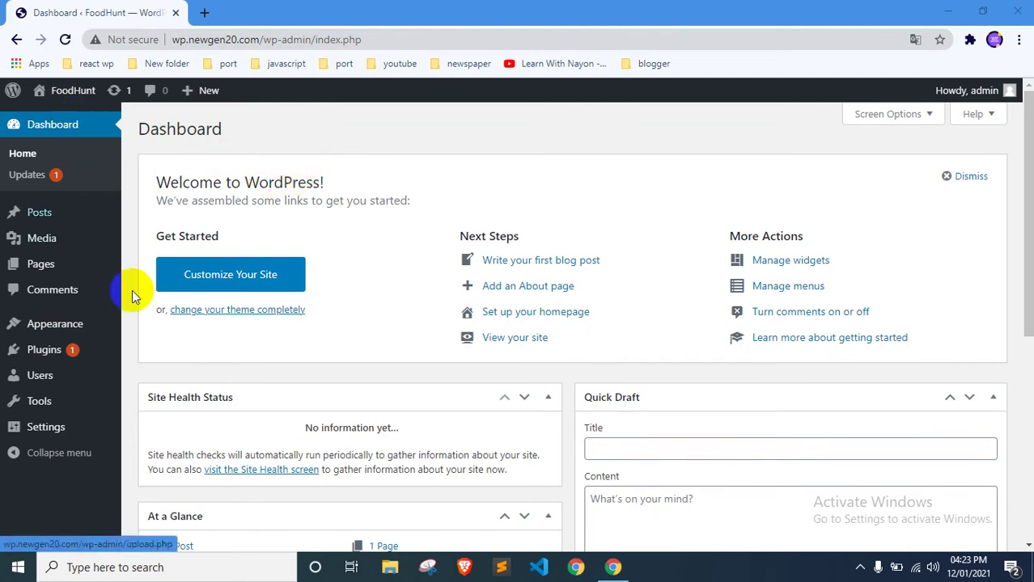
Search for "newscar" among the new themes that can be added to the site
mouse_move(93, 327)
click(146, 331)
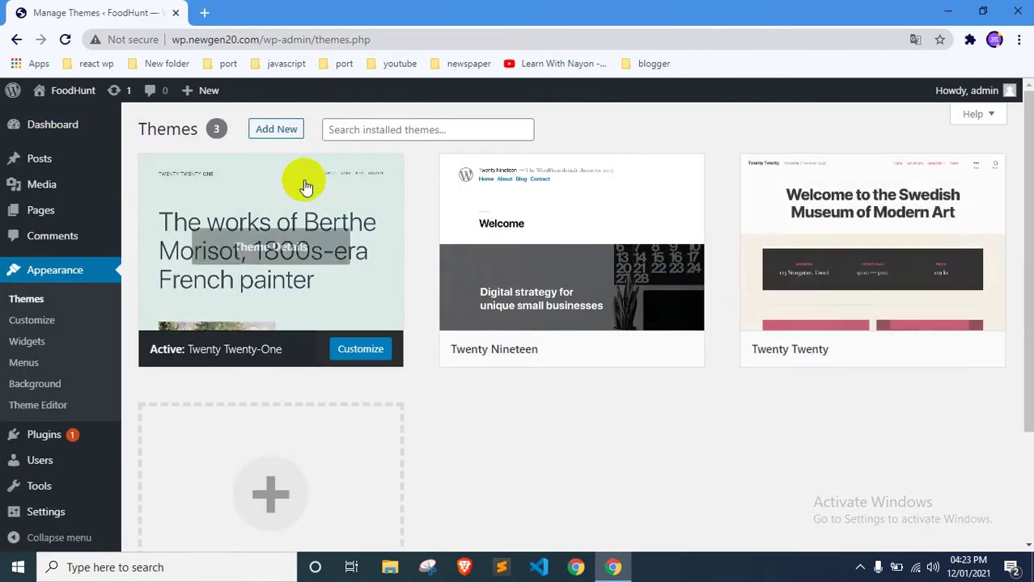
click(273, 127)
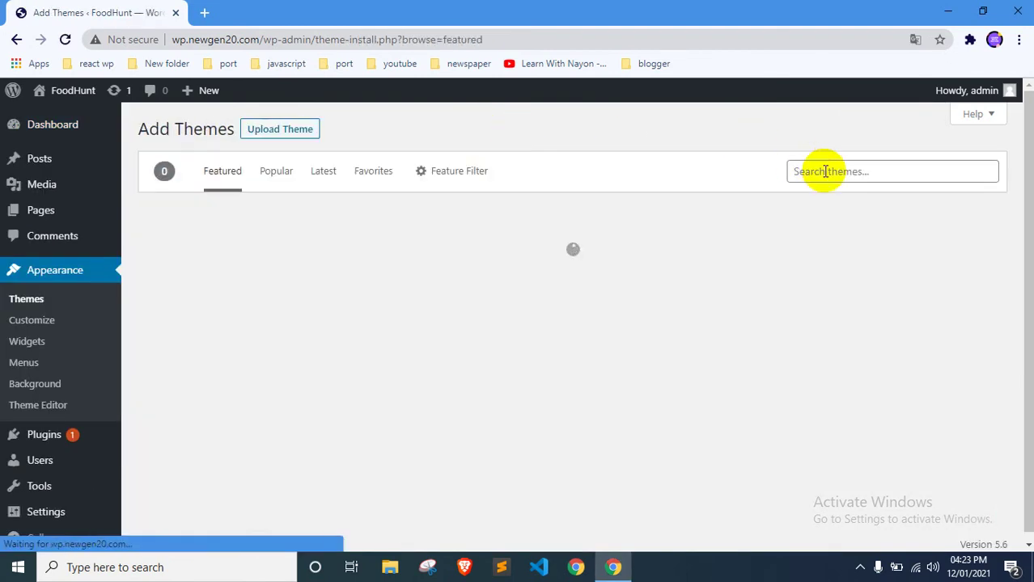
click(824, 171)
text(news)
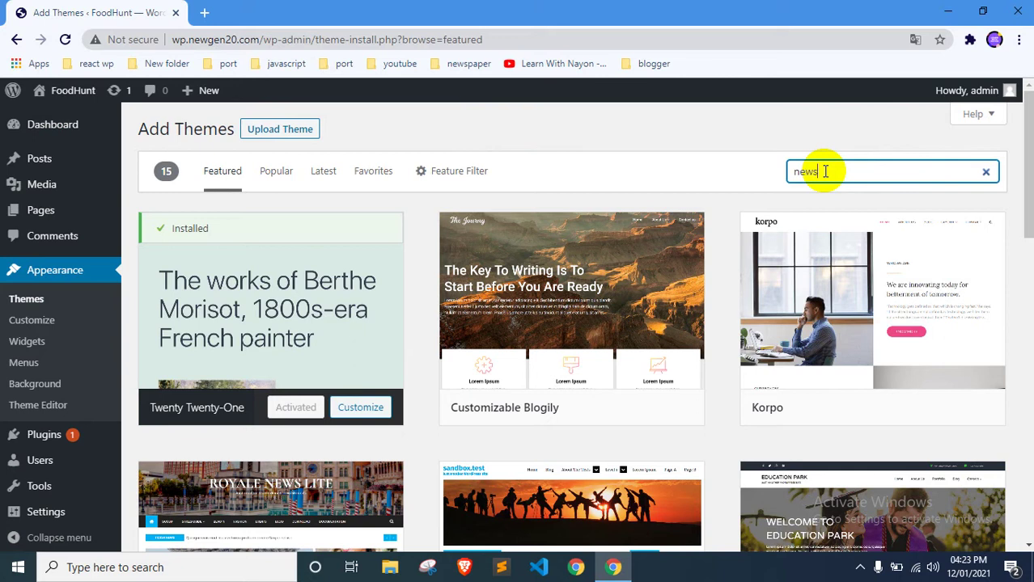
text(card)
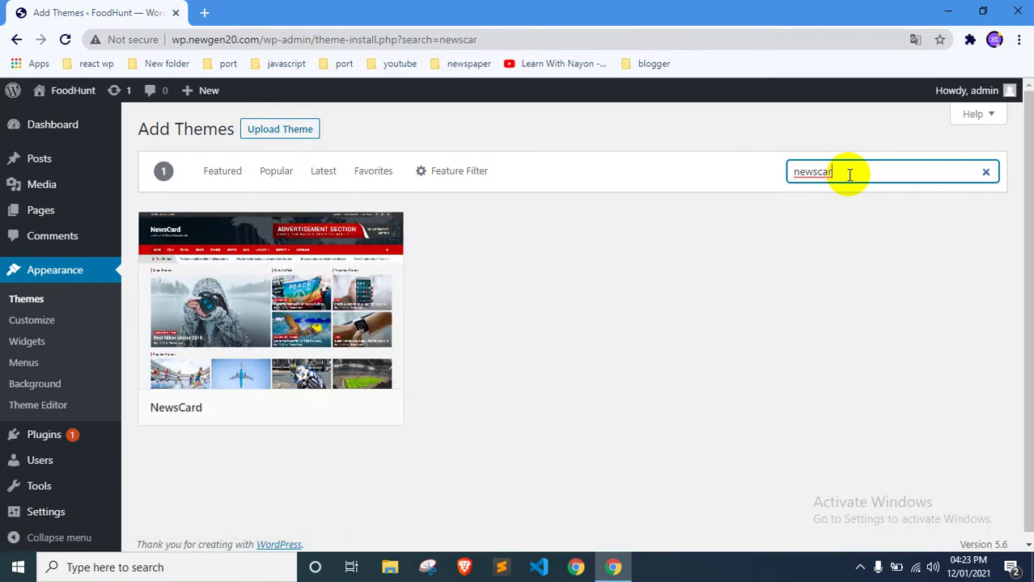
Install the NewsCard theme and activate it on the site
mouse_move(261, 365)
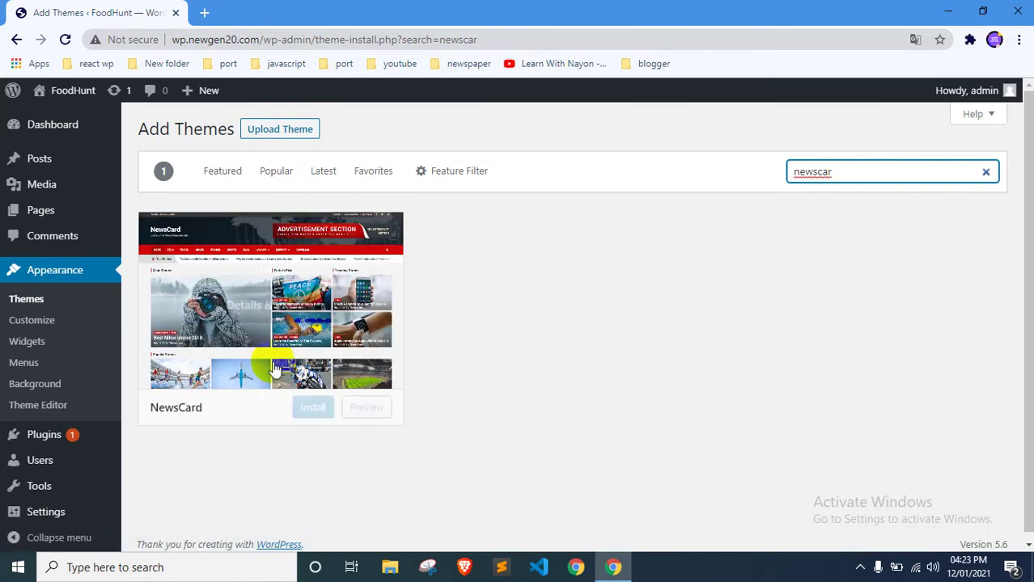
click(308, 411)
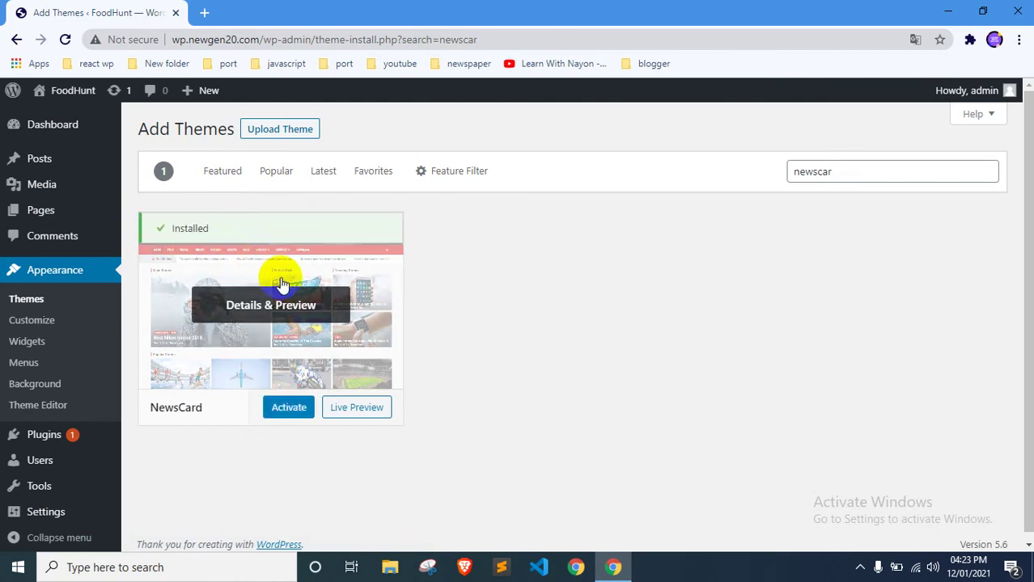
click(279, 407)
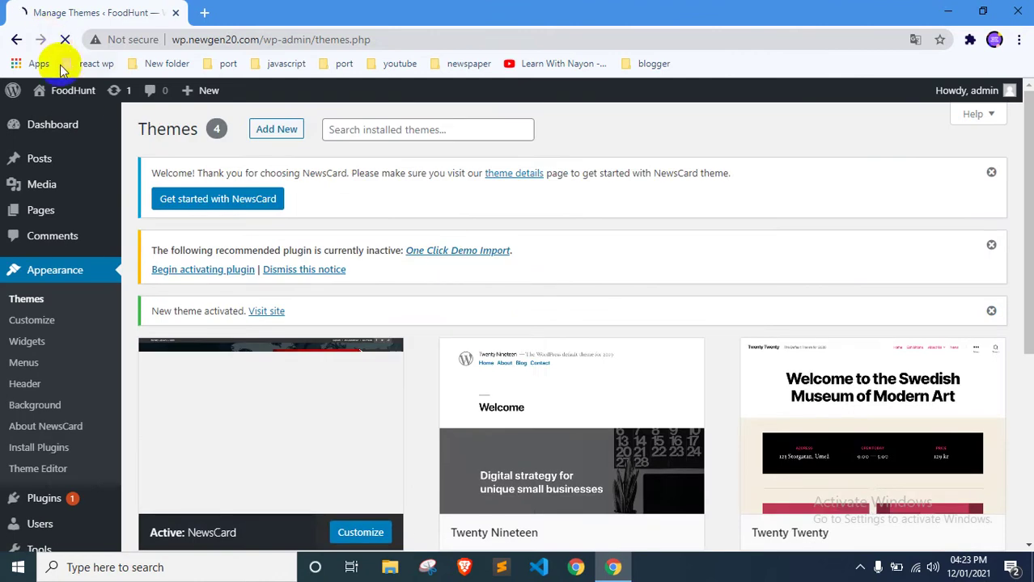
Open the live FoodHunt site in a separate tab and examine its front page with the new theme
mouse_move(52, 108)
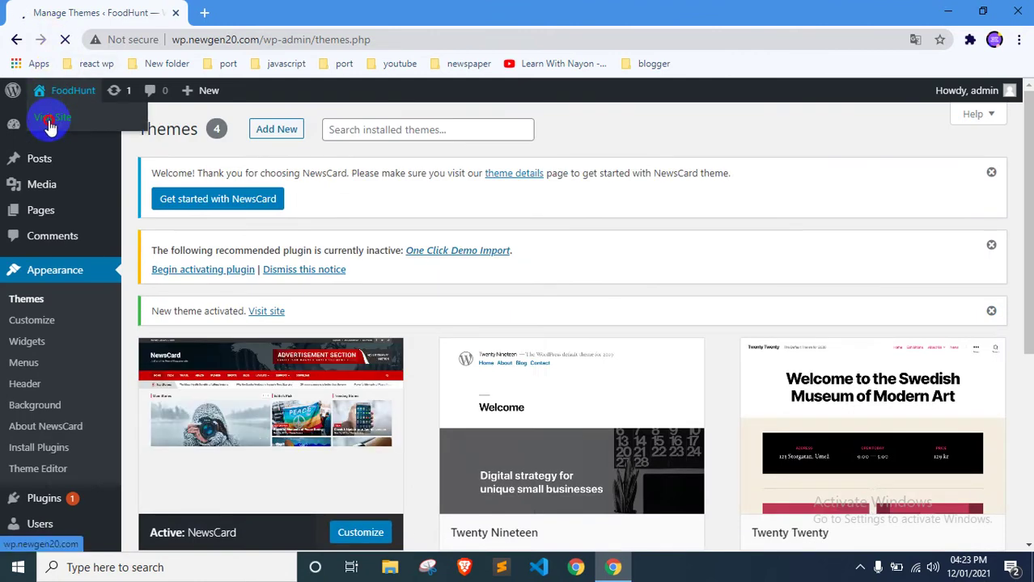
ctrl+click(50, 125)
click(237, 9)
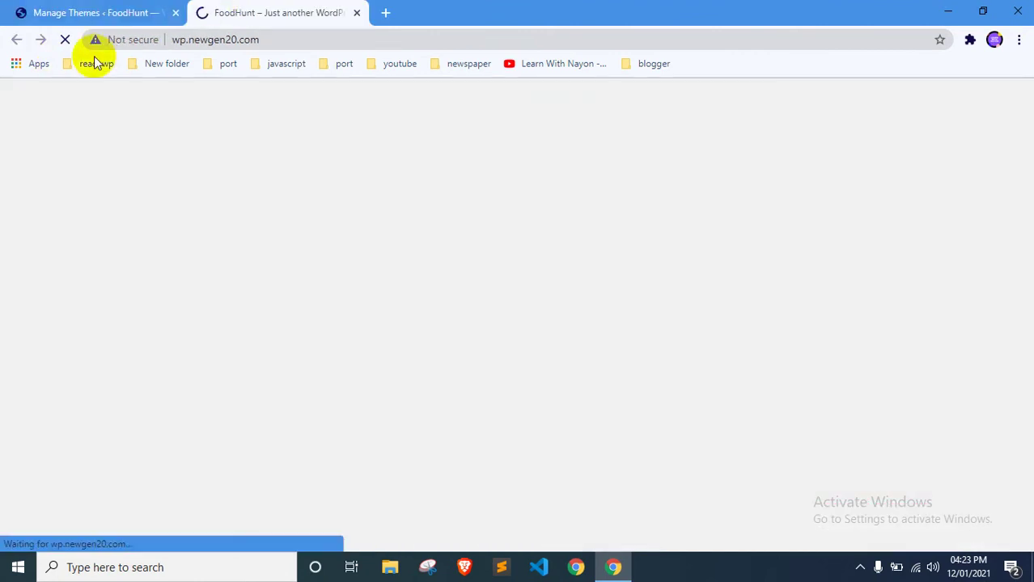
scroll(321, 212, down, 5)
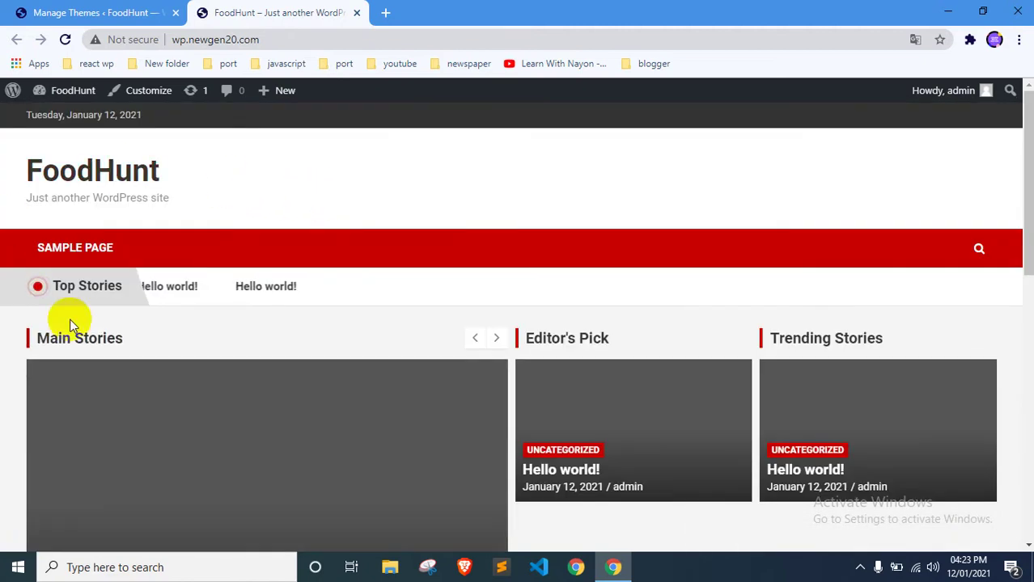
scroll(345, 295, up, 4)
scroll(318, 339, down, 7)
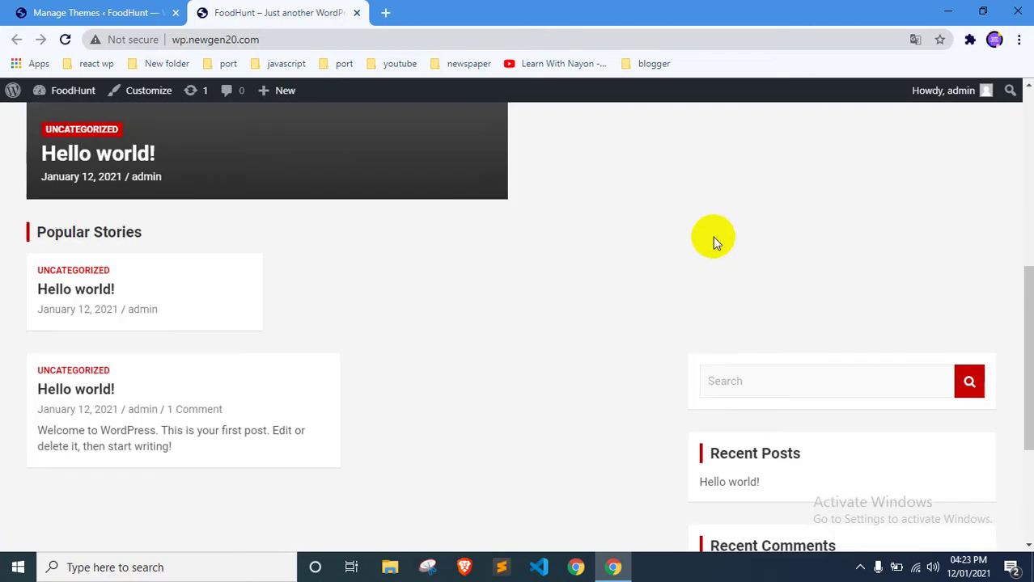
scroll(351, 273, up, 10)
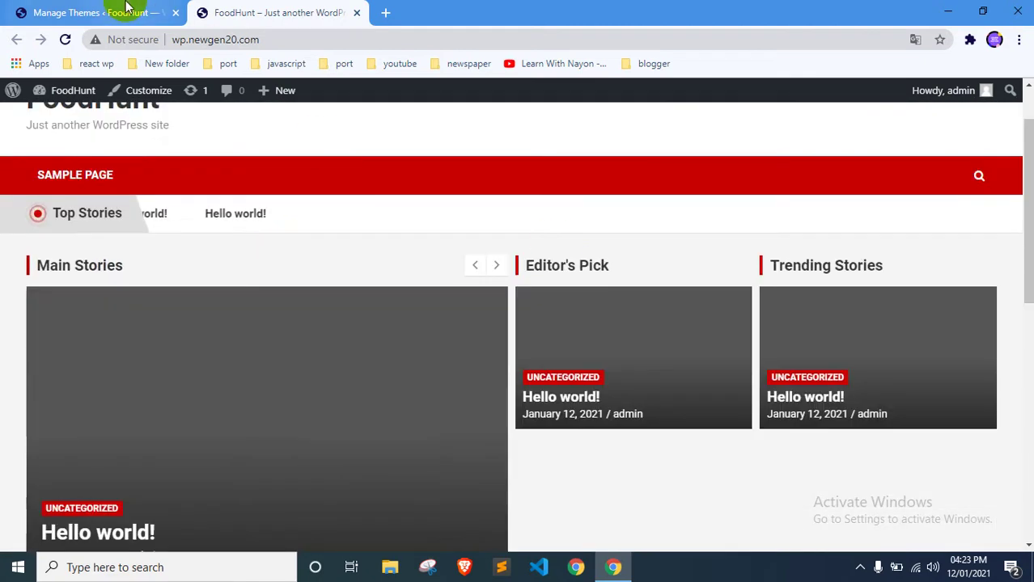
Activate the recommended One Click Demo Import plugin from the theme administration page
click(127, 9)
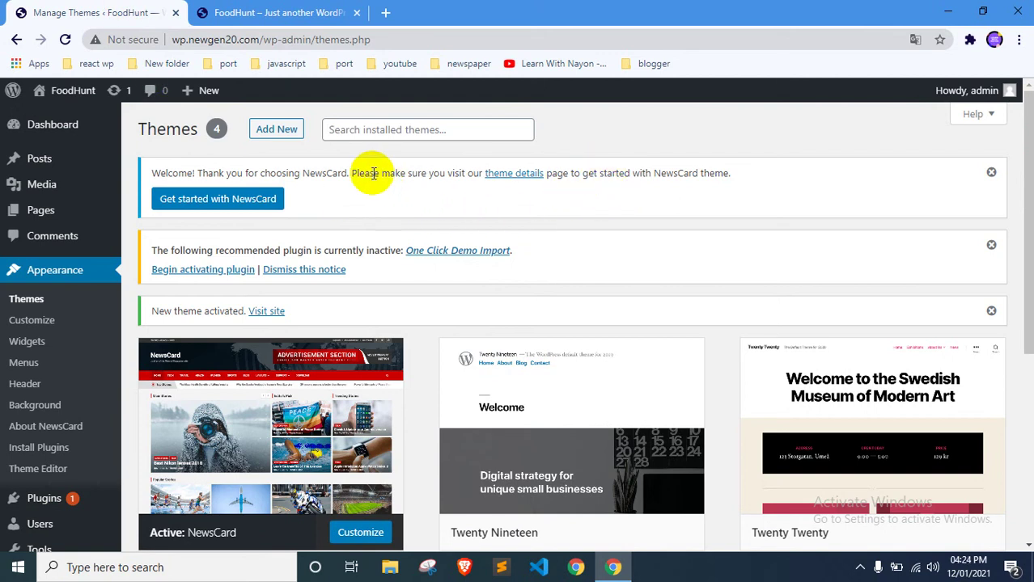
click(217, 274)
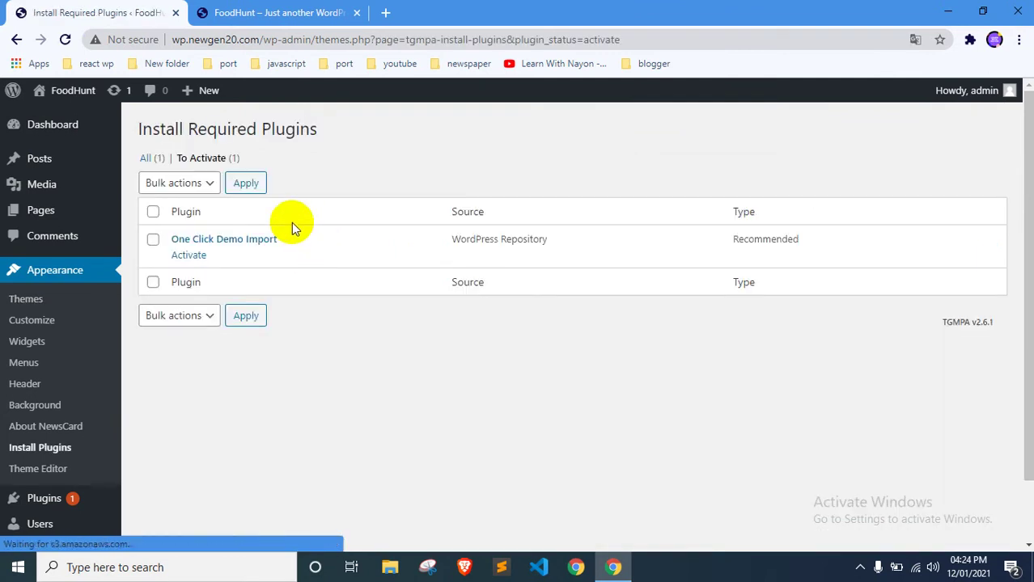
click(188, 255)
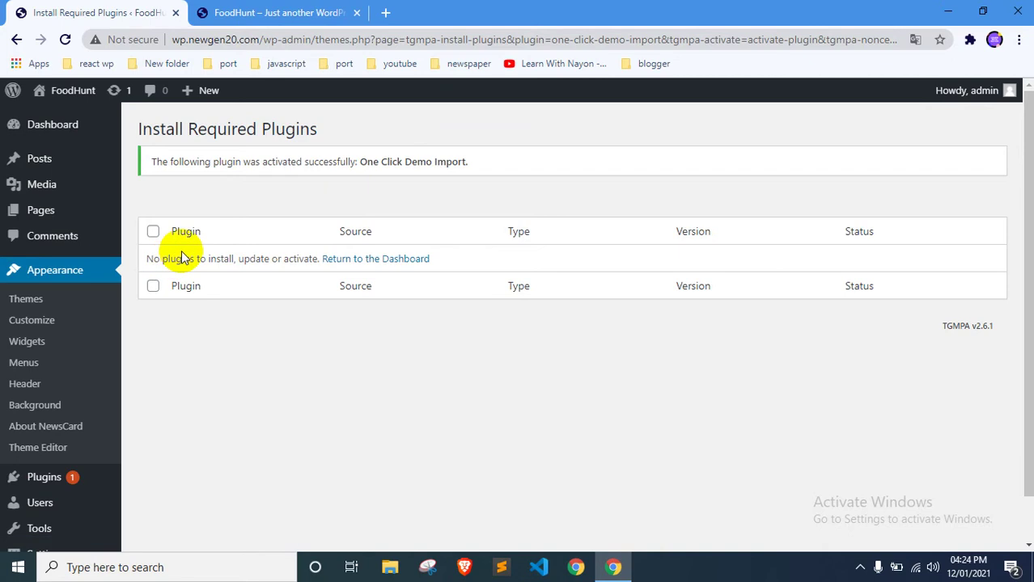
Open the full documentation from the About NewsCard page and close the FoodHunt site tab
scroll(182, 257, down, 1)
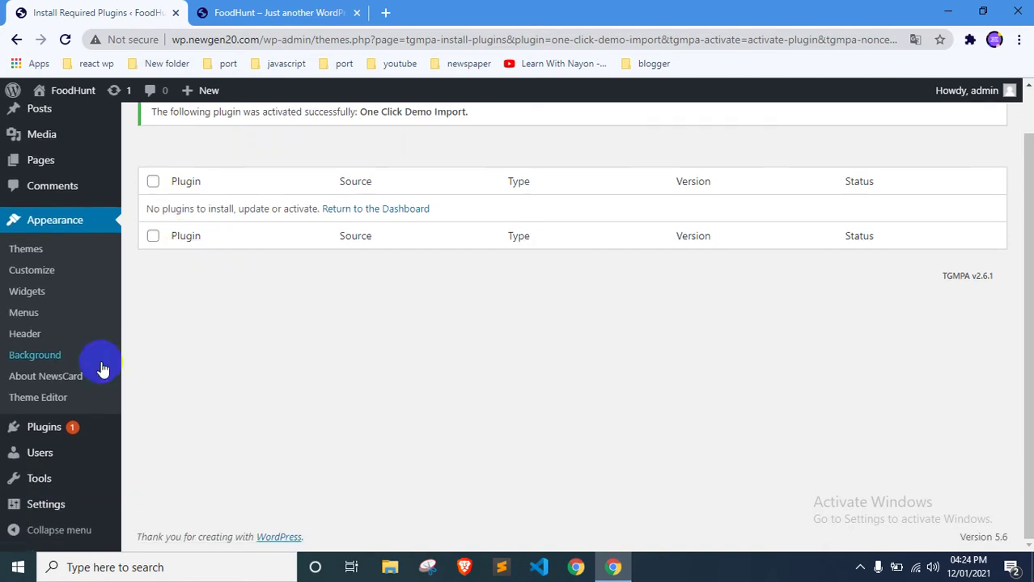
click(66, 382)
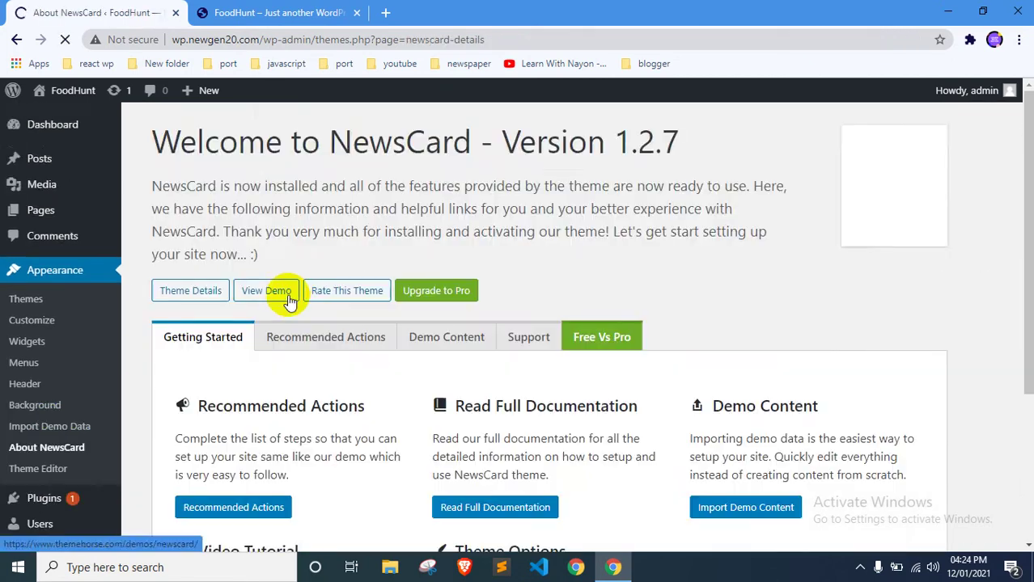
scroll(301, 270, down, 3)
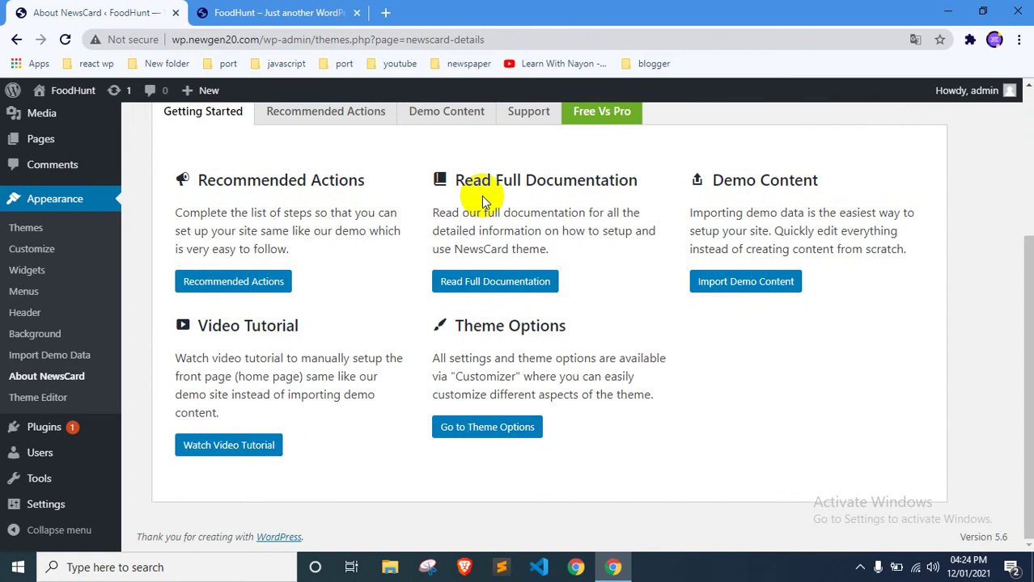
click(490, 294)
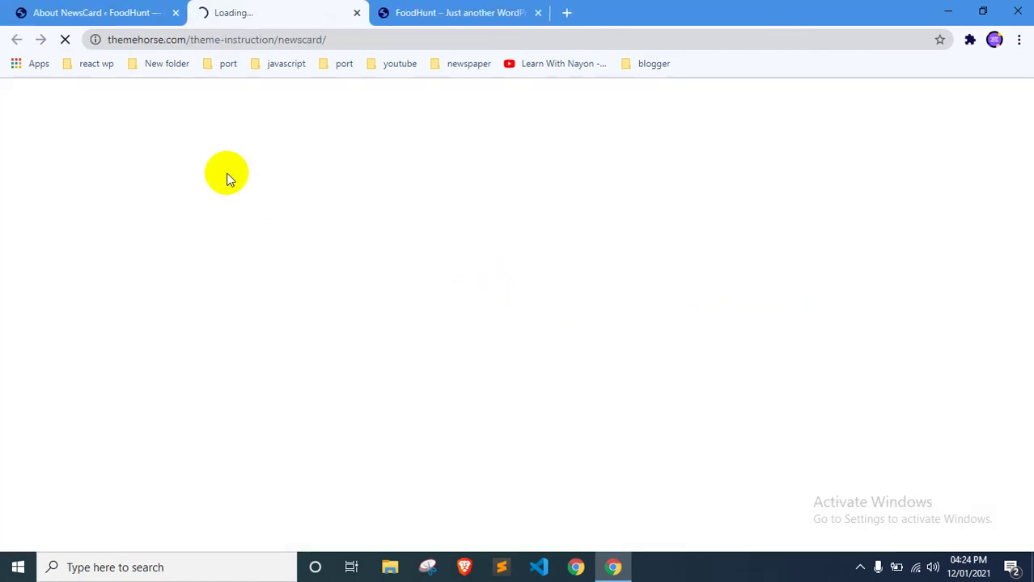
click(537, 13)
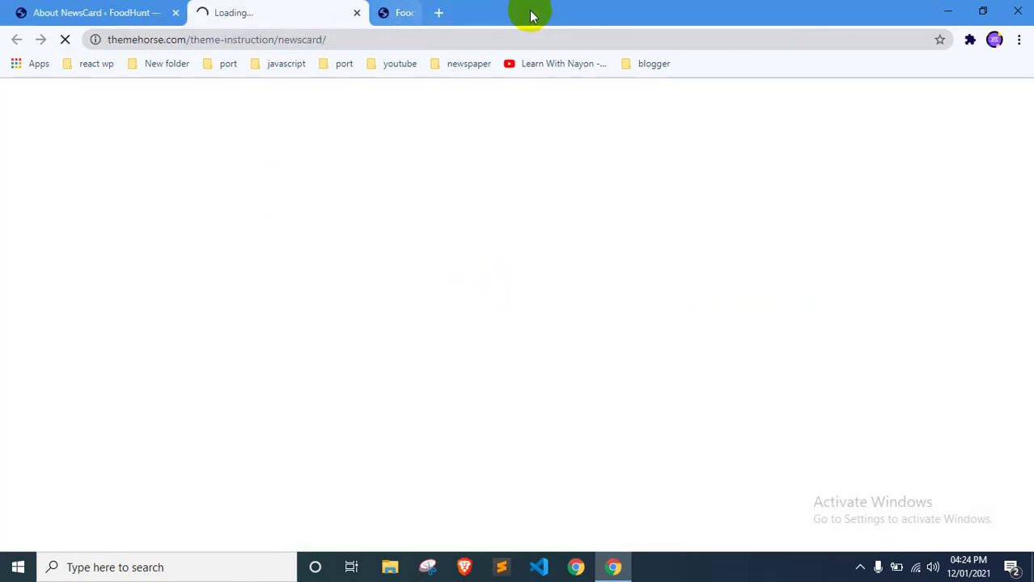
click(183, 11)
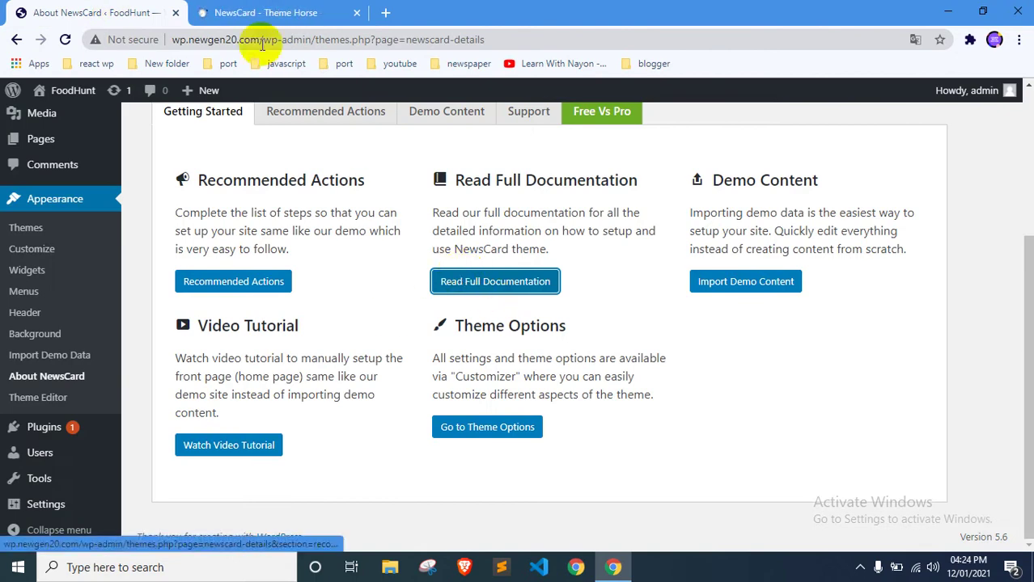
Go to the Demo Data section of the NewsCard documentation
click(243, 12)
scroll(372, 220, down, 4)
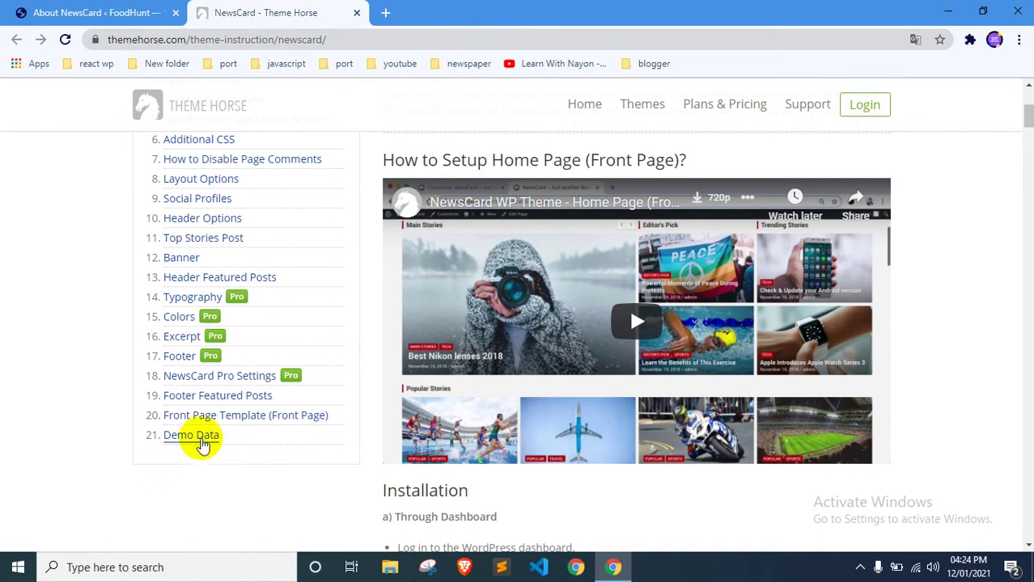
click(202, 436)
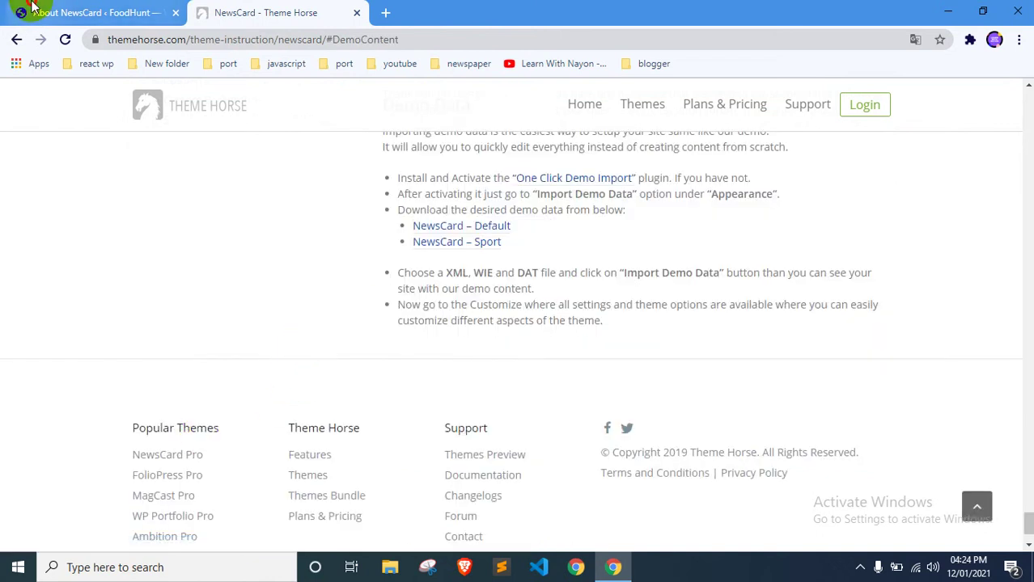
Review the About NewsCard page and look through the theme documentation and its table of contents
click(93, 12)
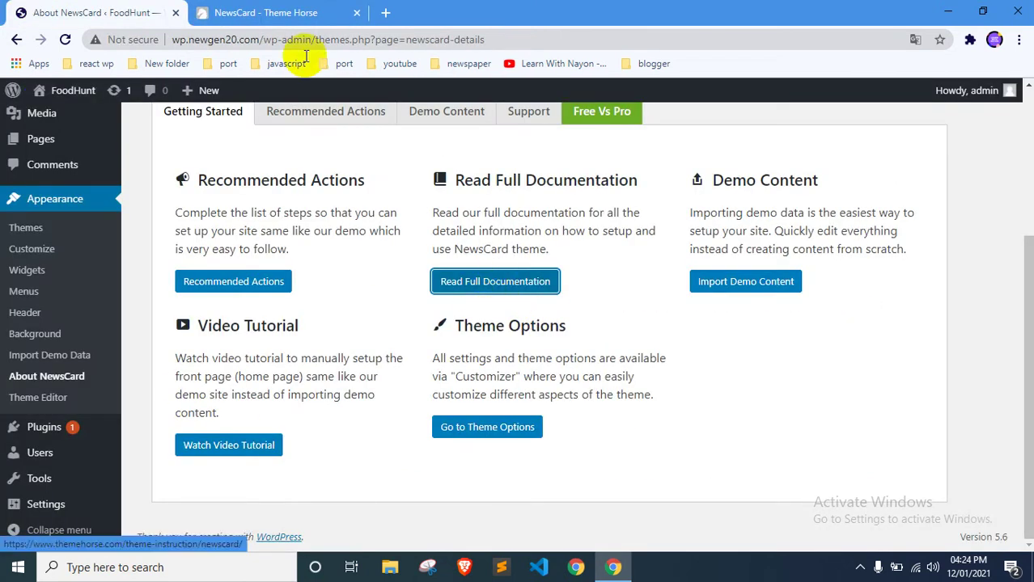
scroll(380, 219, up, 2)
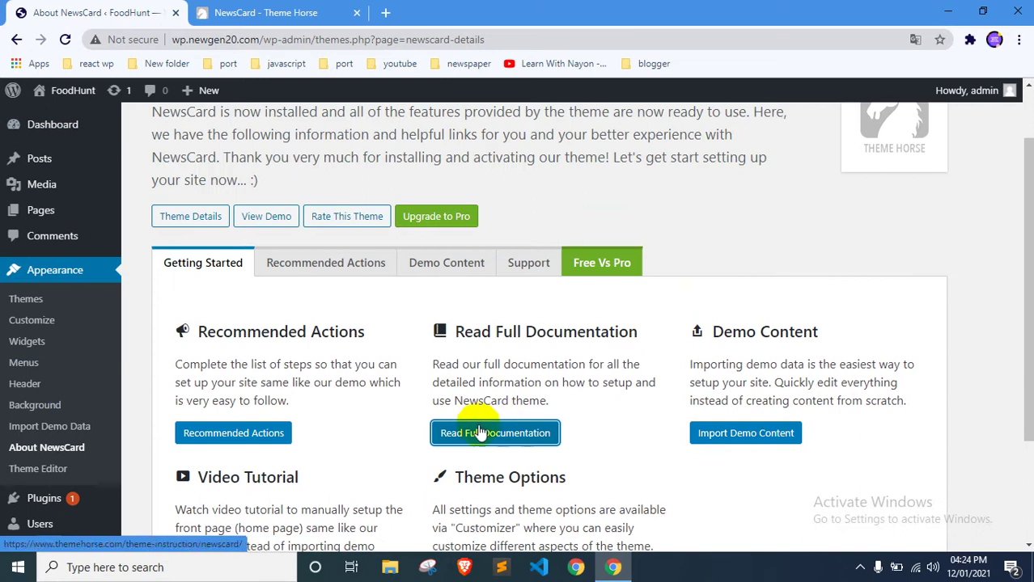
click(266, 12)
scroll(317, 277, up, 4)
scroll(316, 277, down, 15)
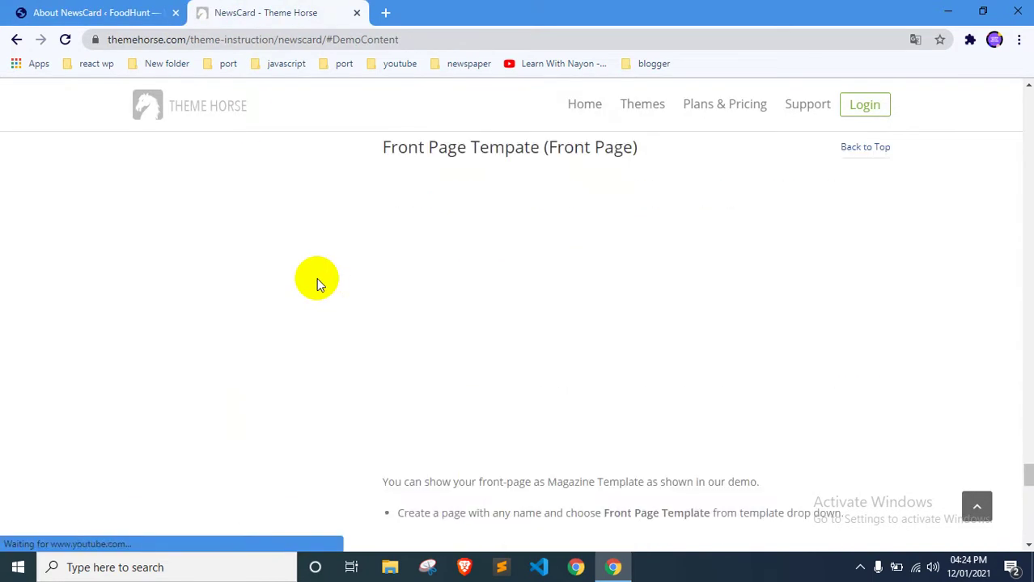
scroll(1025, 429, down, 5)
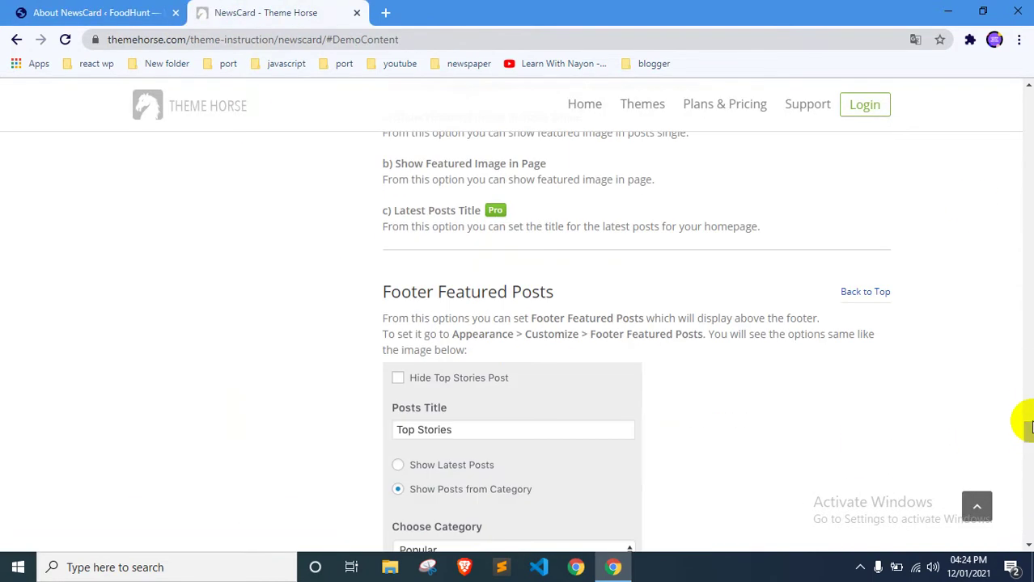
scroll(1017, 323, up, 10)
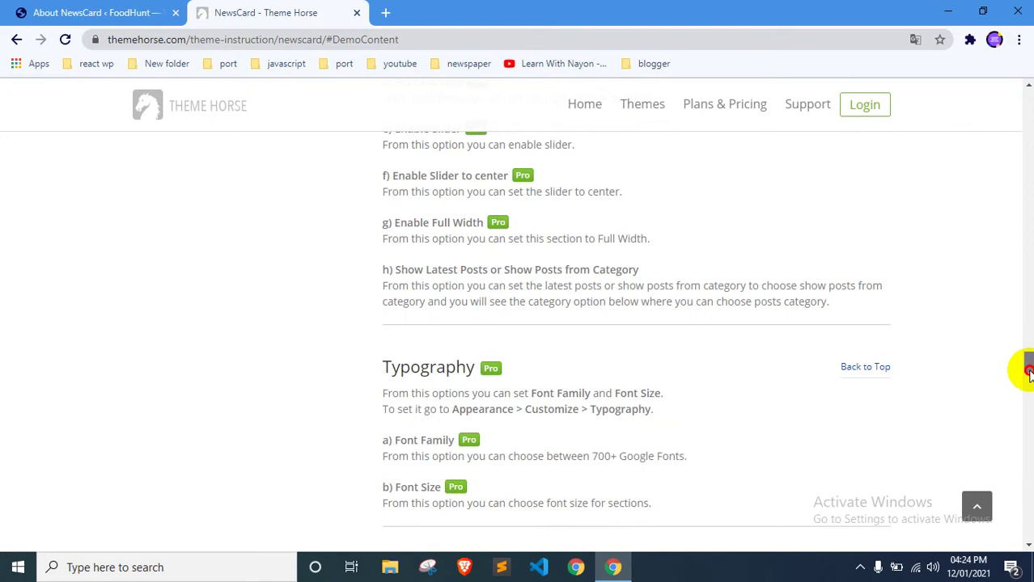
drag(1029, 369, 1029, 97)
scroll(232, 275, down, 5)
scroll(232, 275, up, 5)
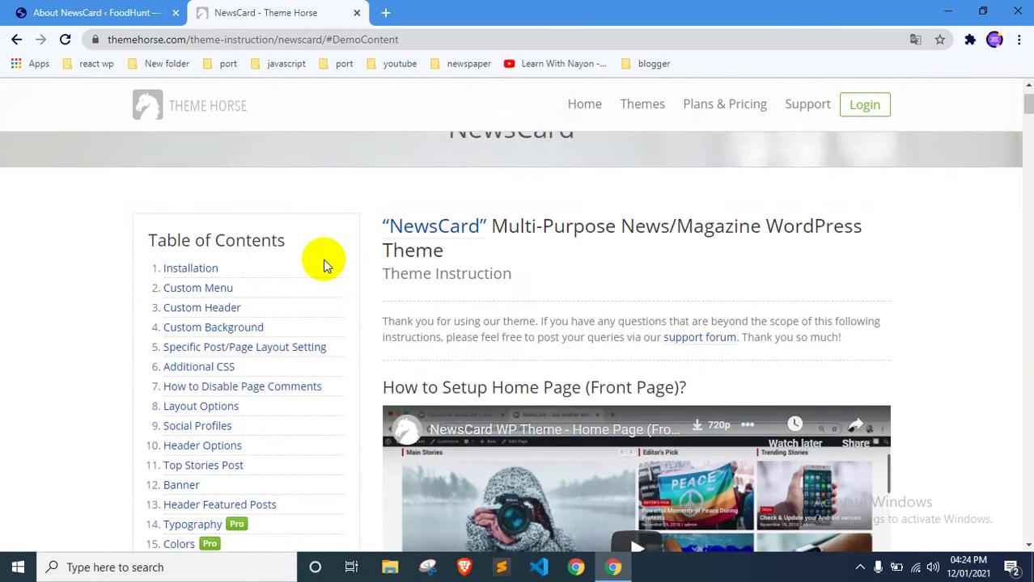
scroll(322, 260, down, 5)
Download the NewsCard – Default demo data from the Demo Data section and show the zip file in File Explorer
click(193, 362)
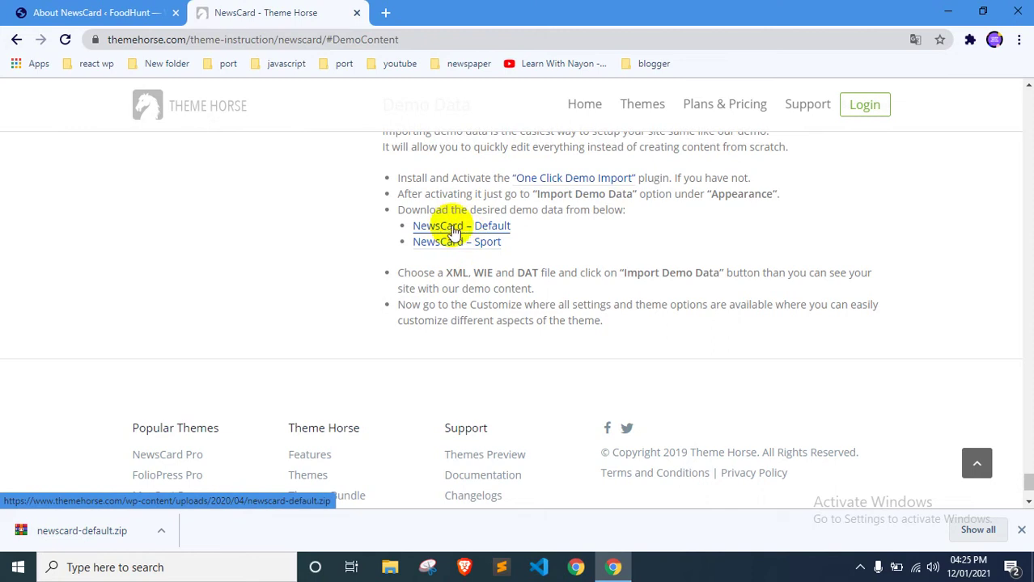
click(161, 530)
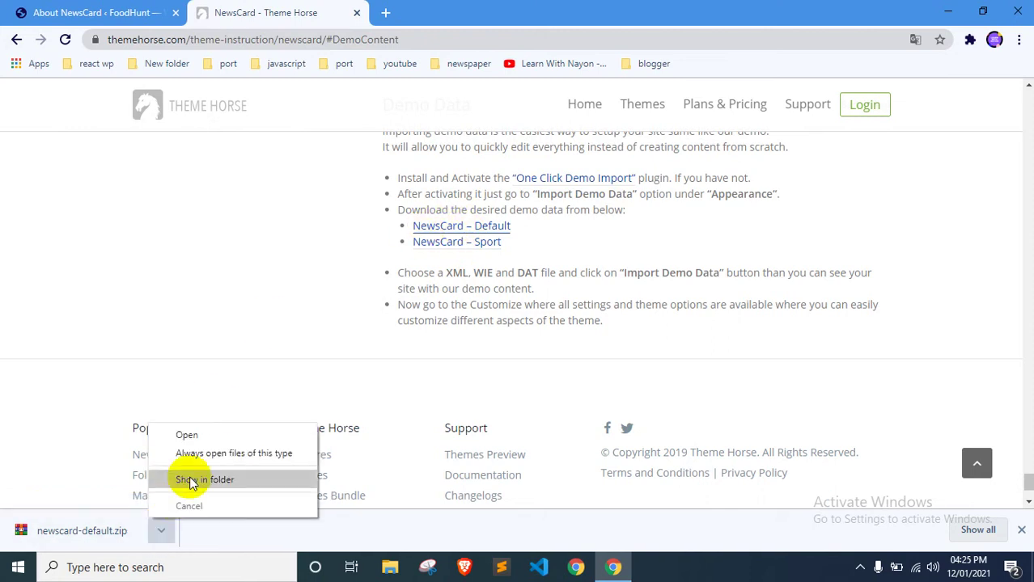
click(192, 482)
Extract newscard-default.zip into its own folder and select the DAT, WIE and XML files inside its inner newscard-default folder
right_click(180, 181)
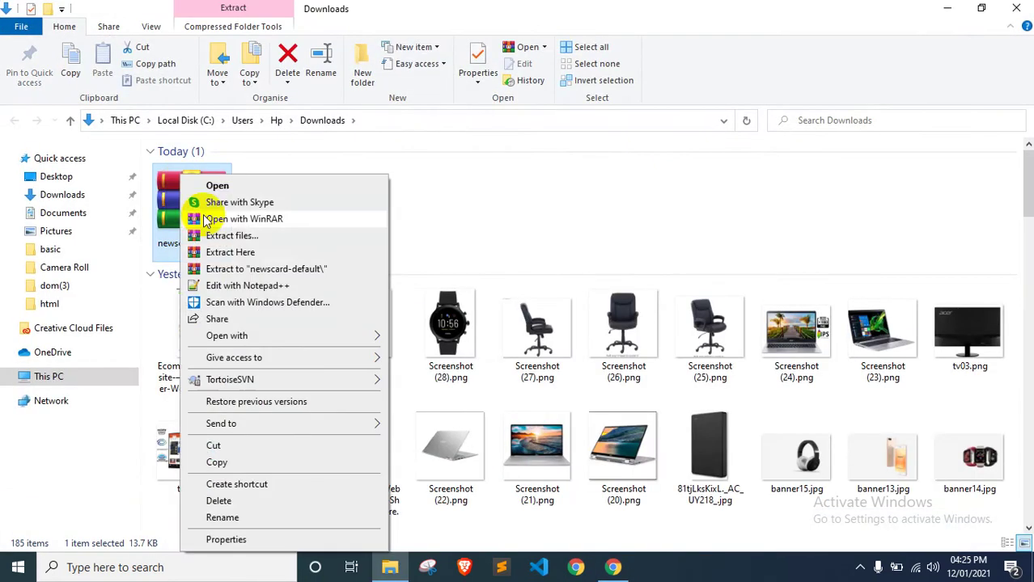
click(242, 268)
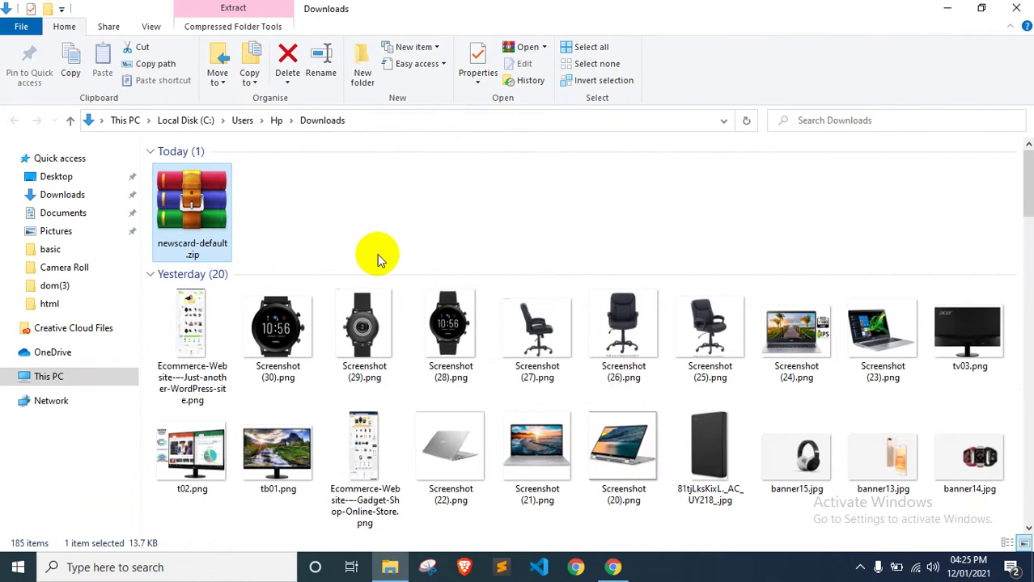
double_click(300, 254)
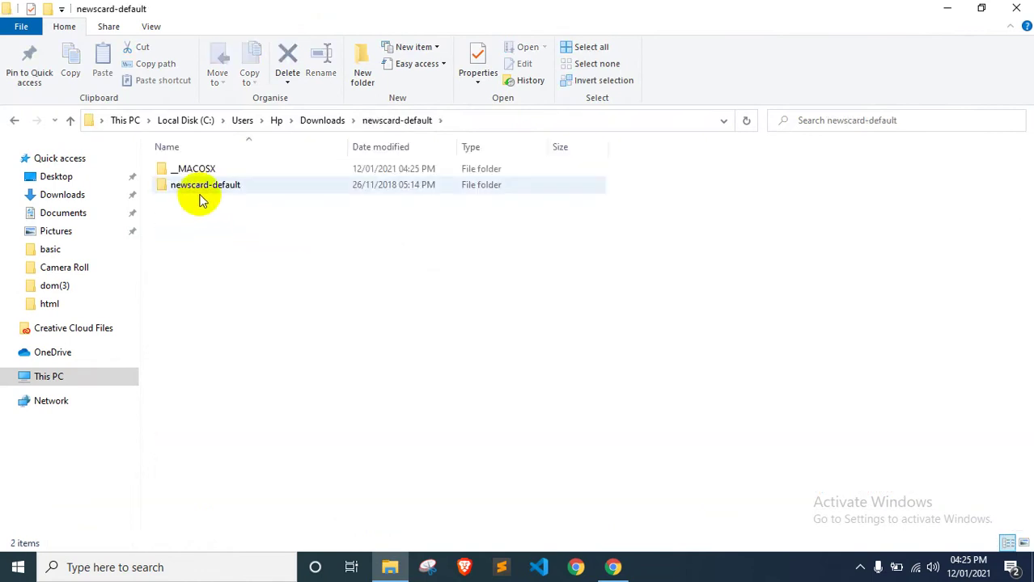
double_click(199, 189)
drag(212, 219, 212, 166)
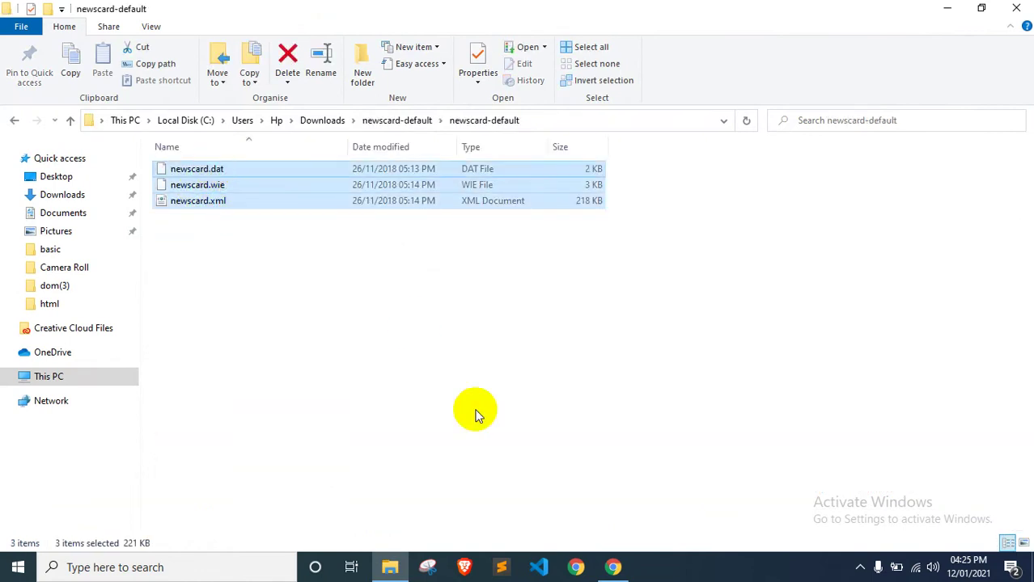
Switch to Chrome and go to the manual demo files upload section of the WordPress Import Demo Data page
click(613, 567)
click(89, 12)
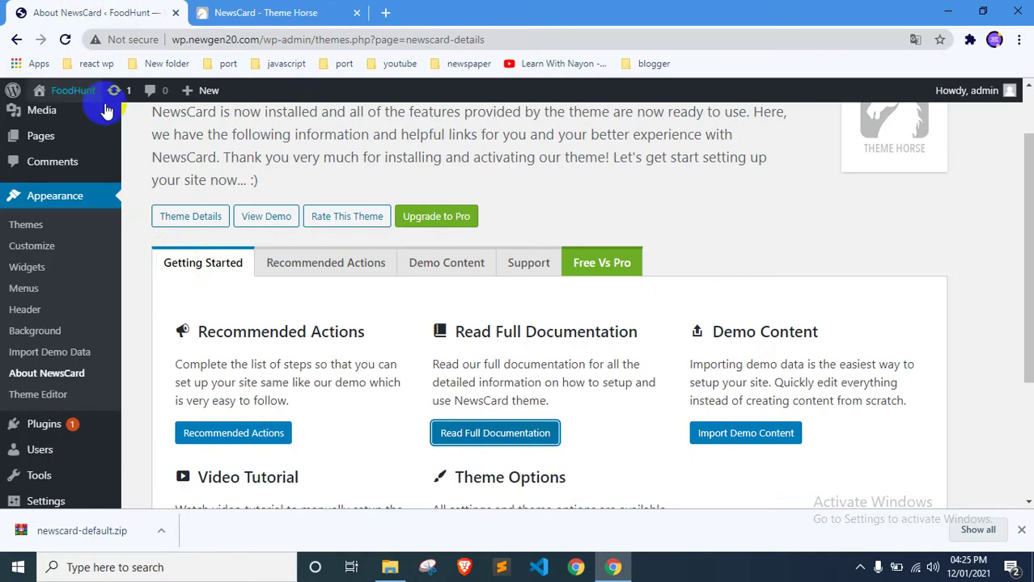
click(69, 359)
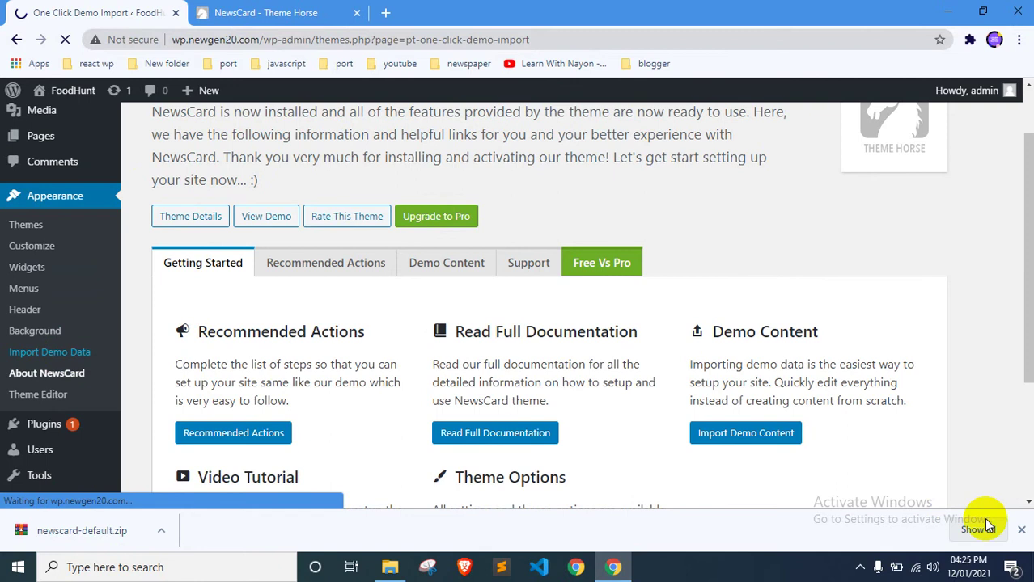
scroll(356, 302, down, 5)
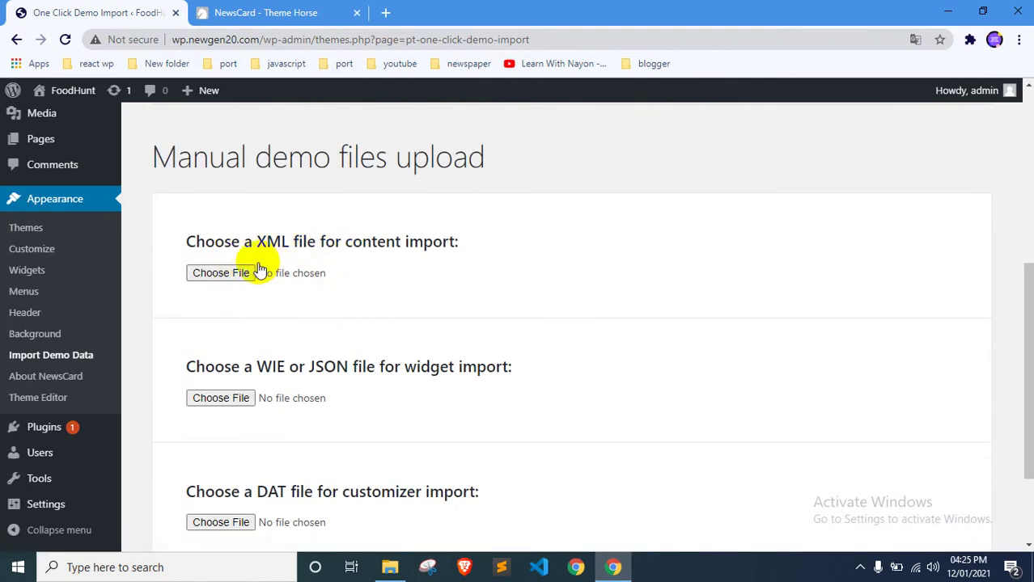
Choose newscard.xml from the inner newscard-default folder in Downloads as the content import file
click(232, 273)
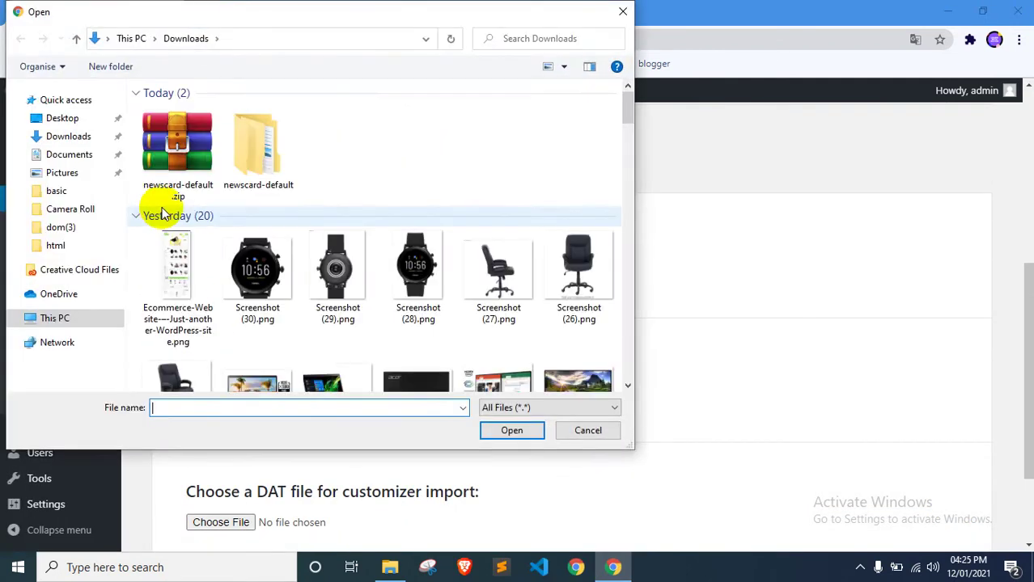
double_click(258, 144)
double_click(208, 128)
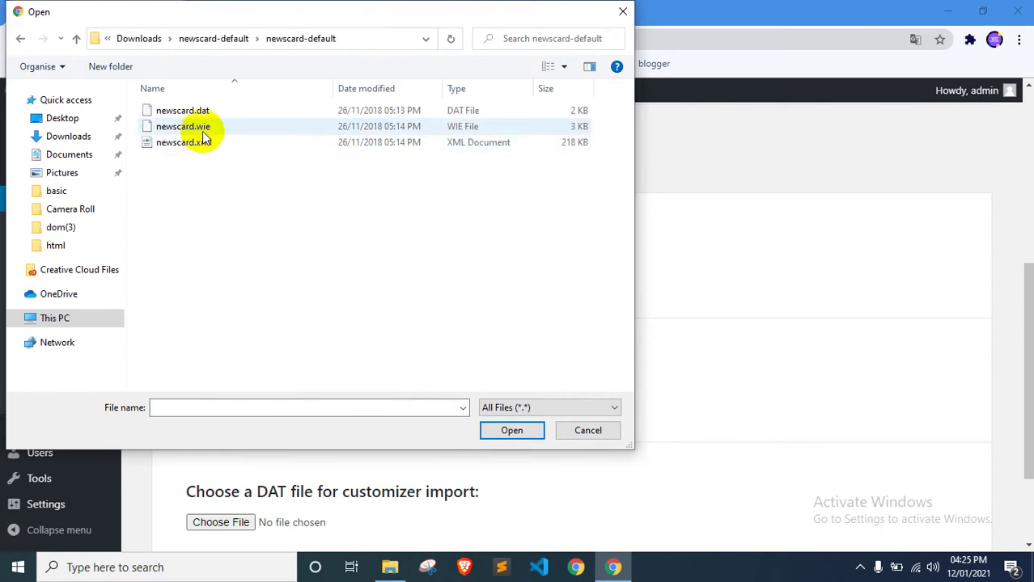
double_click(202, 142)
Choose newscard.wie as the widget import file and newscard.dat as the customizer import file
scroll(280, 275, down, 2)
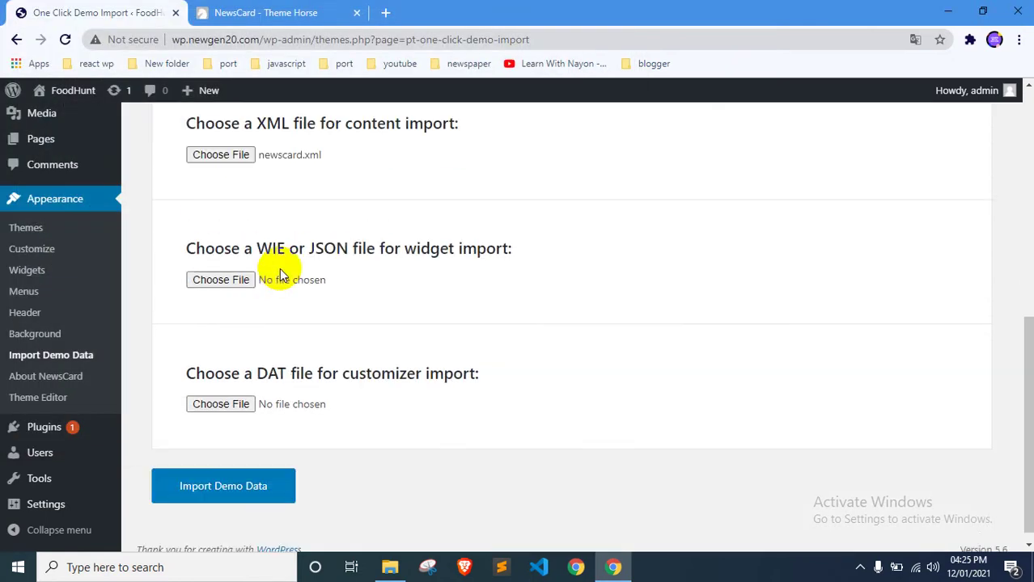
click(217, 271)
double_click(205, 127)
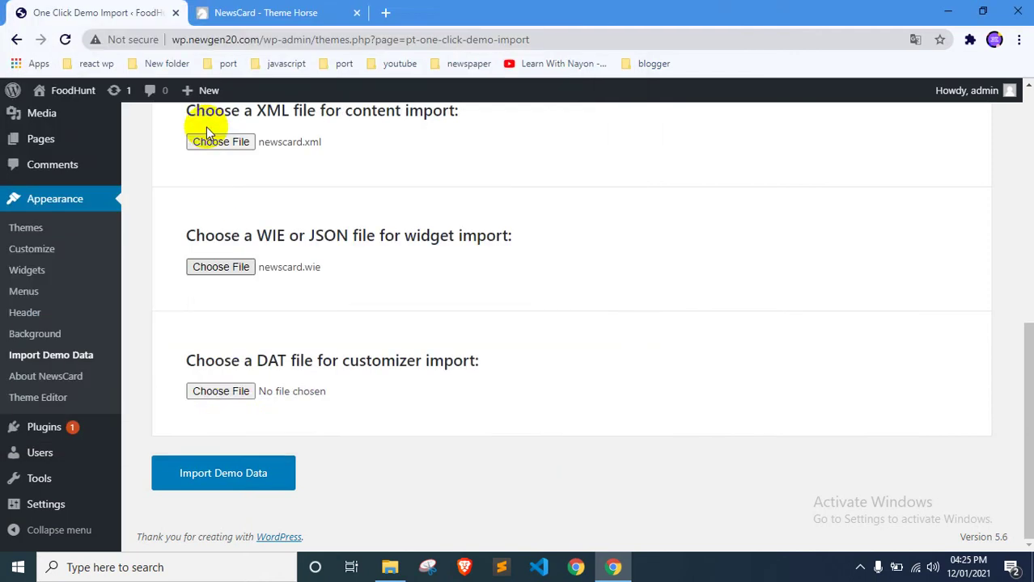
click(223, 392)
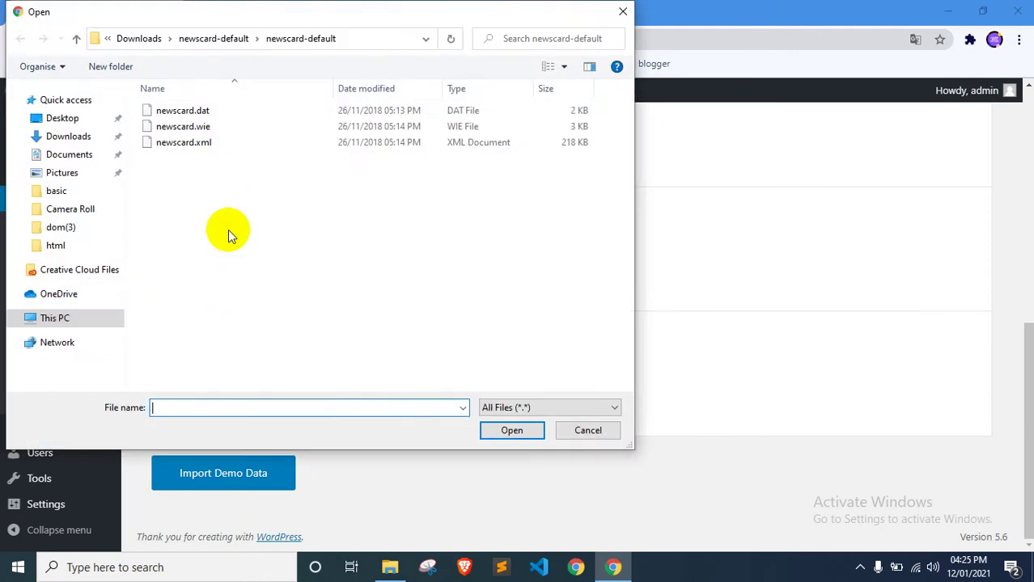
double_click(198, 110)
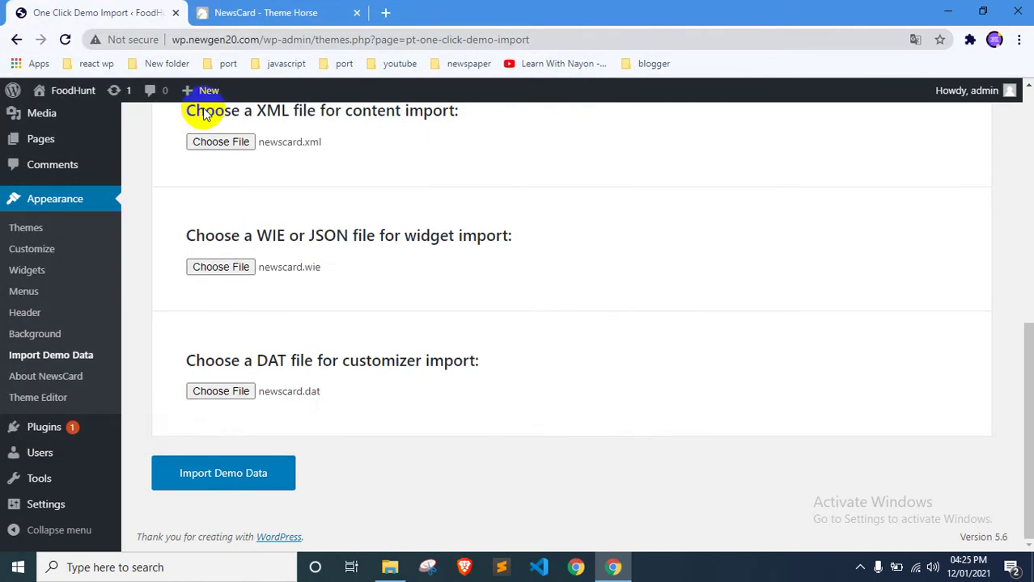
Import the demo data from the three chosen files and check the One Click Demo Import page until it finishes
click(207, 472)
scroll(526, 315, down, 1)
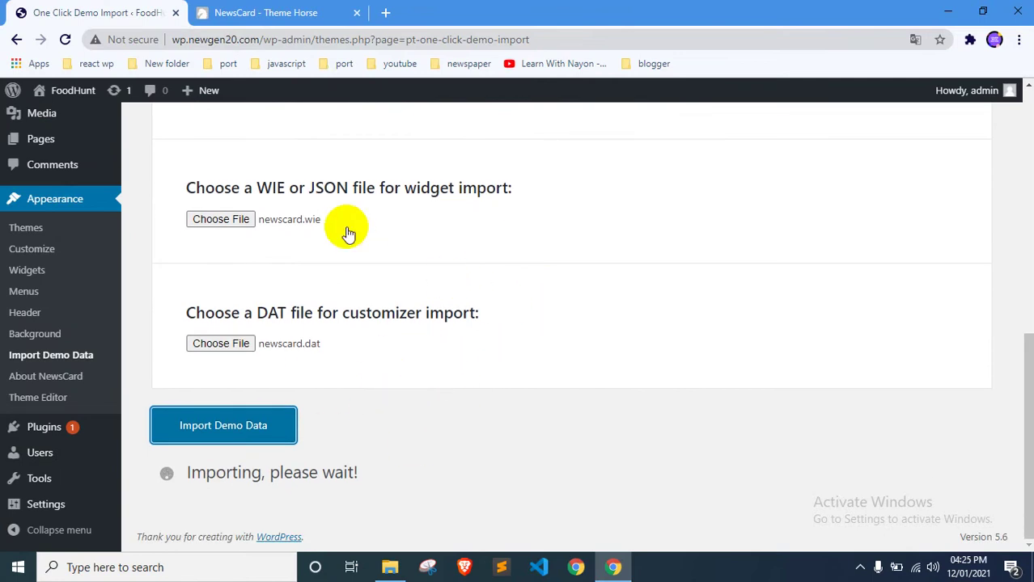
scroll(346, 285, up, 3)
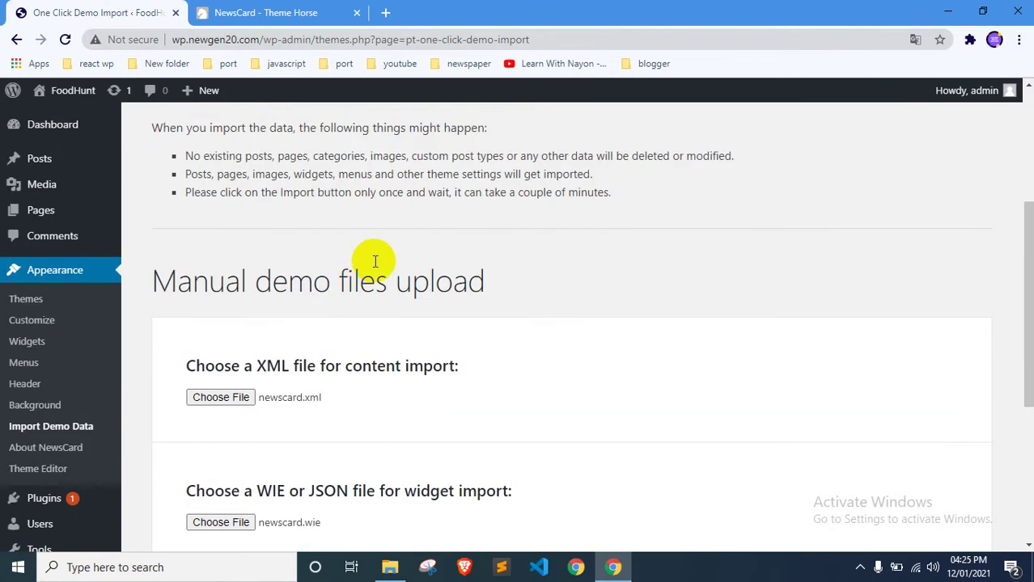
scroll(403, 247, down, 3)
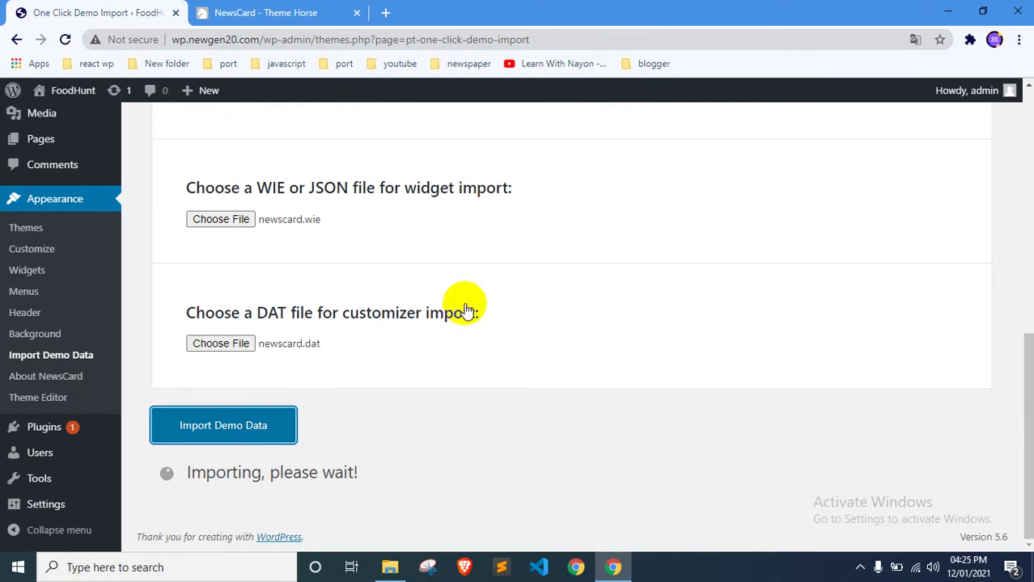
scroll(465, 311, up, 3)
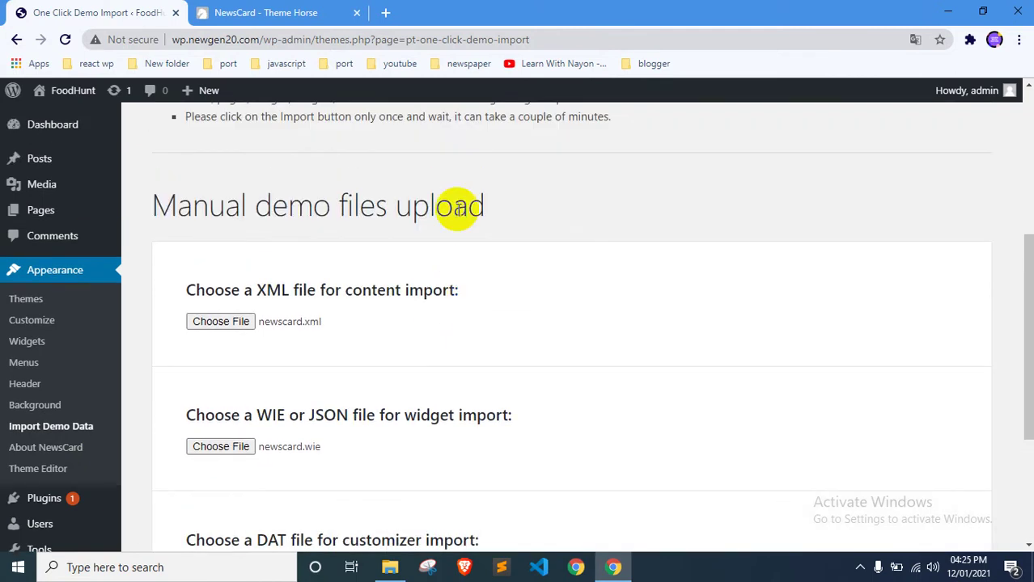
scroll(457, 212, down, 3)
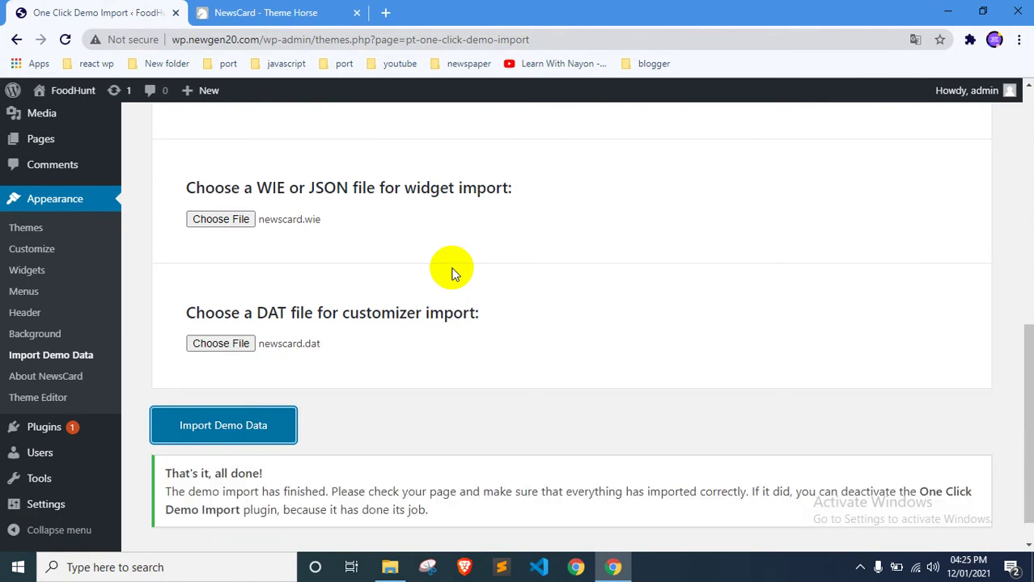
scroll(445, 275, down, 1)
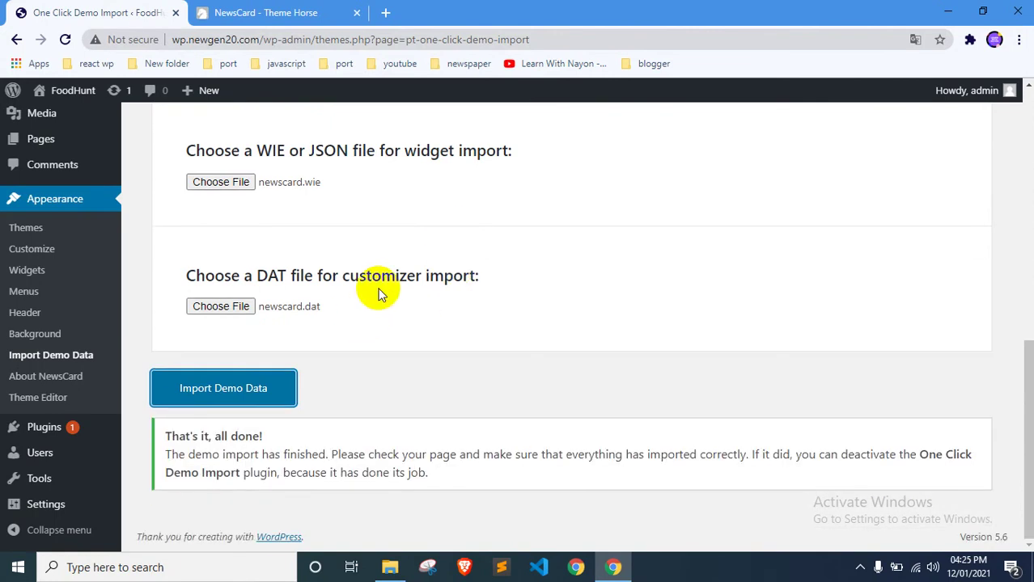
scroll(417, 224, up, 4)
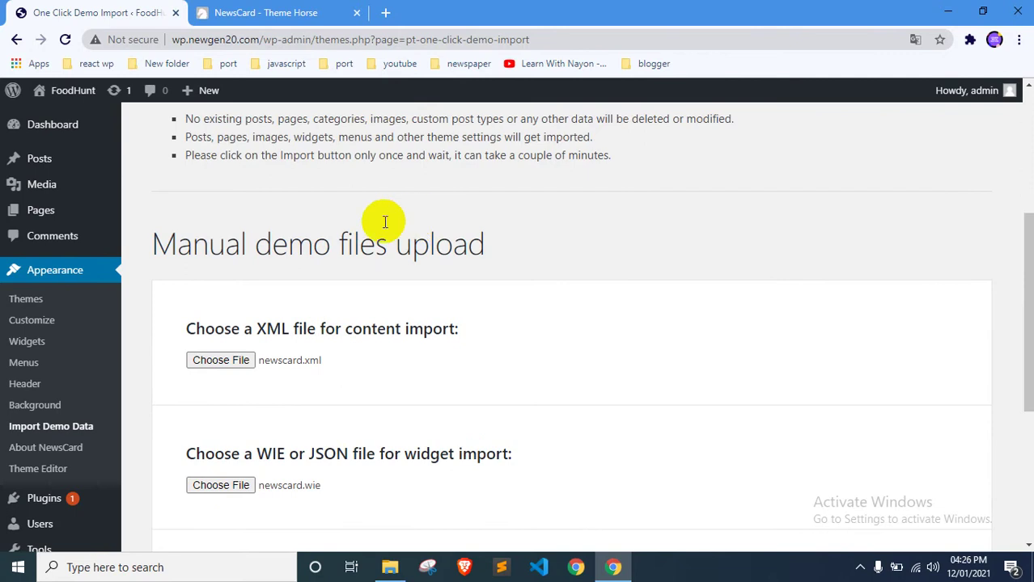
scroll(323, 245, up, 2)
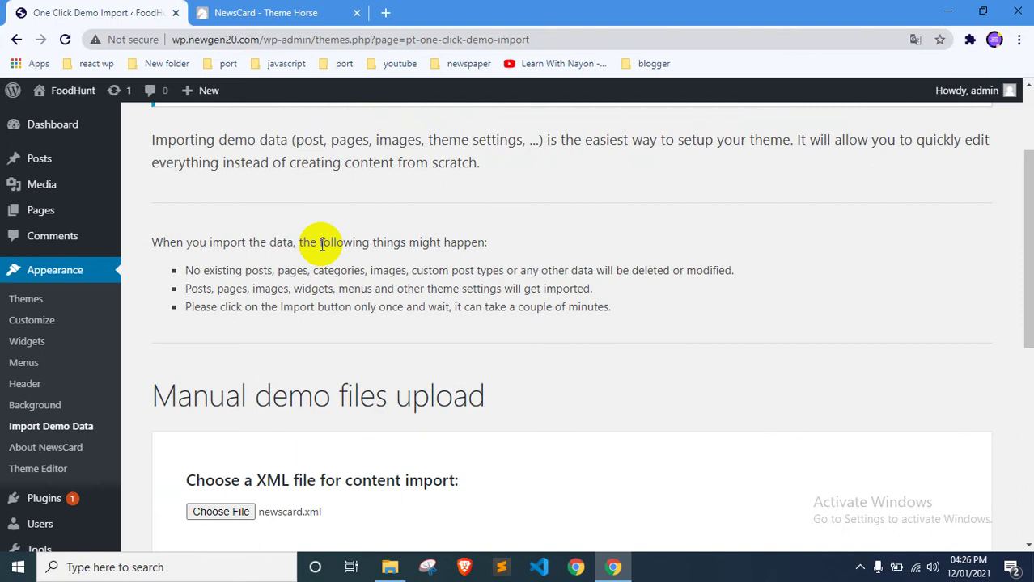
scroll(254, 260, up, 2)
scroll(203, 270, down, 5)
scroll(287, 432, down, 3)
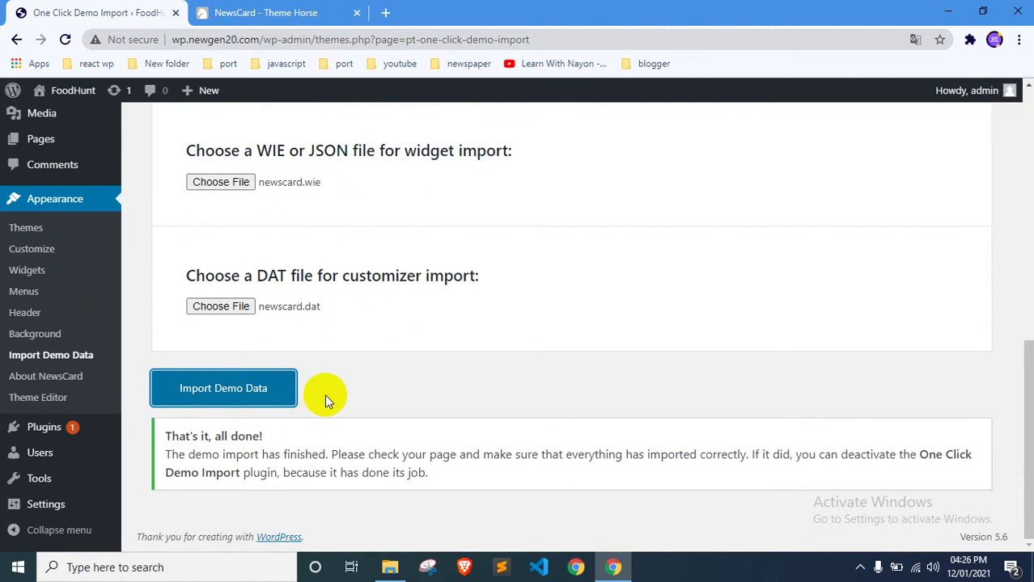
Return to the WordPress dashboard and open the FoodHunt site in a new tab placed right beside the dashboard tab
scroll(324, 401, up, 10)
click(106, 131)
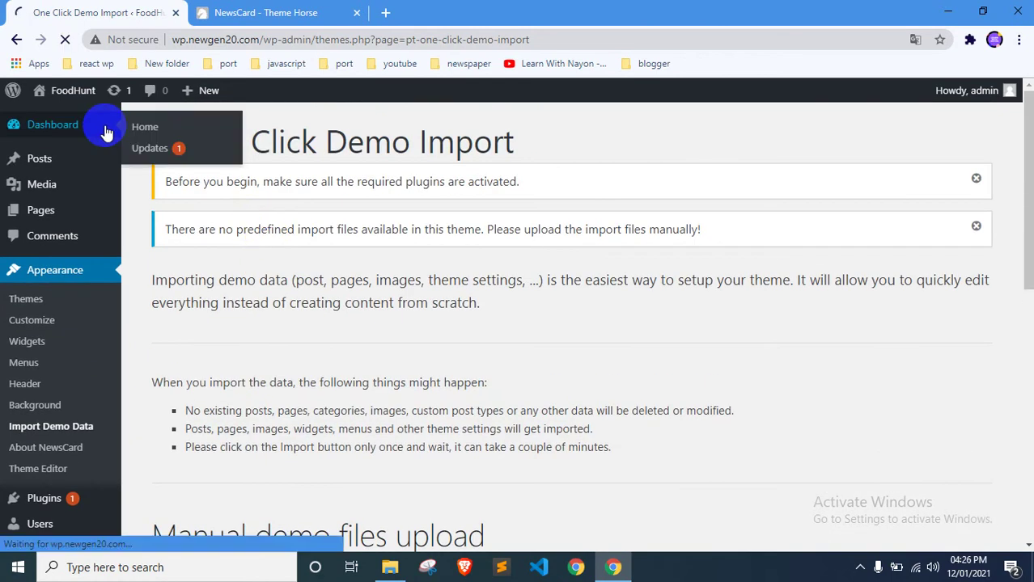
click(219, 10)
right_click(20, 194)
click(97, 12)
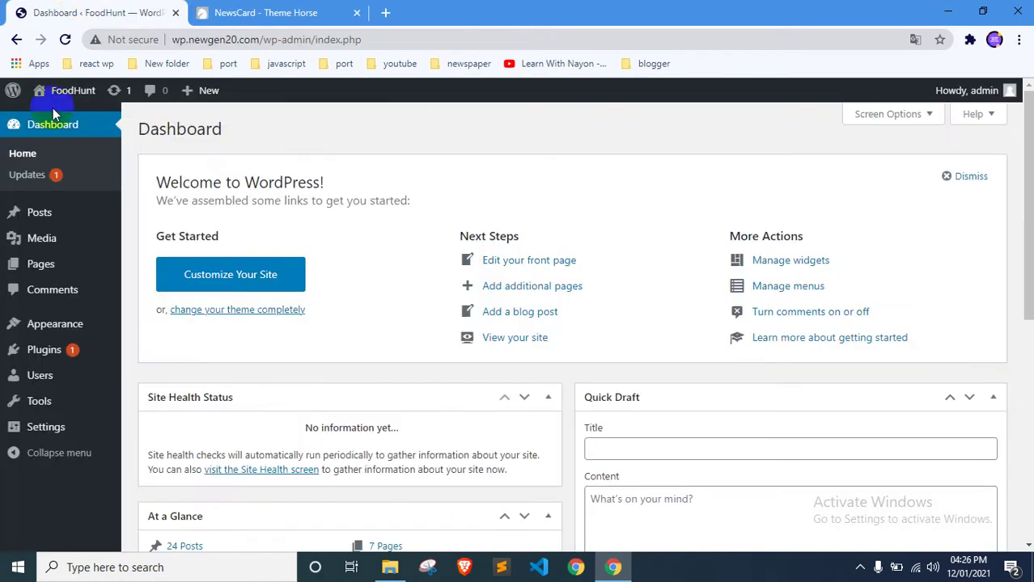
mouse_move(59, 90)
middle_click(49, 116)
click(376, 7)
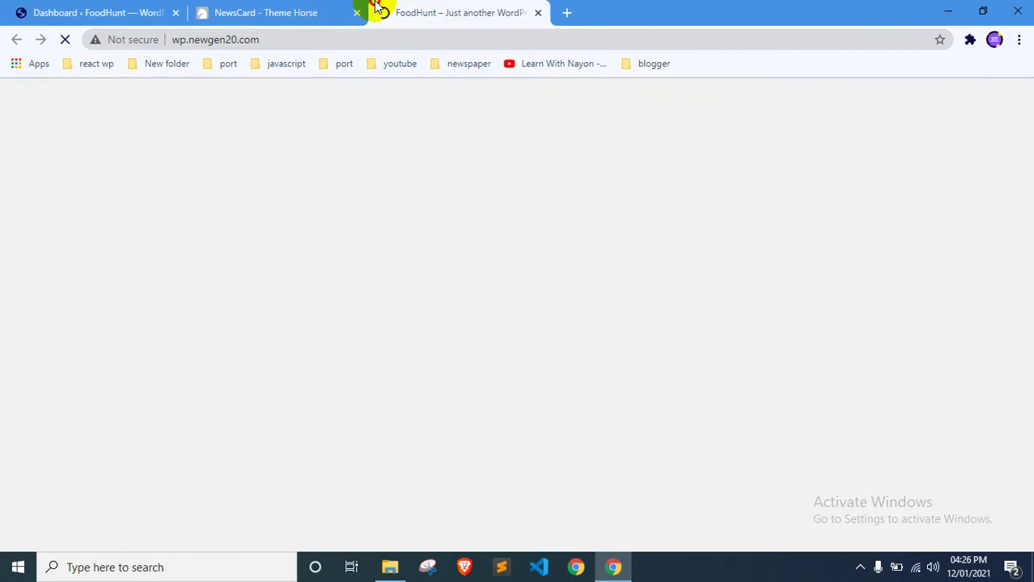
drag(376, 6, 271, 8)
Look through the FoodHunt front page, including the Layouts submenu, story sections and Health section
scroll(230, 344, down, 5)
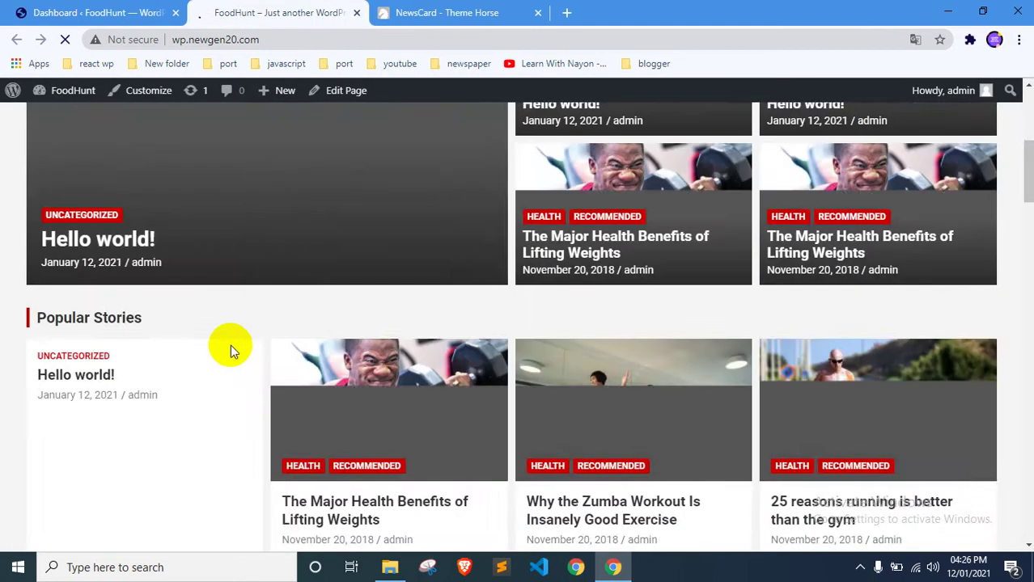
scroll(231, 344, up, 5)
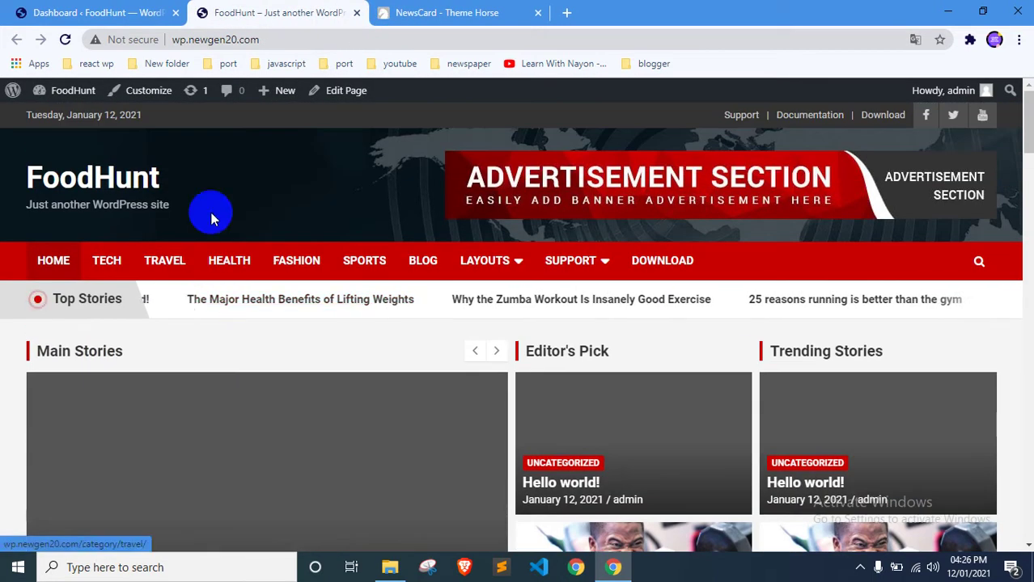
scroll(208, 214, down, 1)
mouse_move(485, 218)
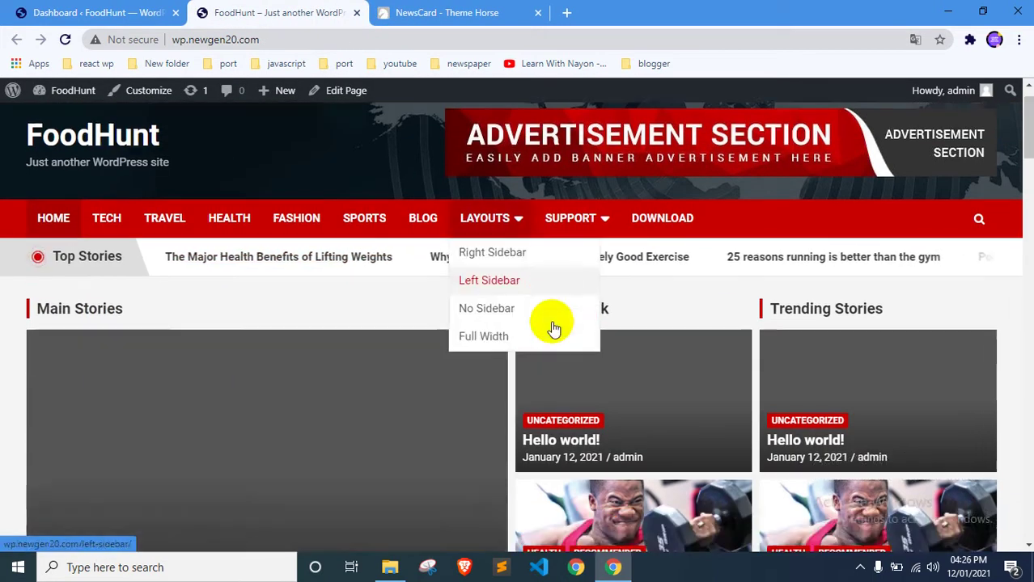
scroll(393, 374, down, 15)
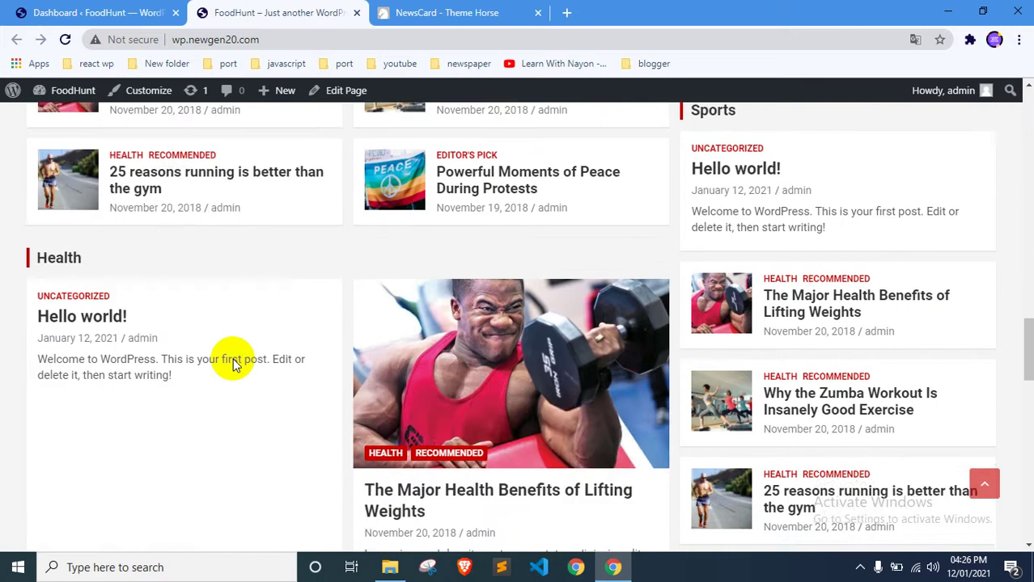
scroll(233, 358, down, 10)
scroll(233, 359, up, 4)
Move the "Hello world!" post to the trash and reload the FoodHunt front page
mouse_move(36, 230)
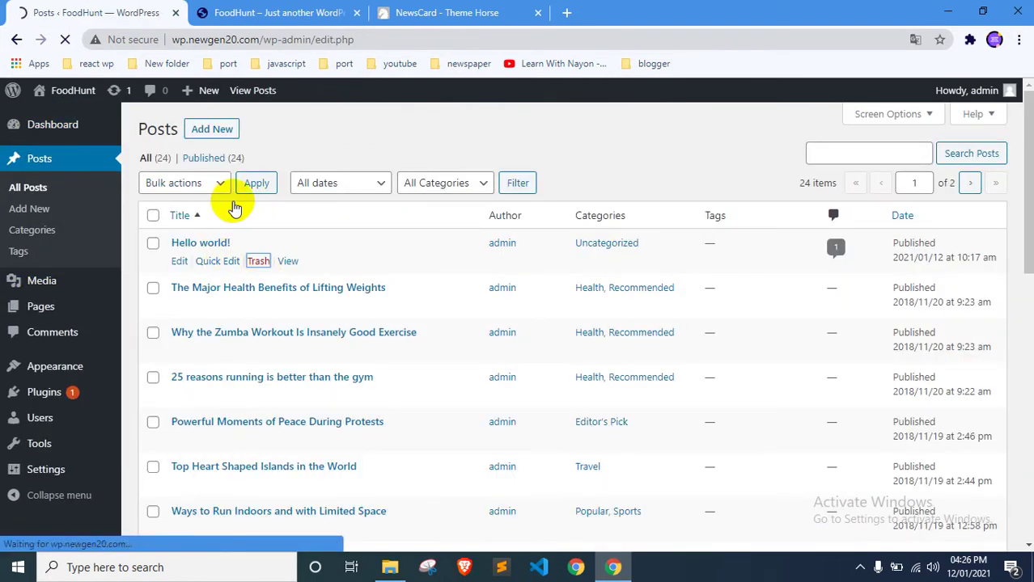
click(284, 15)
right_click(2, 266)
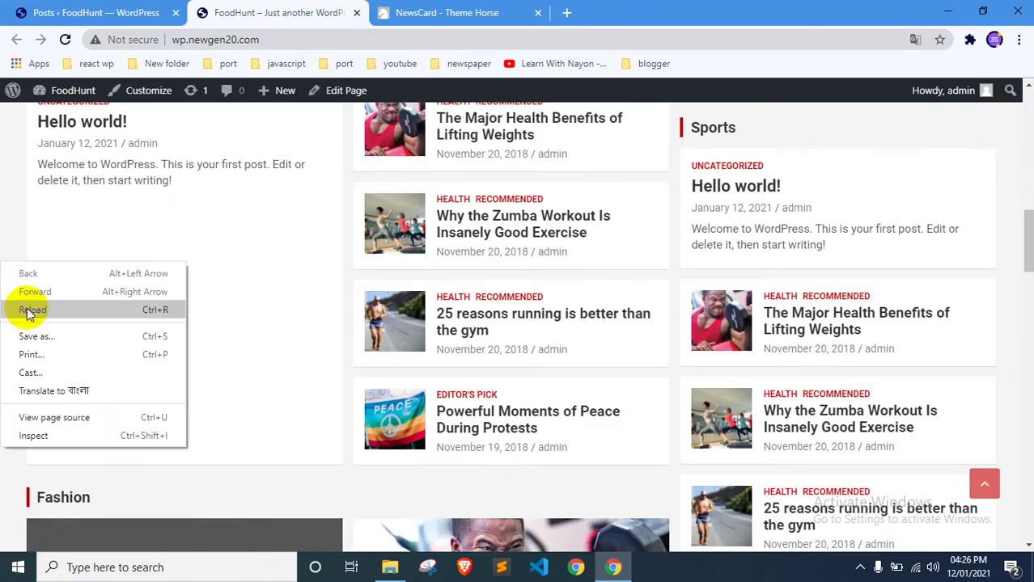
click(28, 314)
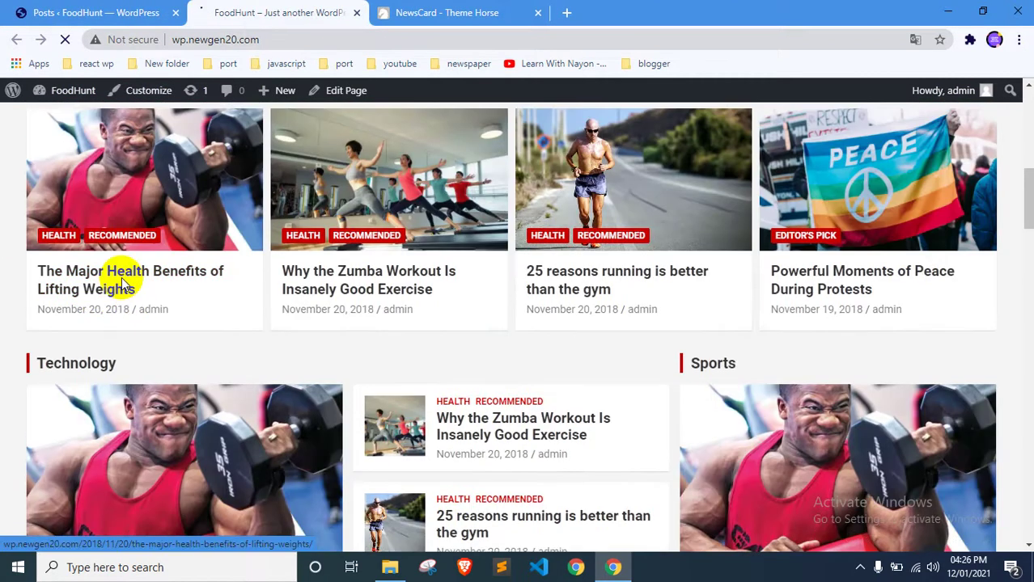
Examine the reloaded FoodHunt front page from the header through its story and category sections
scroll(509, 383, down, 5)
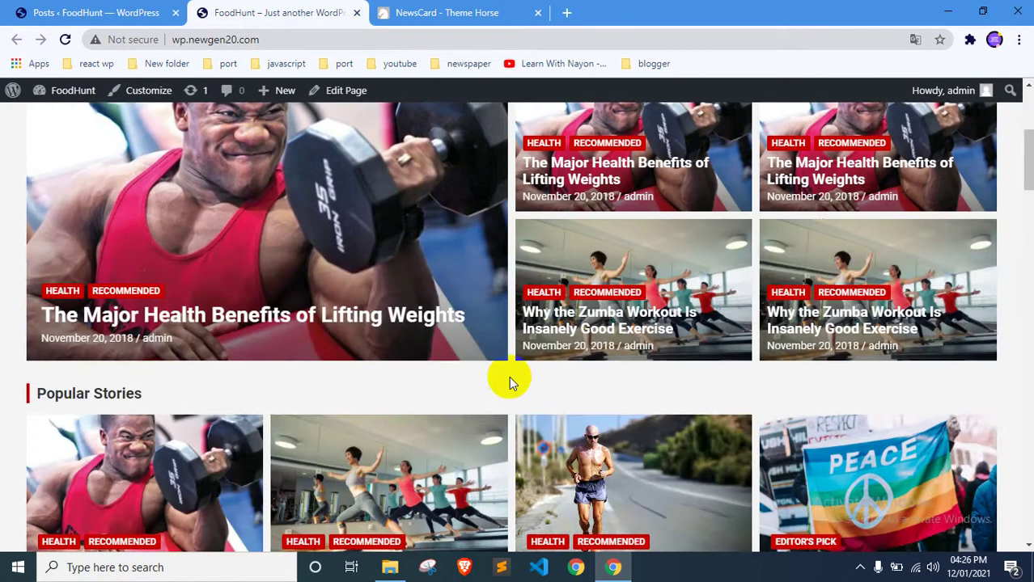
scroll(510, 383, down, 10)
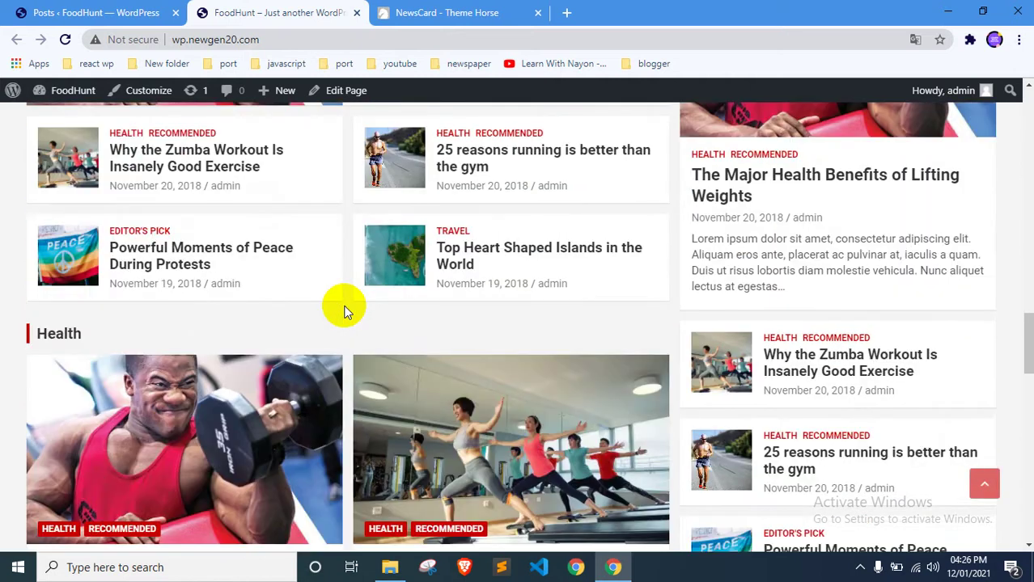
scroll(344, 311, down, 5)
scroll(348, 311, up, 10)
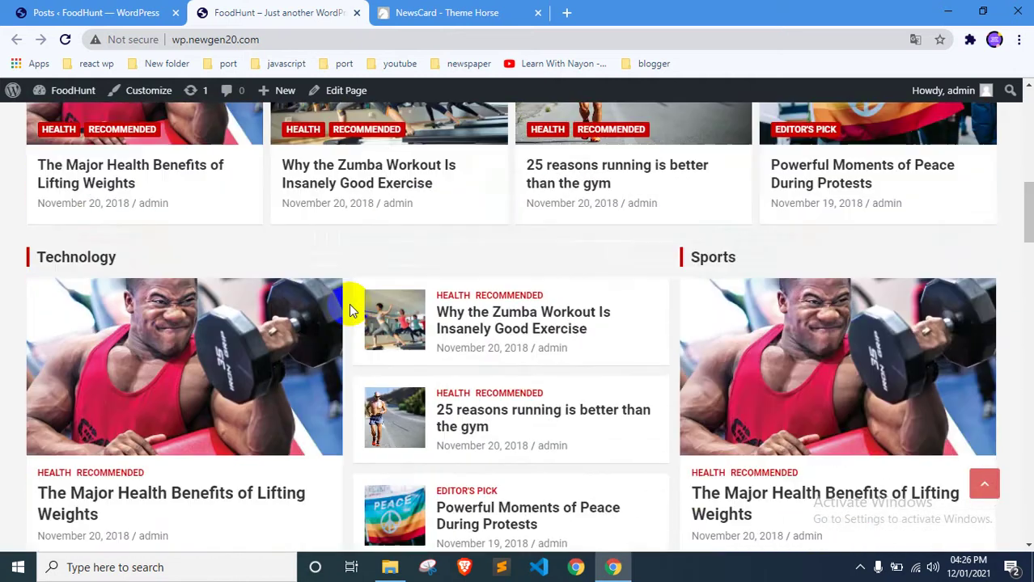
scroll(348, 303, up, 10)
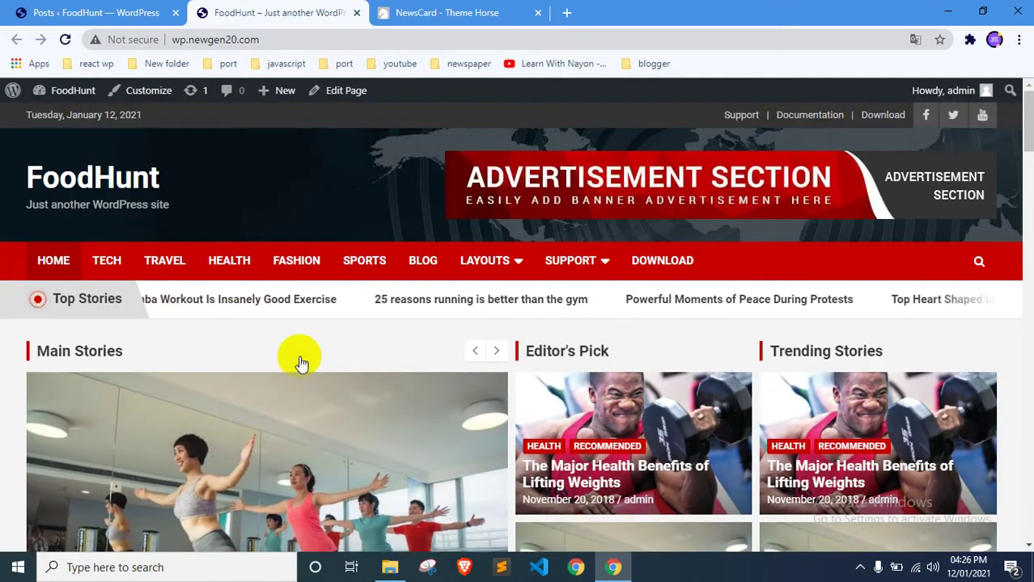
scroll(300, 362, down, 4)
scroll(300, 340, up, 4)
scroll(388, 198, down, 1)
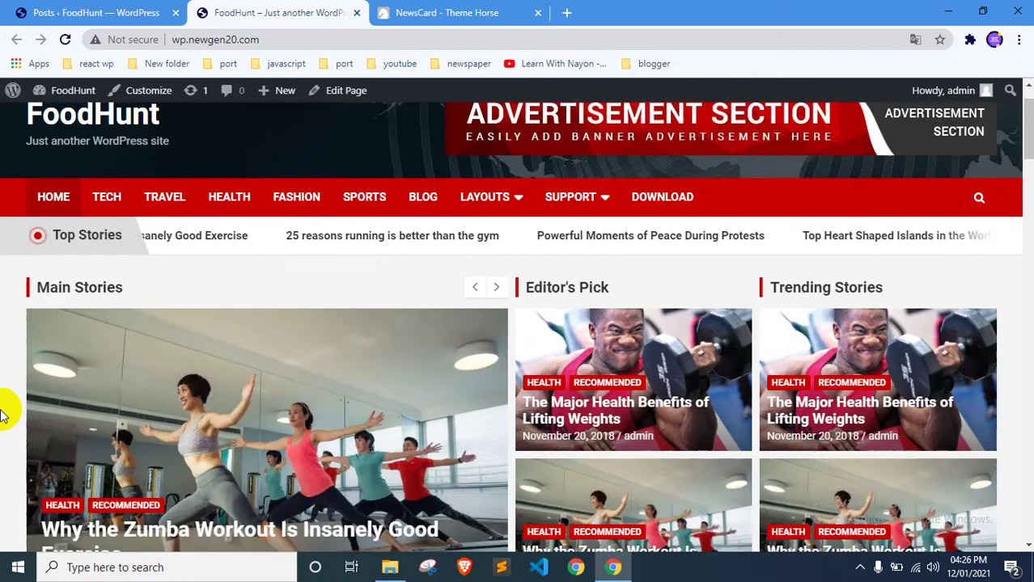
scroll(2, 414, up, 1)
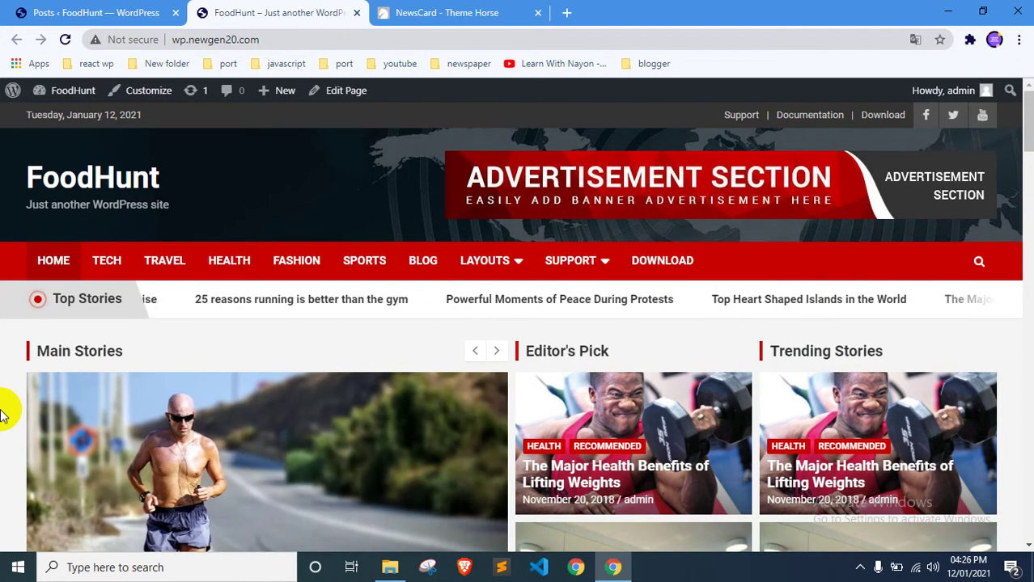
Close the NewsCard - Theme Horse documentation tab and return to the FoodHunt front page
click(541, 14)
click(97, 12)
click(203, 11)
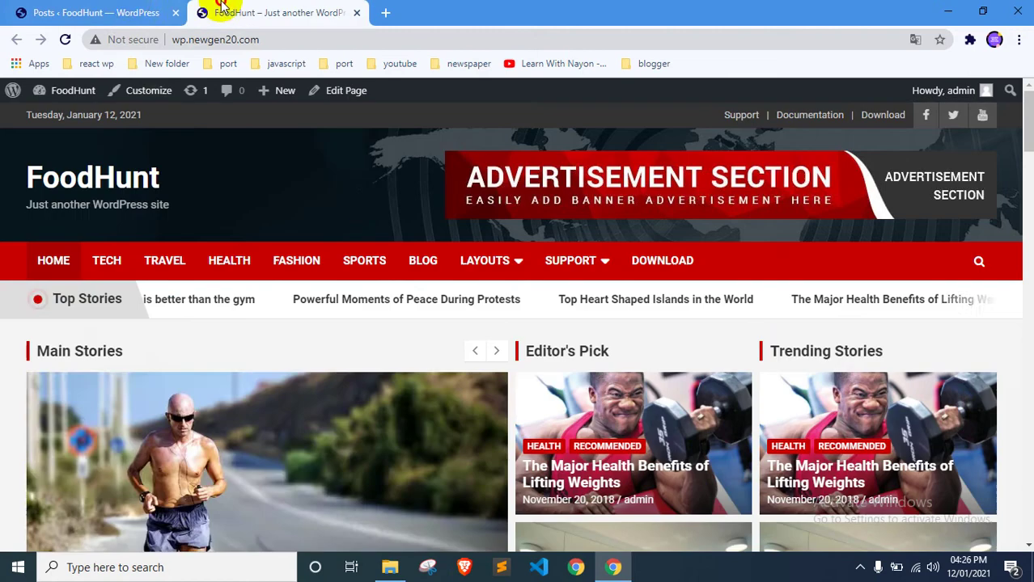
Open the WordPress admin Dashboard, leaving the posts list, and return to the FoodHunt front page
click(127, 12)
click(41, 127)
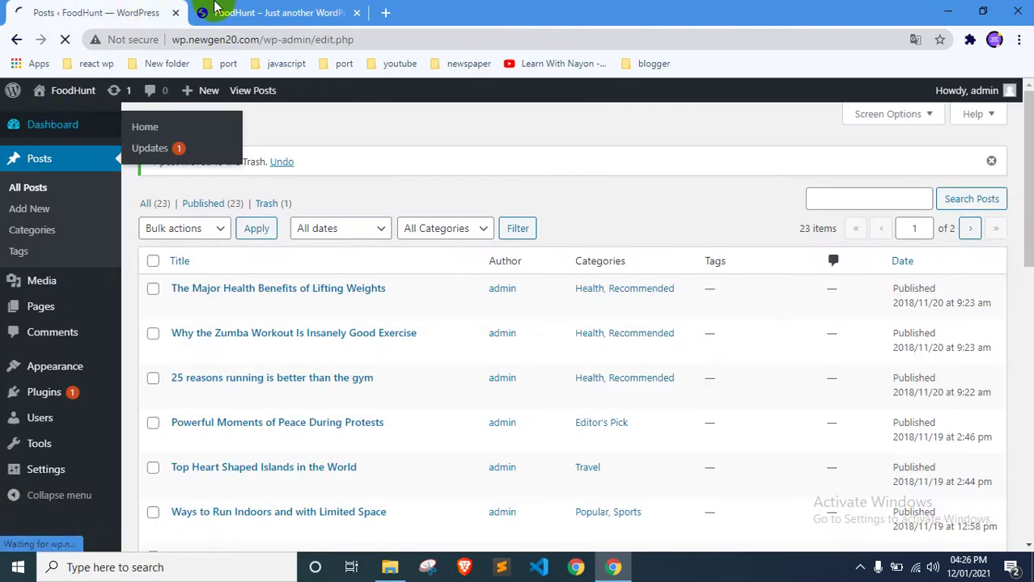
click(203, 12)
View the "Top Heart Shaped Islands in the World" article from Main Stories and return to the front page
scroll(4, 402, down, 5)
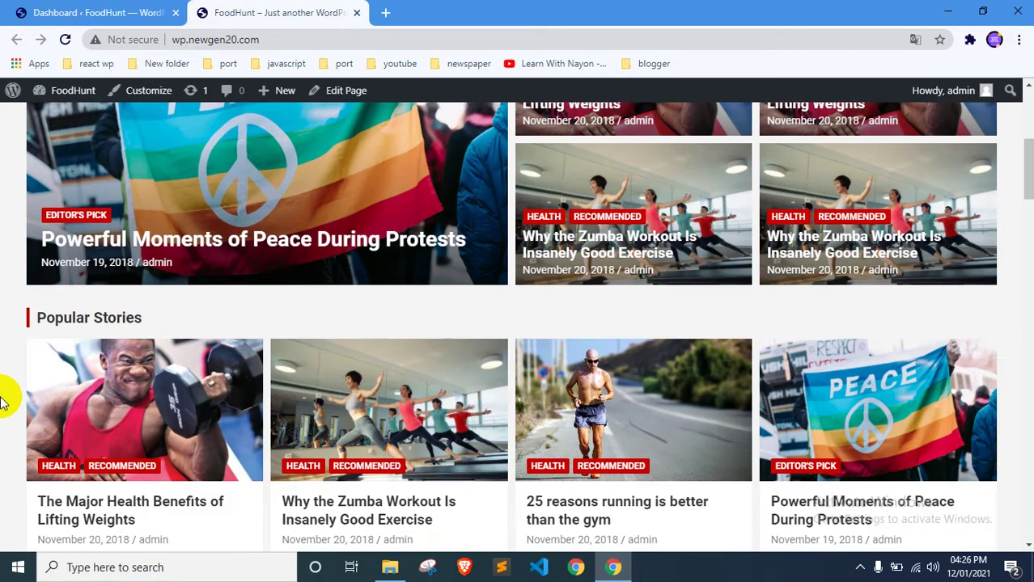
scroll(4, 251, up, 5)
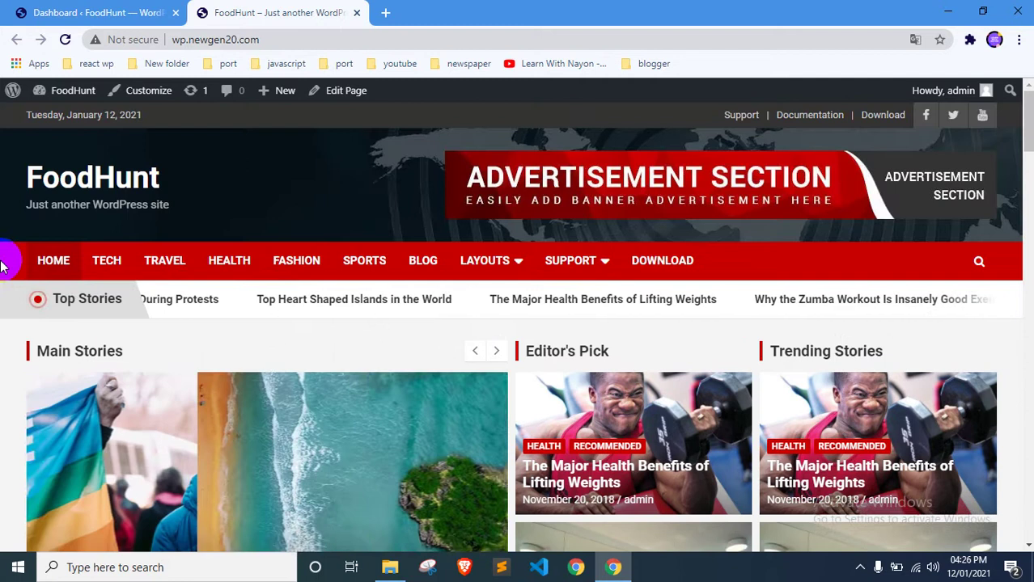
scroll(4, 262, down, 2)
click(125, 295)
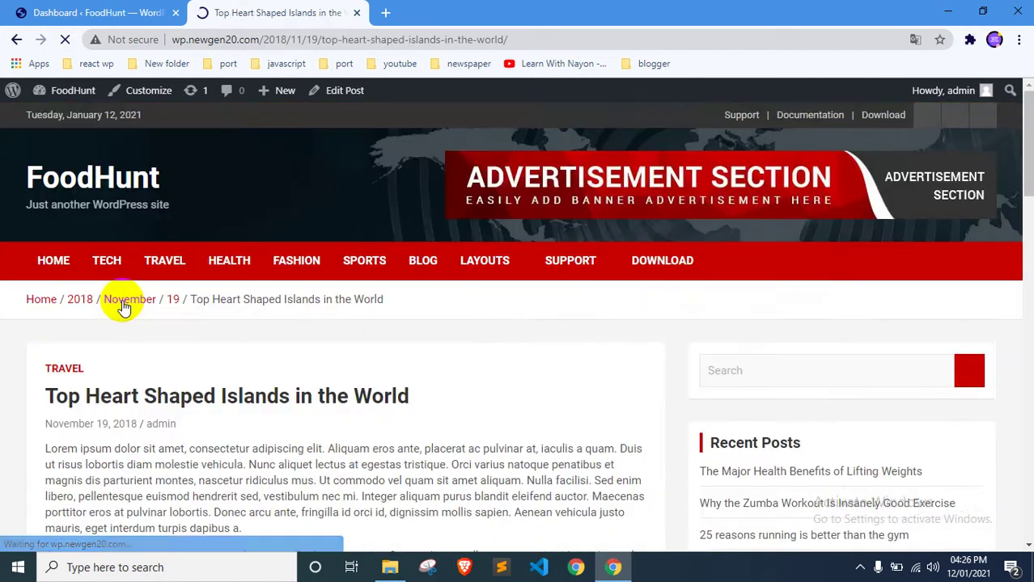
scroll(124, 303, down, 4)
scroll(122, 304, down, 2)
scroll(152, 300, up, 5)
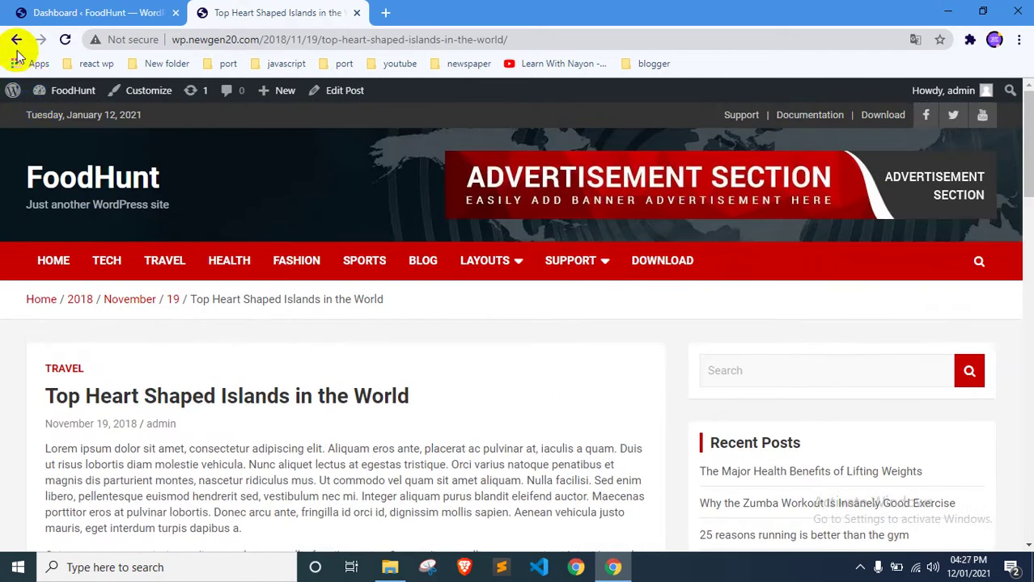
click(17, 39)
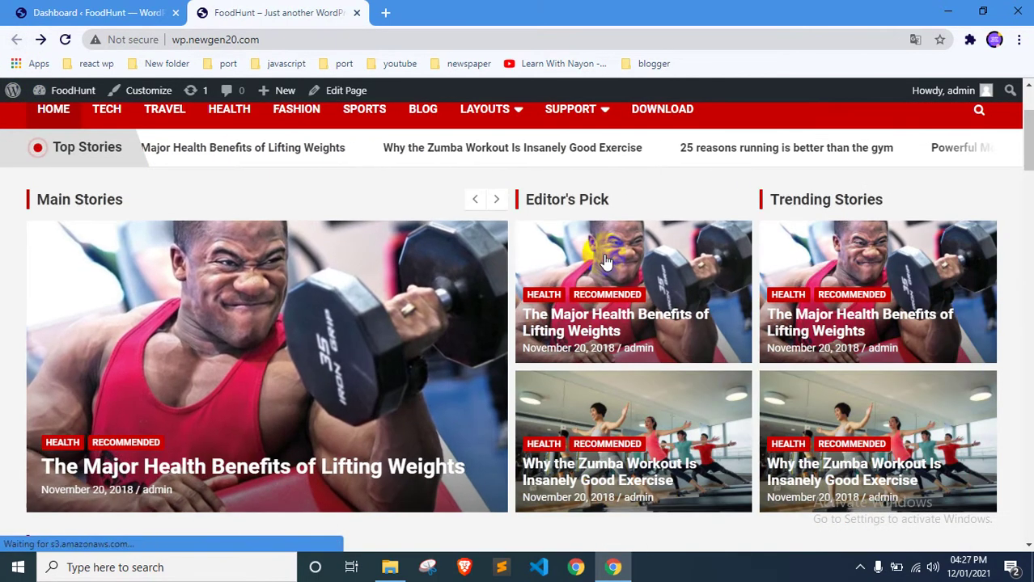
View the "The Major Health Benefits of Lifting Weights" article from Editor's Pick and return to the front page
click(602, 258)
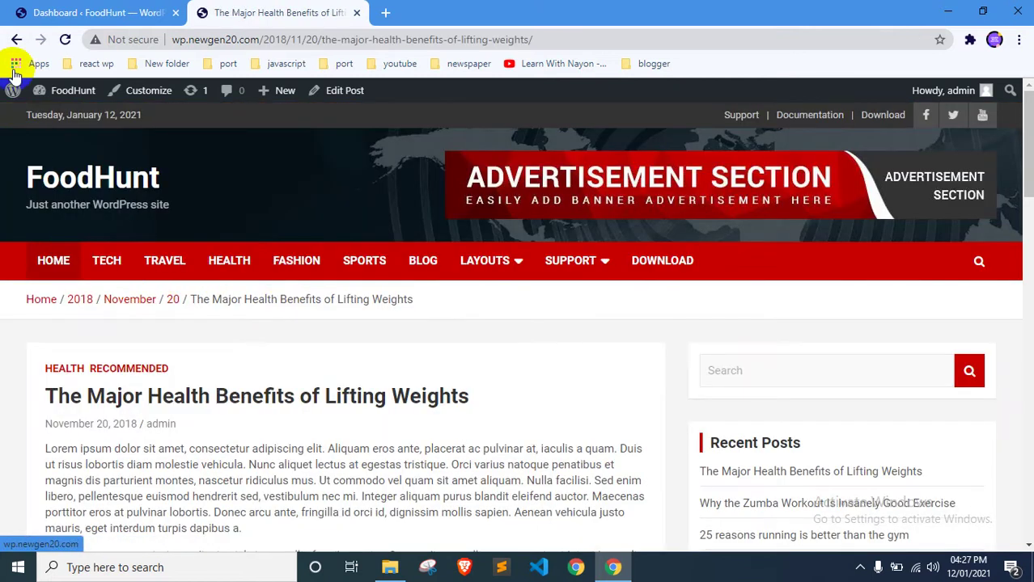
click(13, 41)
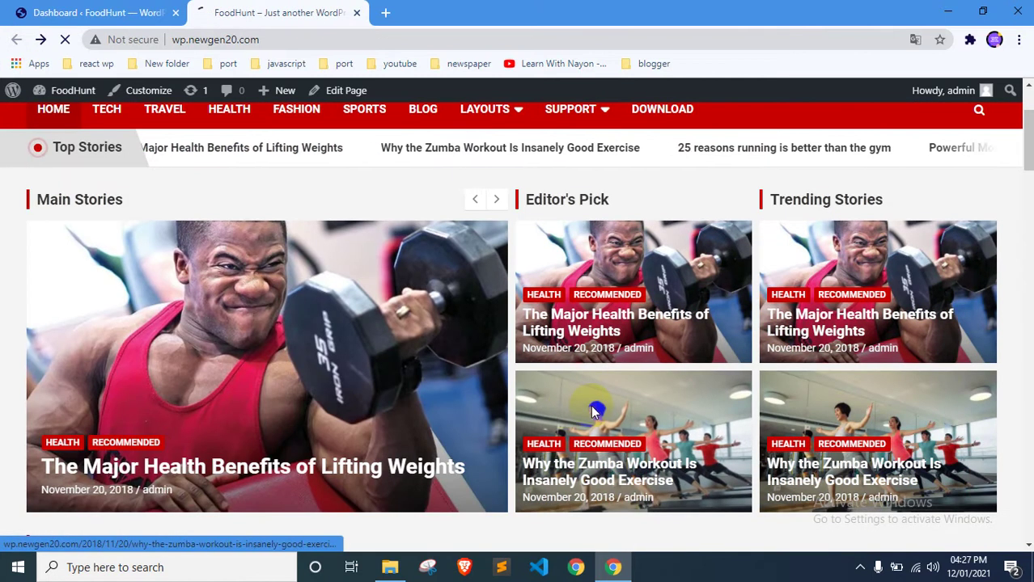
click(17, 39)
click(16, 39)
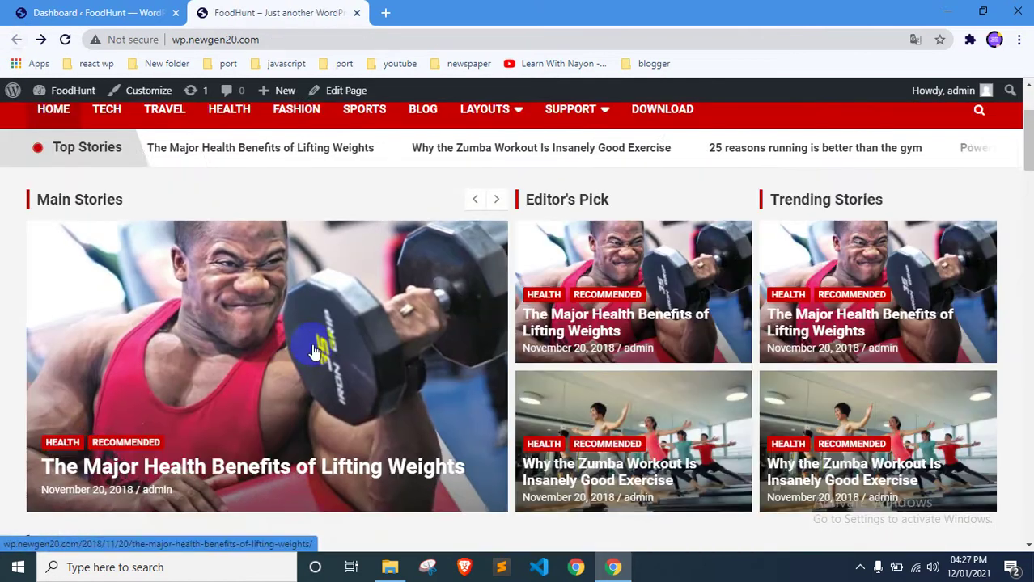
Examine the front page's Main Stories, Editor's Pick, Trending Stories, Popular Stories, Technology and Sports sections
scroll(314, 349, up, 8)
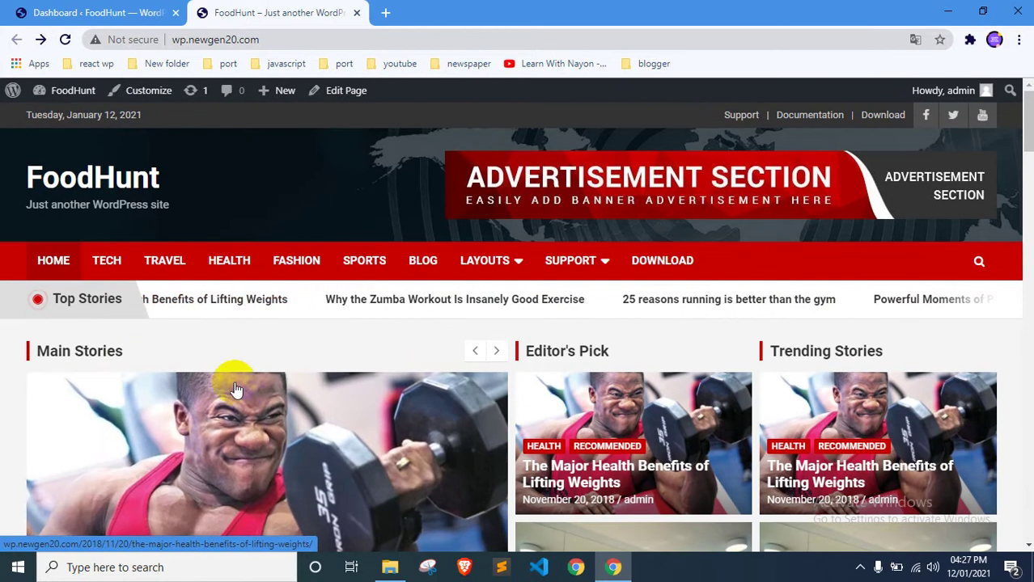
scroll(246, 397, down, 5)
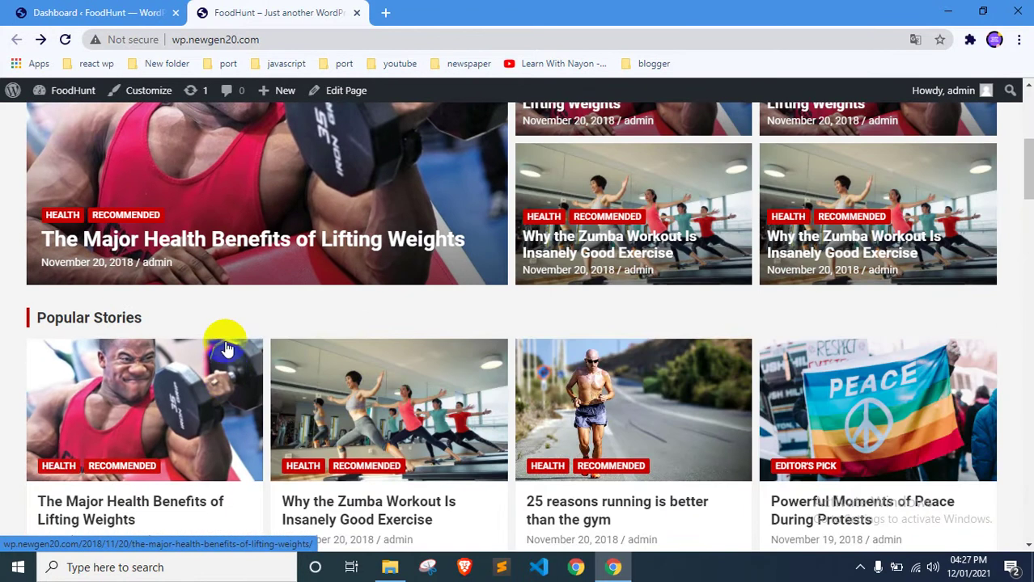
scroll(260, 277, up, 2)
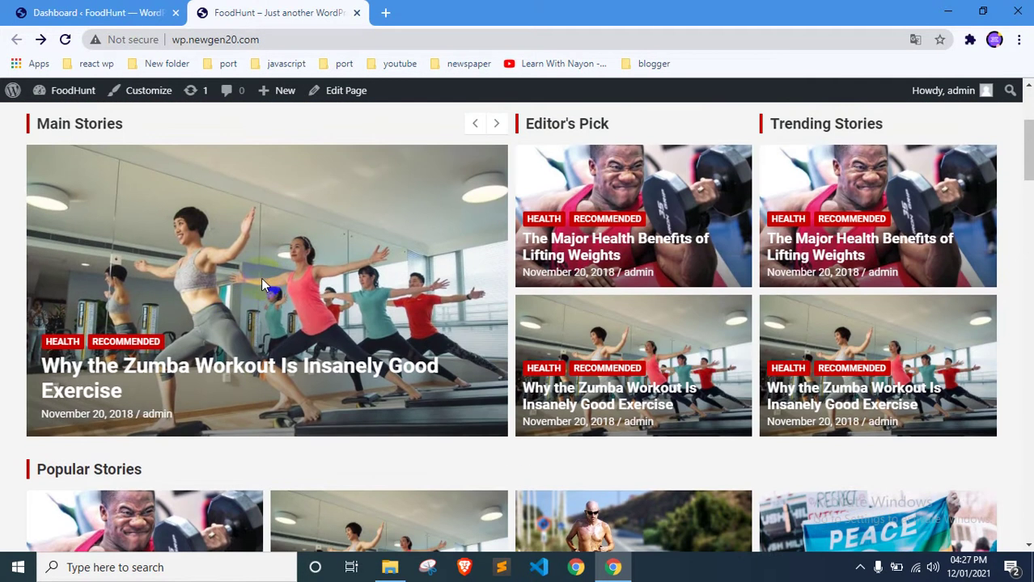
scroll(270, 279, up, 3)
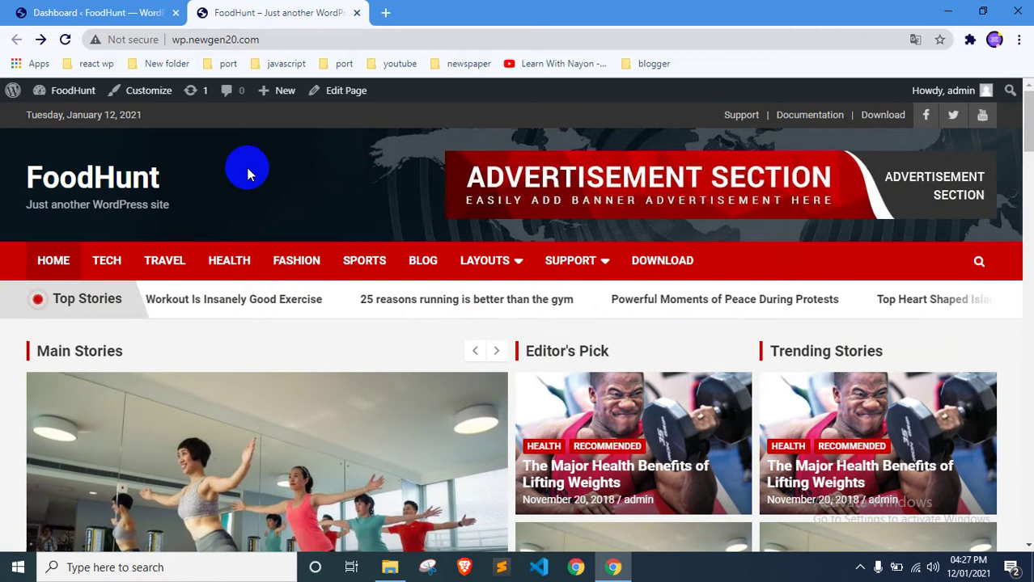
scroll(246, 169, down, 4)
scroll(258, 266, up, 2)
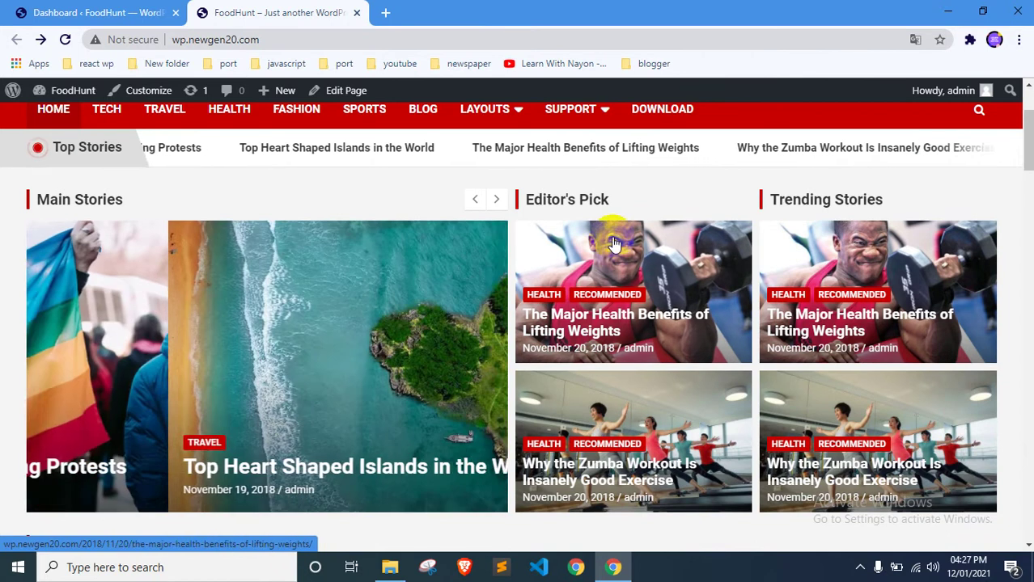
scroll(631, 267, down, 2)
scroll(651, 287, up, 2)
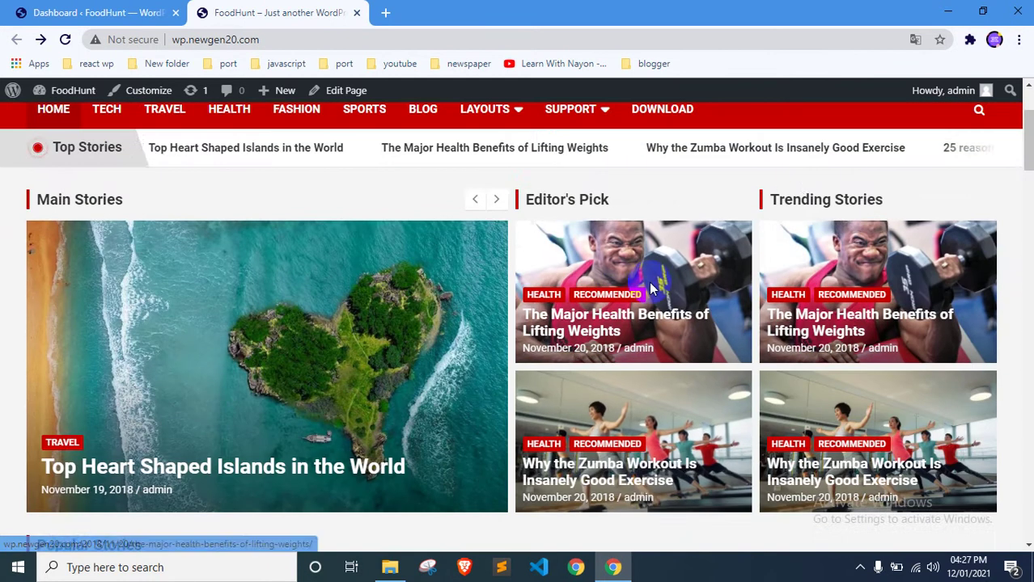
scroll(651, 287, down, 3)
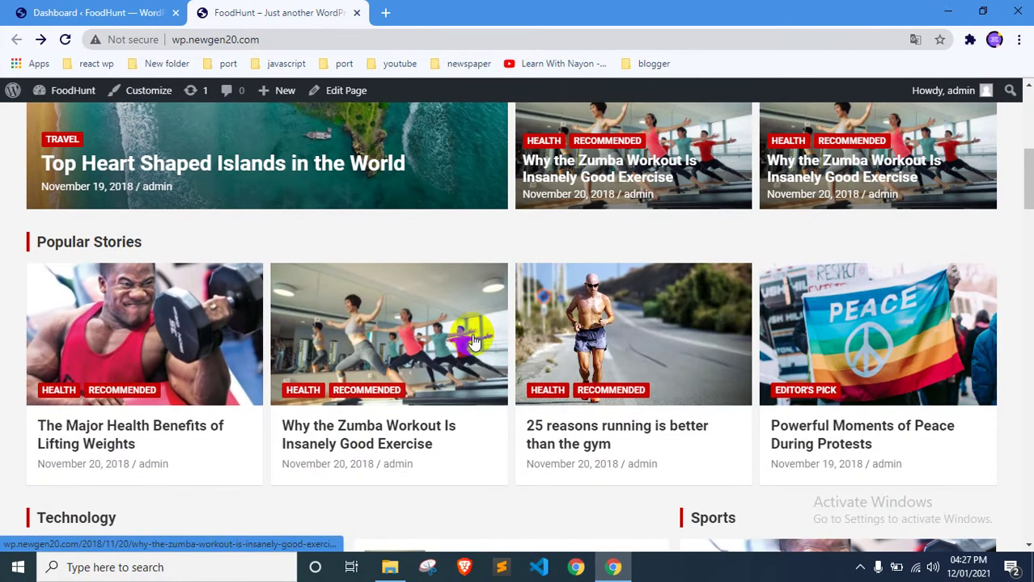
scroll(473, 340, down, 4)
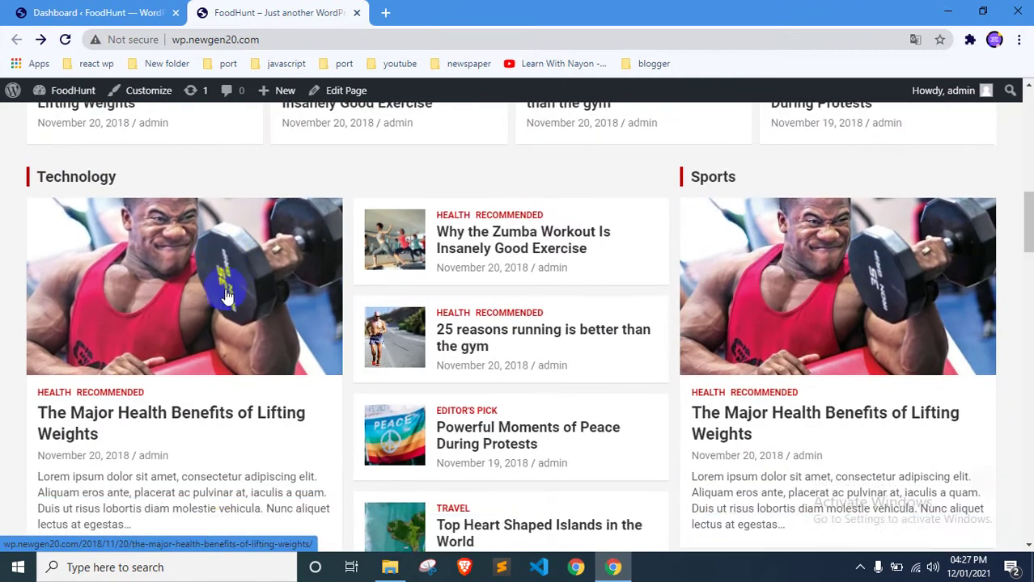
scroll(225, 289, down, 3)
scroll(225, 288, up, 12)
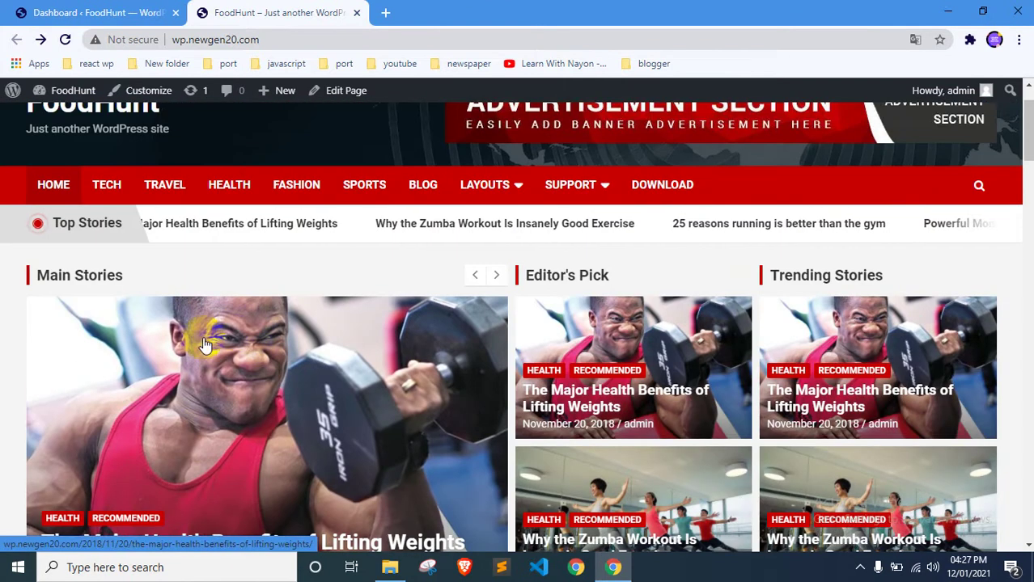
Look through the front page from Main Stories down to the Fashion, Health, Travel and Recent Posts sections and back
scroll(205, 344, down, 1)
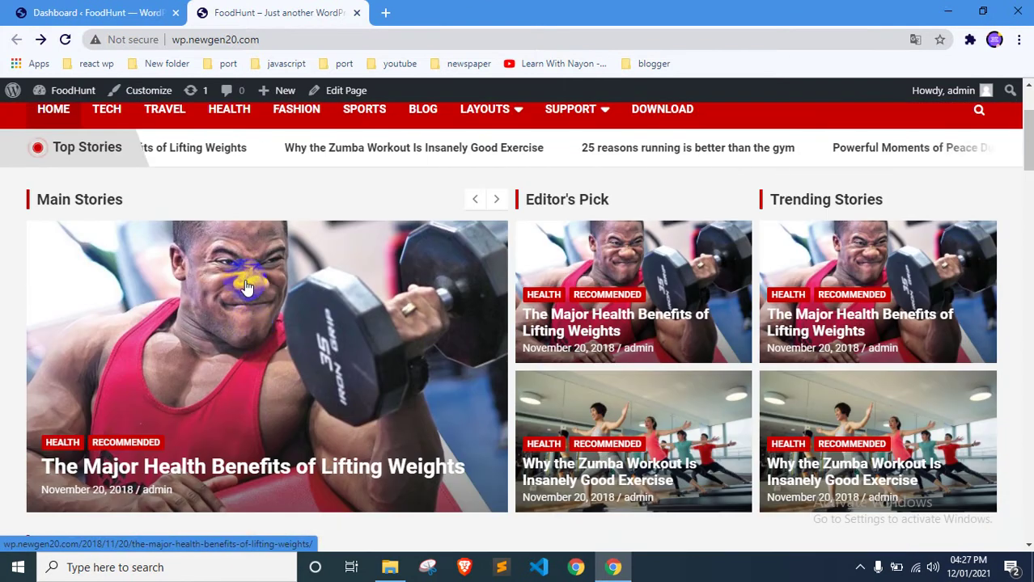
scroll(247, 287, up, 2)
scroll(212, 249, down, 3)
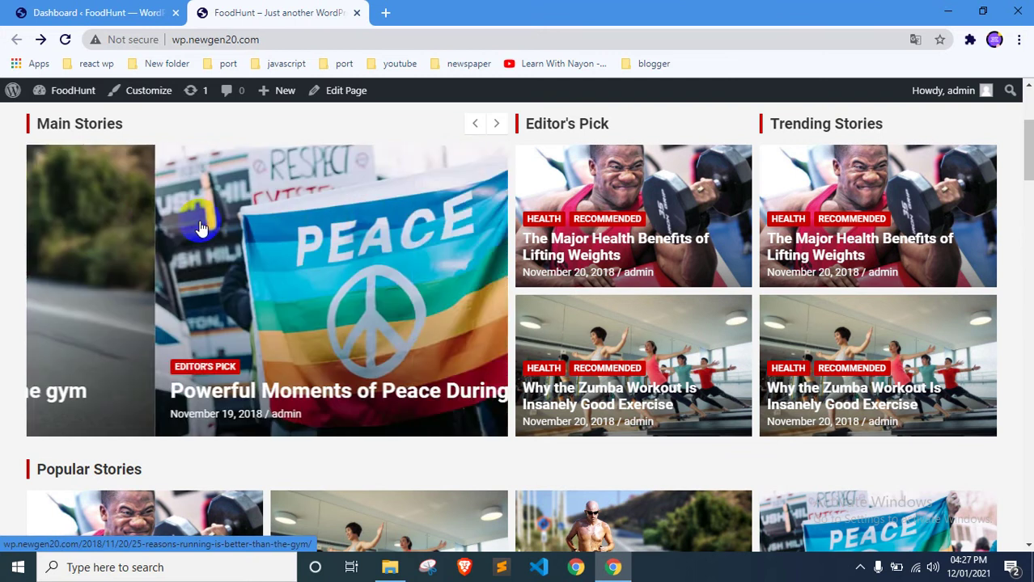
scroll(533, 234, down, 5)
scroll(546, 240, down, 9)
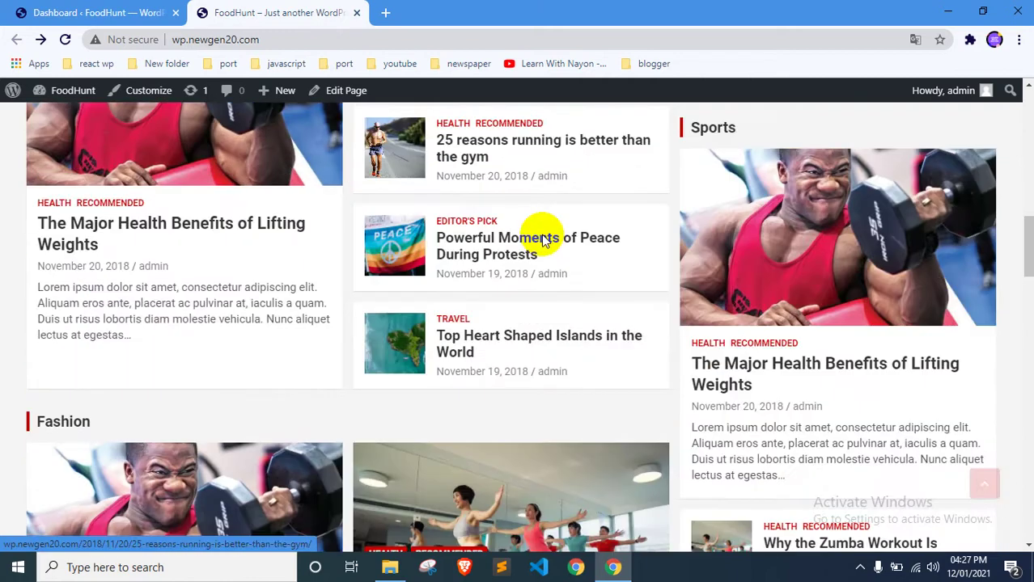
scroll(546, 240, up, 6)
scroll(546, 241, down, 5)
scroll(547, 241, down, 15)
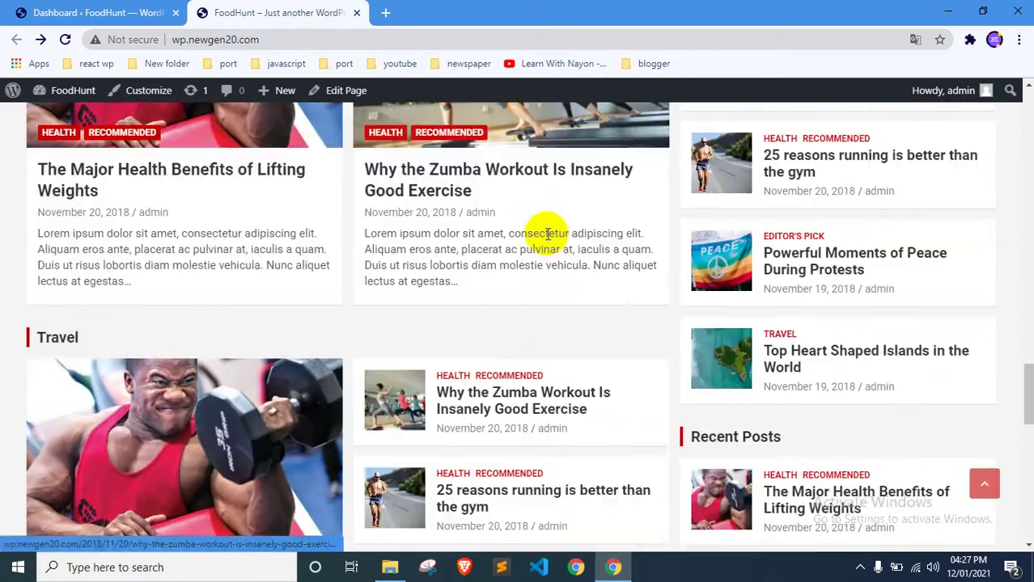
scroll(388, 299, up, 20)
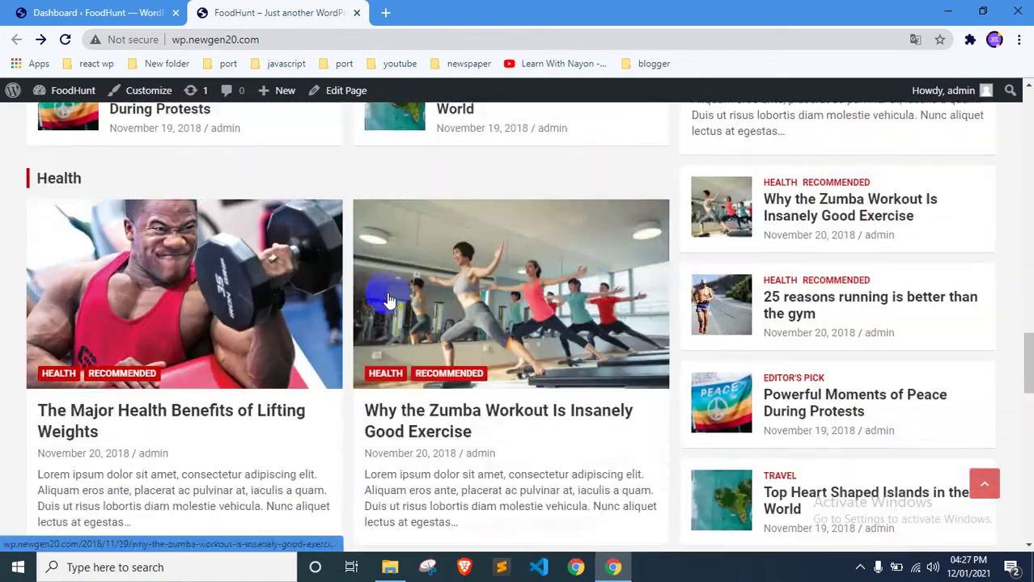
scroll(324, 300, down, 3)
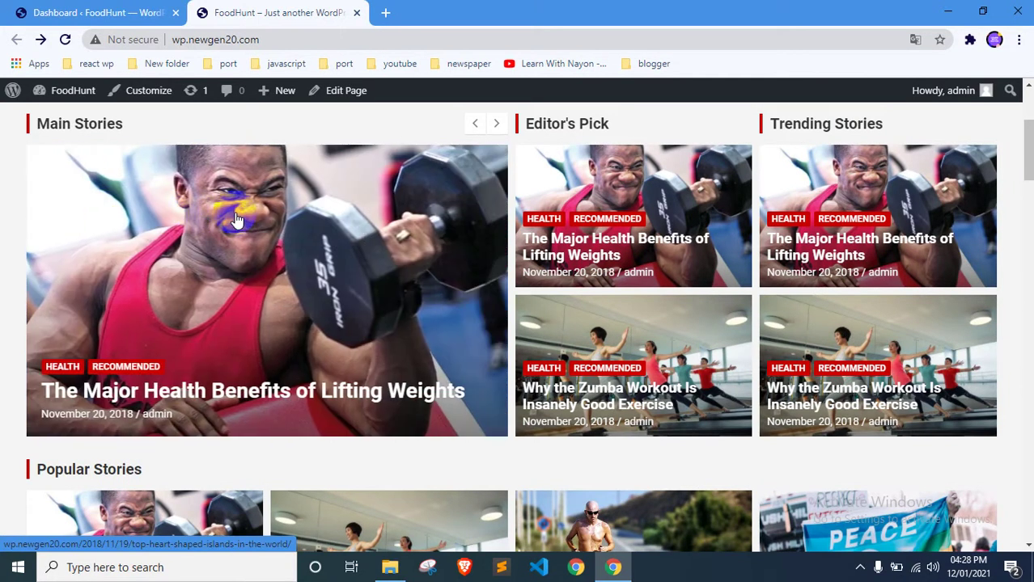
Start a new post from the posts list in the WordPress admin
click(153, 11)
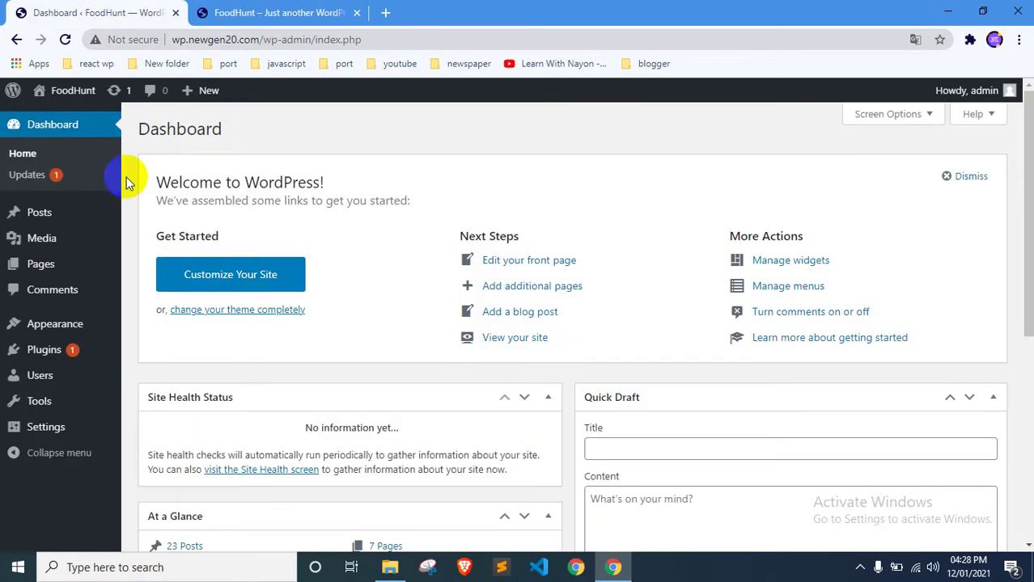
click(45, 220)
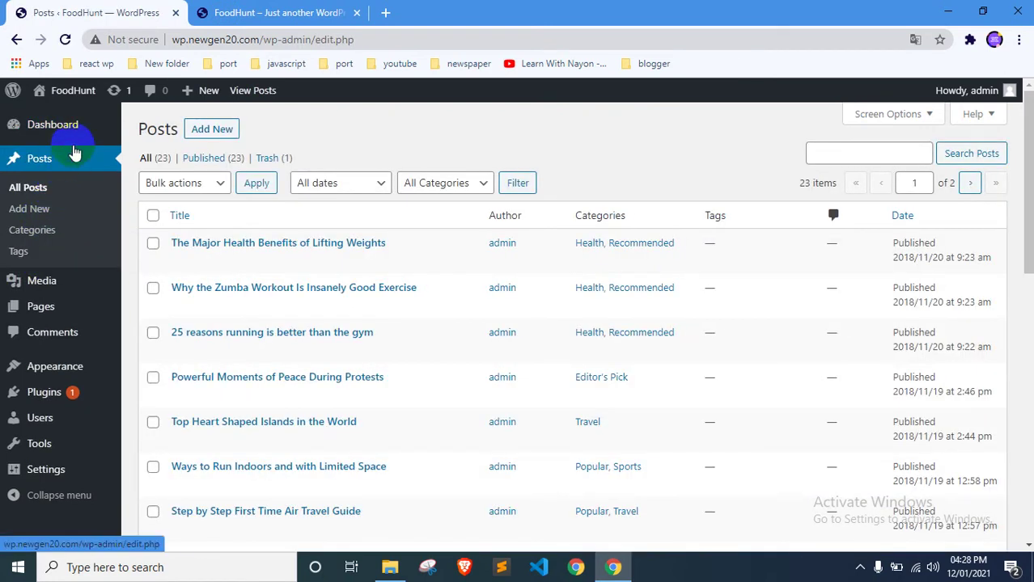
click(215, 132)
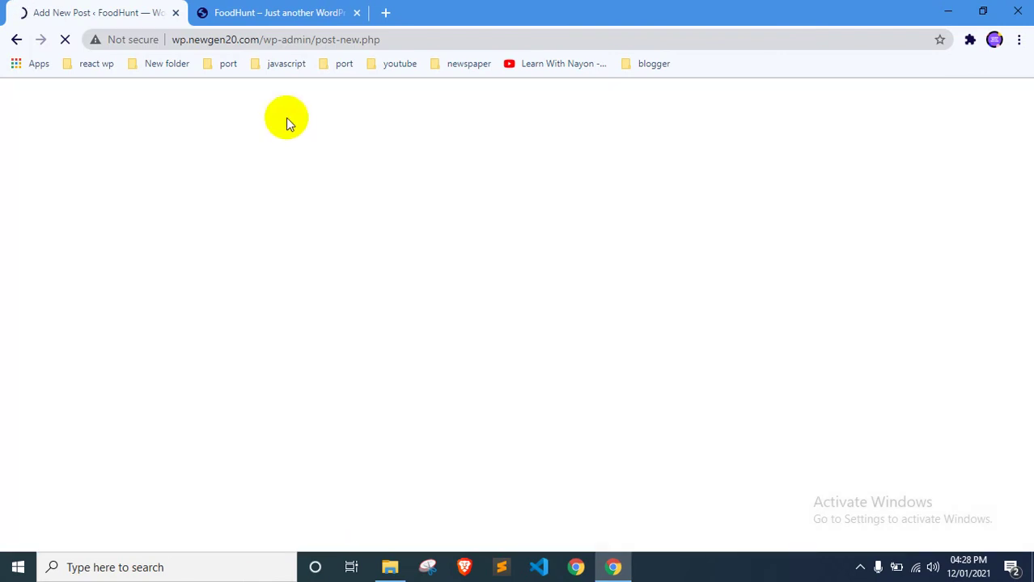
click(243, 12)
scroll(376, 311, up, 3)
click(91, 12)
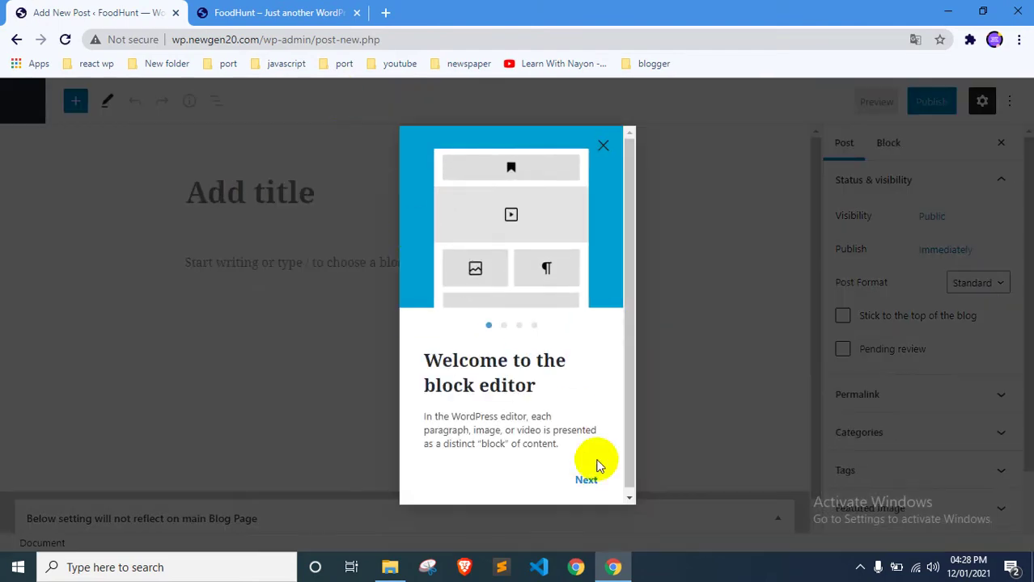
Go through all pages of the block editor welcome guide and close it
click(589, 480)
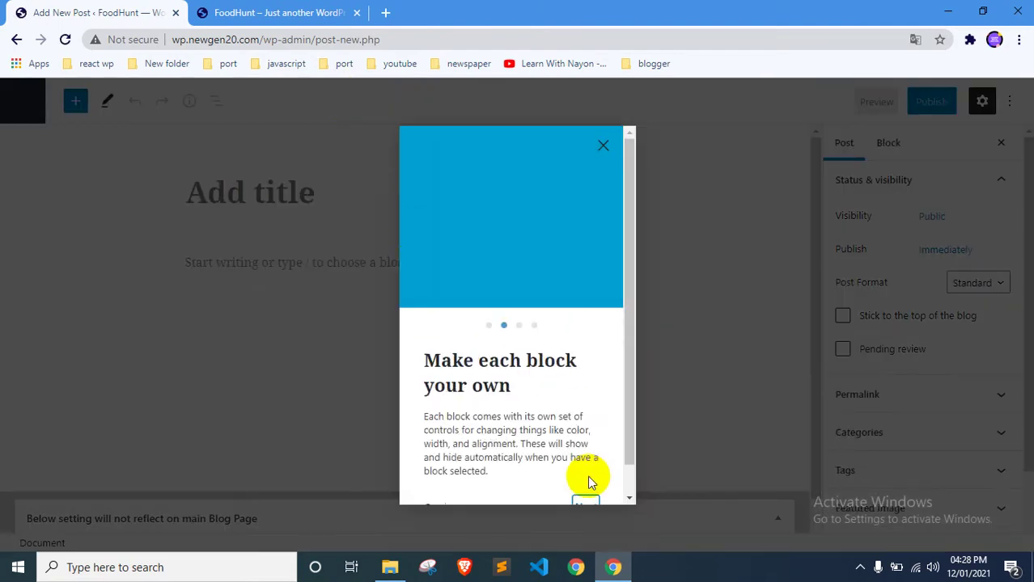
scroll(587, 481, down, 1)
click(585, 477)
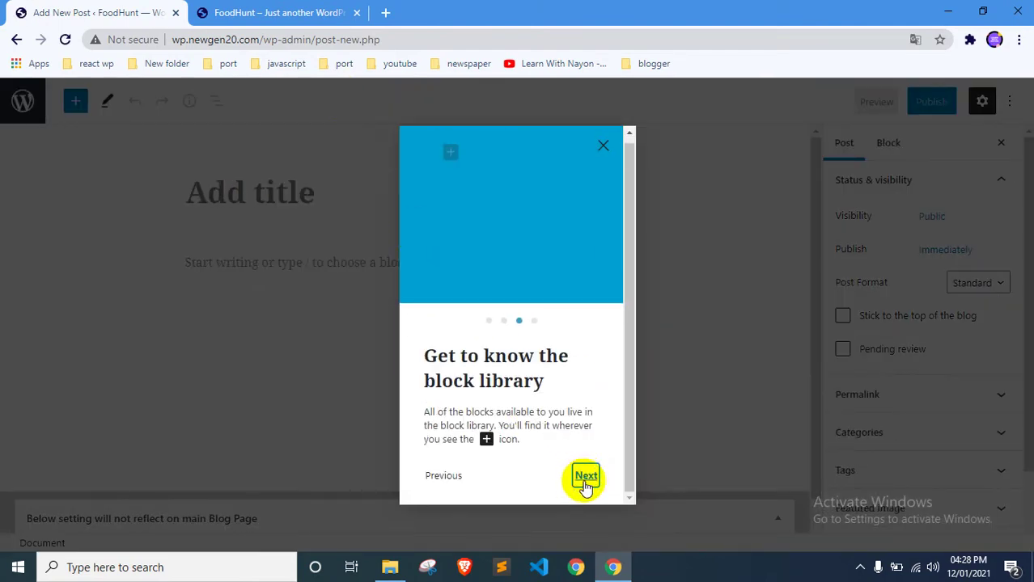
click(586, 477)
click(584, 477)
Examine the new post's title and paragraph areas, the paragraph block settings and the post settings from visibility to discussion
click(278, 206)
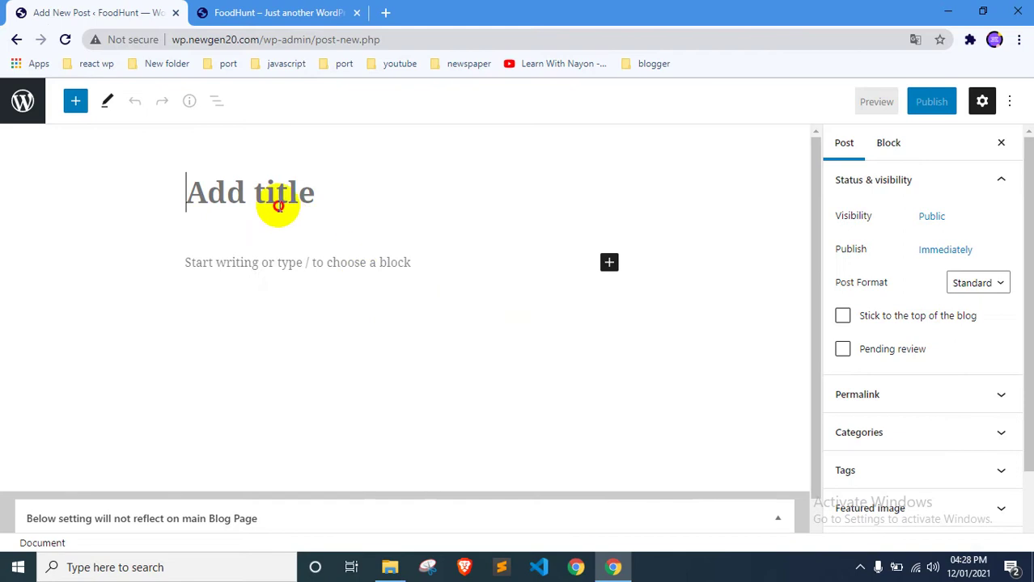
click(287, 272)
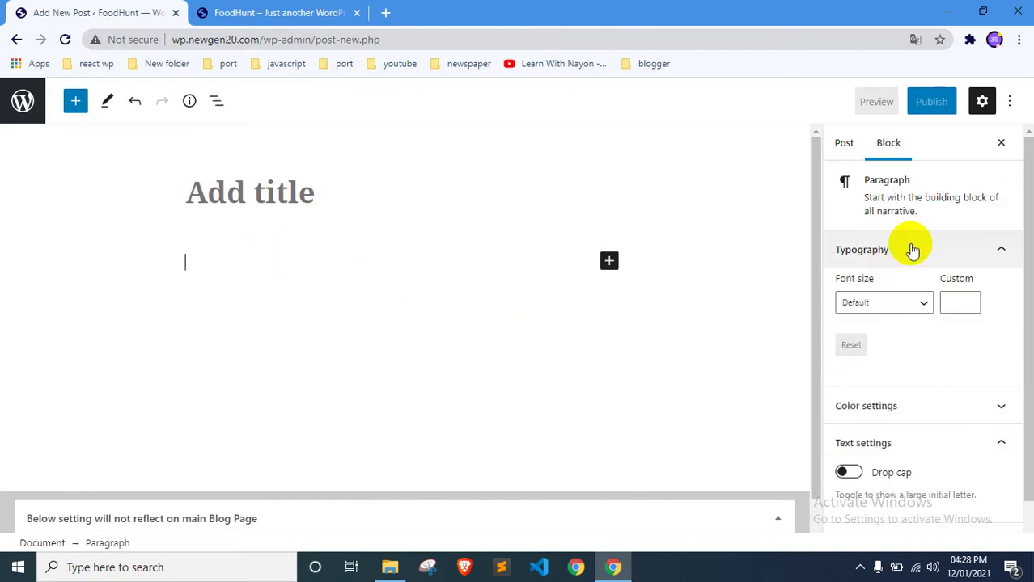
scroll(904, 211, down, 1)
scroll(889, 209, up, 1)
click(842, 145)
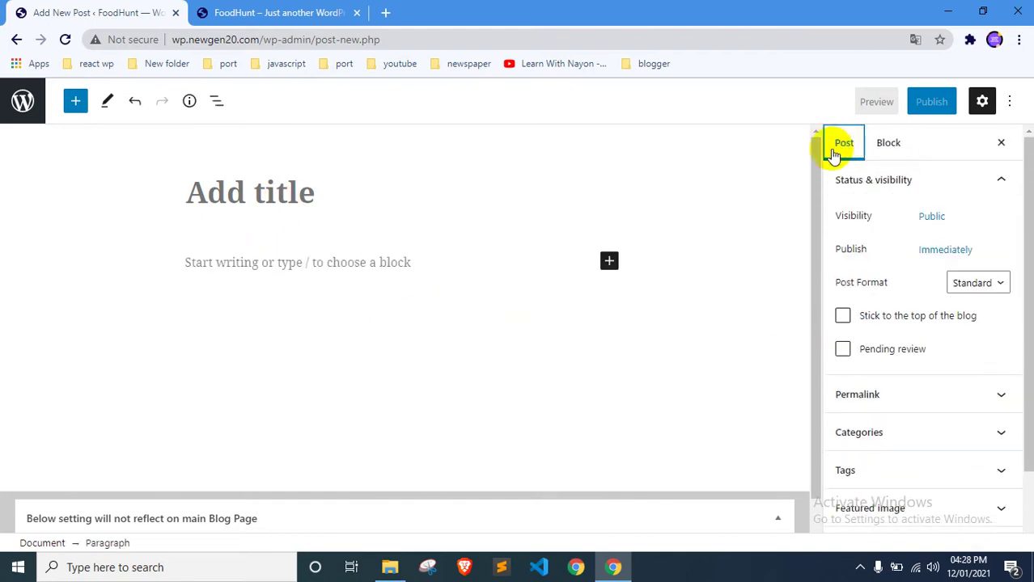
scroll(877, 342, down, 2)
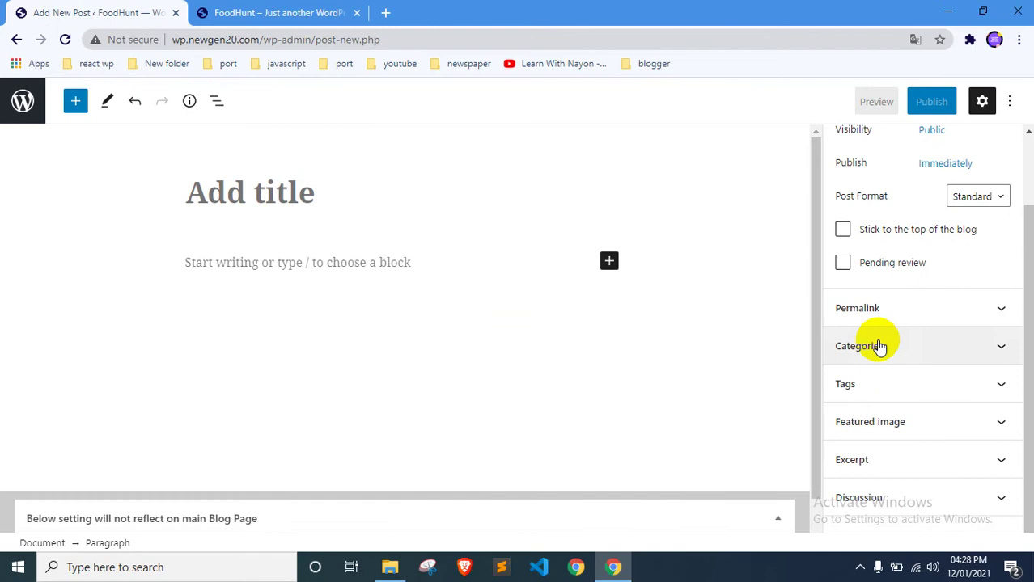
scroll(877, 346, up, 2)
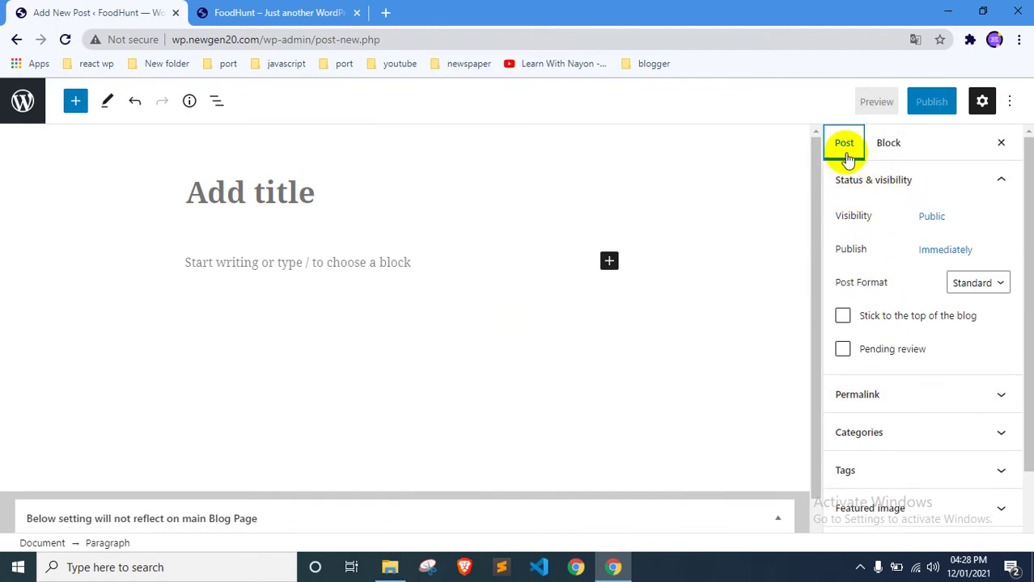
Look over the new post's settings from visibility to discussion, its title area and its empty paragraph block
scroll(927, 322, down, 1)
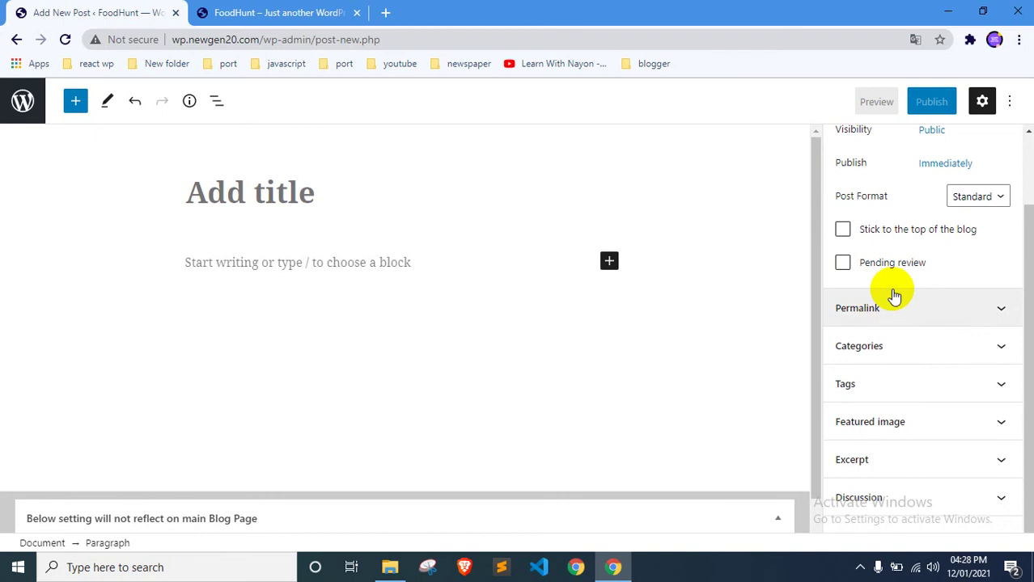
scroll(893, 296, up, 1)
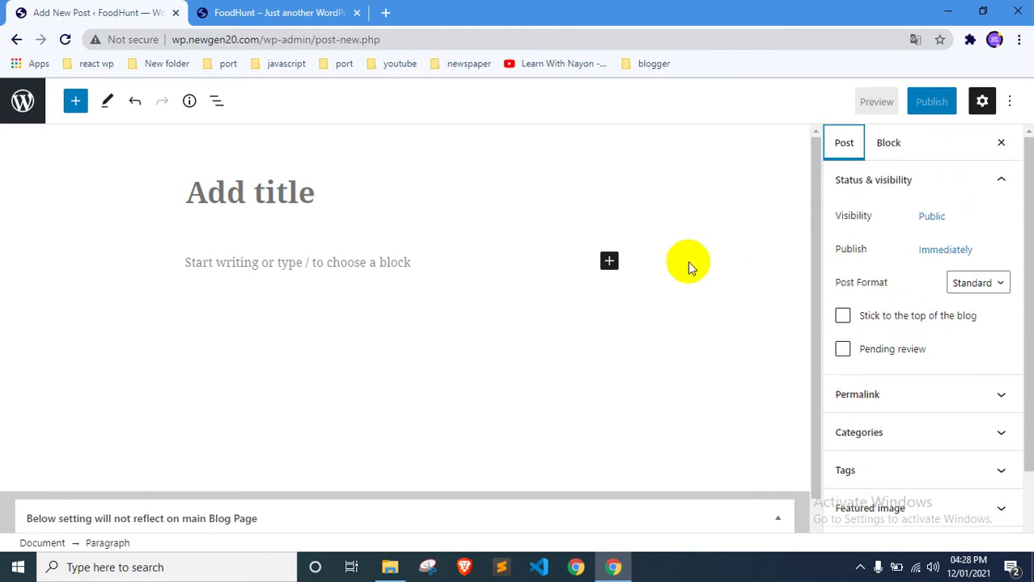
scroll(874, 270, down, 1)
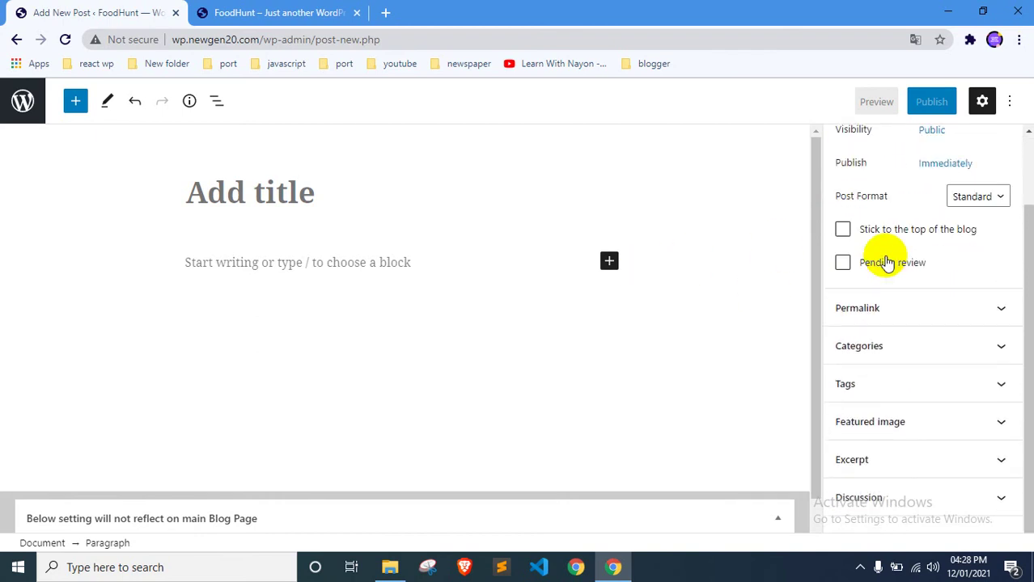
scroll(887, 262, up, 1)
scroll(910, 243, down, 1)
scroll(906, 259, up, 1)
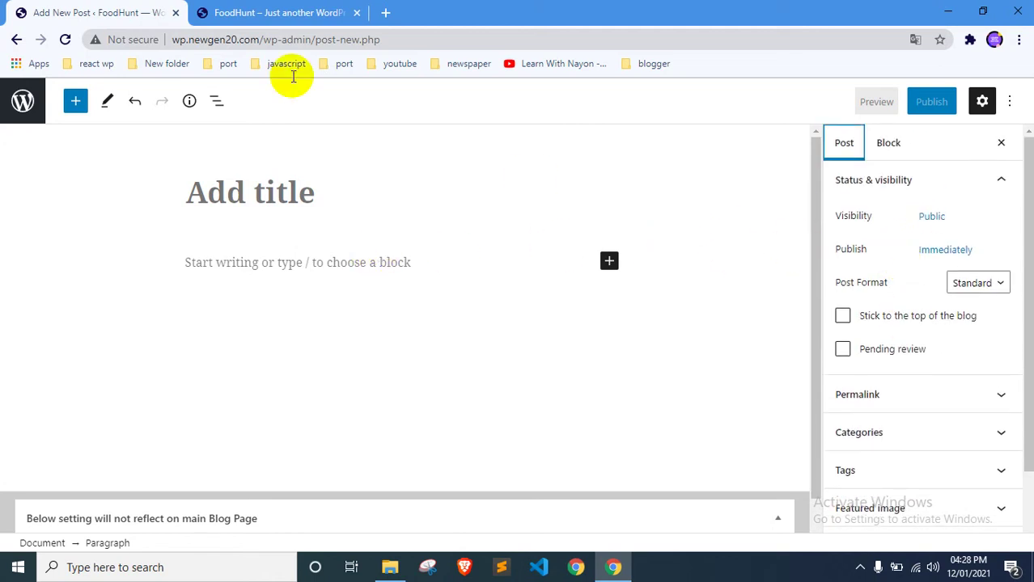
click(239, 192)
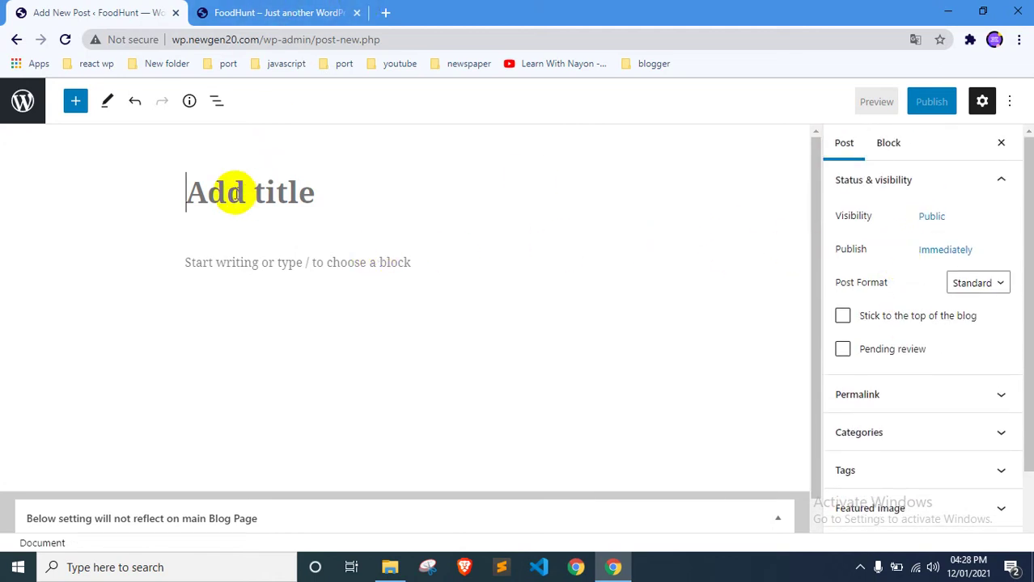
click(244, 258)
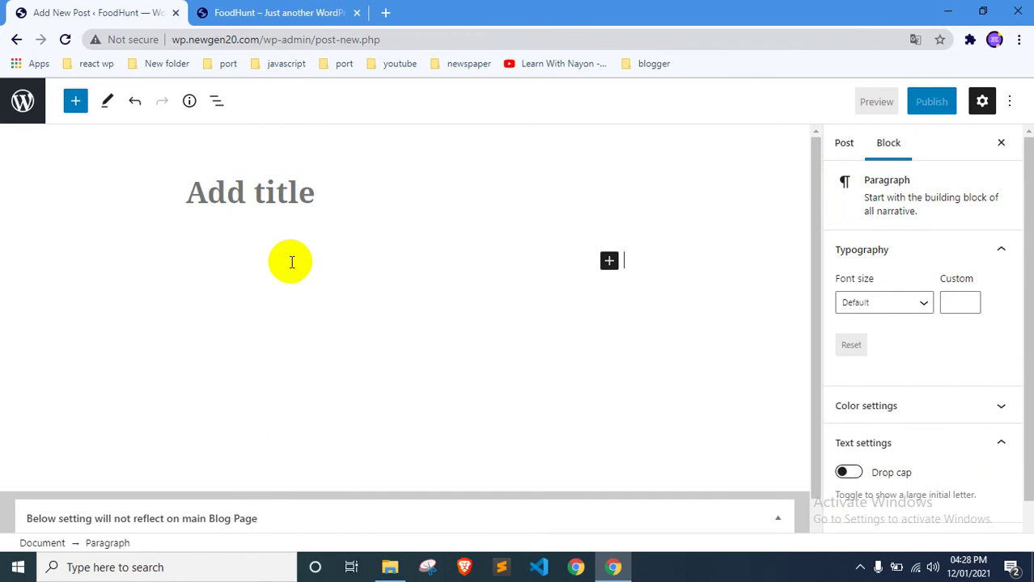
click(846, 144)
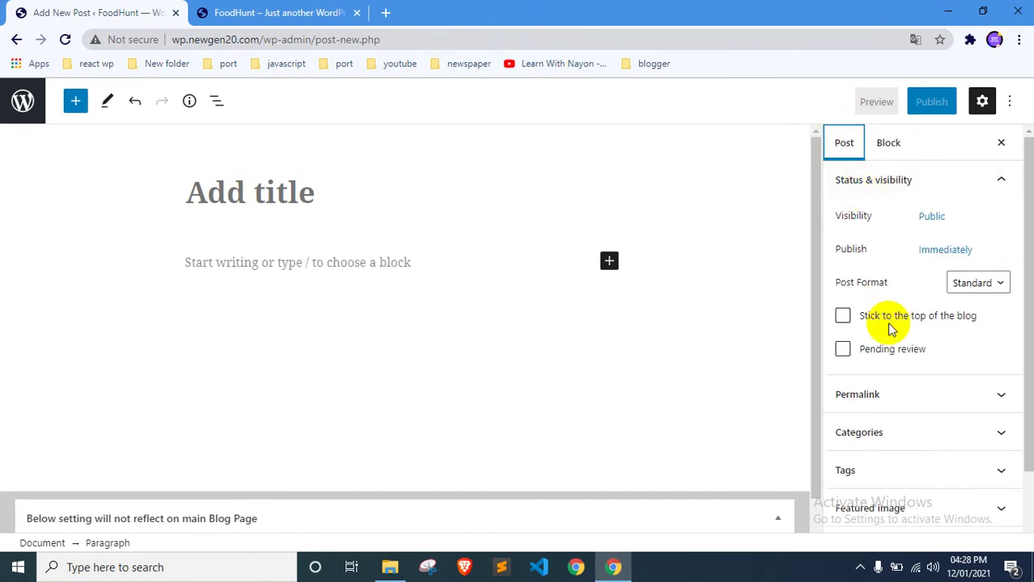
Review the post's visibility options, the publish date and time picker, and the available post formats
click(933, 216)
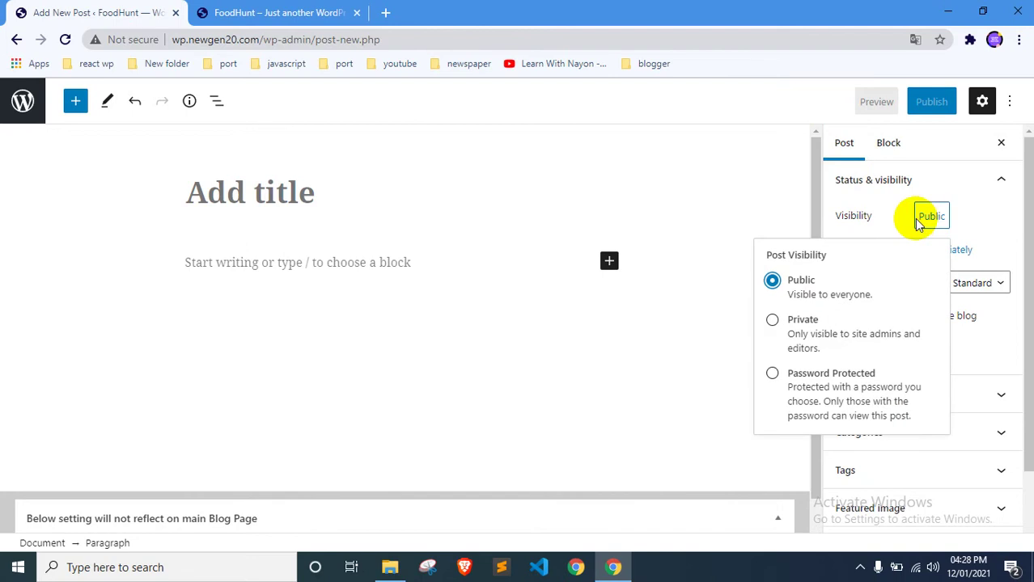
click(875, 207)
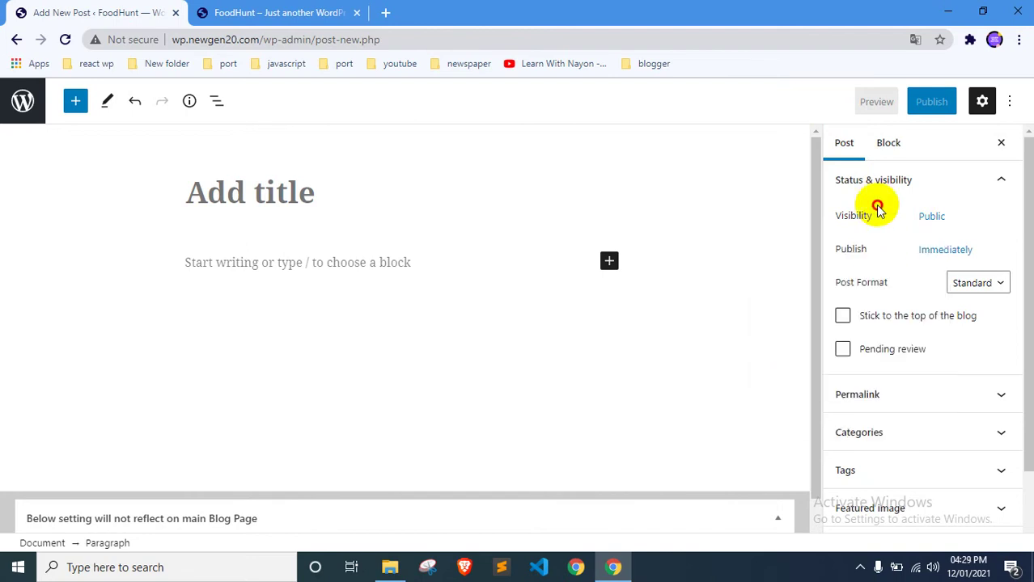
click(929, 217)
click(877, 202)
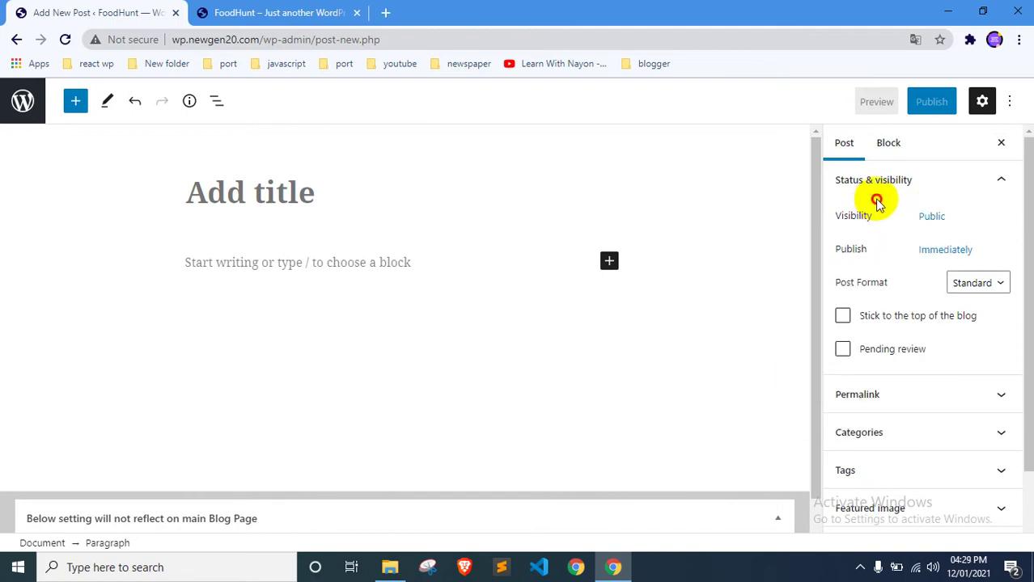
click(922, 219)
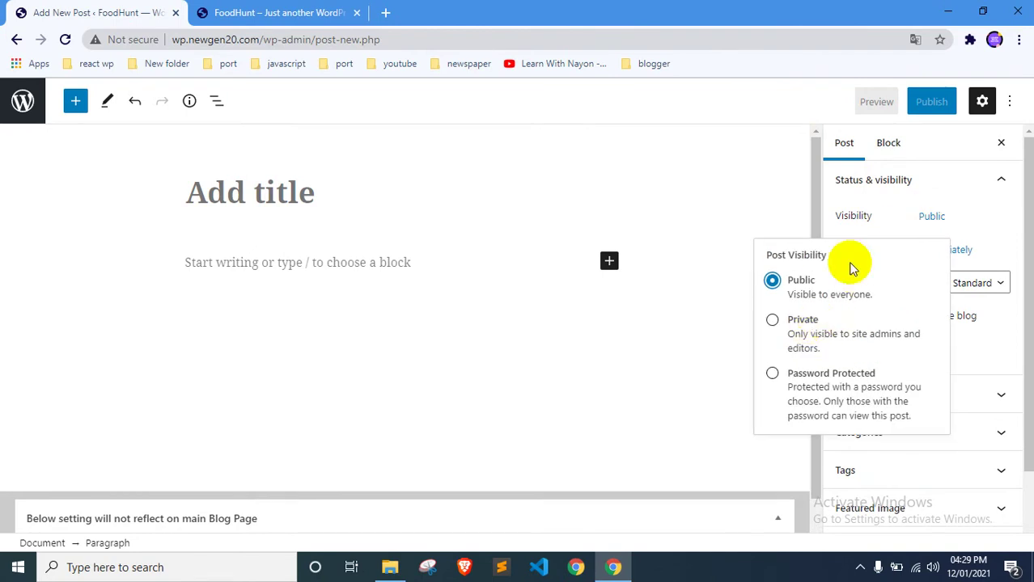
click(881, 209)
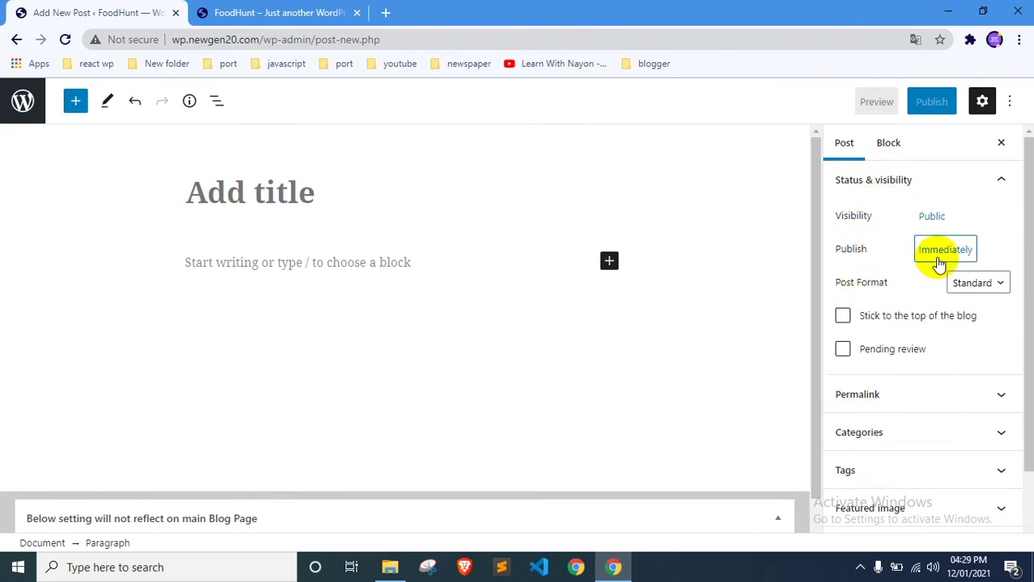
click(962, 253)
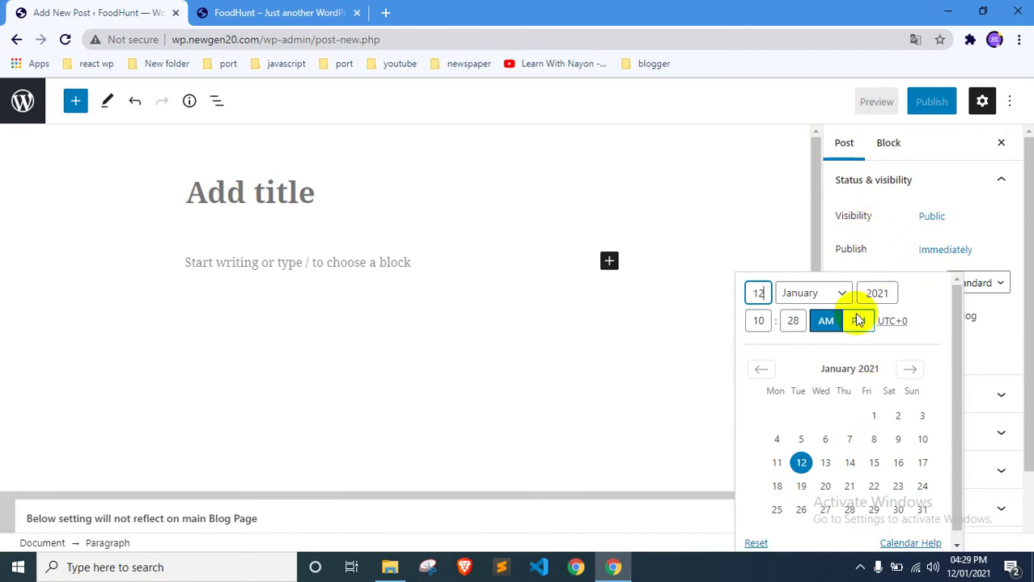
click(885, 223)
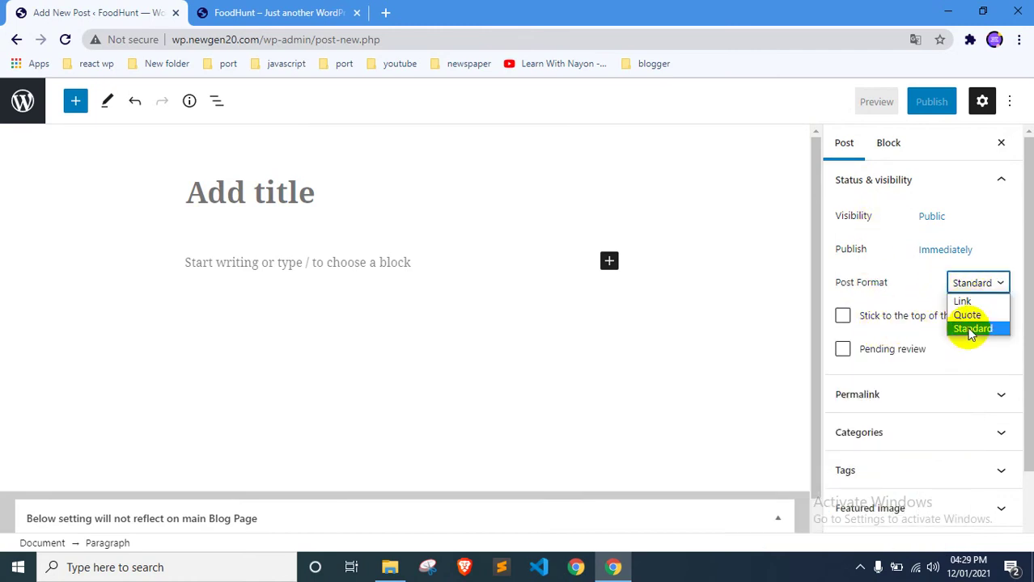
click(891, 262)
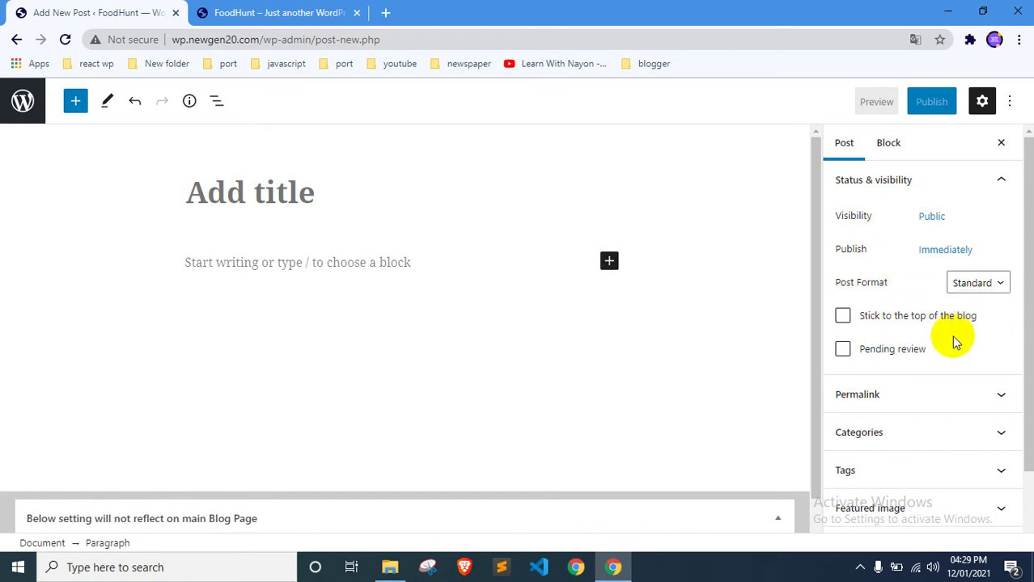
Inspect the new post's link in the permalink settings and collapse them again
scroll(962, 296, down, 1)
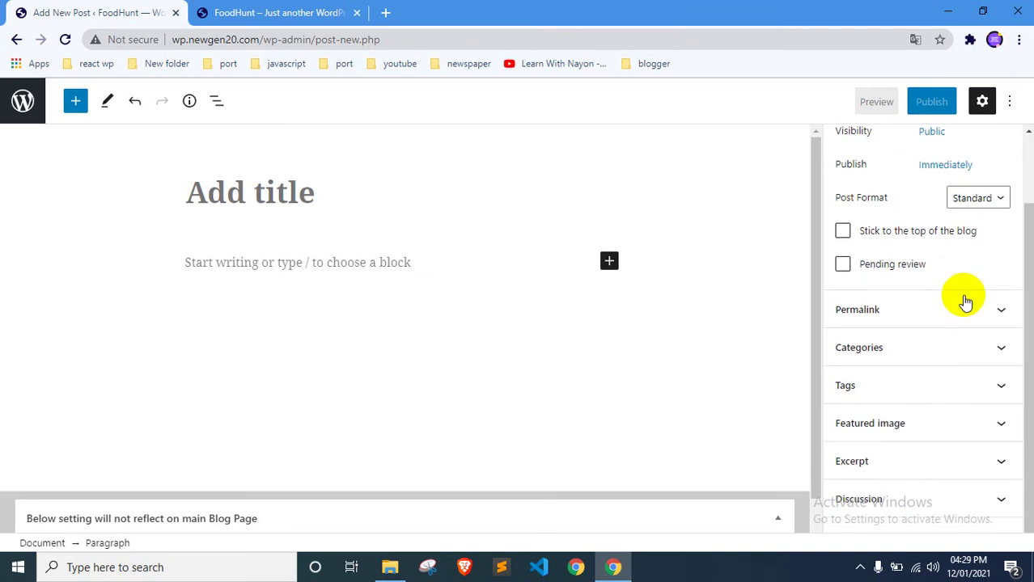
click(930, 308)
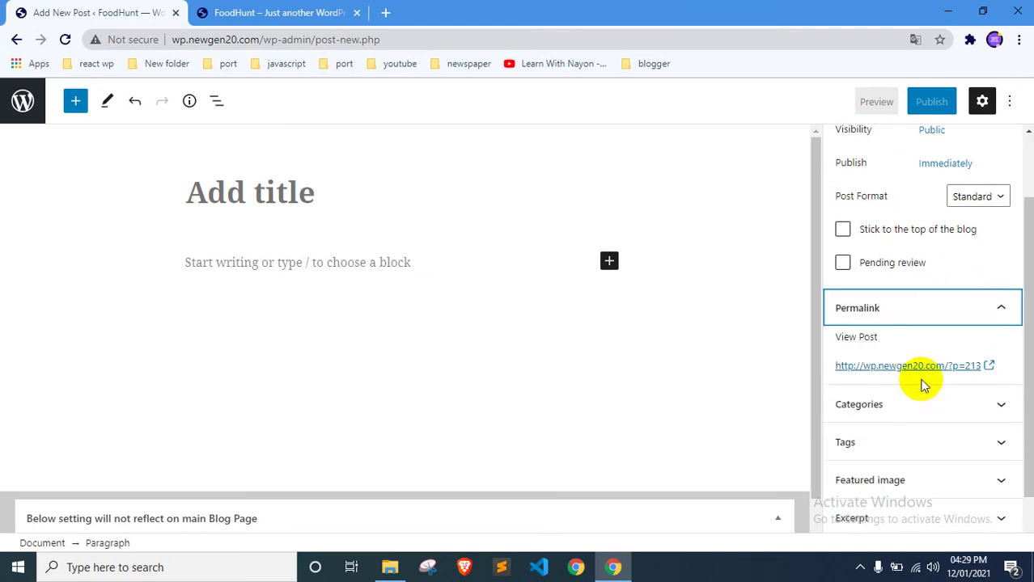
click(920, 318)
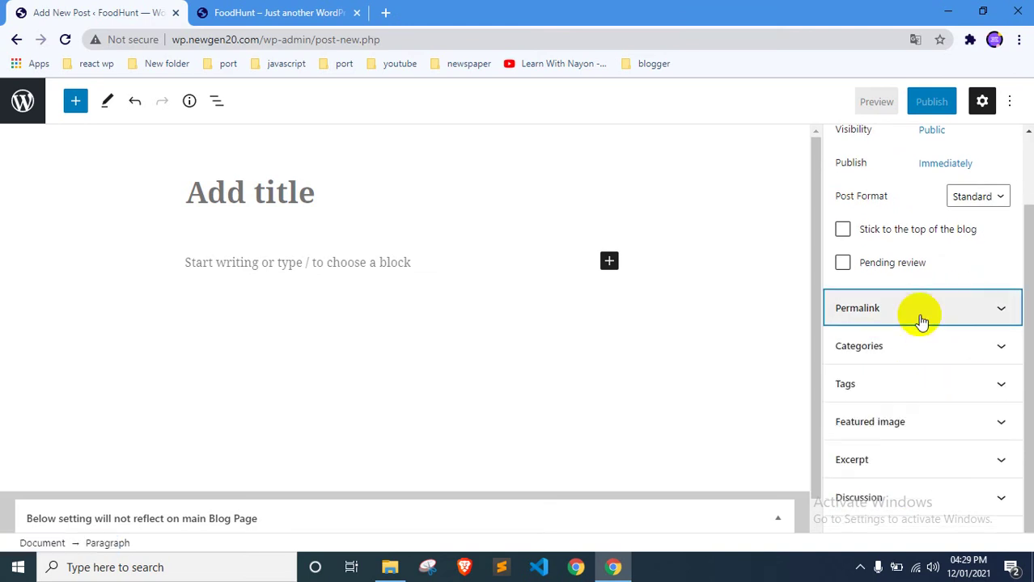
click(930, 312)
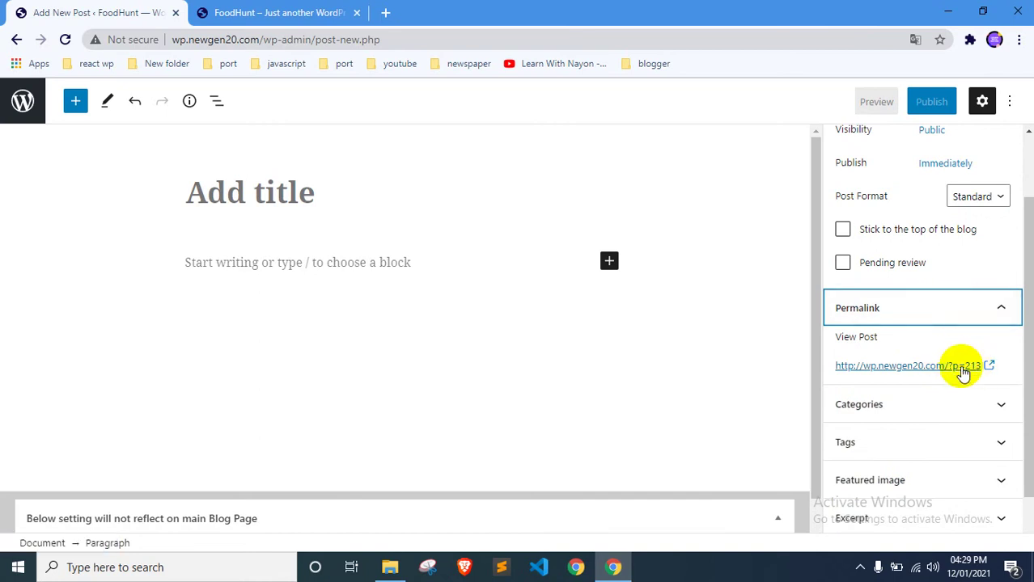
click(934, 317)
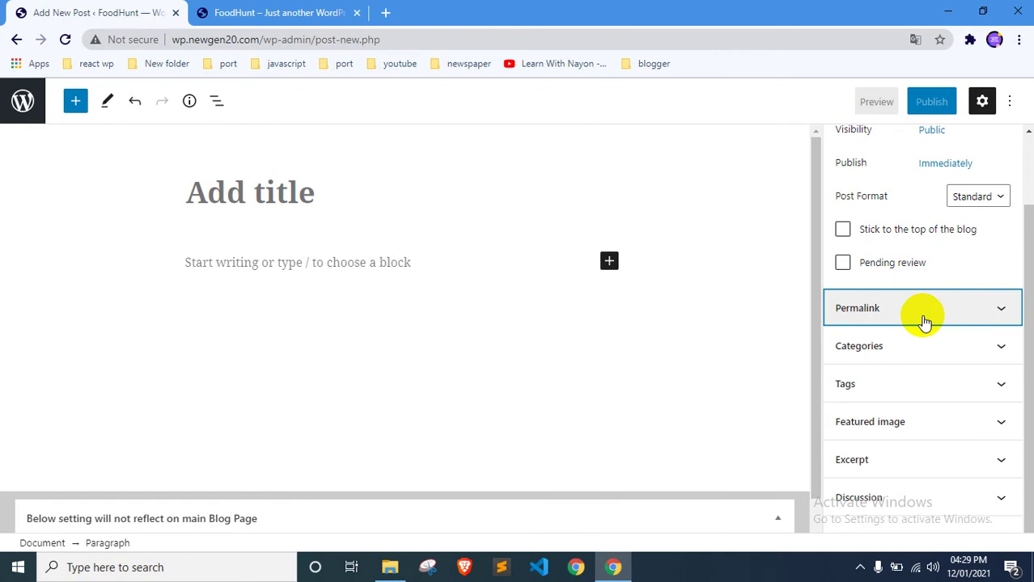
Browse the category list, add a new category named travel2 and deselect it for this post
click(897, 346)
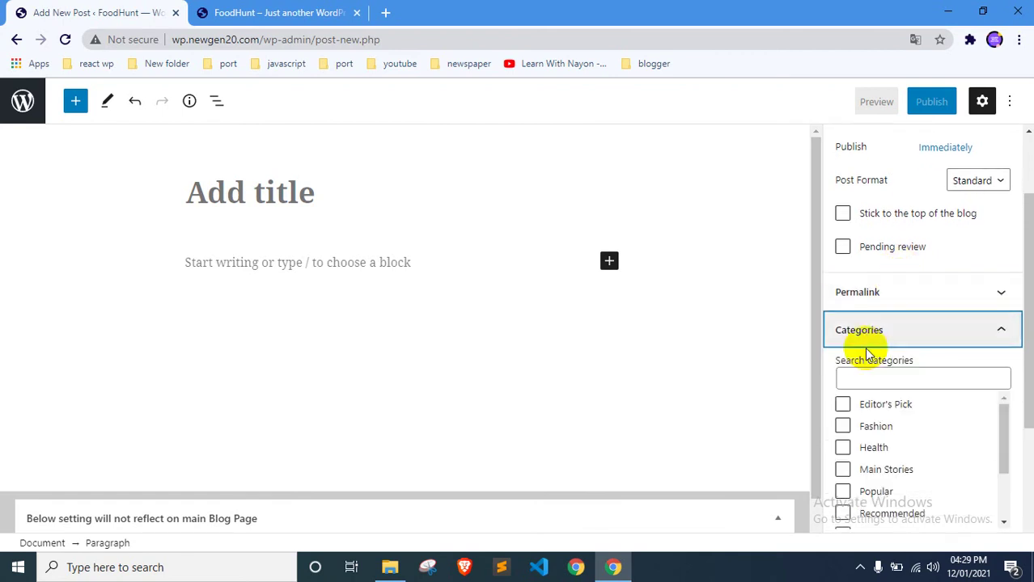
scroll(881, 419, down, 5)
scroll(887, 317, up, 3)
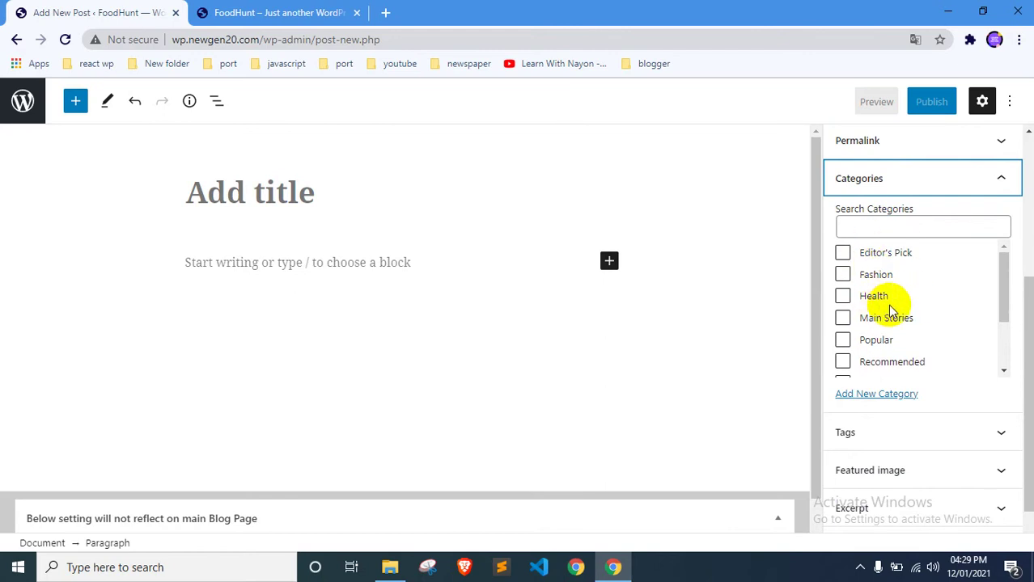
scroll(887, 306, down, 2)
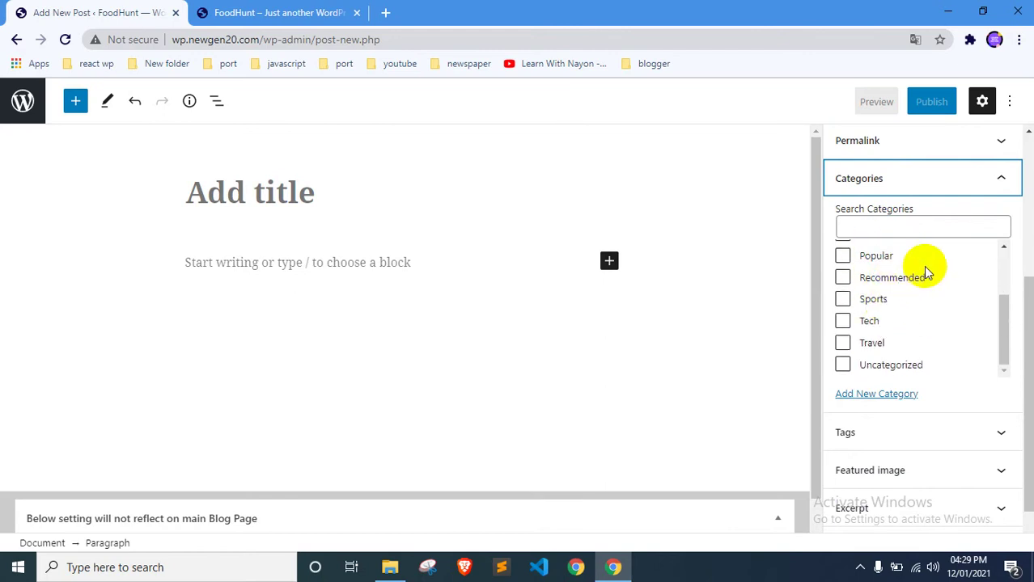
scroll(902, 346, down, 1)
click(882, 345)
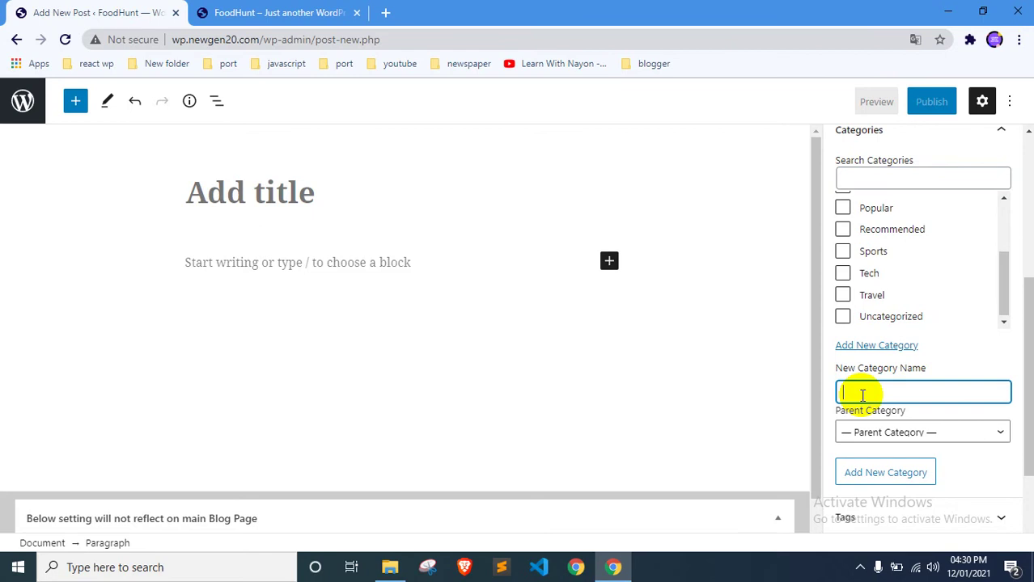
scroll(886, 294, up, 3)
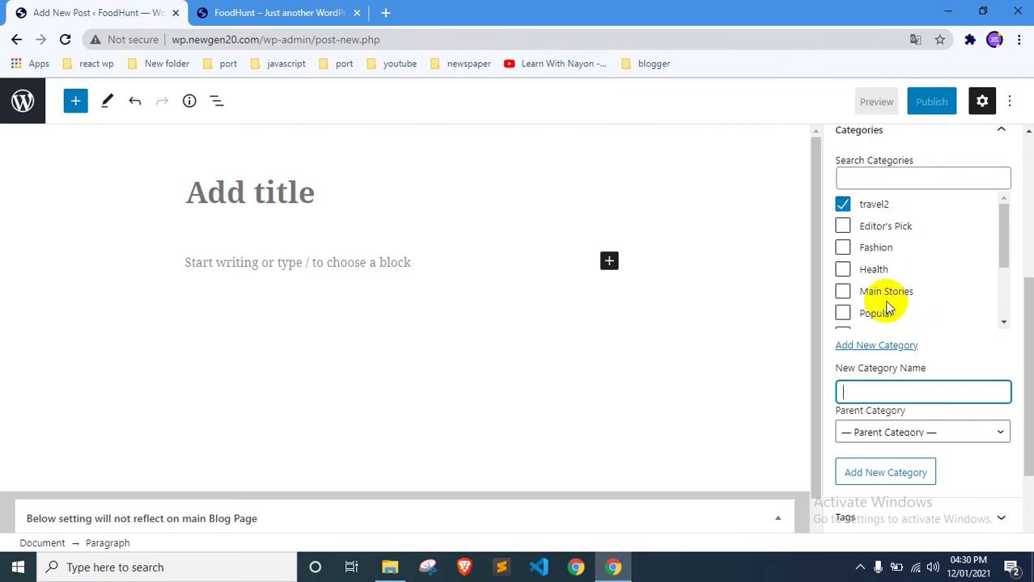
click(843, 207)
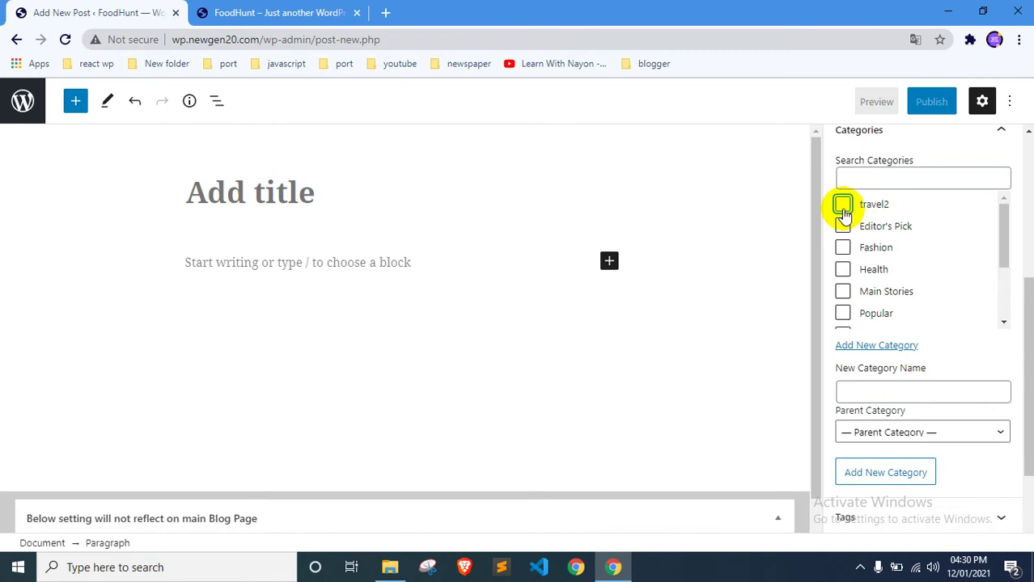
Check the remaining categories and expand the post's tag and featured image settings
scroll(877, 272, down, 5)
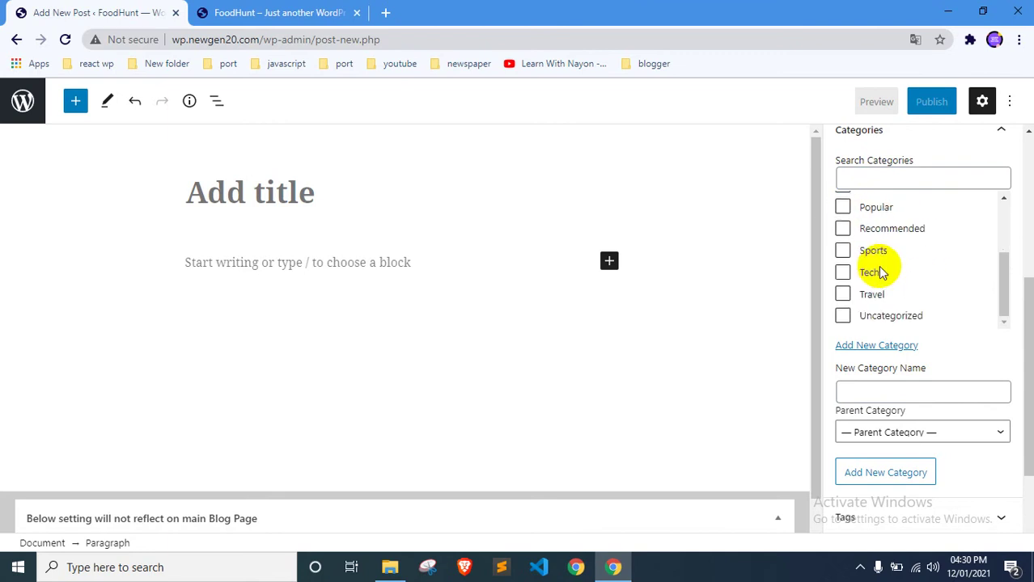
click(889, 383)
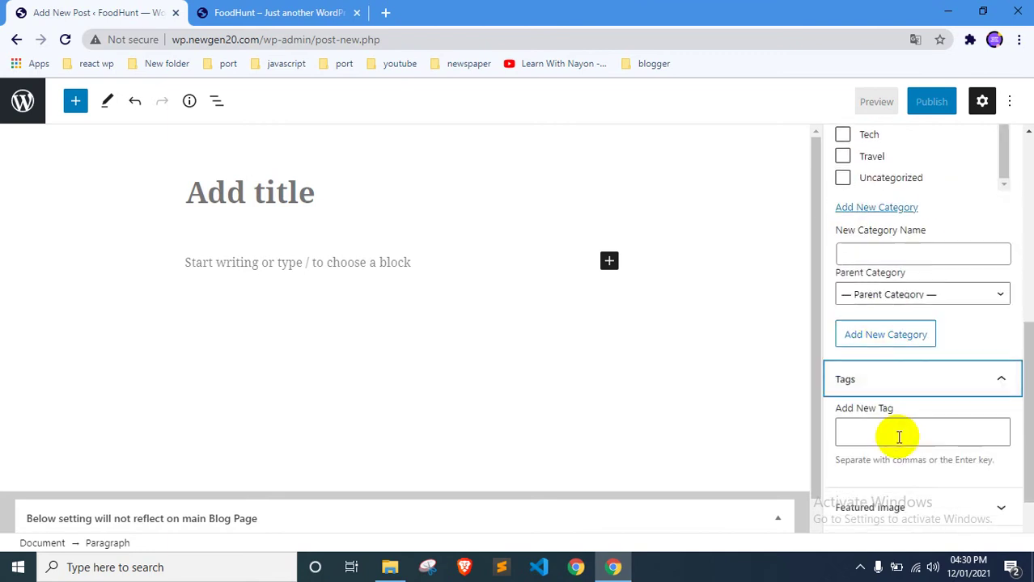
scroll(897, 389, down, 1)
click(916, 419)
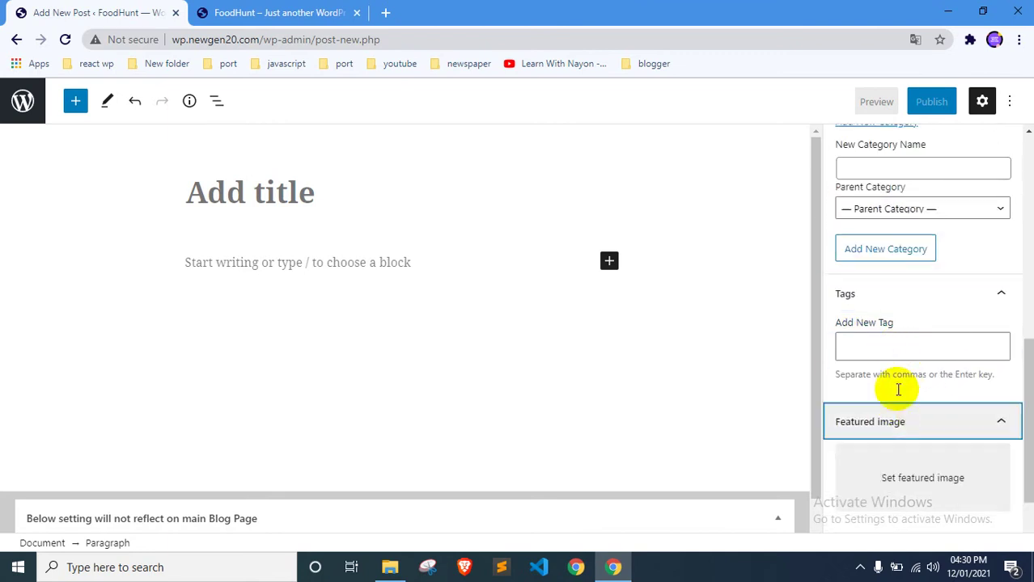
scroll(914, 330, down, 1)
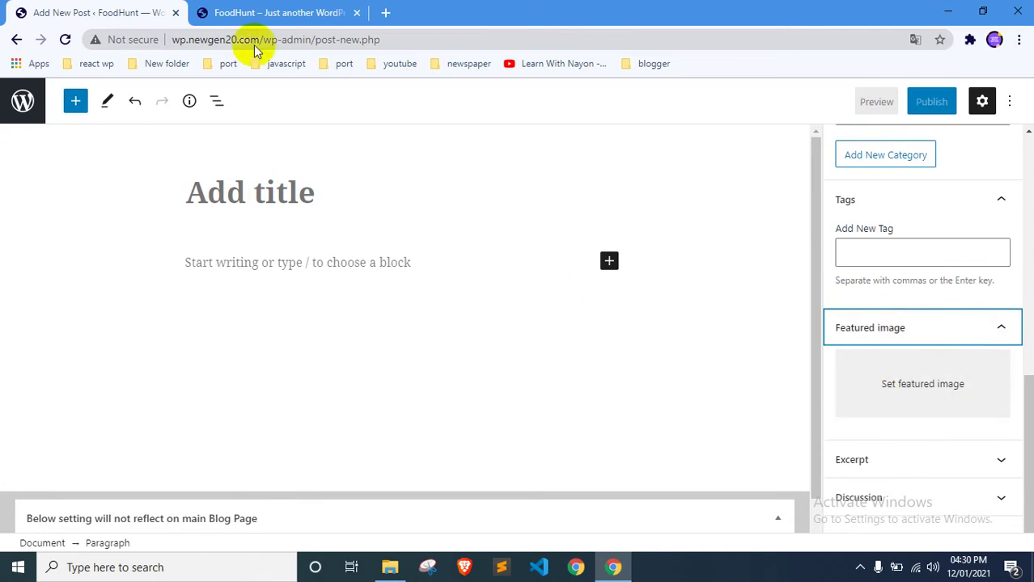
Look at the story images in the front page's Main Stories area and return to the new post
click(247, 12)
scroll(210, 291, down, 3)
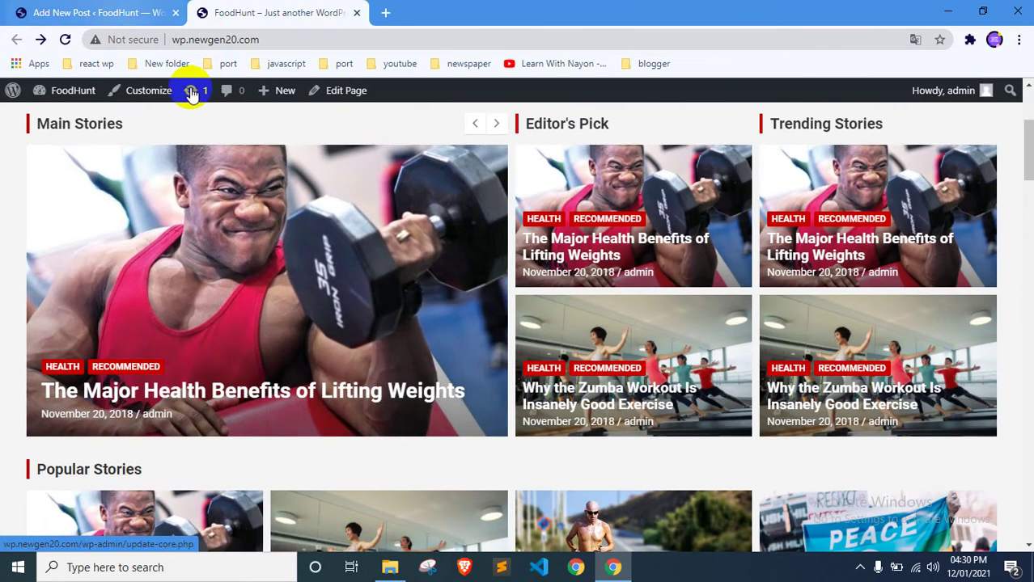
click(97, 8)
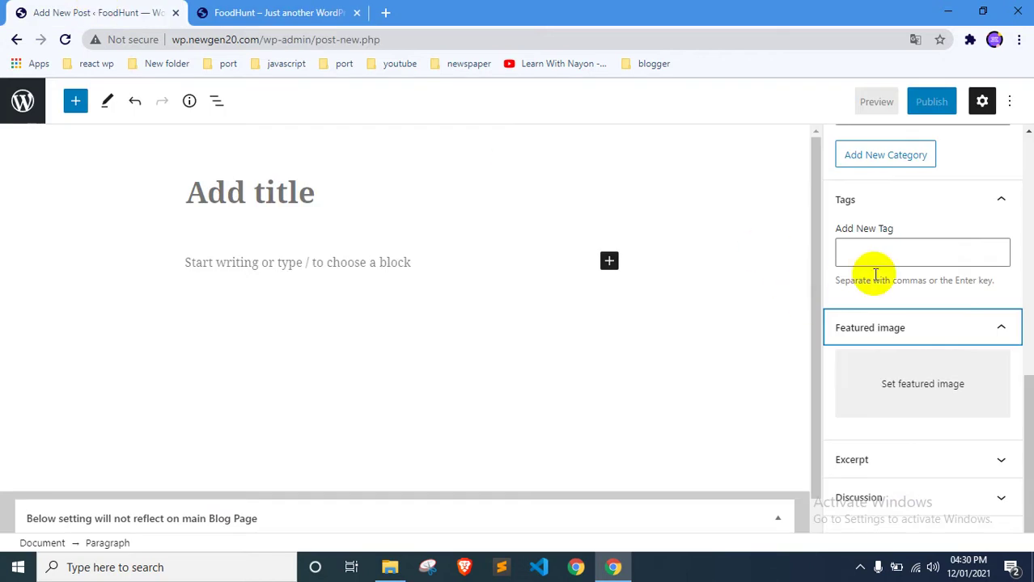
click(220, 15)
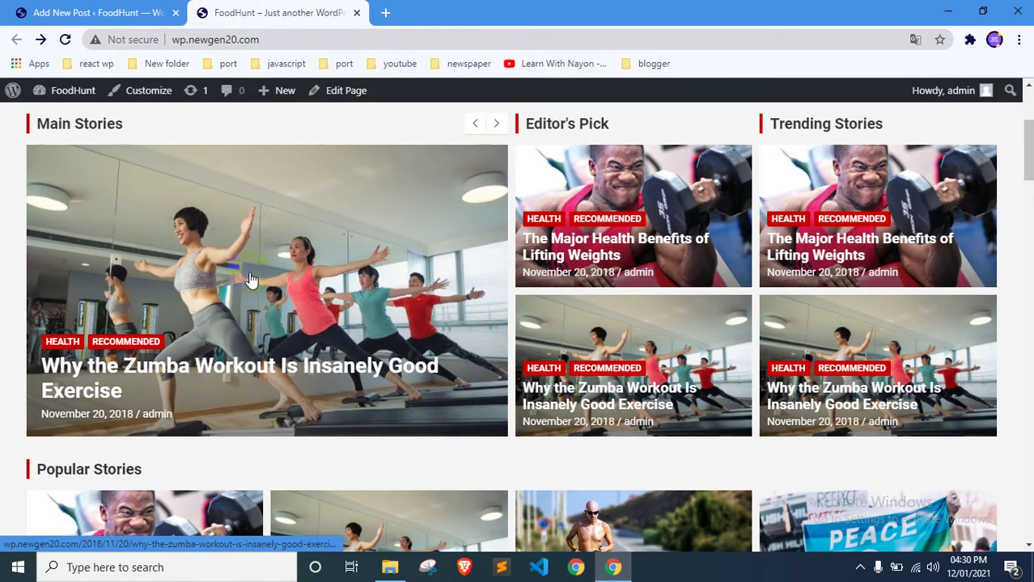
click(81, 12)
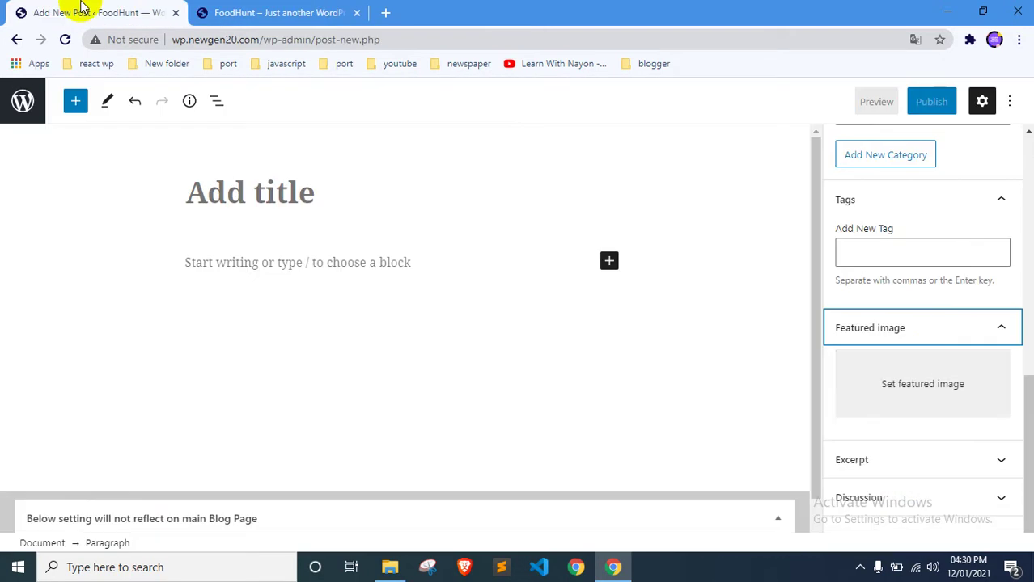
Inspect the new post's excerpt field and collapse its settings again
click(899, 457)
click(903, 402)
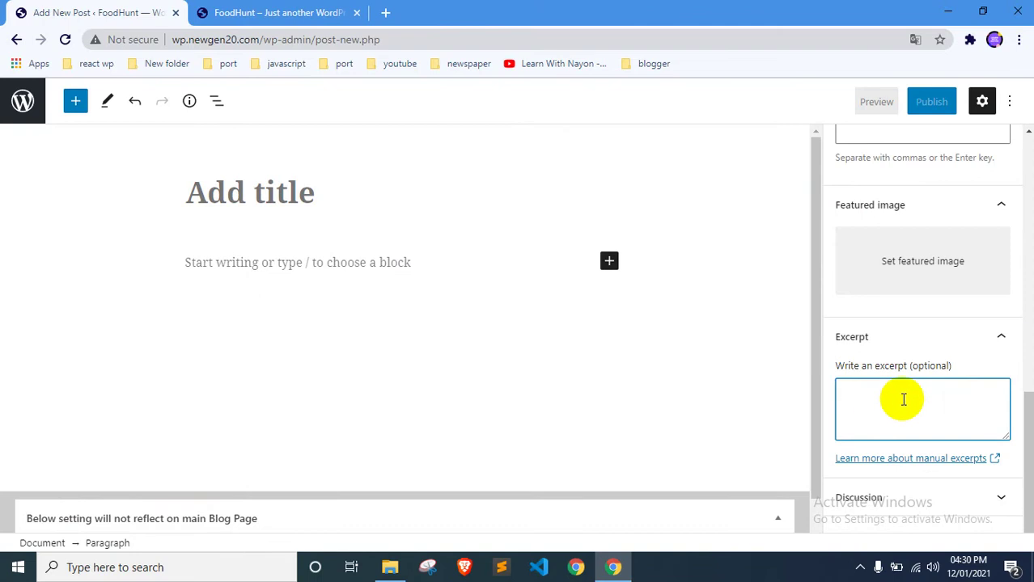
click(900, 338)
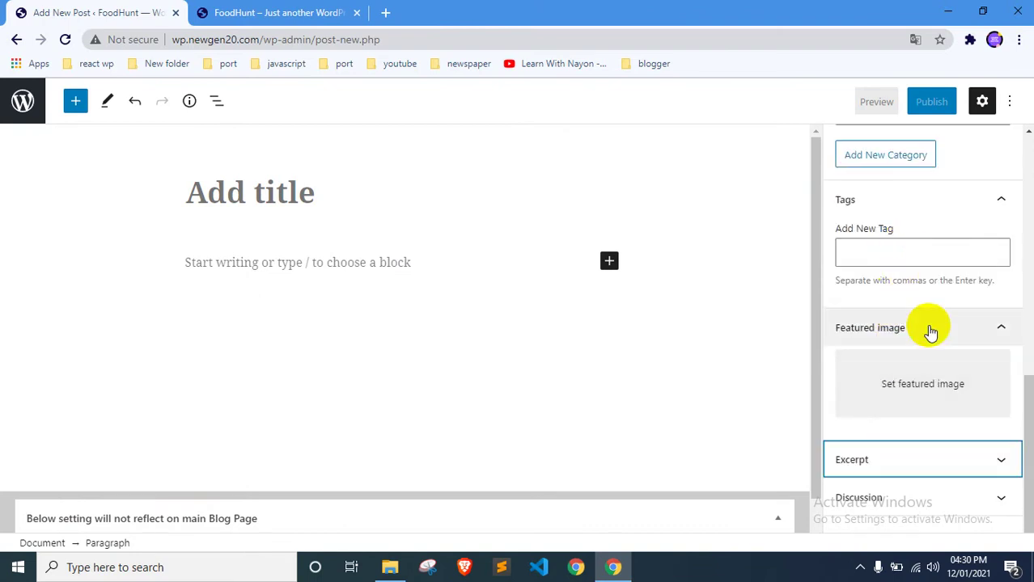
Collapse the post's featured image, tags and categories settings, leaving the excerpt settings collapsed too
scroll(926, 347, up, 1)
scroll(912, 271, up, 1)
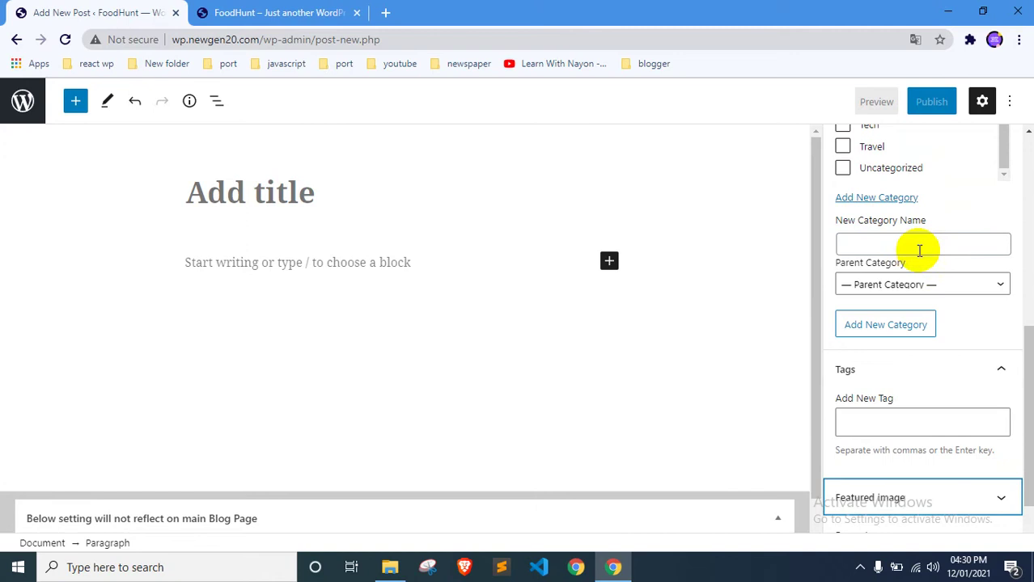
click(916, 372)
scroll(943, 324, up, 3)
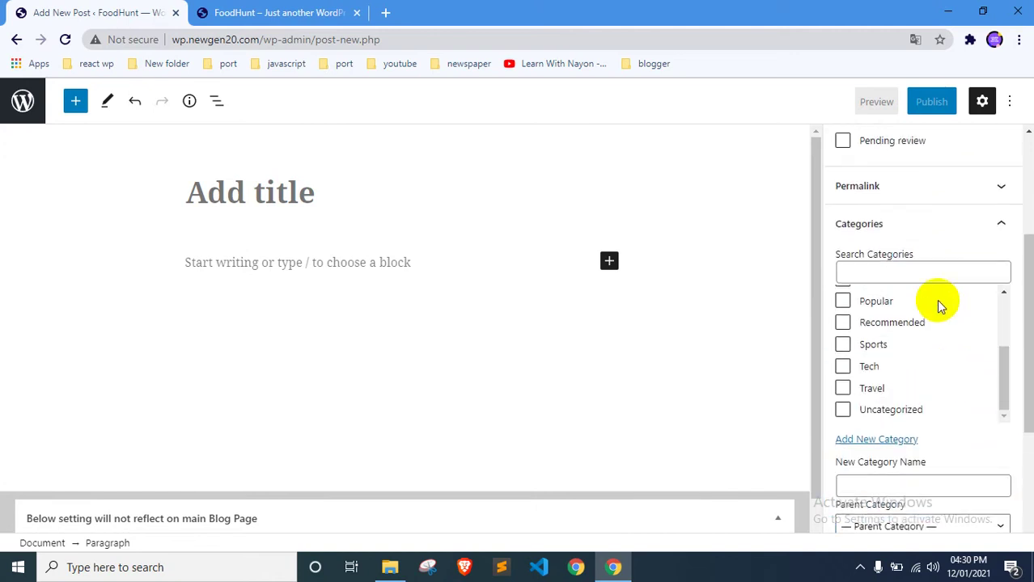
click(905, 228)
click(942, 454)
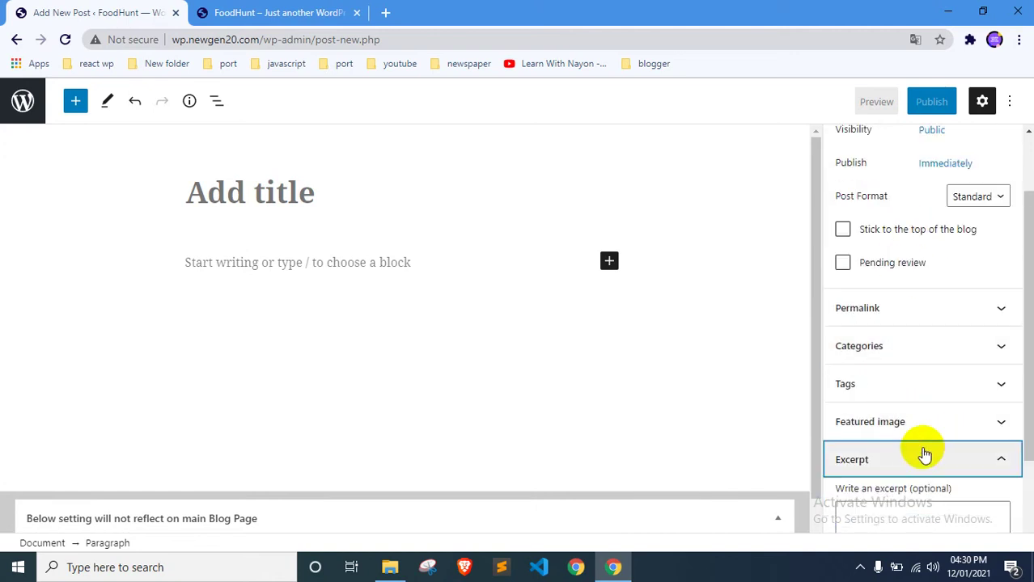
click(900, 406)
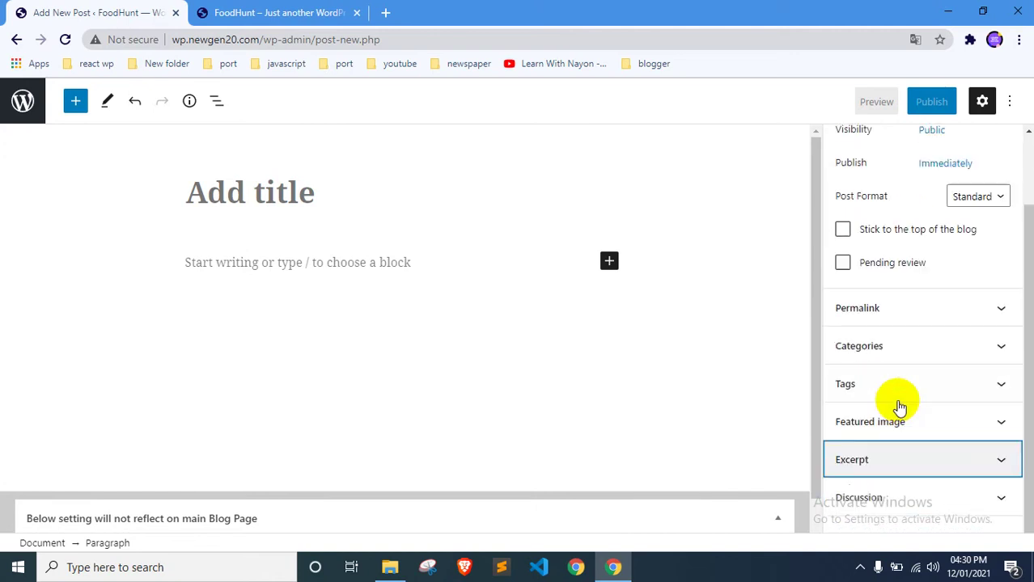
Expand the post's discussion settings and look through the site's "25 reasons running is better than the gym" article
click(884, 499)
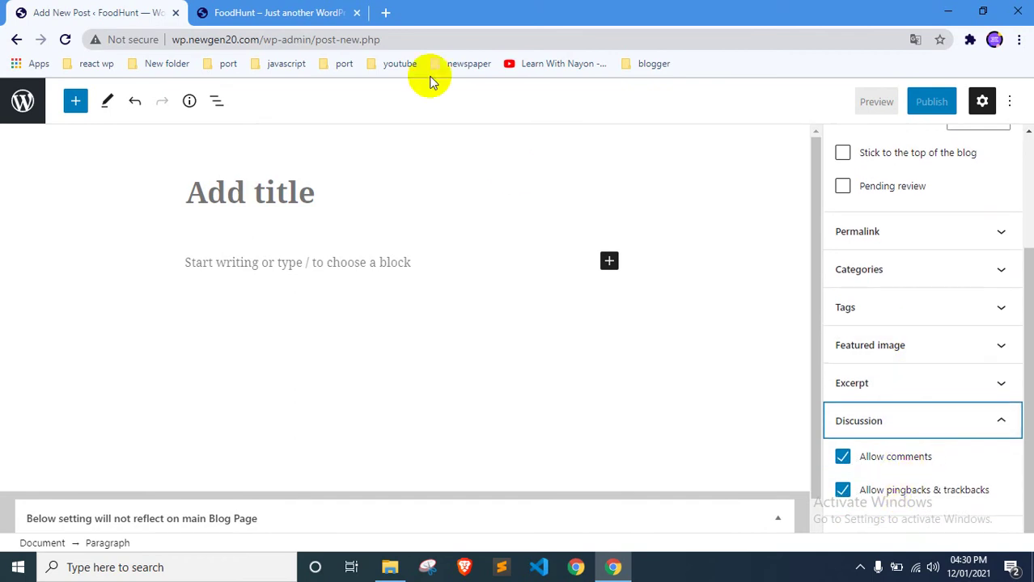
click(279, 12)
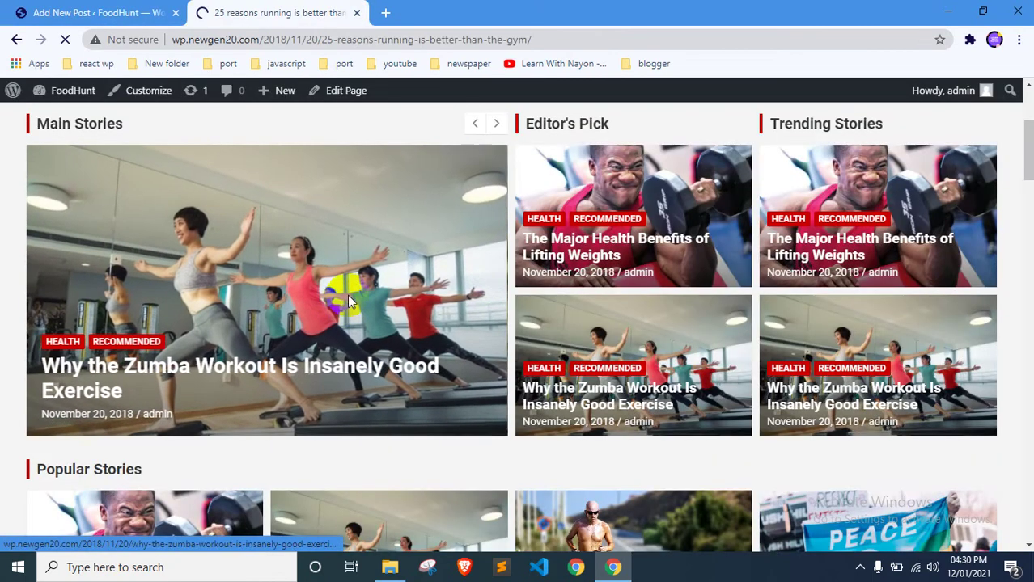
scroll(347, 294, down, 10)
scroll(354, 296, up, 5)
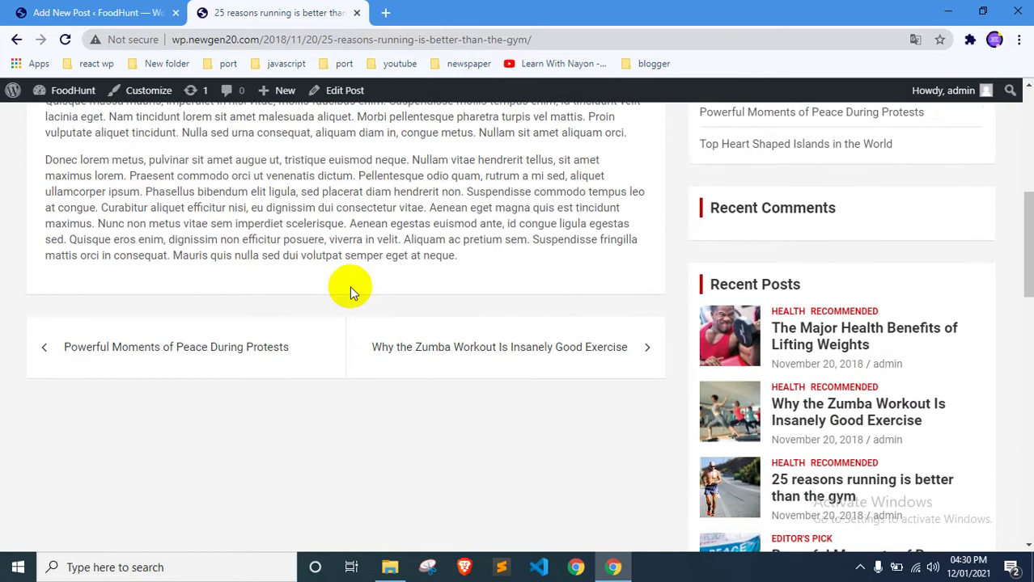
scroll(350, 286, down, 2)
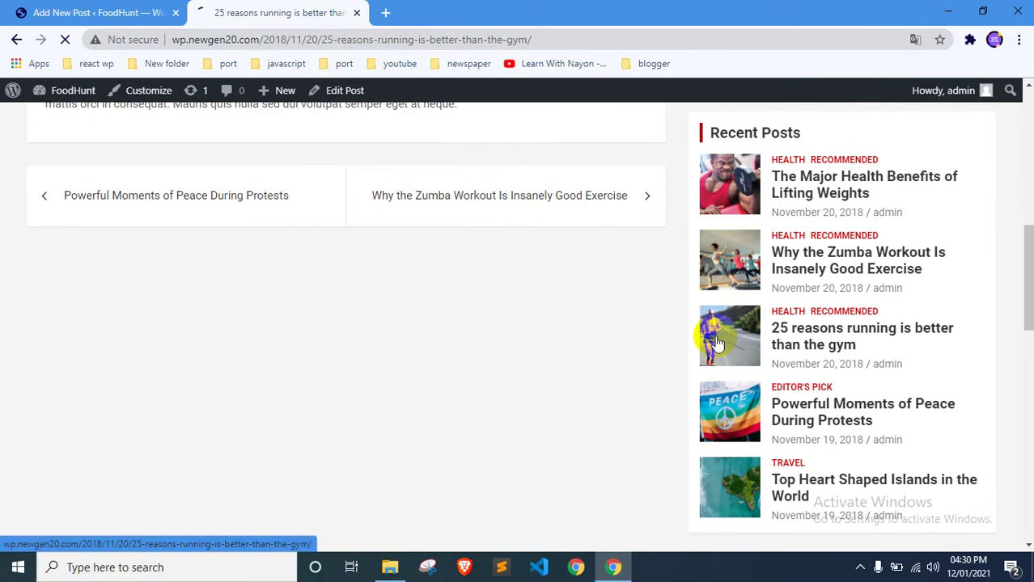
scroll(340, 347, down, 15)
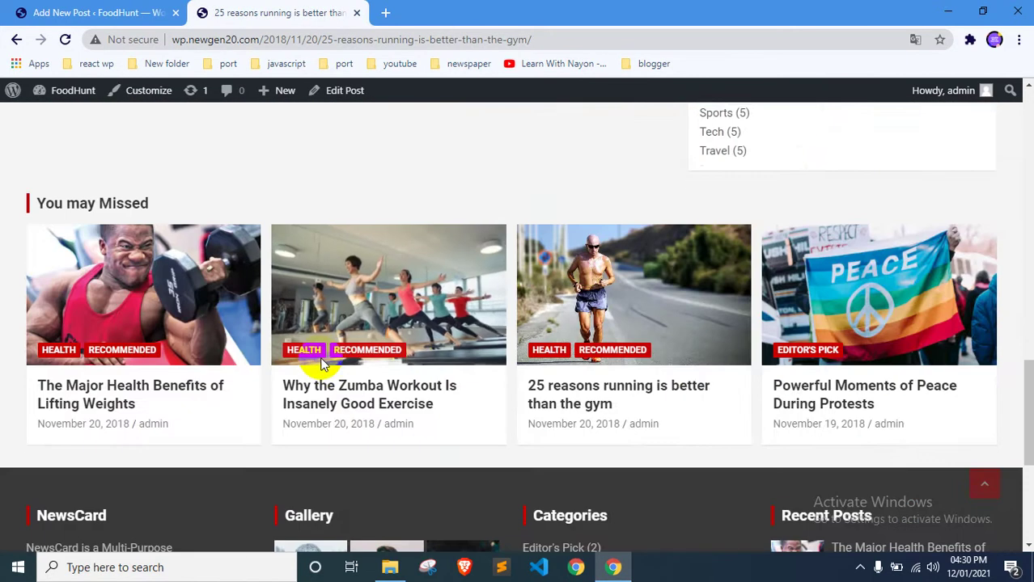
scroll(231, 347, down, 4)
scroll(231, 346, up, 4)
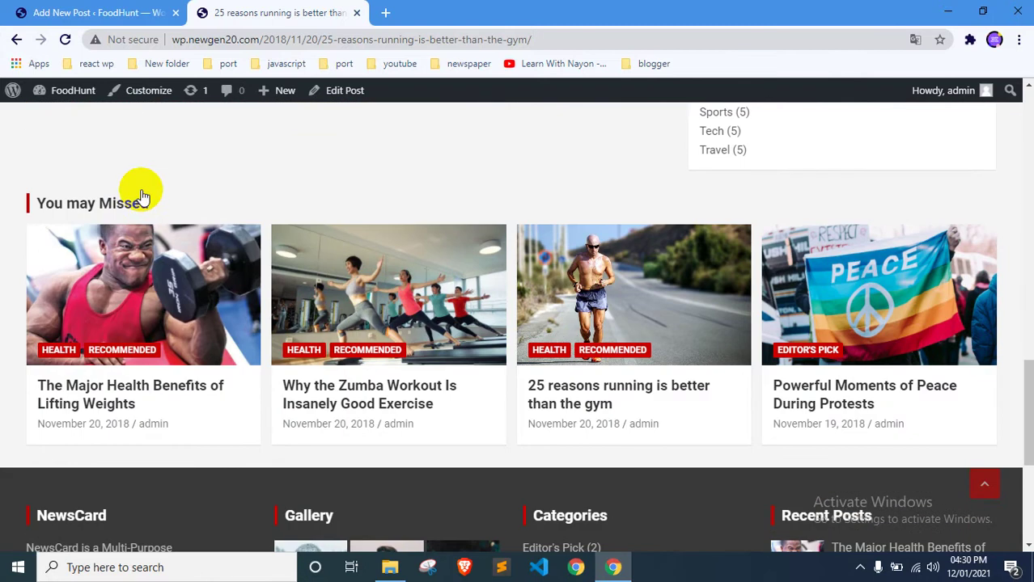
Open the article "The Major Health Benefits of Lifting Weights" from You may Missed and examine the area below its text
click(152, 323)
scroll(155, 326, down, 4)
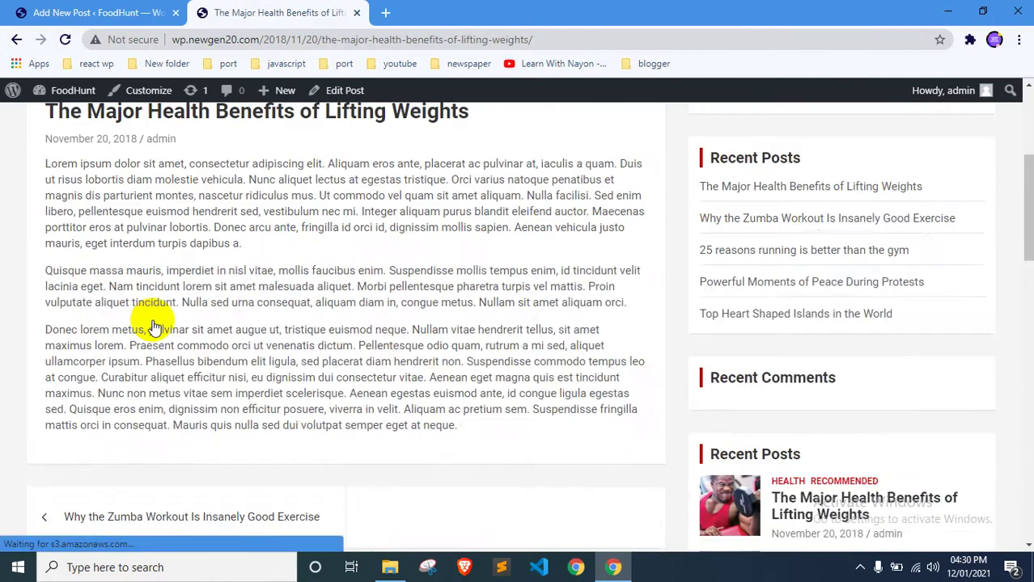
scroll(154, 323, down, 4)
scroll(186, 312, up, 1)
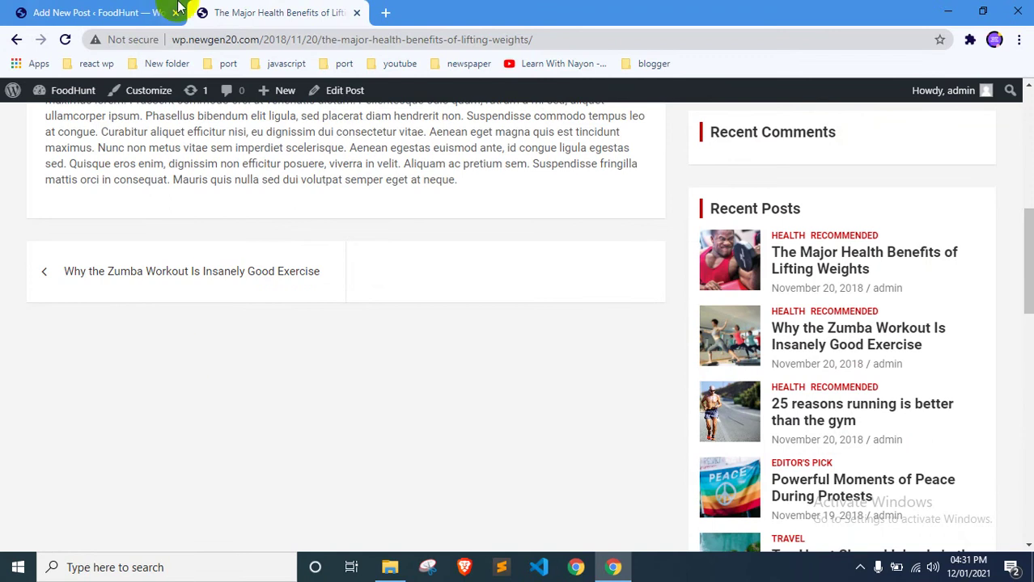
Return to the new post and collapse its discussion settings
click(154, 11)
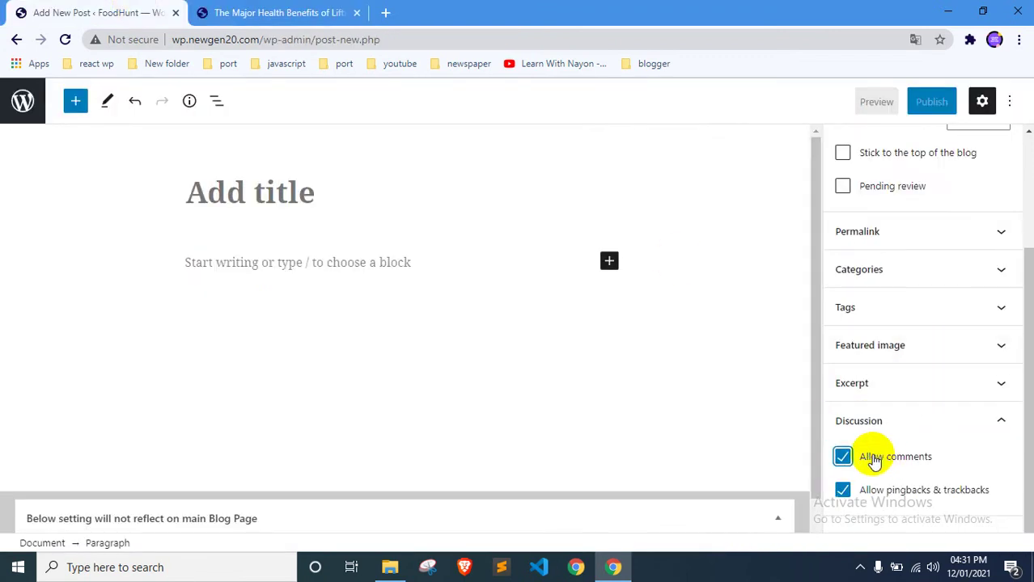
click(882, 418)
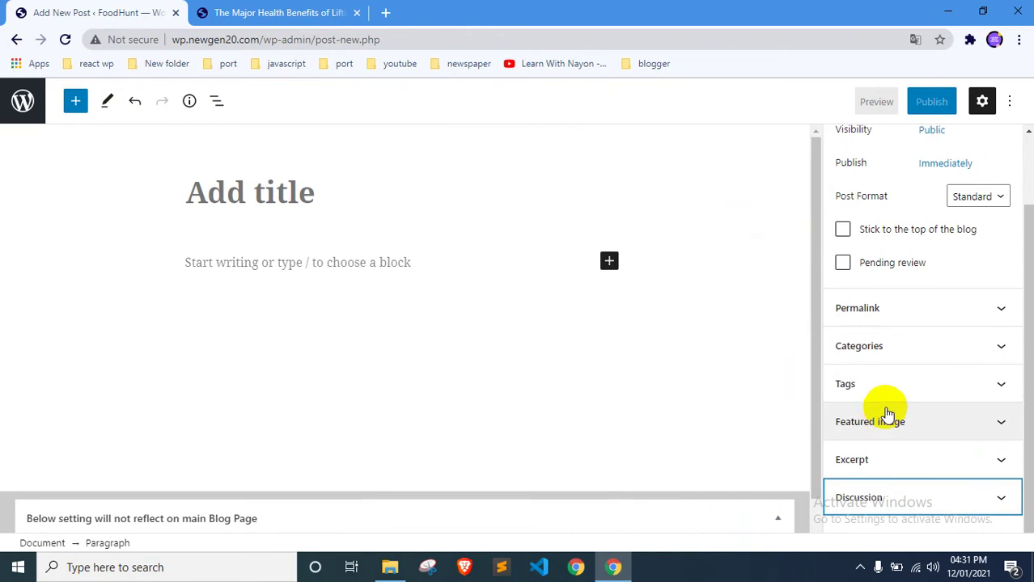
scroll(923, 284, up, 2)
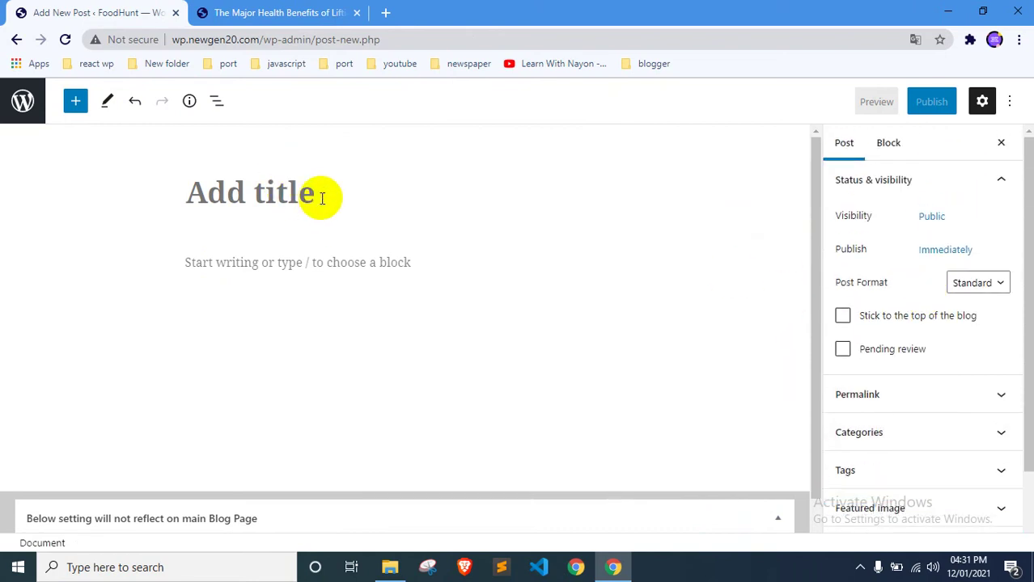
Go back to the site's front page and look over its header and story sections
click(231, 10)
scroll(246, 178, up, 10)
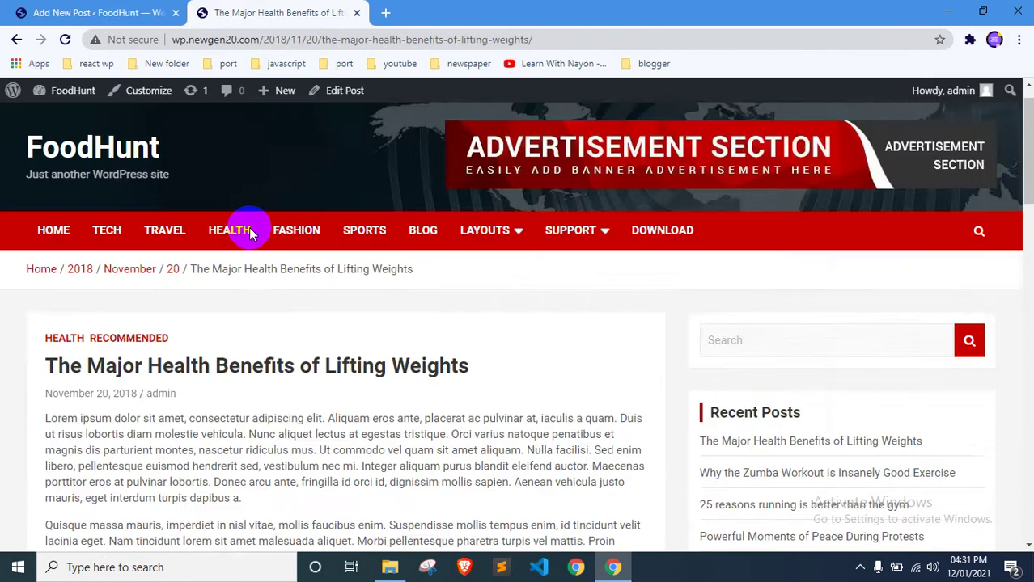
click(156, 184)
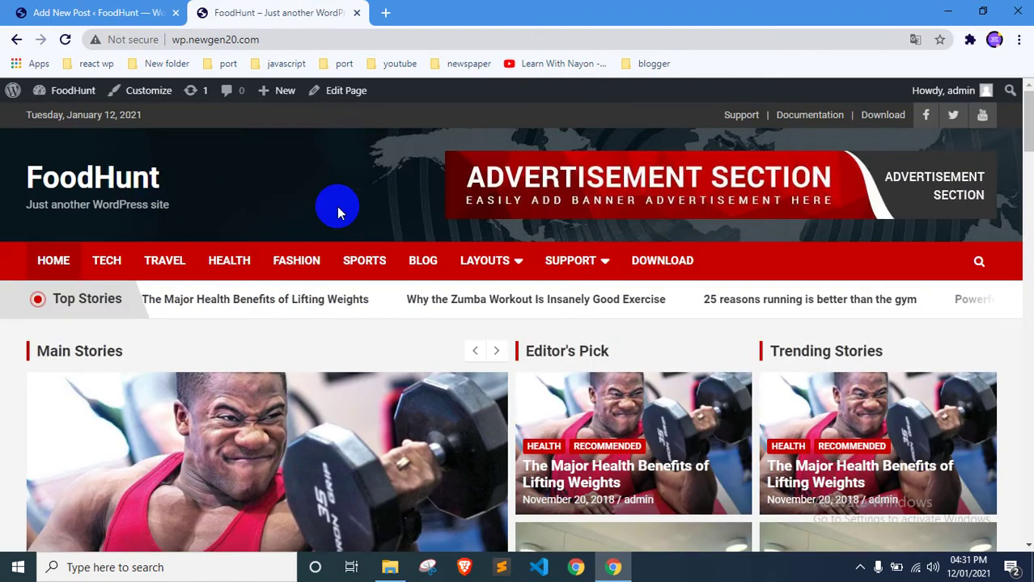
scroll(337, 206, down, 3)
scroll(267, 293, up, 3)
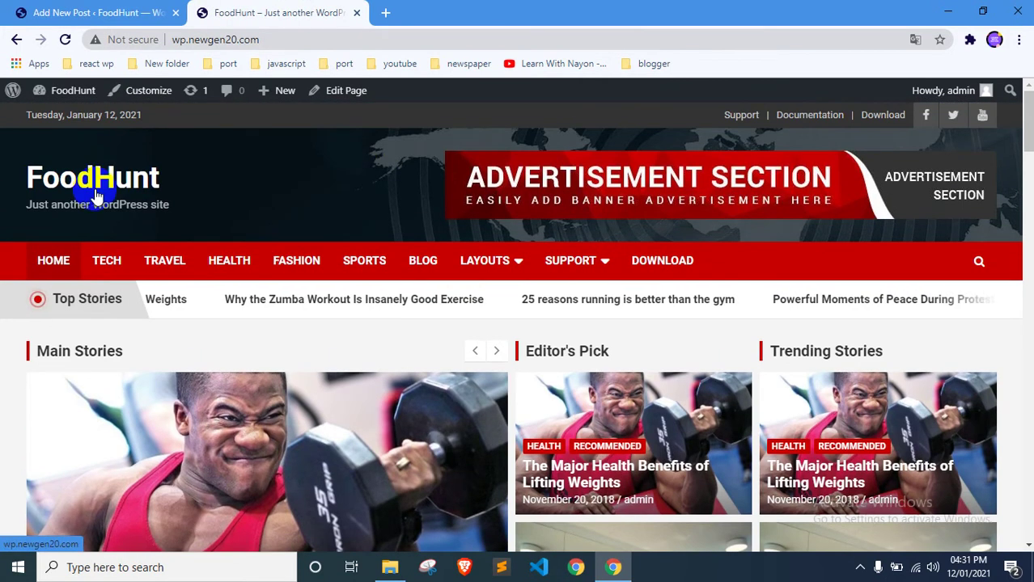
Open the theme customizer in a separate tab placed before the front page and browse its sections
middle_click(149, 92)
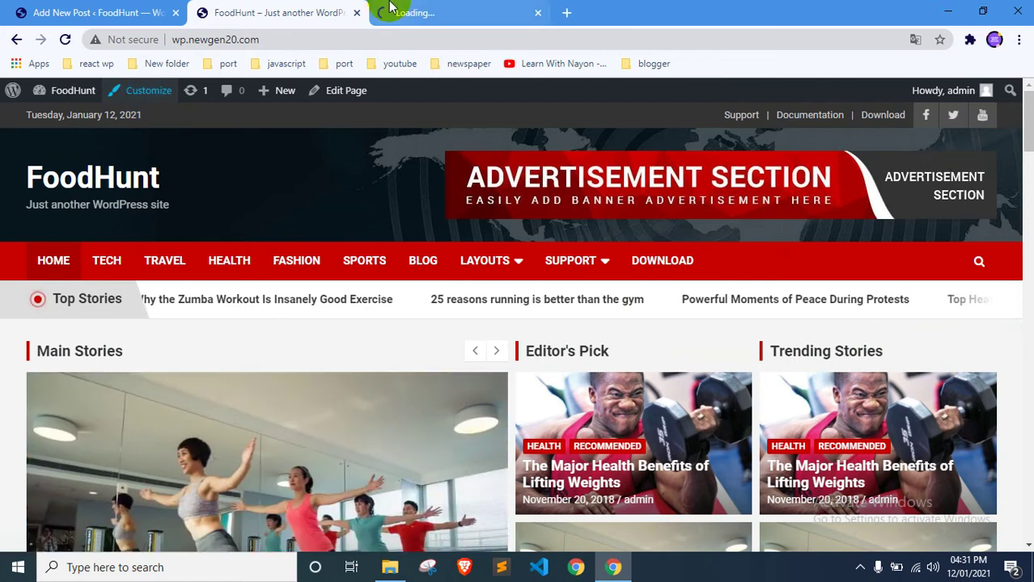
drag(393, 10, 307, 6)
click(400, 10)
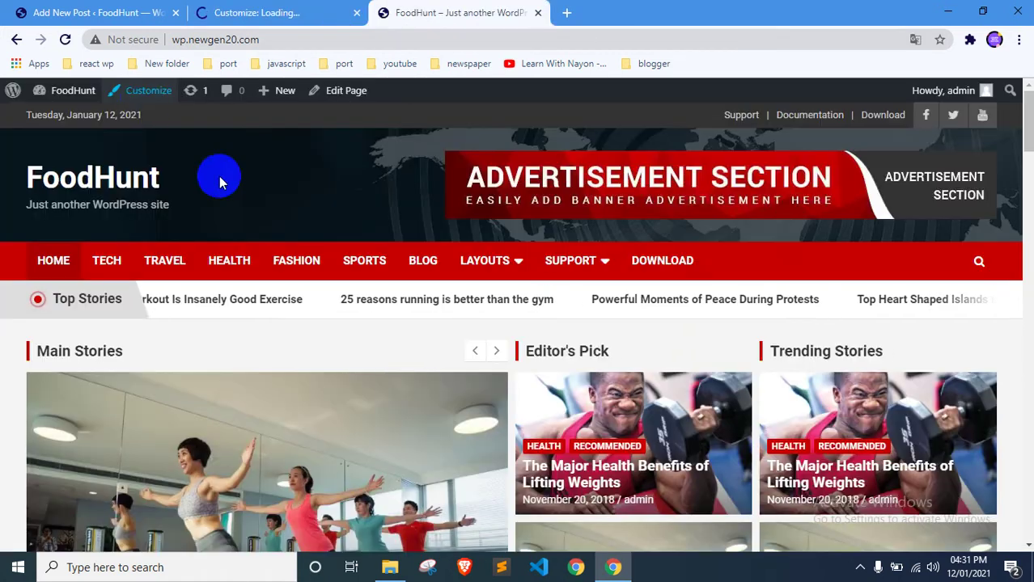
click(230, 13)
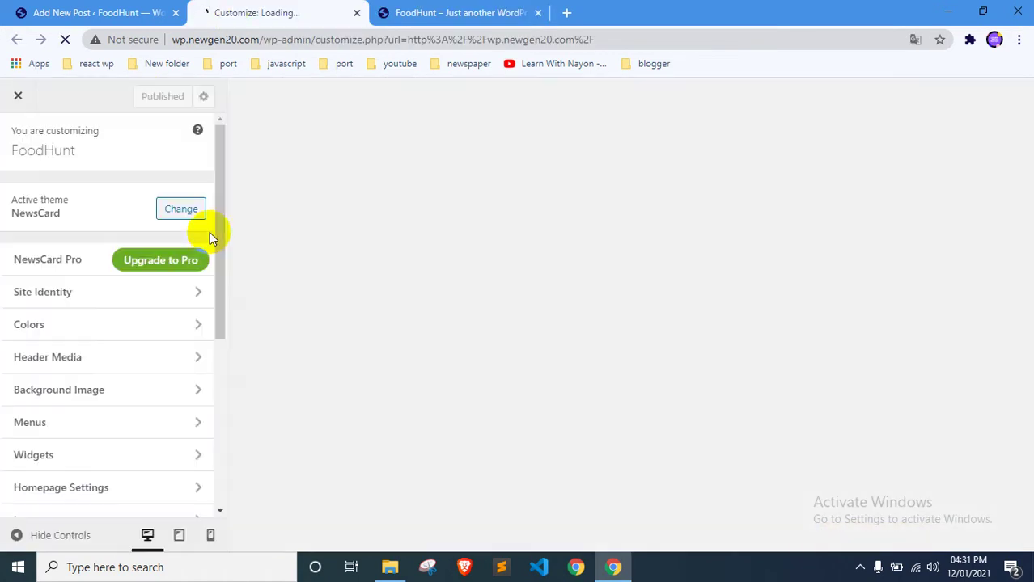
scroll(97, 350, down, 3)
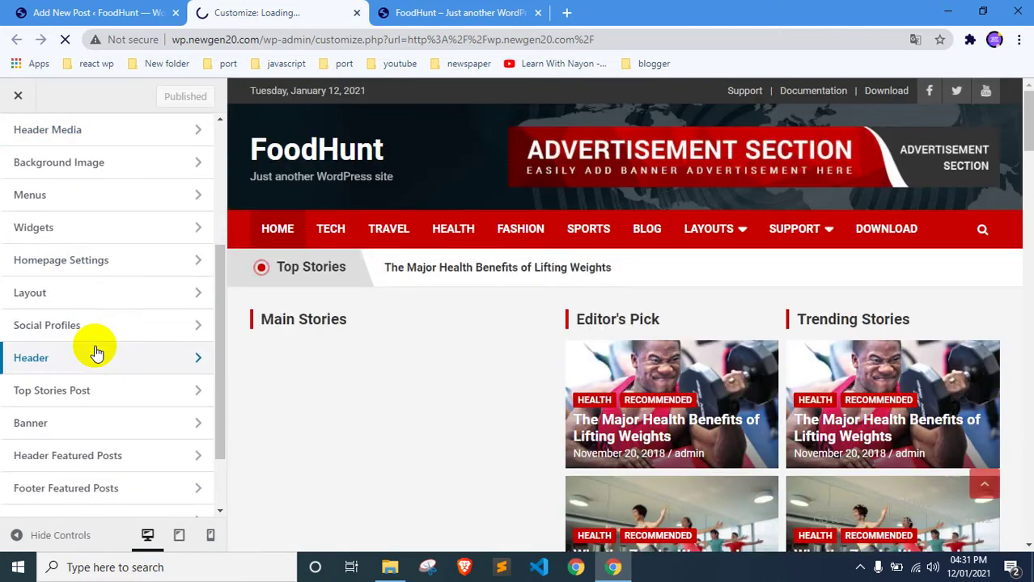
scroll(116, 256, up, 2)
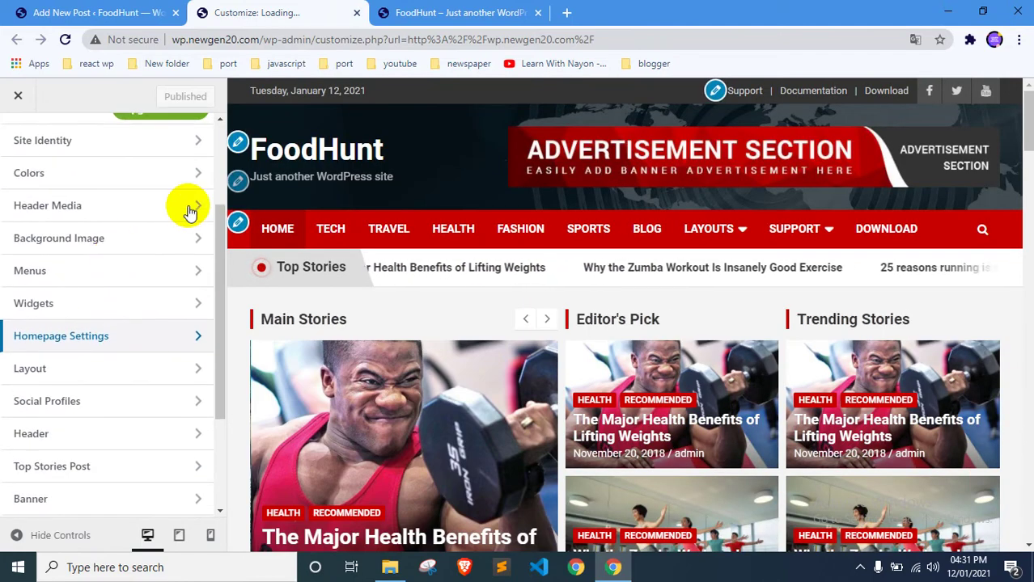
Set the site title to "Youtuber" in the Site Identity settings
click(237, 148)
drag(79, 274, 9, 296)
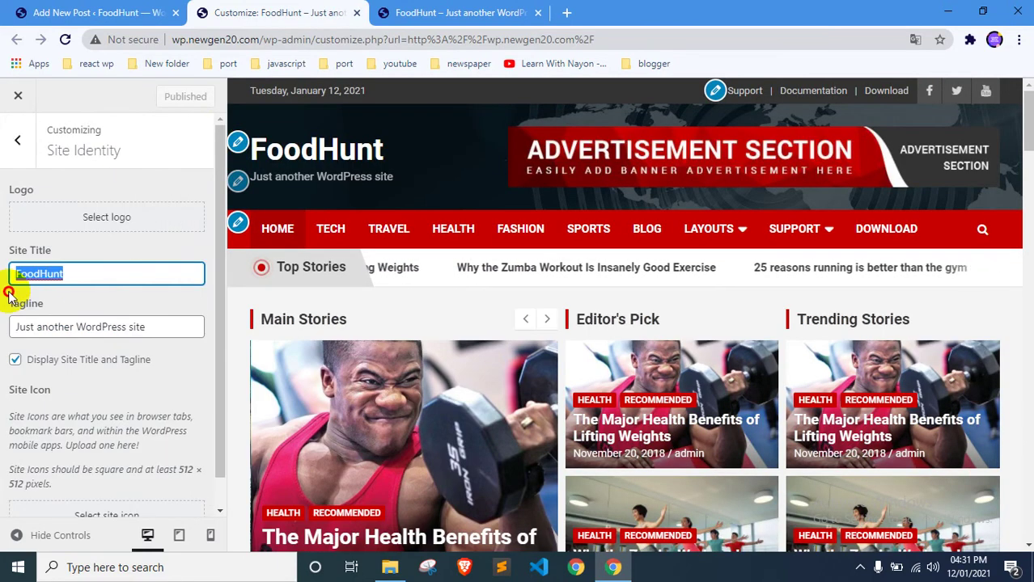
text(Youtuber)
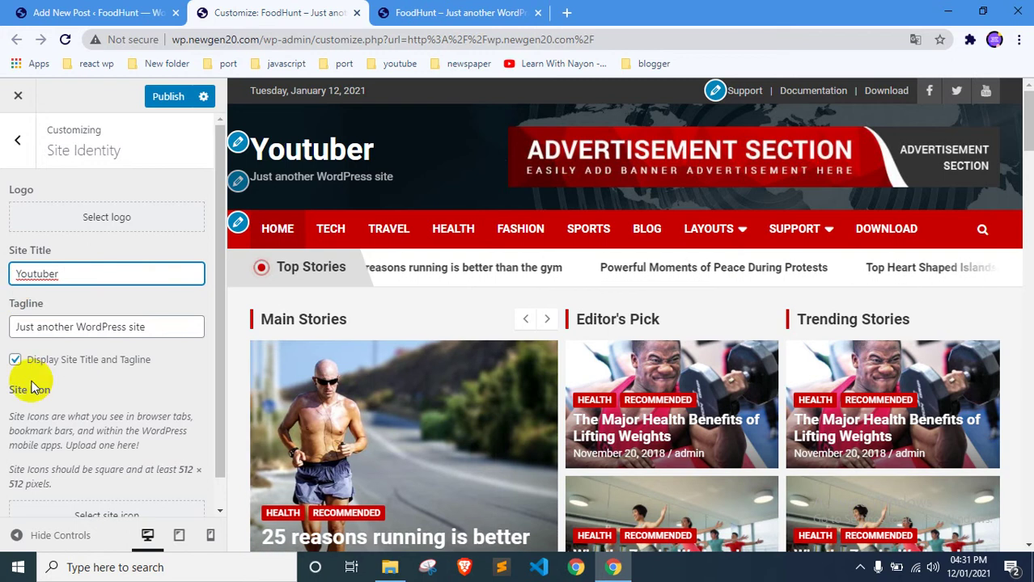
Change the tagline to "Blogging WordPress site"
click(41, 325)
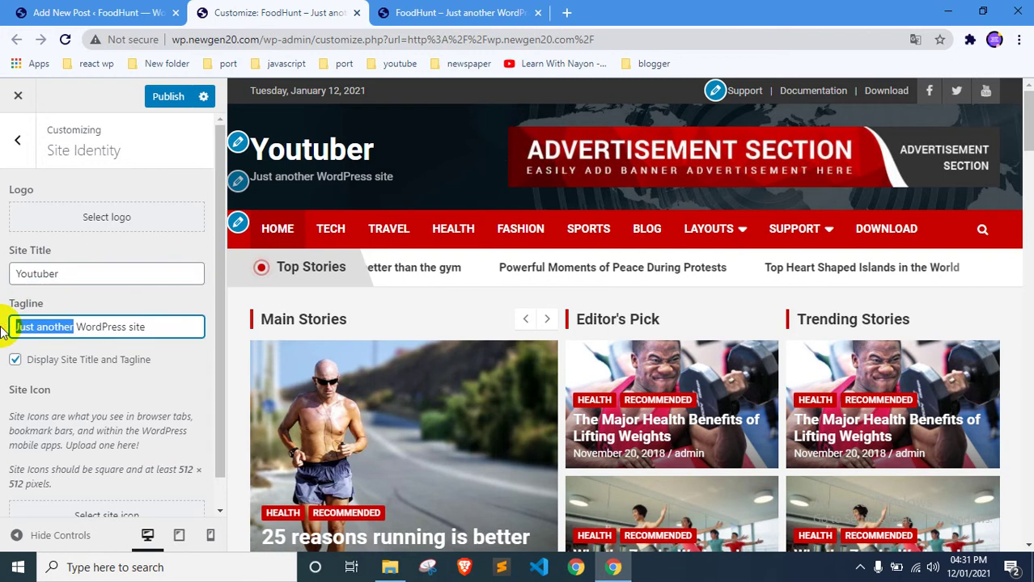
key(BackSpace)
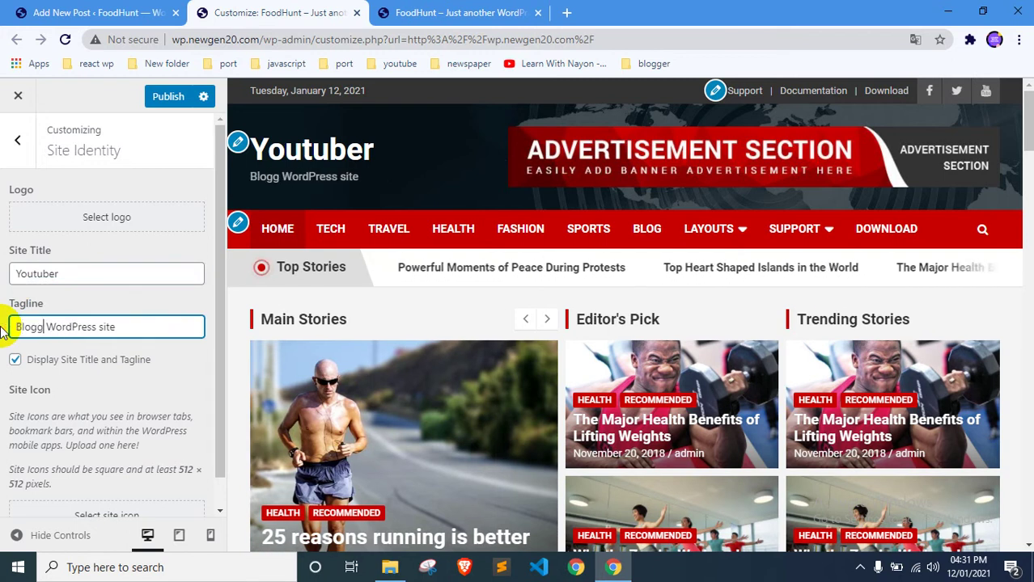
text(Blogging)
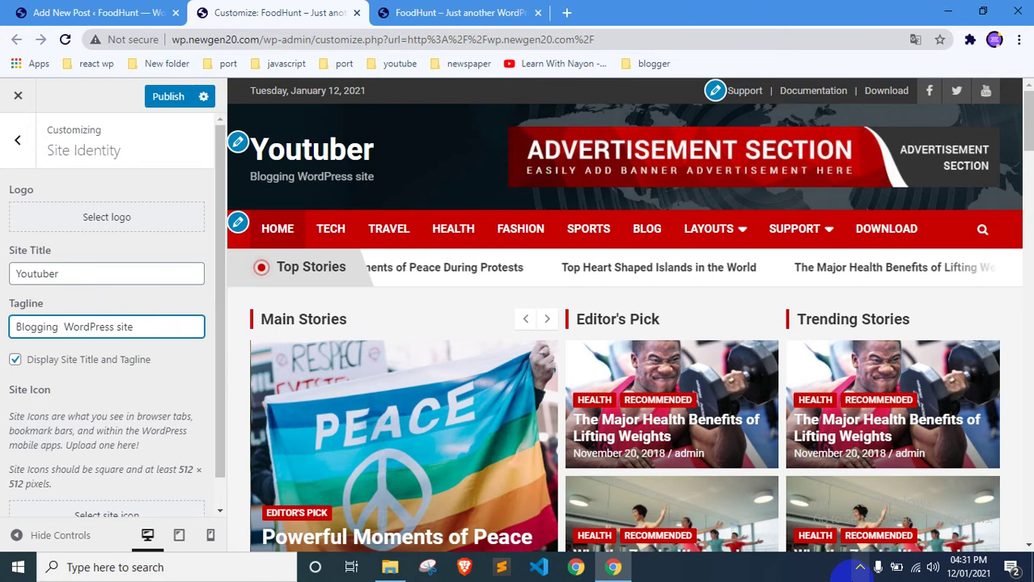
Publish the site identity changes, leave the customizer and check the front page
click(170, 97)
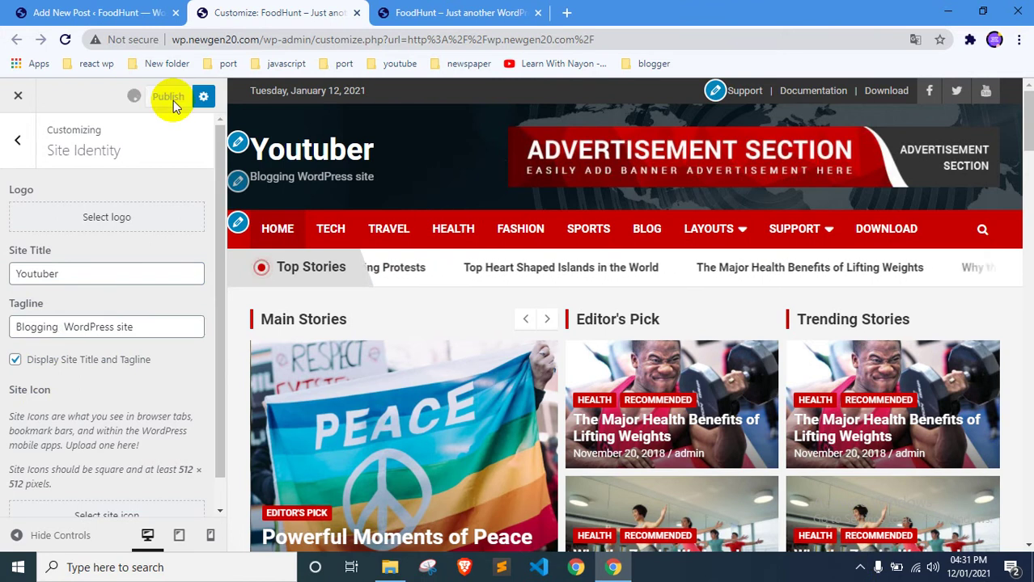
click(15, 99)
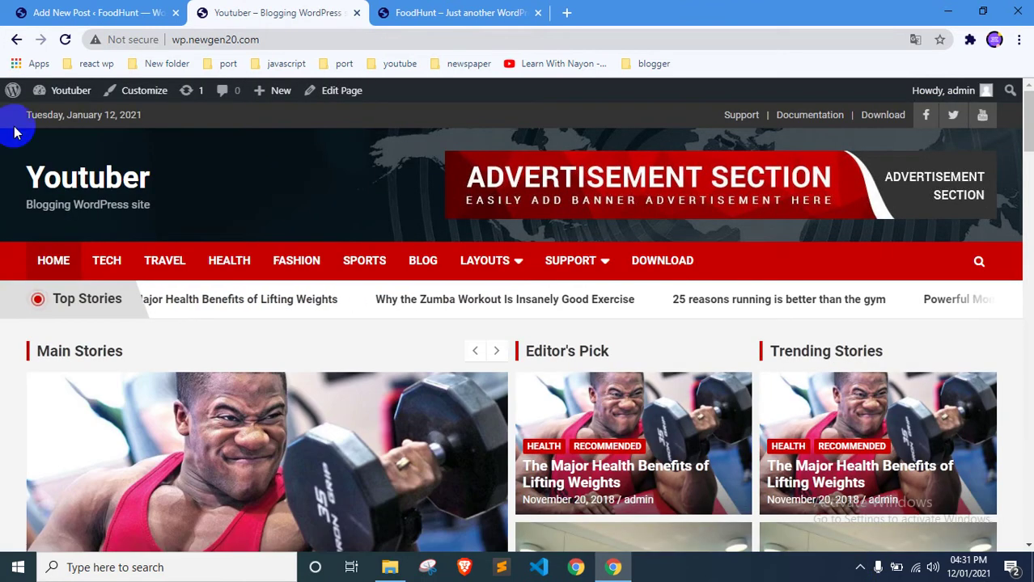
scroll(289, 229, down, 2)
scroll(81, 342, up, 1)
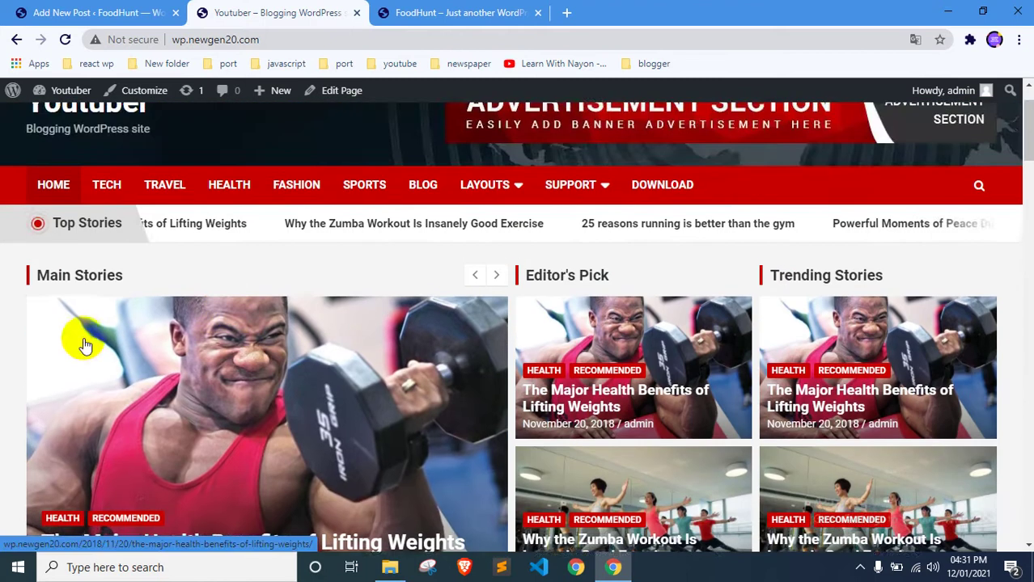
scroll(208, 351, down, 2)
Close the outdated FoodHunt front page tab and return to the new post
click(405, 12)
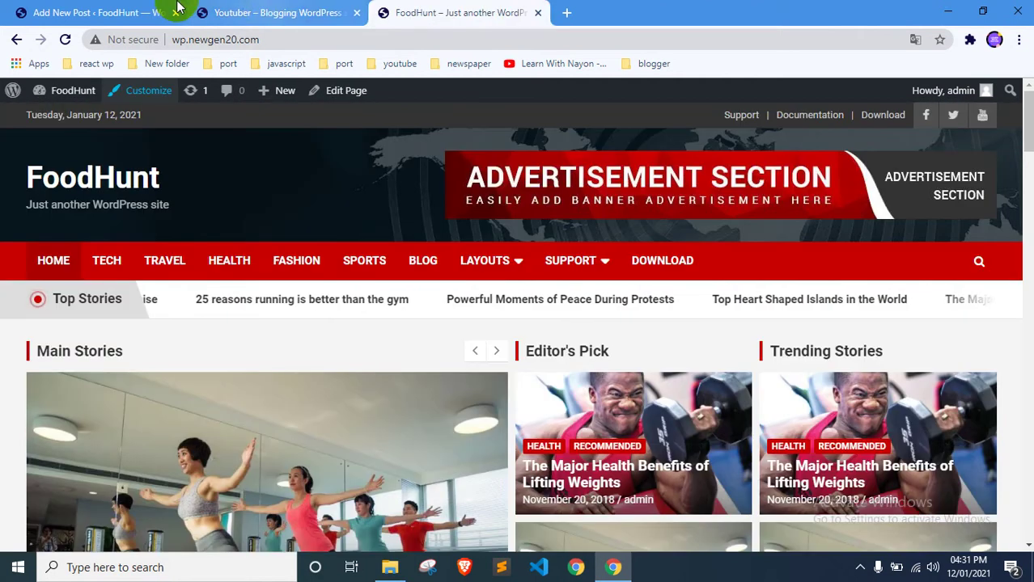
click(538, 13)
click(137, 12)
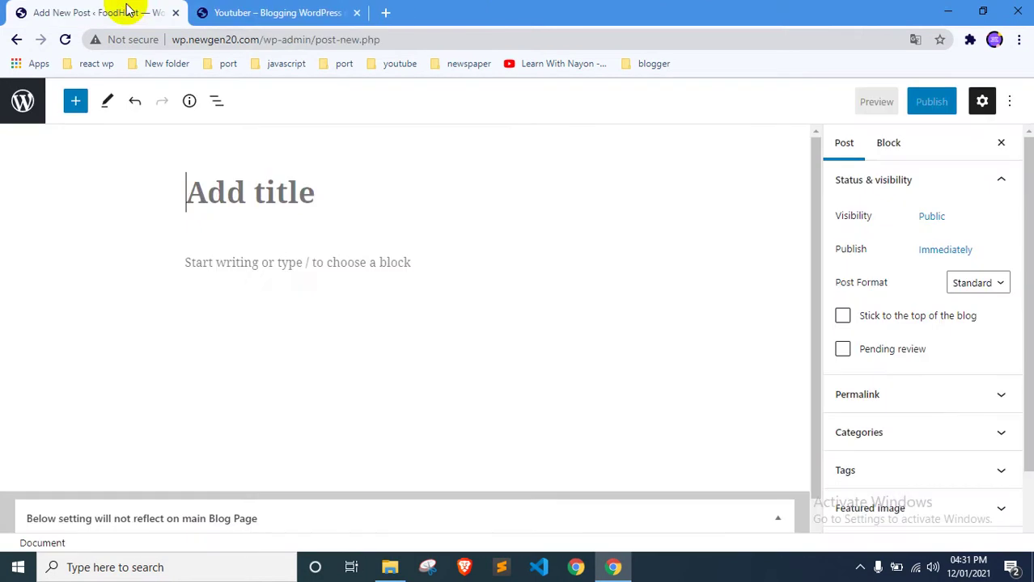
Open the bookmarked YouTube channel in a new tab and open its "How to Create a free Grocery Shop website?" video
click(263, 10)
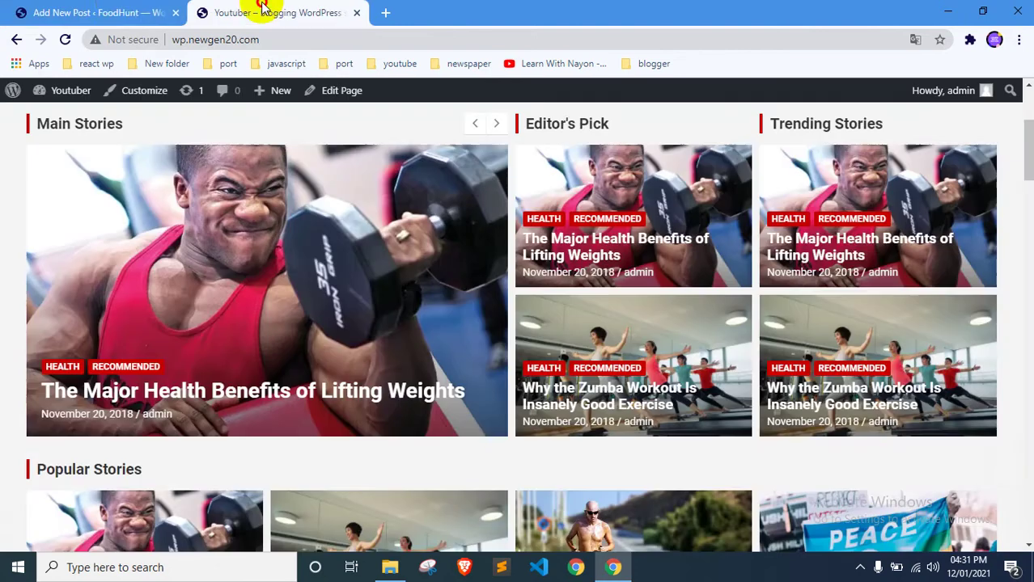
click(117, 7)
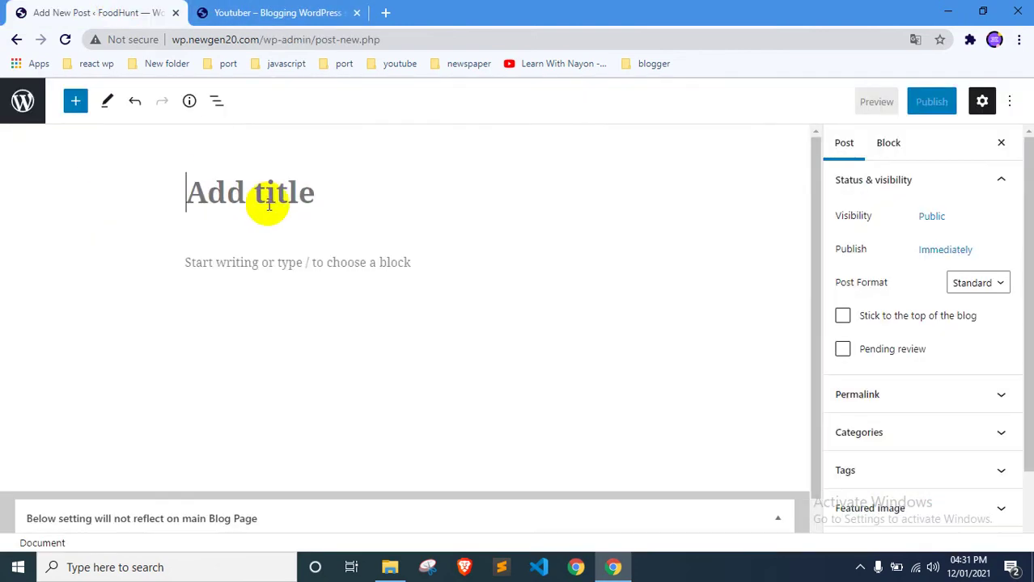
middle_click(553, 65)
click(449, 10)
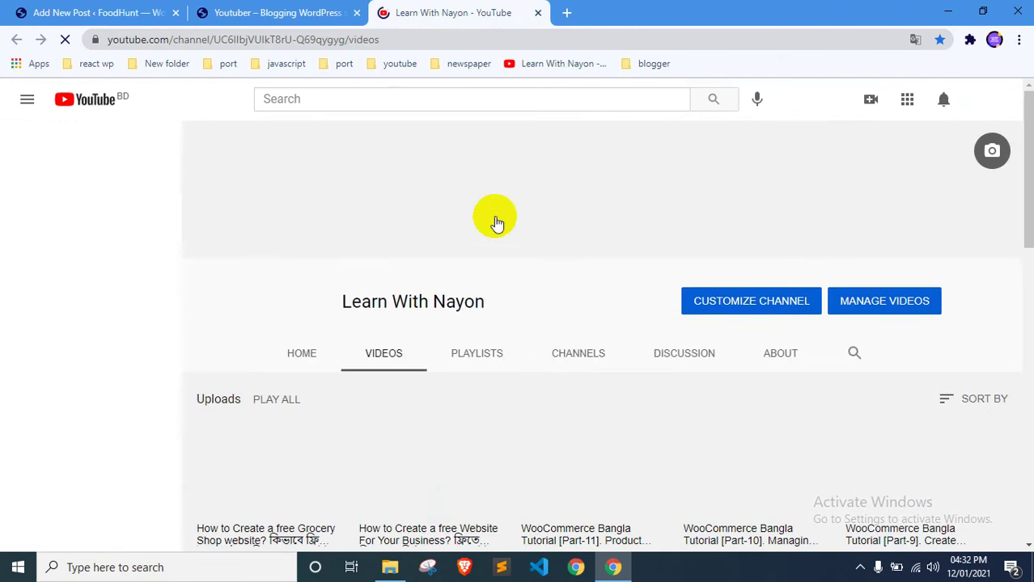
scroll(485, 186, down, 3)
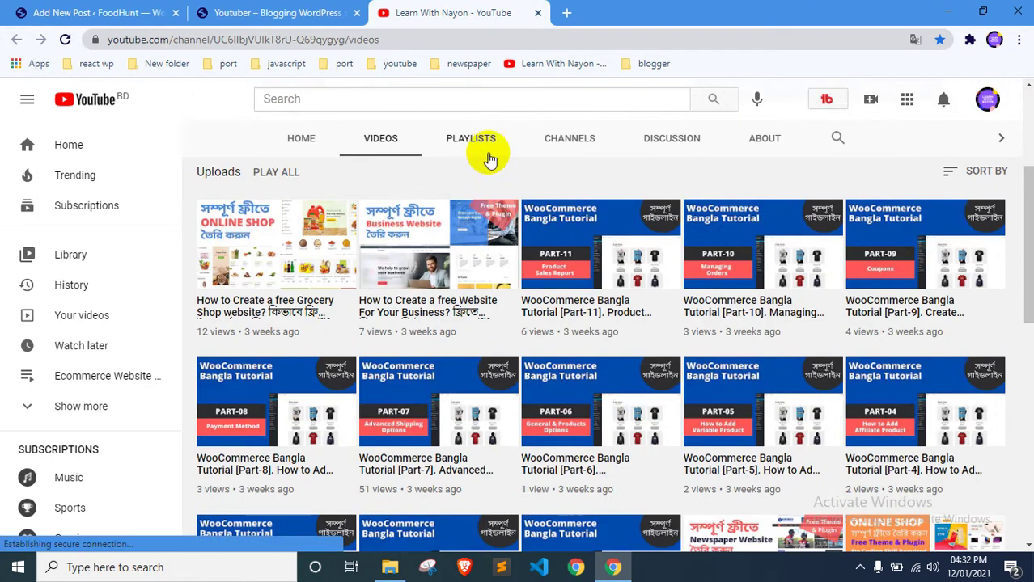
mouse_move(276, 301)
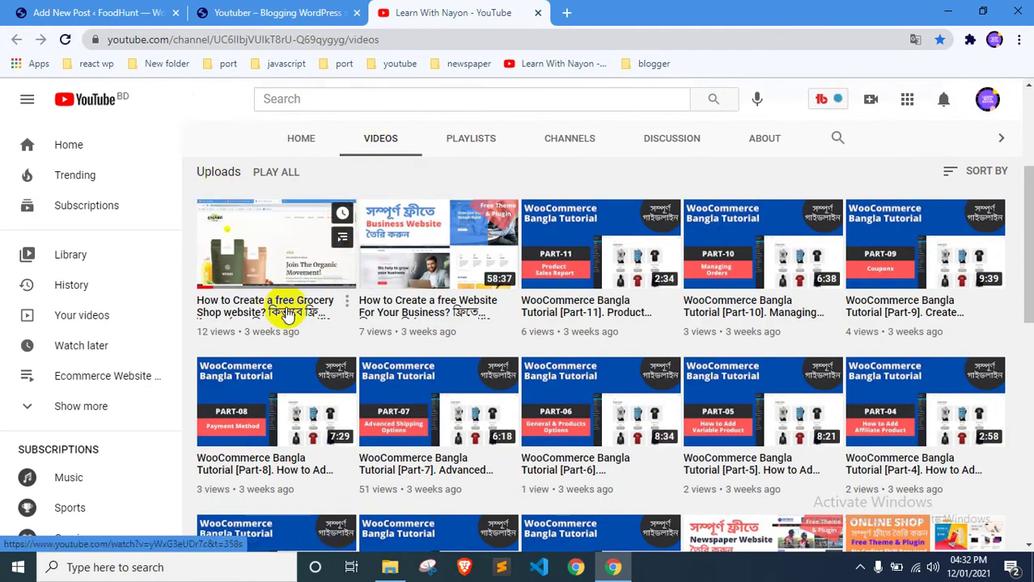
click(284, 314)
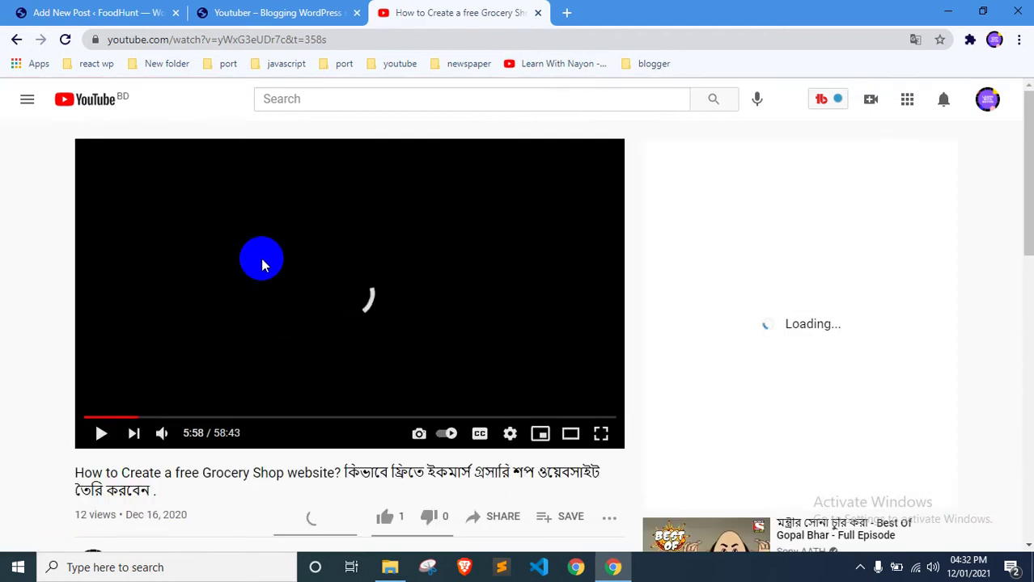
Copy the Bengali part of the video title, "কিভাবে ফ্রিতে ইকমার্স গ্রসারি শপ ওয়েবসাইট তৈরি করবেন .", into the new post's title
scroll(217, 257, down, 2)
drag(162, 338, 81, 319)
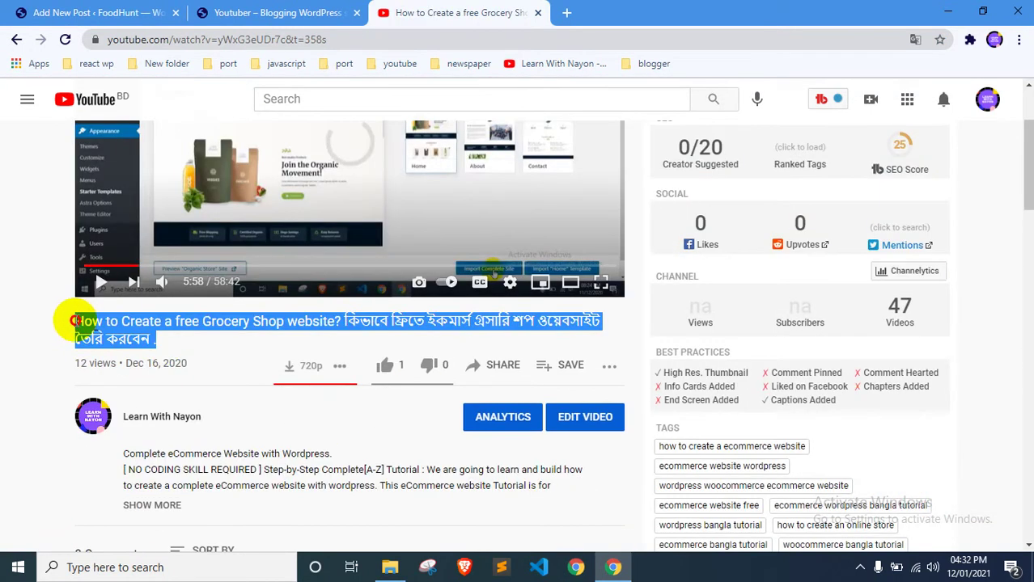
click(208, 318)
drag(365, 325, 375, 338)
key(ctrl+c)
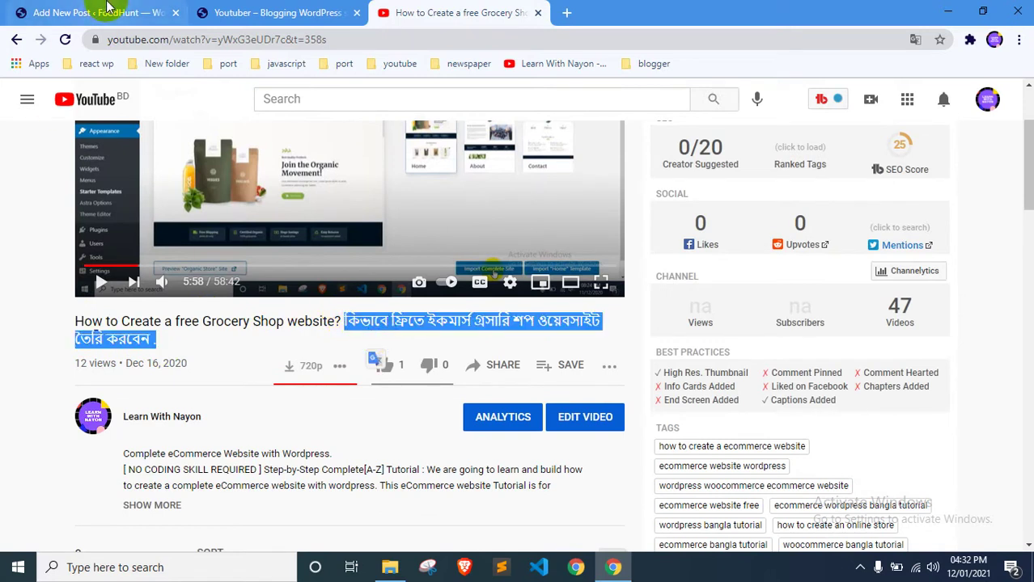
click(49, 16)
key(ctrl+v)
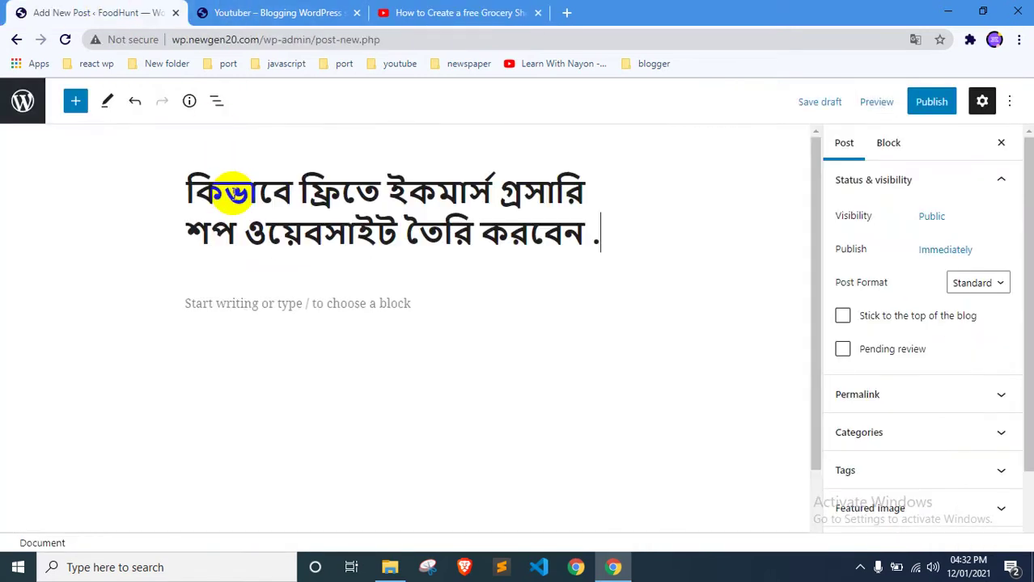
Return to the YouTube video, expand its full description and select the description text above the link line
click(392, 12)
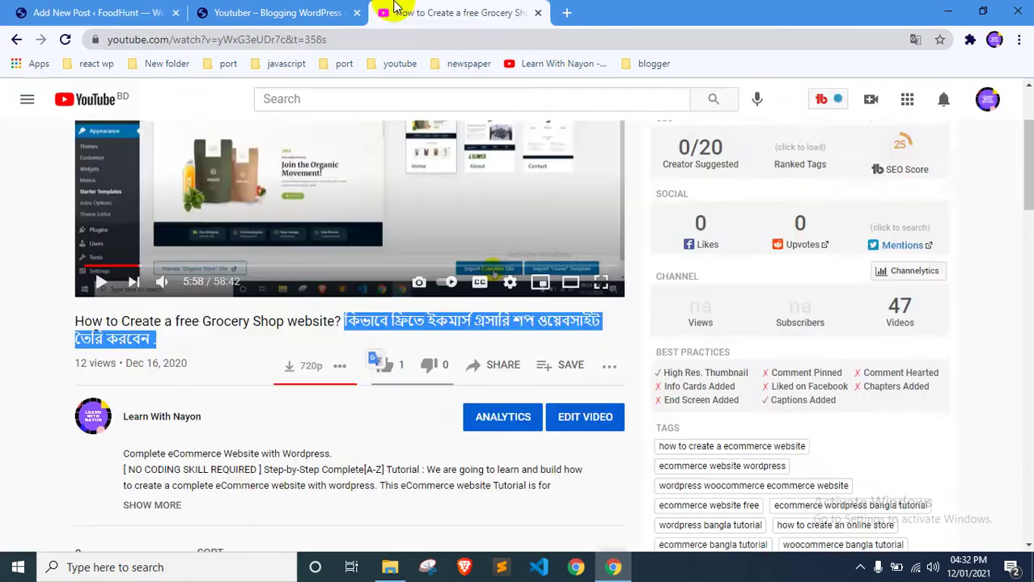
scroll(149, 293, down, 4)
click(150, 279)
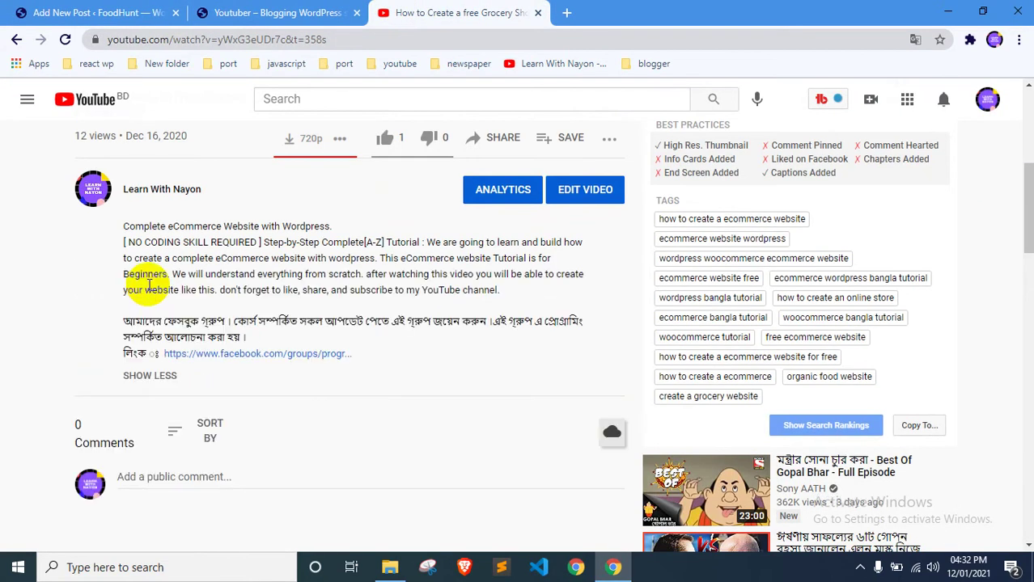
drag(122, 226, 251, 338)
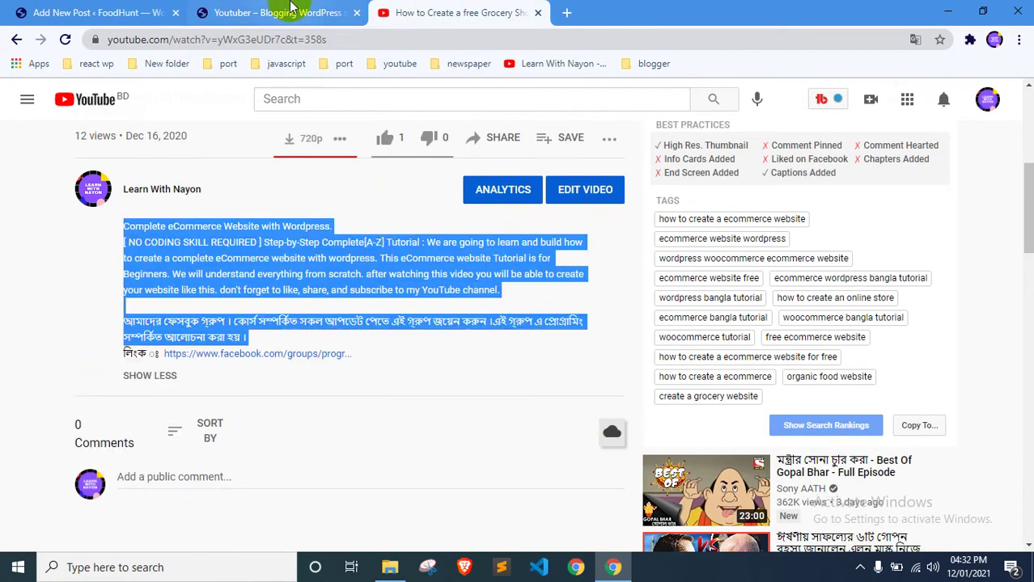
Copy the grocery shop video's URL and embed the video in the post body below the title
scroll(242, 249, up, 5)
click(275, 40)
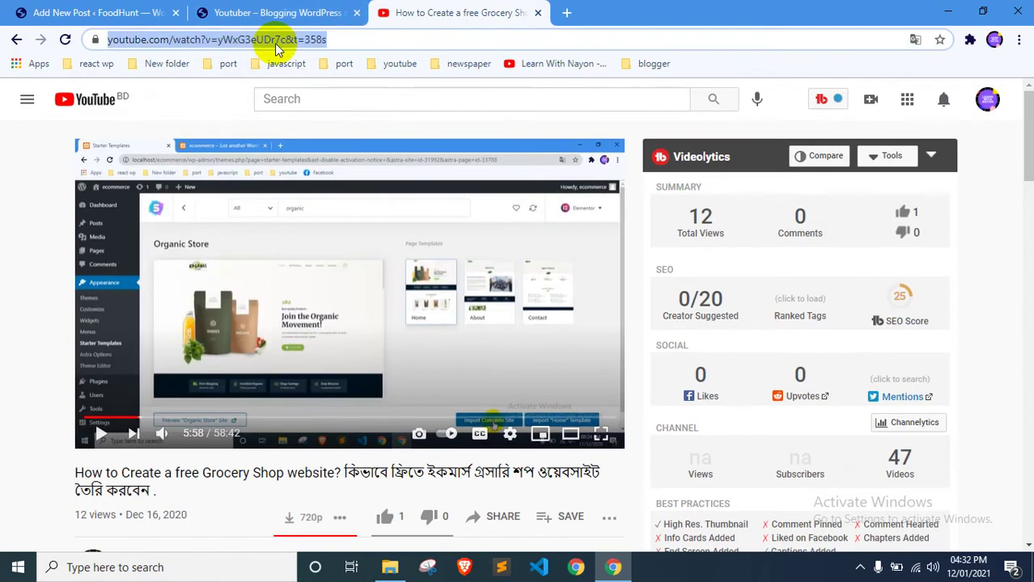
click(243, 12)
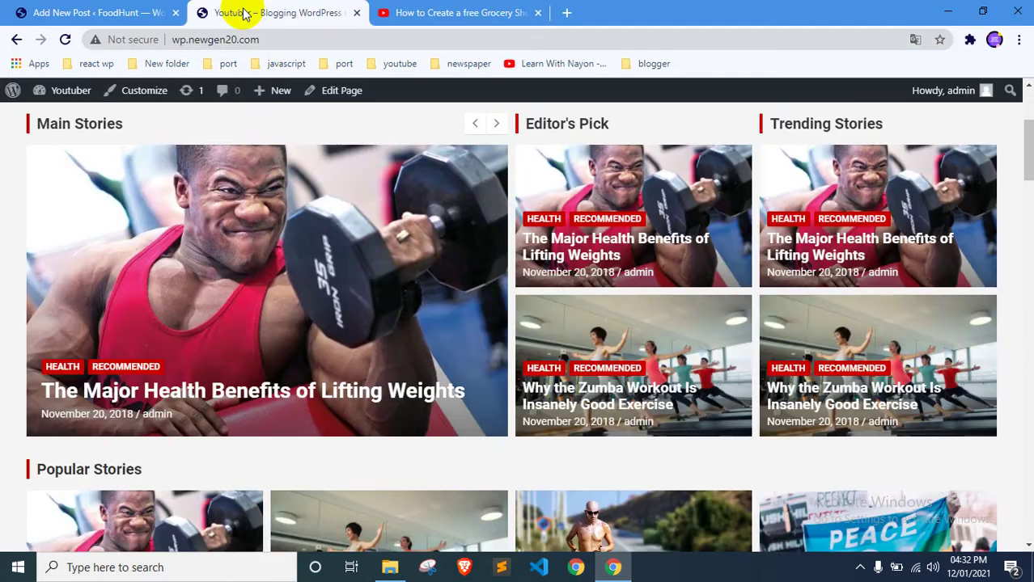
click(109, 12)
click(320, 307)
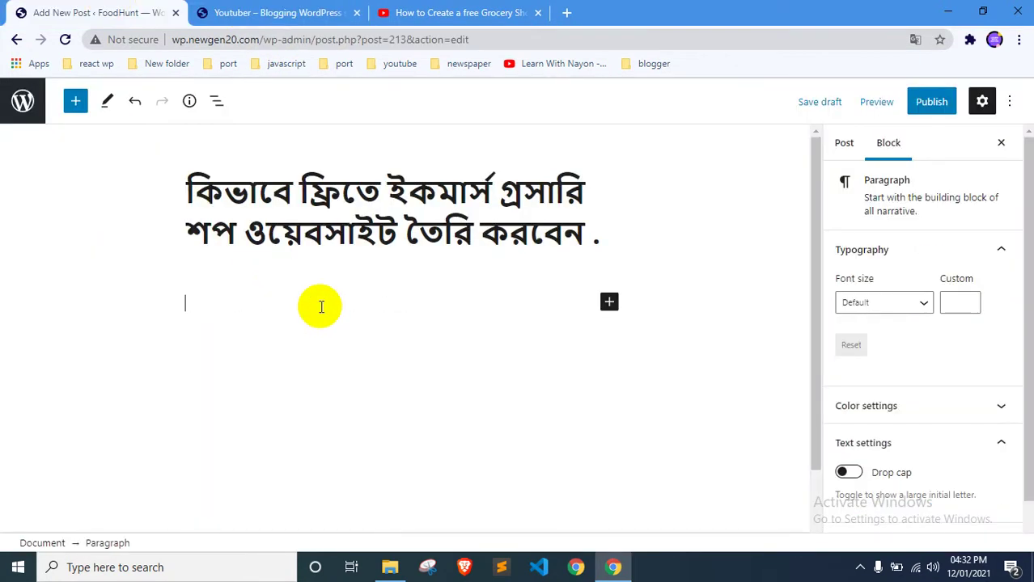
key(ctrl+v)
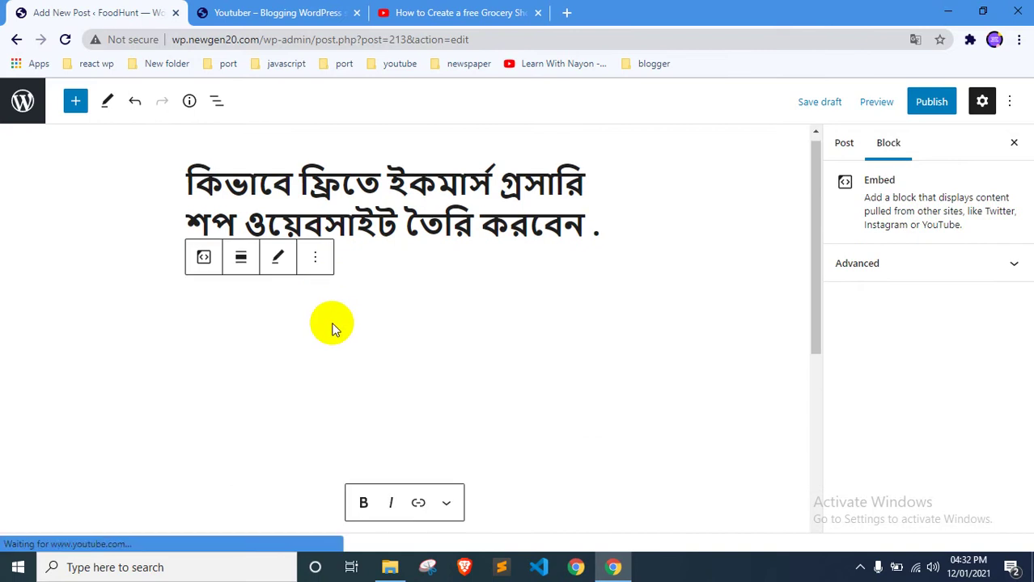
scroll(381, 254, down, 2)
scroll(431, 323, up, 2)
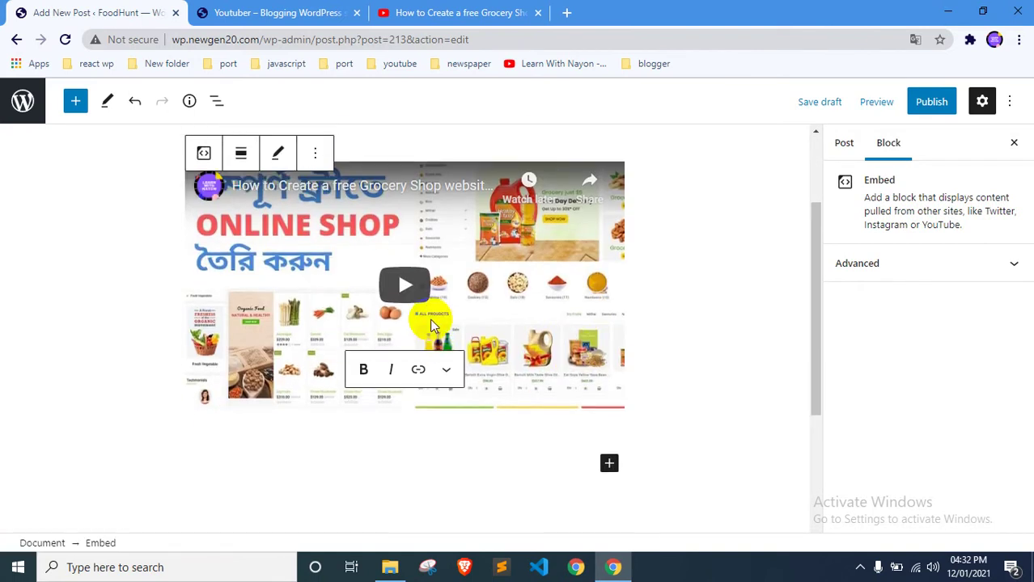
scroll(419, 368, down, 1)
scroll(438, 328, down, 3)
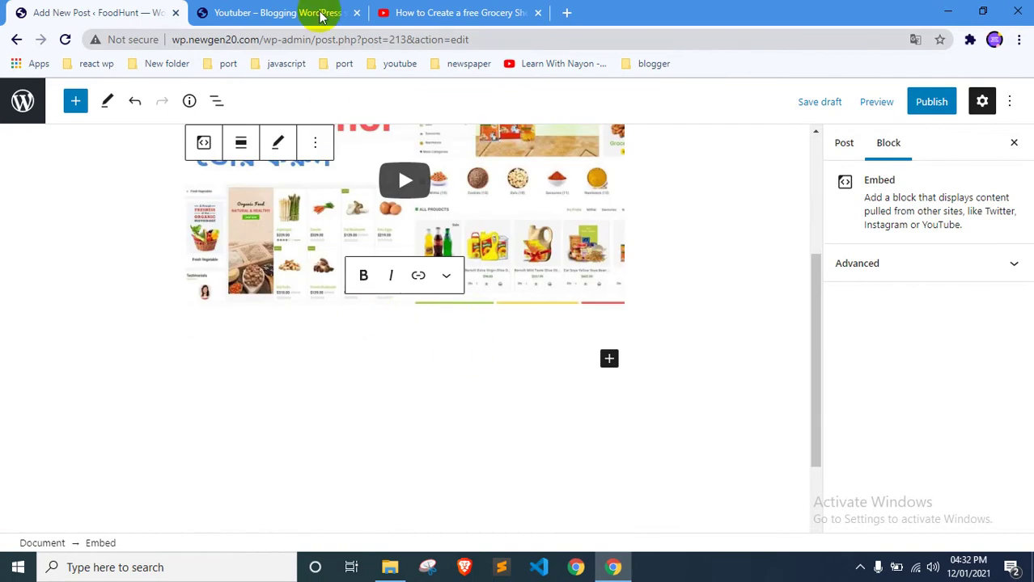
Copy the video's complete description, including the Facebook group link, into a new paragraph below the embedded video
click(396, 9)
scroll(307, 324, down, 4)
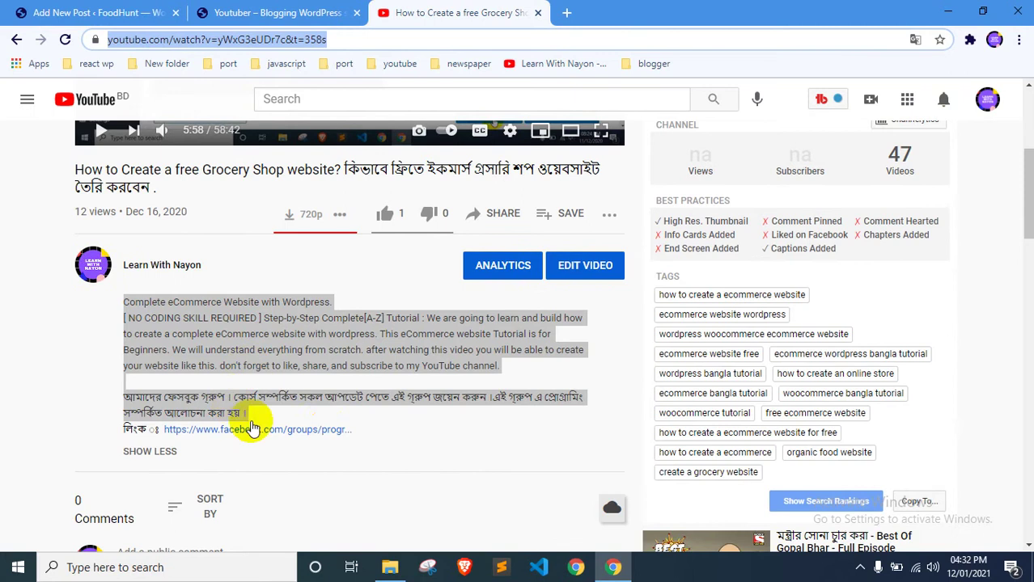
drag(369, 429, 117, 314)
key(ctrl+c)
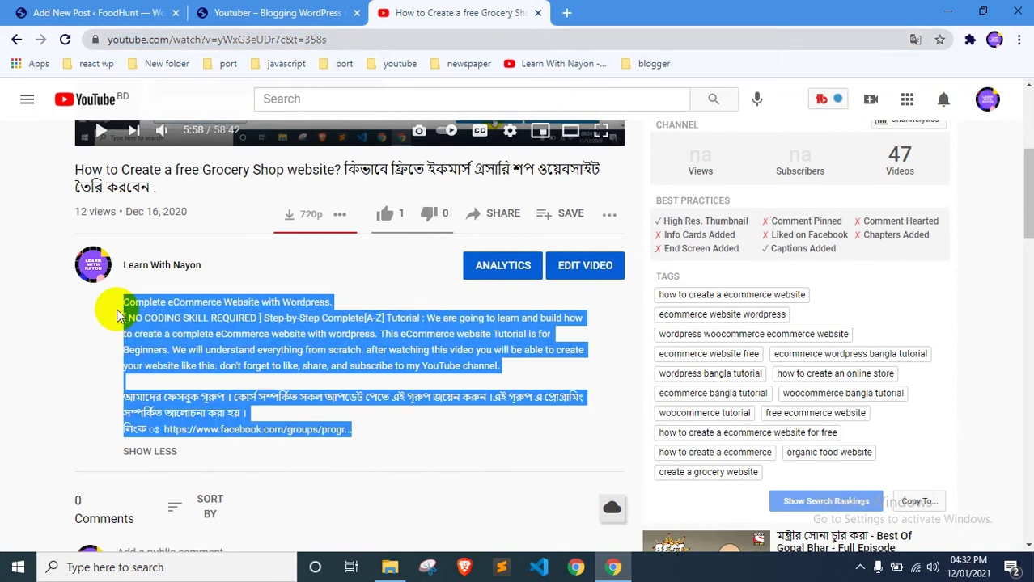
click(243, 15)
click(109, 15)
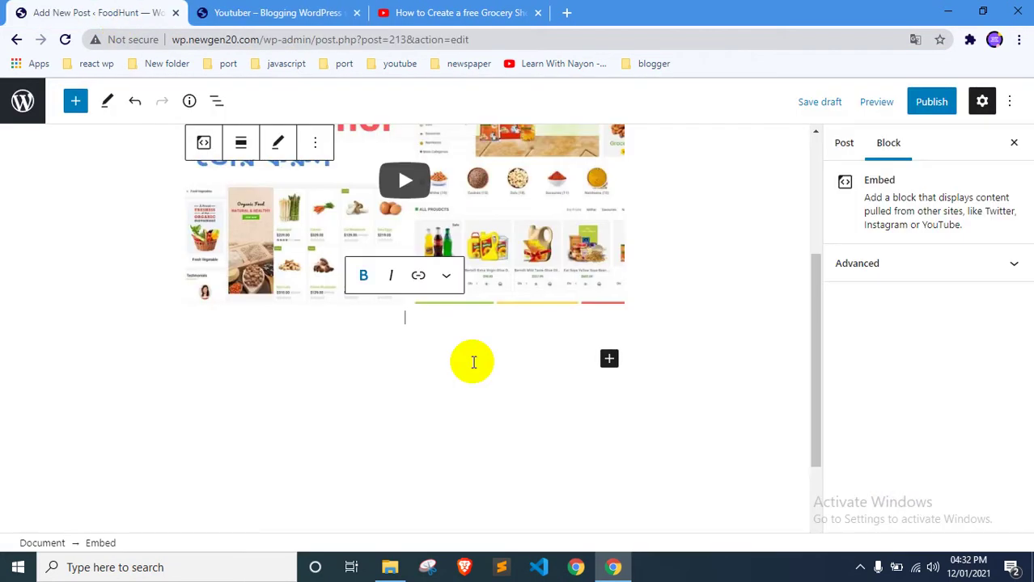
click(583, 356)
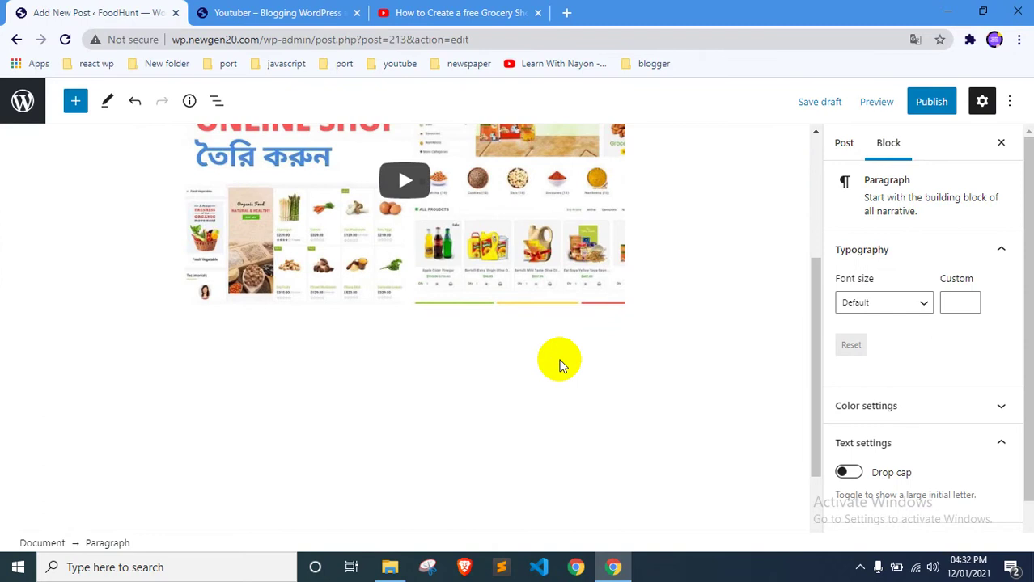
key(ctrl+v)
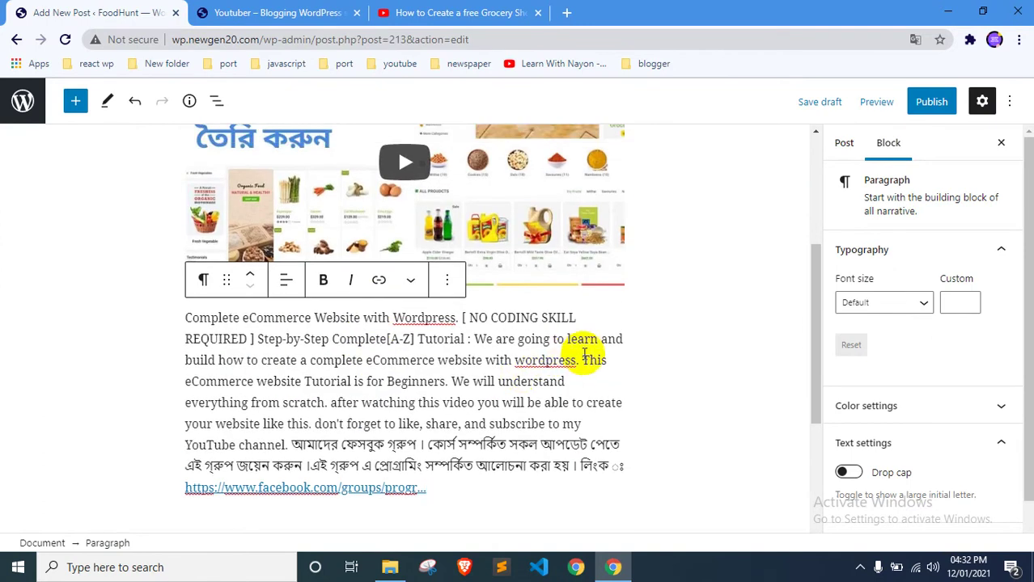
Split the pasted description into four paragraphs, with breaks before "REQUIRED ]", "This eCommerce website Tutorial" and "YouTube channel."
key(Return)
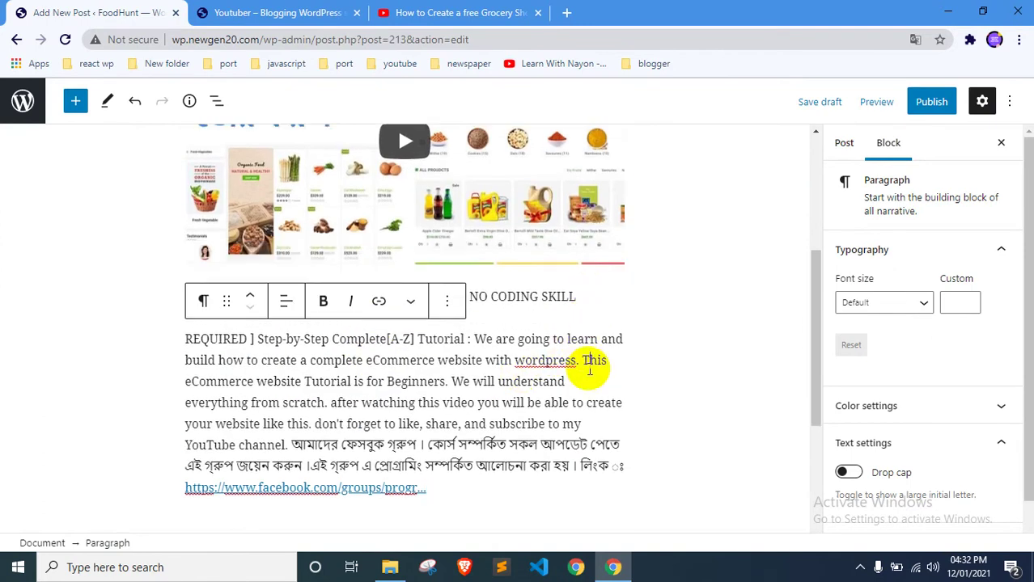
key(Return)
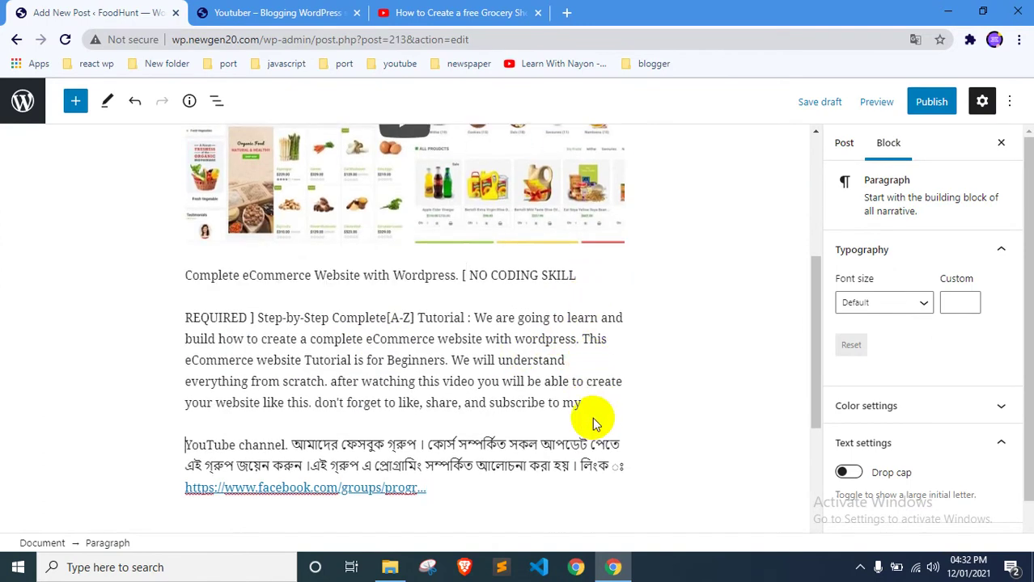
click(581, 341)
key(Return)
scroll(439, 350, up, 1)
click(84, 338)
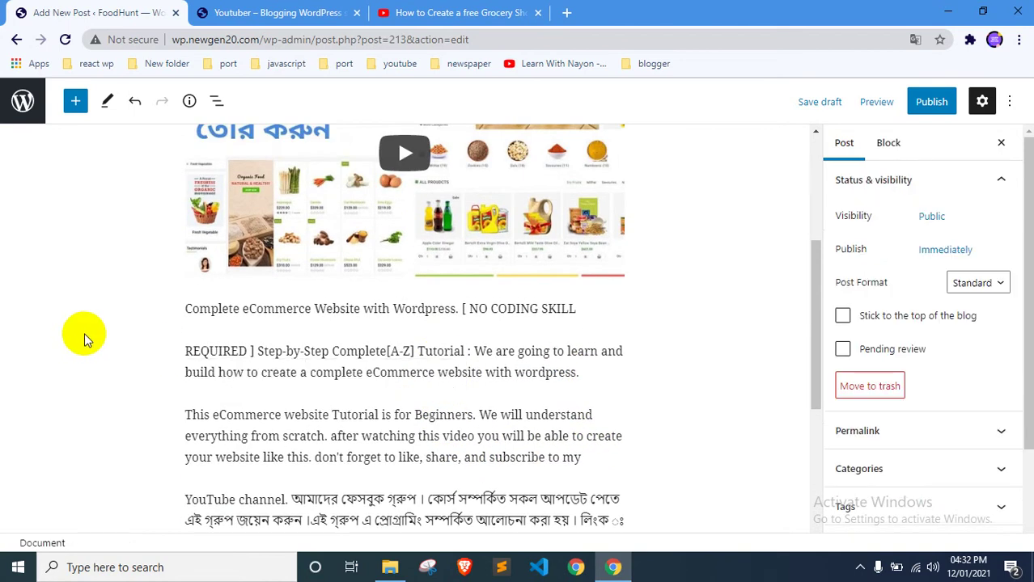
Review the post's title, embedded video and description text against the title, URL and description on the YouTube page
scroll(84, 338, up, 3)
click(378, 206)
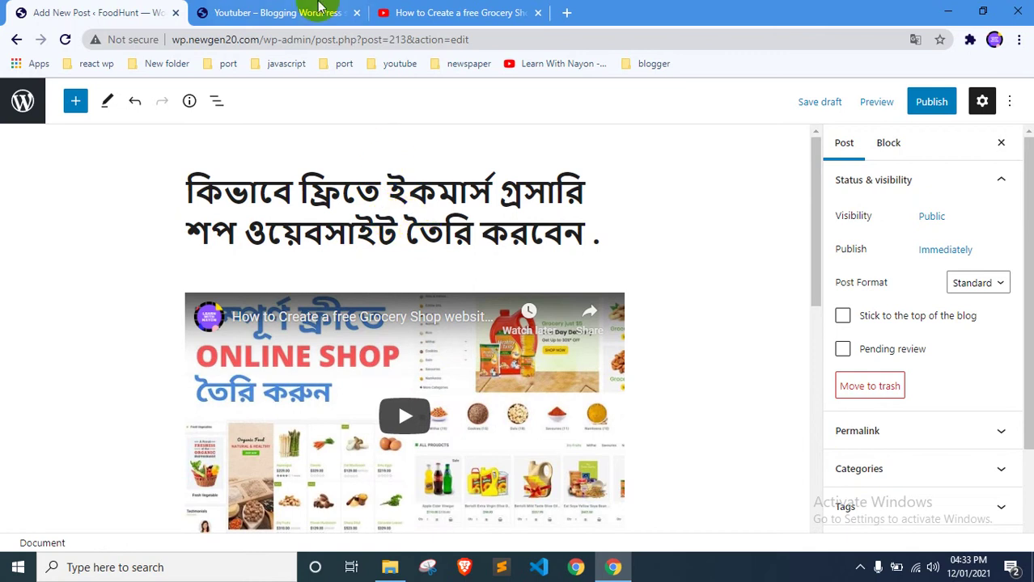
click(406, 10)
scroll(283, 287, up, 4)
scroll(291, 279, down, 3)
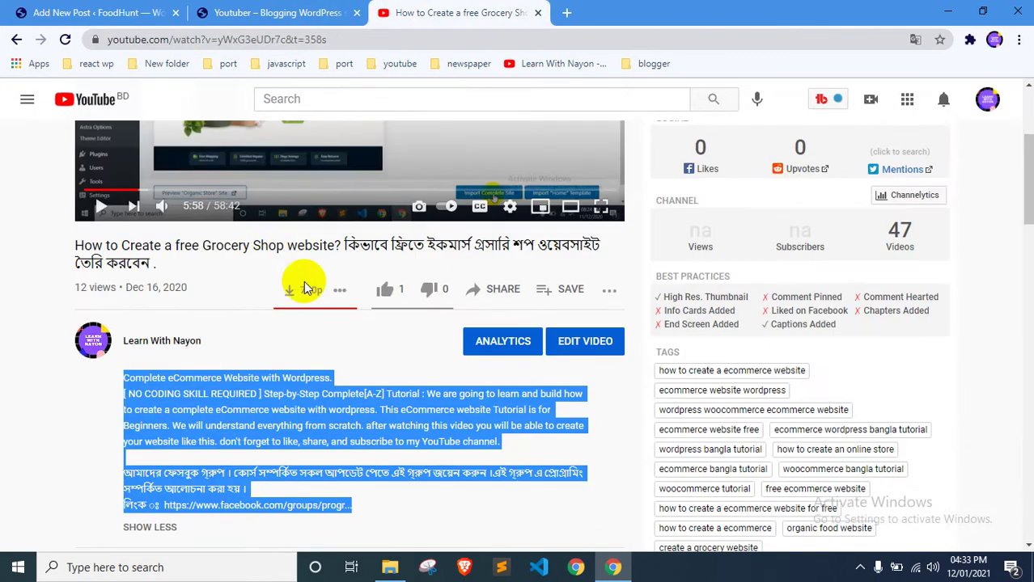
click(370, 247)
click(132, 7)
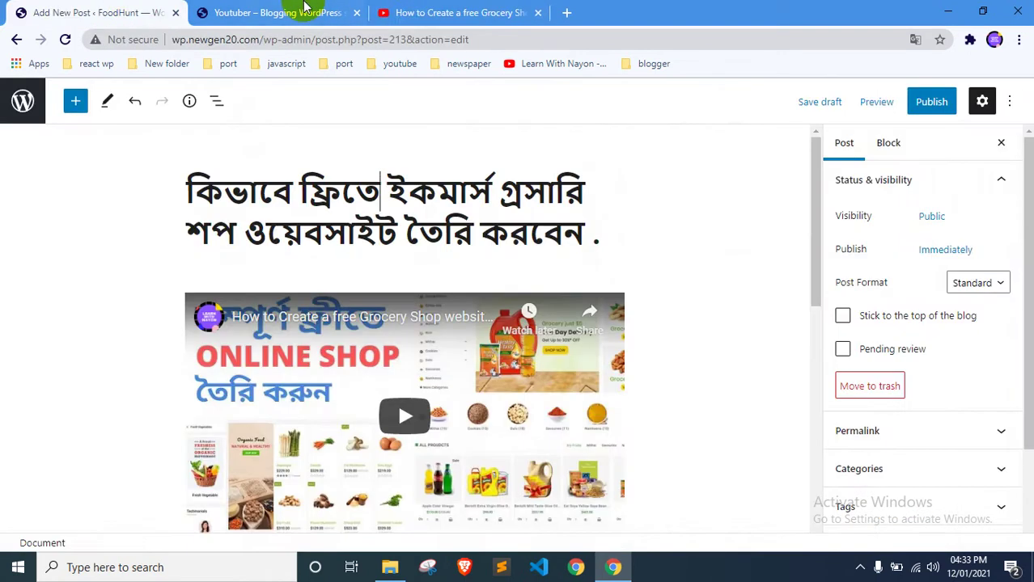
click(376, 13)
click(353, 37)
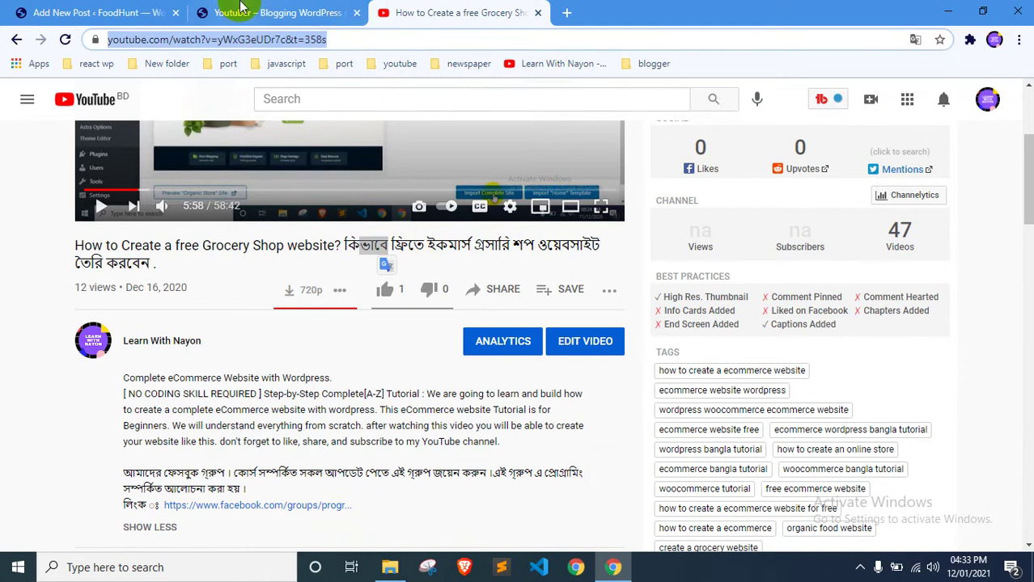
click(240, 7)
click(103, 9)
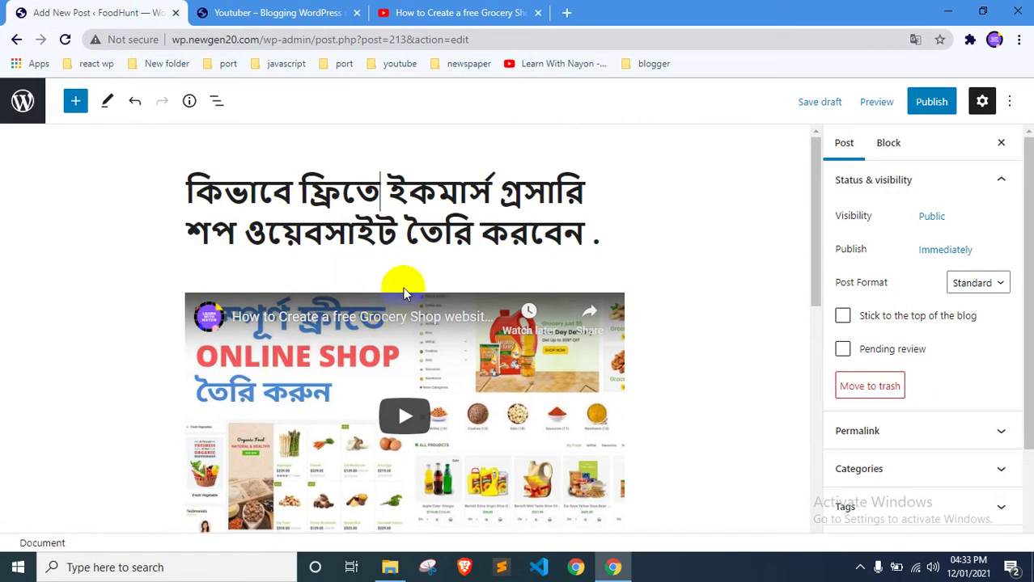
scroll(404, 291, down, 5)
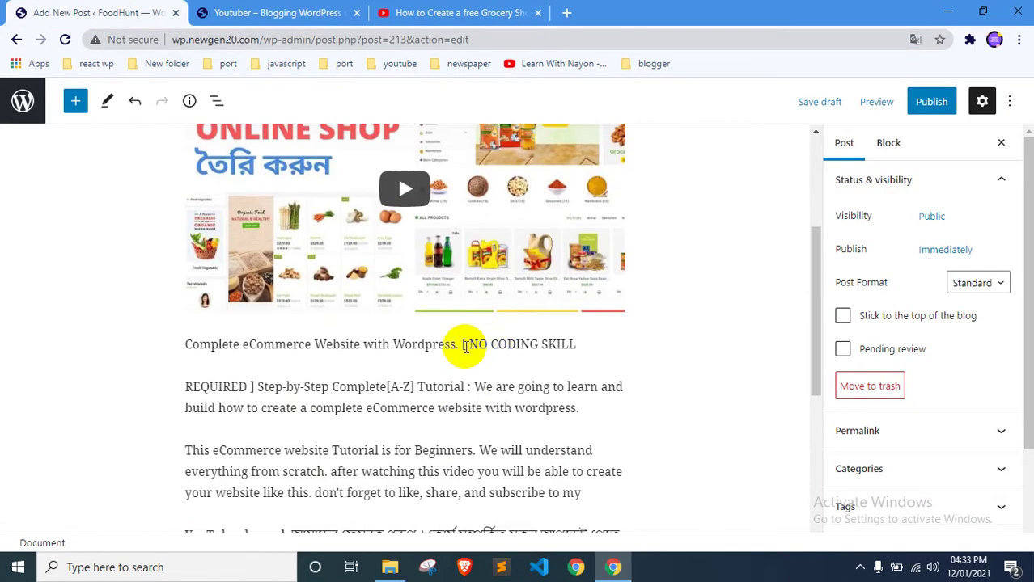
scroll(588, 335, up, 3)
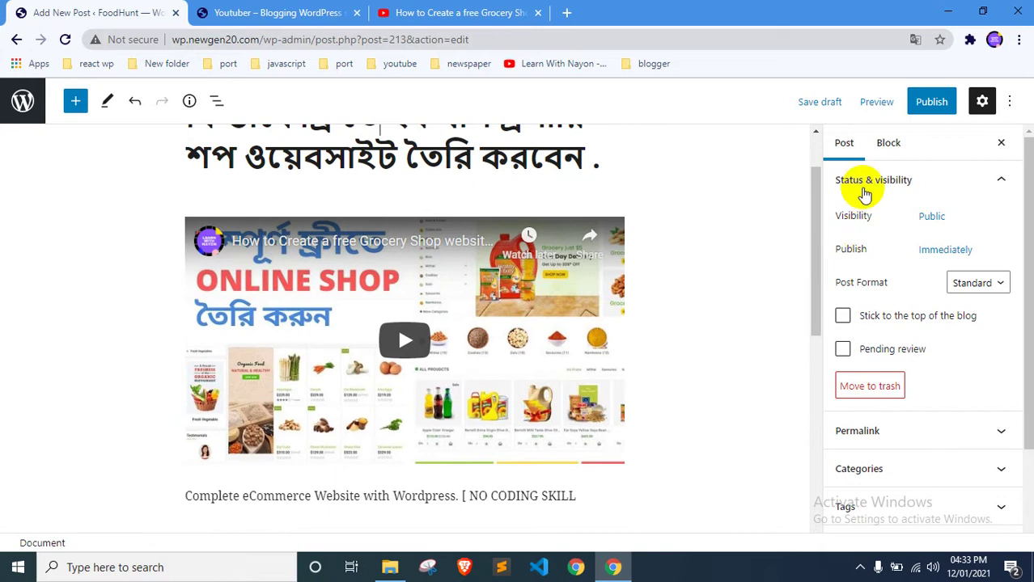
Create a new category named "ecommerce" without a parent and assign it to the post
scroll(869, 184, down, 1)
scroll(871, 191, down, 1)
click(891, 341)
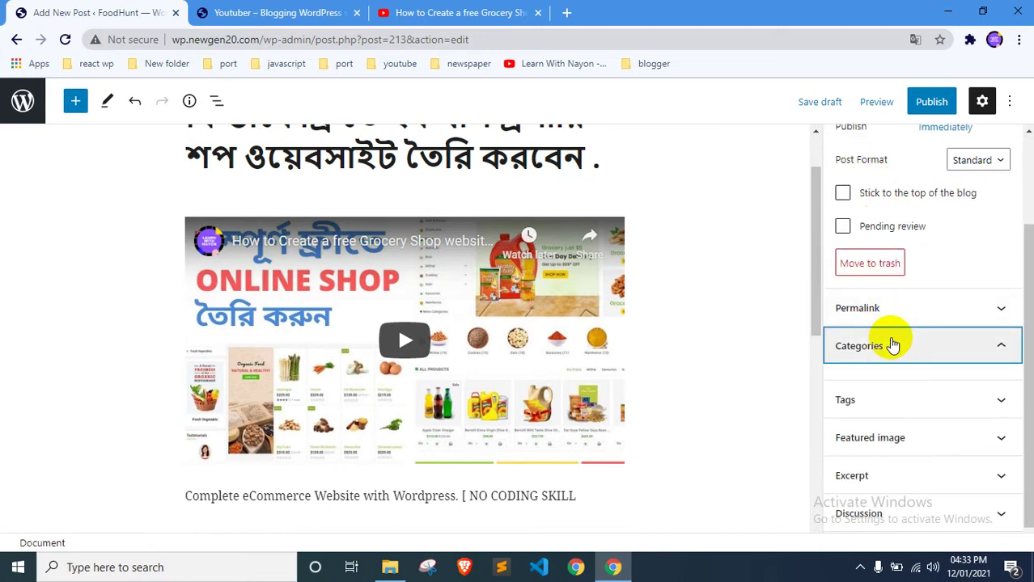
scroll(930, 356, down, 2)
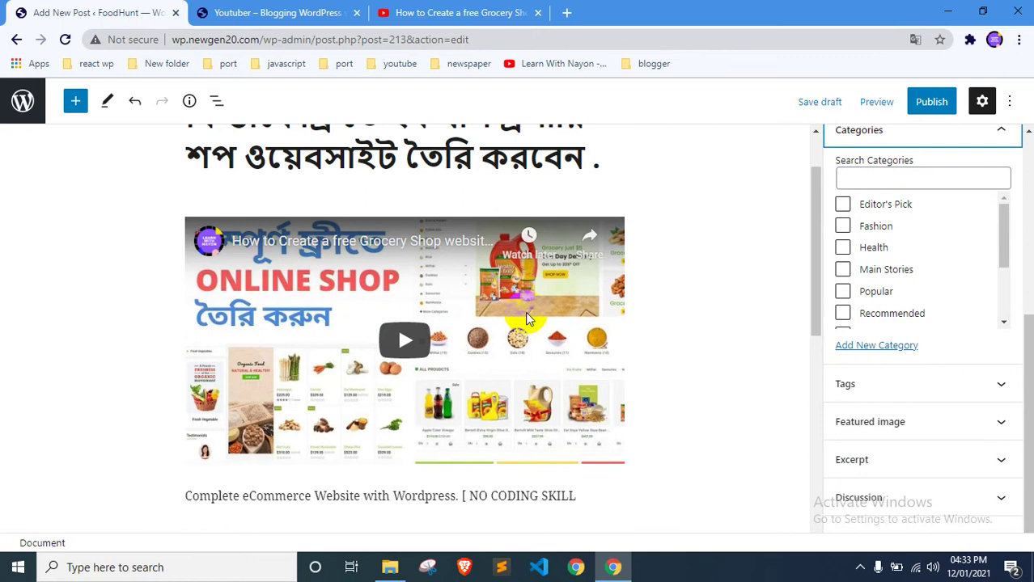
scroll(875, 258, down, 3)
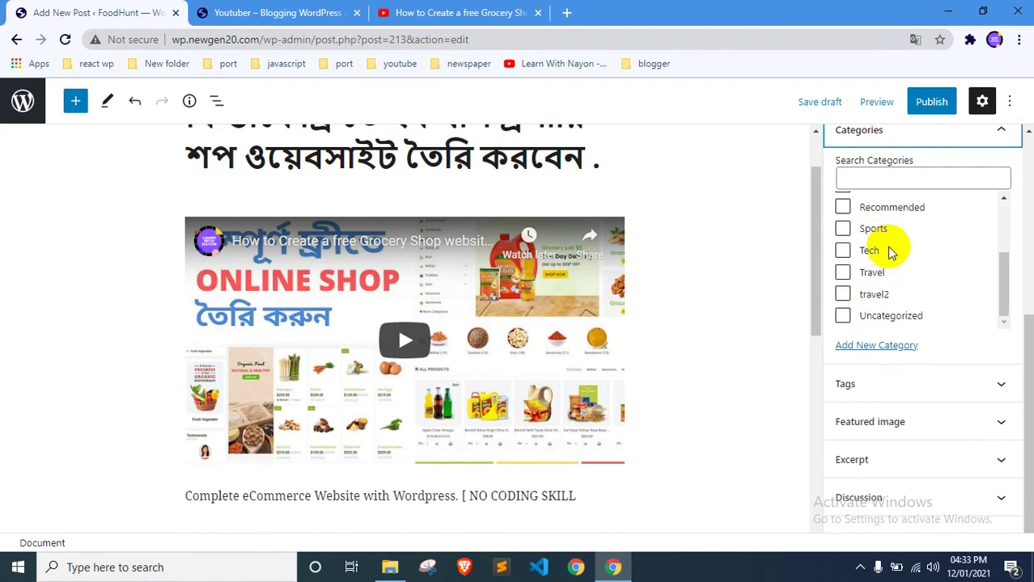
click(875, 348)
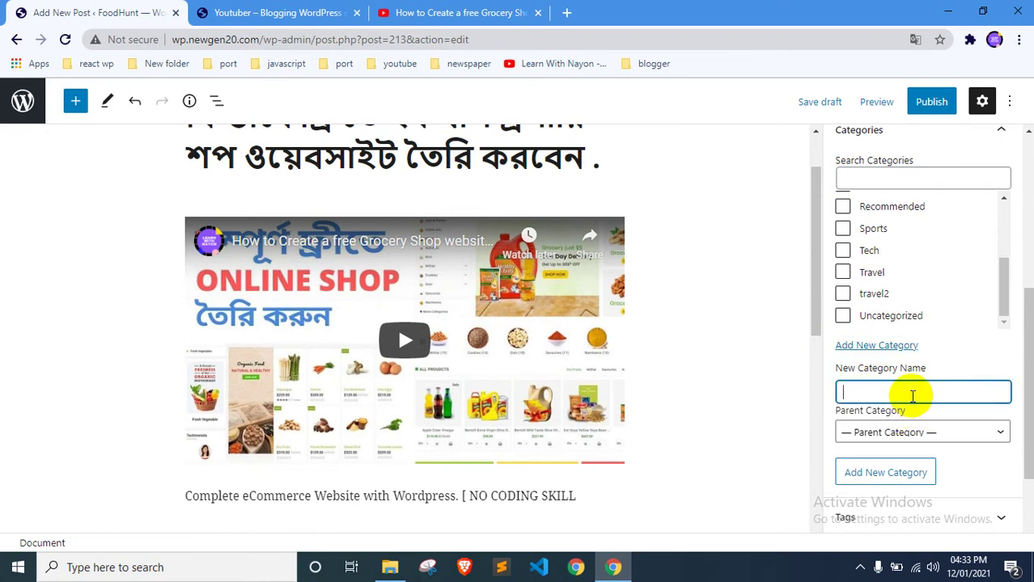
scroll(899, 282, up, 3)
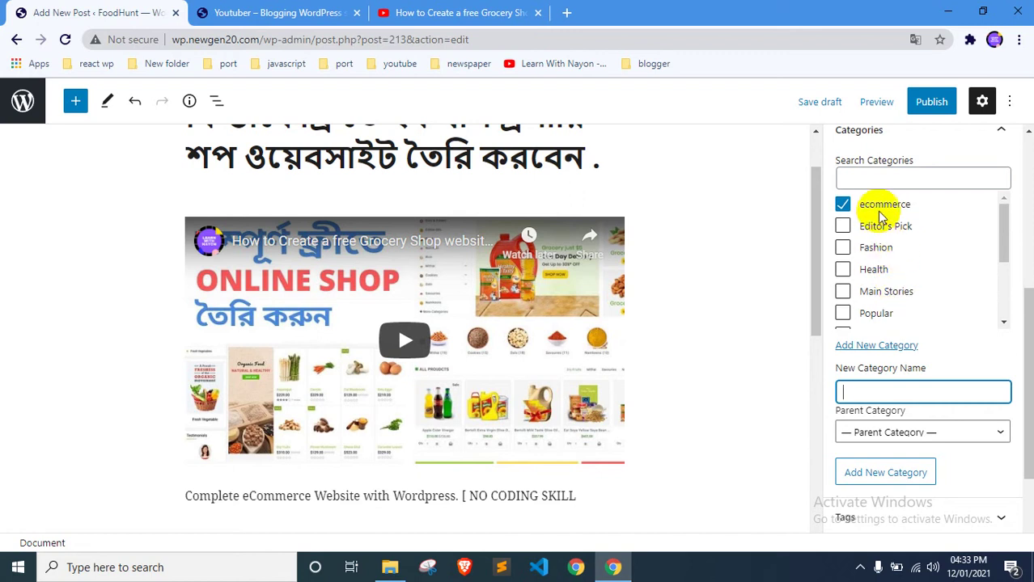
Add the tags "shop" and "online store" to the post
scroll(884, 300, down, 3)
scroll(812, 397, down, 3)
scroll(934, 418, down, 1)
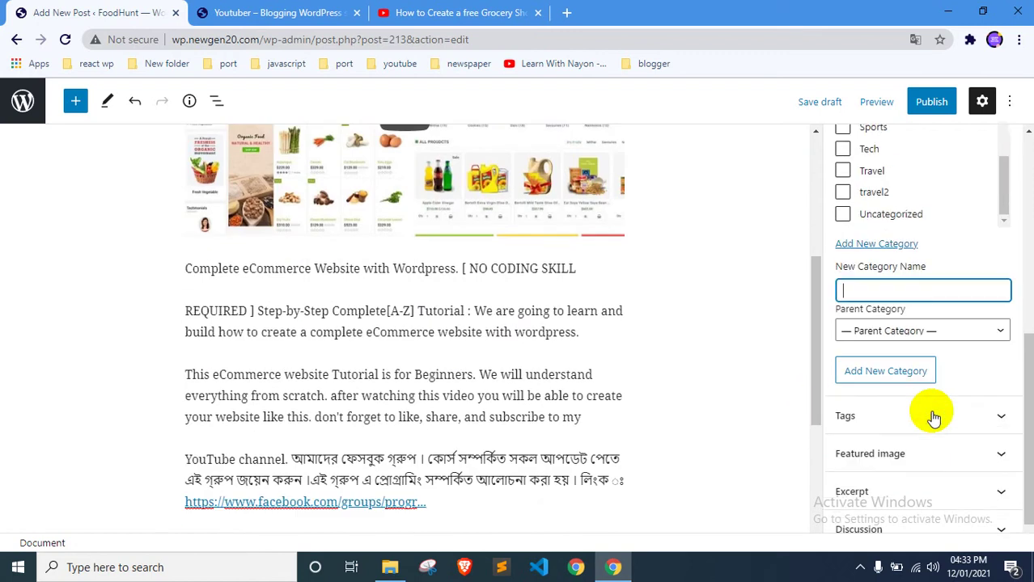
scroll(890, 396, down, 1)
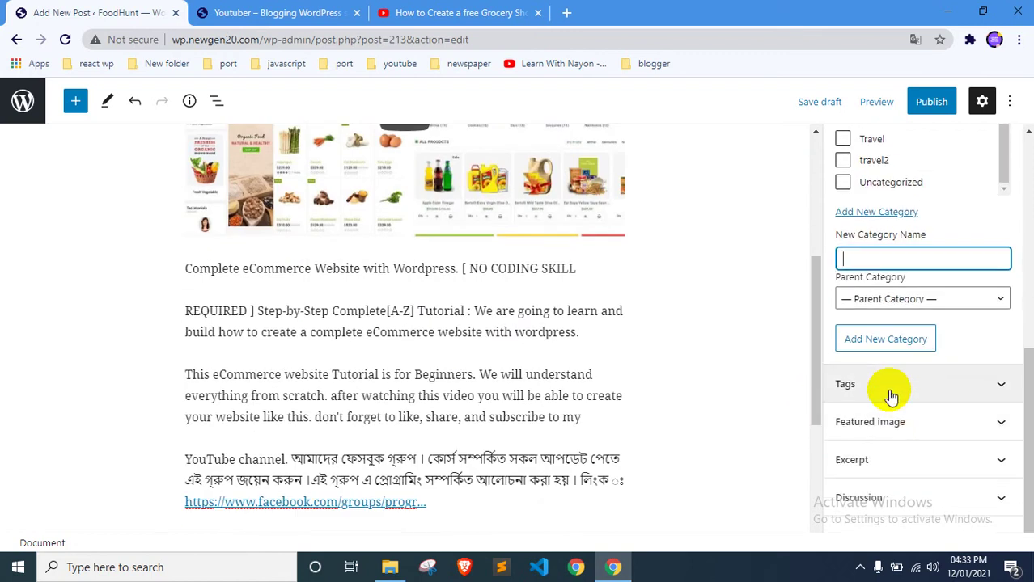
click(894, 389)
click(887, 436)
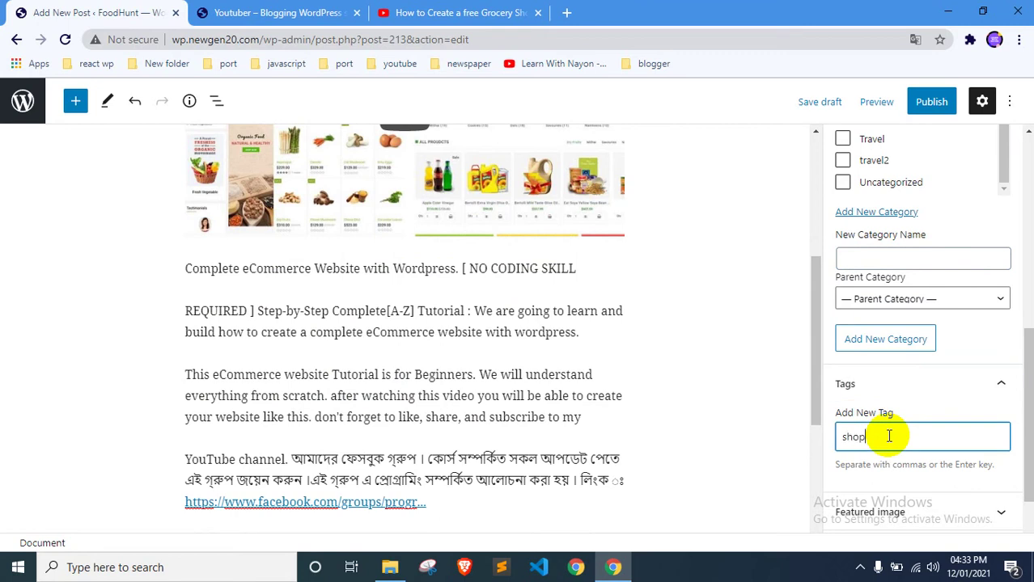
text(shop)
key(Return)
text(online s)
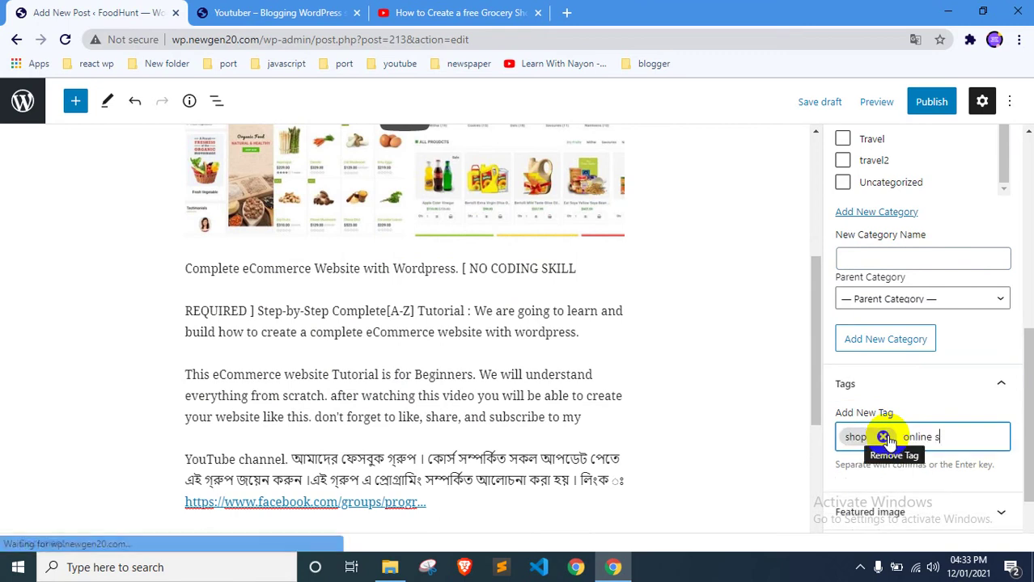
text(tore)
key(Return)
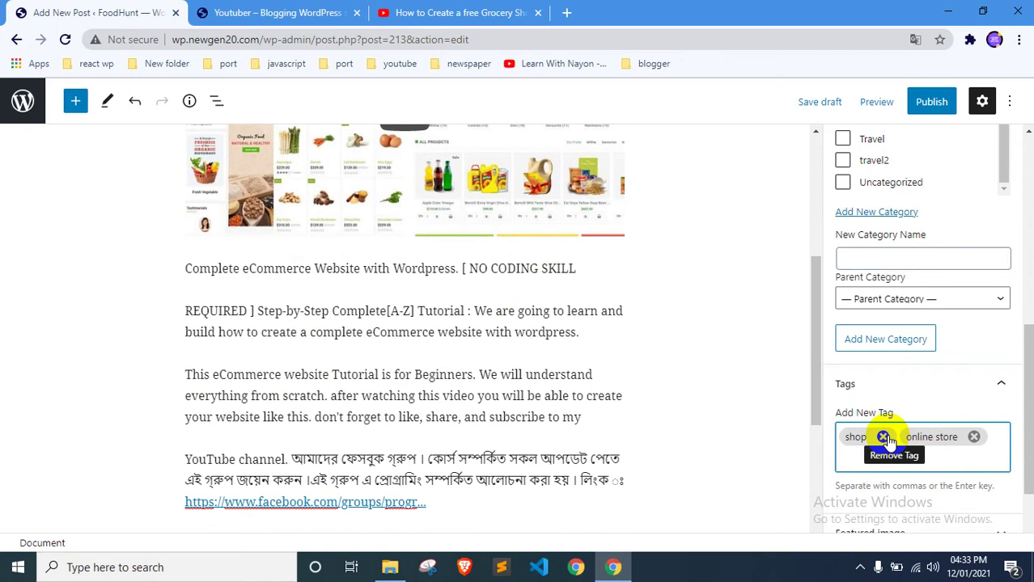
Capture the embedded video's preview, about 583 by 318 pixels, with Lightshot and save it to Downloads as Screenshot (31).png
scroll(983, 312, down, 2)
click(910, 416)
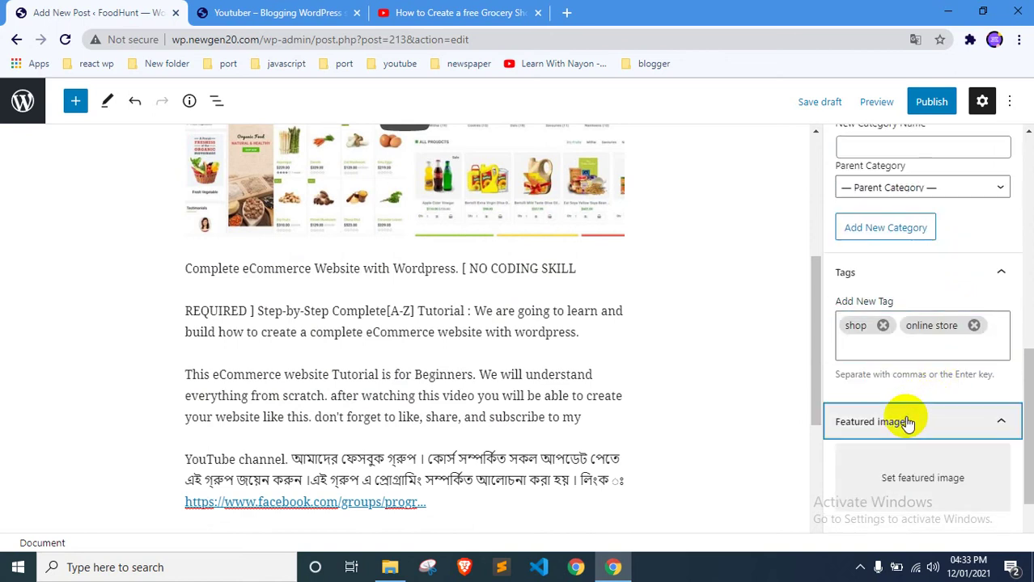
scroll(890, 354, down, 1)
scroll(888, 352, up, 5)
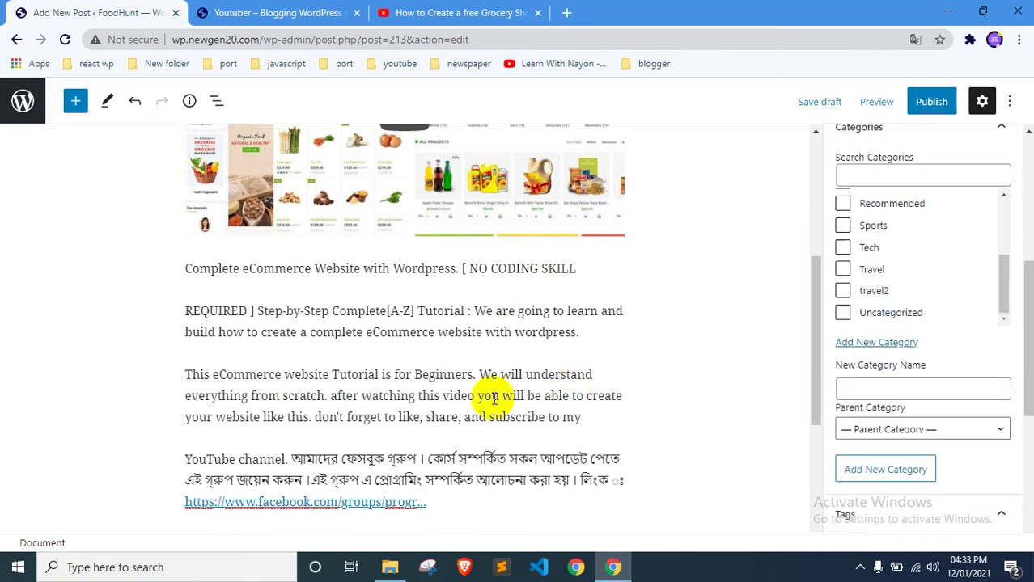
scroll(411, 368, up, 3)
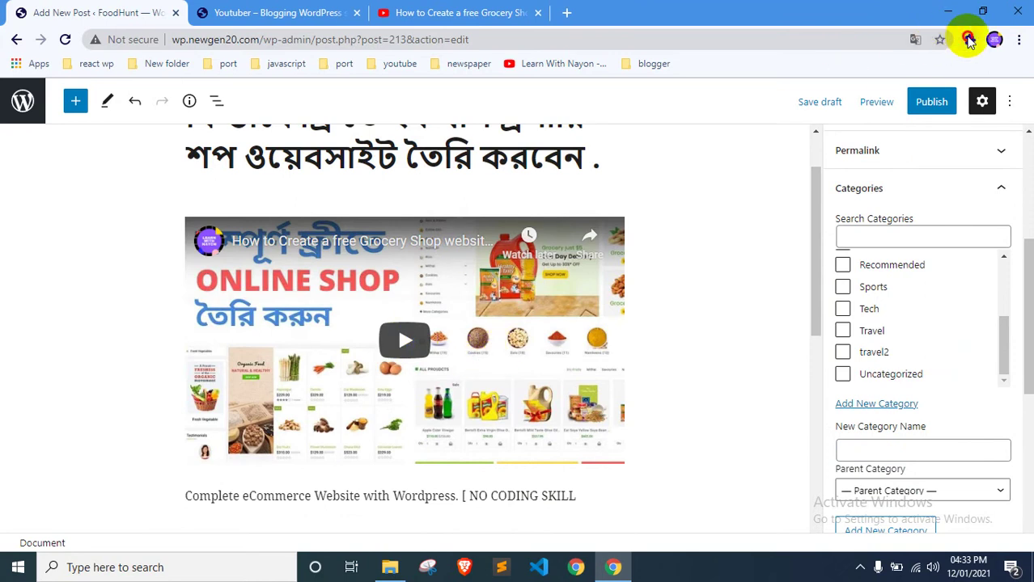
click(969, 40)
click(796, 328)
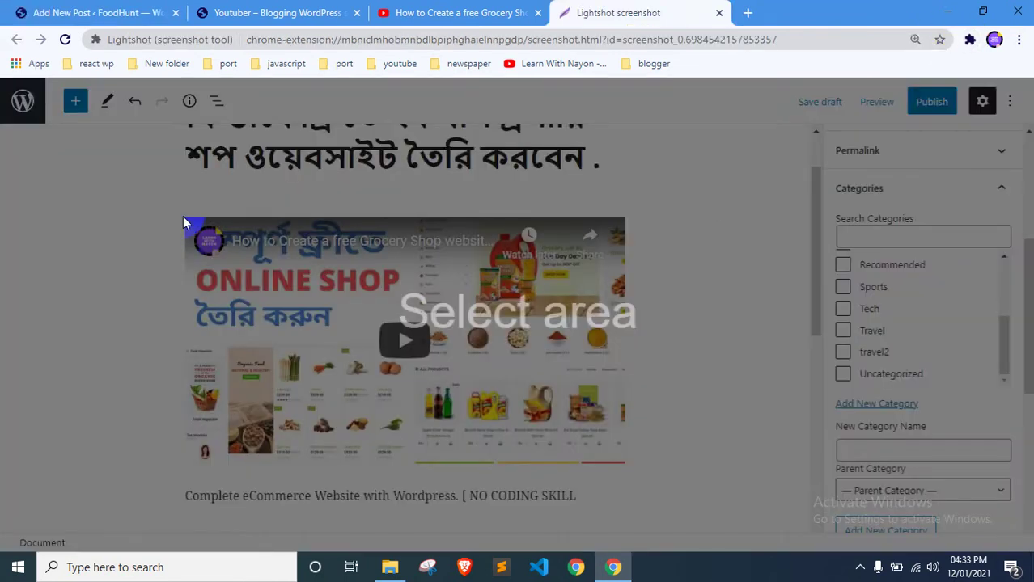
drag(183, 216, 623, 457)
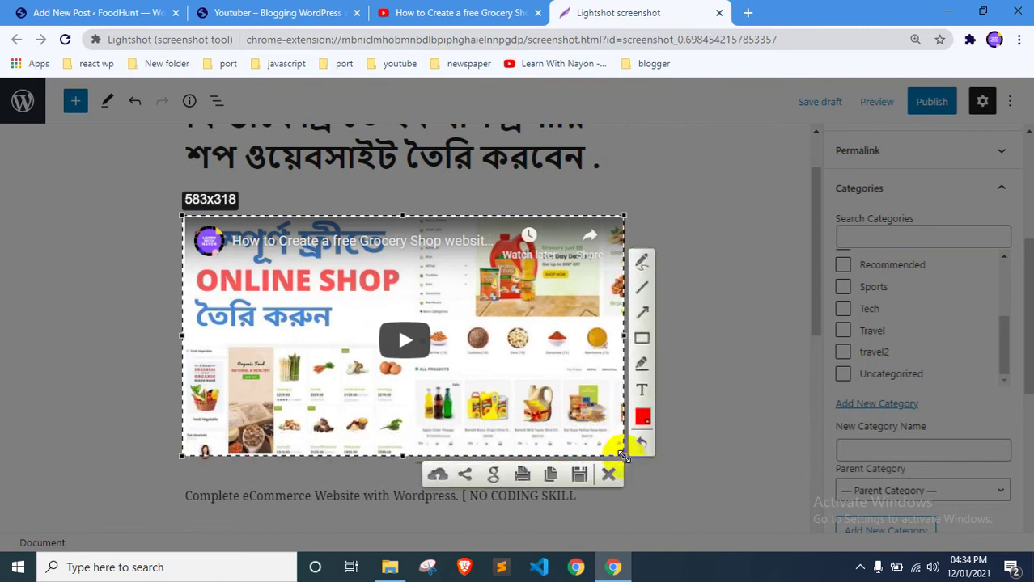
click(574, 469)
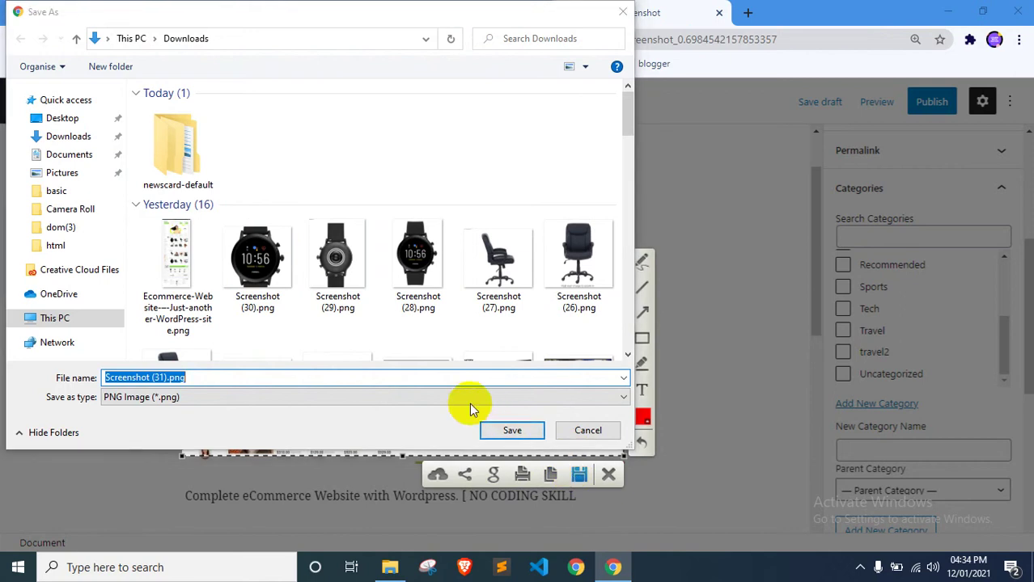
click(515, 433)
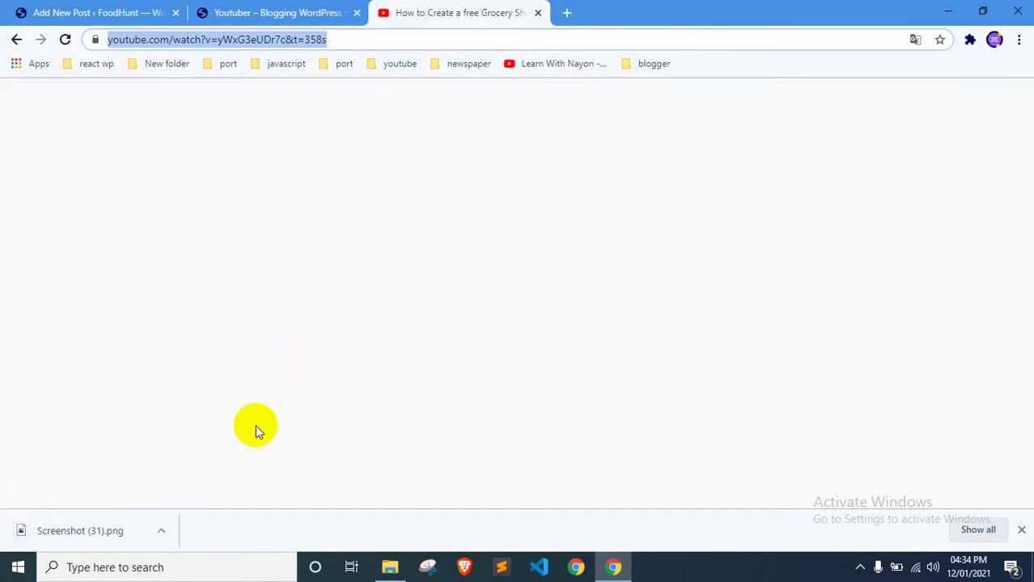
Back in the post editor, upload Screenshot (31).png from Downloads and set it as the post's featured image
key(ctrl+shift+Tab)
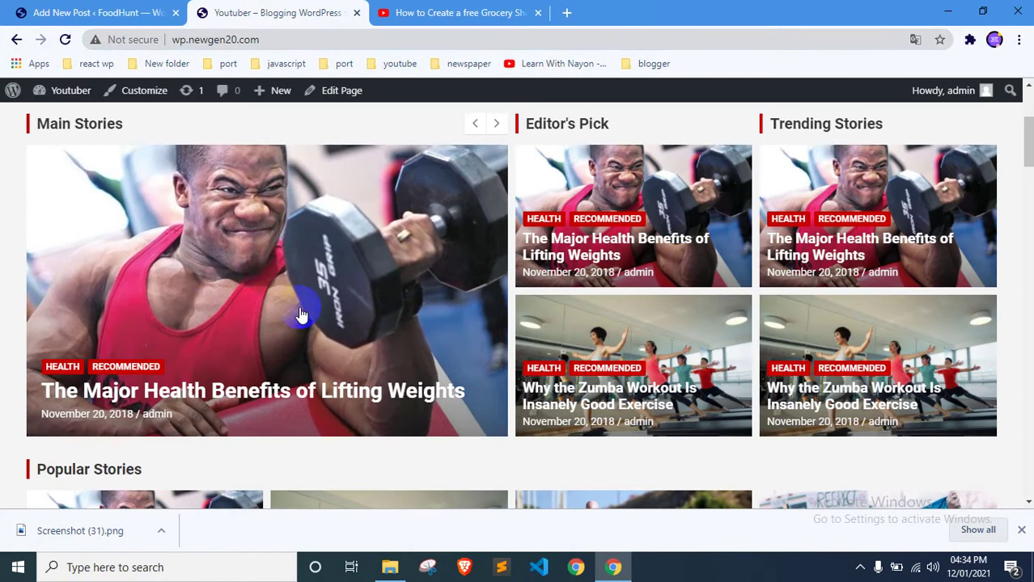
click(414, 9)
click(17, 8)
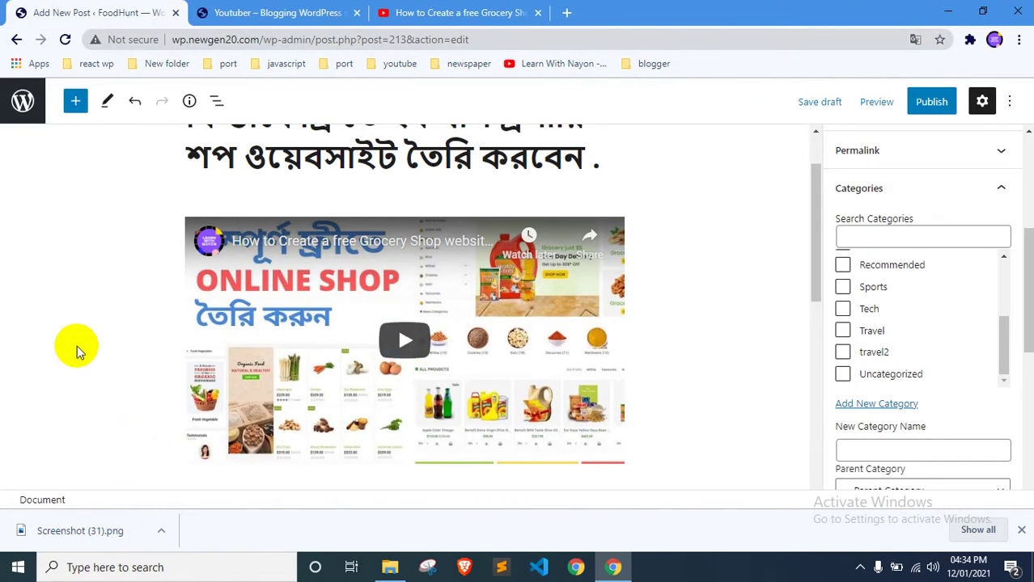
click(233, 10)
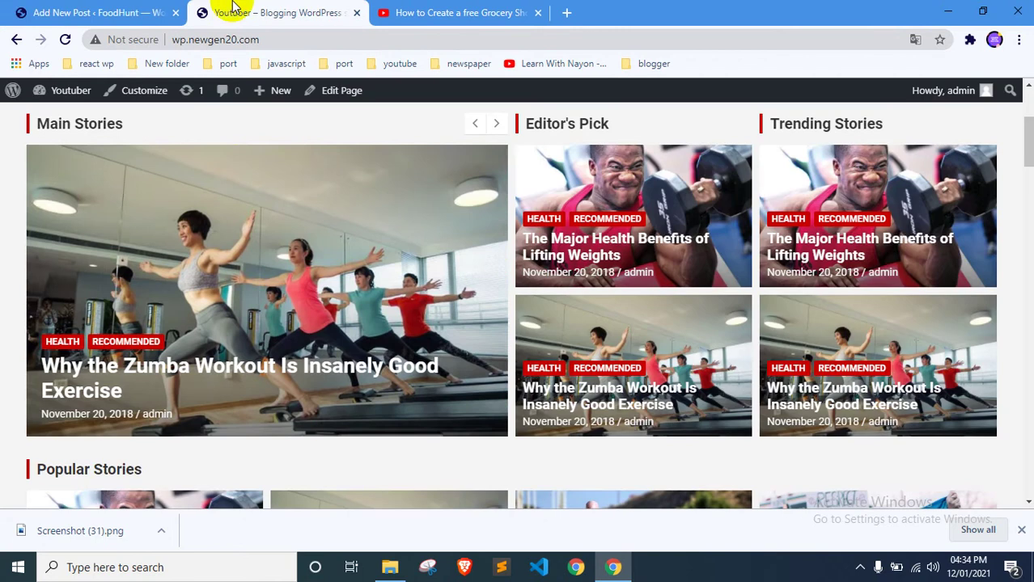
click(96, 9)
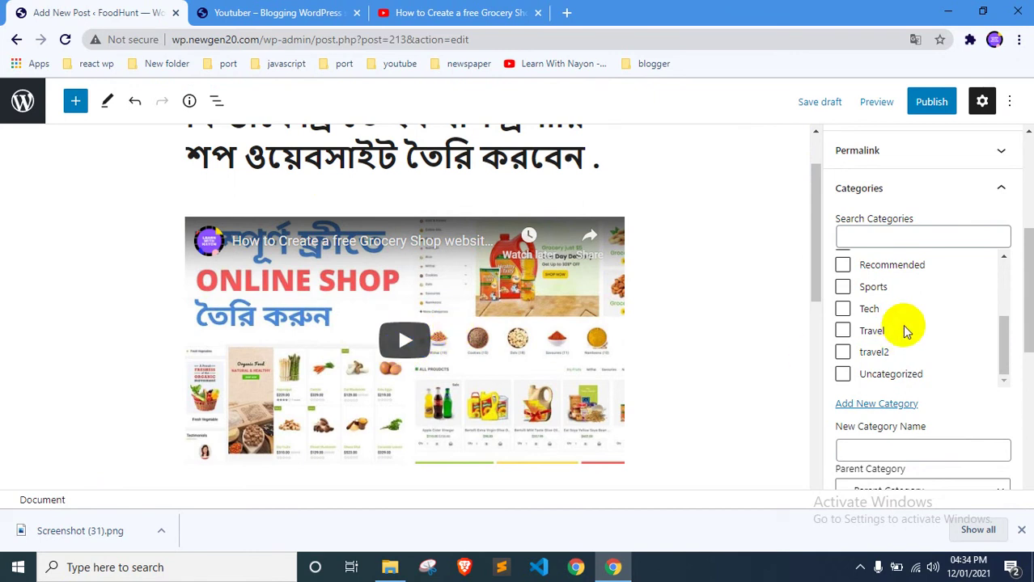
scroll(899, 330, down, 6)
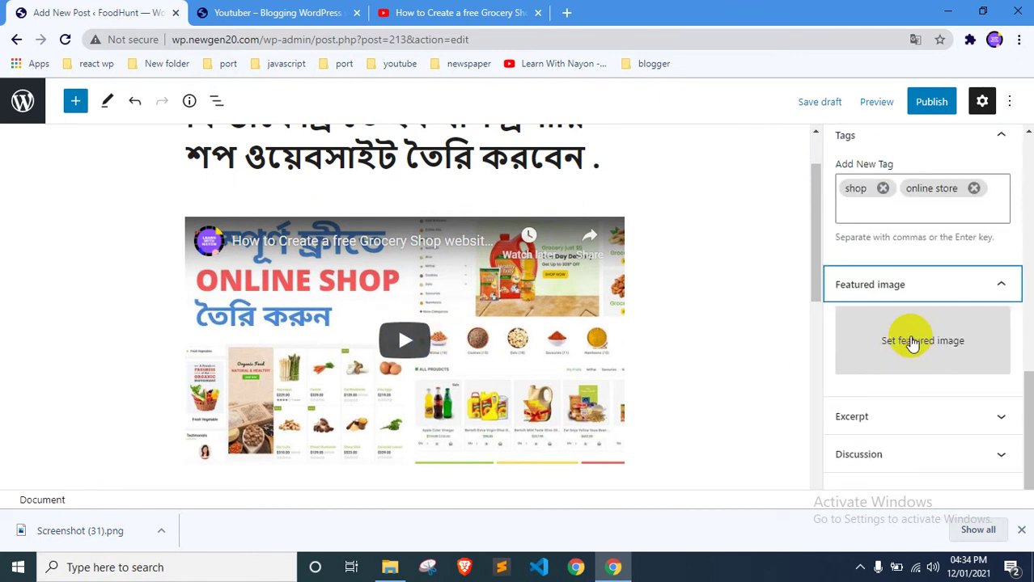
click(926, 343)
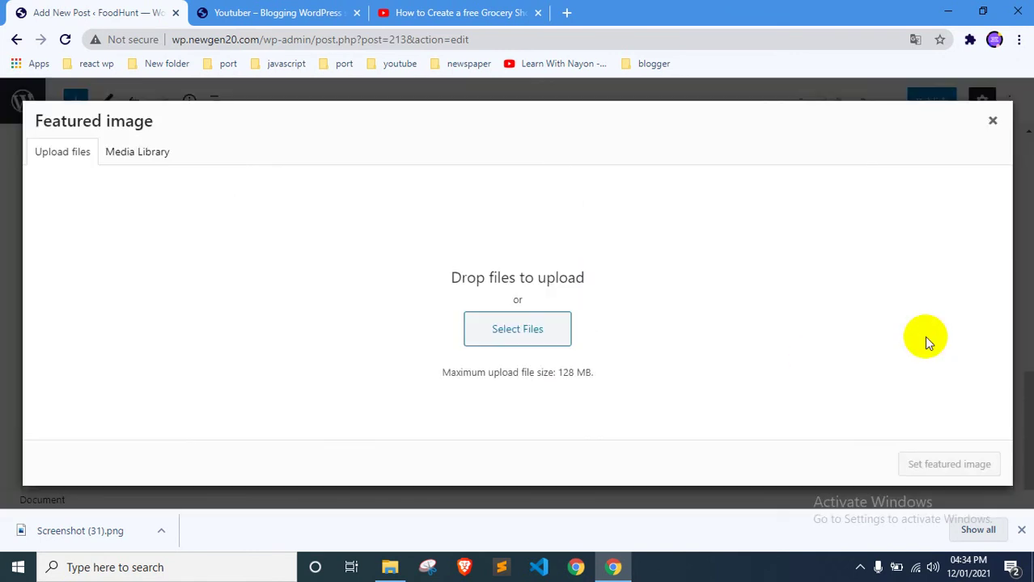
click(503, 335)
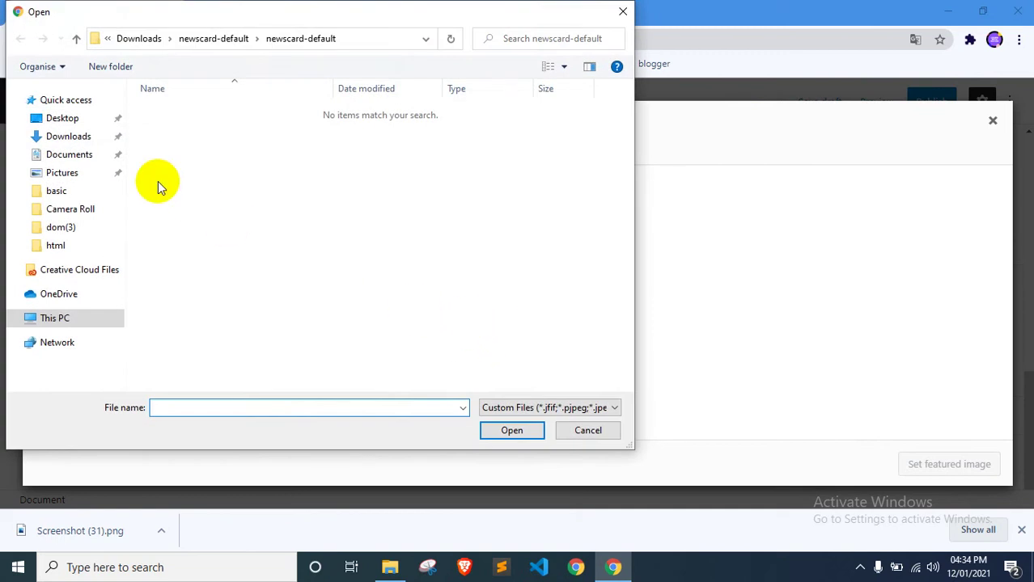
click(71, 137)
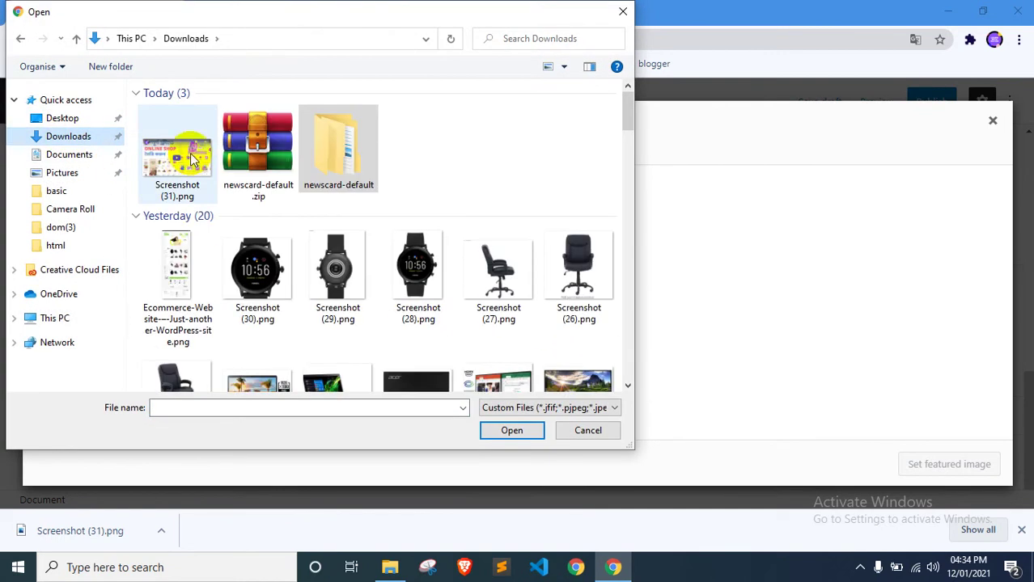
double_click(180, 150)
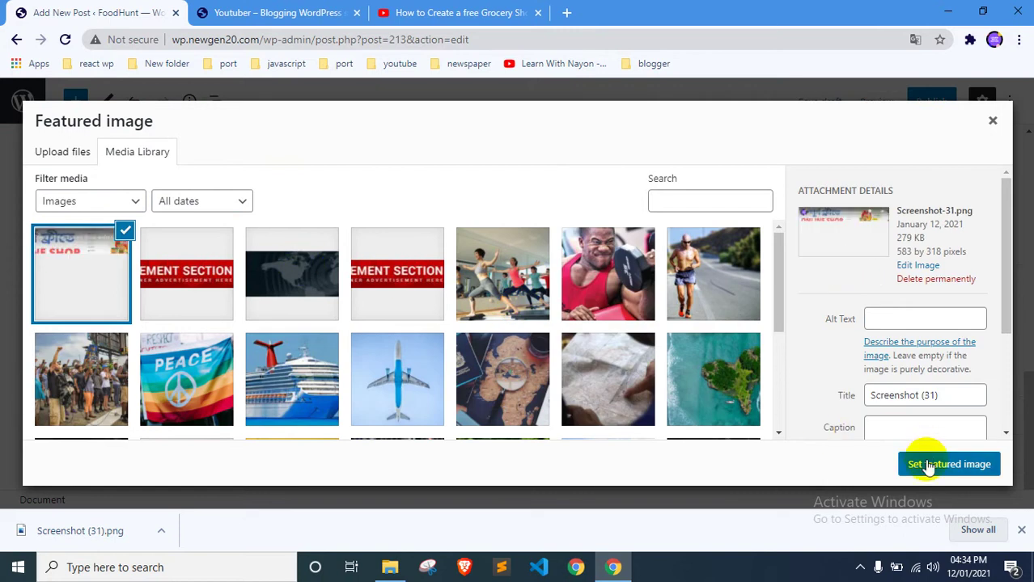
click(928, 466)
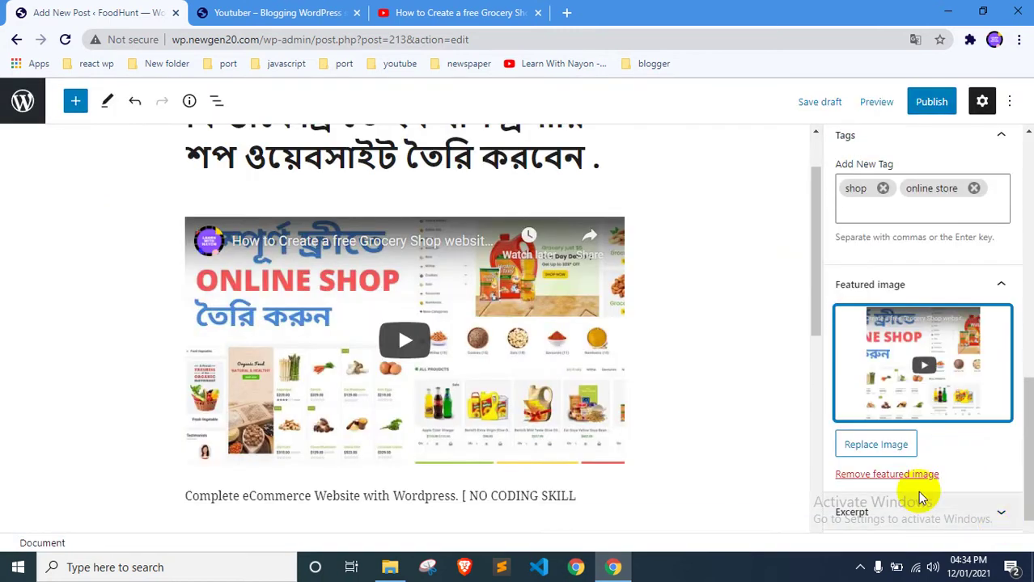
scroll(914, 346, down, 1)
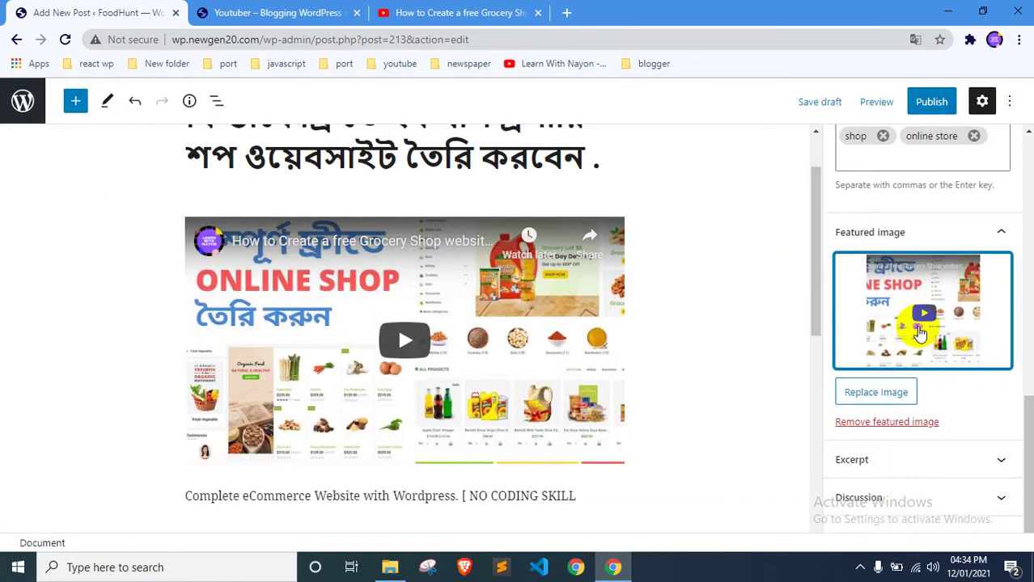
Publish the grocery shop post immediately with public visibility
scroll(915, 335, up, 4)
click(921, 107)
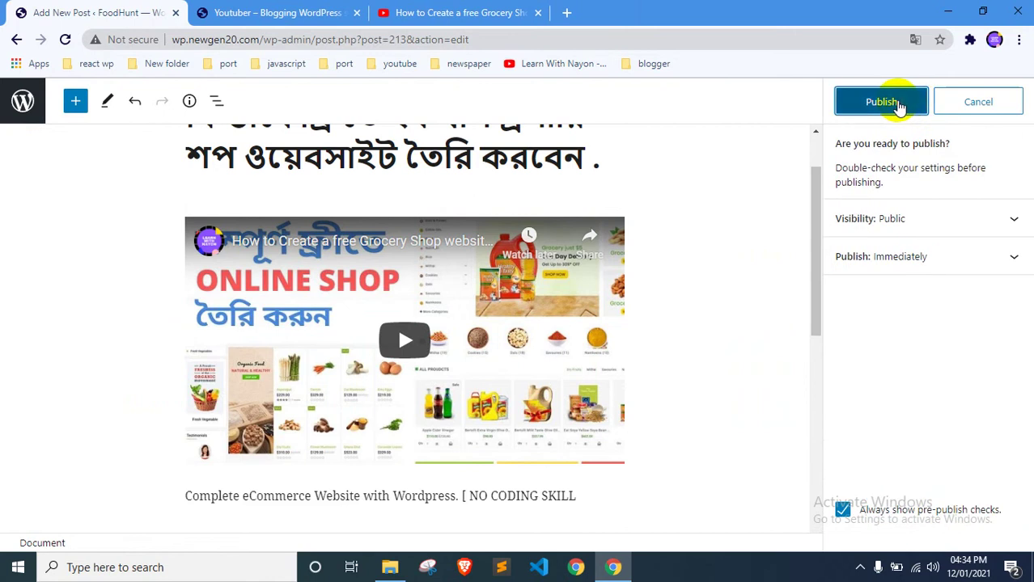
click(900, 108)
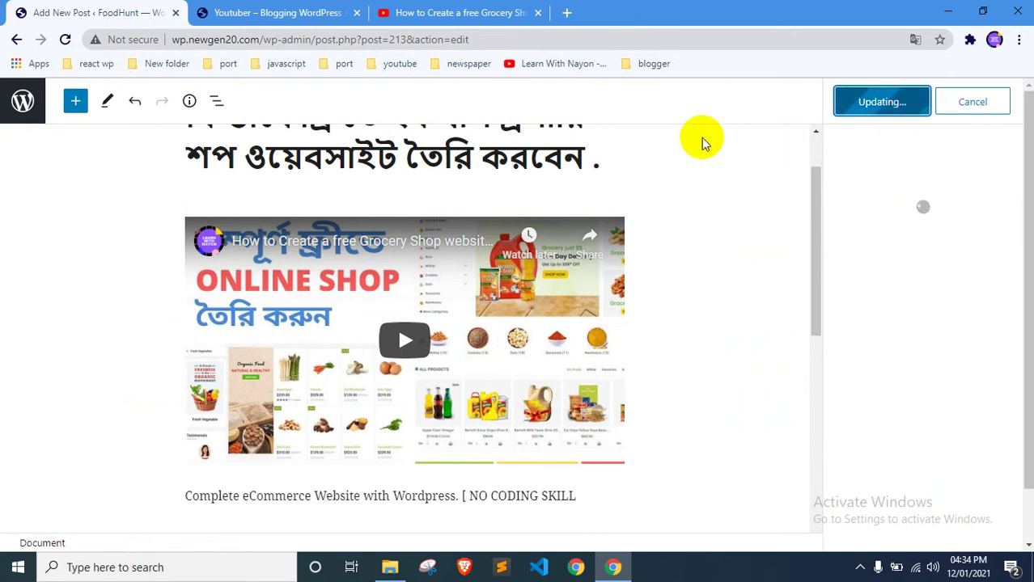
Reload the site's home page and check how the new post appears in the Main Stories and Popular Stories sections
click(295, 9)
right_click(5, 200)
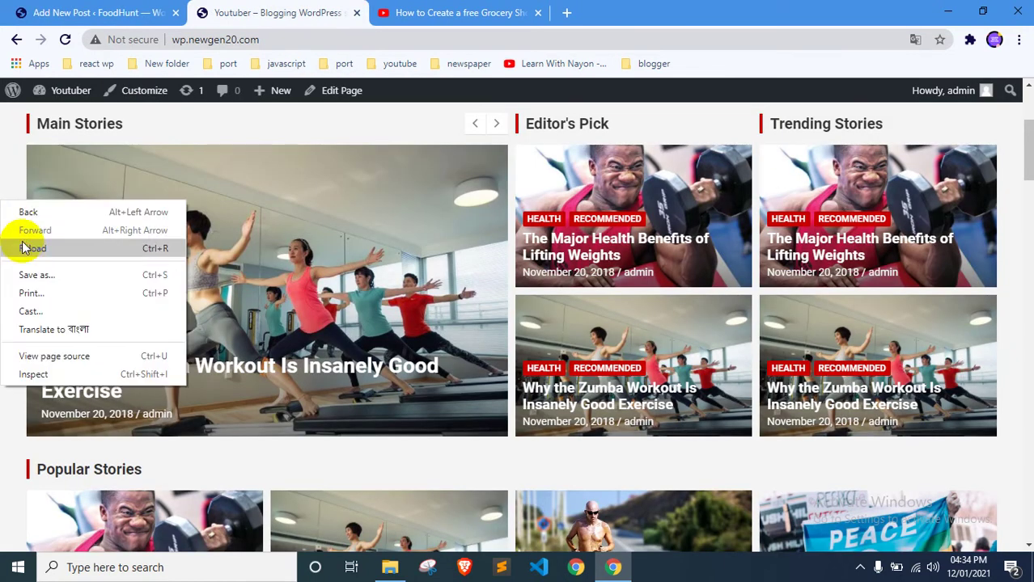
click(25, 248)
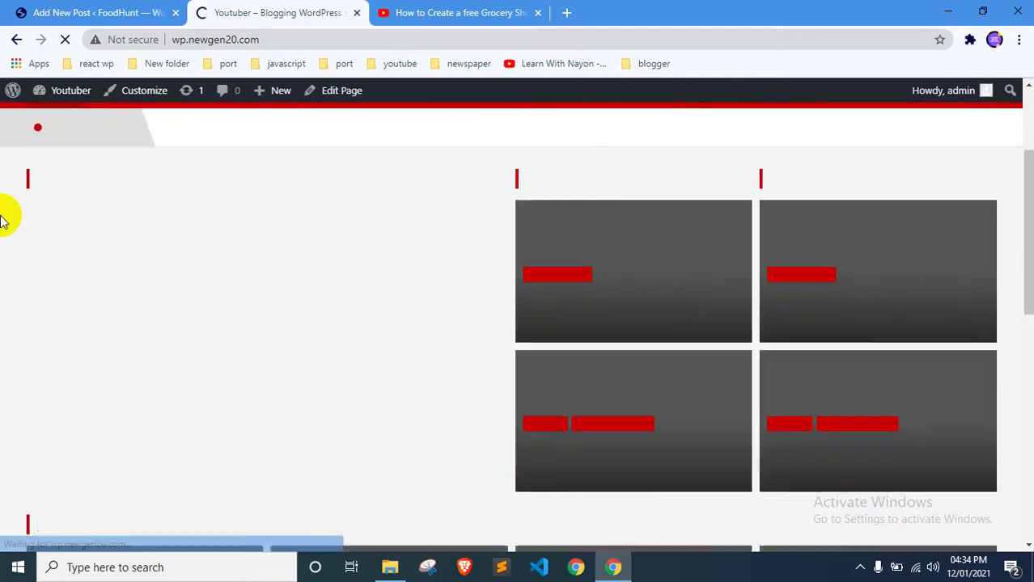
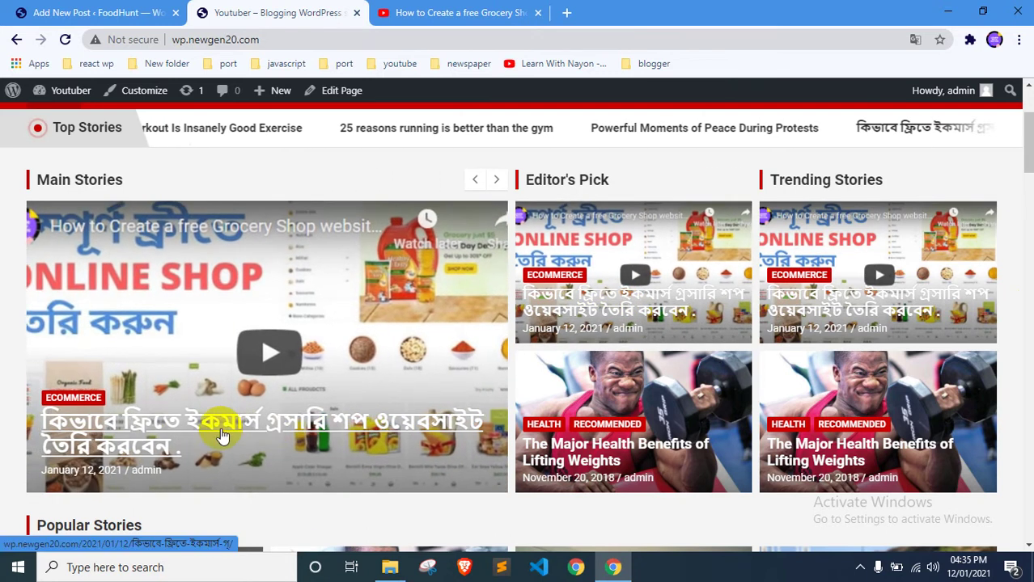
drag(140, 440, 76, 360)
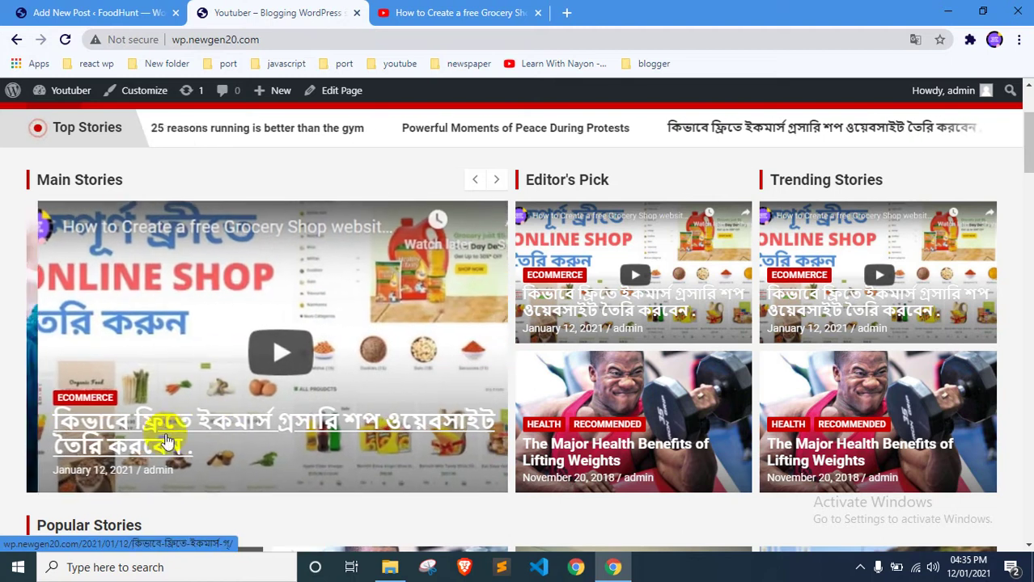
scroll(211, 397, down, 5)
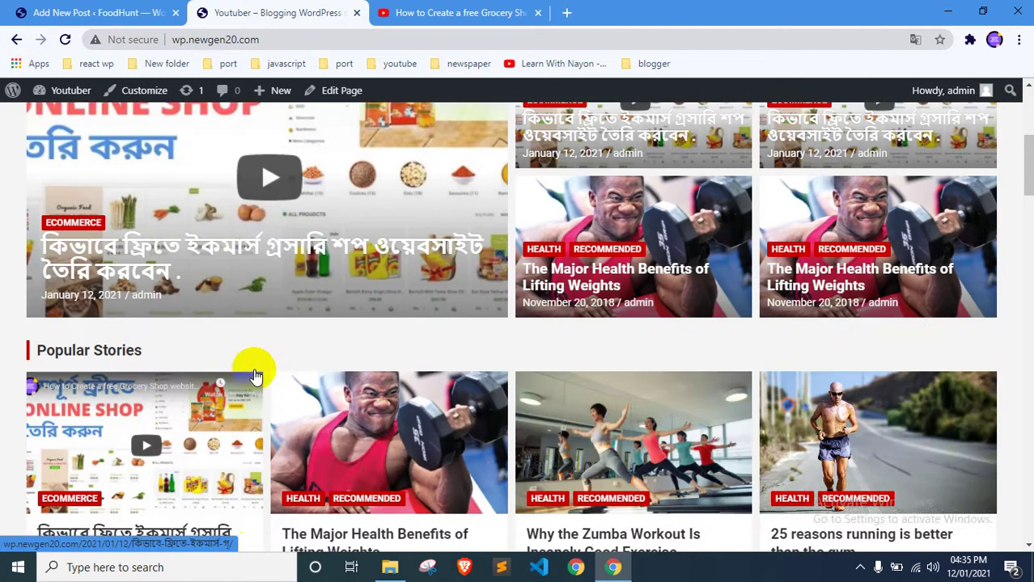
Examine how the grocery shop post appears across the home page's sections, from Main Stories and Popular Stories to Technology, Fashion and Sports
scroll(5, 395, up, 1)
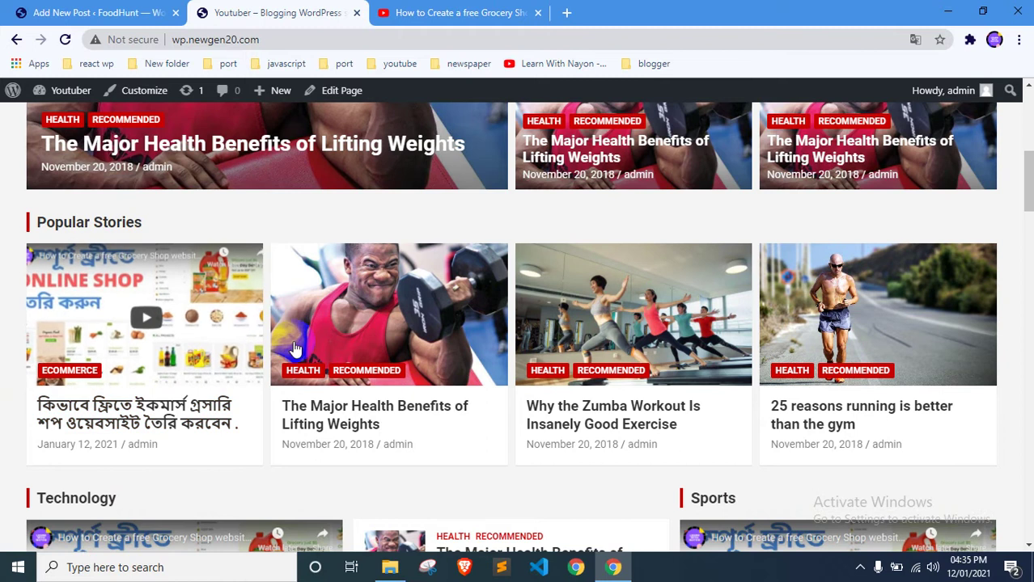
scroll(7, 315, down, 3)
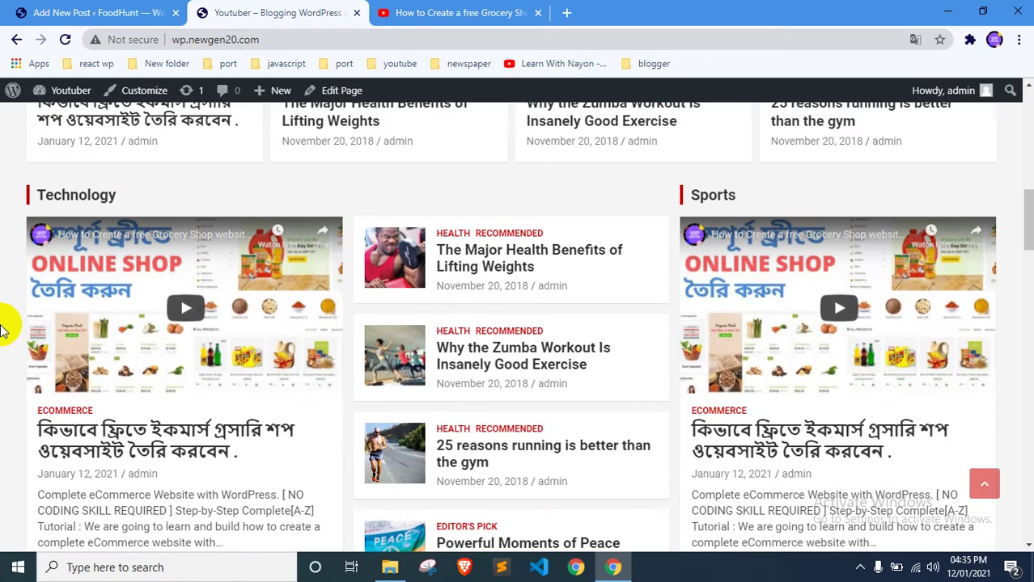
scroll(4, 330, down, 3)
scroll(4, 330, up, 3)
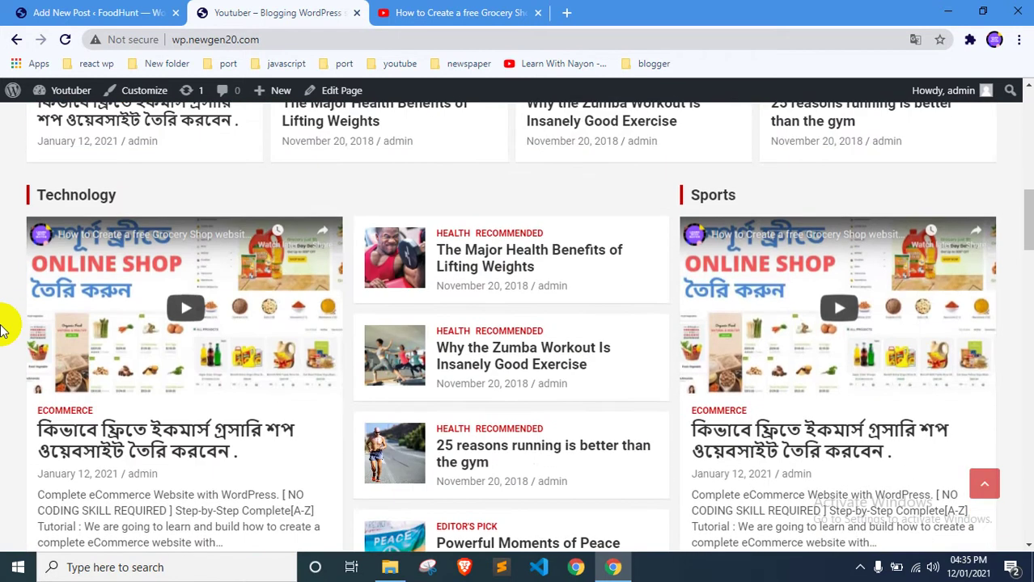
scroll(4, 330, down, 10)
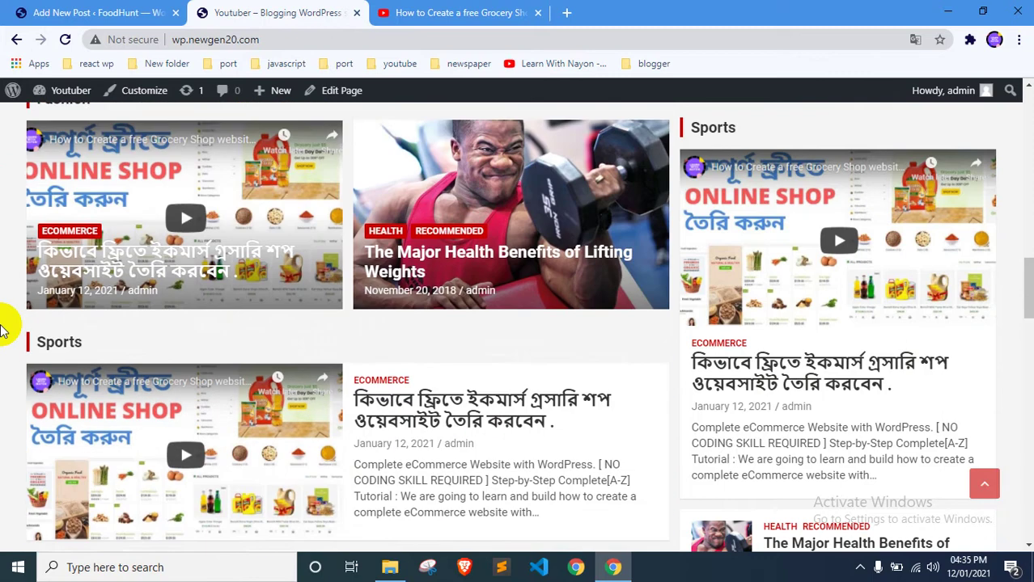
scroll(4, 330, down, 4)
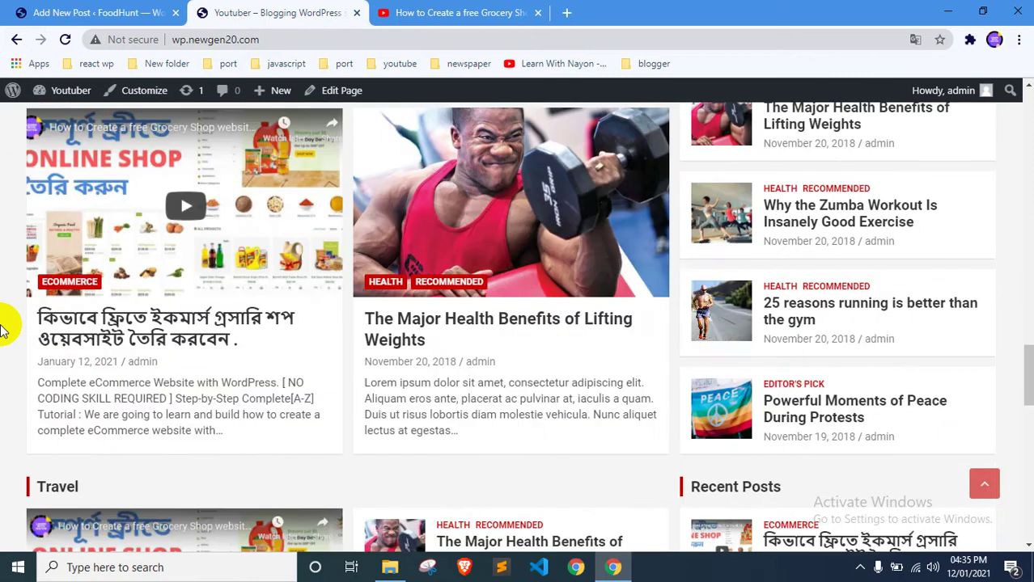
scroll(4, 330, up, 15)
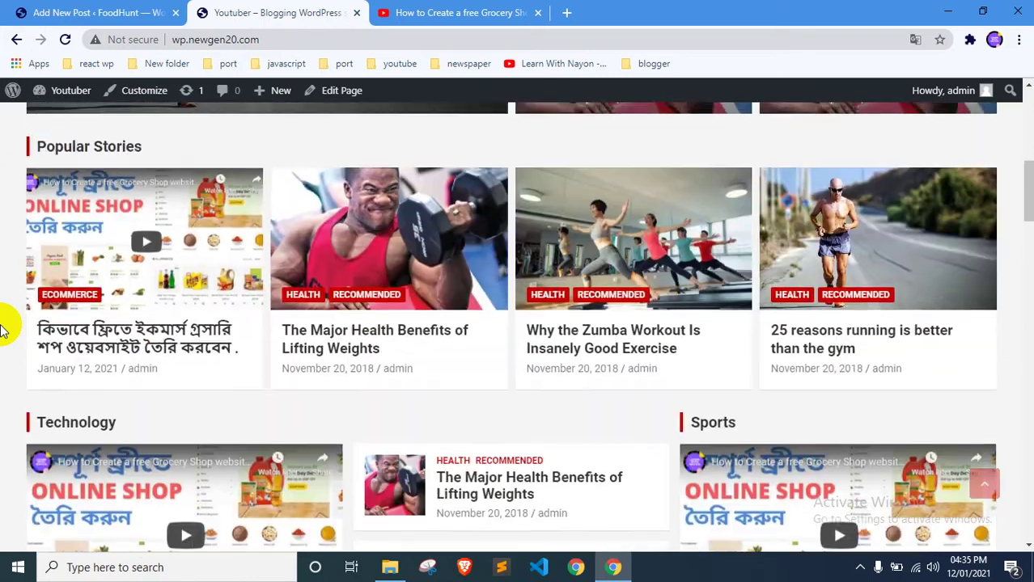
scroll(4, 330, up, 5)
scroll(4, 330, down, 2)
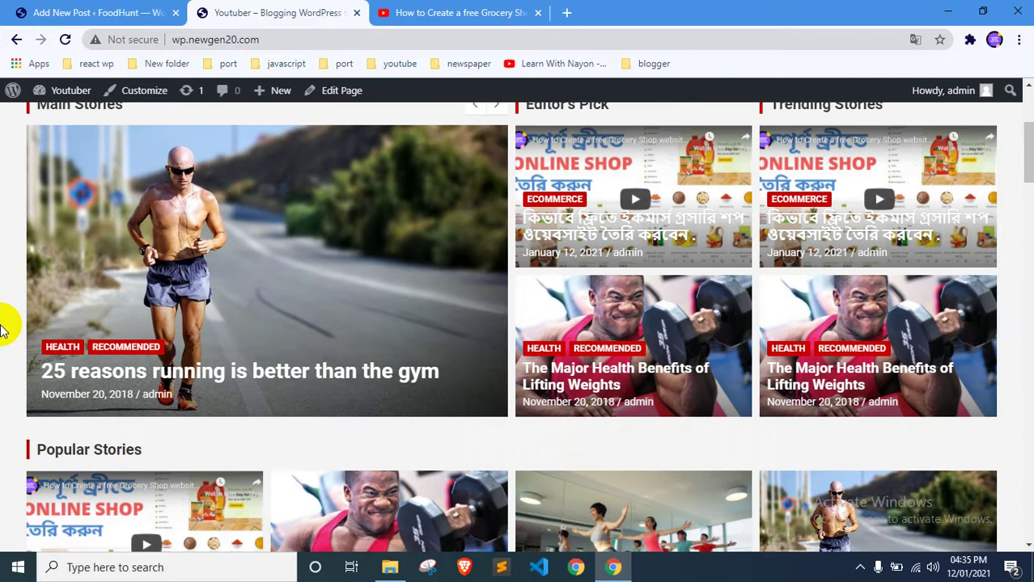
scroll(4, 330, down, 5)
scroll(4, 330, up, 8)
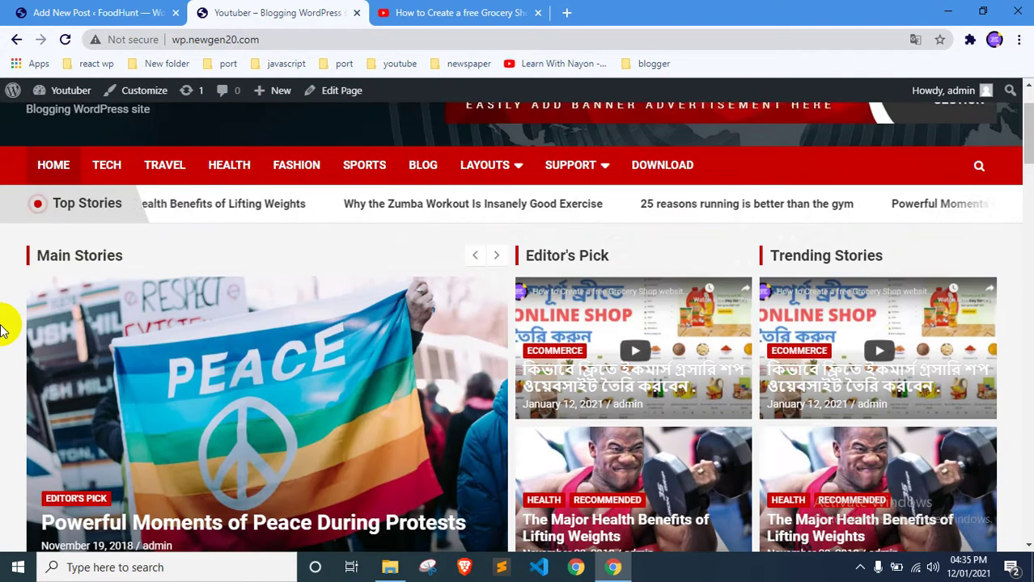
scroll(4, 330, down, 4)
scroll(4, 330, up, 4)
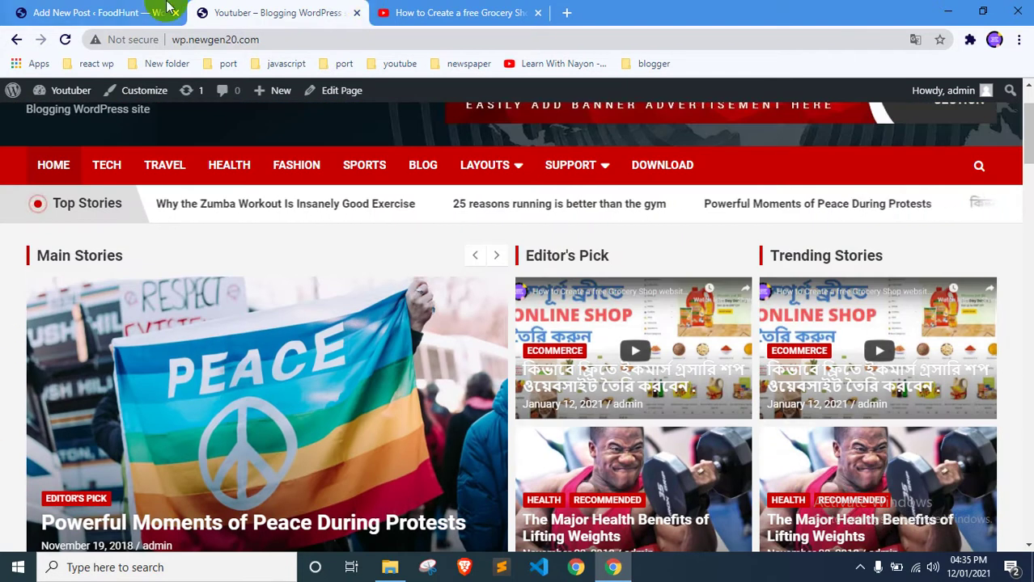
Return to the WordPress admin and start another new post
click(167, 8)
click(22, 106)
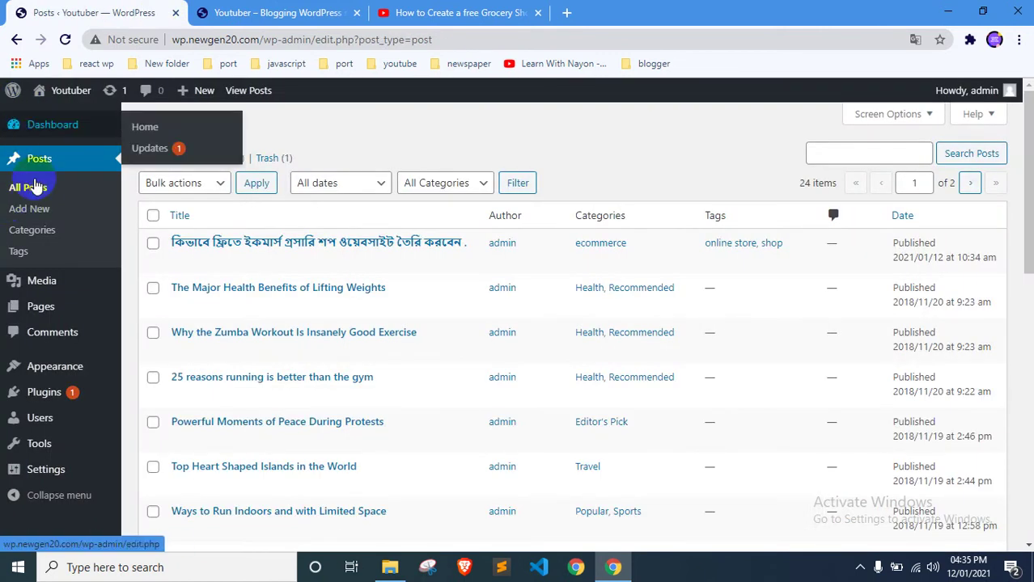
click(37, 211)
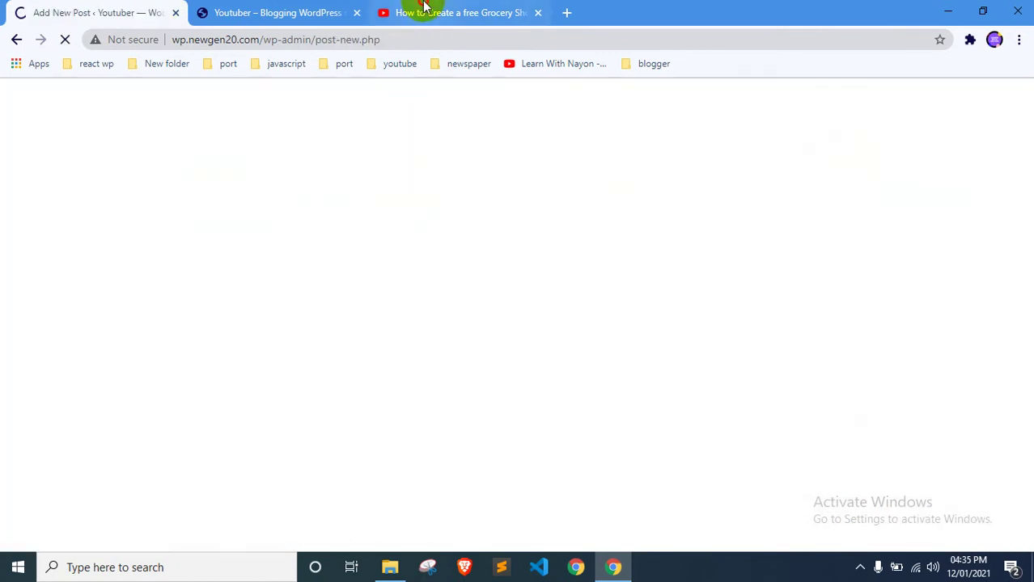
On YouTube, open the bookmarked channel's video "How to Create a free Website For Your Business?" and pause it
click(420, 12)
scroll(4, 337, down, 12)
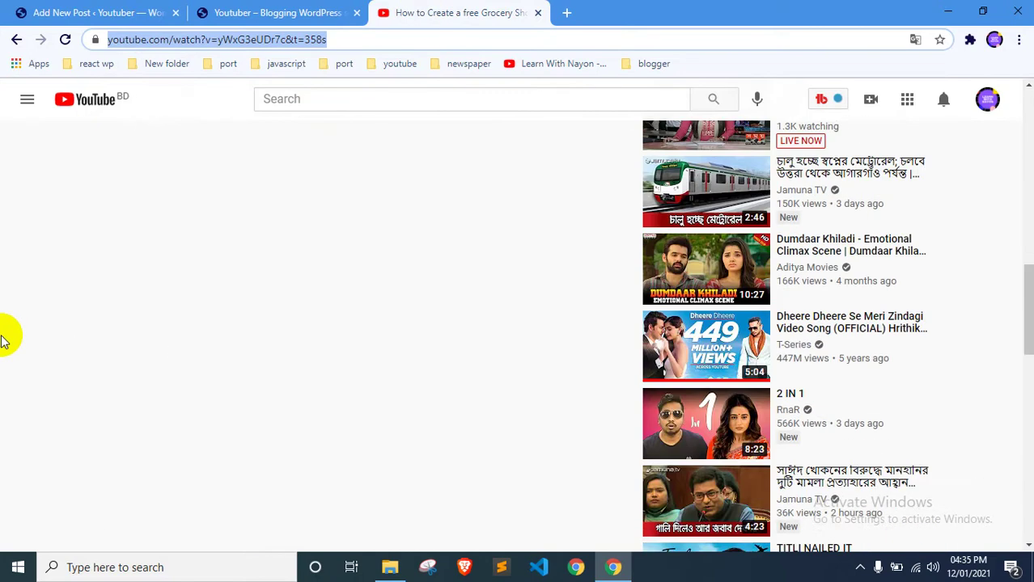
scroll(4, 337, up, 10)
click(534, 64)
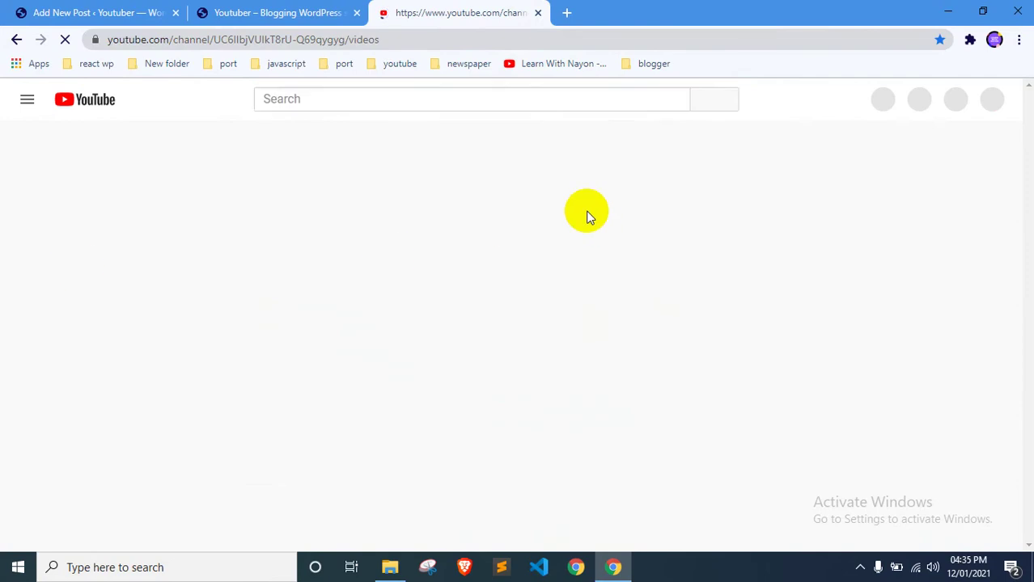
scroll(496, 217, down, 2)
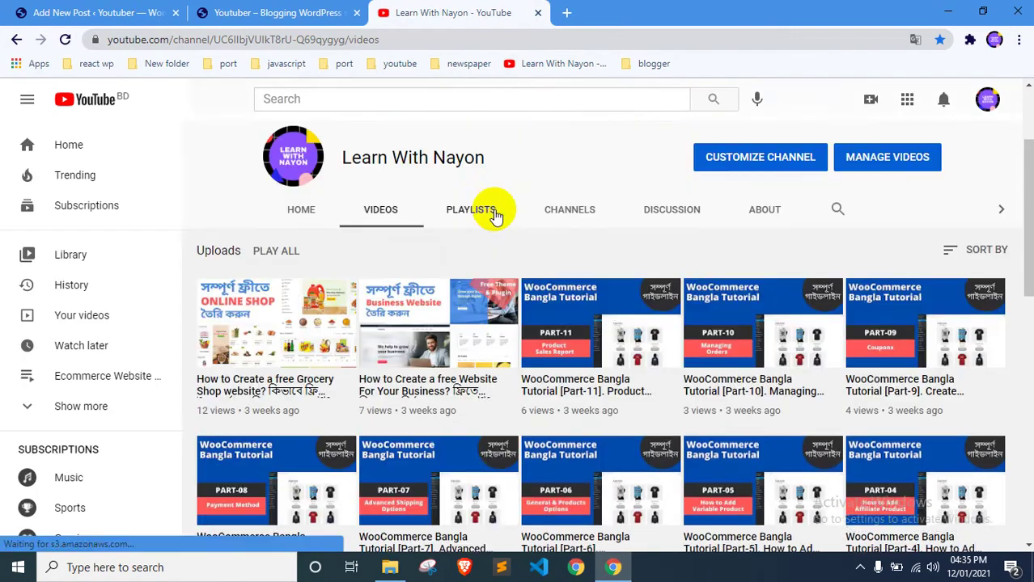
click(421, 383)
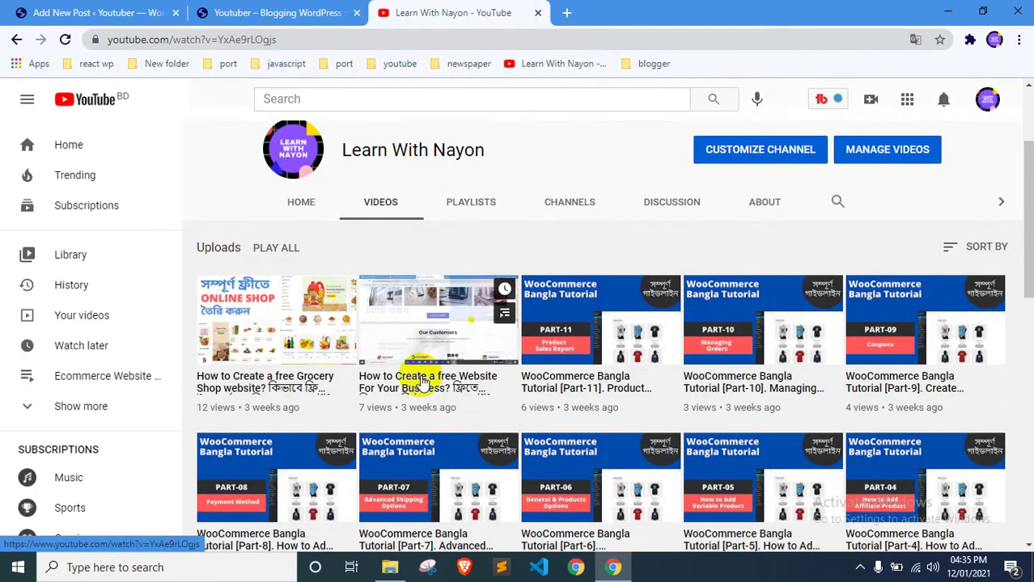
click(239, 225)
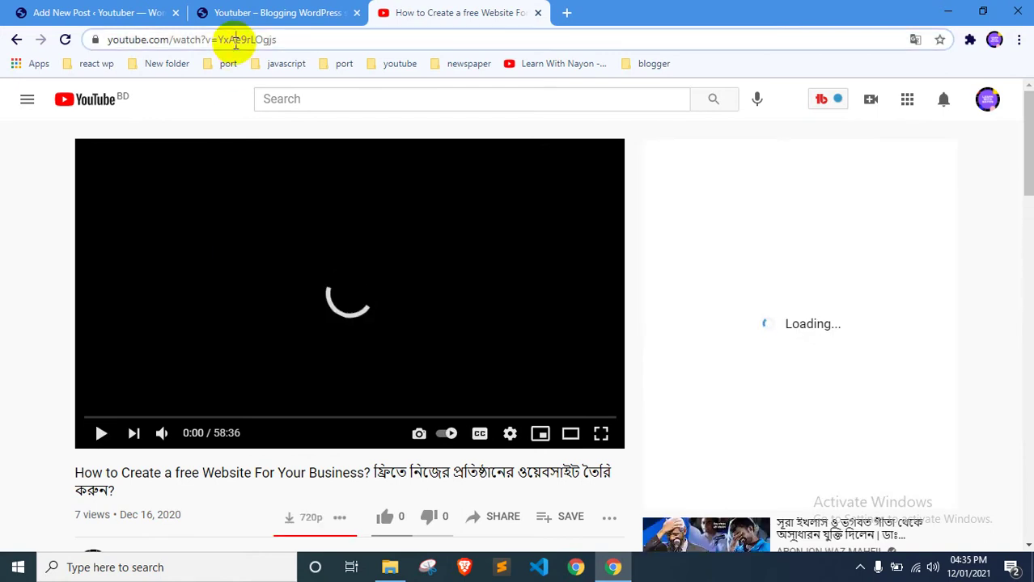
Copy the Bangla part of the video title, "ফ্রিতে নিজের প্রতিষ্ঠানের ওয়েবসাইট তৈরি করুন?", and use it as the new post's title
click(235, 41)
click(393, 486)
double_click(394, 486)
key(ctrl+c)
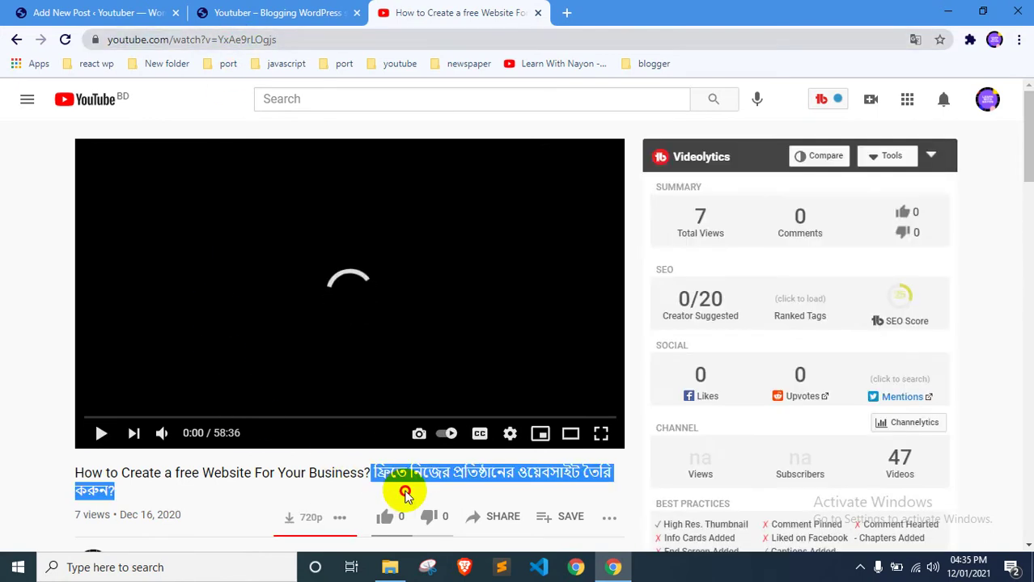
click(10, 8)
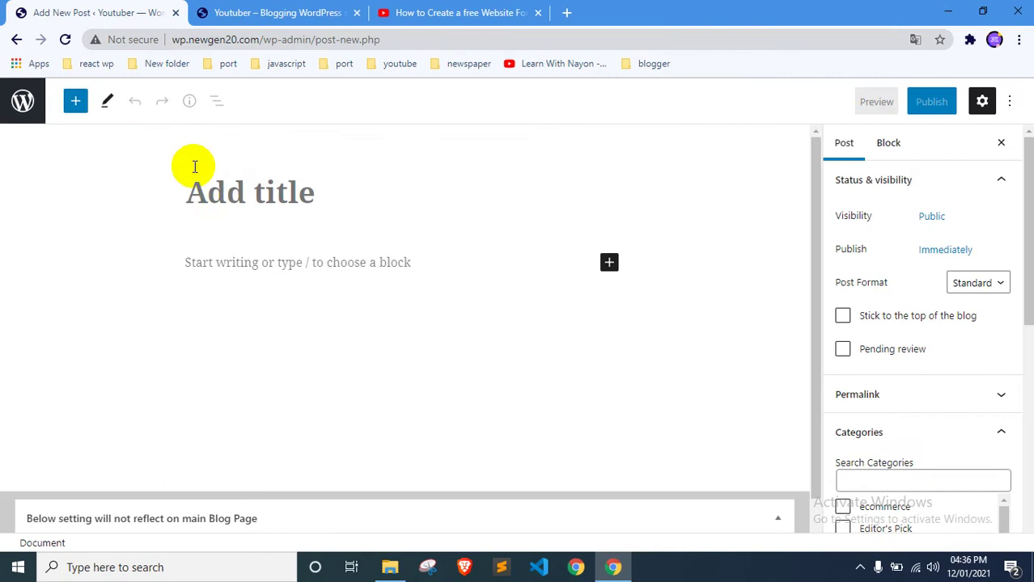
key(ctrl+v)
Copy the business website video's address, youtube.com/watch?v=YxAe9rLOgjs, and embed the video in the post body
click(396, 20)
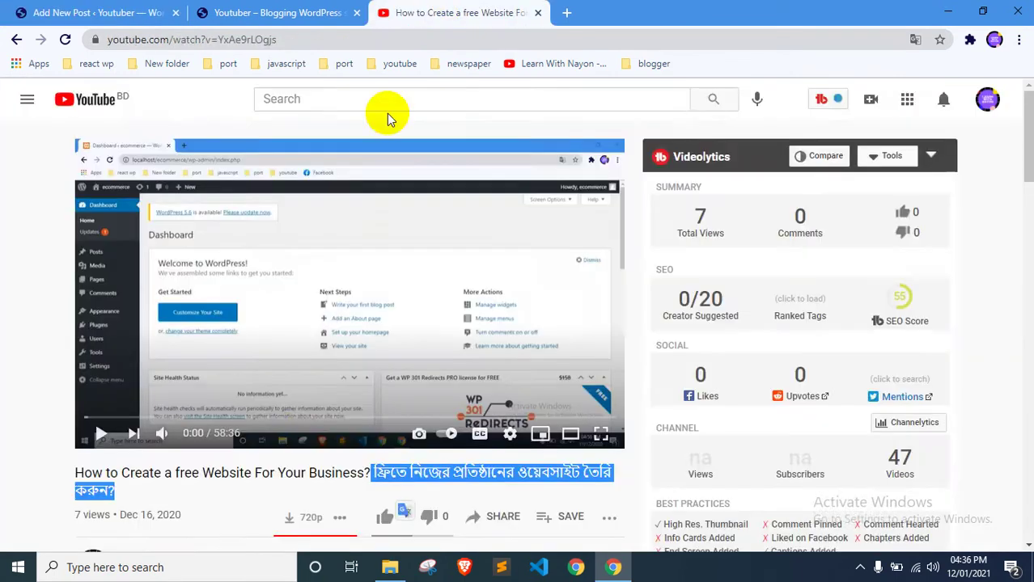
scroll(300, 427, down, 4)
scroll(163, 200, up, 3)
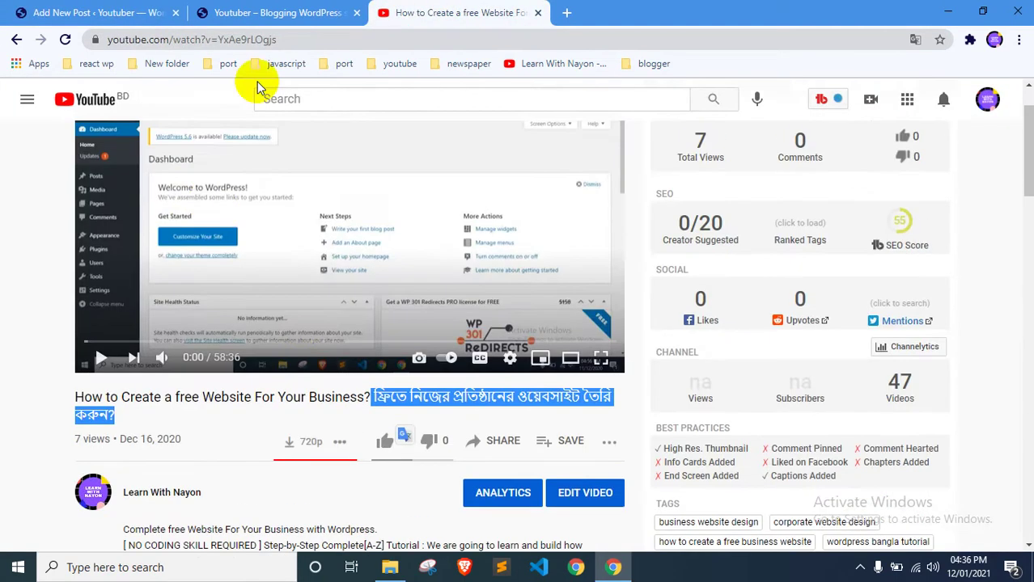
click(260, 40)
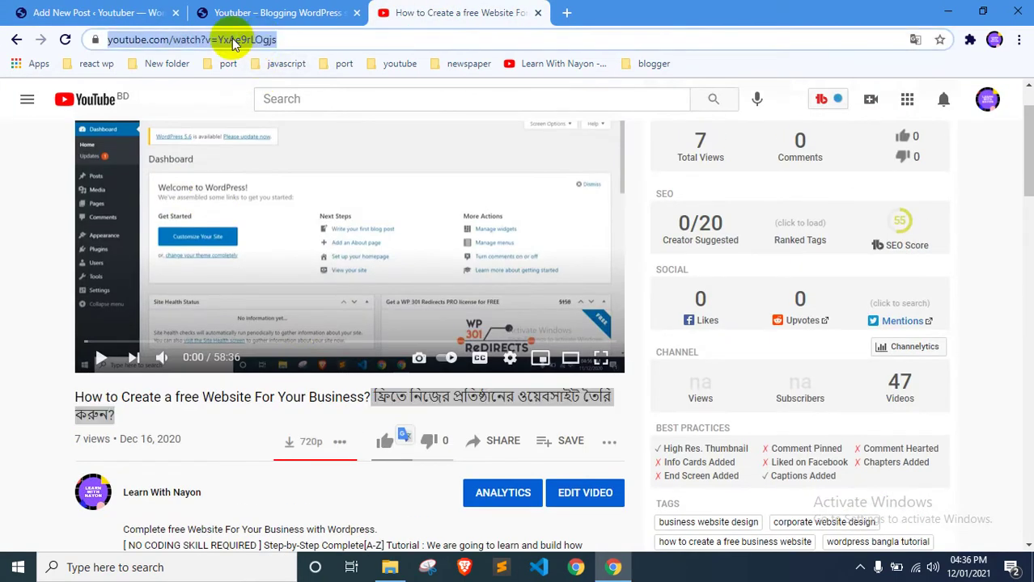
click(101, 13)
click(287, 306)
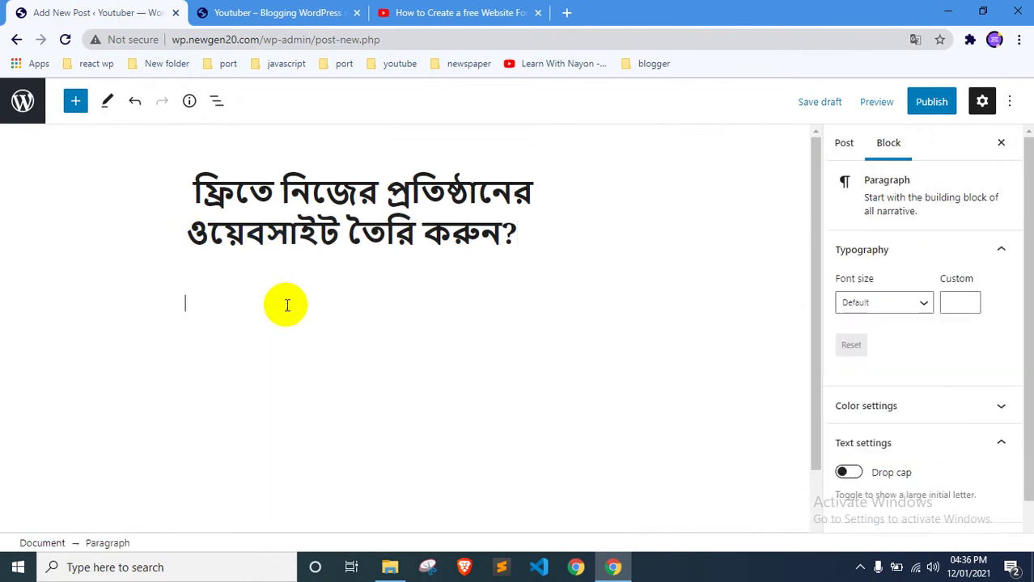
key(ctrl+v)
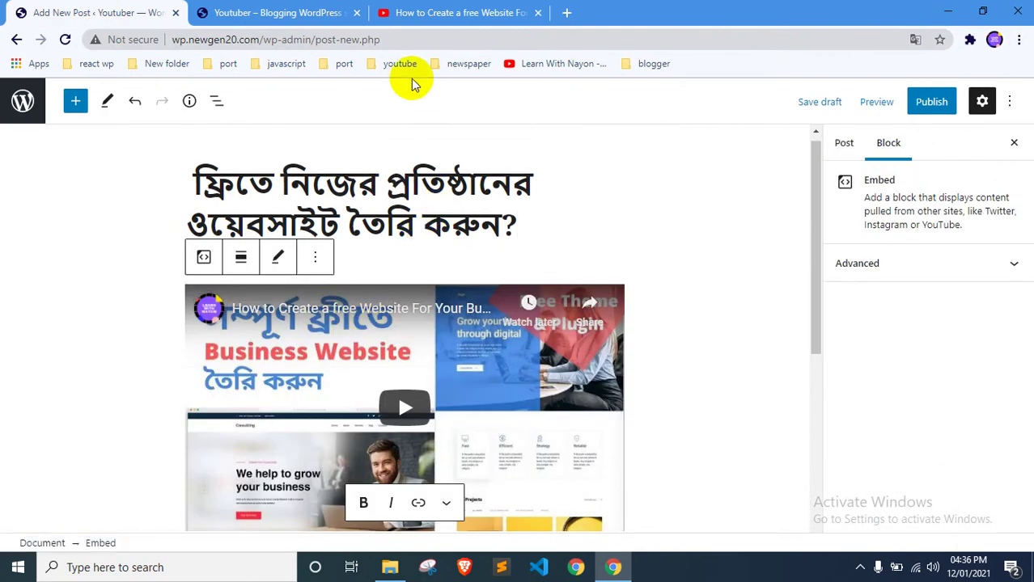
Copy the full expanded description of the business website video from YouTube and paste it as a paragraph below the embedded video
click(456, 13)
scroll(330, 374, down, 3)
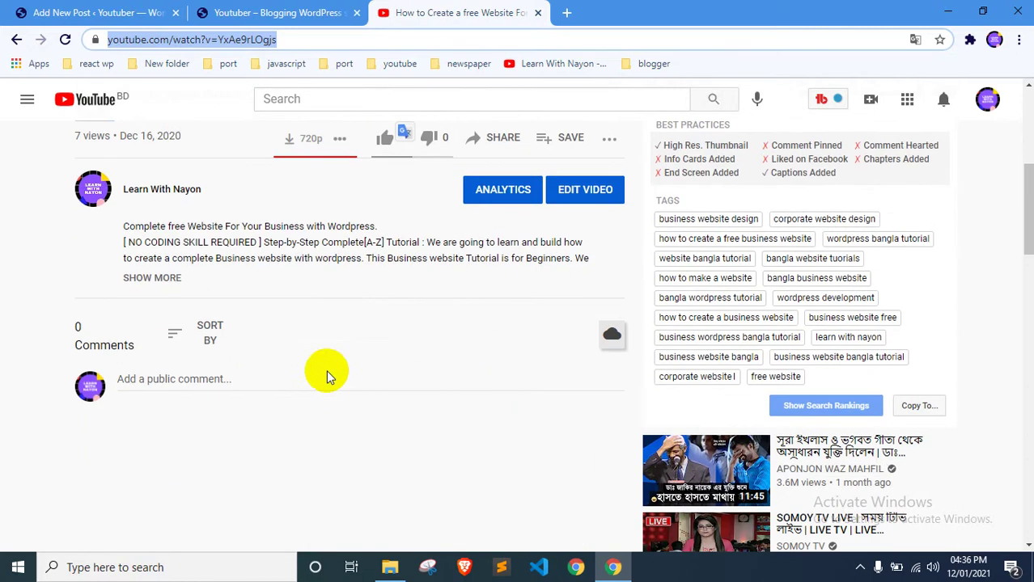
click(168, 278)
drag(124, 234, 375, 352)
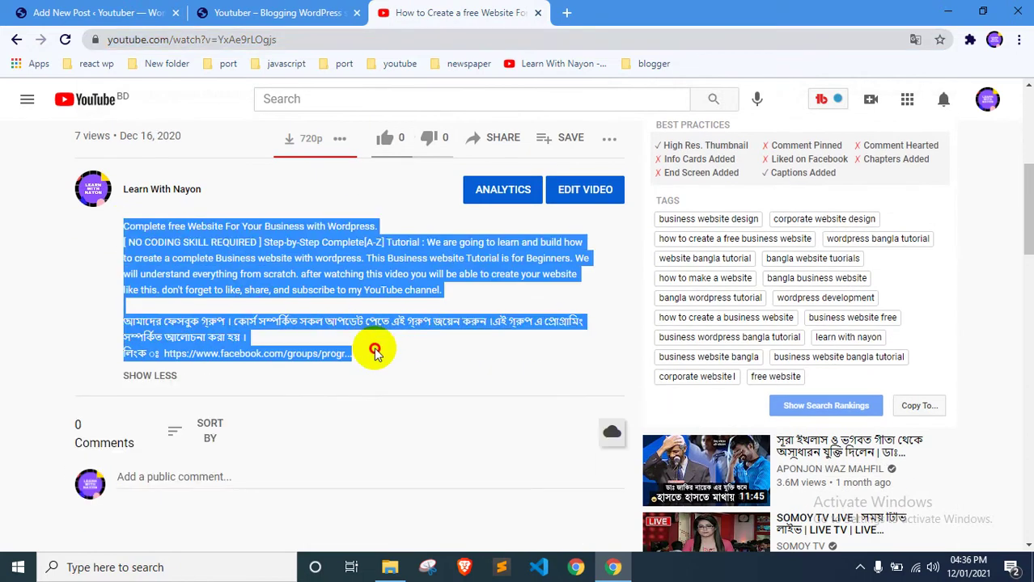
click(97, 13)
scroll(350, 338, down, 4)
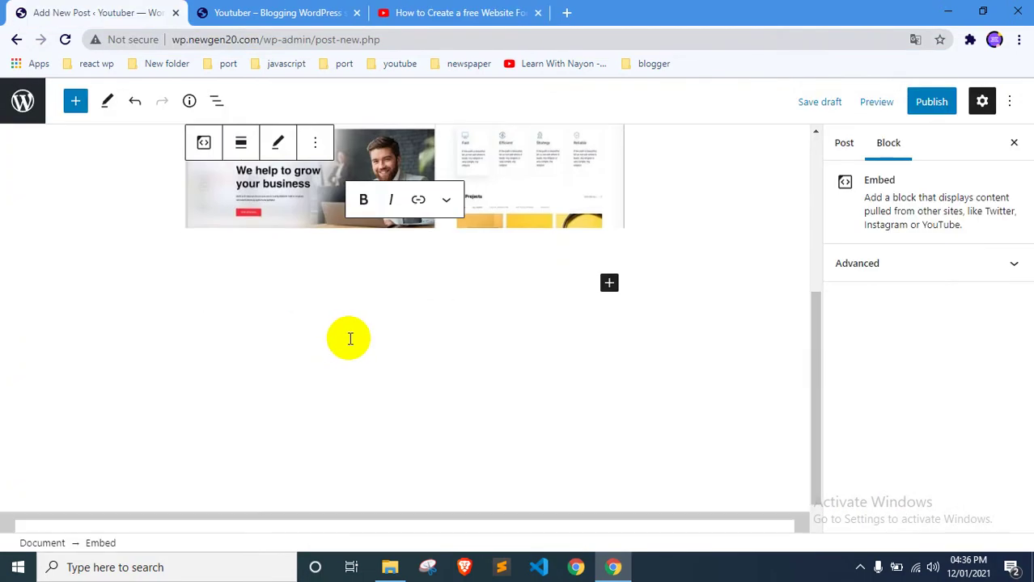
click(485, 314)
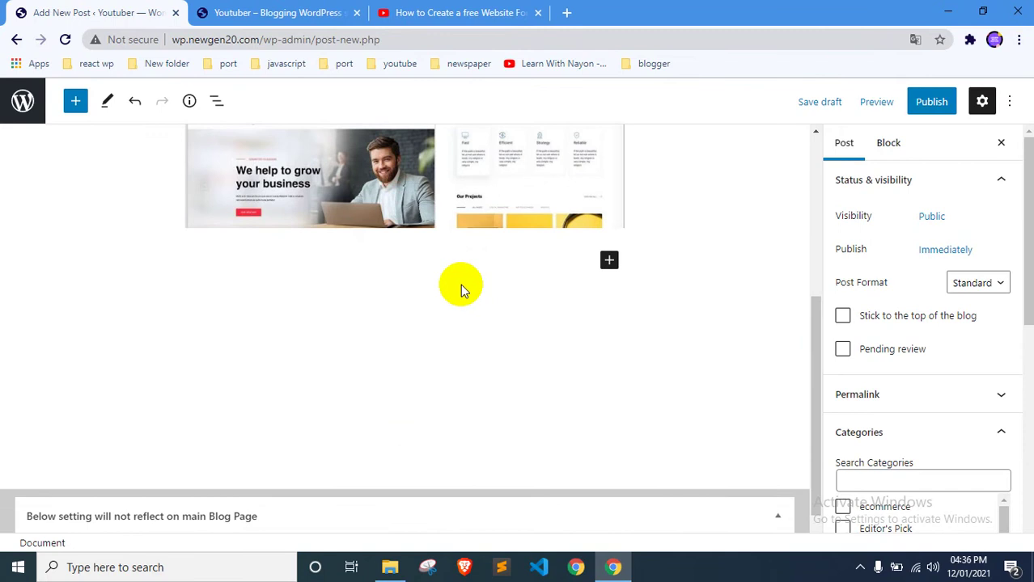
click(525, 268)
key(ctrl+v)
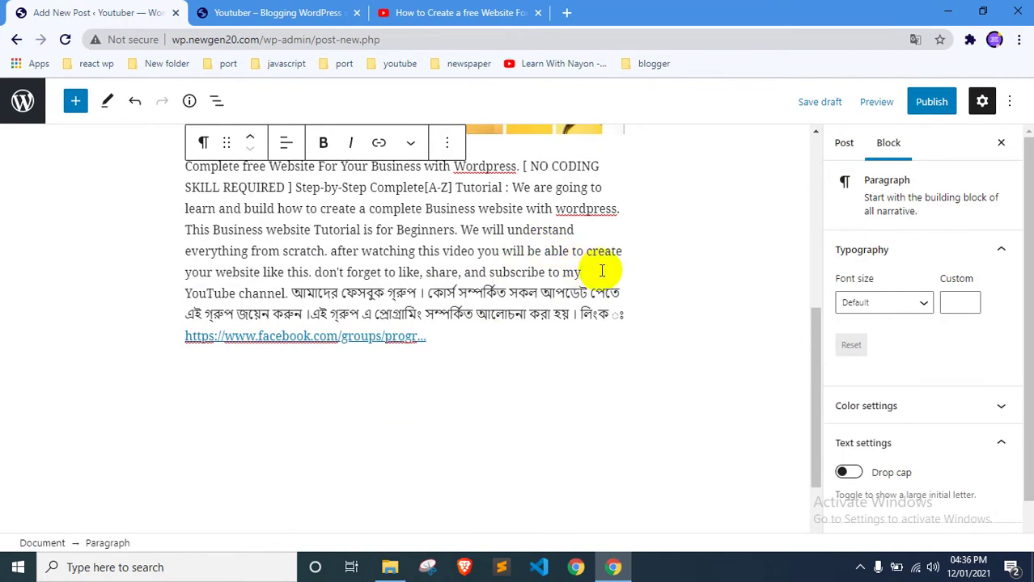
Split the description into three paragraphs, breaking it before "YouTube channel." and before "We are going to learn"
click(602, 271)
key(Return)
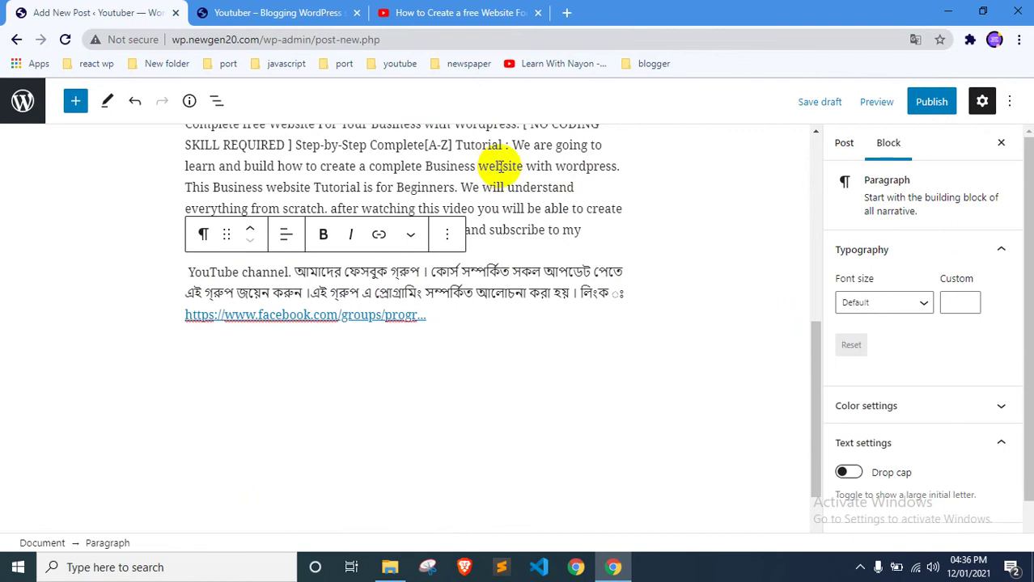
click(508, 145)
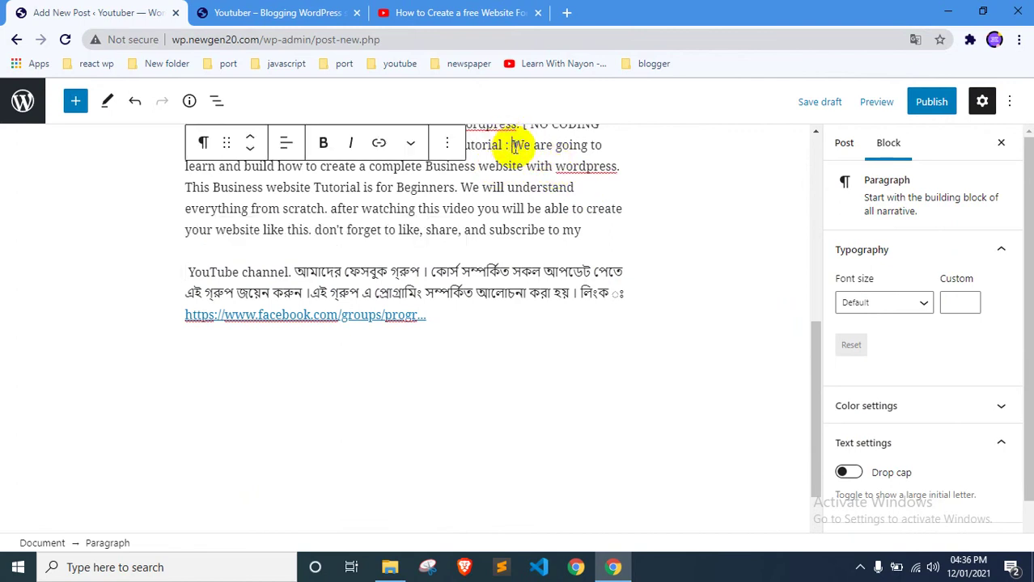
key(Return)
scroll(518, 275, up, 3)
click(551, 336)
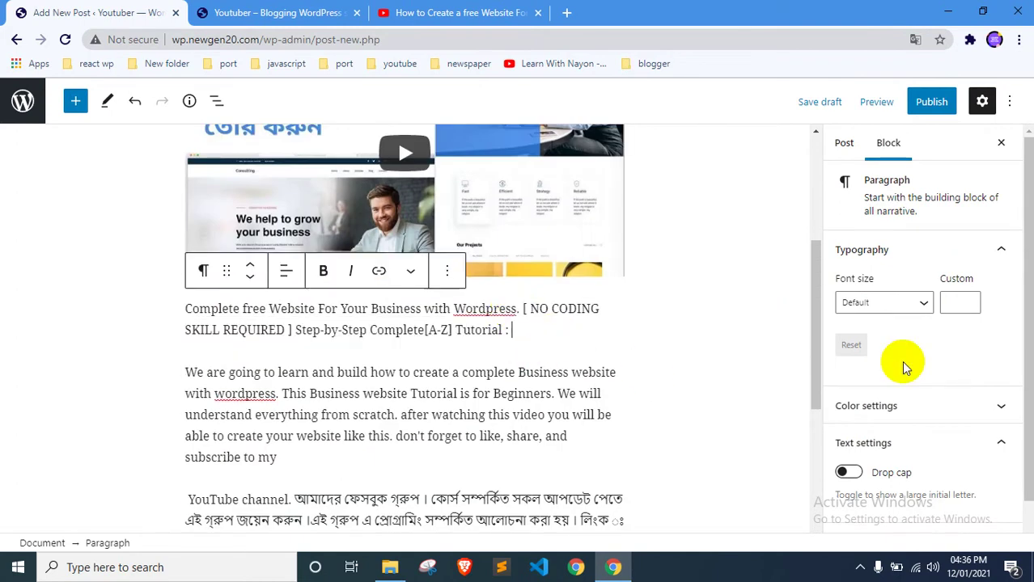
Create a new category named "Business webiste" in the post's settings, leaving it assigned to the post
scroll(750, 341, up, 3)
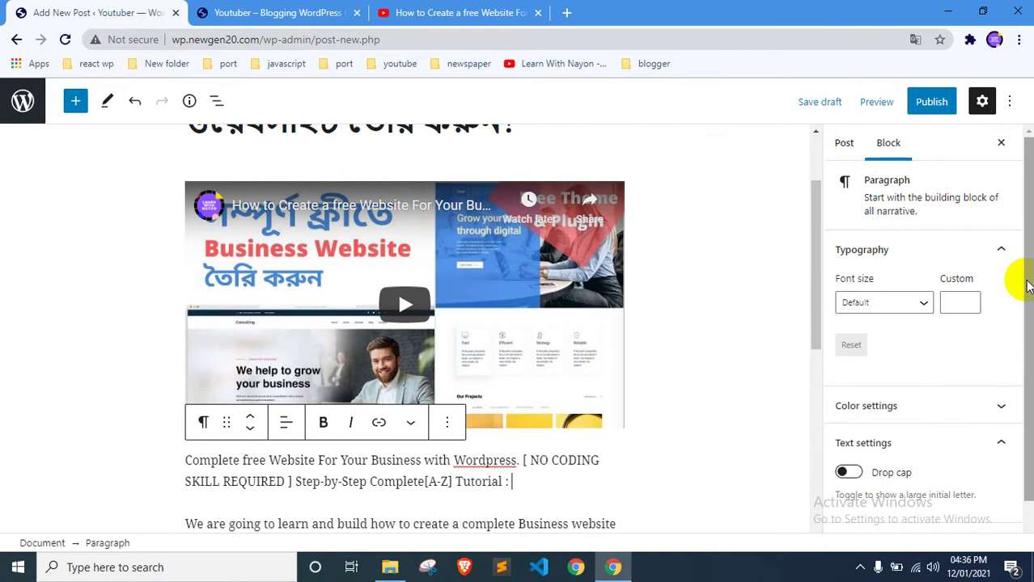
scroll(918, 307, down, 1)
scroll(890, 314, up, 1)
scroll(890, 315, down, 1)
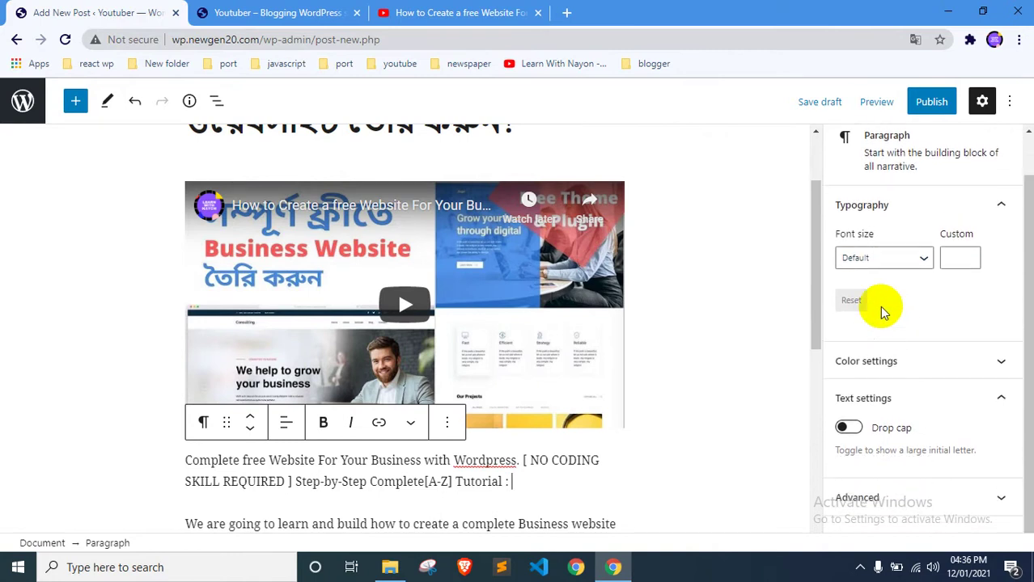
scroll(879, 306, up, 2)
click(842, 154)
scroll(881, 316, down, 4)
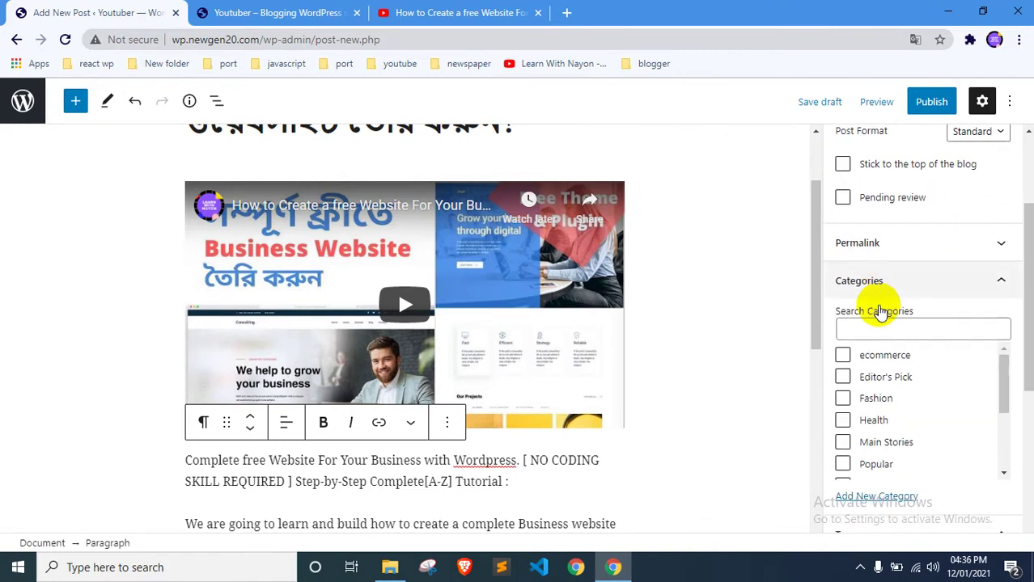
click(887, 345)
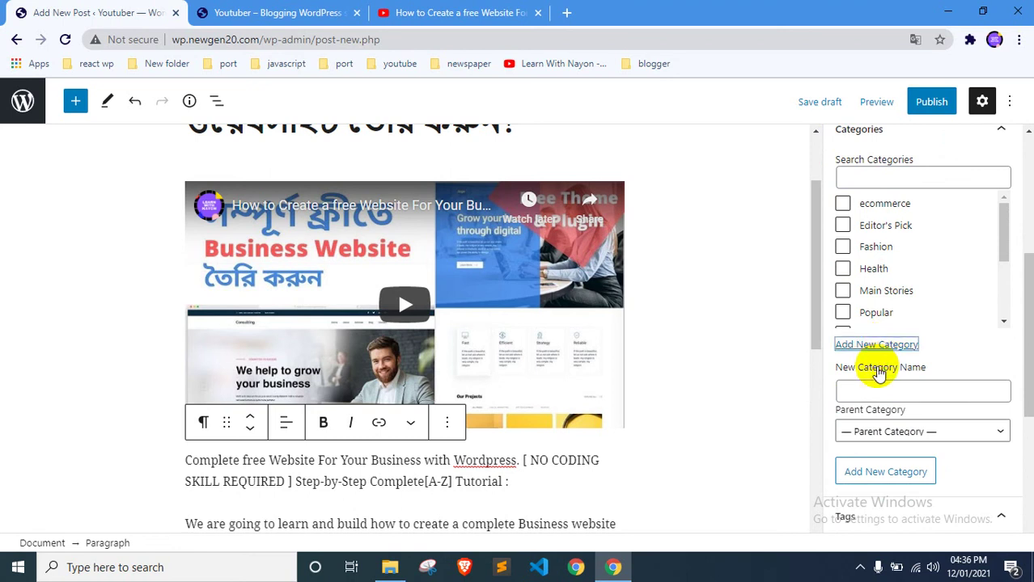
click(876, 389)
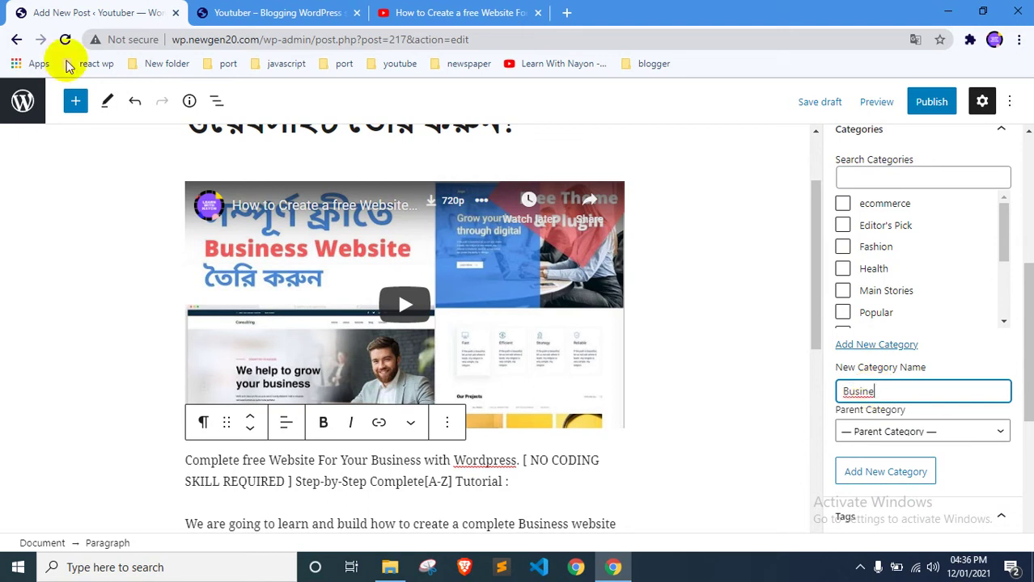
click(202, 9)
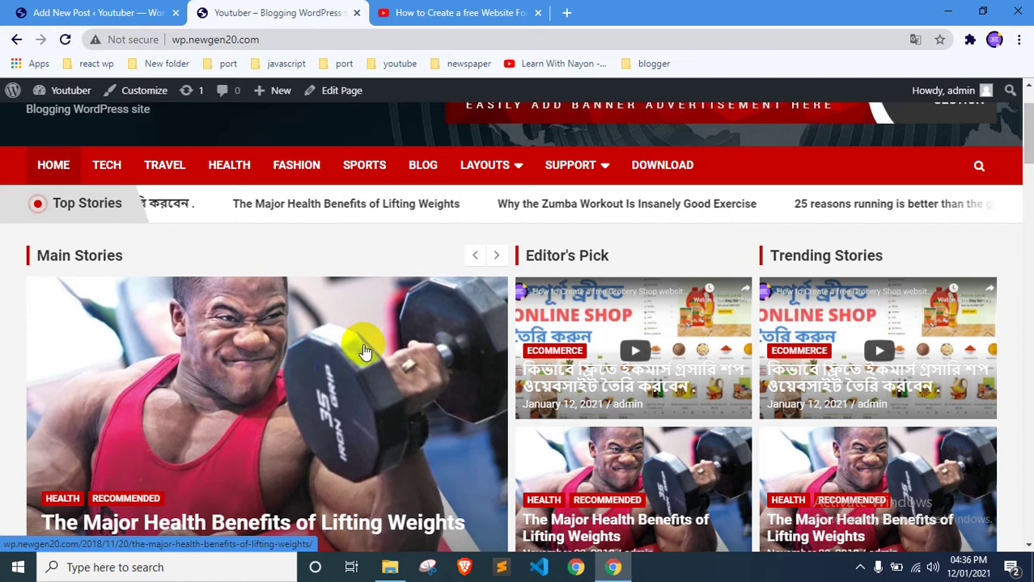
click(72, 6)
click(203, 10)
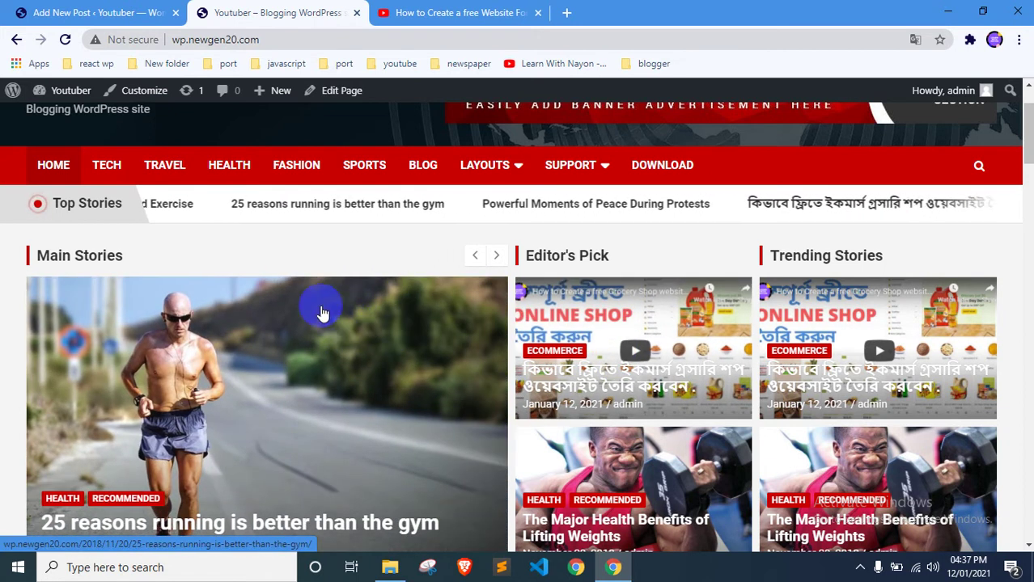
scroll(323, 307, down, 3)
scroll(328, 275, up, 1)
click(70, 10)
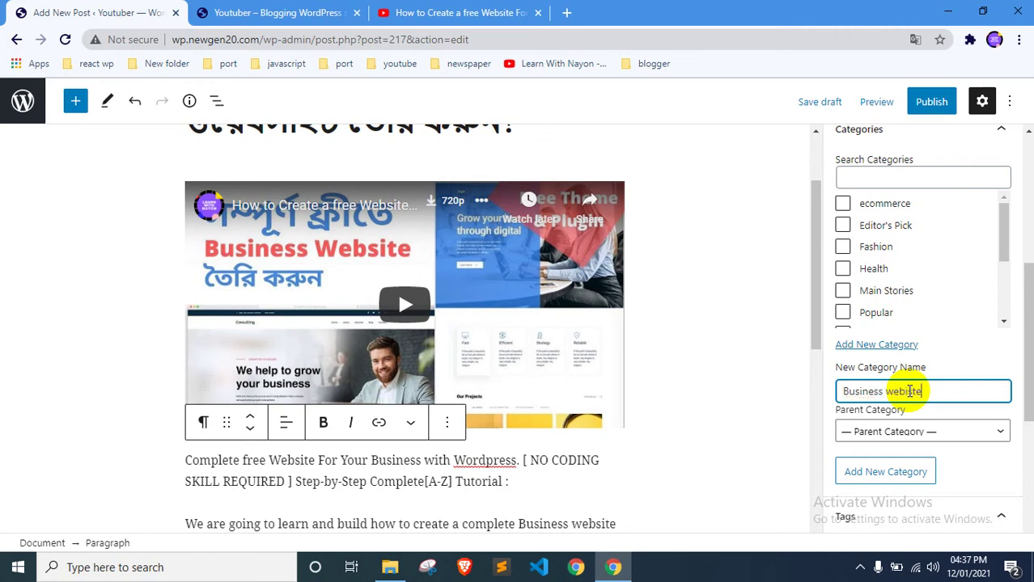
key(Return)
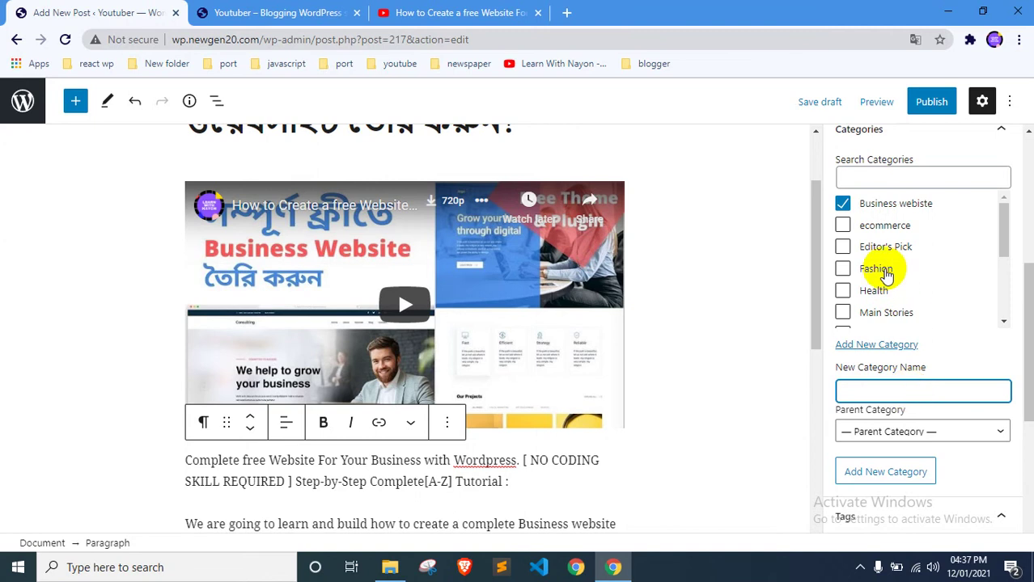
Capture the embedded business website video's thumbnail with the Lightshot extension, selecting an area of about 575 by 326 pixels
scroll(776, 265, down, 3)
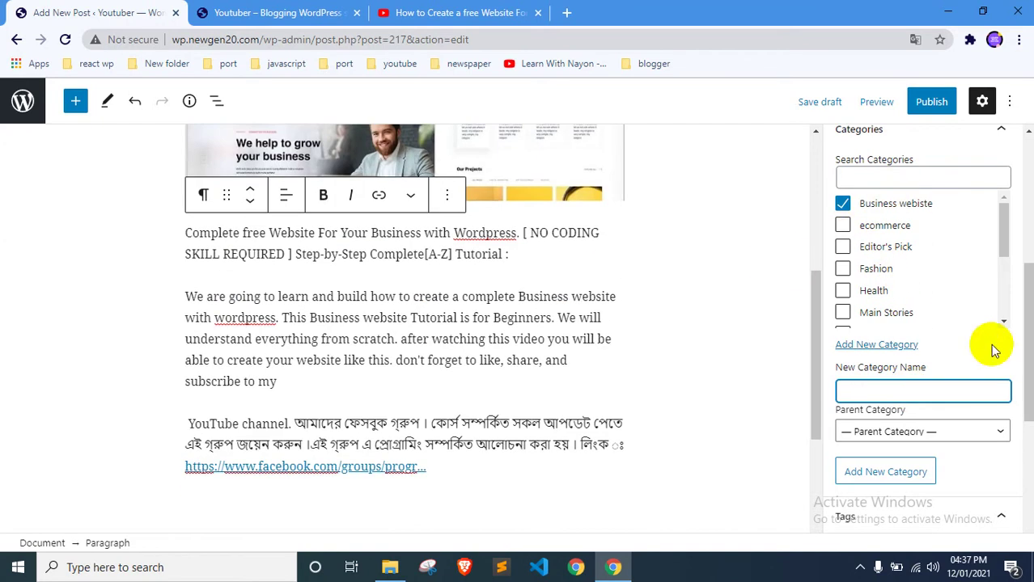
scroll(994, 350, down, 4)
scroll(766, 381, up, 3)
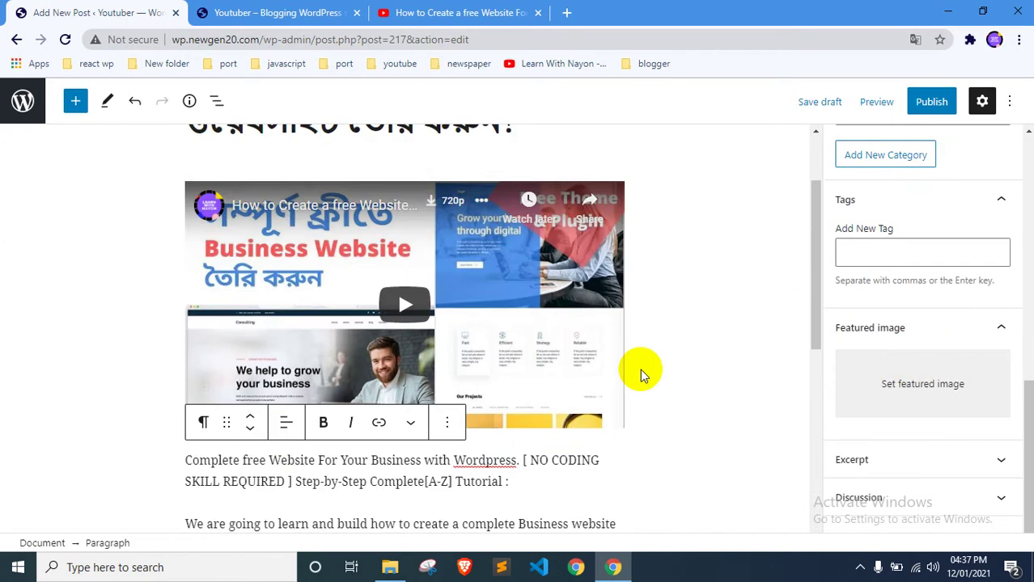
click(723, 347)
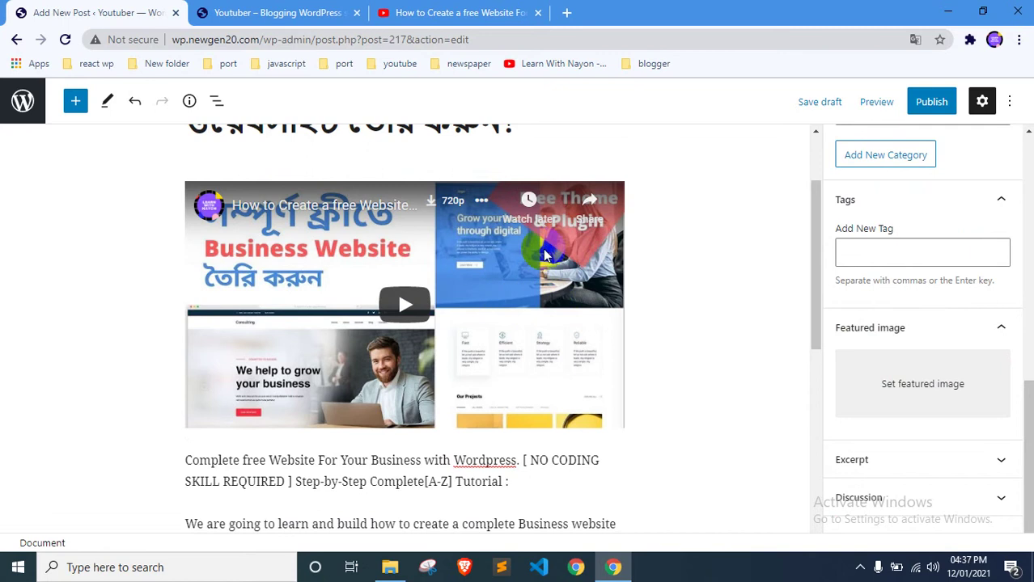
click(973, 47)
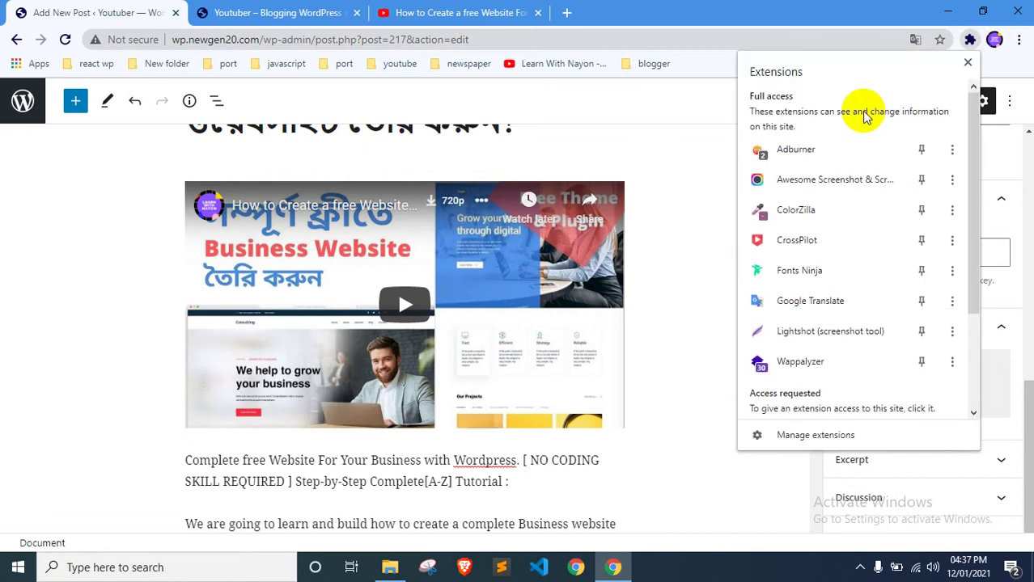
click(782, 321)
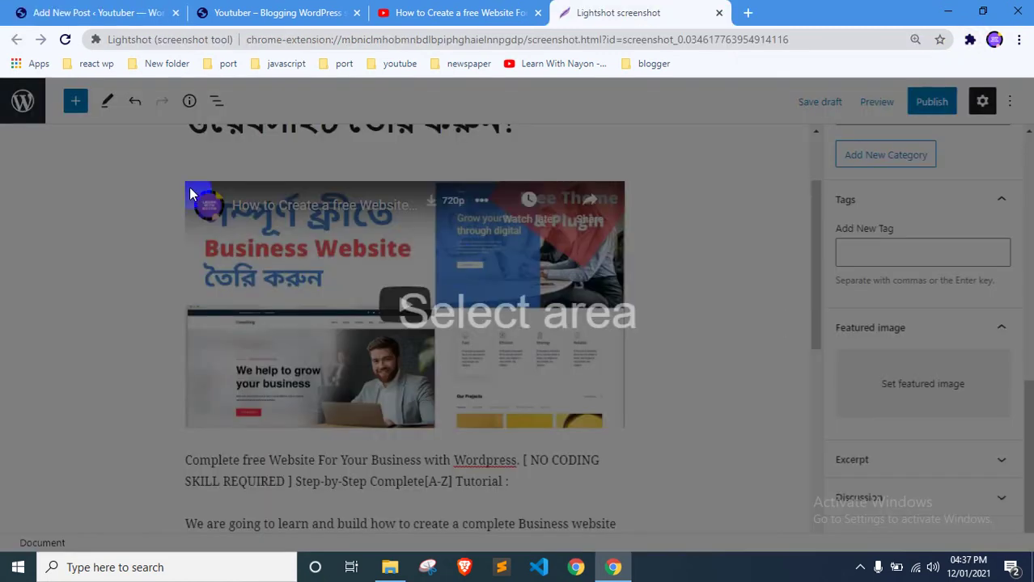
drag(185, 182, 620, 427)
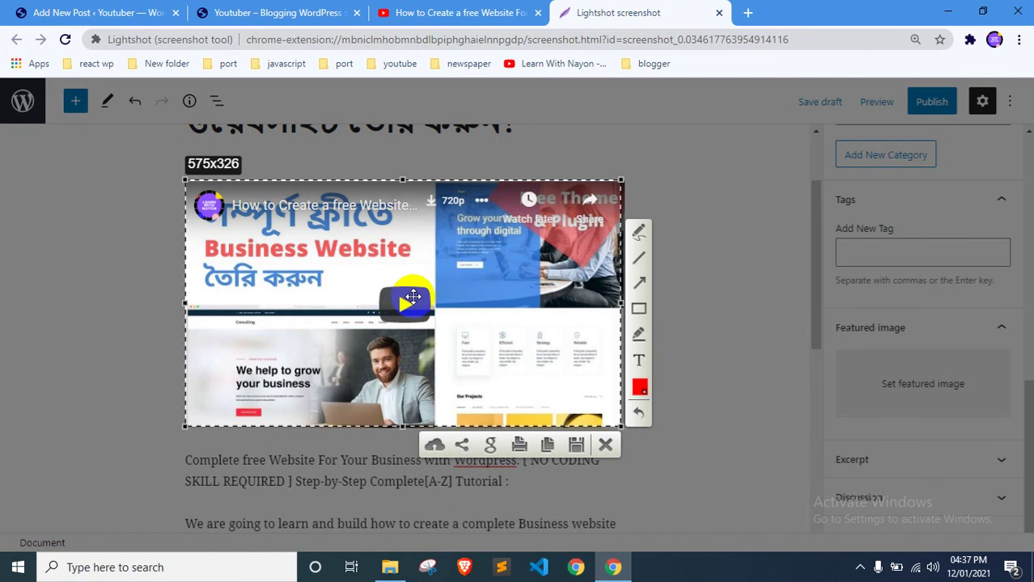
Examine how the grocery shop post's featured image is used in the site home page's story sections, and return to the Lightshot capture
click(473, 12)
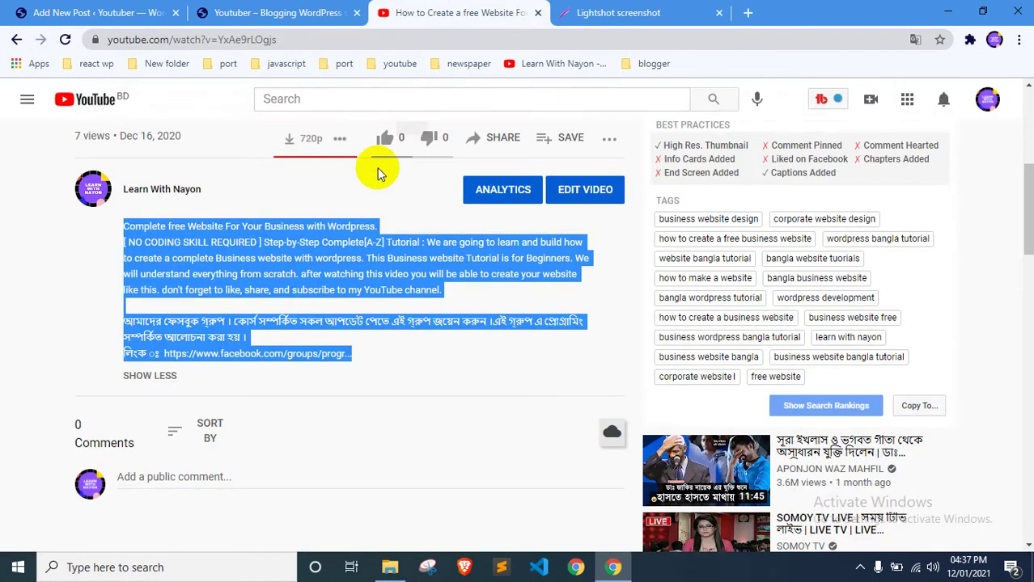
click(214, 12)
scroll(359, 303, up, 3)
scroll(633, 307, down, 2)
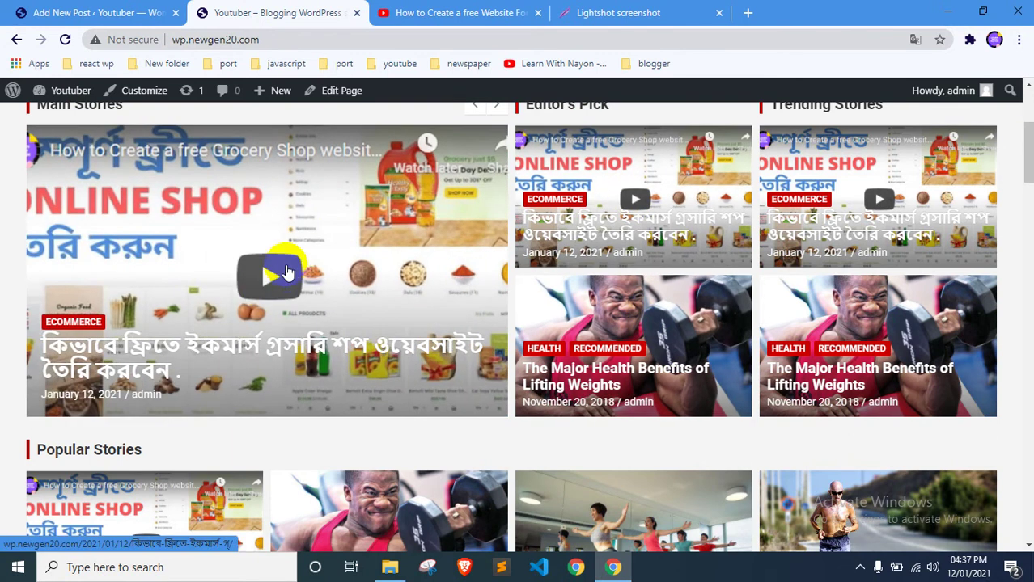
scroll(307, 243, down, 3)
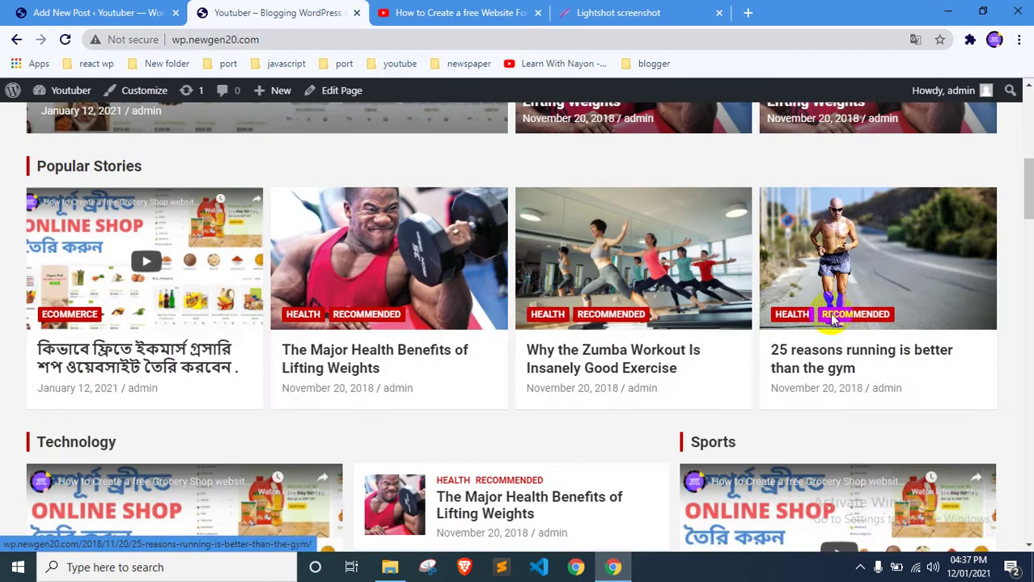
click(145, 9)
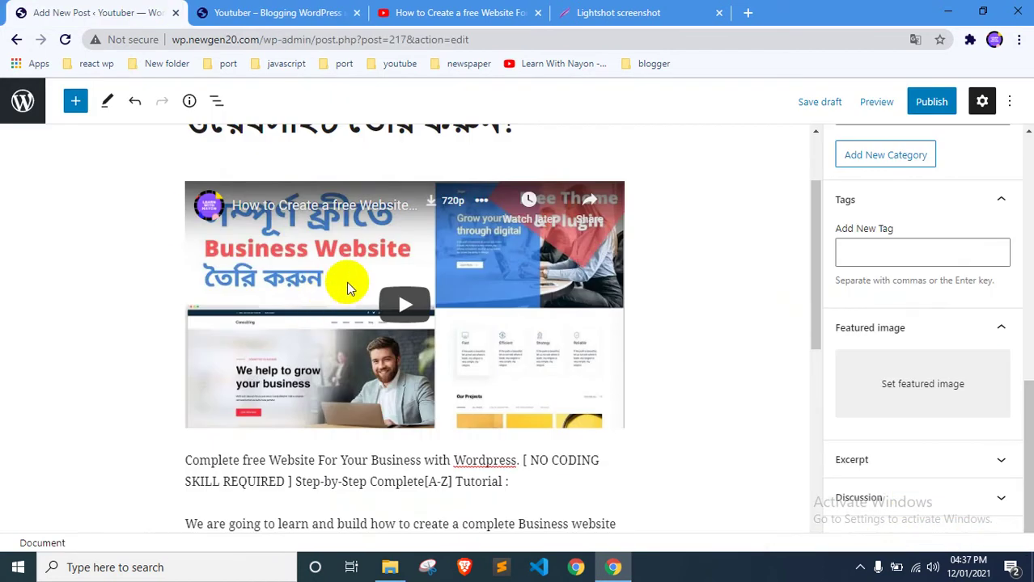
click(595, 11)
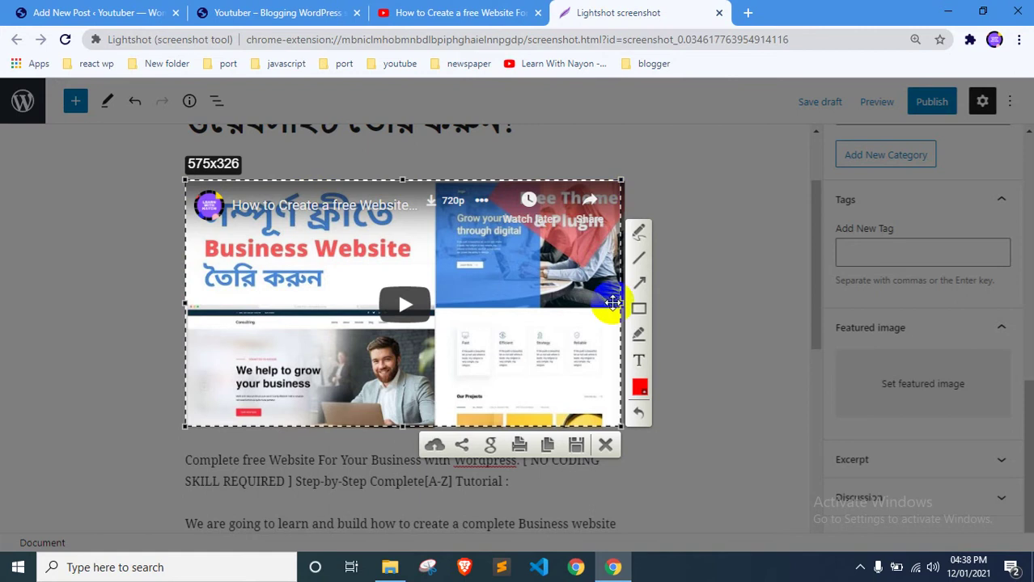
Save the captured thumbnail as Screenshot (32).png in the Downloads folder and return to the post editor
click(970, 39)
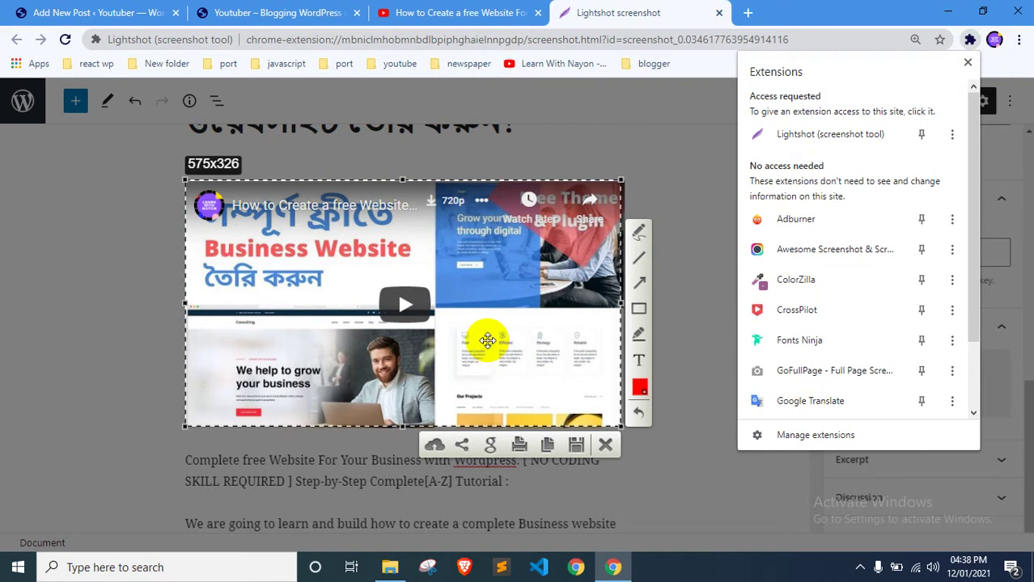
click(579, 447)
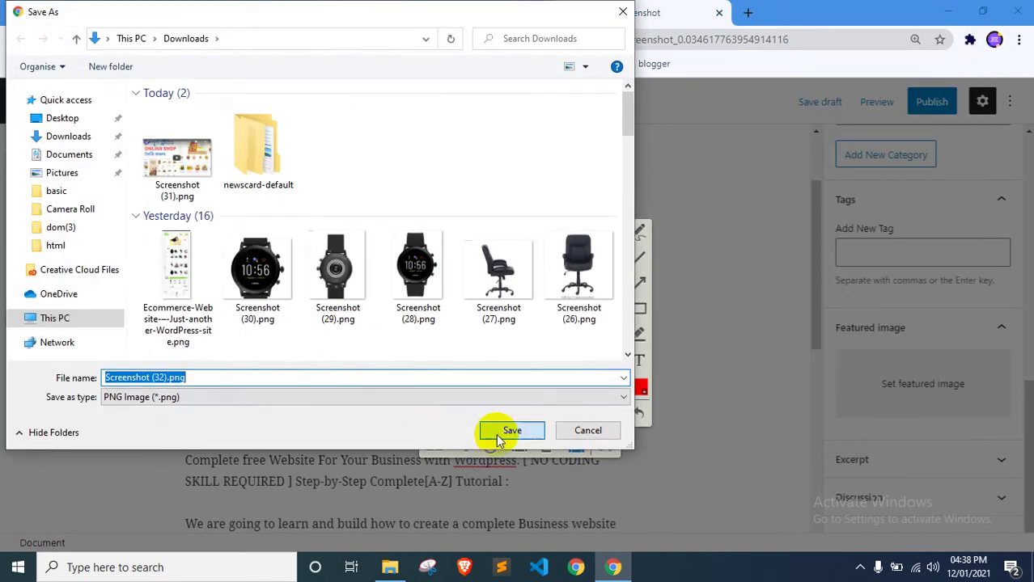
click(499, 437)
click(461, 12)
click(275, 12)
click(162, 12)
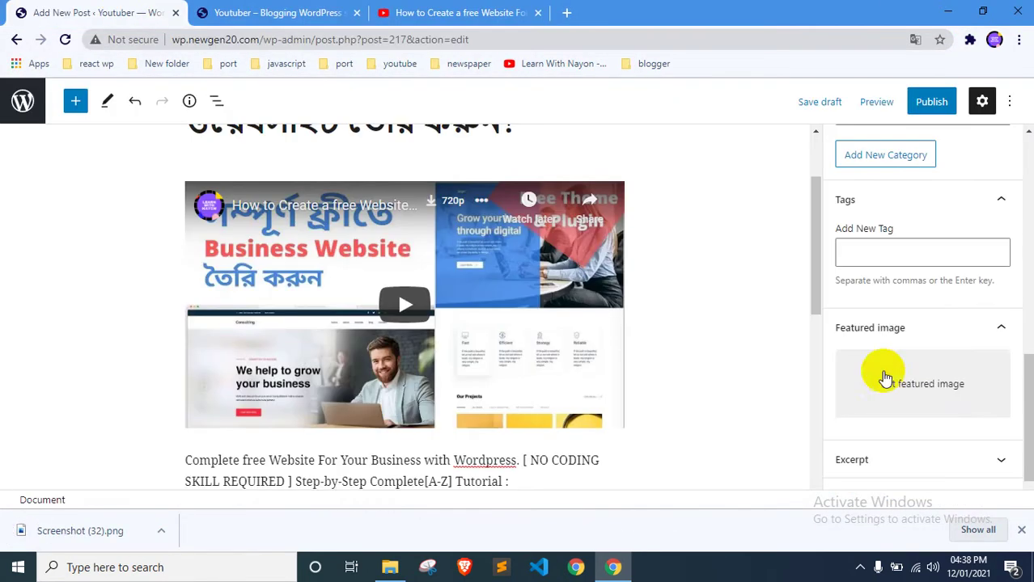
Upload Screenshot (32).png from the Downloads folder and set it as the post's featured image
click(930, 394)
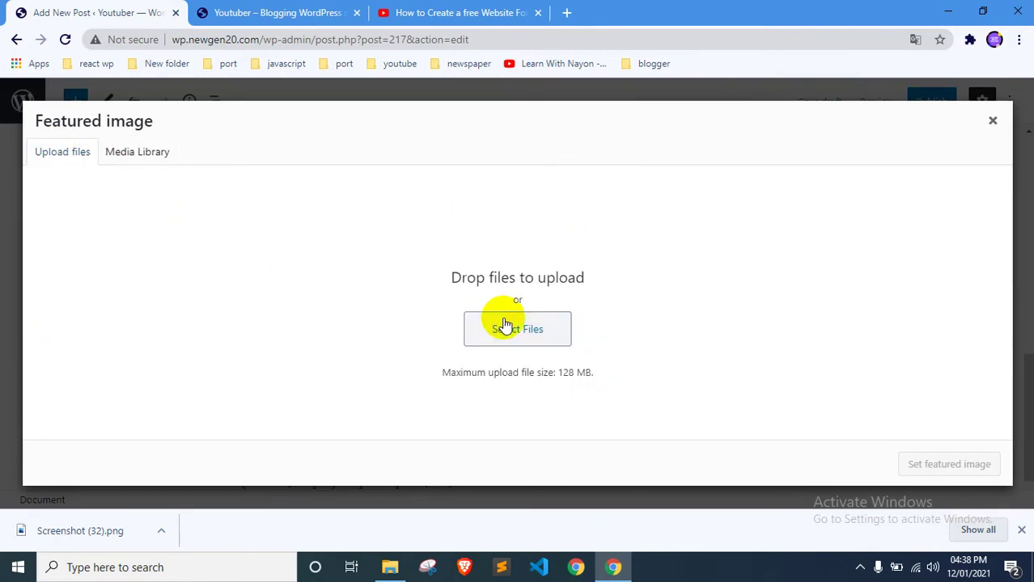
click(506, 324)
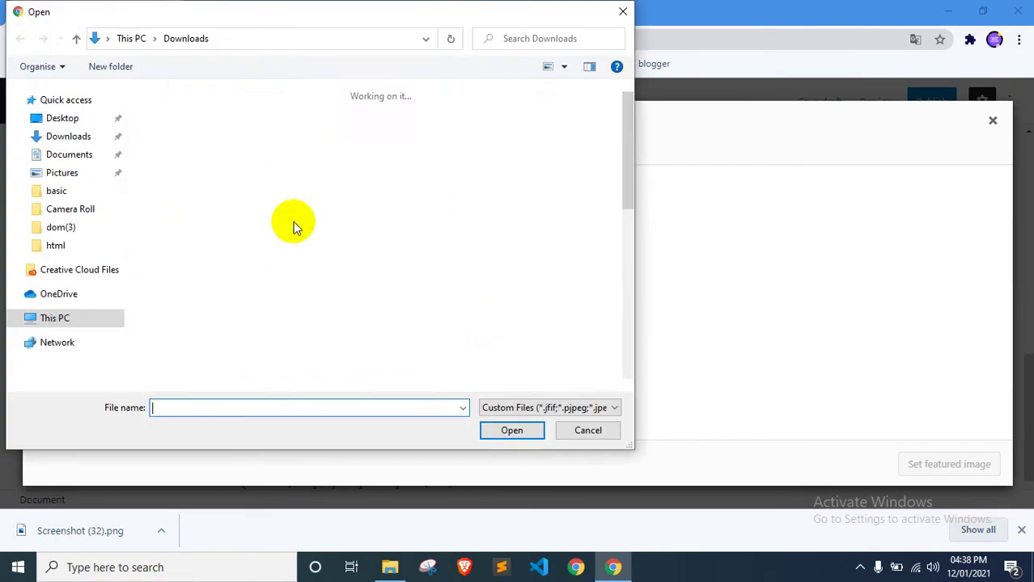
double_click(177, 158)
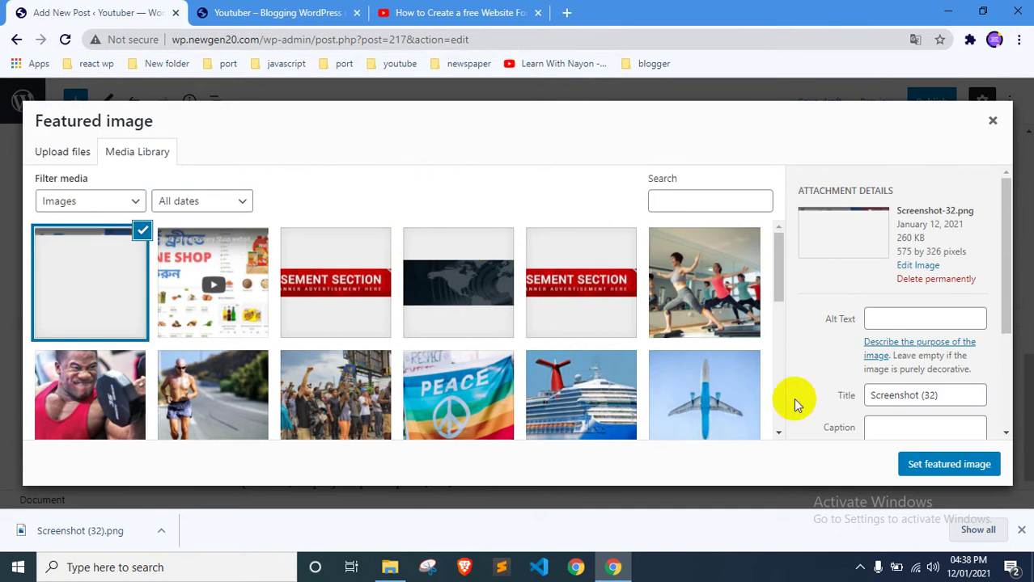
click(940, 464)
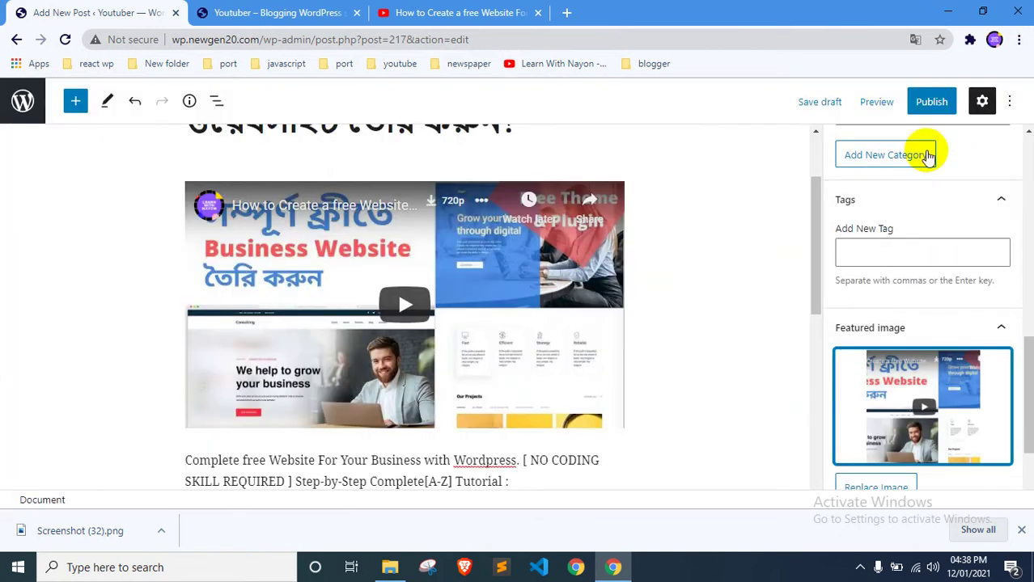
Publish the business website post and reload the site's home page
click(930, 101)
click(879, 100)
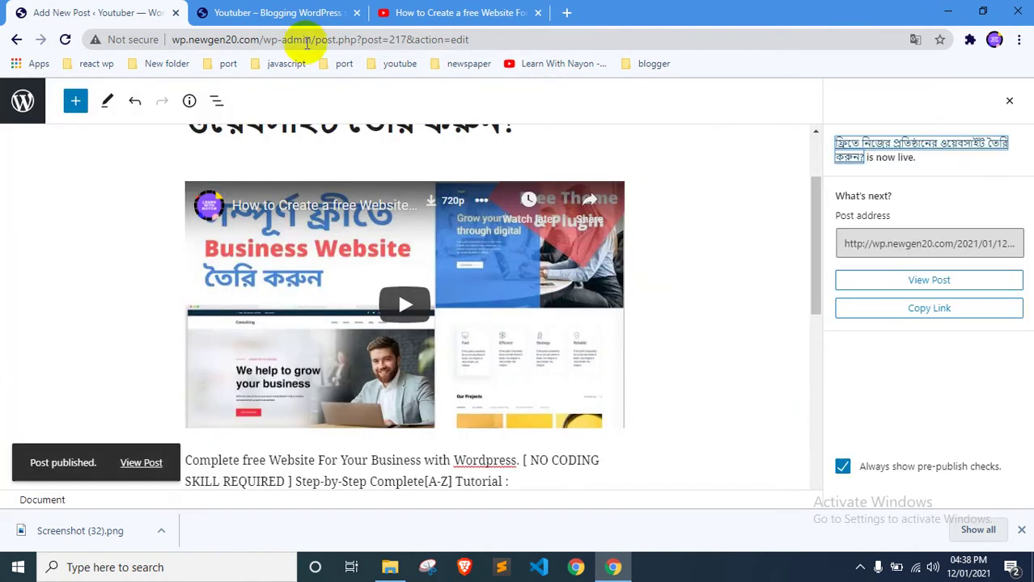
click(278, 12)
right_click(8, 206)
click(20, 252)
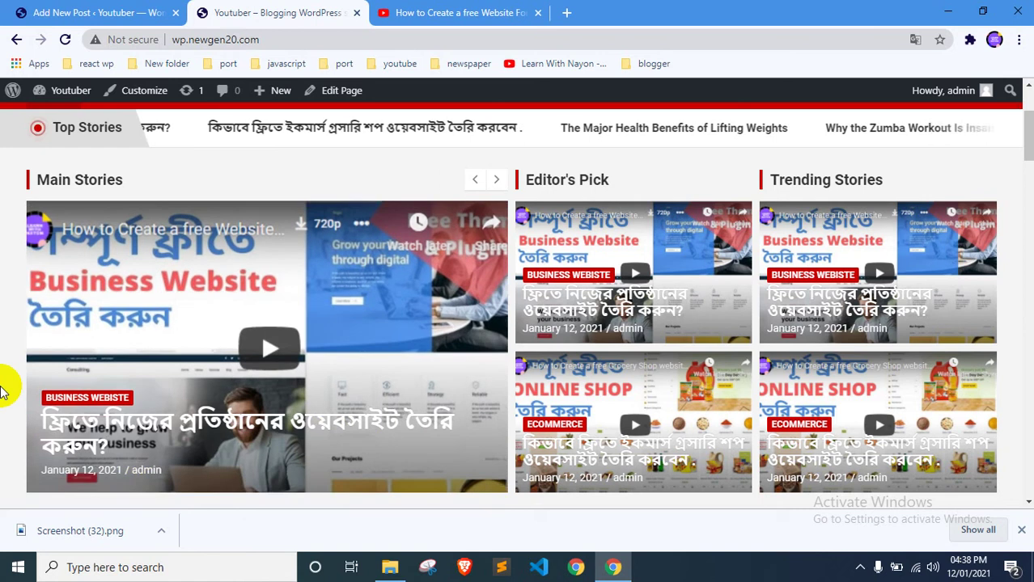
Review the home page's Main Stories, Editor's Pick, Trending Stories and Popular Stories sections for the new post
scroll(7, 378, down, 3)
scroll(6, 378, up, 4)
scroll(275, 340, down, 3)
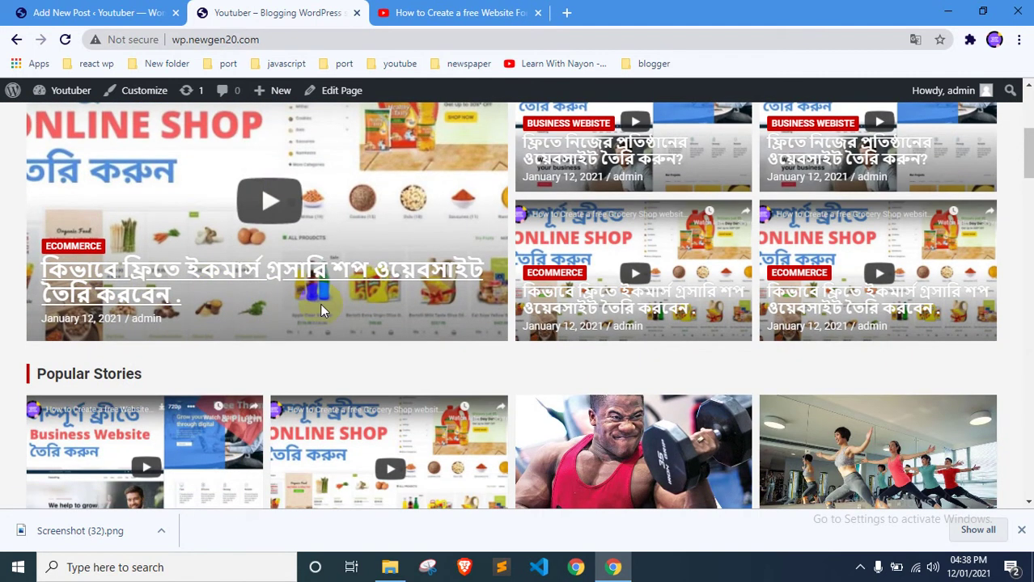
scroll(6, 313, up, 2)
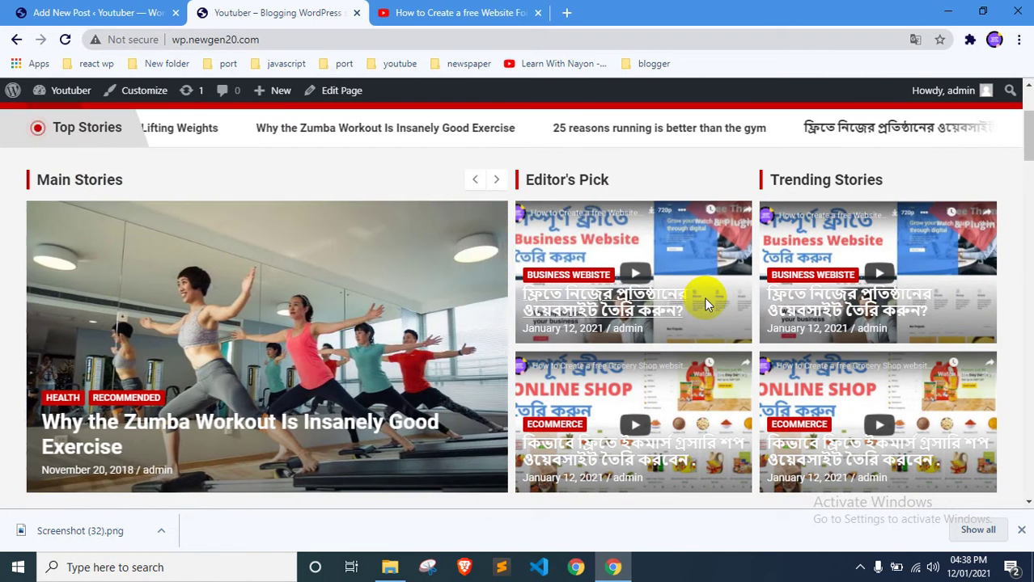
scroll(12, 273, down, 5)
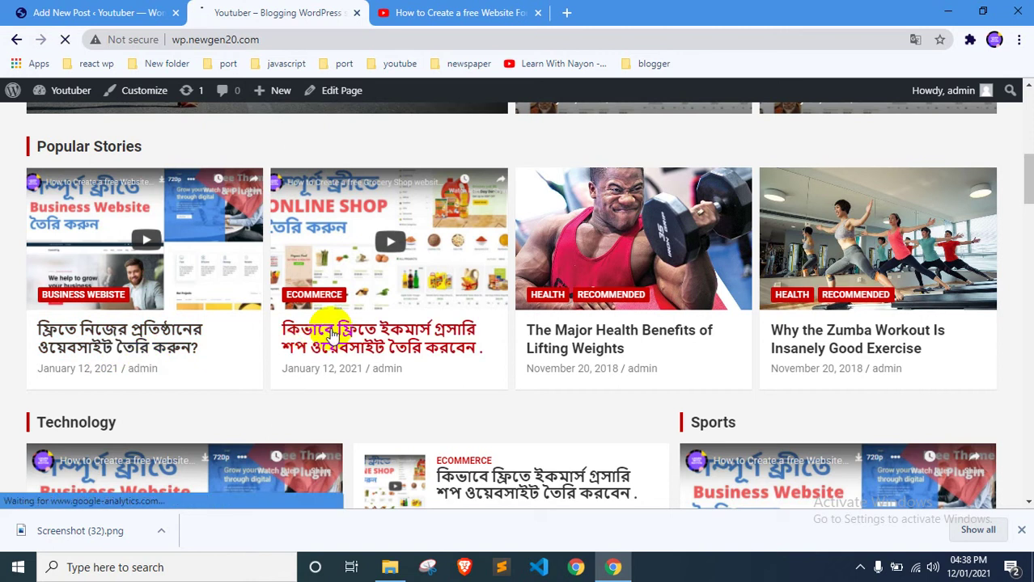
Review the grocery shop post's page from its embedded video and tags down to the comment form
scroll(8, 293, down, 5)
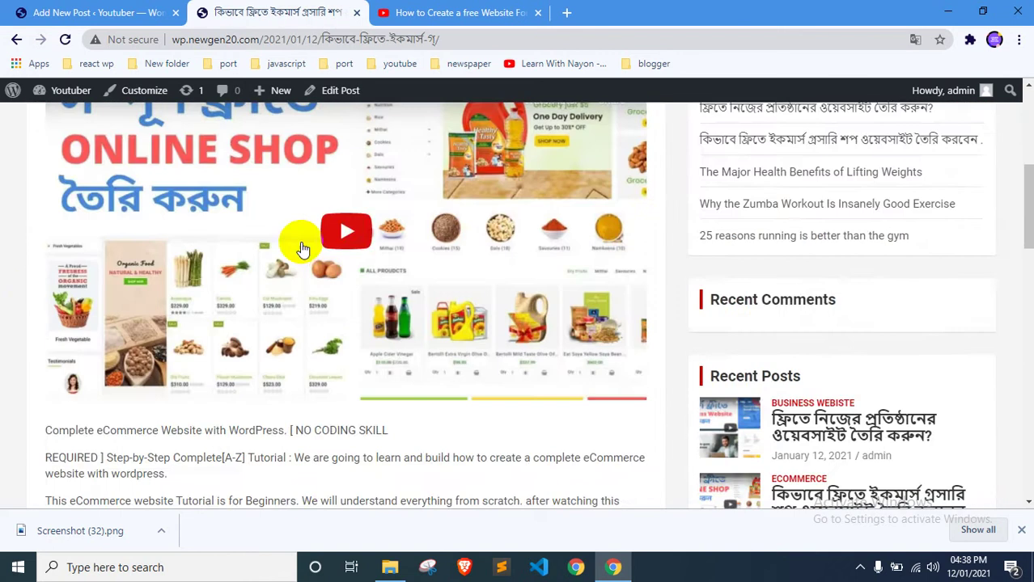
scroll(299, 242, down, 3)
scroll(154, 274, down, 3)
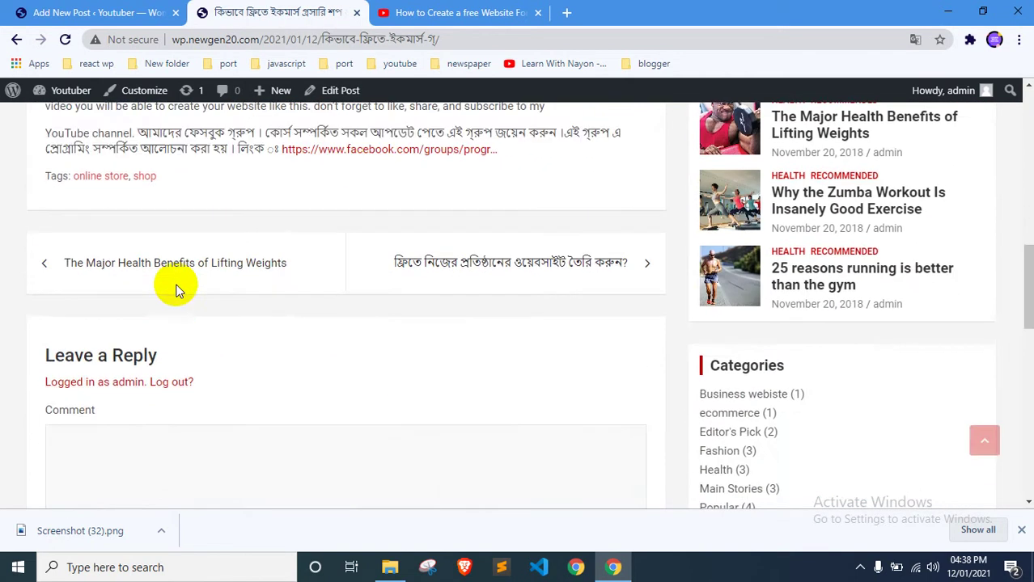
scroll(174, 283, down, 3)
click(153, 210)
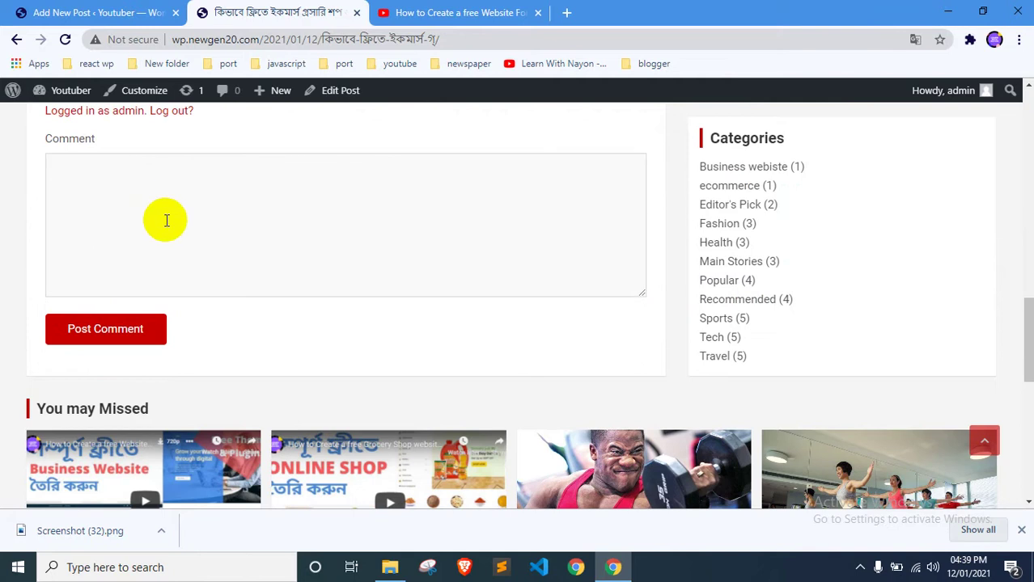
Check the grocery shop post's You may Missed section, then test-play and pause its embedded video and close the More videos overlay
scroll(165, 220, up, 1)
scroll(186, 295, down, 3)
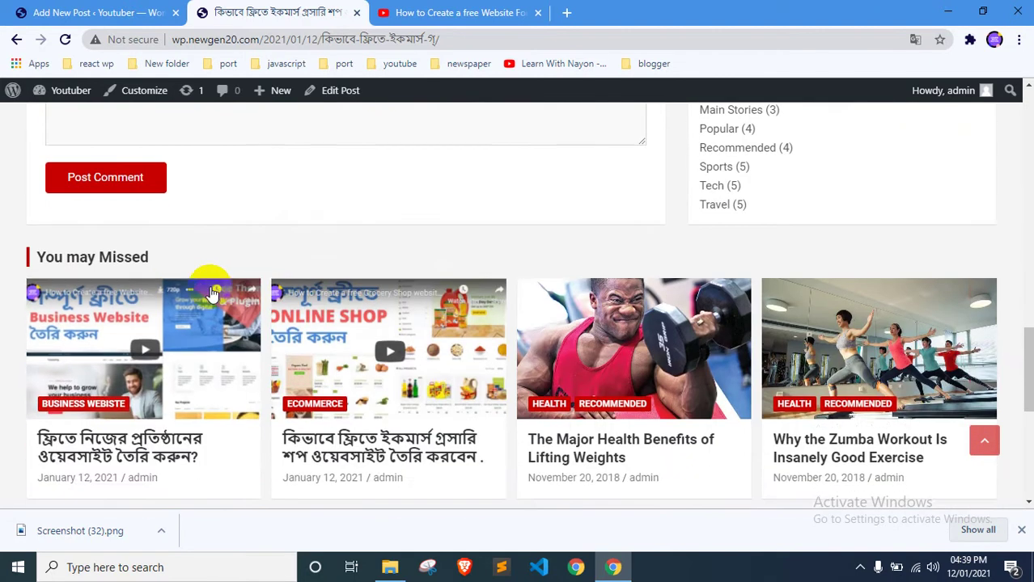
scroll(245, 283, up, 10)
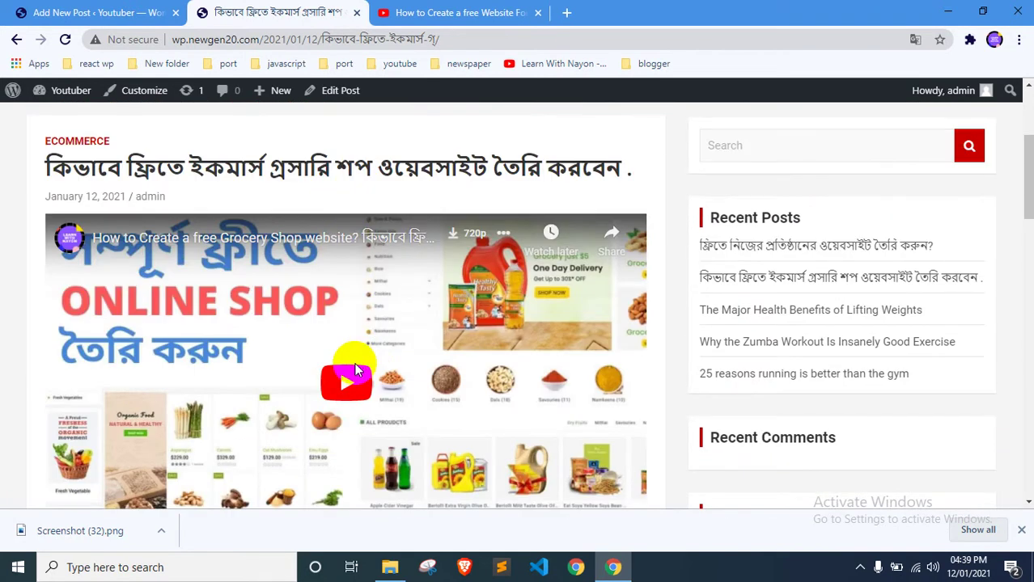
click(355, 371)
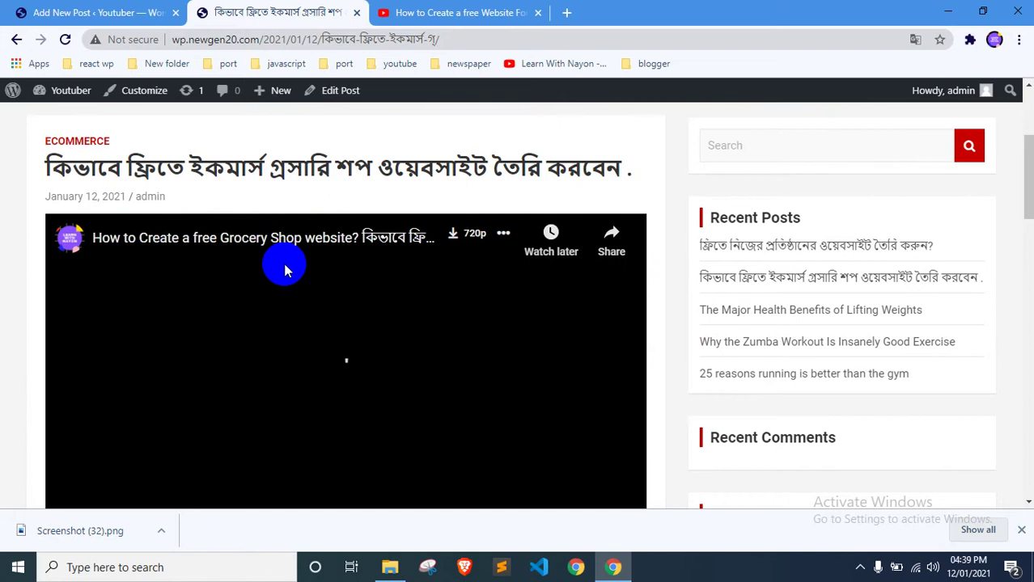
scroll(281, 266, down, 2)
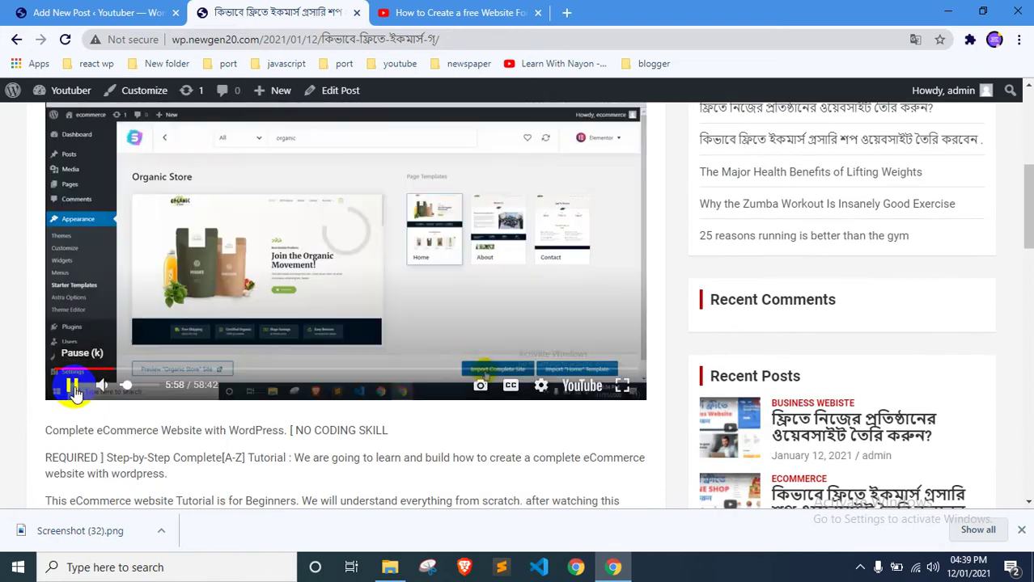
click(630, 365)
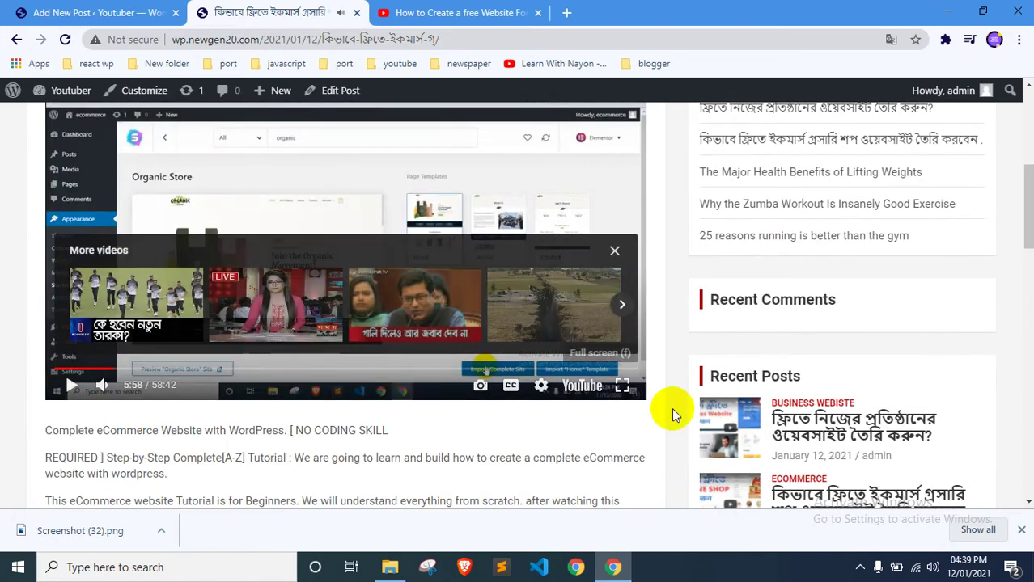
click(615, 251)
scroll(324, 276, up, 2)
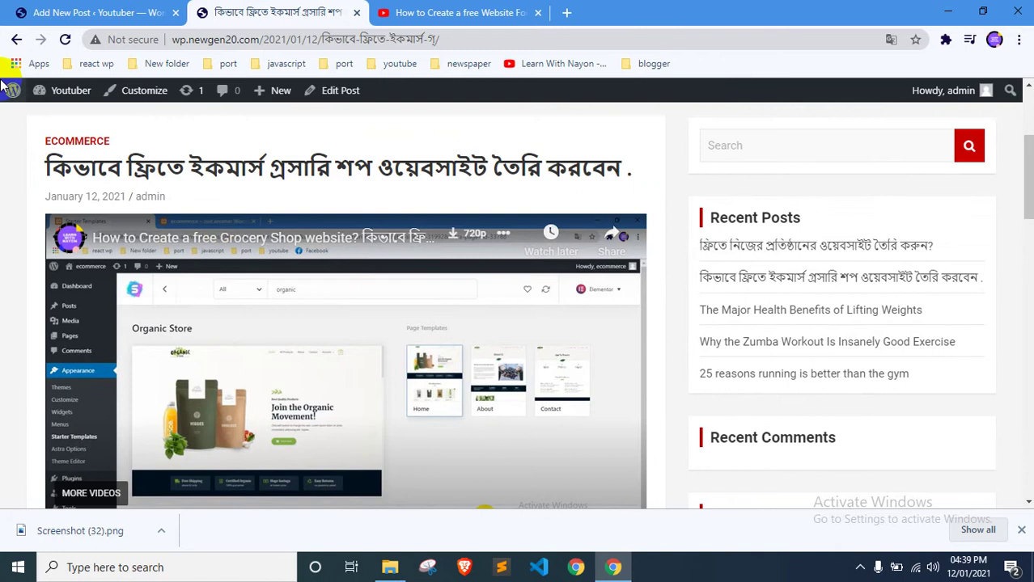
Return to the site's home page and look over its story sections down to Popular Stories
click(15, 40)
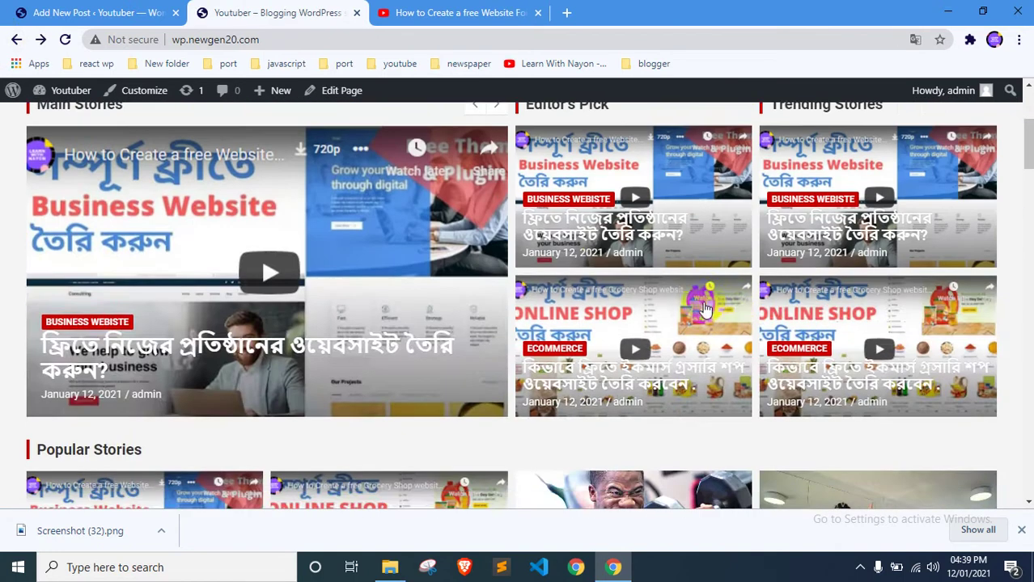
scroll(657, 259, down, 4)
scroll(591, 257, up, 3)
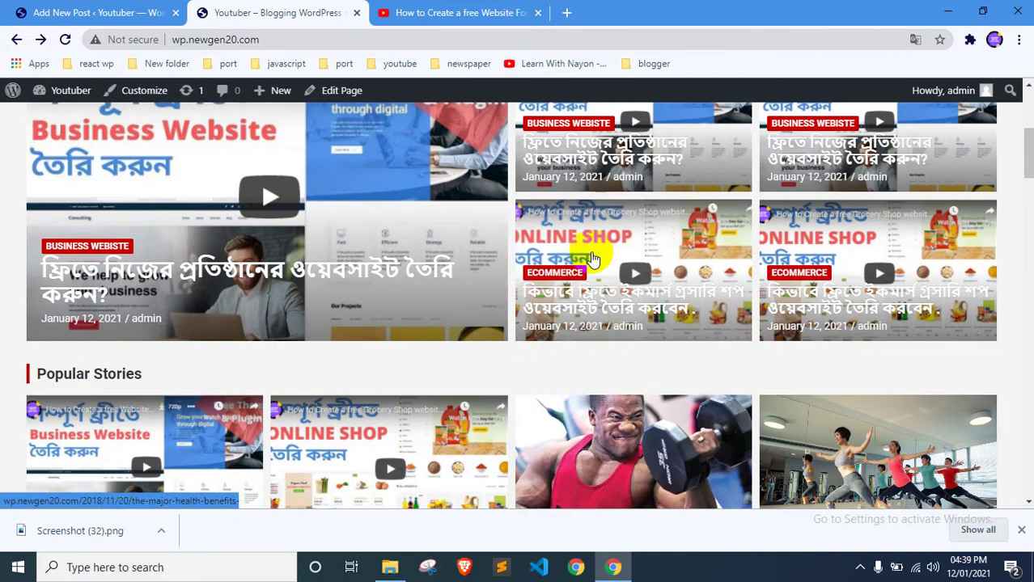
Open the video "How to Create a free Newspaper & Blog Website?" from the YouTube channel's uploads and pause it
click(419, 13)
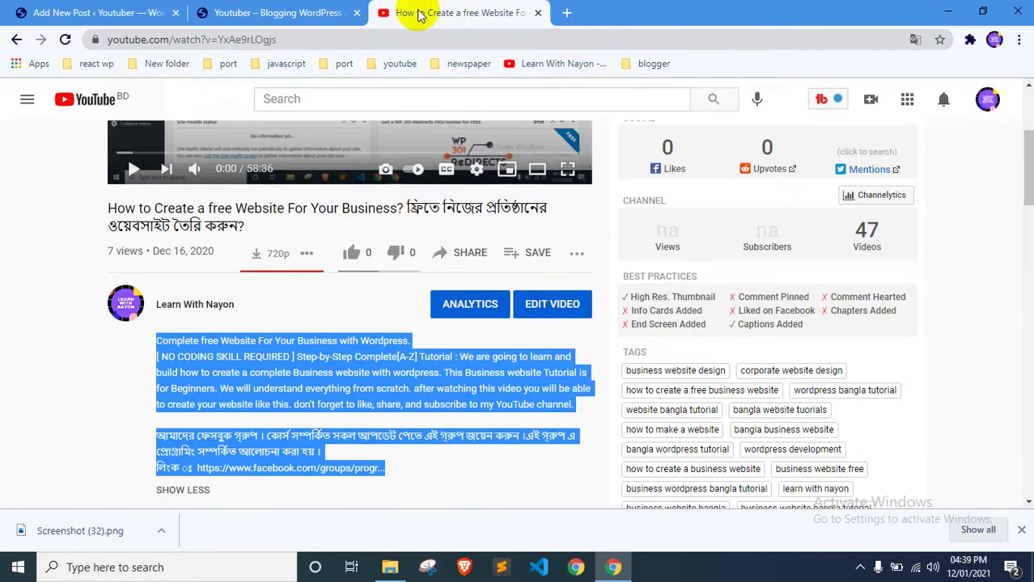
click(14, 40)
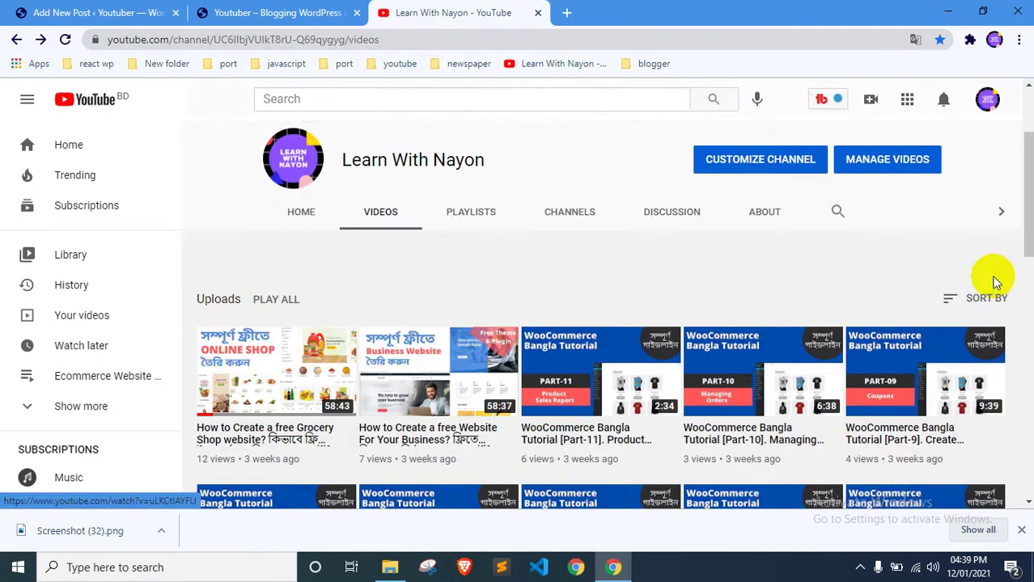
scroll(1002, 271, down, 3)
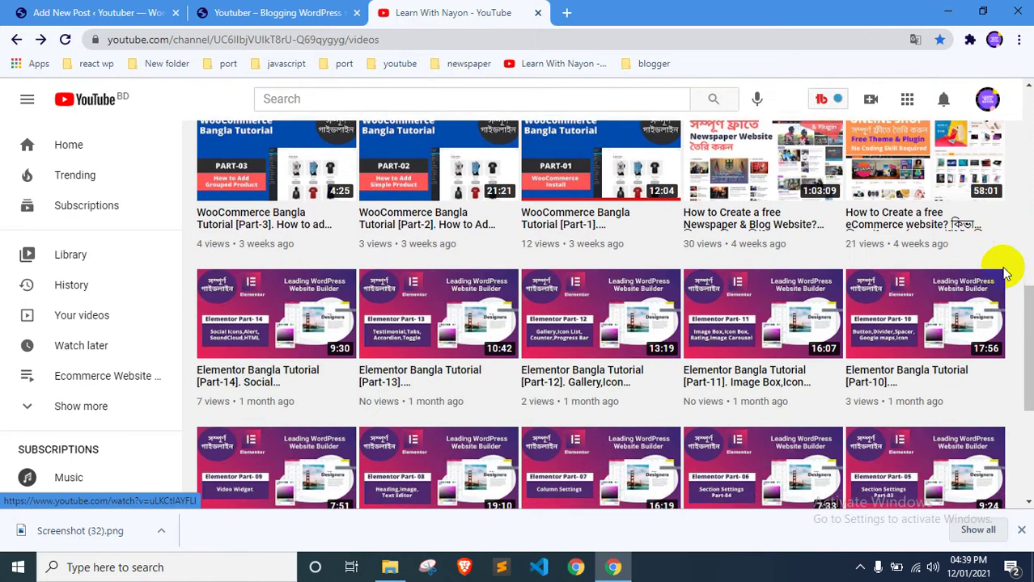
scroll(1002, 271, up, 1)
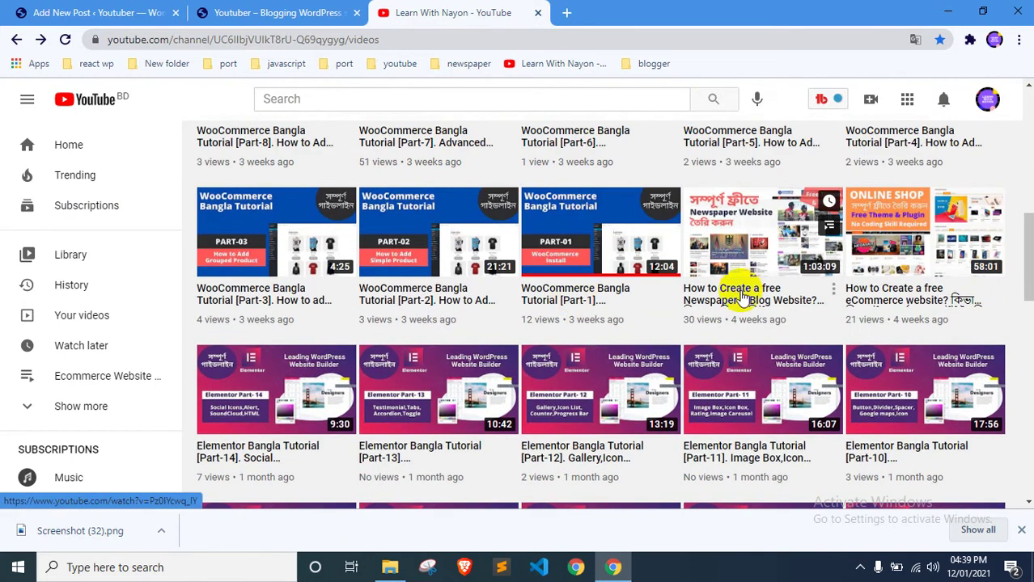
click(709, 294)
click(299, 239)
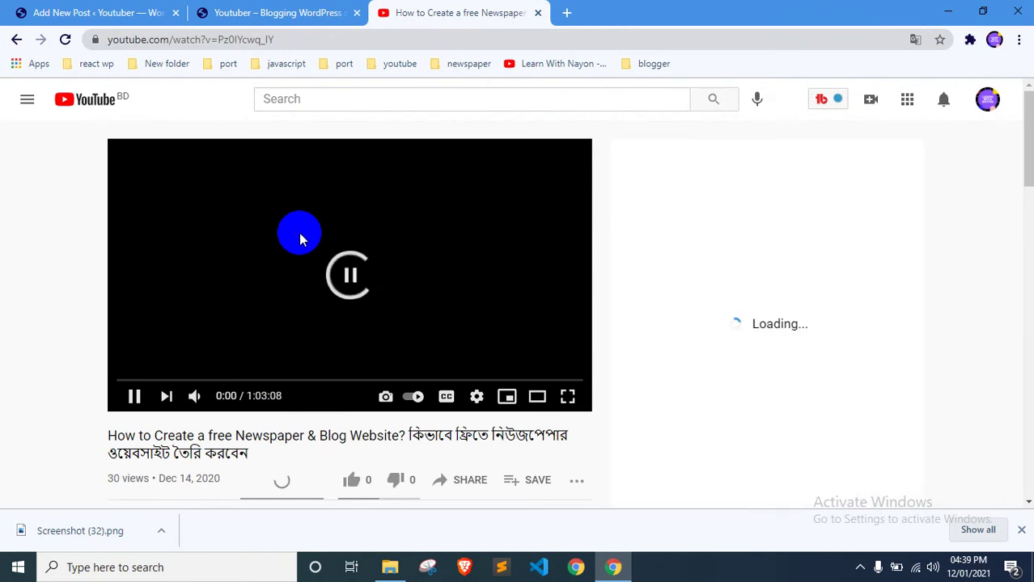
Leave the published business website post, start a new post from the WordPress posts list, and close the downloads bar
click(81, 11)
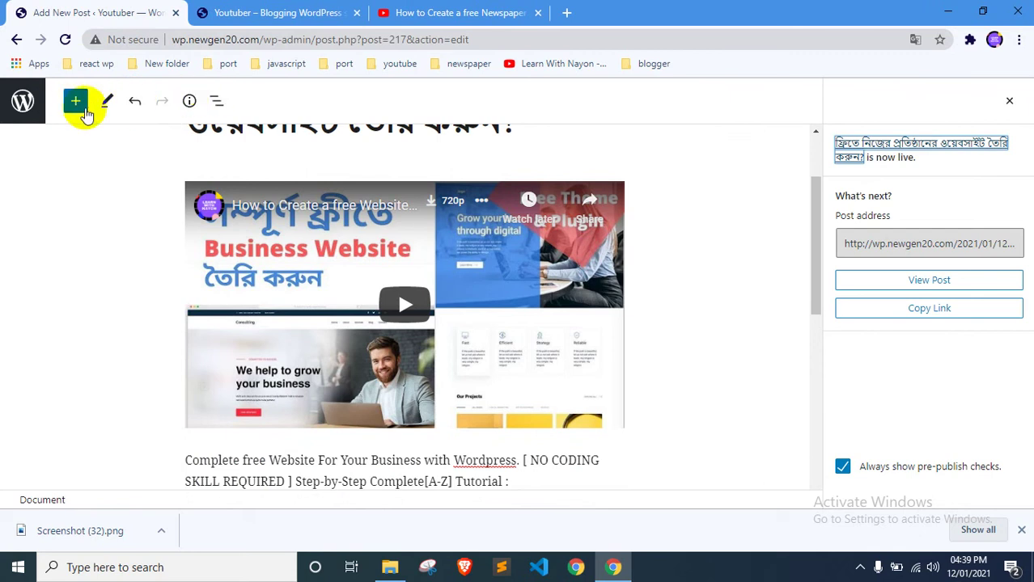
click(15, 110)
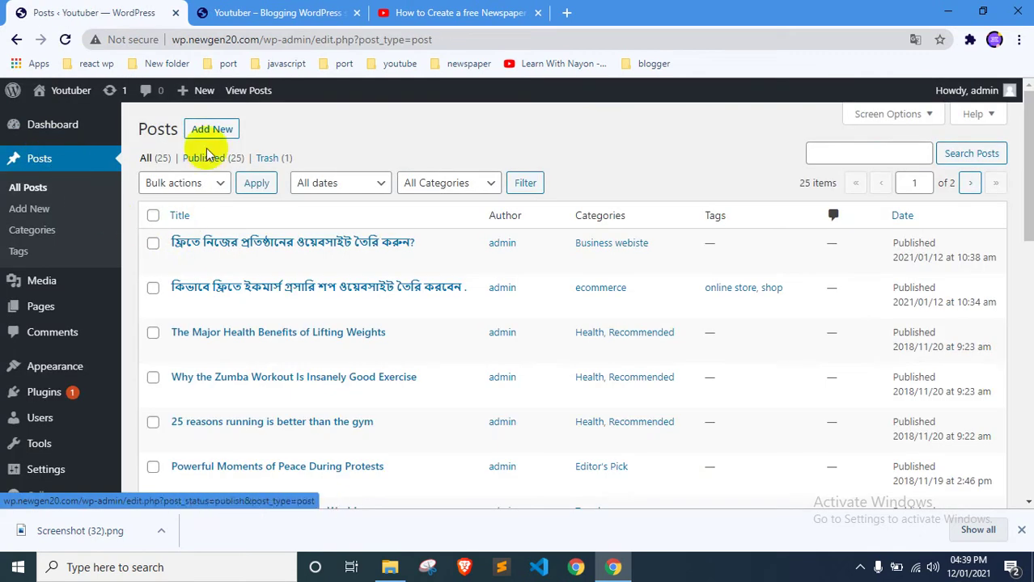
click(216, 133)
click(1021, 530)
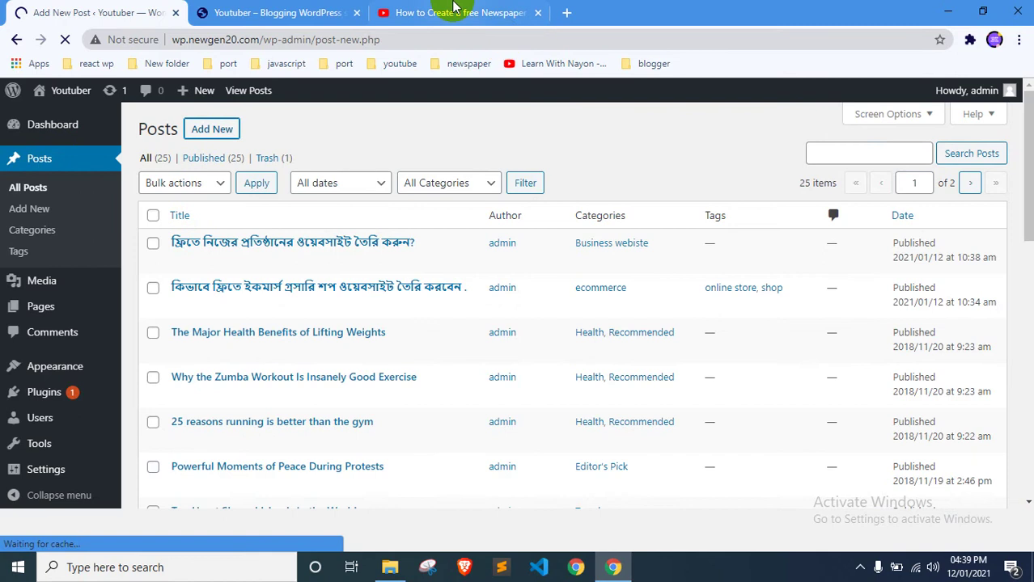
Copy "How to Create a free Newspaper & Blog Website?" from the YouTube video's title and use it as the new post's title
click(454, 12)
scroll(334, 279, down, 3)
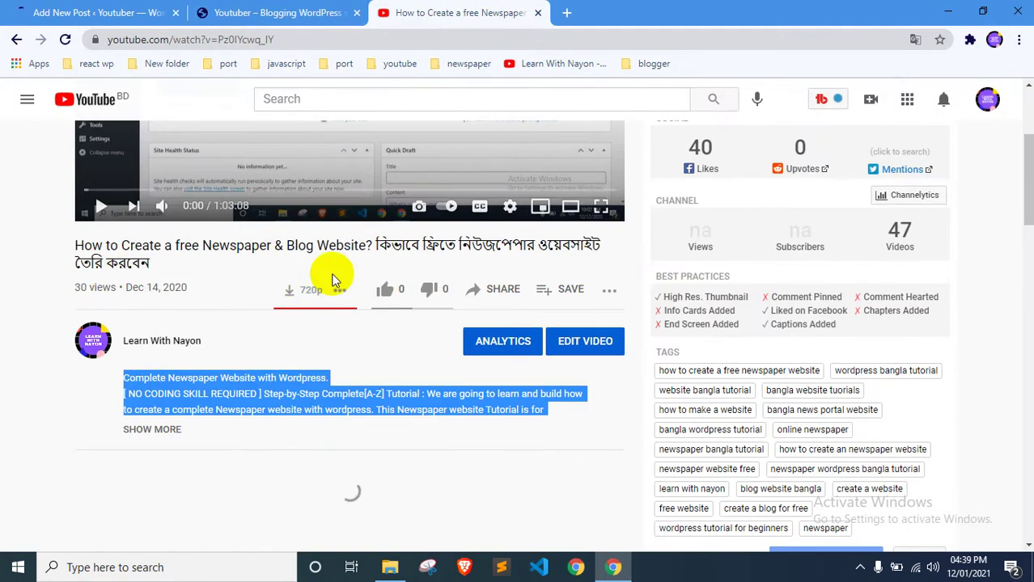
drag(370, 249, 76, 247)
key(ctrl+c)
click(113, 11)
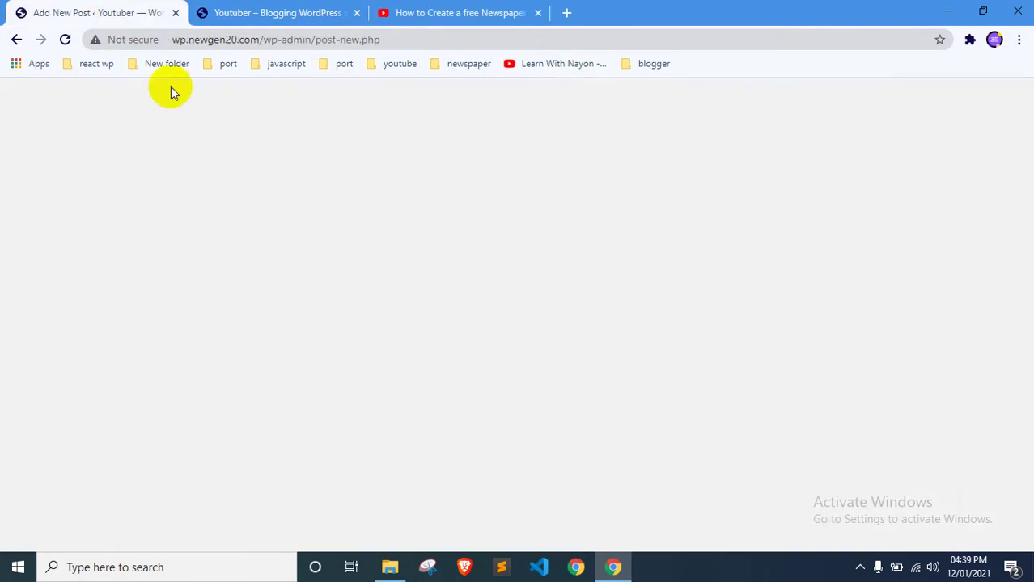
Try to embed the newspaper video by pasting its YouTube address below the post title, reducing the duplicated address to one
click(418, 9)
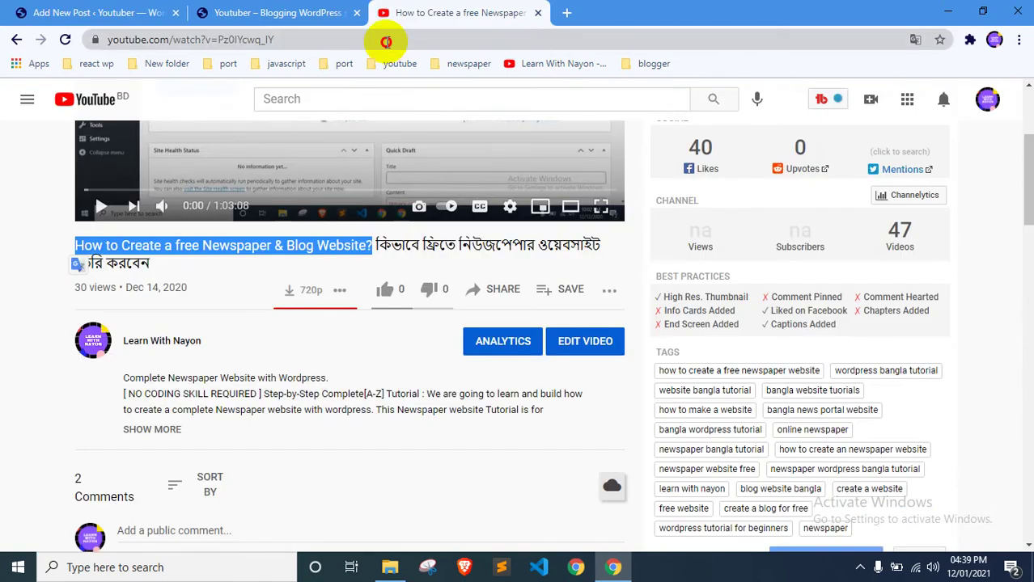
click(386, 41)
key(ctrl+v)
key(Escape)
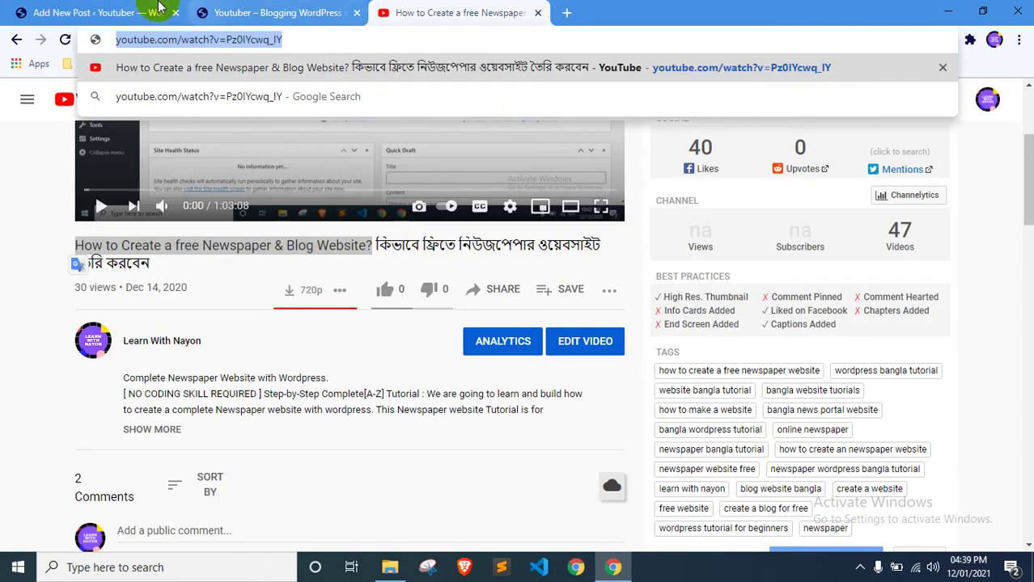
key(ctrl+1)
click(357, 310)
key(ctrl+v)
key(ctrl+v)
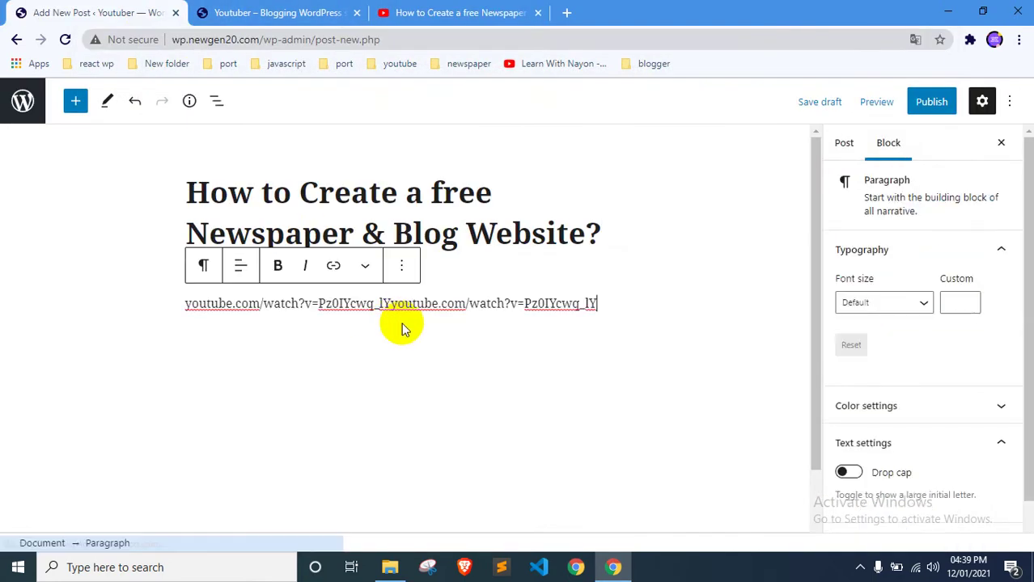
key(ctrl+a)
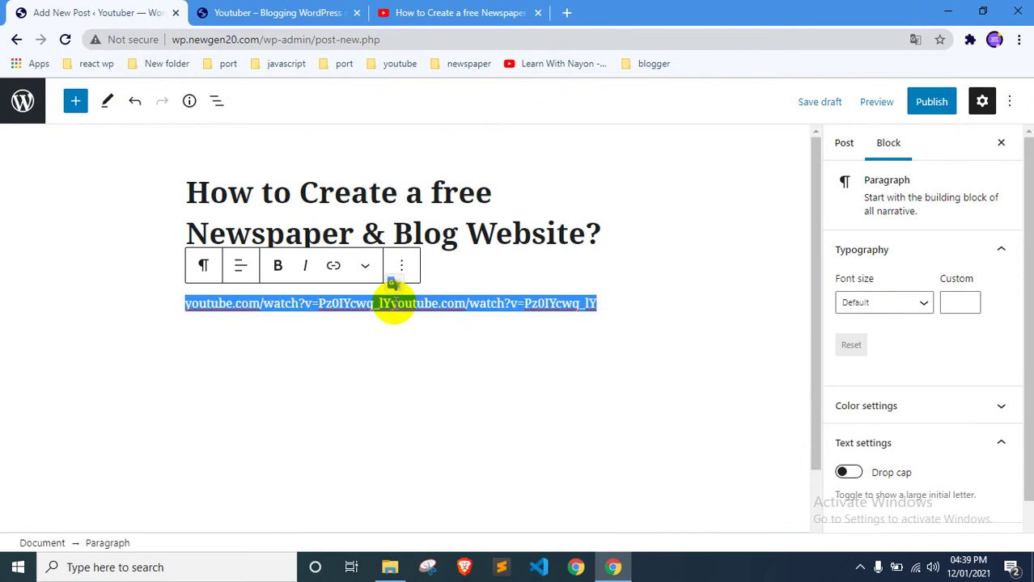
key(BackSpace)
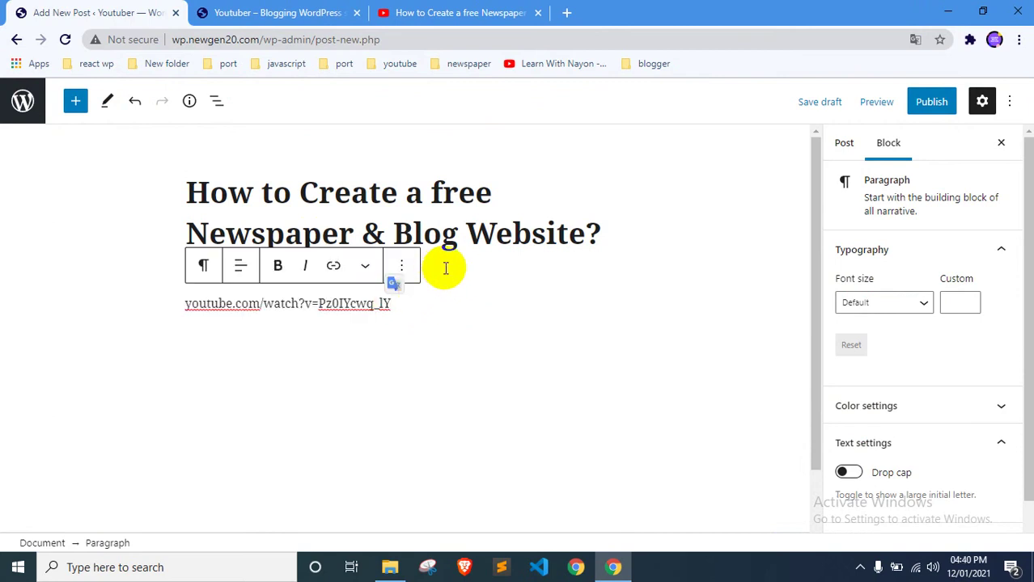
Try again to embed the newspaper video by recopying its YouTube address and replacing the paragraph with it
click(433, 14)
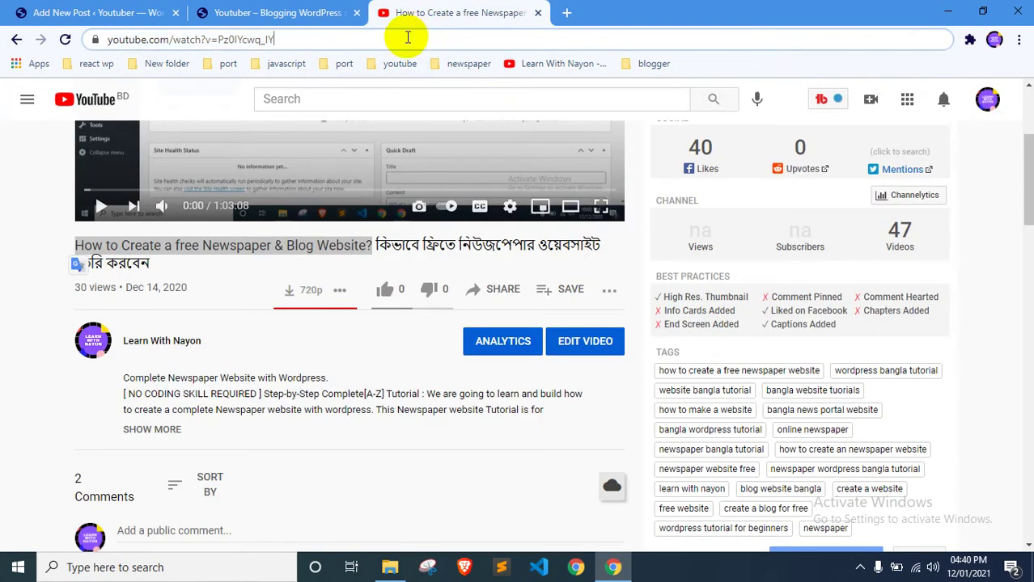
click(154, 13)
text(youtube.com/watch?v=Pz0IYcwg_lY)
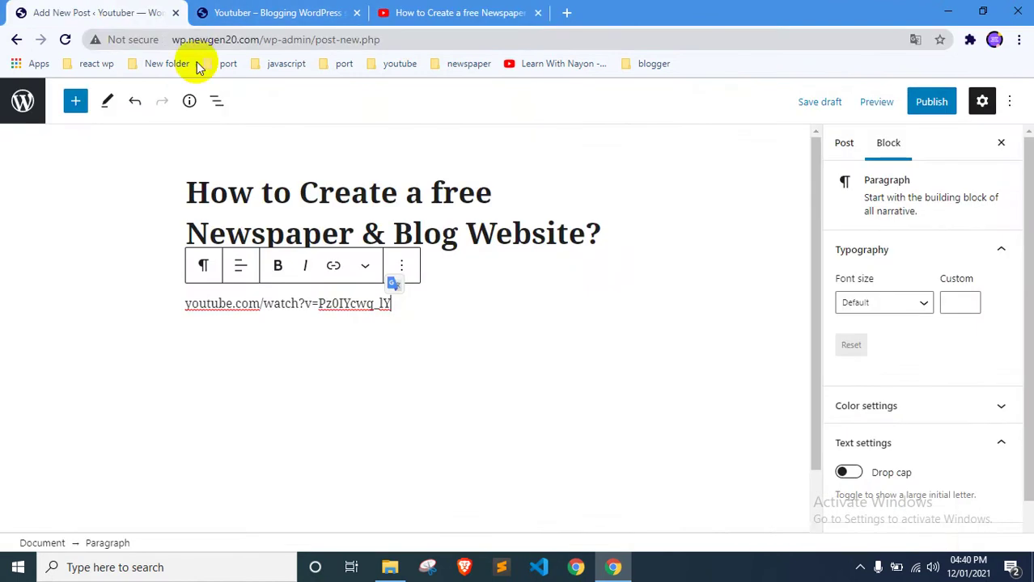
key(BackSpace)
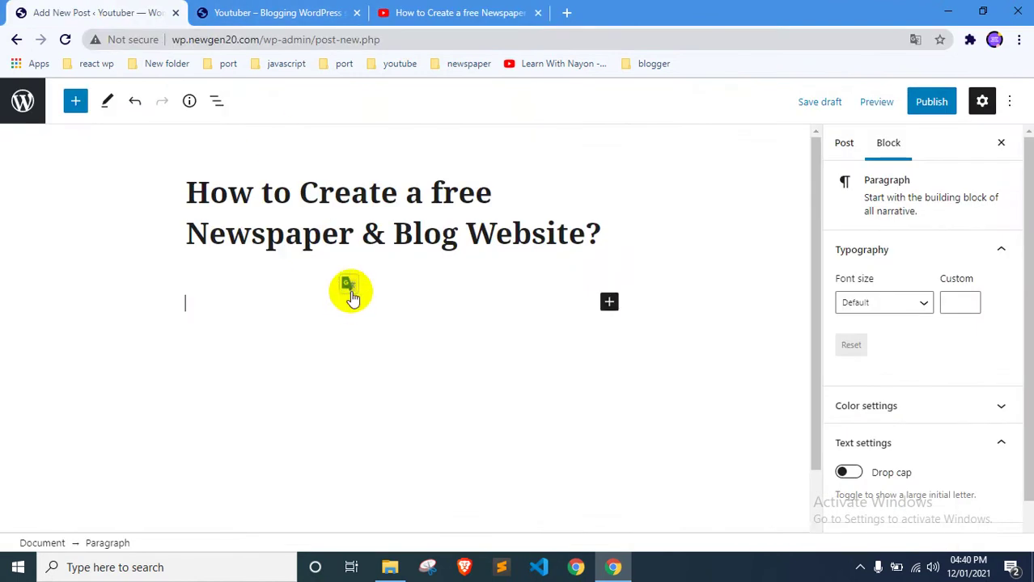
text(youtube.com/watch?v=Pz0IYcwq_lY)
Reload the newspaper video's page, recopy its full address, and replace the plain-text paragraph in the post with the embedded video
click(437, 14)
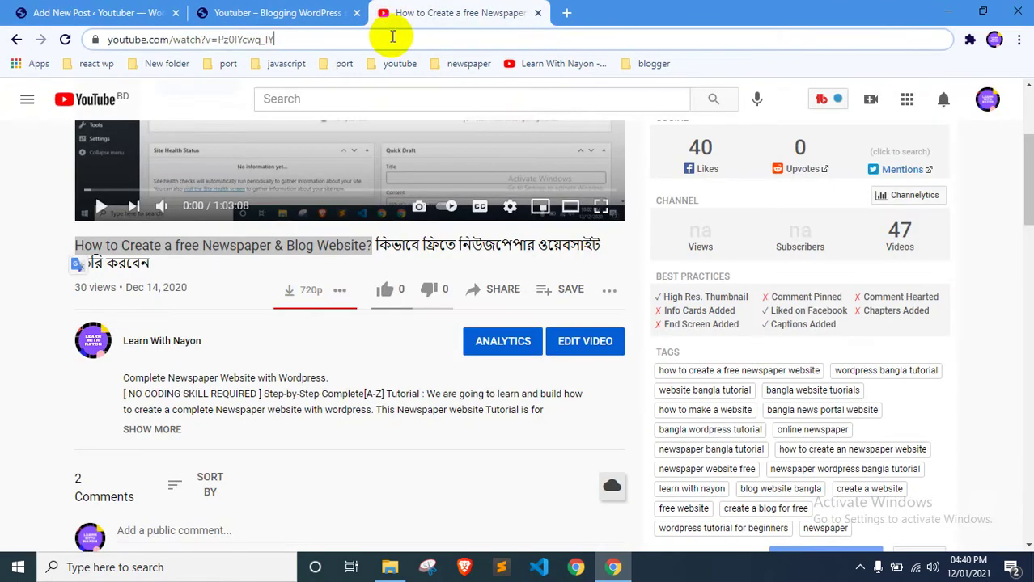
click(393, 39)
key(Return)
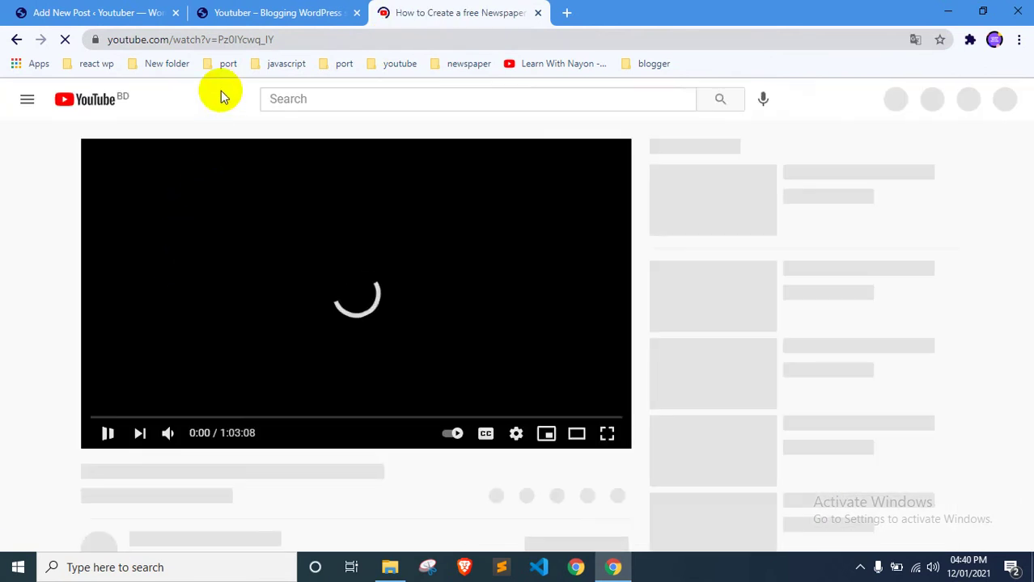
click(254, 37)
click(101, 10)
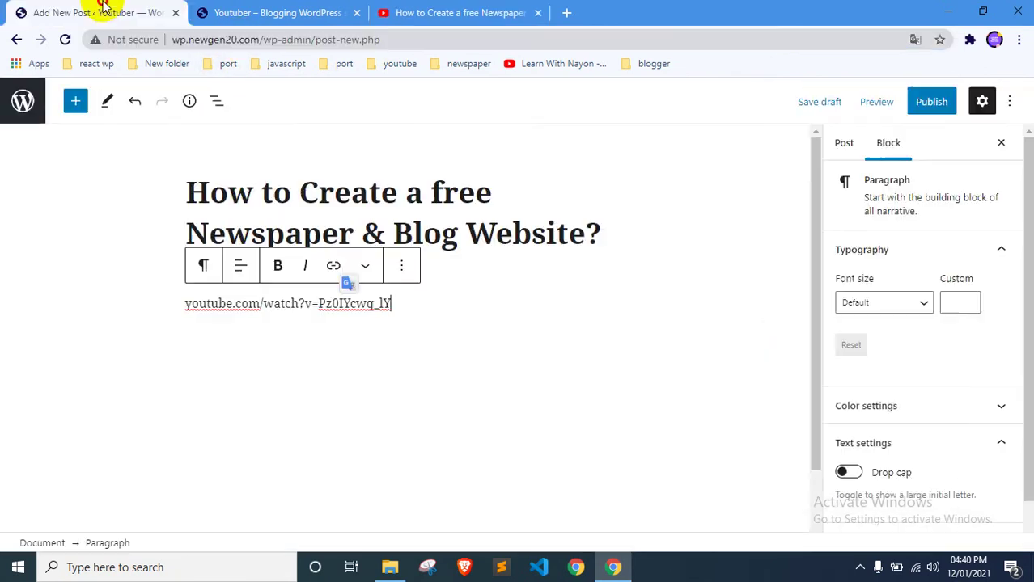
key(ctrl+a)
key(BackSpace)
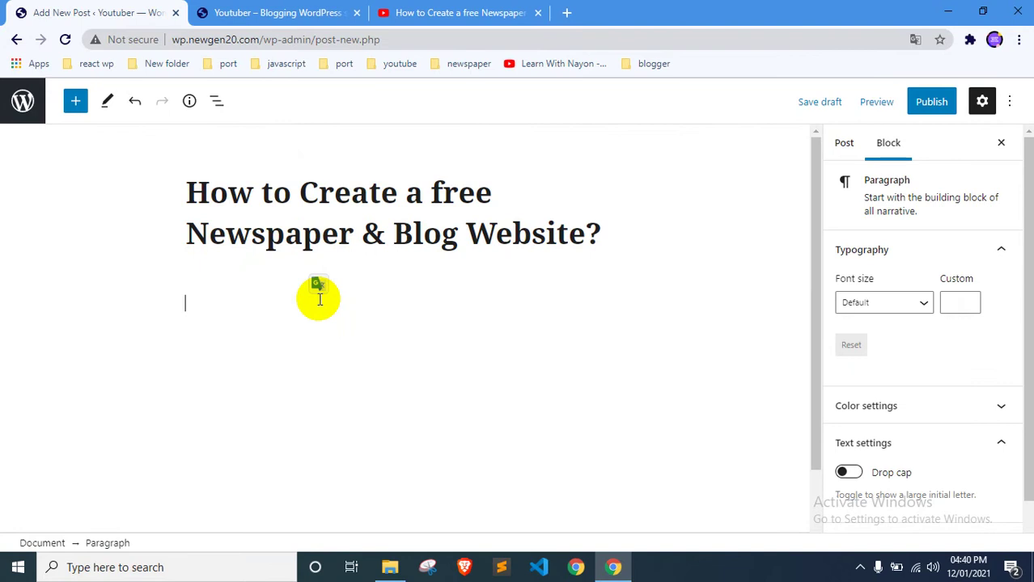
key(ctrl+v)
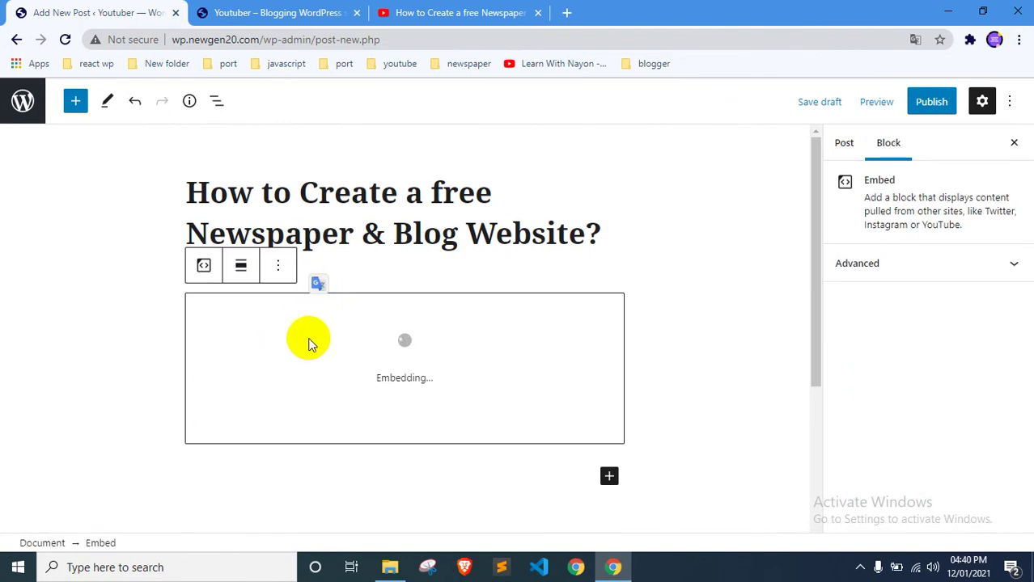
scroll(423, 282, down, 1)
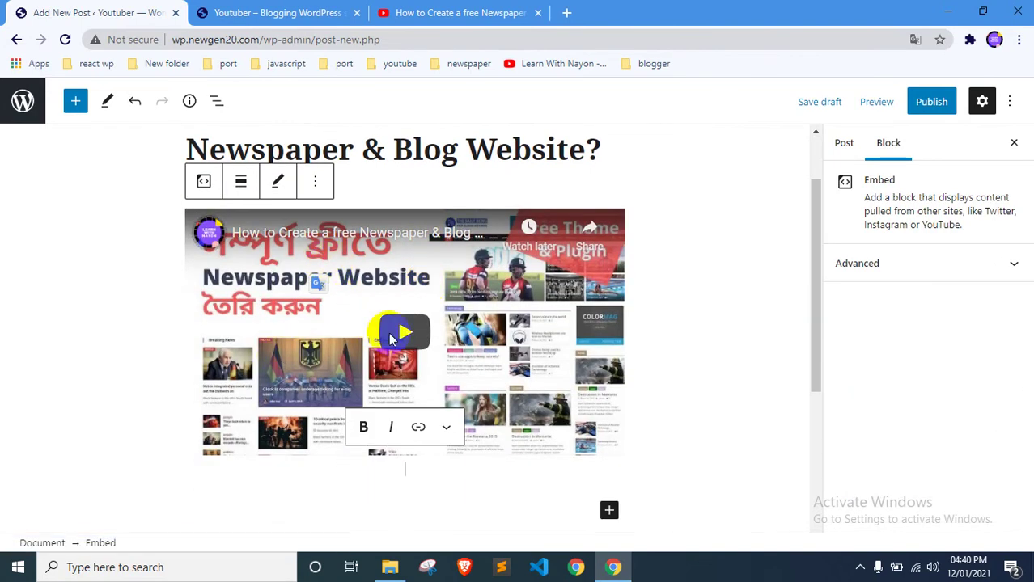
scroll(338, 324, down, 1)
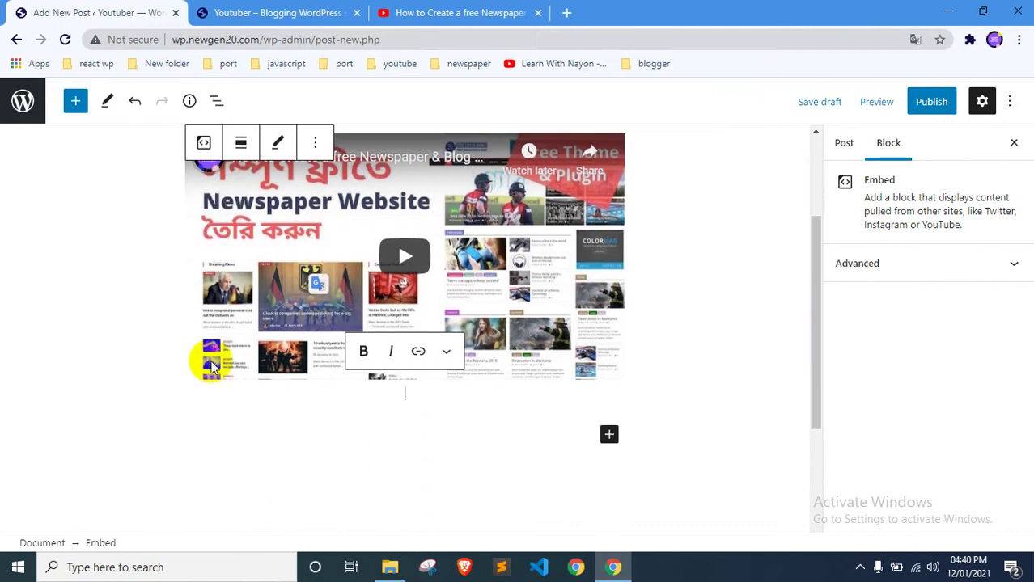
Copy the newspaper video's full YouTube description and paste it as a paragraph below the embedded video
click(451, 8)
scroll(173, 381, down, 3)
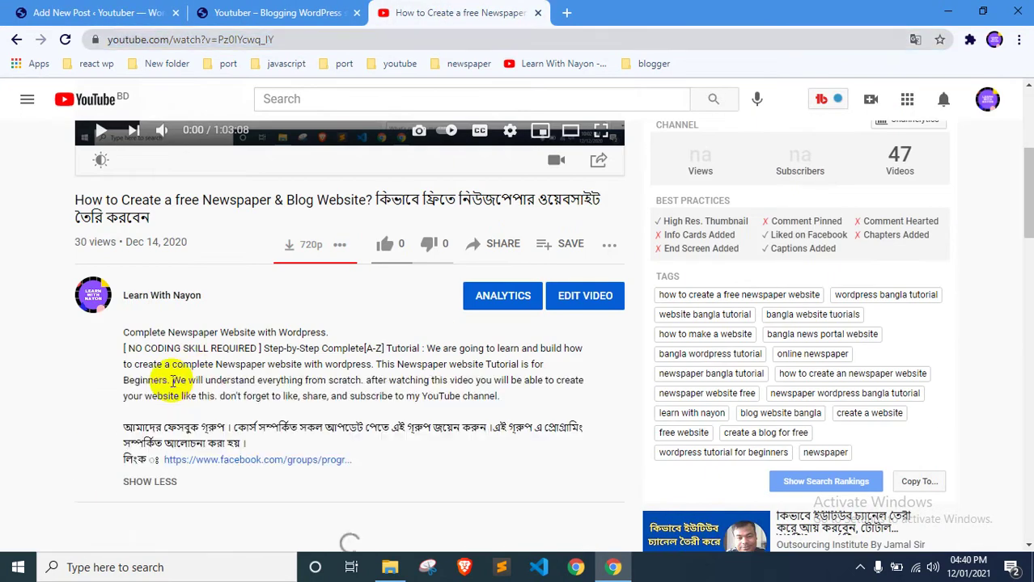
drag(123, 333, 368, 462)
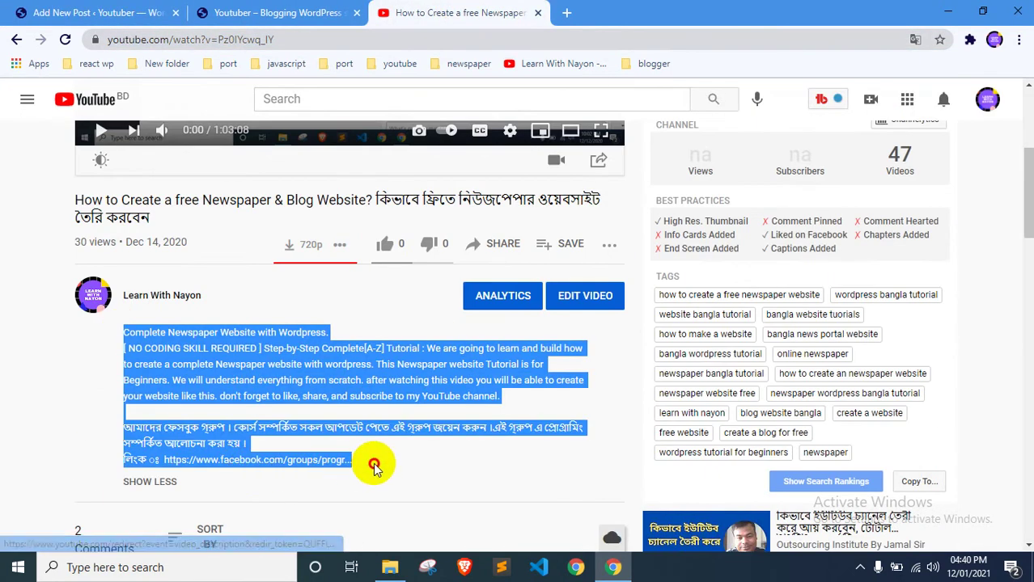
click(144, 12)
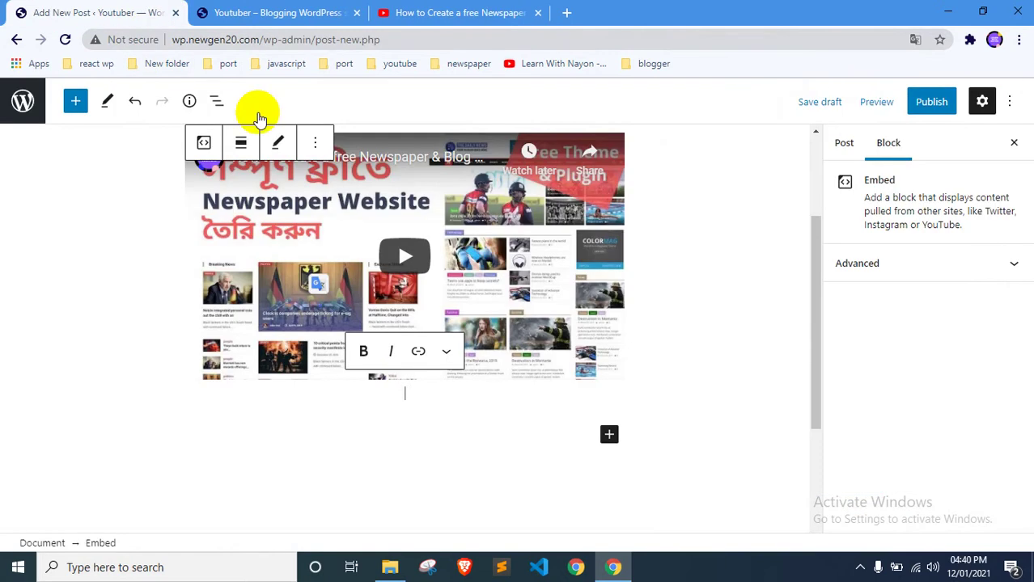
click(478, 415)
key(ctrl+v)
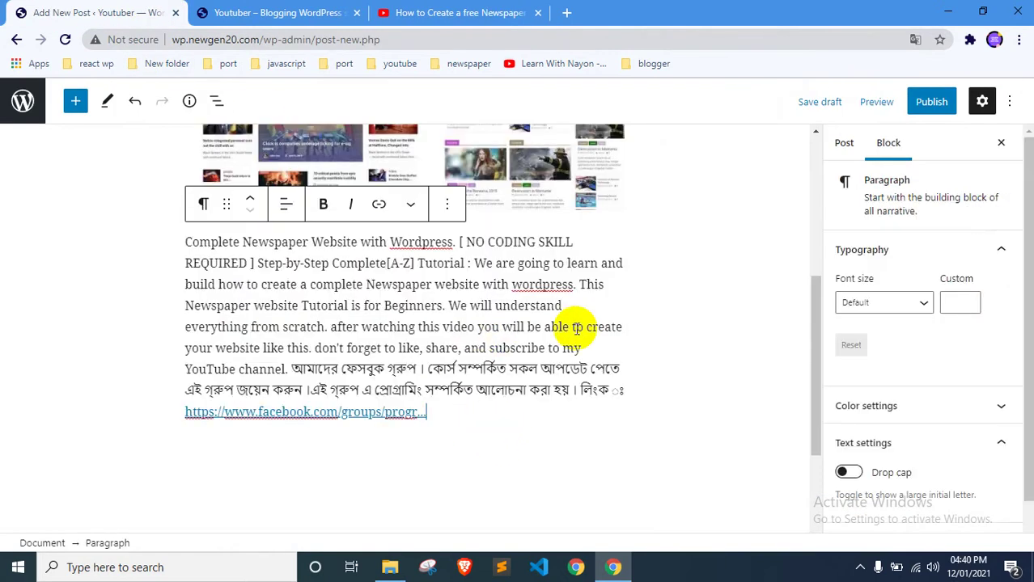
Open the post-level settings of the newspaper website post
scroll(565, 224, up, 3)
click(838, 144)
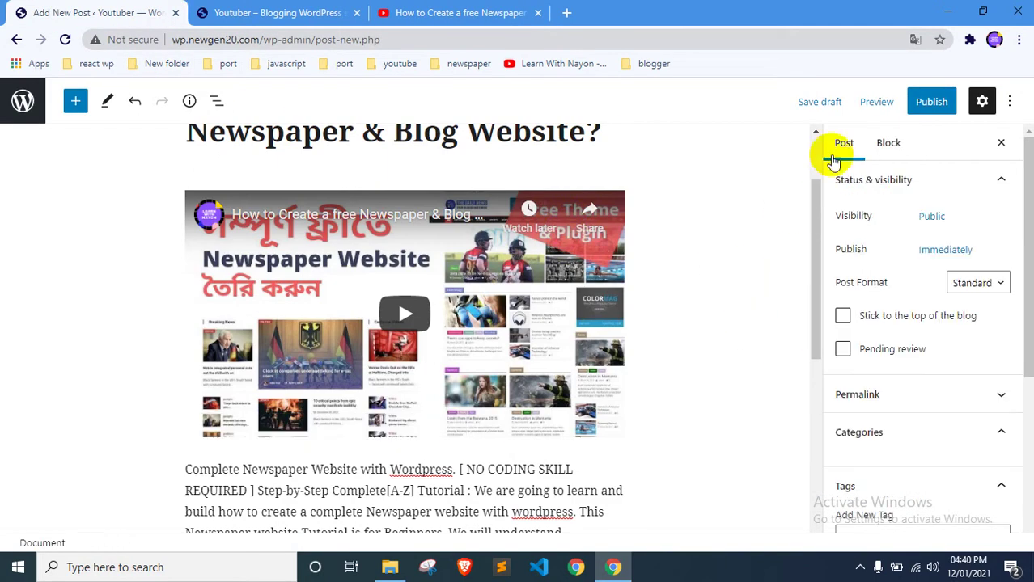
Capture the embedded newspaper video's thumbnail area with Lightshot and save it to Downloads as Screenshot (33).png
click(973, 41)
click(798, 331)
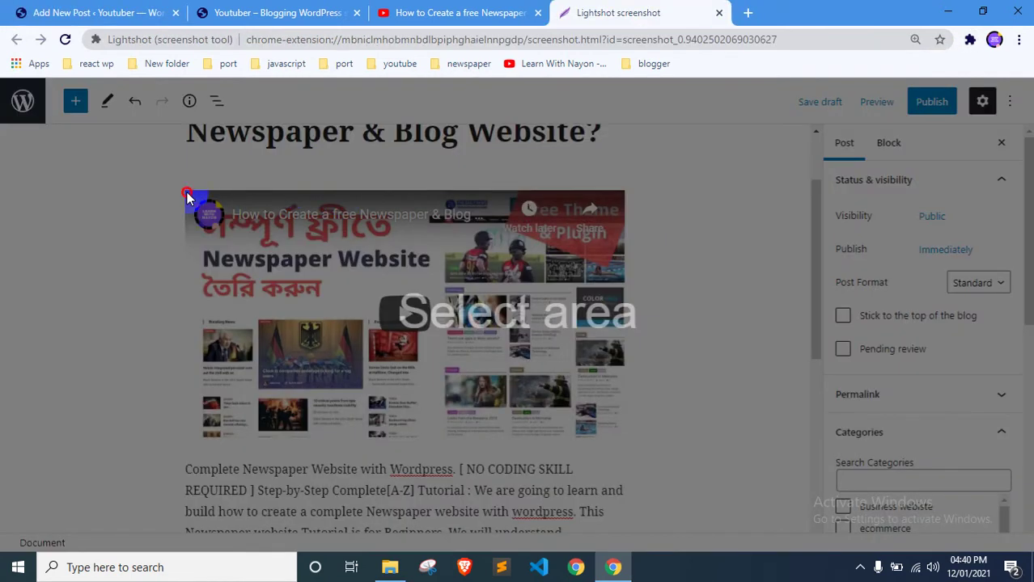
drag(186, 196, 628, 439)
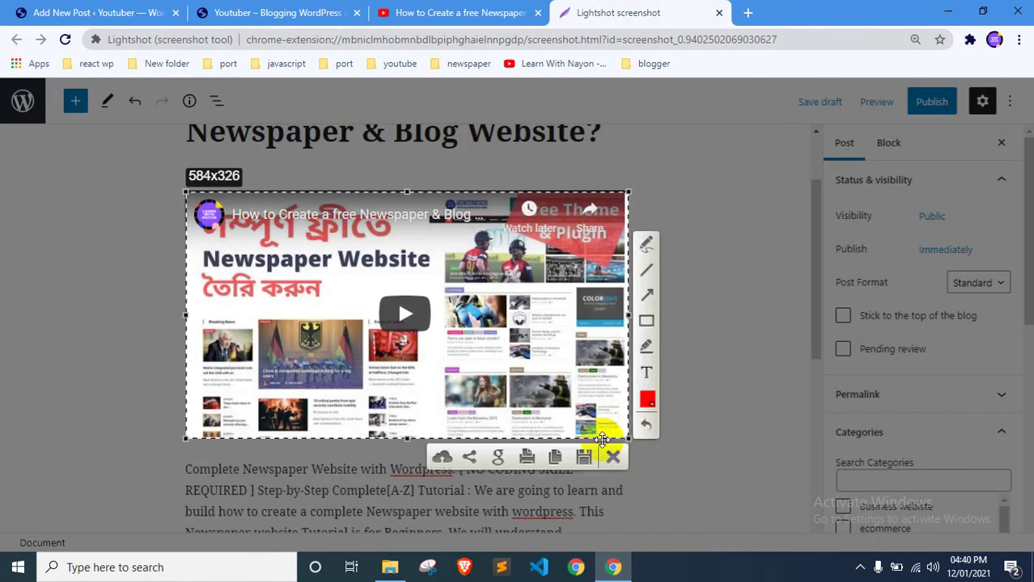
click(586, 457)
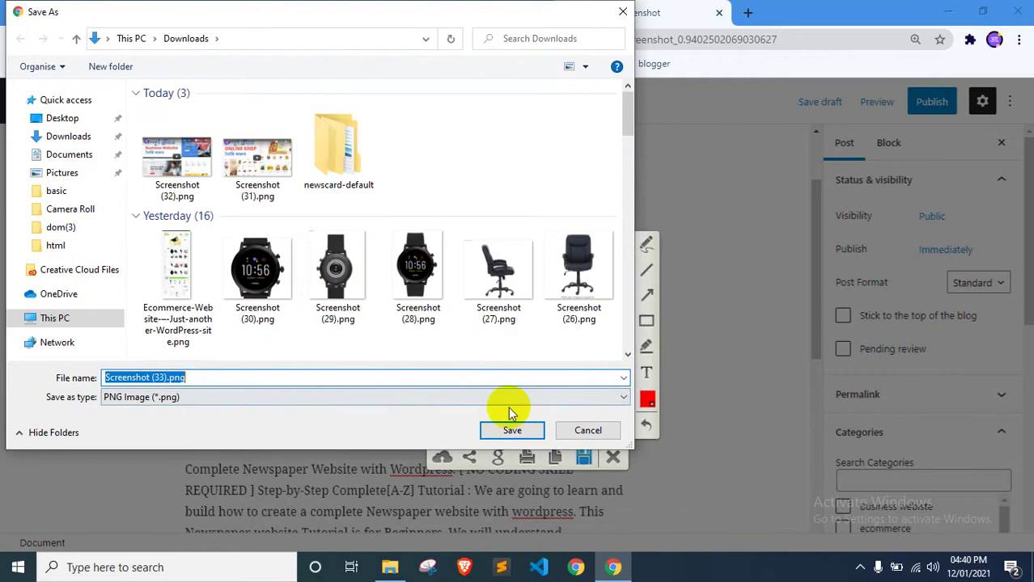
click(501, 427)
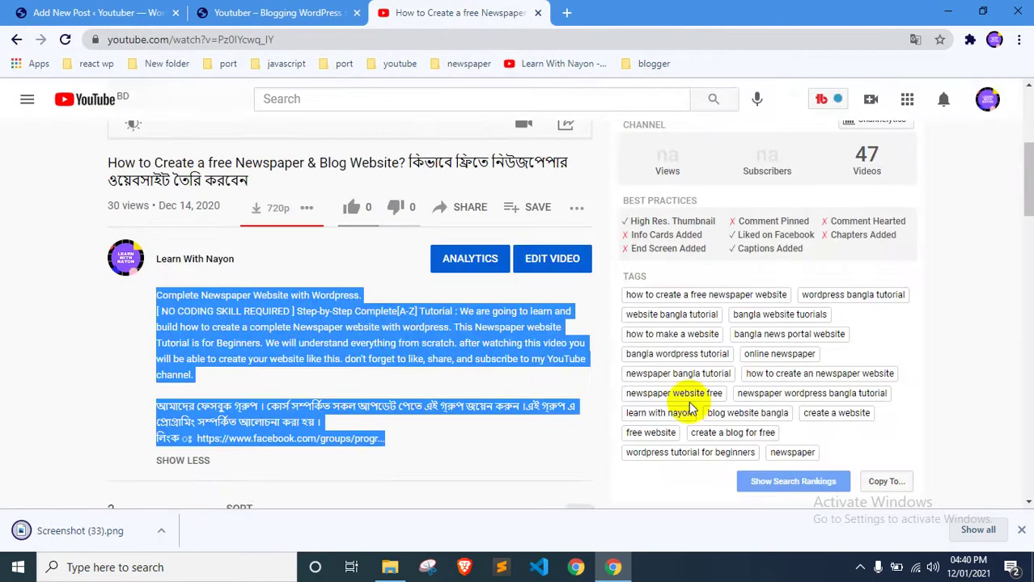
Return to the post editor and add a new category named newspaper to the post
click(224, 8)
click(138, 11)
scroll(849, 356, down, 5)
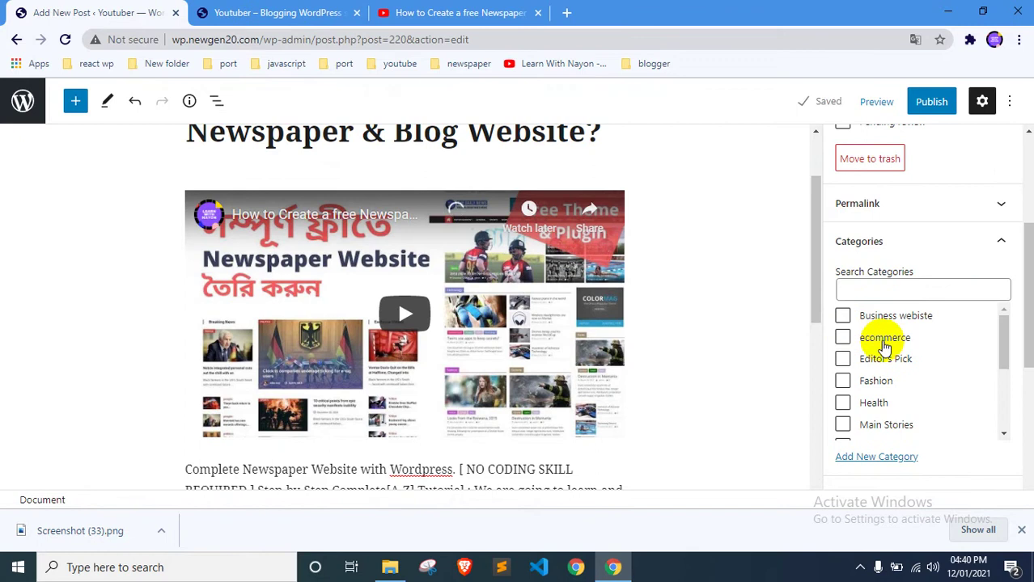
scroll(891, 367, down, 3)
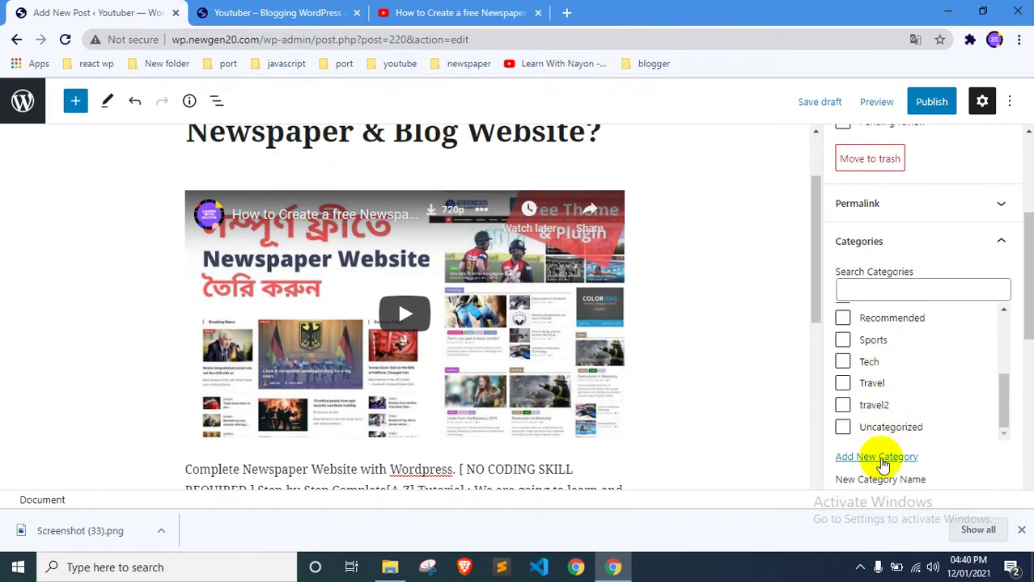
click(877, 458)
scroll(964, 414, down, 2)
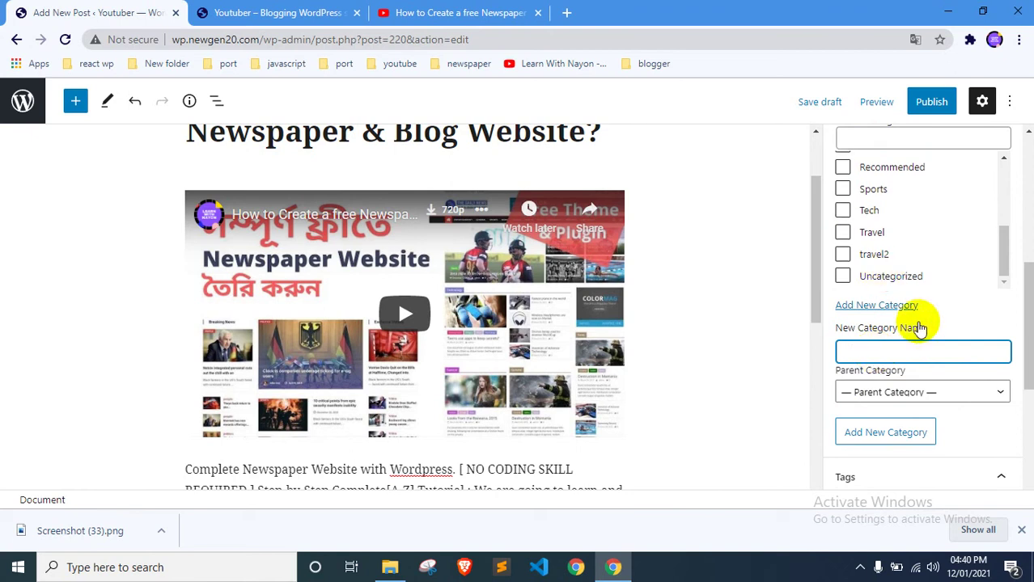
Upload Screenshot (33).png as the post's featured image and publish the post
scroll(918, 327, down, 4)
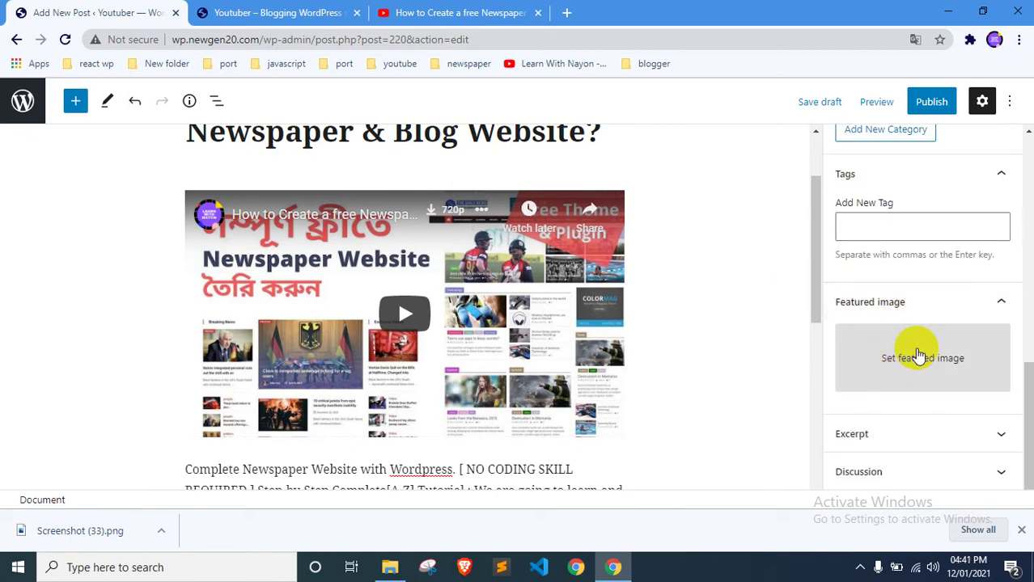
click(914, 356)
click(69, 154)
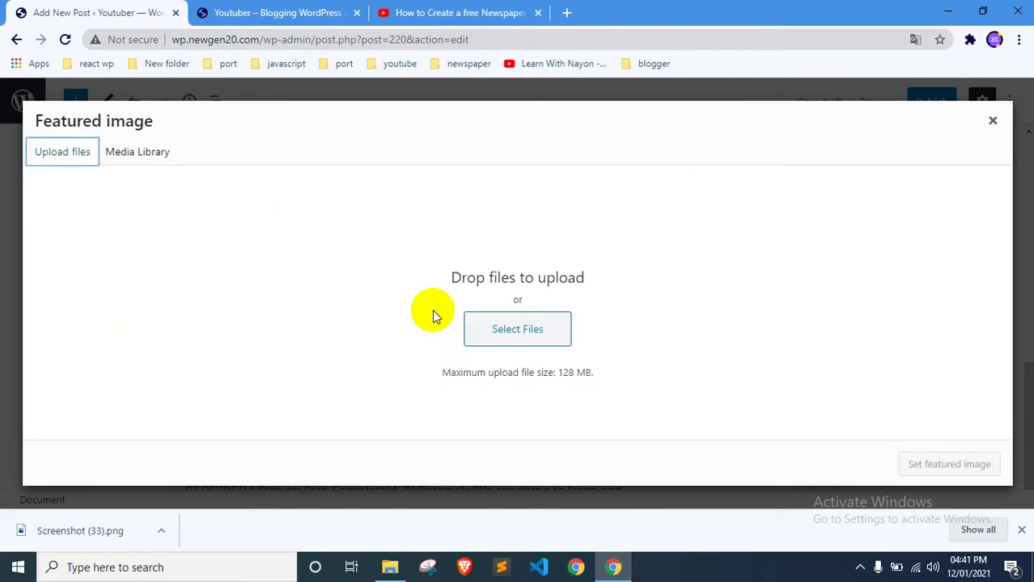
click(495, 337)
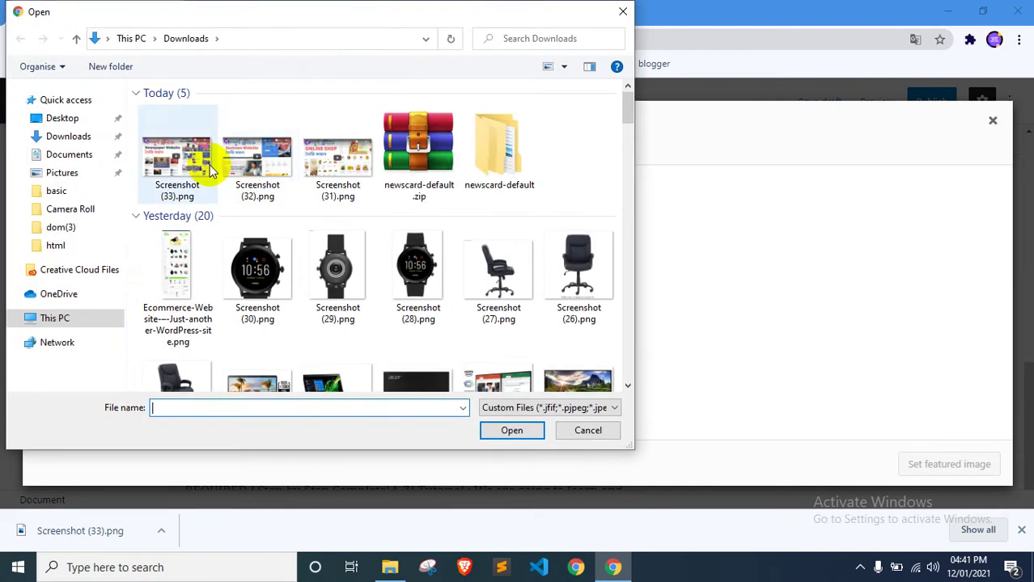
double_click(190, 161)
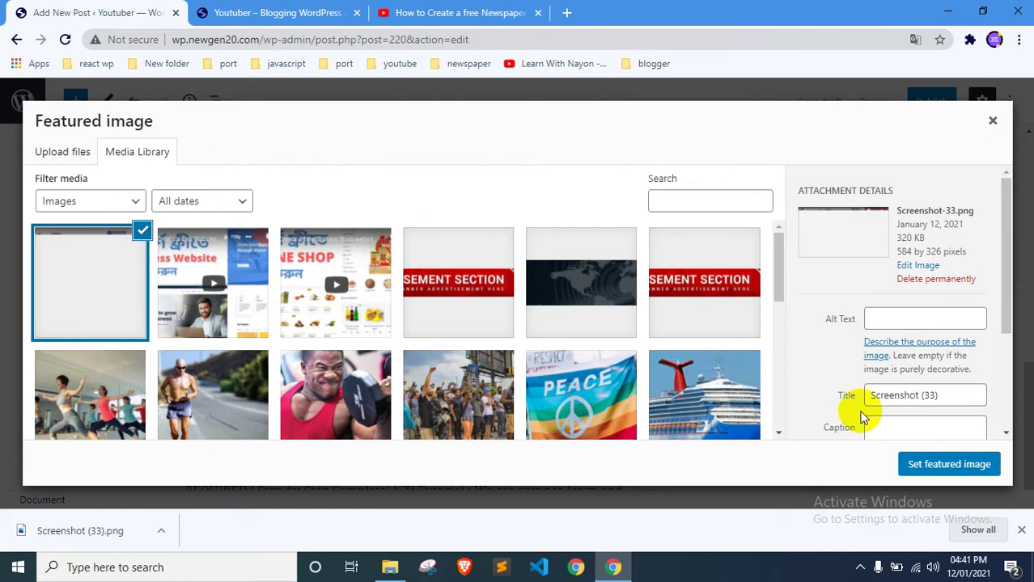
click(928, 463)
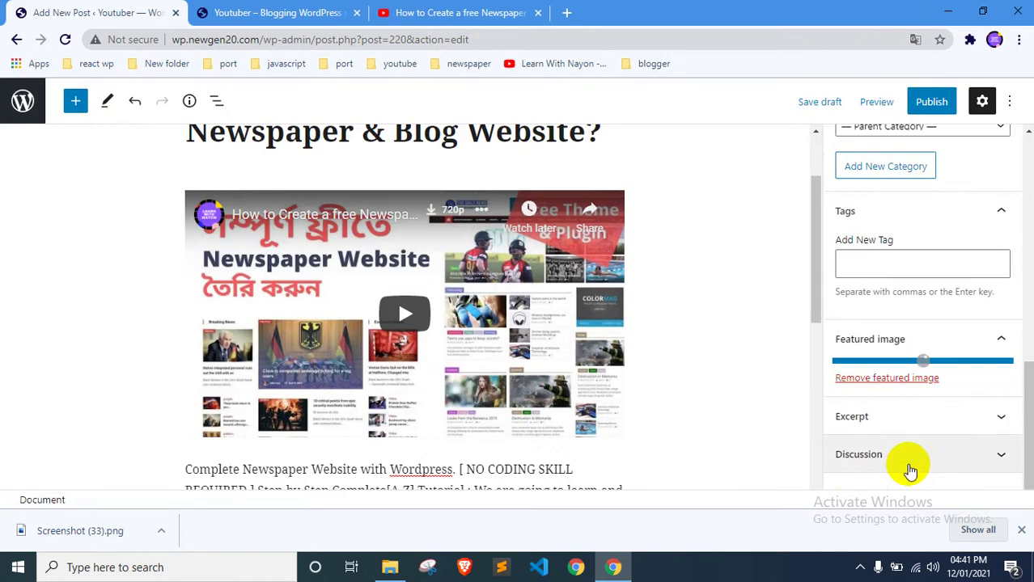
click(930, 101)
click(863, 103)
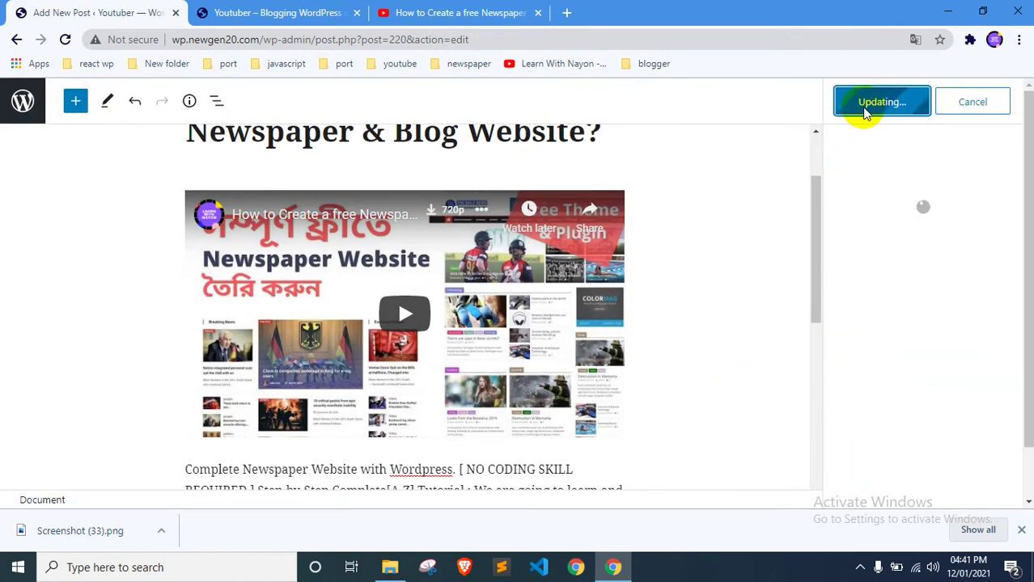
Reload the site's homepage and check how the new newspaper post appears in the story sections
click(257, 10)
key(F5)
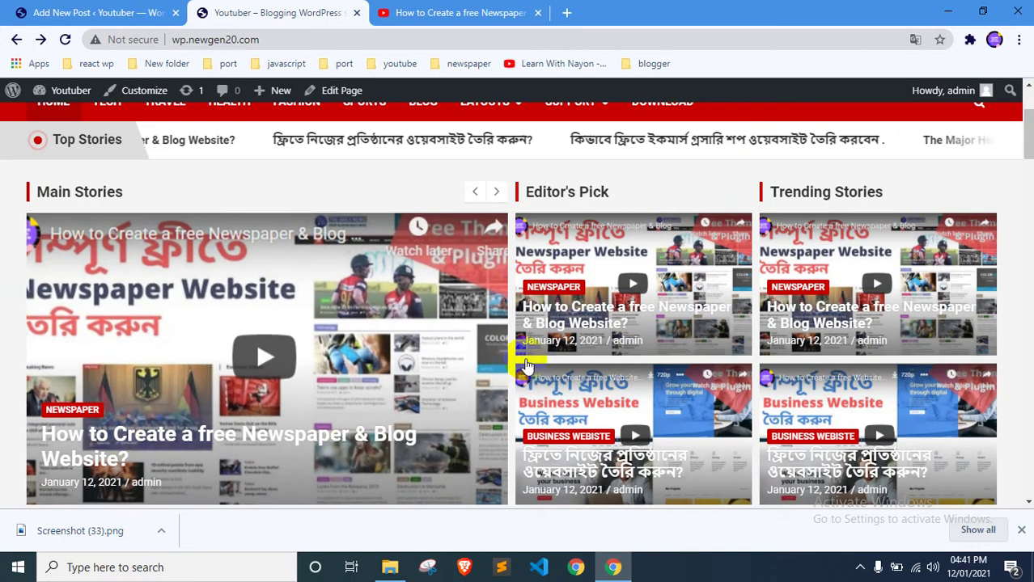
scroll(106, 348, down, 3)
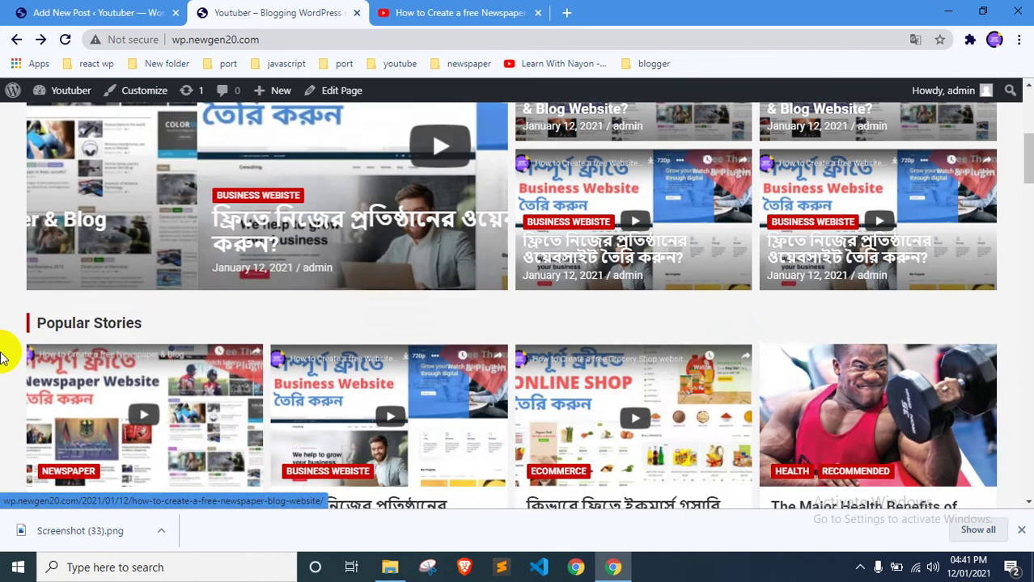
scroll(6, 353, down, 3)
scroll(430, 246, up, 2)
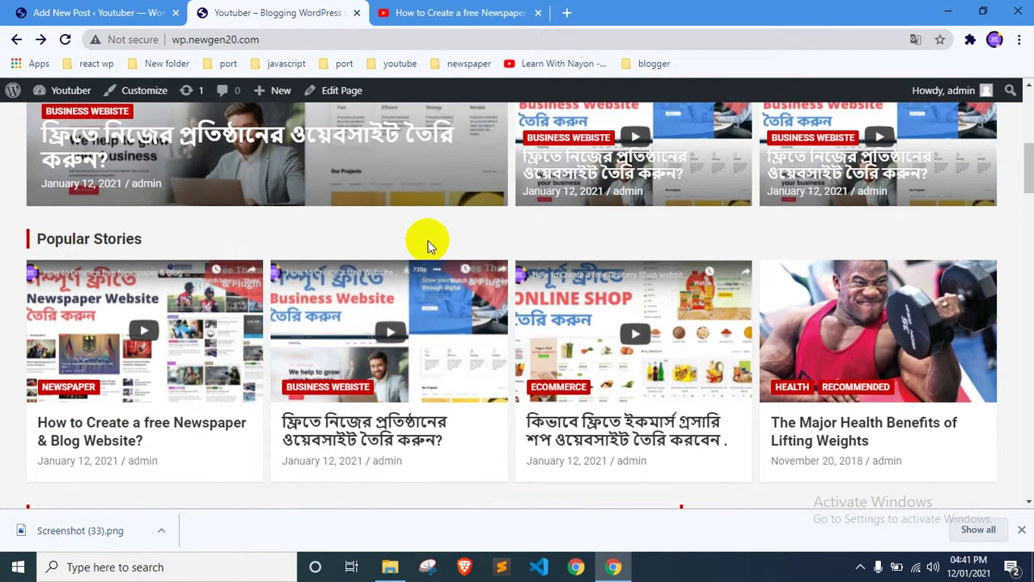
scroll(8, 275, up, 5)
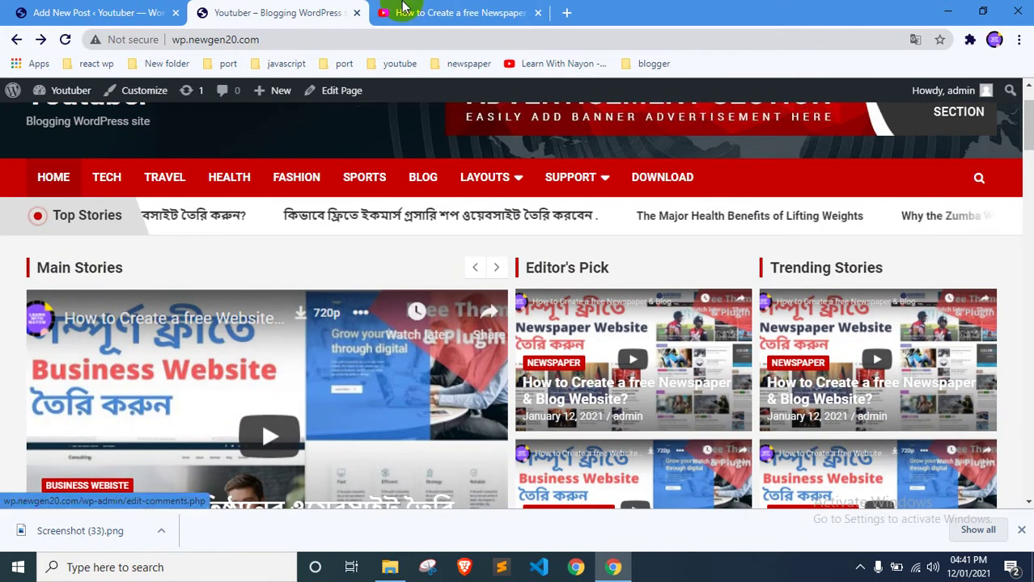
From the bookmarked YouTube channel's video list, open the Complete Personal Portfolio Website video and pause it
click(402, 10)
click(16, 40)
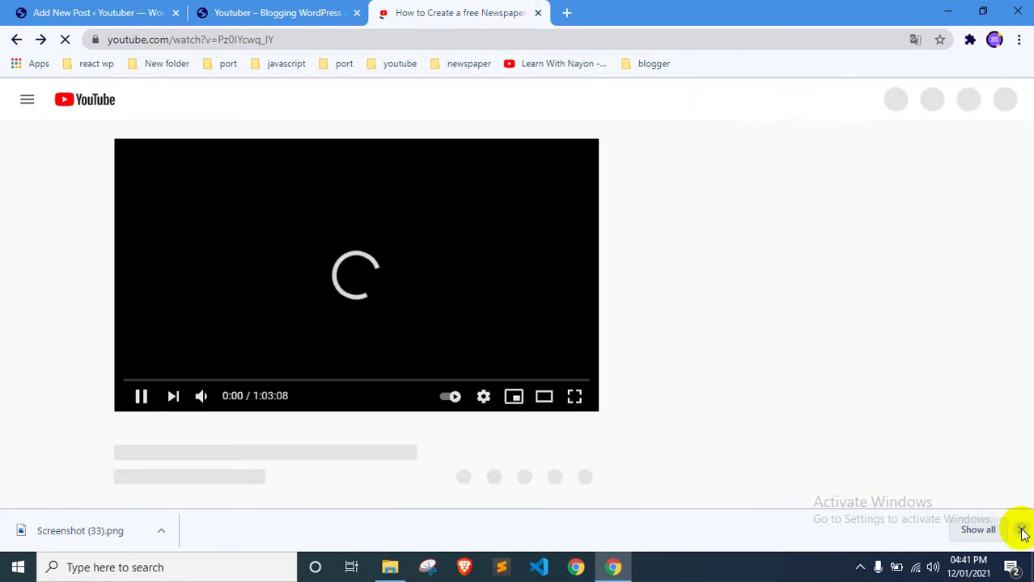
click(1022, 530)
click(346, 283)
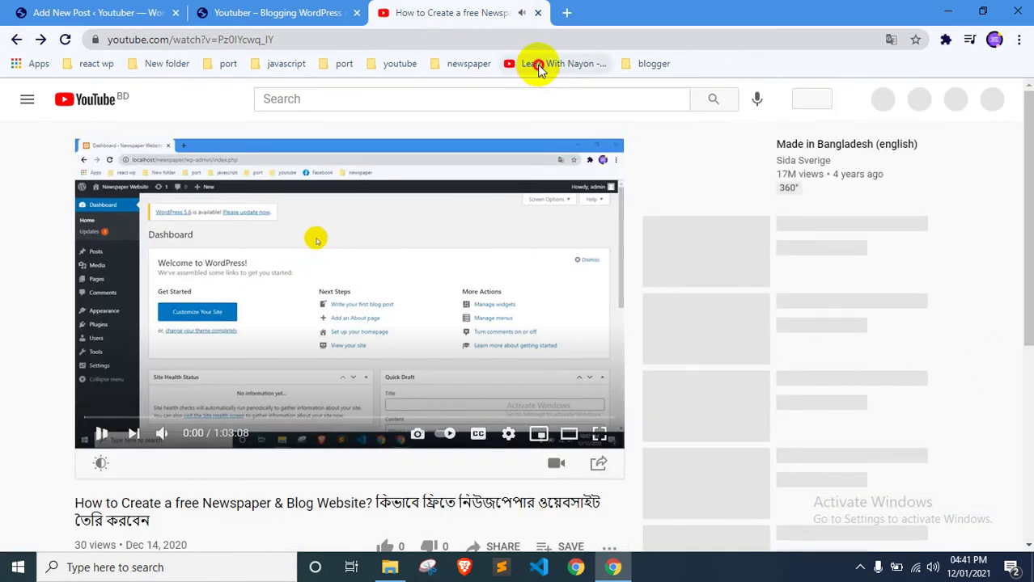
click(538, 70)
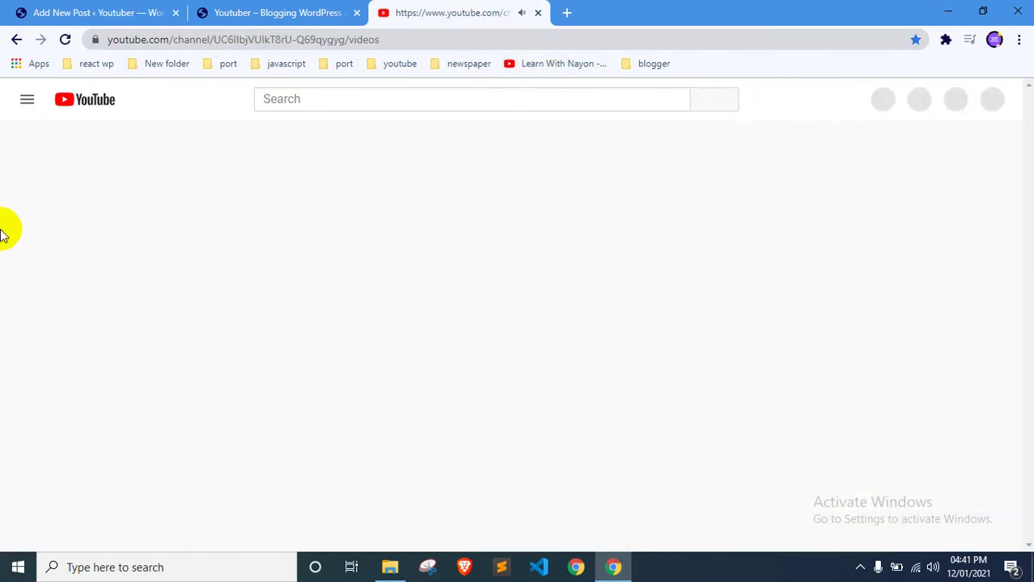
scroll(566, 267, down, 3)
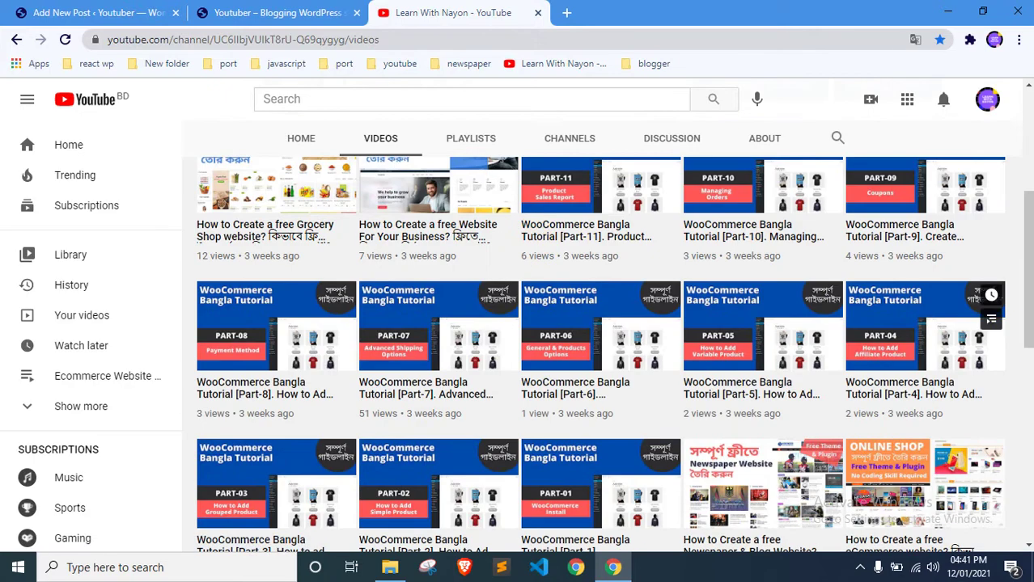
scroll(1011, 271, down, 8)
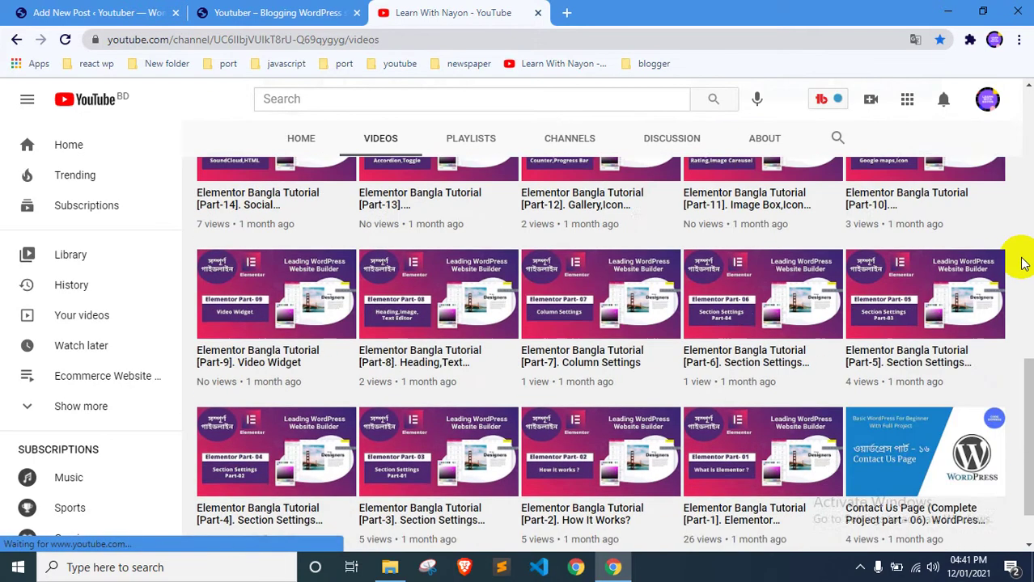
scroll(1023, 253, down, 7)
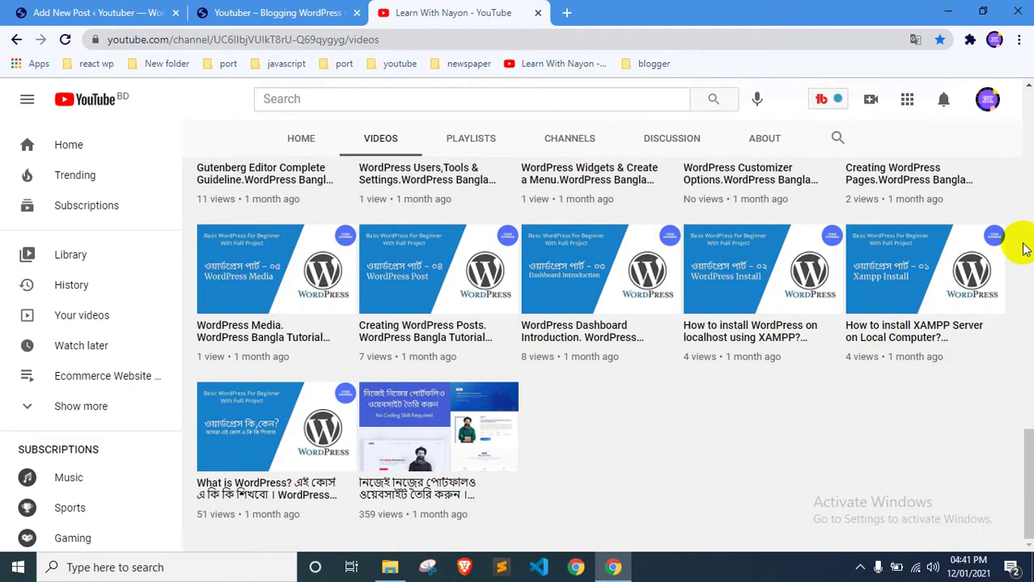
click(396, 428)
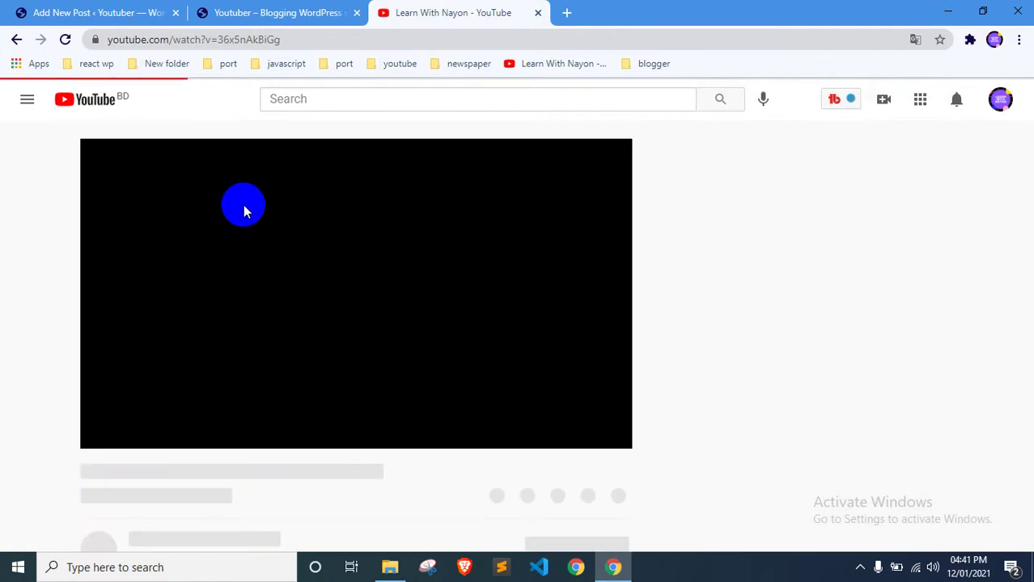
click(243, 203)
Copy the Bengali part of the video title and create a new WordPress post titled "নিজেই নিজের পোর্টফলিও ওয়েবসাইট তৈরি করুন"
scroll(331, 312, down, 2)
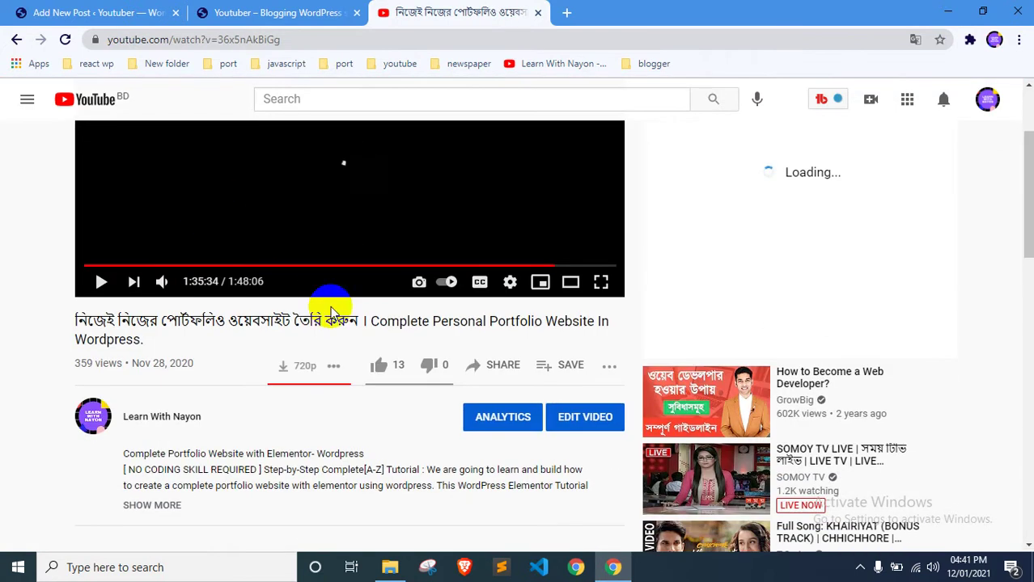
drag(362, 317, 76, 321)
key(ctrl+1)
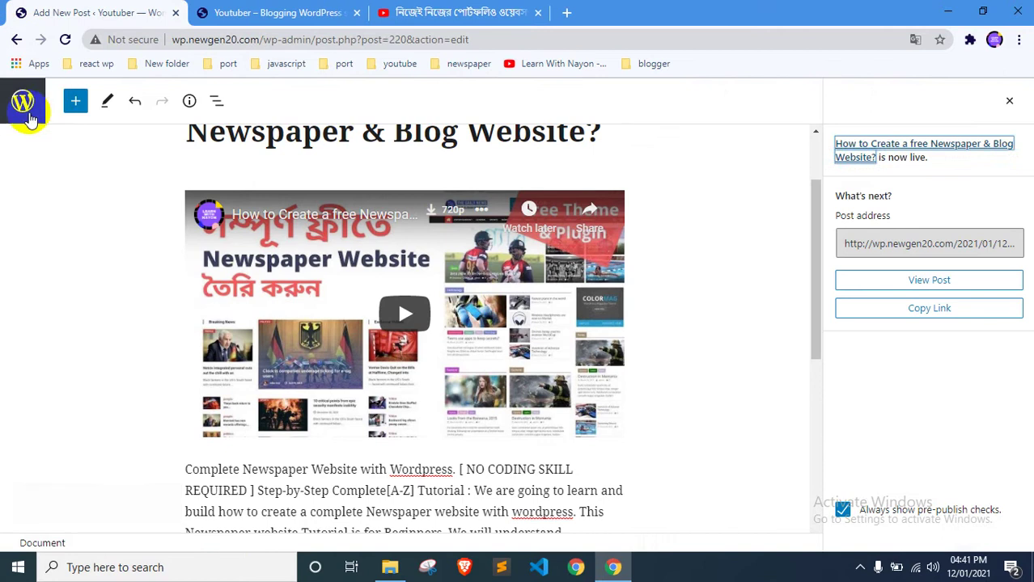
click(25, 113)
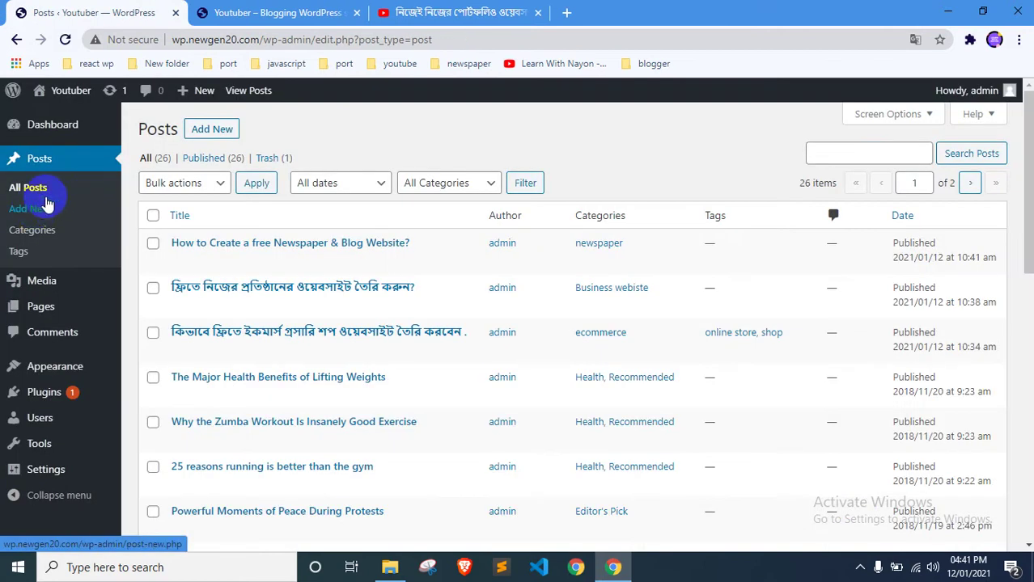
click(31, 209)
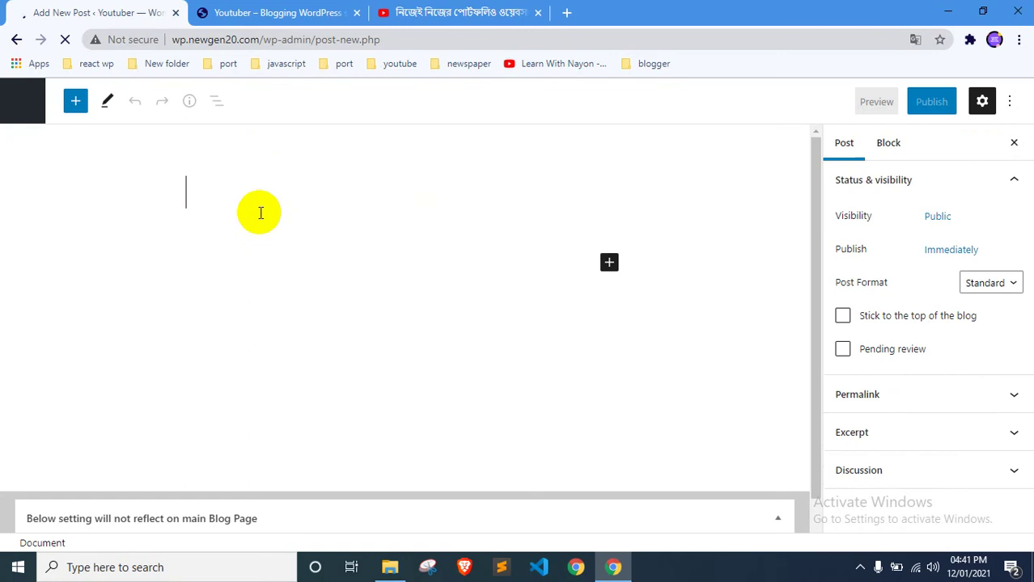
text(নিজেই নিজের পোর্টফলিও ওয়েবসাইট তৈরি করুন)
Copy the portfolio video's URL from YouTube and embed the video in the new post's body
click(412, 12)
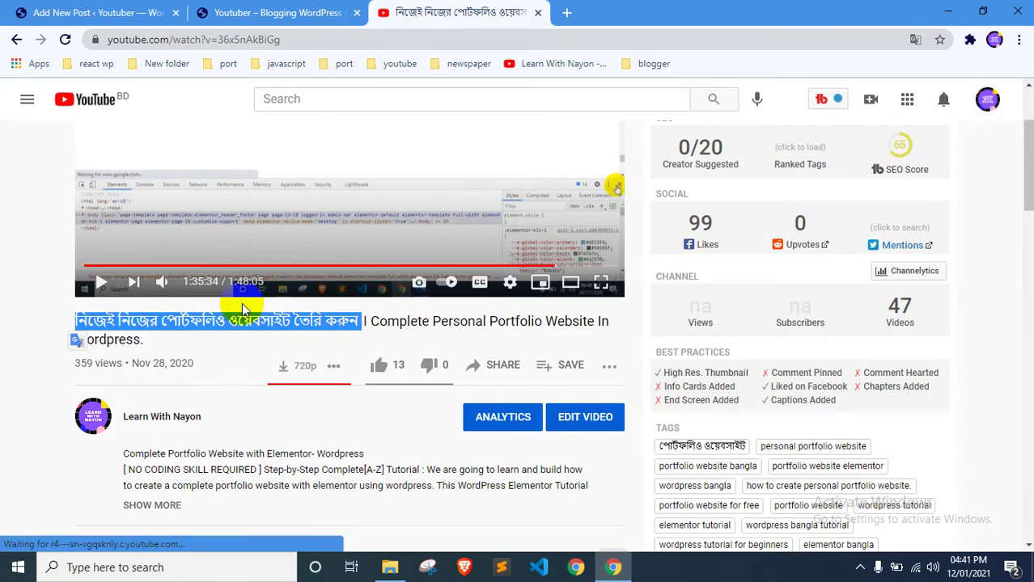
click(291, 39)
click(105, 12)
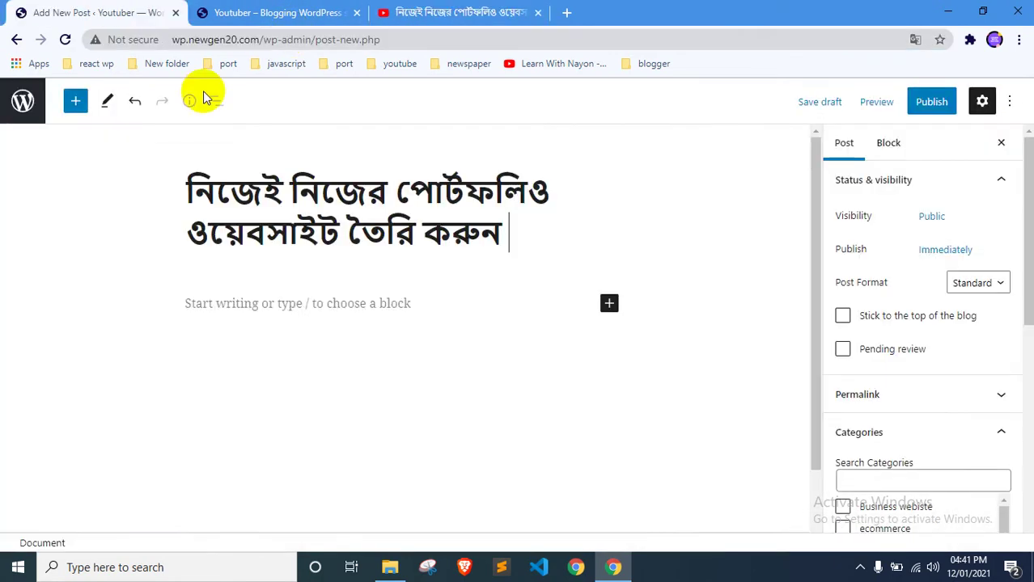
click(315, 311)
key(ctrl+v)
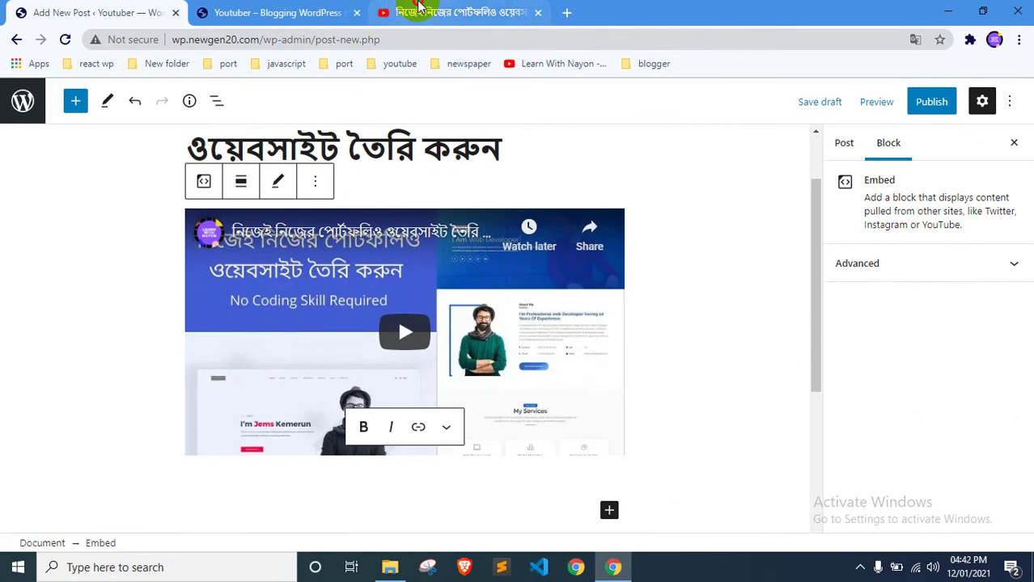
Copy the full expanded description of the portfolio video and paste it as a paragraph below the embedded video
click(441, 12)
scroll(212, 354, down, 4)
click(134, 353)
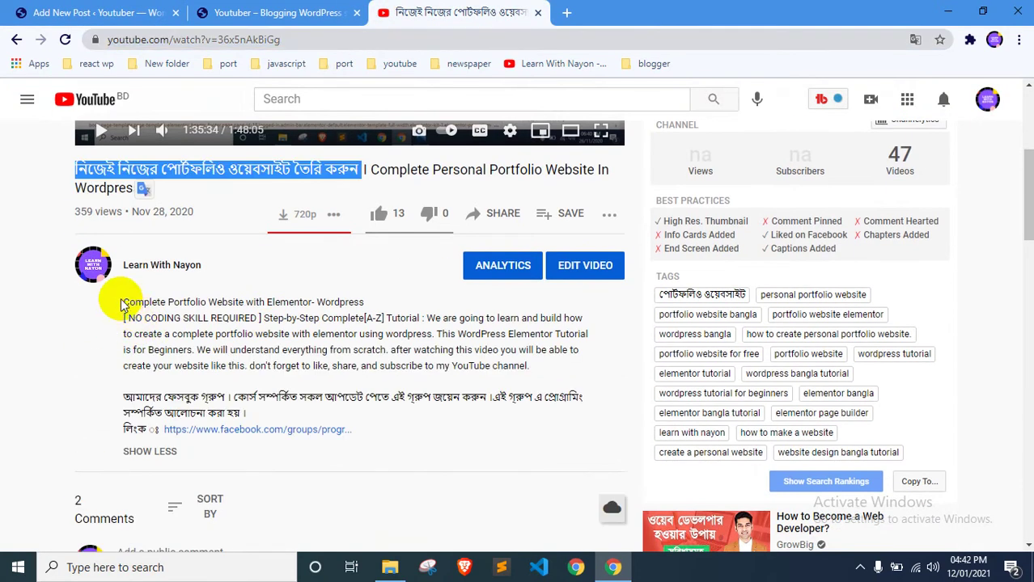
drag(126, 297, 362, 430)
scroll(348, 363, down, 4)
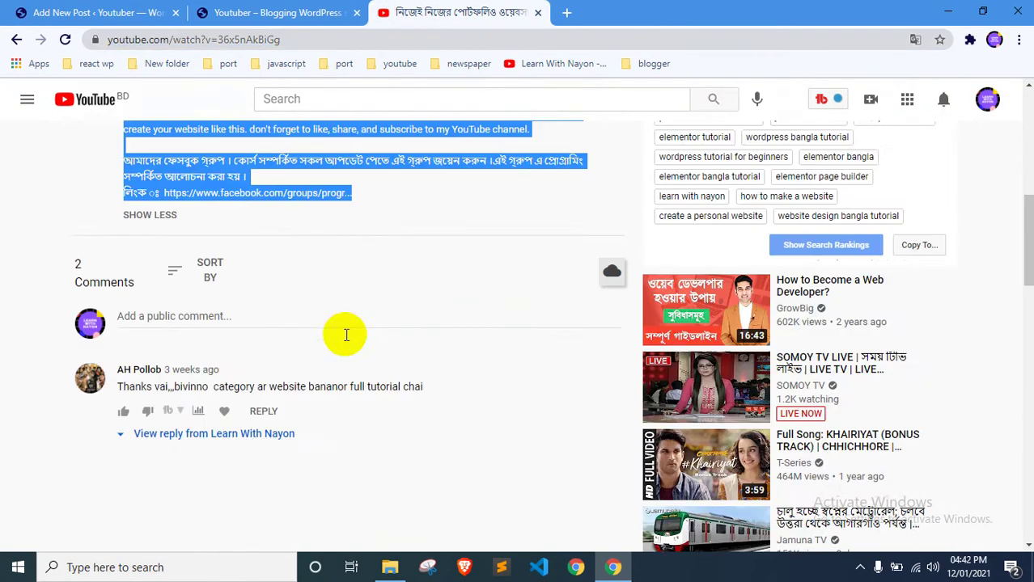
click(122, 12)
scroll(266, 386, down, 3)
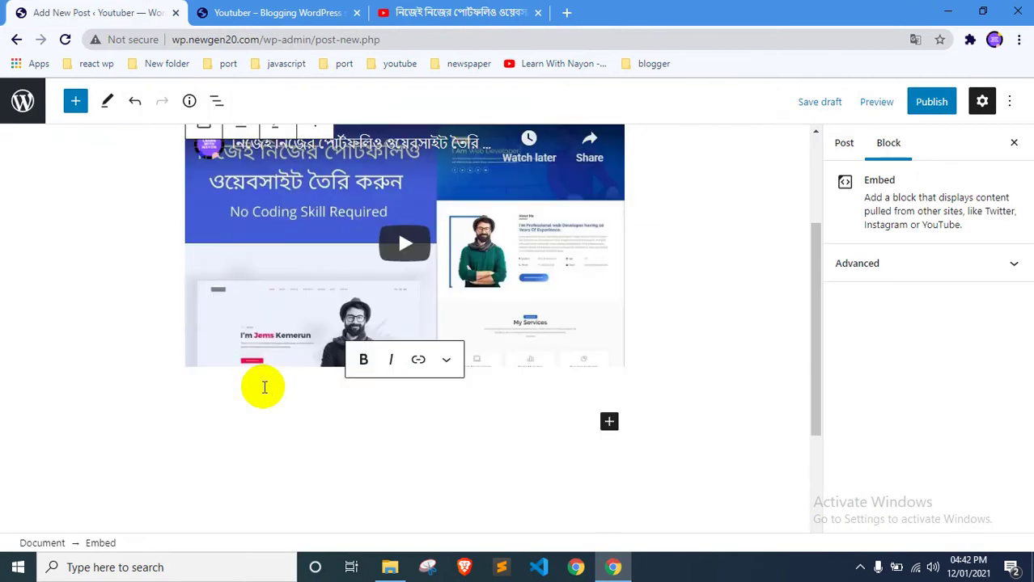
click(306, 363)
key(ctrl+v)
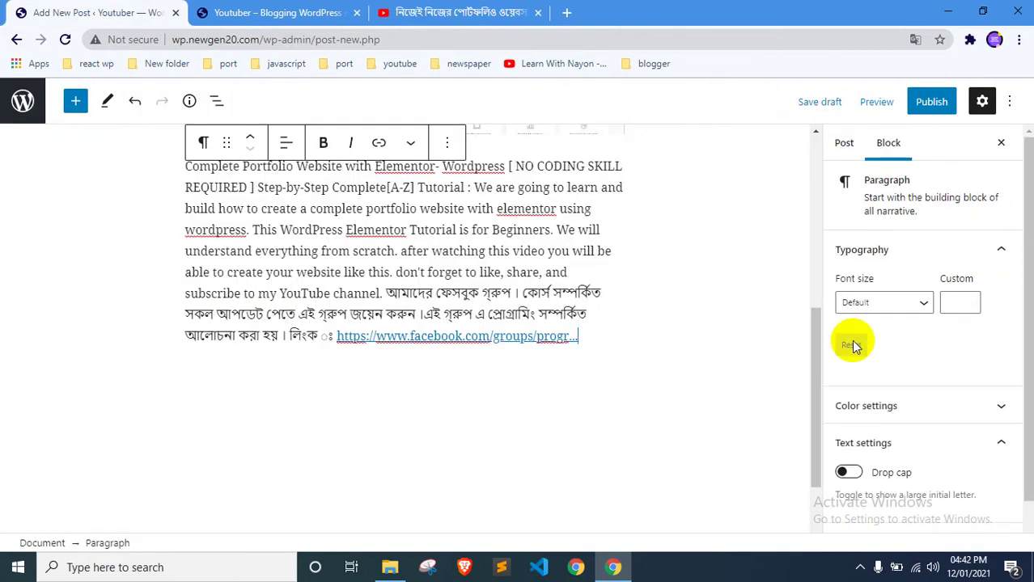
Capture the embedded portfolio video's thumbnail in the post with Lightshot at about 578x325 and save it as Screenshot (34).png
scroll(733, 314, up, 5)
click(752, 309)
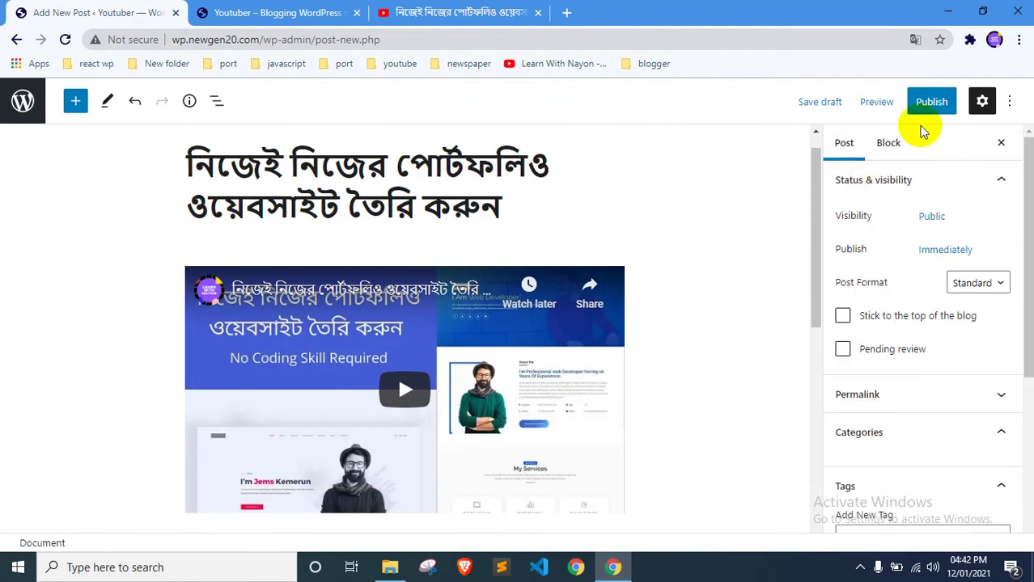
click(971, 37)
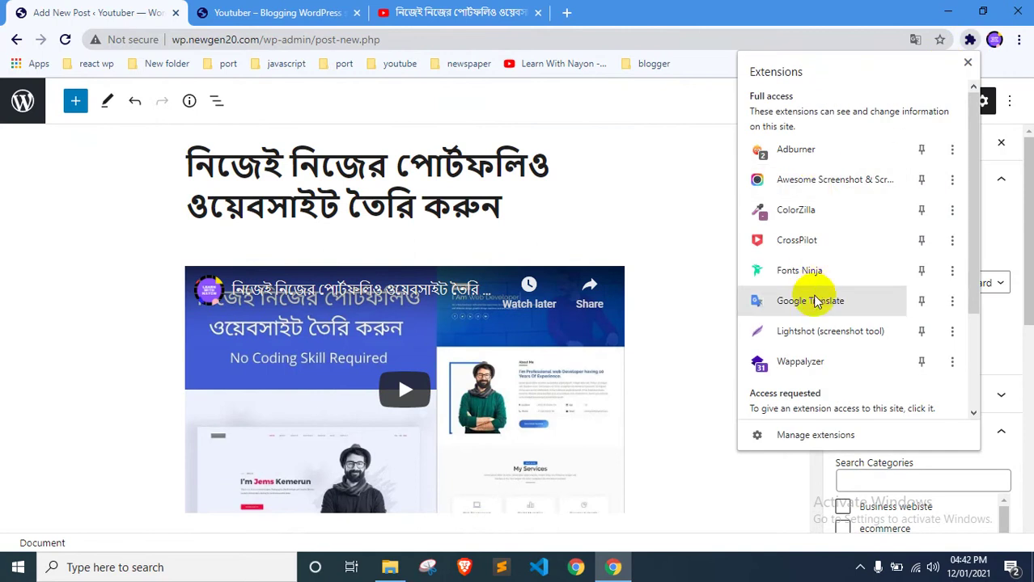
click(781, 330)
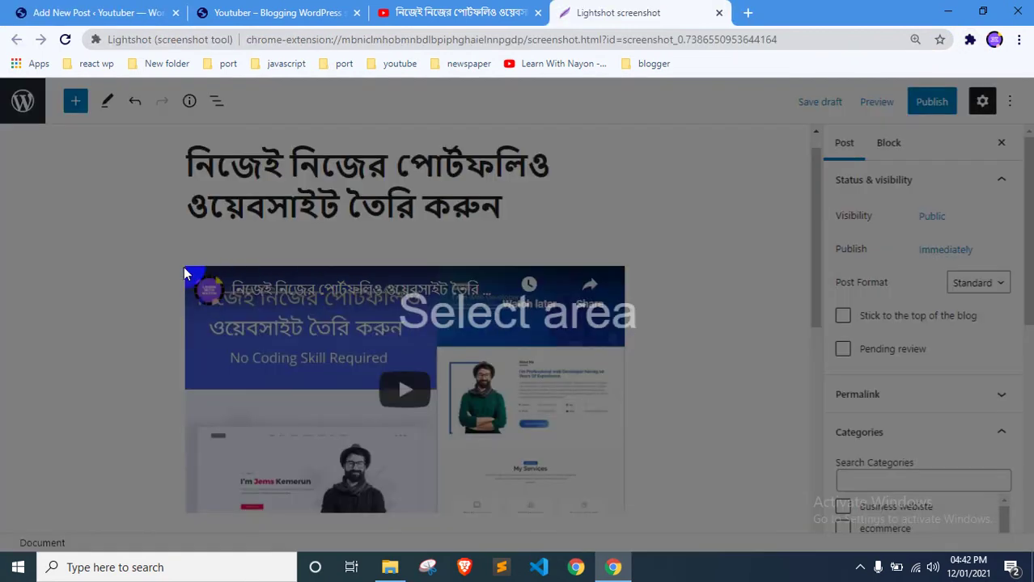
drag(184, 266, 623, 512)
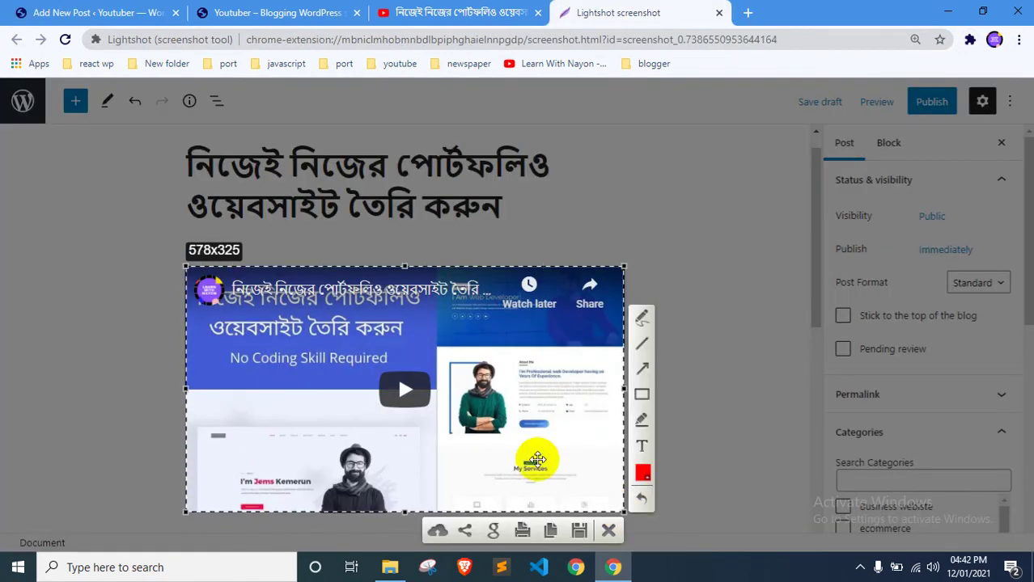
click(581, 532)
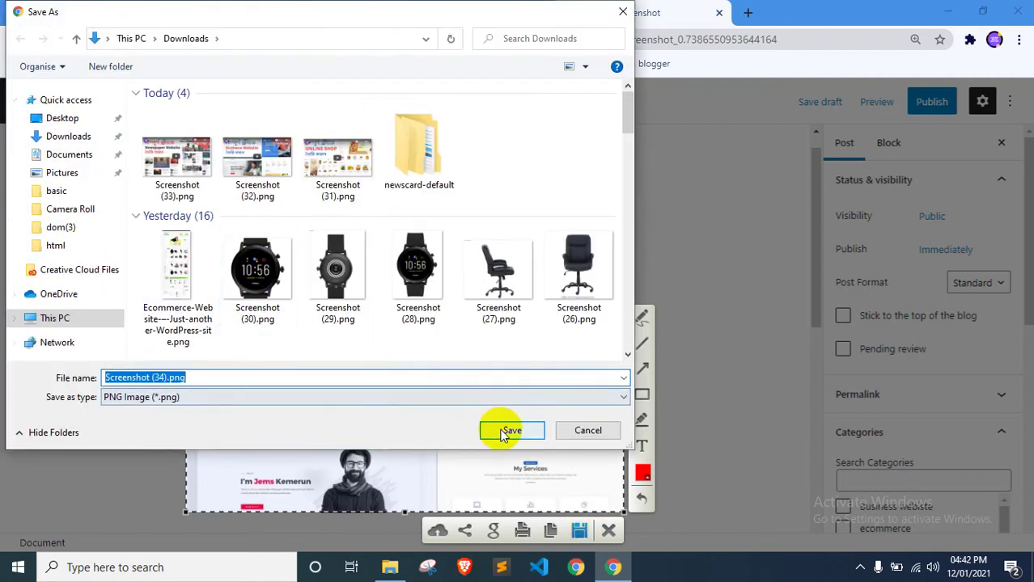
click(510, 431)
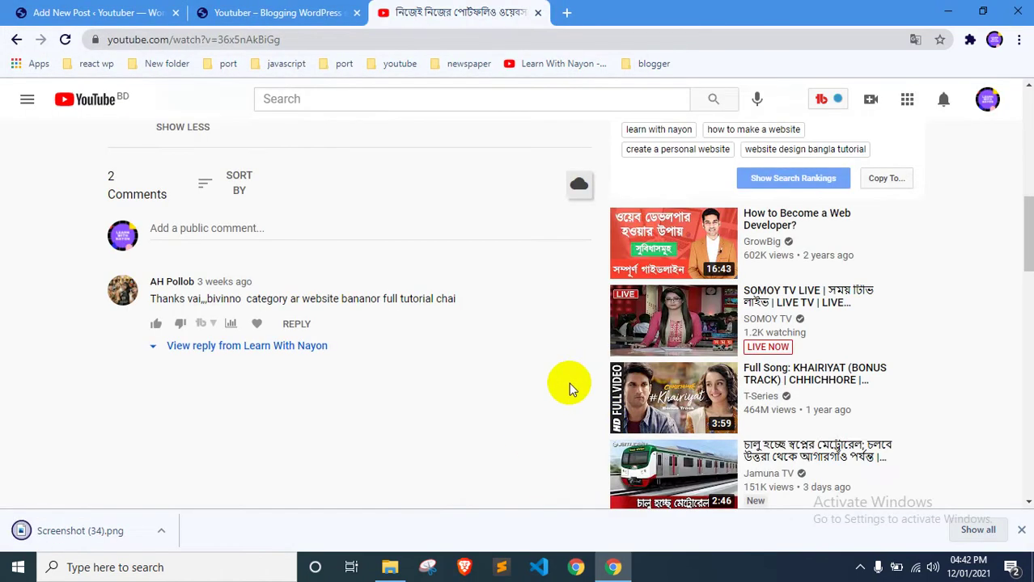
Search Google for "lightshot chrome extension", view its Chrome Web Store page, and close it
scroll(571, 385, up, 1)
click(278, 12)
click(970, 40)
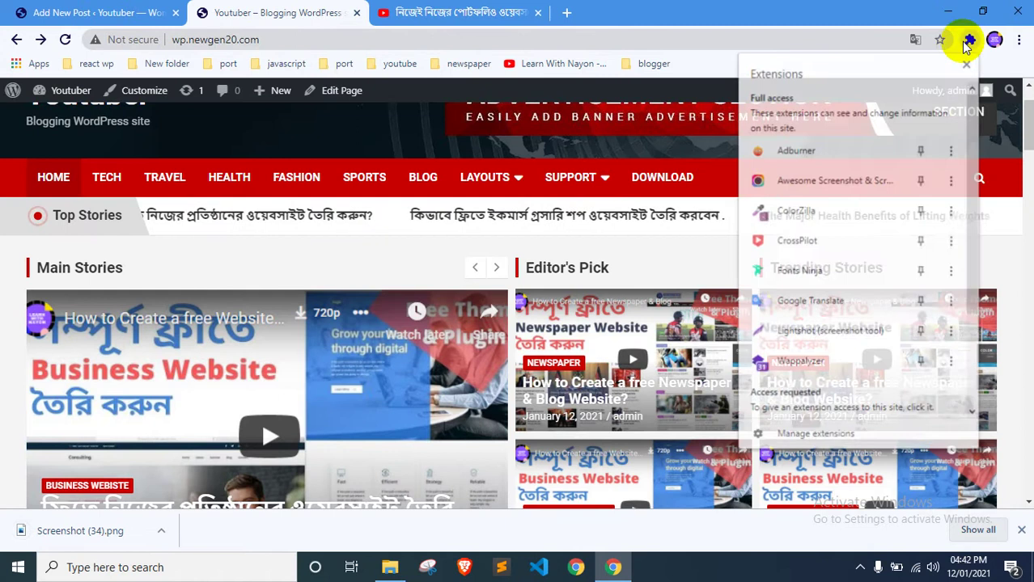
click(563, 8)
click(563, 10)
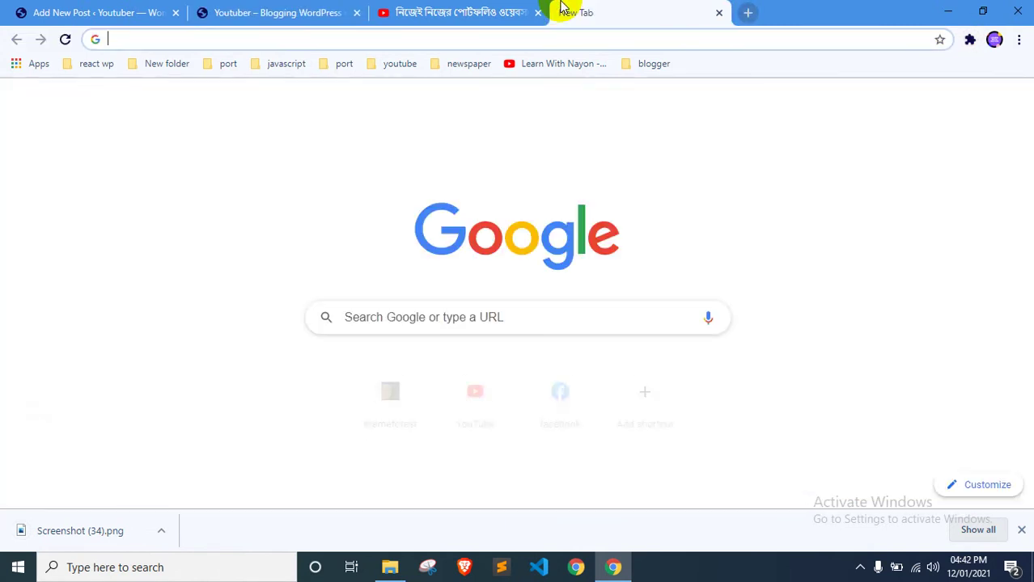
text(scre)
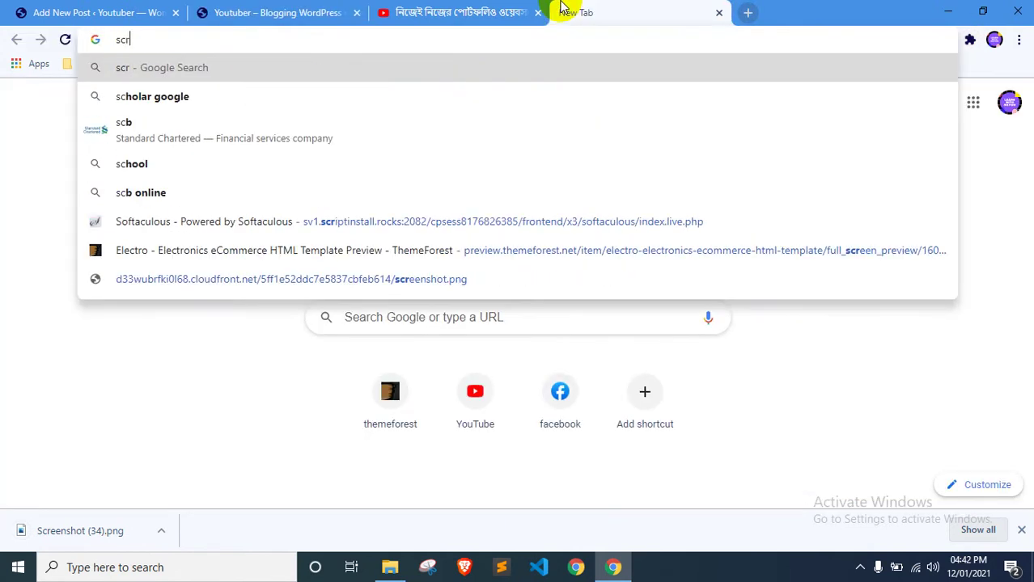
key(BackSpace)
key(BackSpace)
key(BackSpace)
key(BackSpace)
key(BackSpace)
text(l)
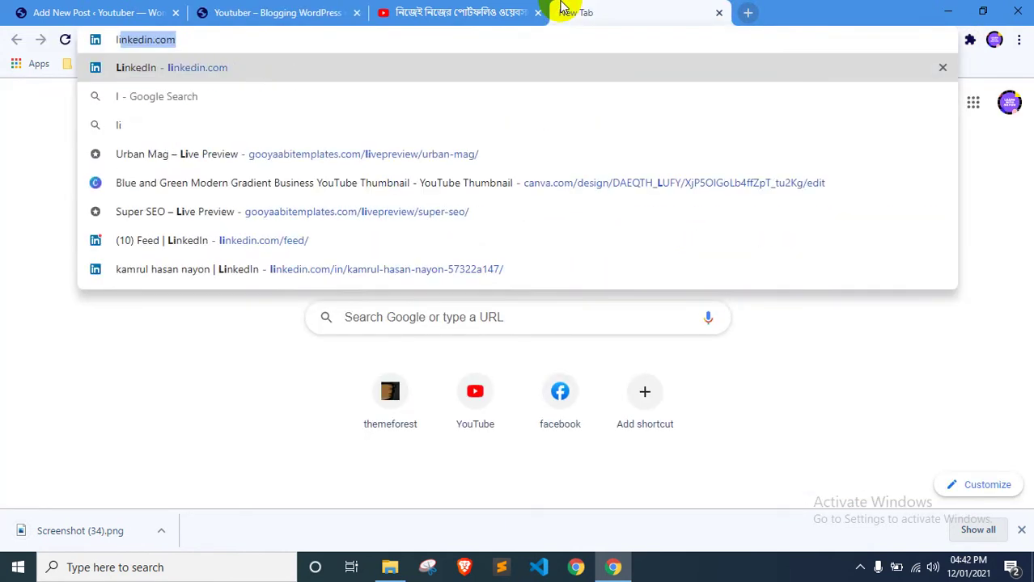
text(ightshot )
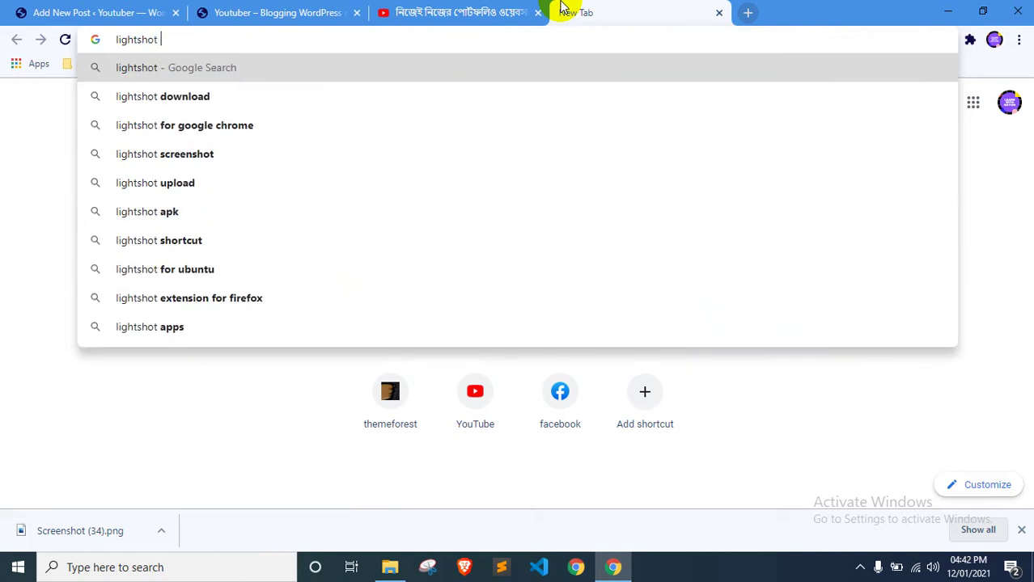
text(crome)
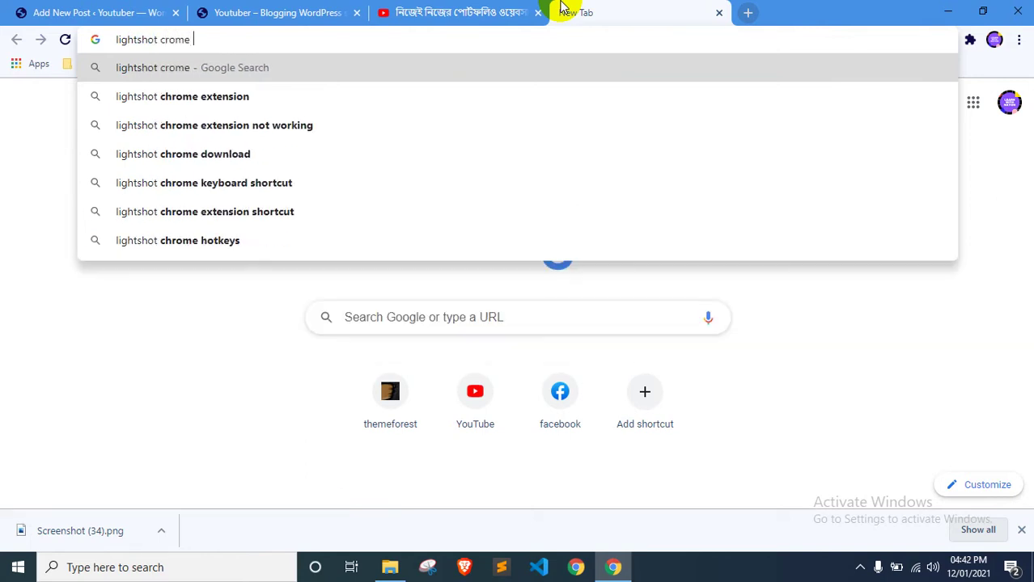
key(Down)
key(Return)
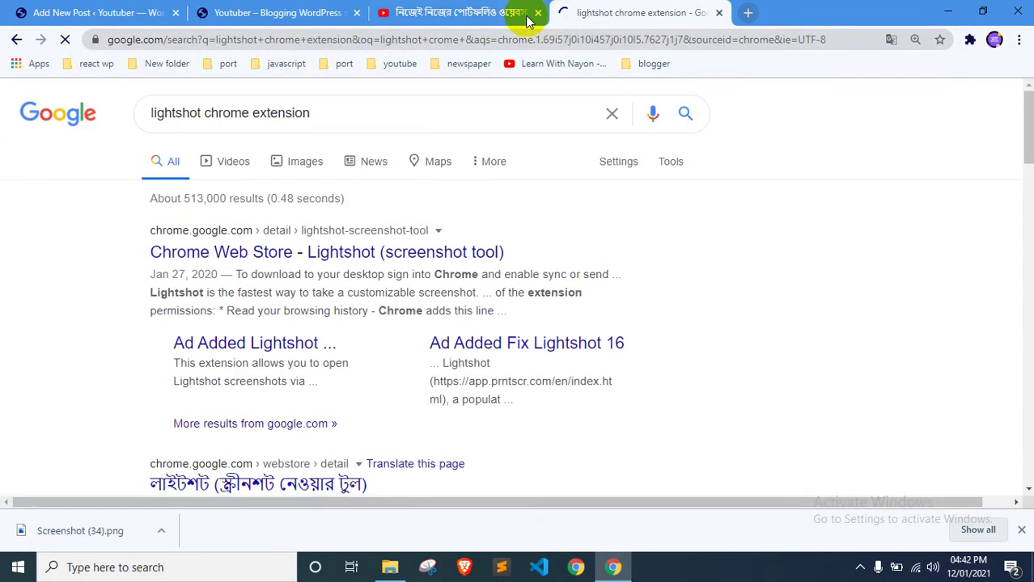
click(427, 251)
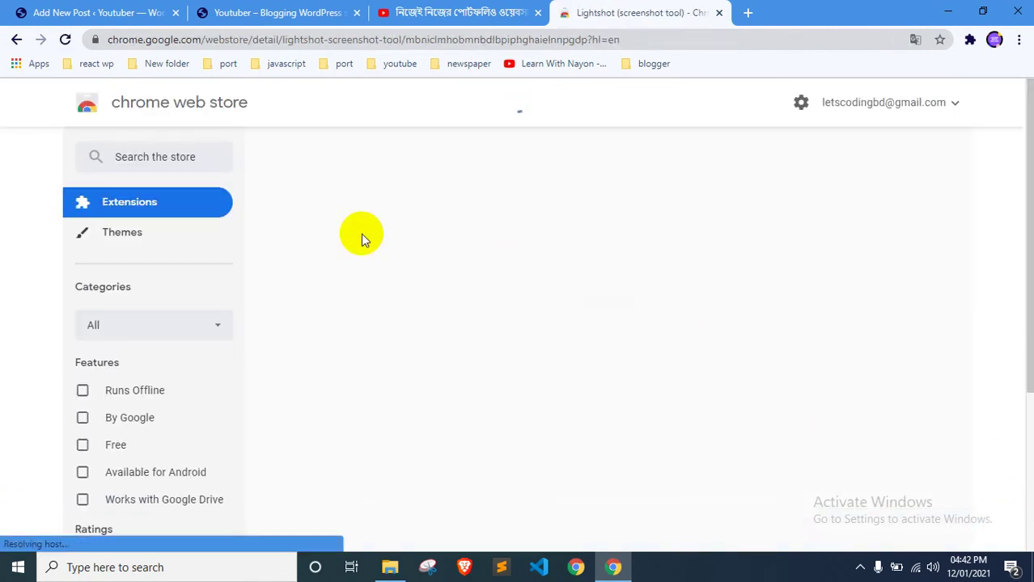
click(720, 14)
Recapture the embedded video's thumbnail in the post editor with Lightshot at about 579x330 and save it as Screenshot (35).png
click(970, 39)
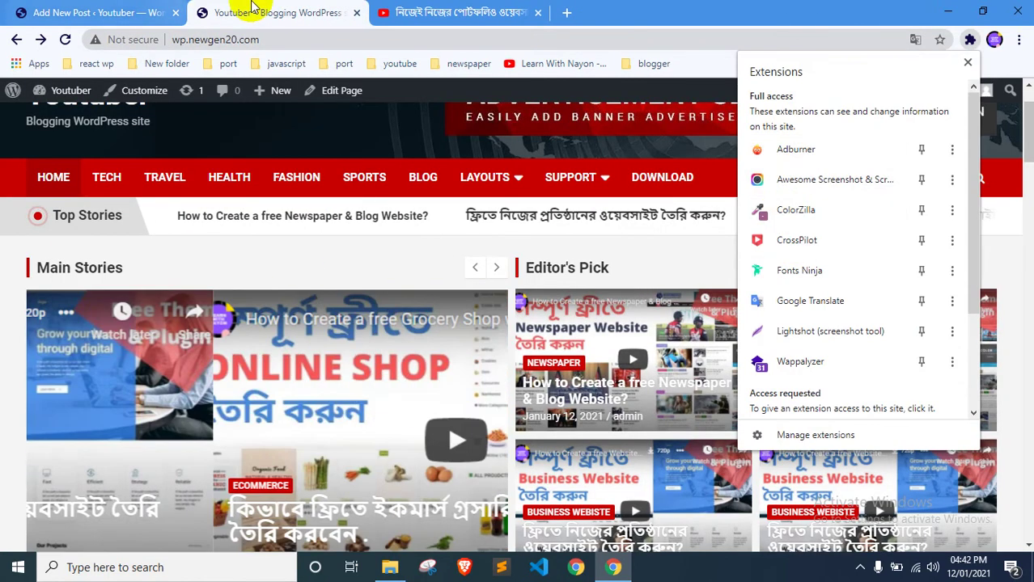
key(ctrl+Tab)
scroll(275, 289, up, 4)
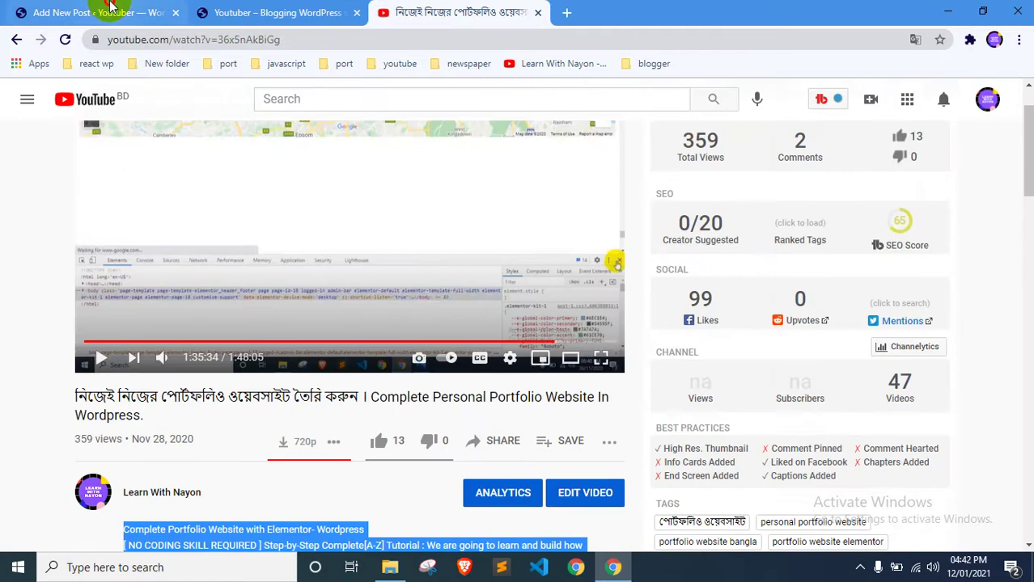
click(97, 12)
click(970, 39)
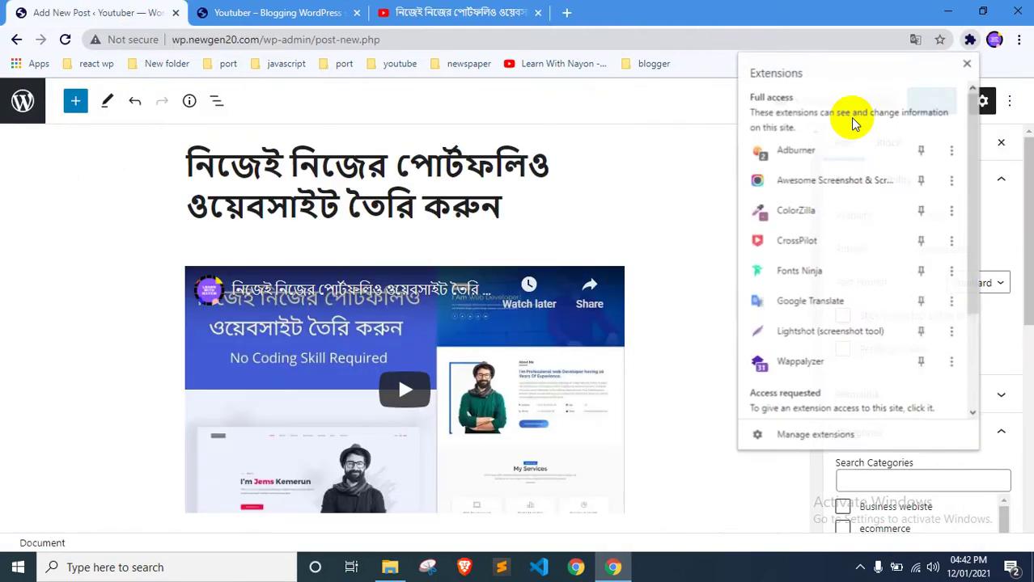
click(776, 331)
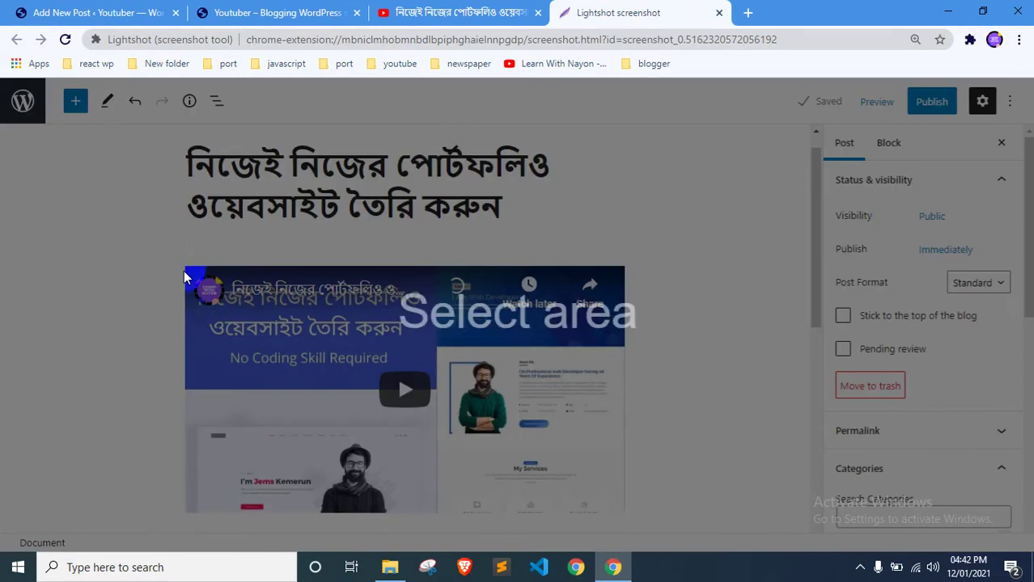
drag(185, 268, 625, 516)
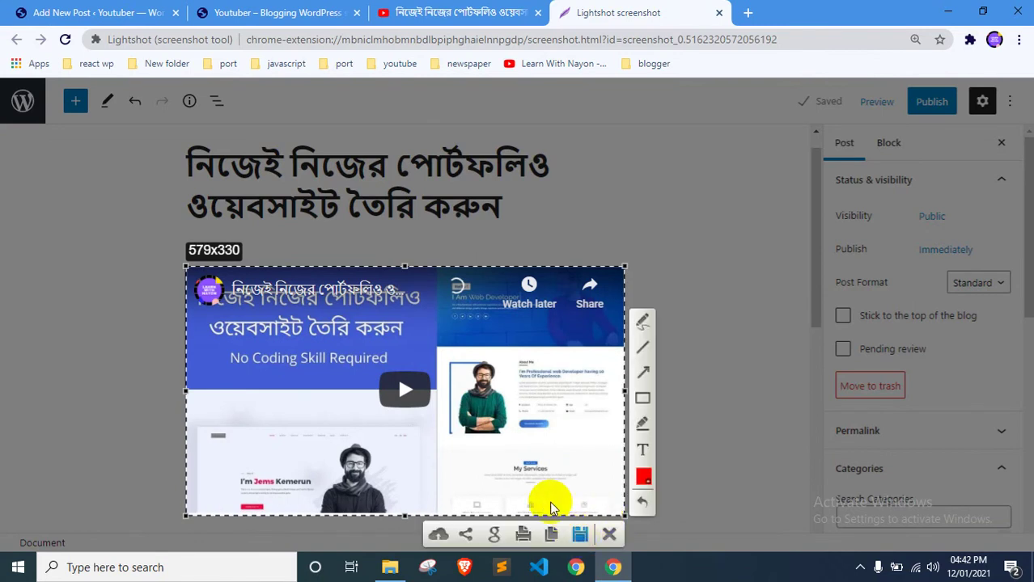
key(ctrl+s)
click(508, 429)
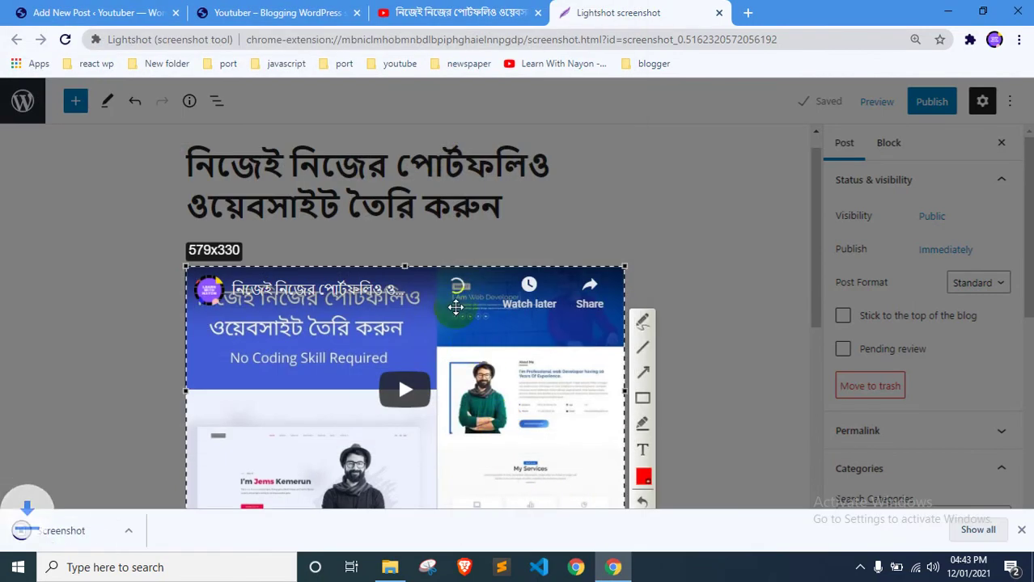
key(ctrl+w)
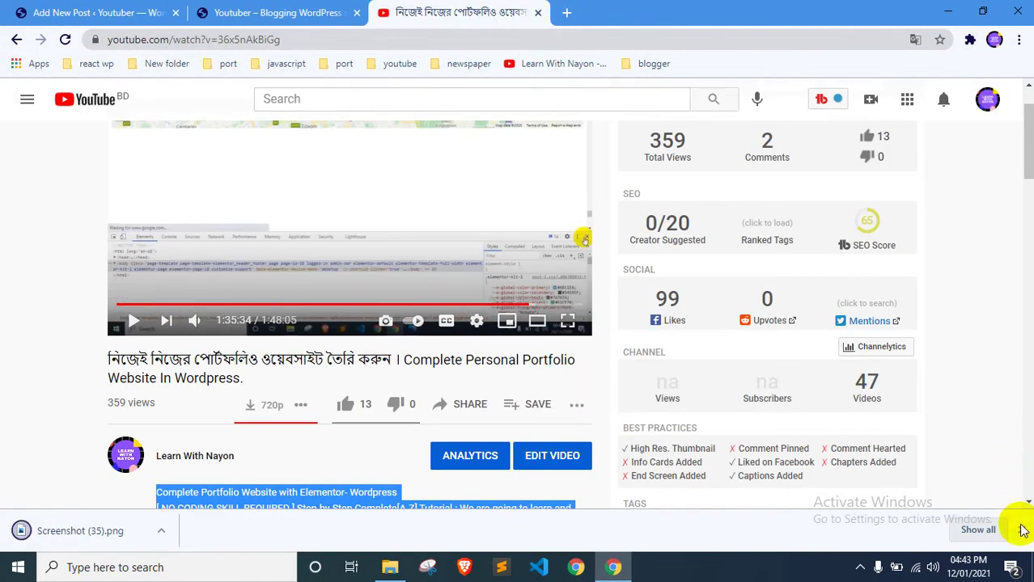
click(1024, 530)
Add a new Portfolio category to the portfolio post and also assign the existing Popular category
click(129, 8)
scroll(872, 260, down, 3)
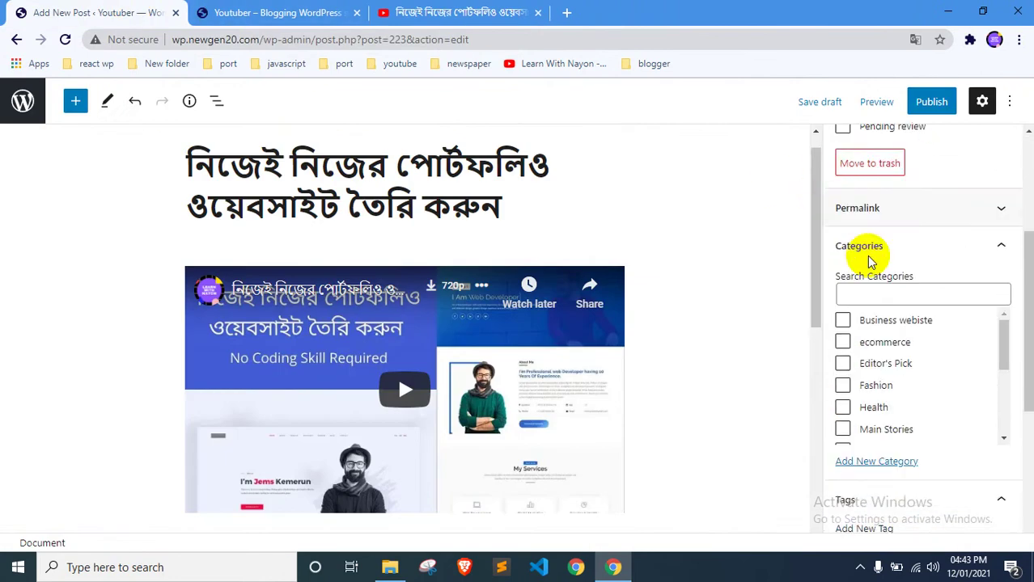
scroll(872, 388, down, 2)
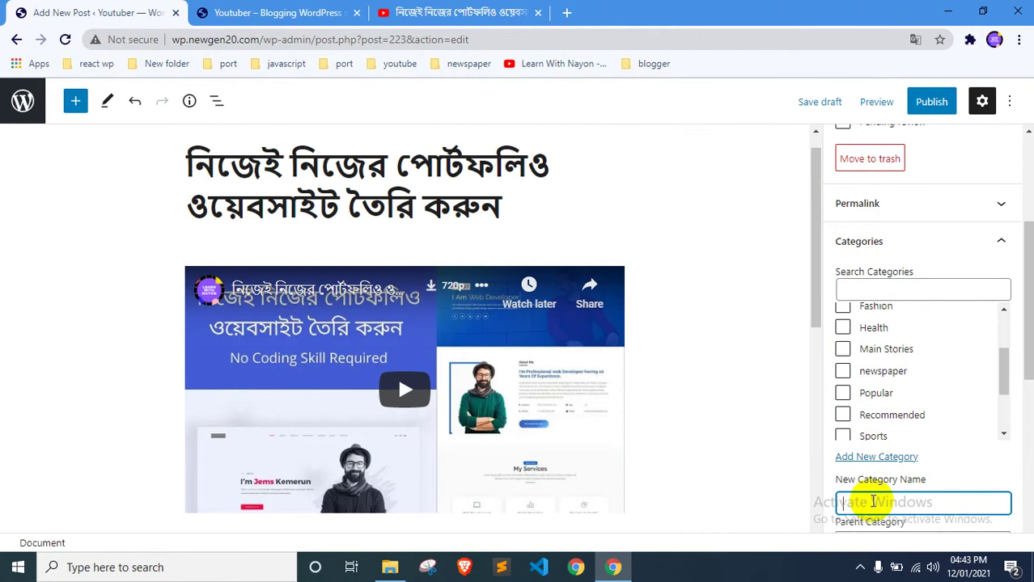
scroll(887, 359, up, 2)
scroll(887, 362, down, 2)
scroll(792, 359, down, 2)
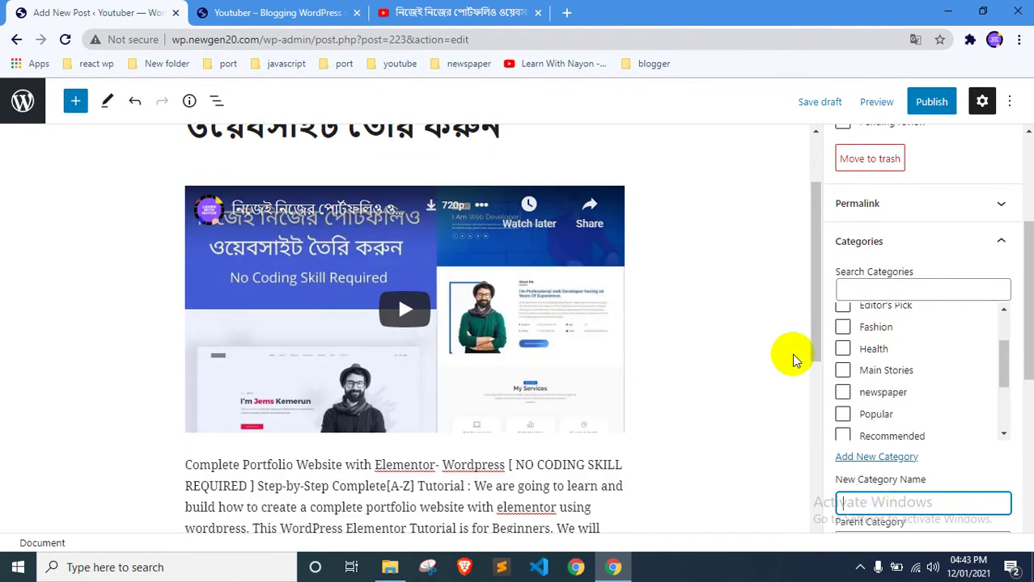
scroll(866, 363, down, 4)
scroll(845, 398, down, 3)
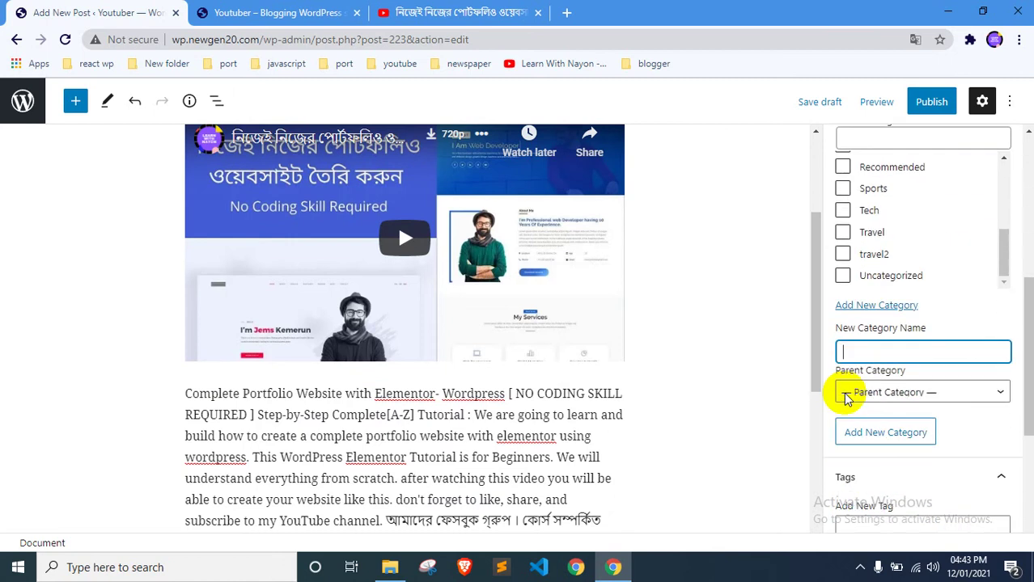
scroll(873, 255, up, 2)
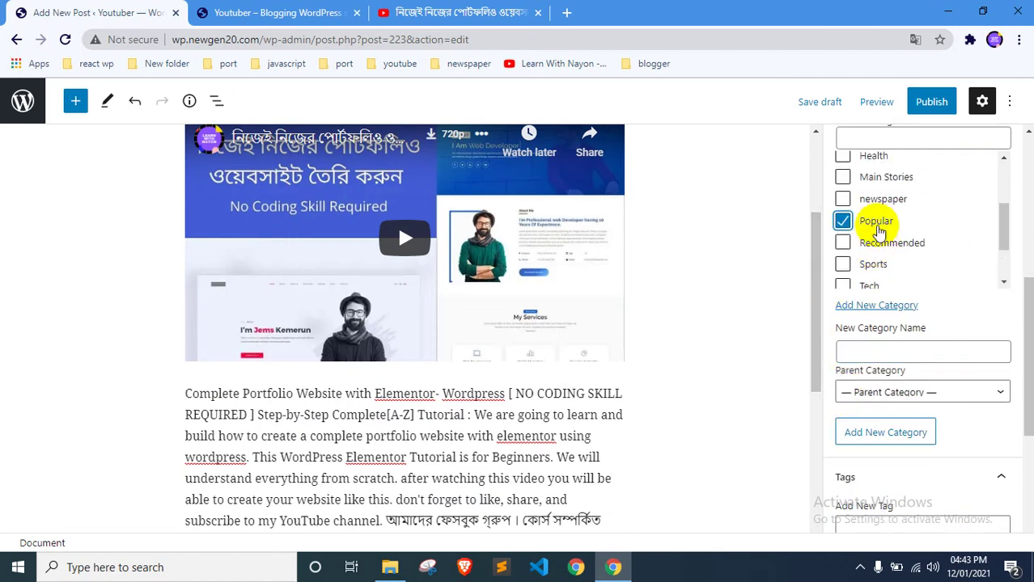
Upload the Screenshot (35).png capture and set it as the post's featured image
scroll(885, 265, down, 2)
scroll(921, 397, down, 5)
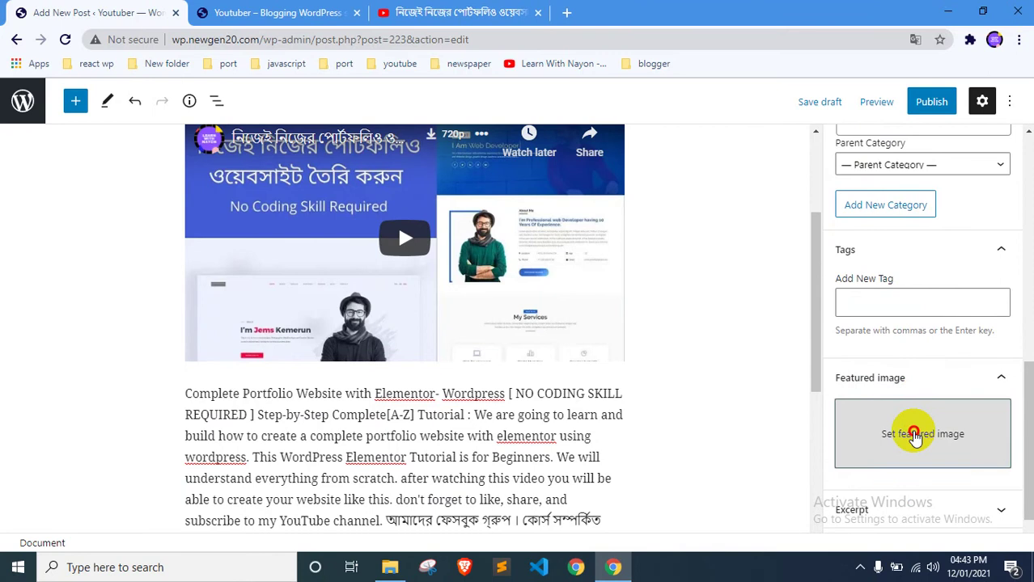
click(915, 432)
click(63, 151)
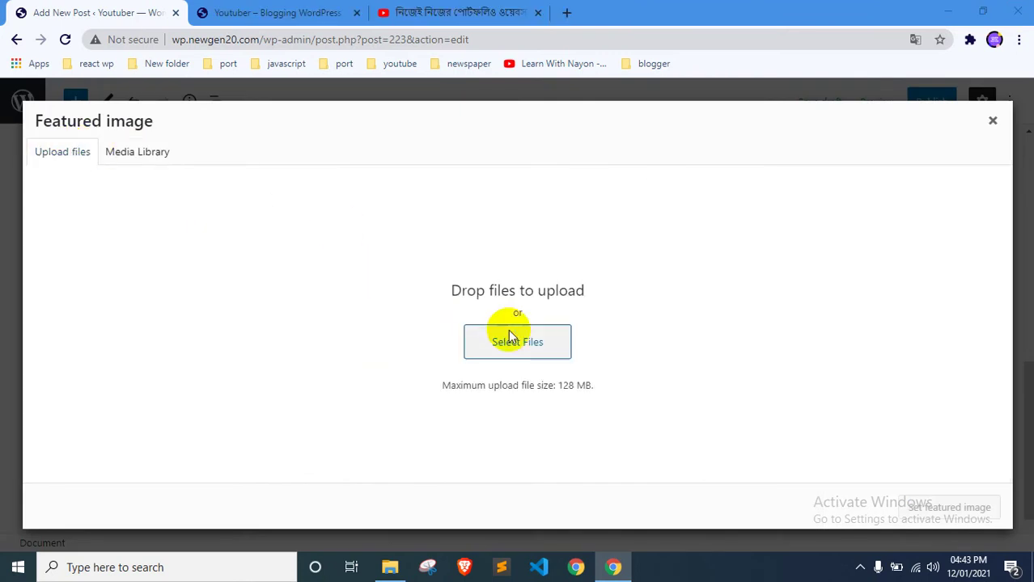
click(517, 342)
double_click(186, 164)
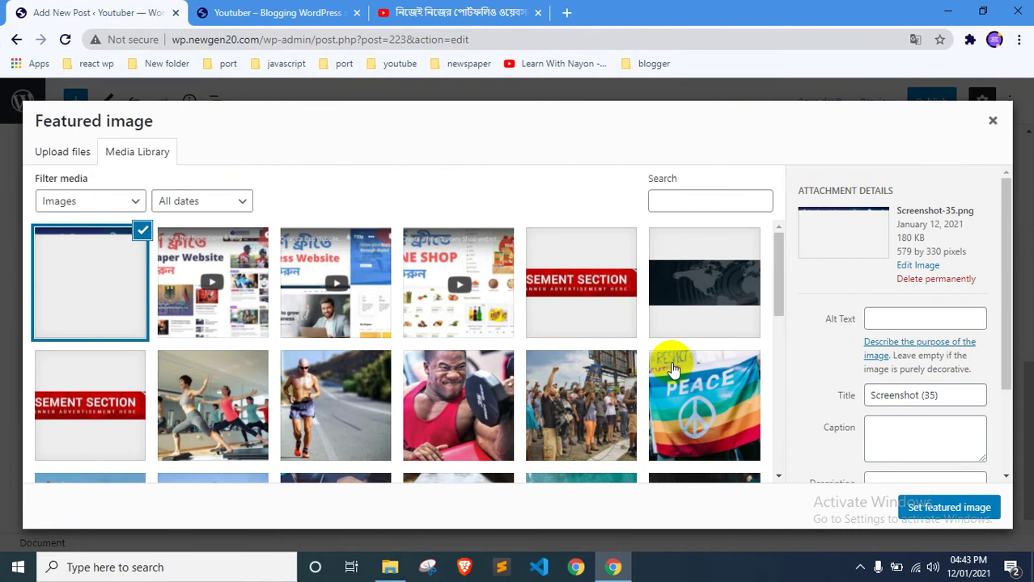
click(930, 508)
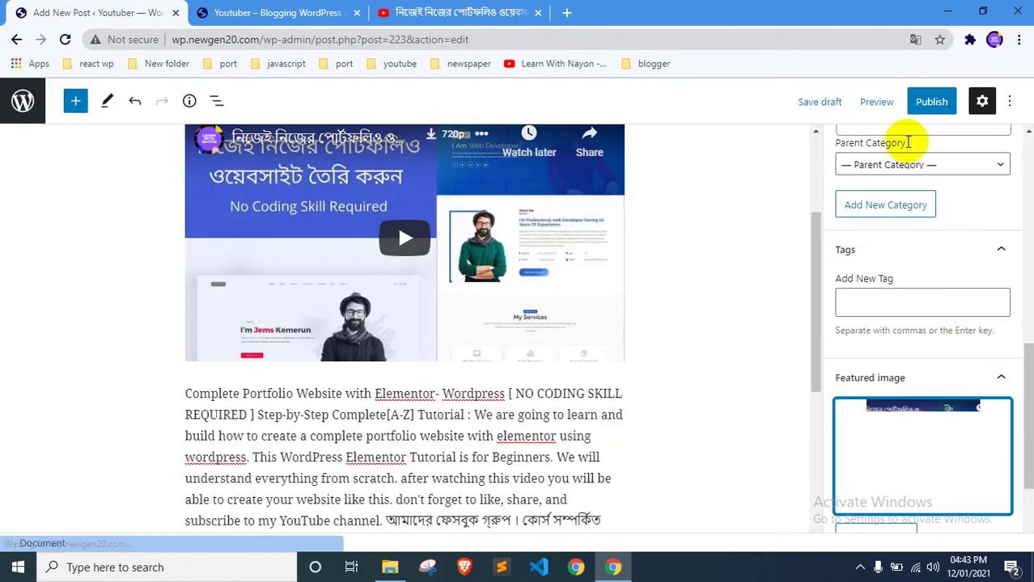
Publish the portfolio website post
click(928, 101)
click(923, 103)
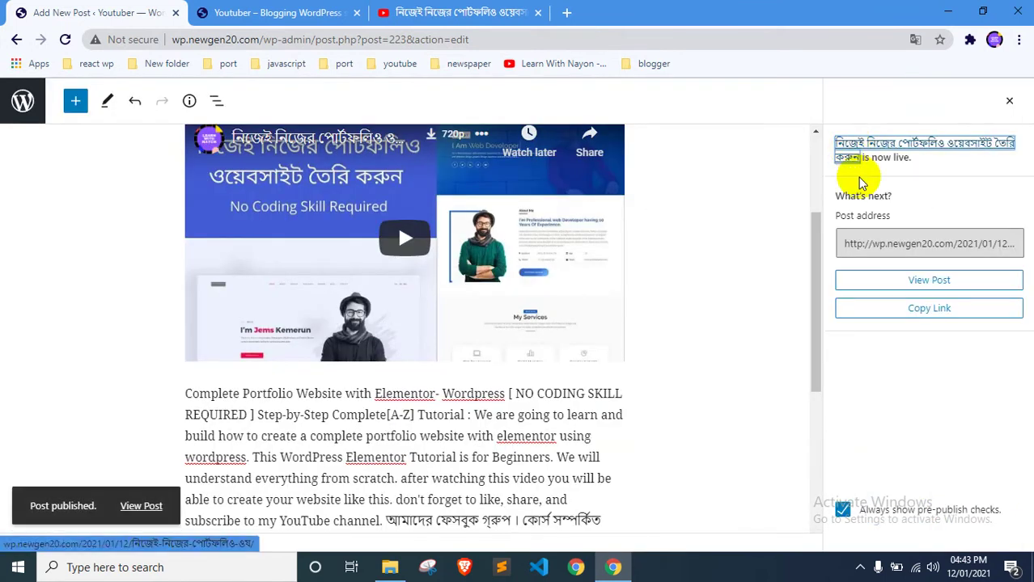
scroll(739, 346, up, 5)
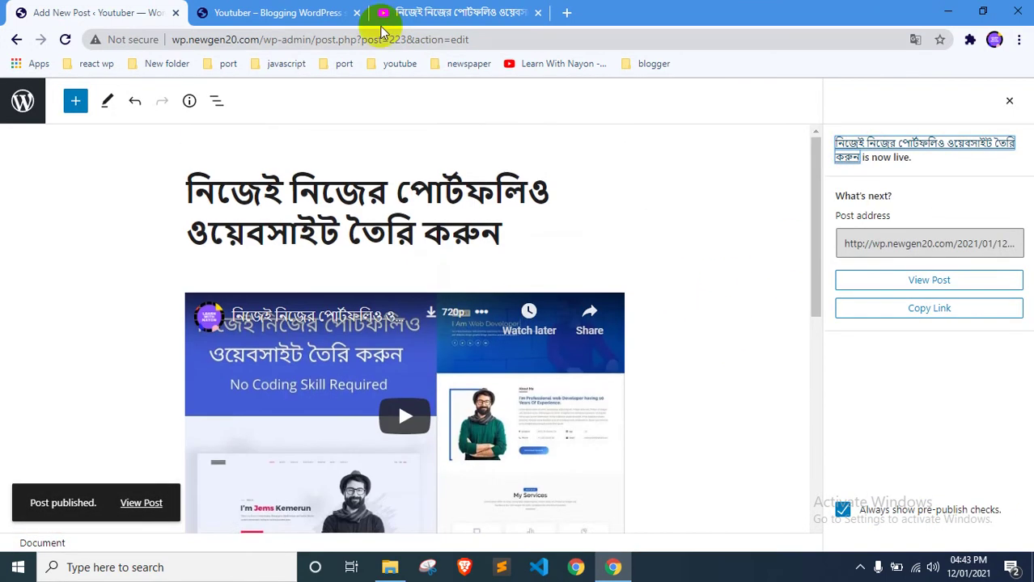
Reload the blog's homepage and check how the new portfolio post appears in its story sections
click(307, 12)
right_click(2, 214)
click(28, 259)
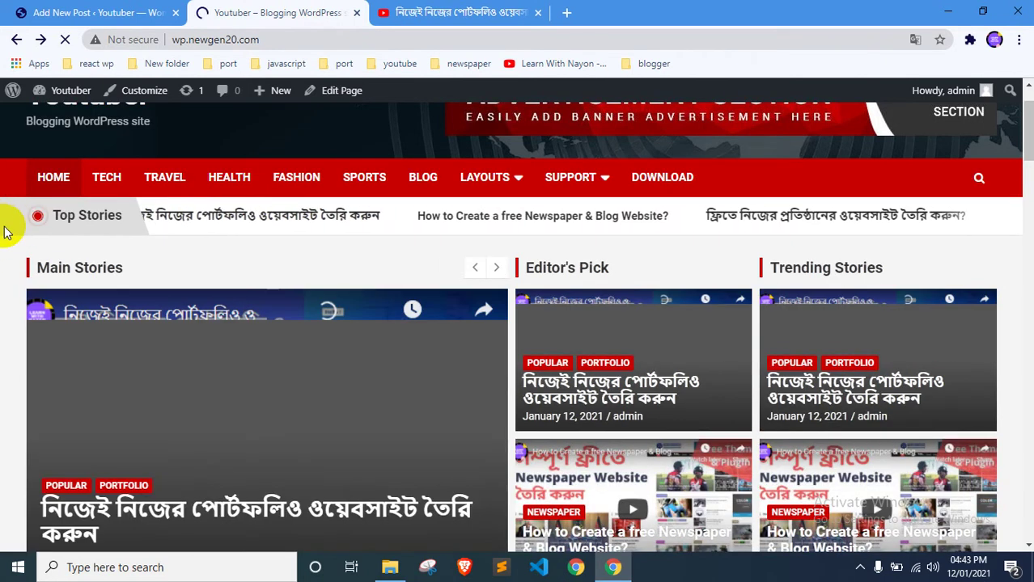
scroll(6, 232, down, 7)
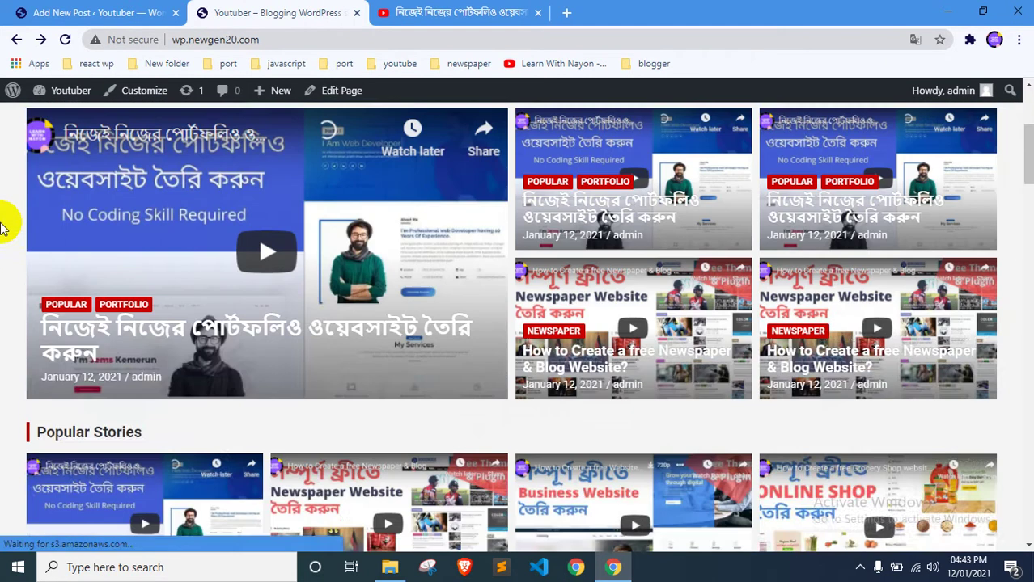
scroll(3, 229, down, 10)
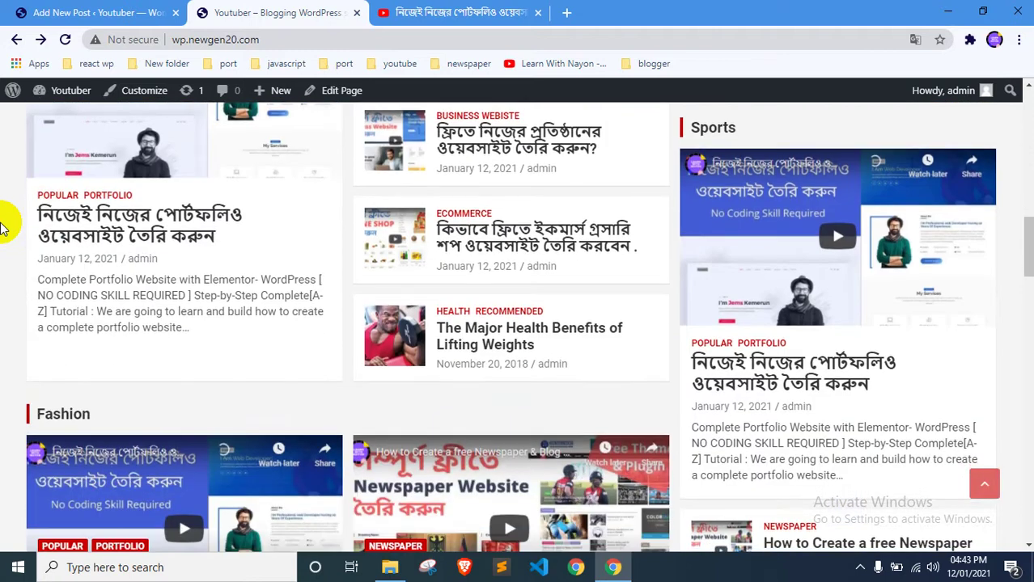
Look through the homepage's Technology, Sports, Fashion and You may Missed sections down to the end and back up
scroll(2, 229, down, 5)
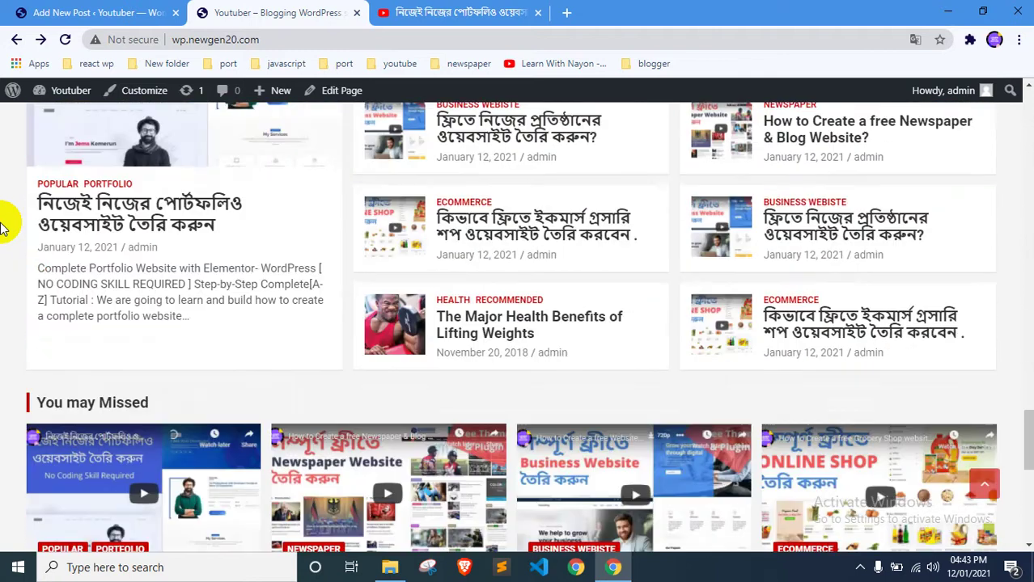
scroll(3, 229, up, 20)
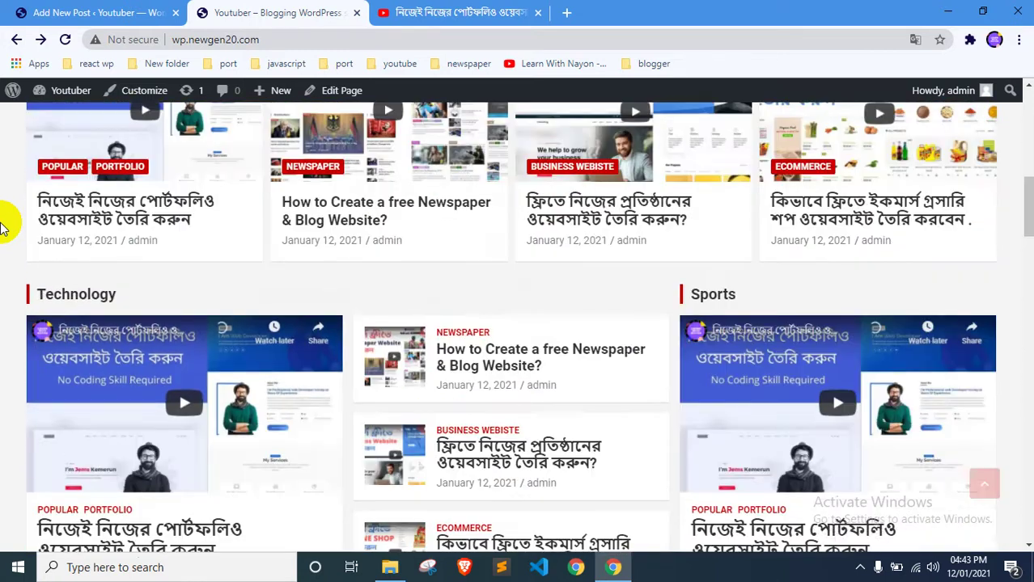
scroll(2, 229, down, 5)
scroll(4, 218, up, 3)
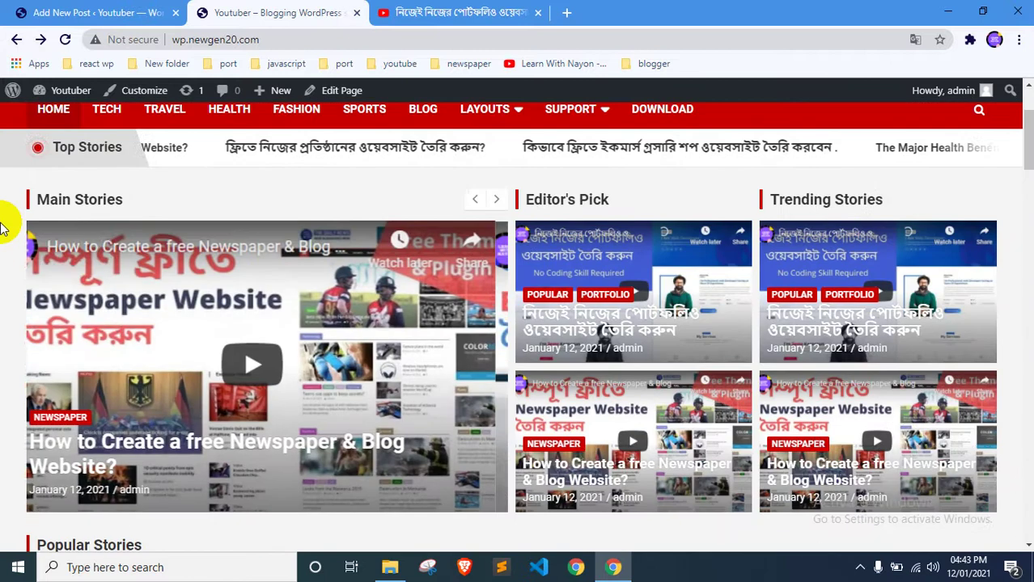
Switch to the YouTube video page and open the Learn With Nayon channel's list of videos
click(457, 12)
scroll(7, 283, down, 5)
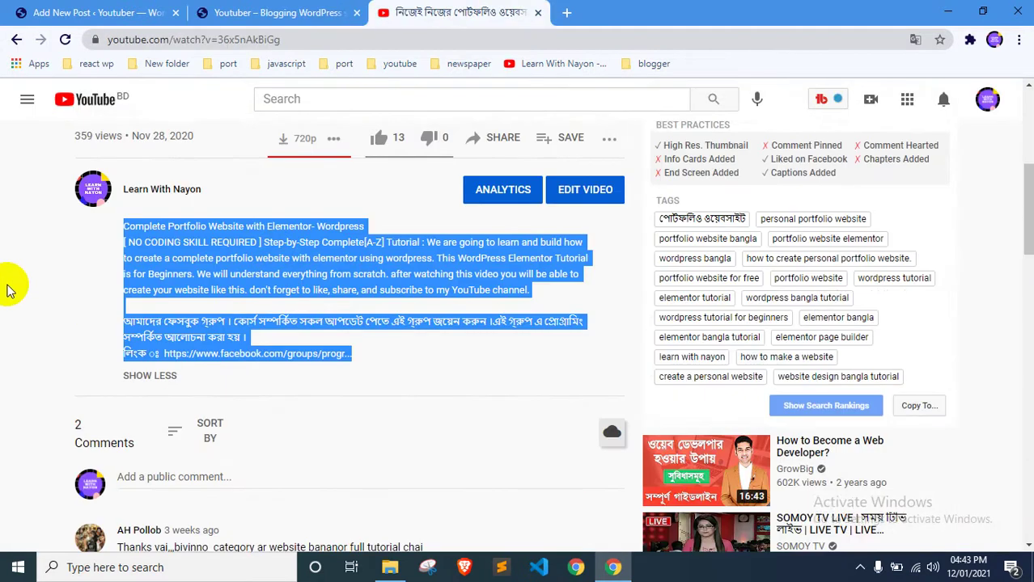
scroll(8, 283, up, 2)
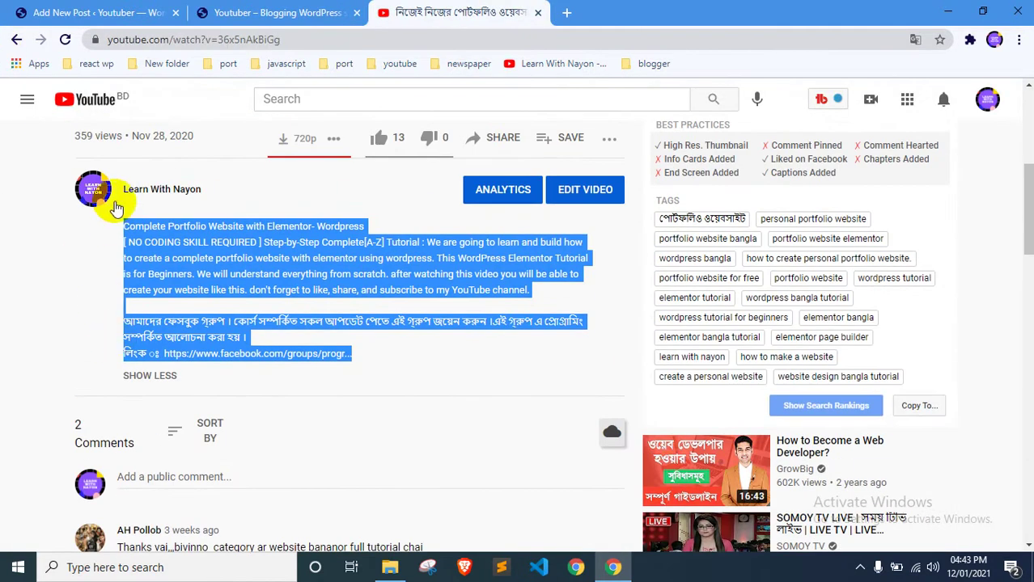
click(149, 189)
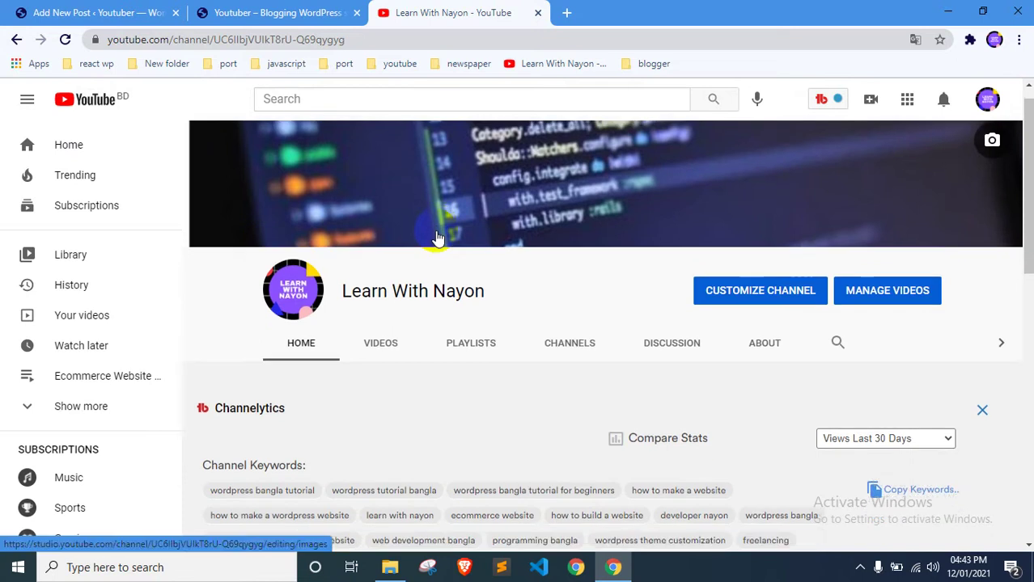
scroll(865, 224, down, 5)
scroll(323, 152, up, 3)
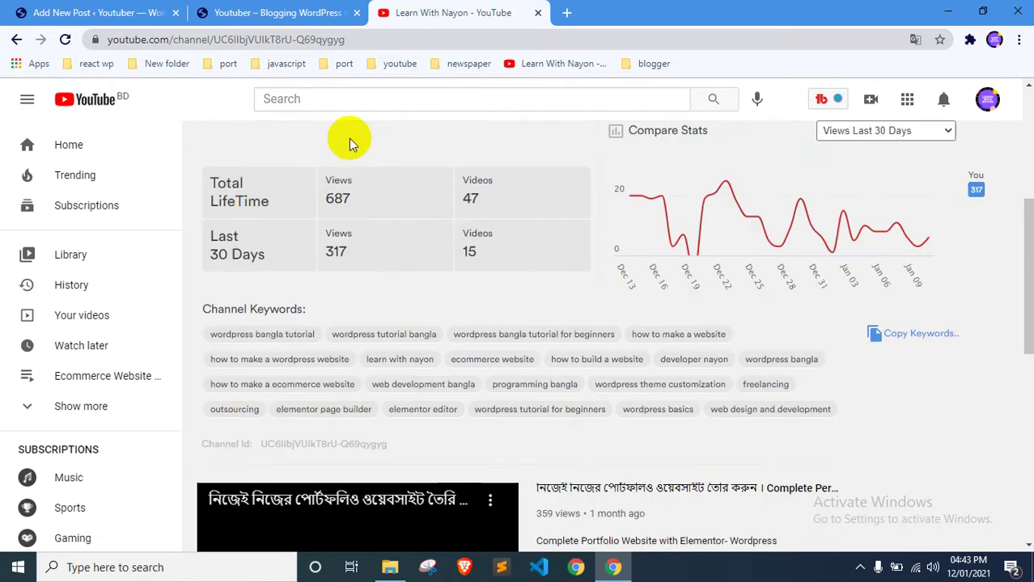
scroll(349, 142, up, 3)
click(376, 201)
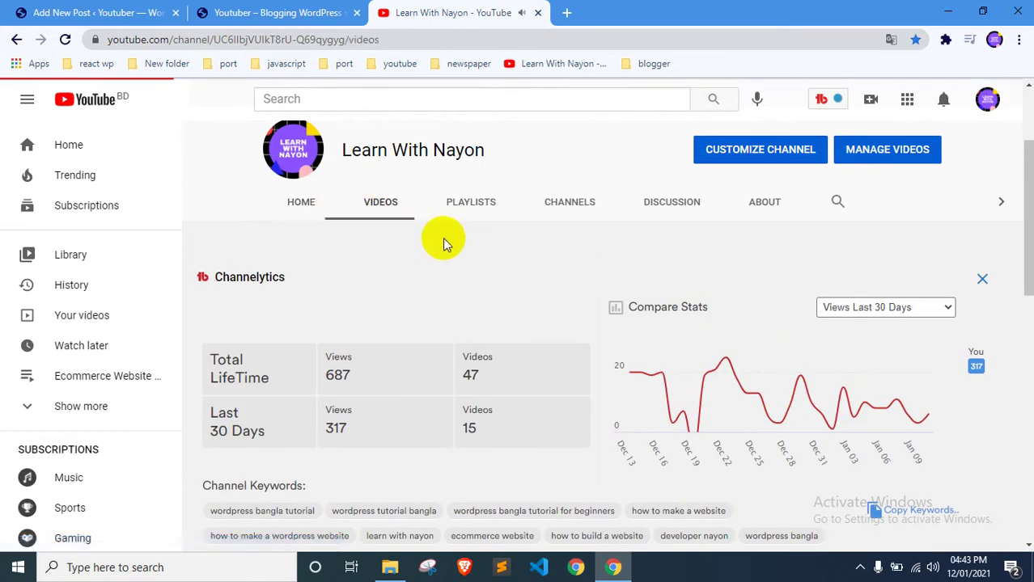
Find the "How to Create a free eCommerce website?" video in the channel's list and open it
scroll(611, 273, down, 5)
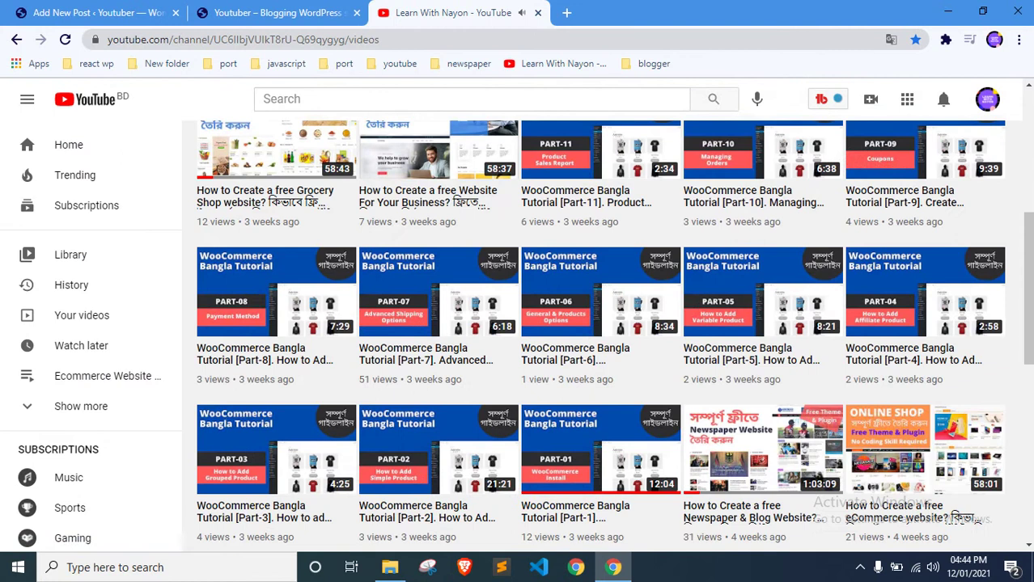
scroll(994, 271, down, 8)
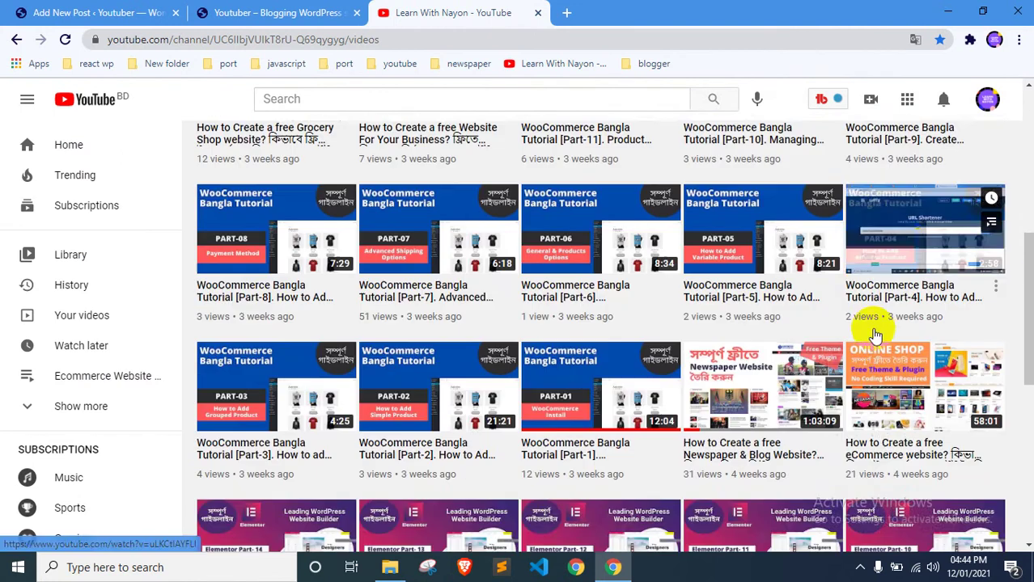
scroll(1011, 263, down, 5)
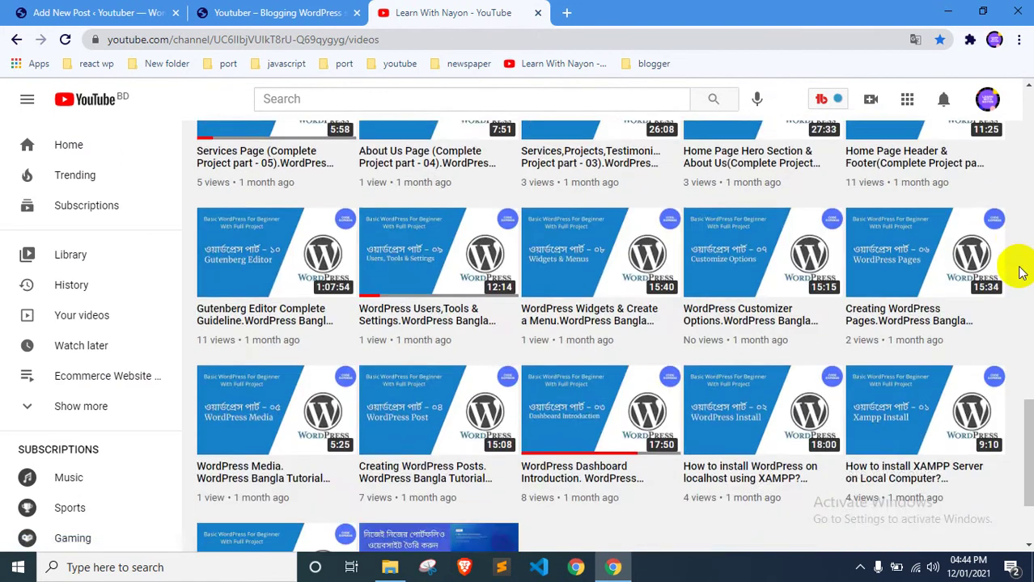
scroll(1011, 264, up, 6)
scroll(1011, 264, up, 3)
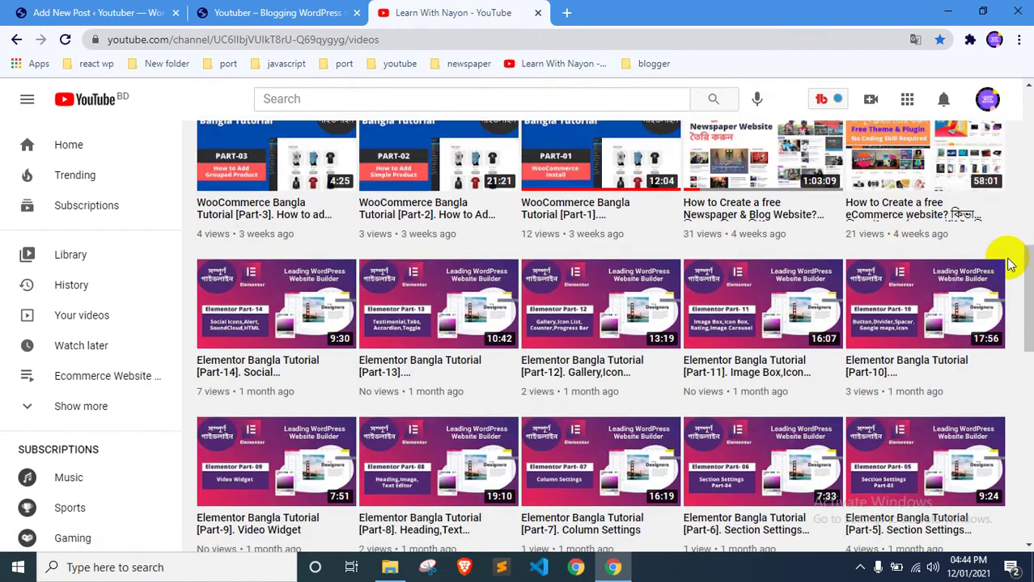
click(903, 212)
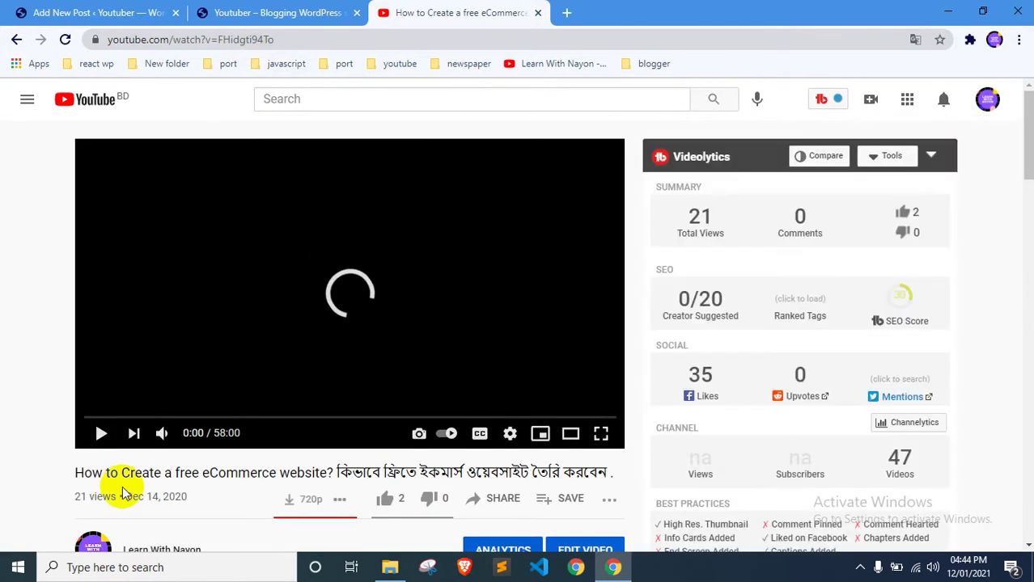
Copy the English part of the video title and create a new post titled "How to Create a free eCommerce website"
drag(69, 473, 149, 475)
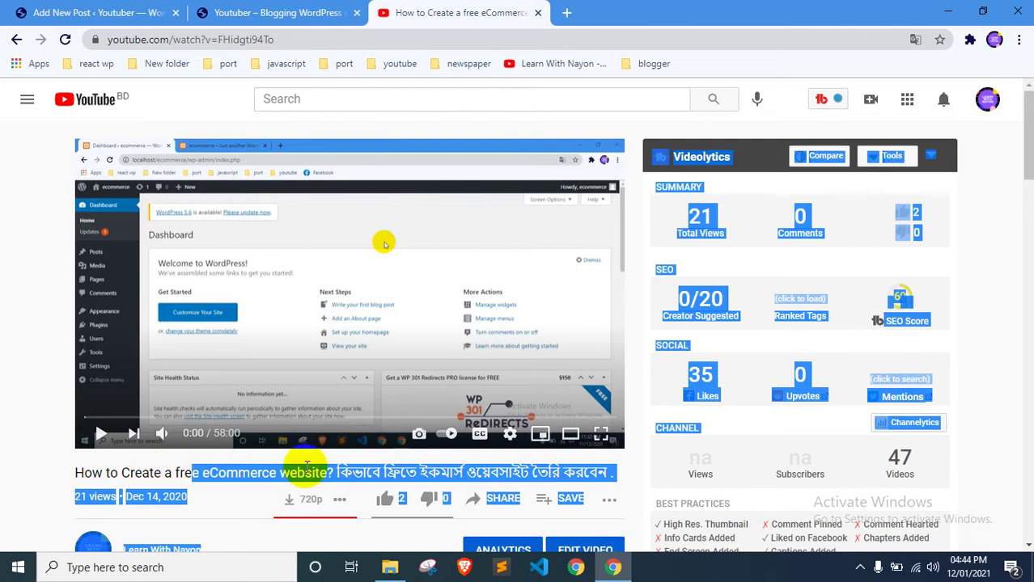
double_click(307, 471)
drag(311, 469, 192, 476)
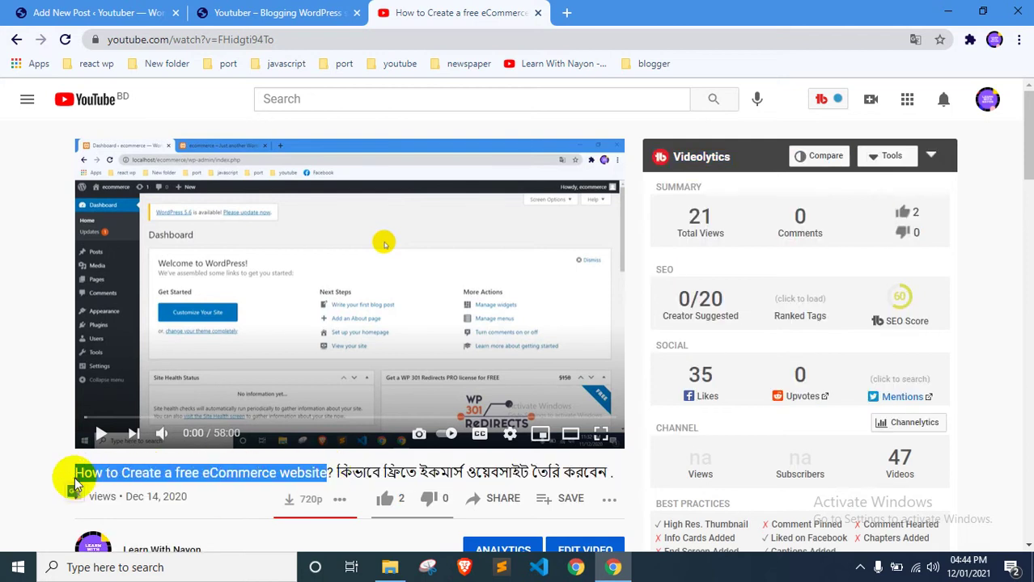
click(70, 12)
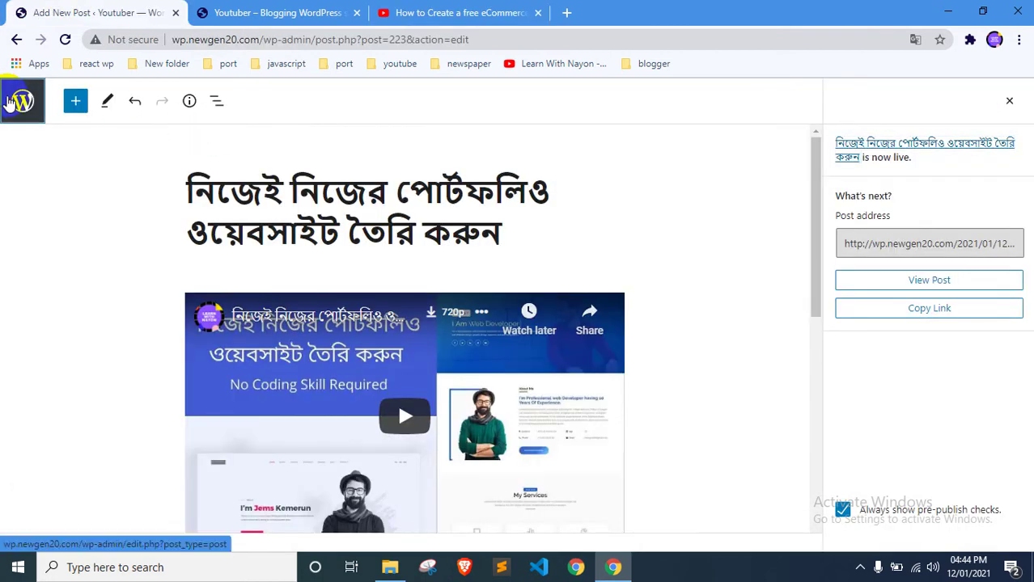
click(34, 110)
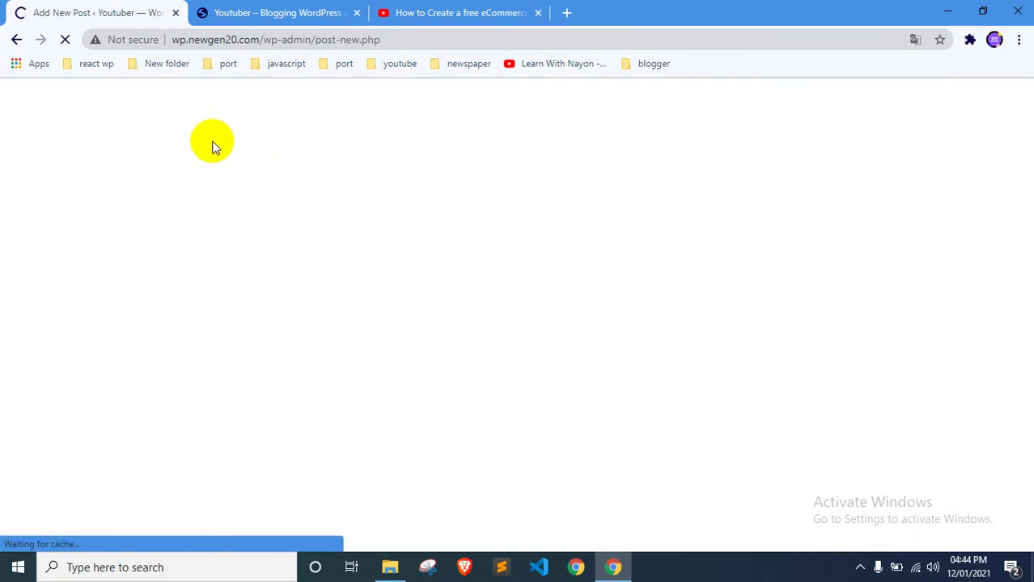
click(214, 189)
text(How to Create a free eCommerce website)
Copy the eCommerce video's URL and embed the video in the new post below its title
click(443, 13)
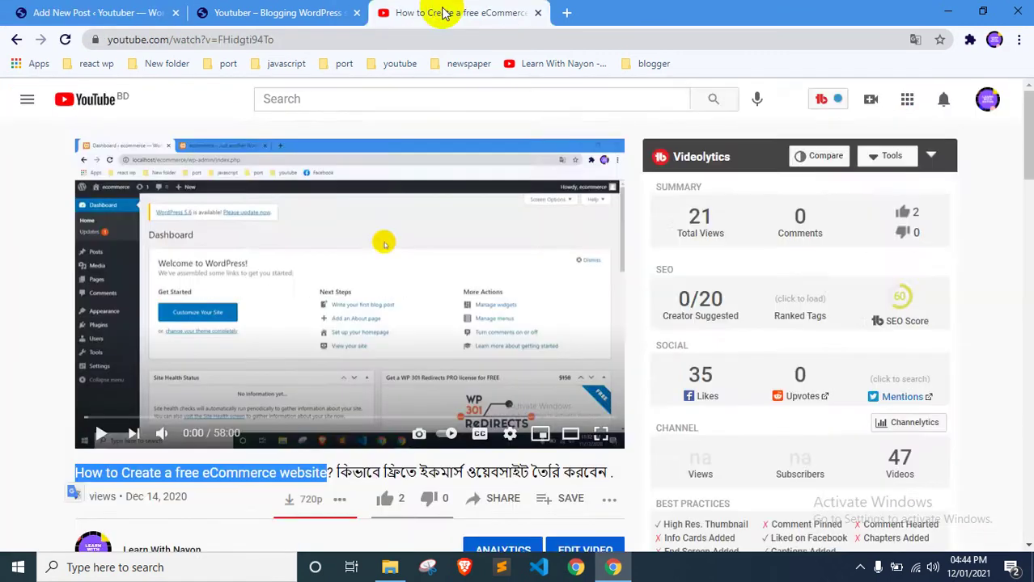
scroll(295, 324, down, 6)
scroll(166, 270, up, 4)
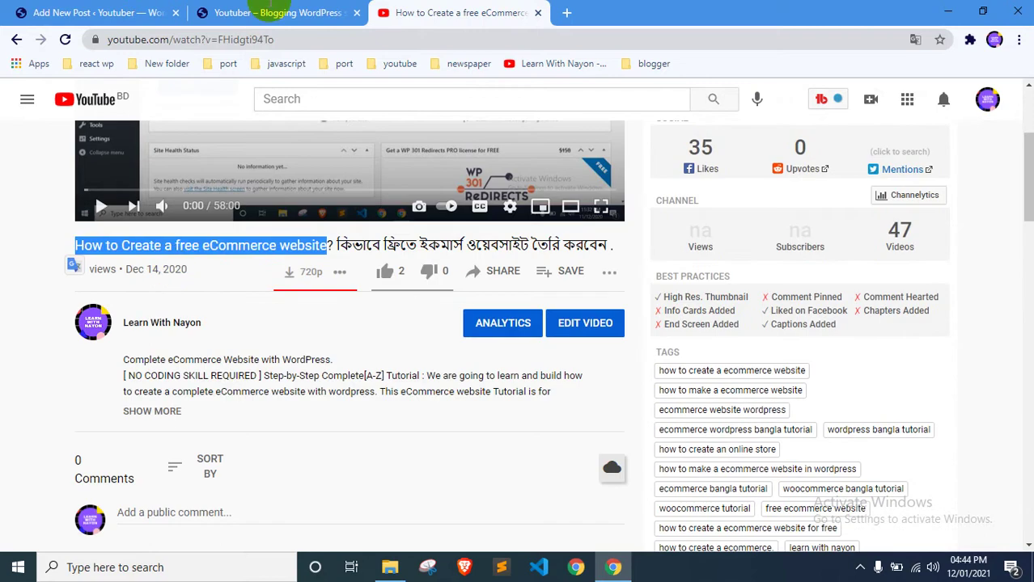
click(267, 42)
click(110, 8)
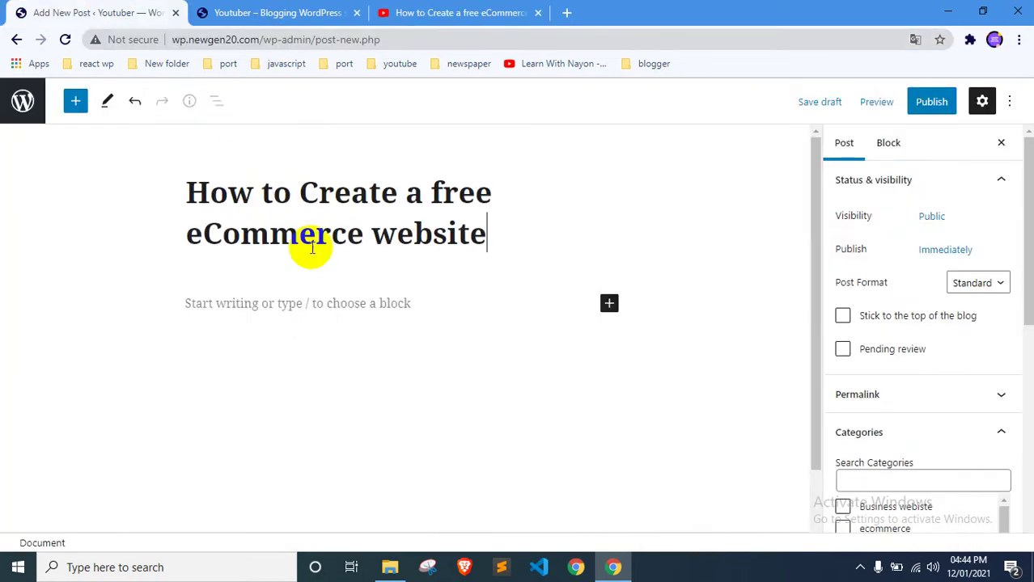
click(303, 299)
Copy the full eCommerce video description from YouTube and paste it as a paragraph below the embedded video
click(437, 10)
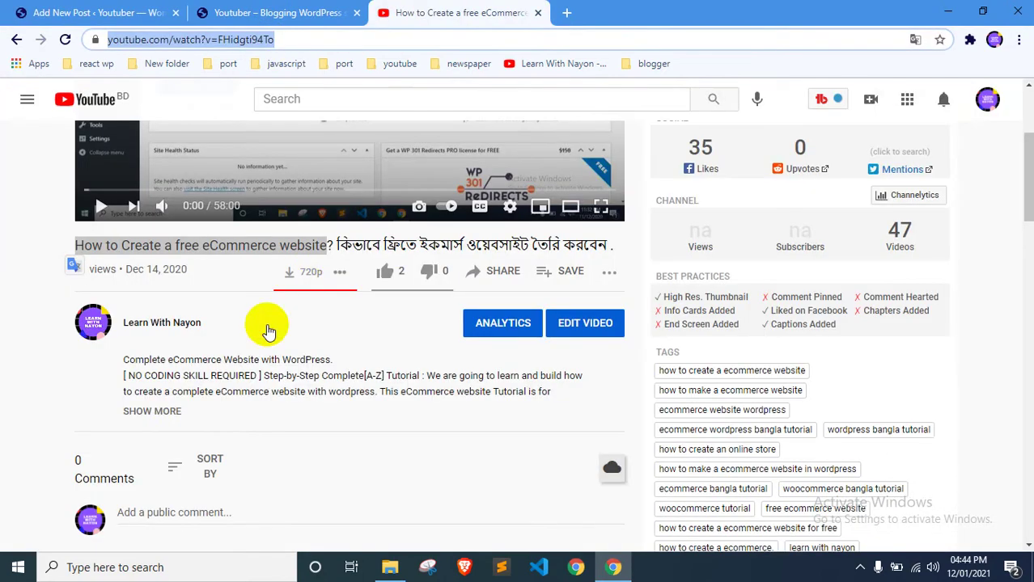
click(153, 412)
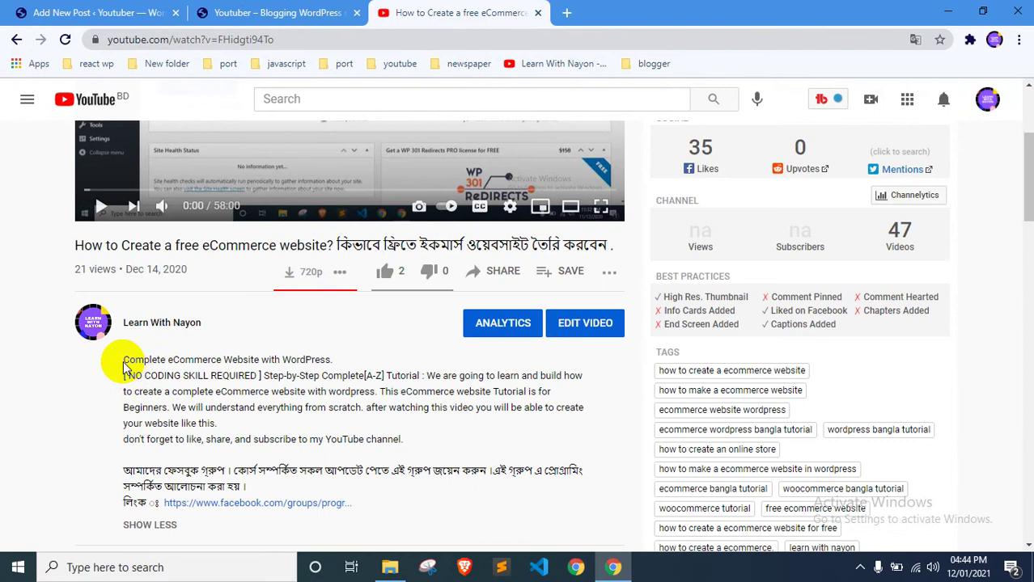
drag(123, 366, 282, 529)
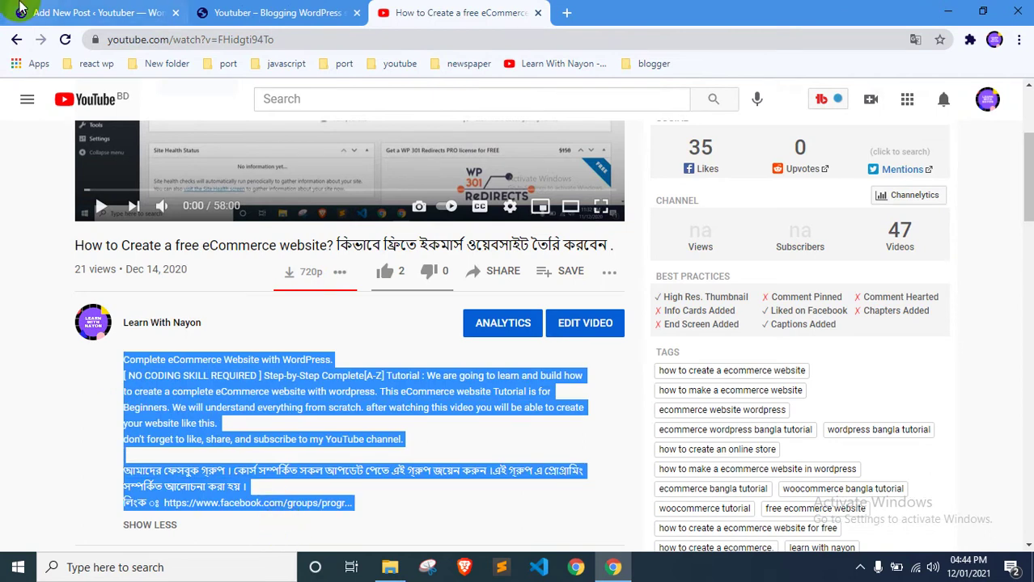
click(20, 9)
scroll(358, 374, down, 5)
click(516, 215)
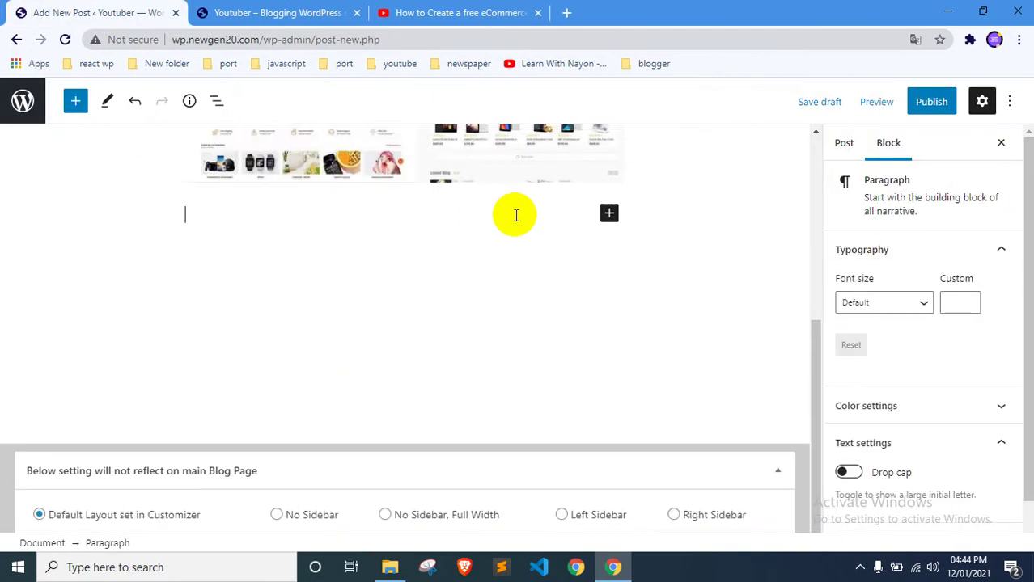
key(ctrl+v)
Assign the existing ecommerce category to the new post
scroll(958, 347, down, 1)
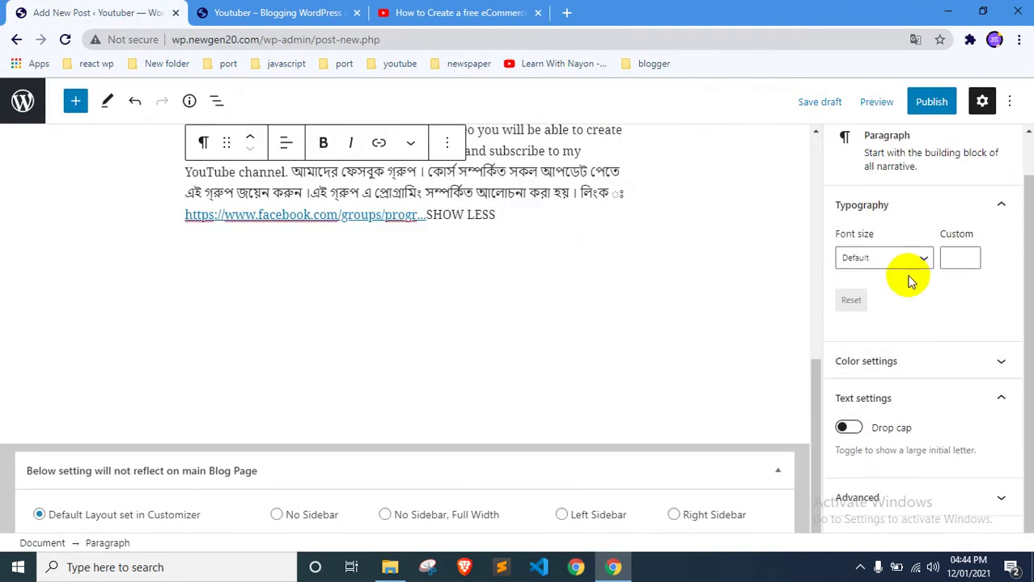
scroll(898, 257, up, 1)
scroll(866, 186, down, 1)
scroll(847, 181, up, 1)
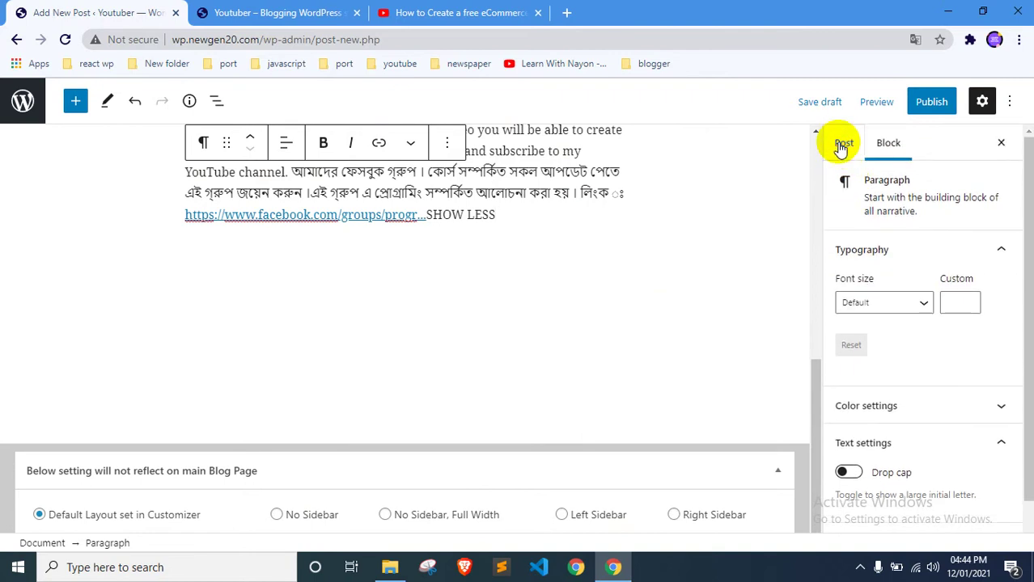
click(841, 148)
scroll(897, 299, down, 5)
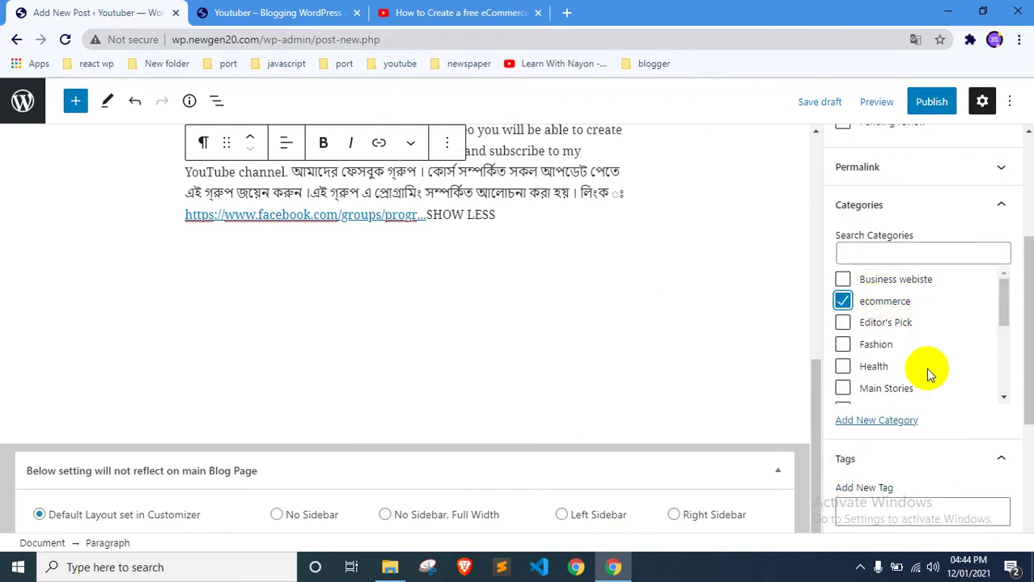
Start a Lightshot capture and select the embedded video's thumbnail as an area of about 585x317 pixels
scroll(920, 380, down, 5)
scroll(677, 351, up, 5)
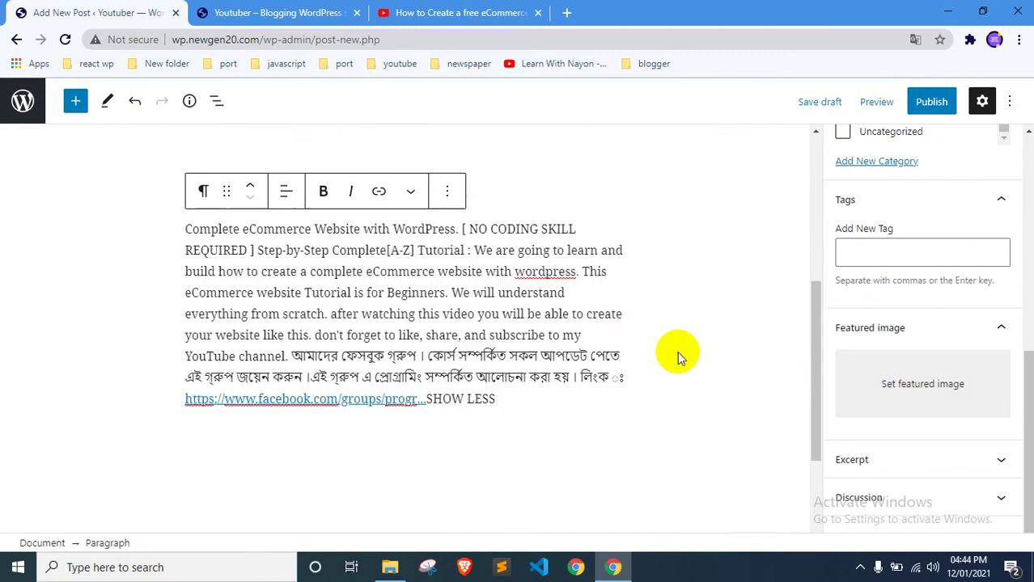
click(694, 340)
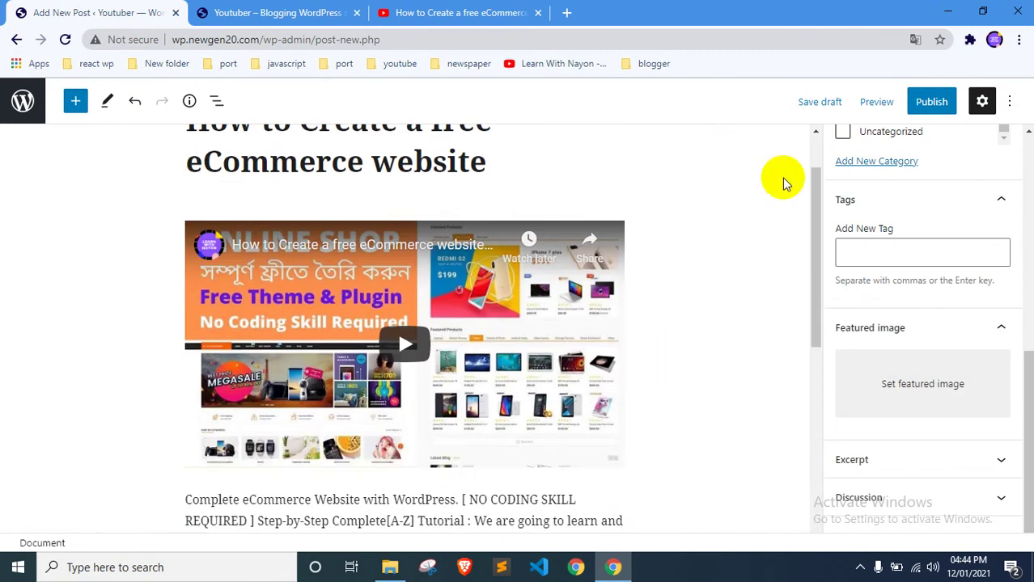
click(970, 39)
click(785, 324)
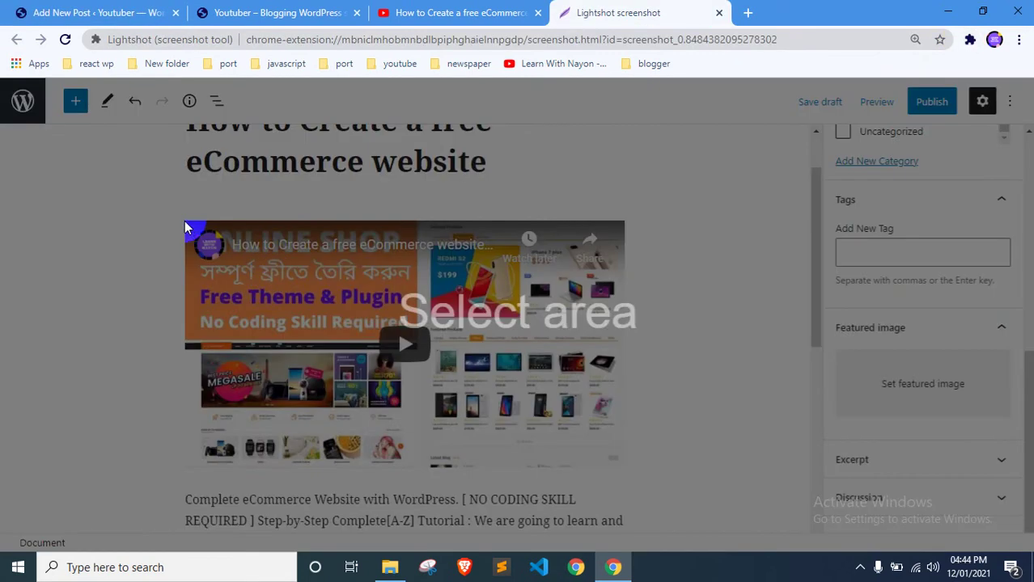
mouse_move(184, 221)
mouse_down()
mouse_move(415, 366)
mouse_move(628, 461)
mouse_up()
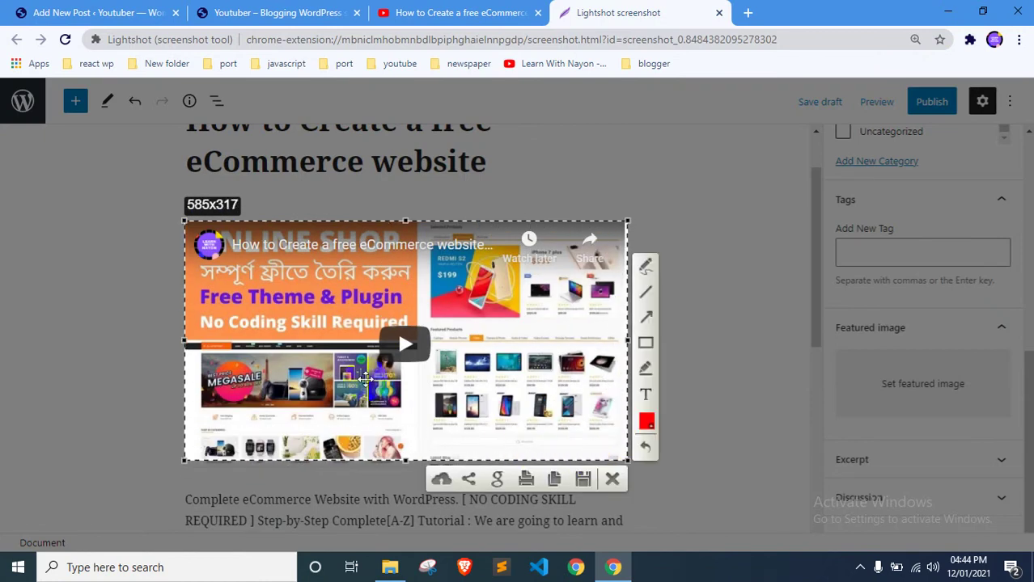
Return to the blog's homepage and examine the thumbnails and posts in its Technology and Sports sections
click(307, 12)
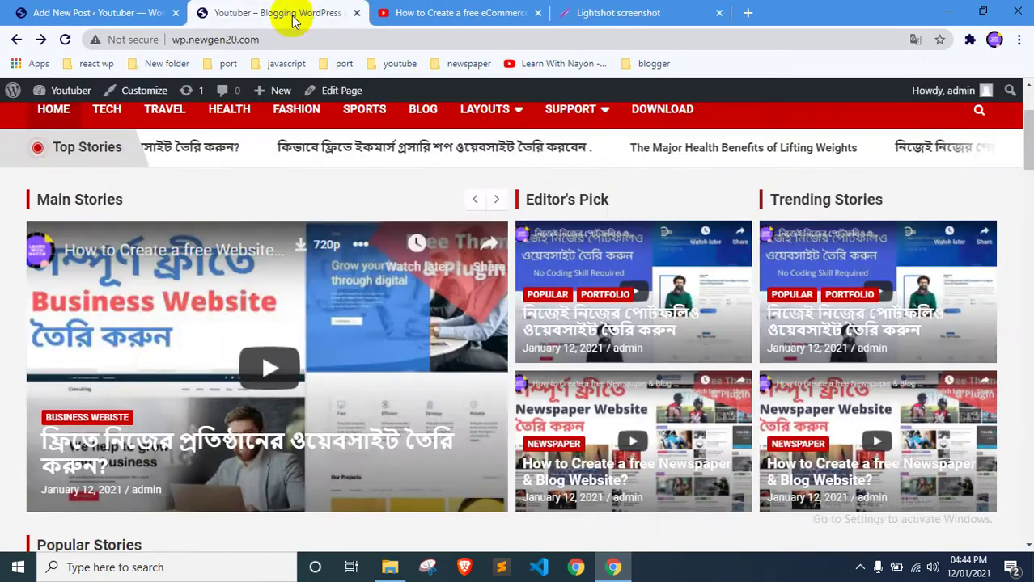
scroll(599, 338, down, 10)
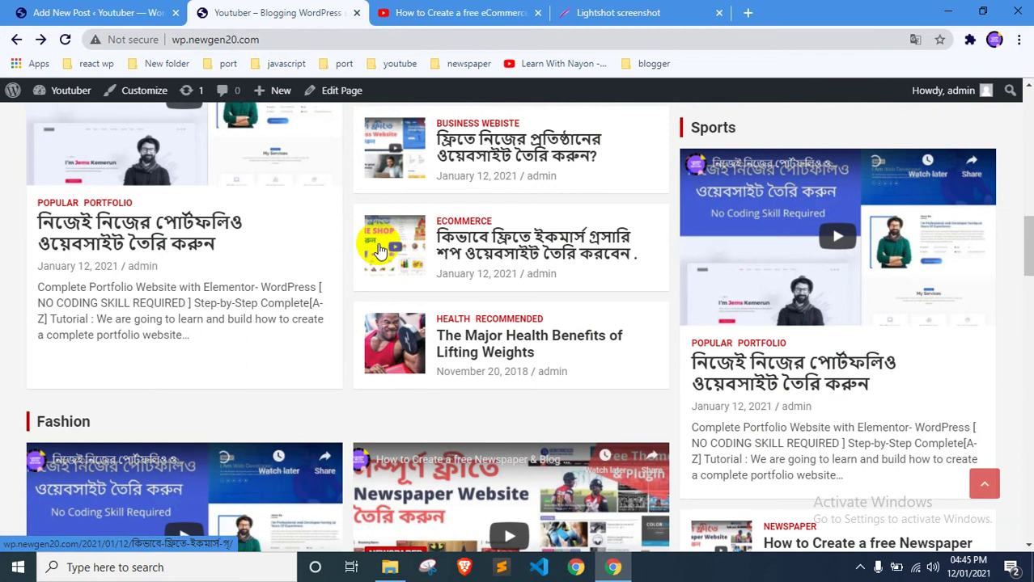
click(414, 10)
click(274, 11)
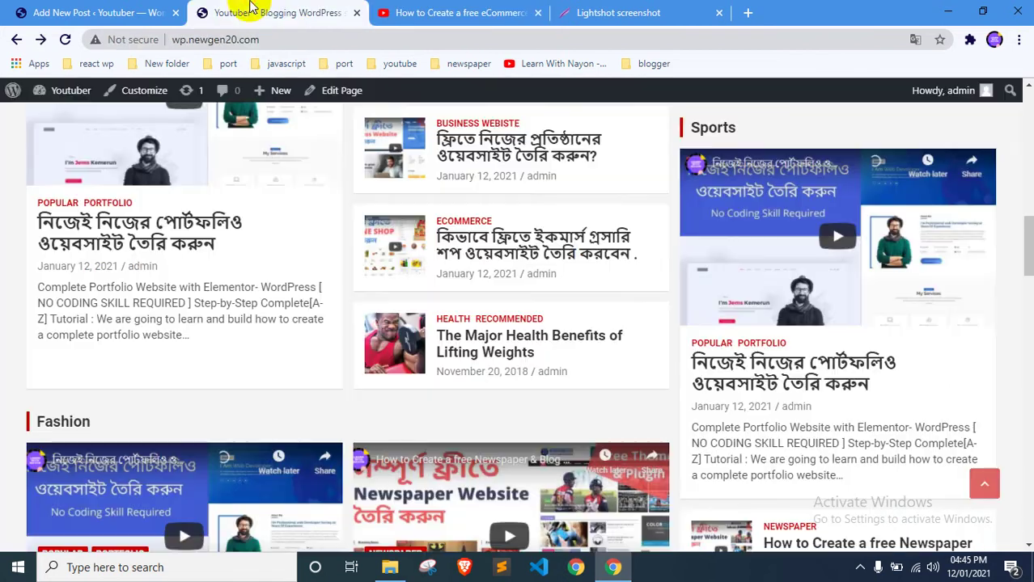
scroll(230, 201, up, 2)
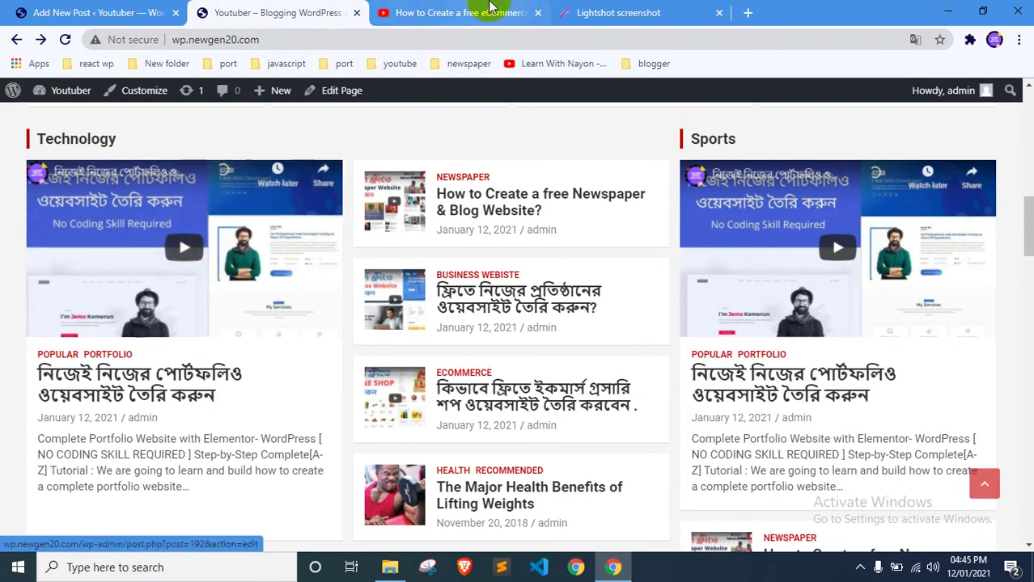
Save the selected Lightshot capture of the video thumbnail, close the capture page, and return to the new post's editor
click(626, 10)
click(585, 478)
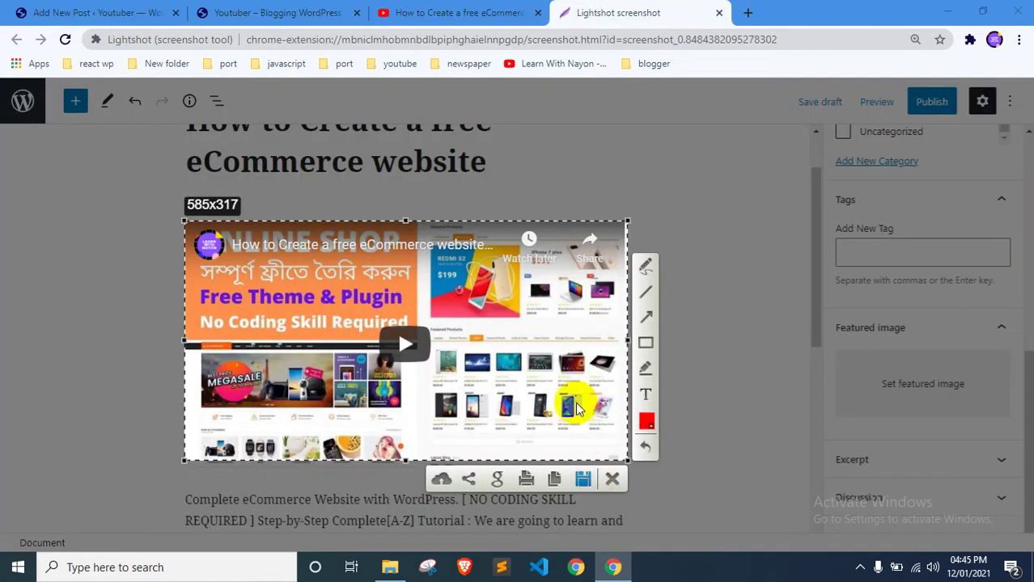
click(509, 430)
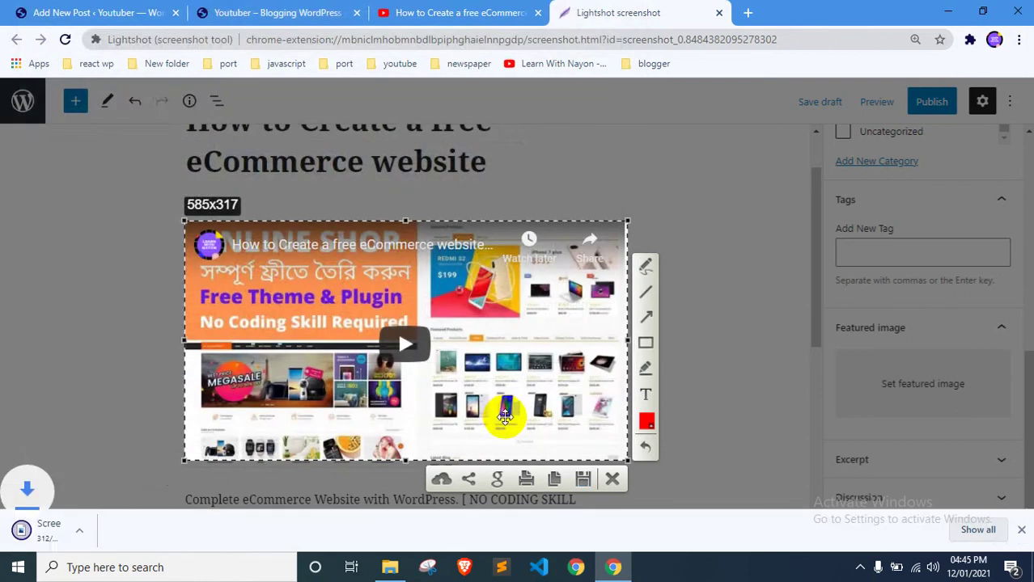
key(ctrl+w)
click(224, 11)
click(111, 12)
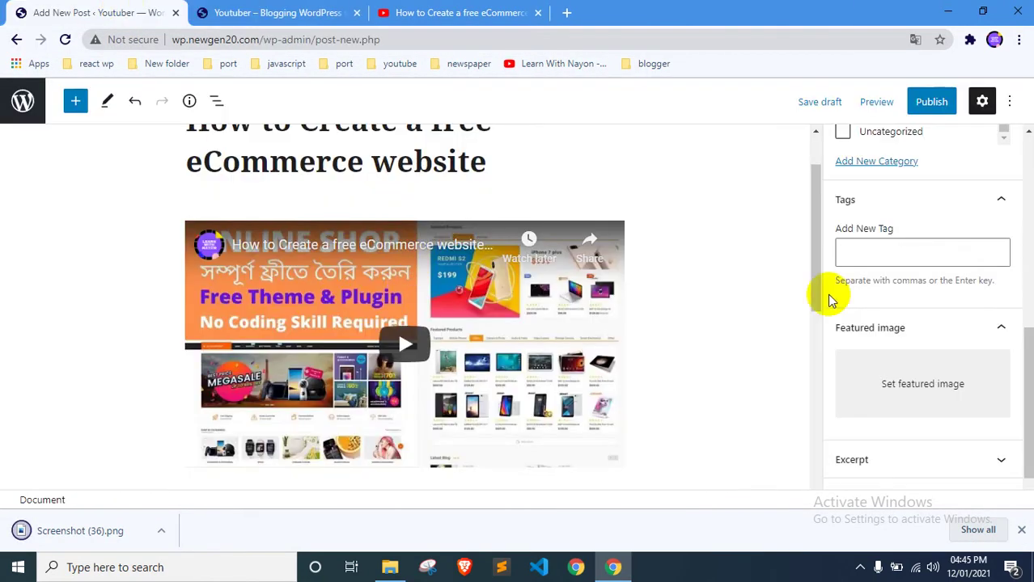
Upload Screenshot (36).png and set it as the eCommerce post's featured image
scroll(826, 294, down, 1)
click(882, 291)
click(884, 374)
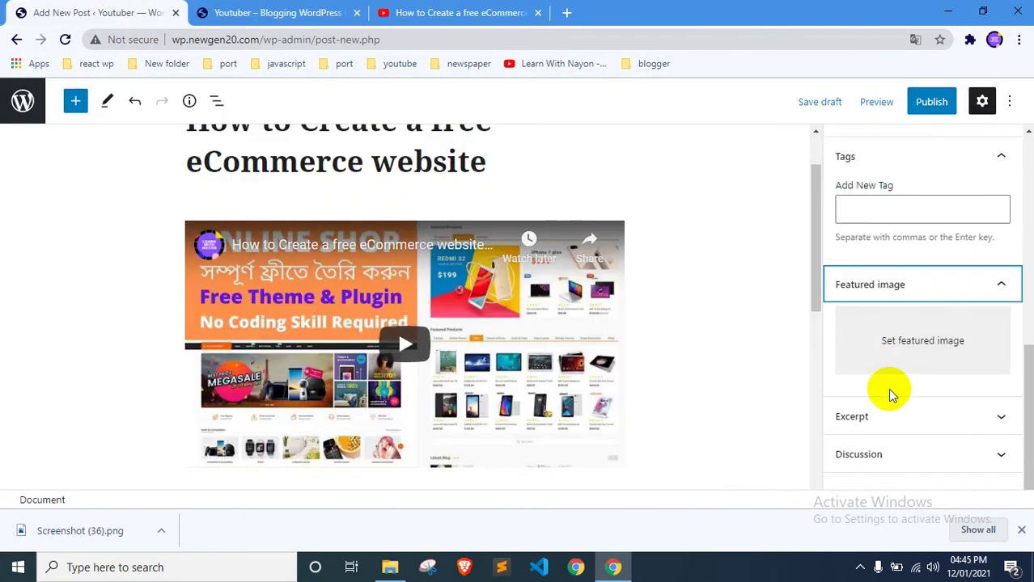
click(887, 366)
click(81, 153)
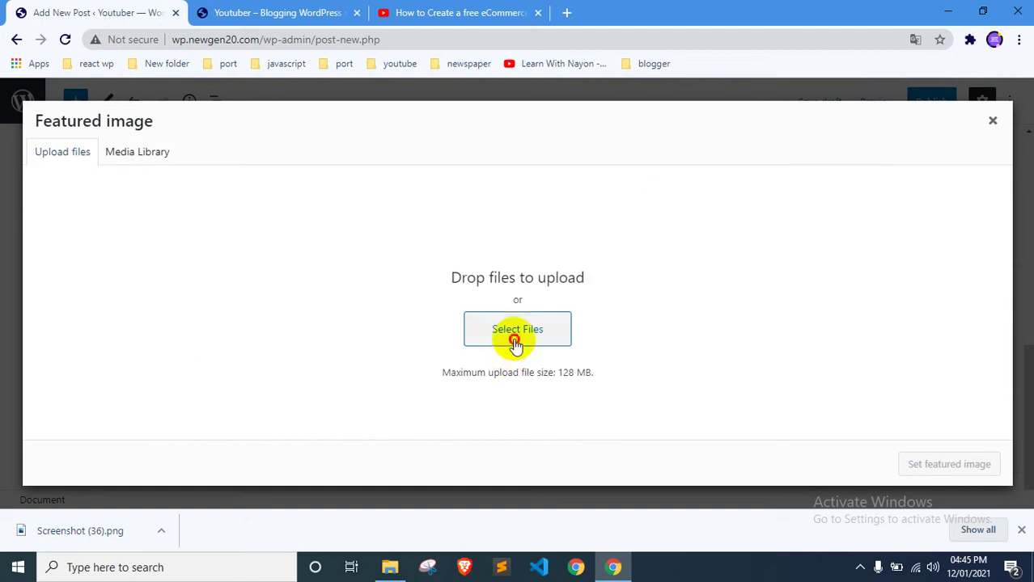
click(512, 340)
double_click(184, 143)
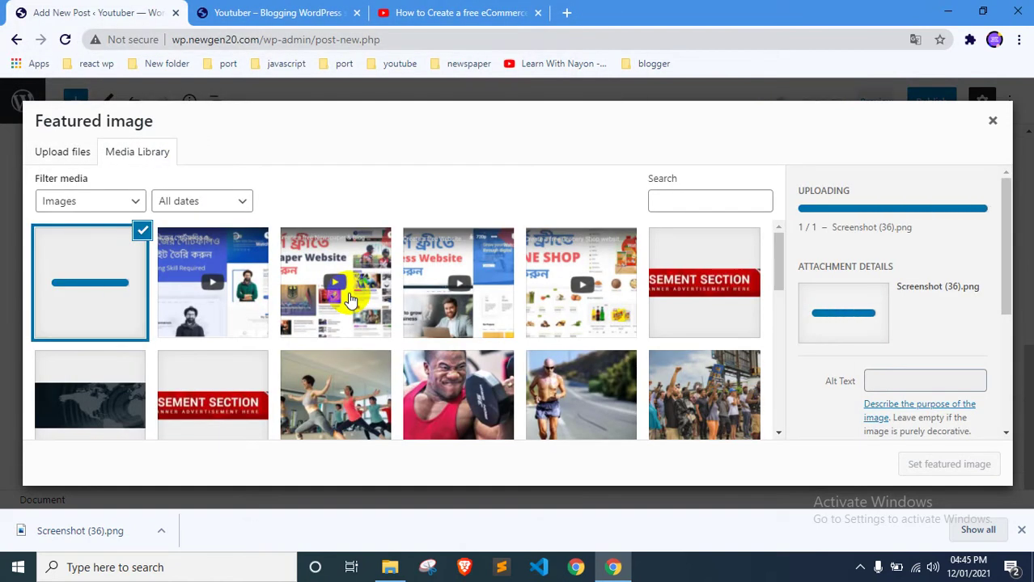
click(907, 459)
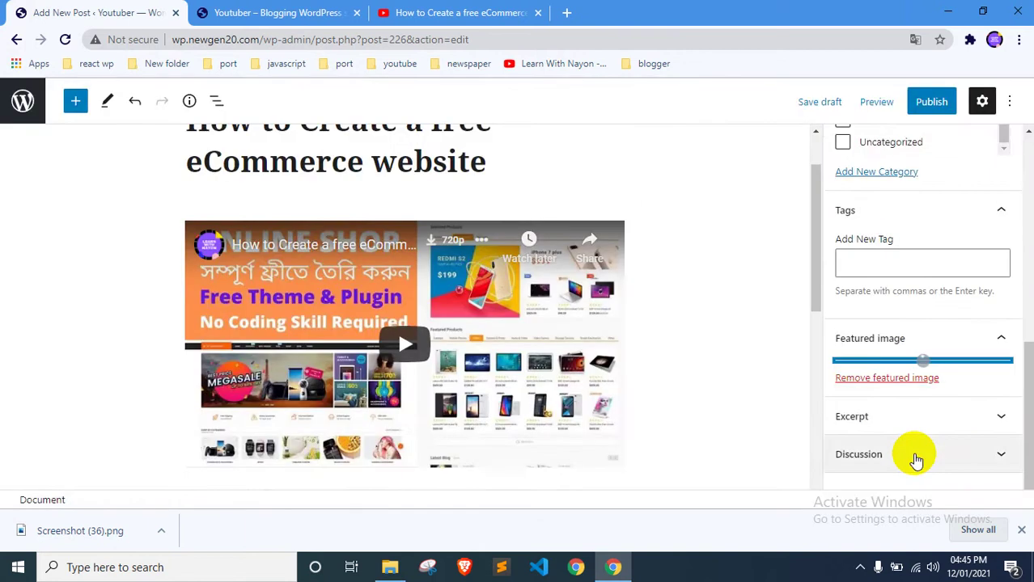
Publish the eCommerce post and reload the blog's homepage
click(914, 109)
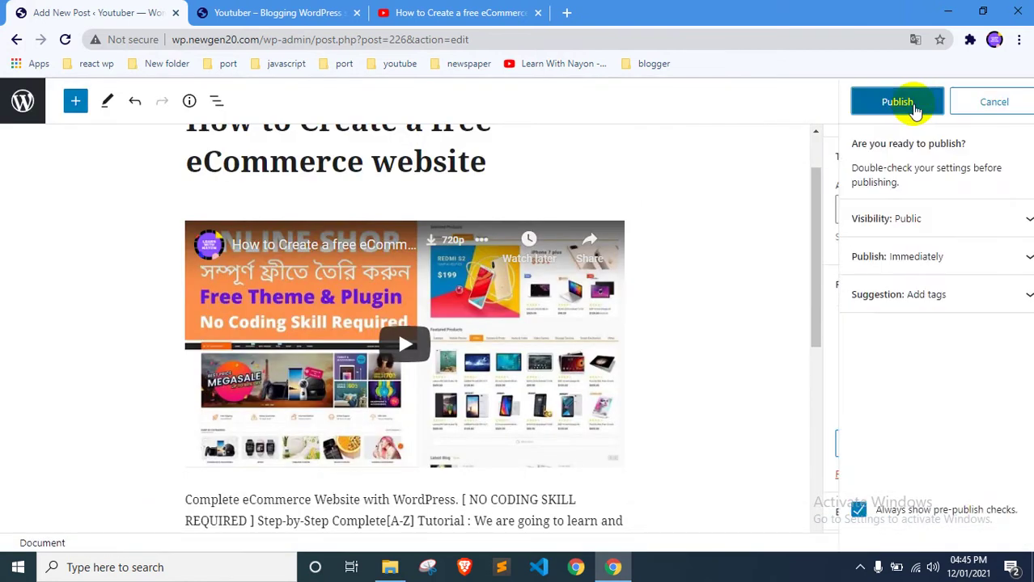
click(846, 108)
click(348, 12)
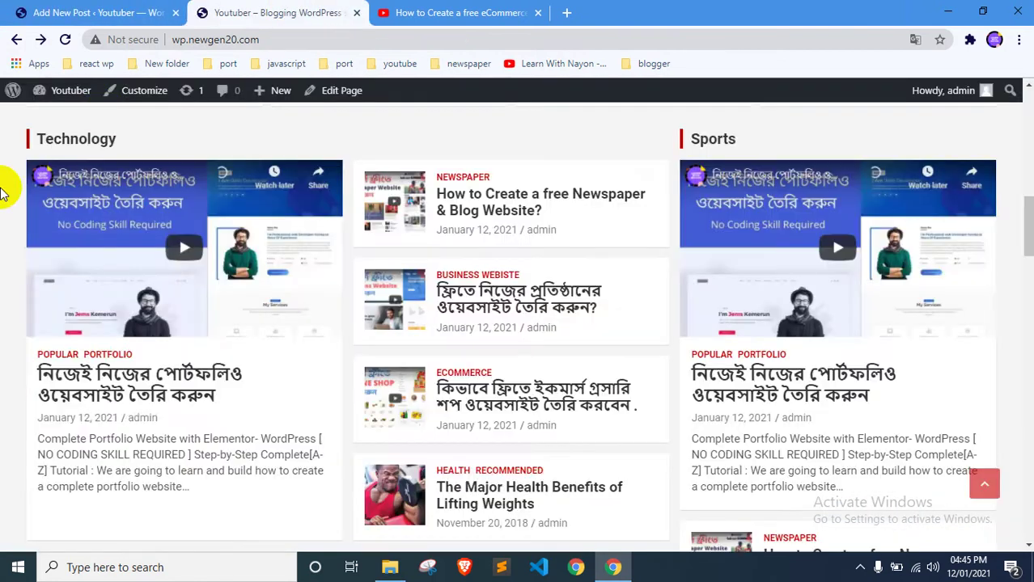
right_click(10, 229)
click(39, 277)
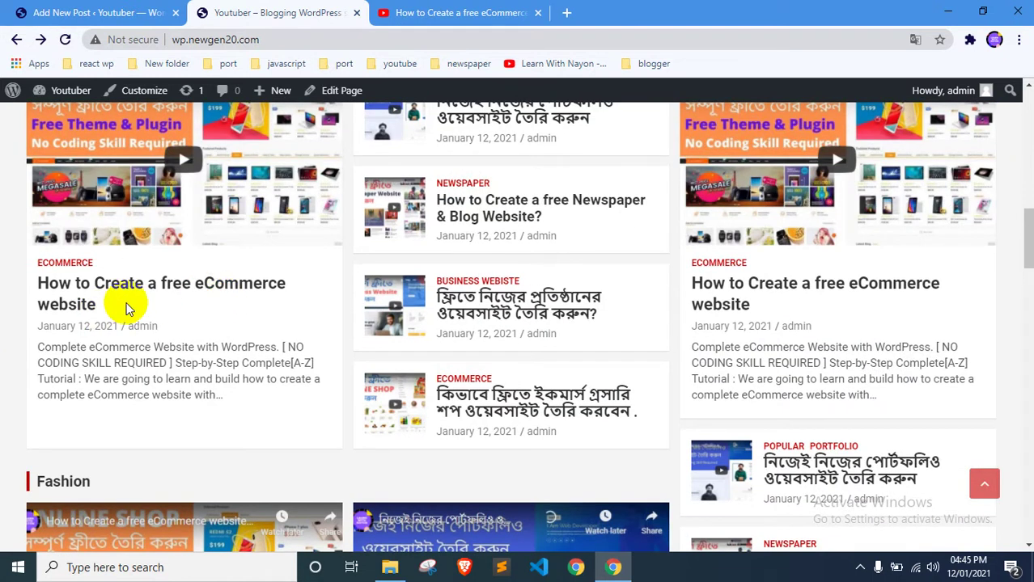
Open the portfolio website post from the homepage's Technology section and examine its video, description and adjacent post links
scroll(126, 307, up, 3)
scroll(578, 346, down, 2)
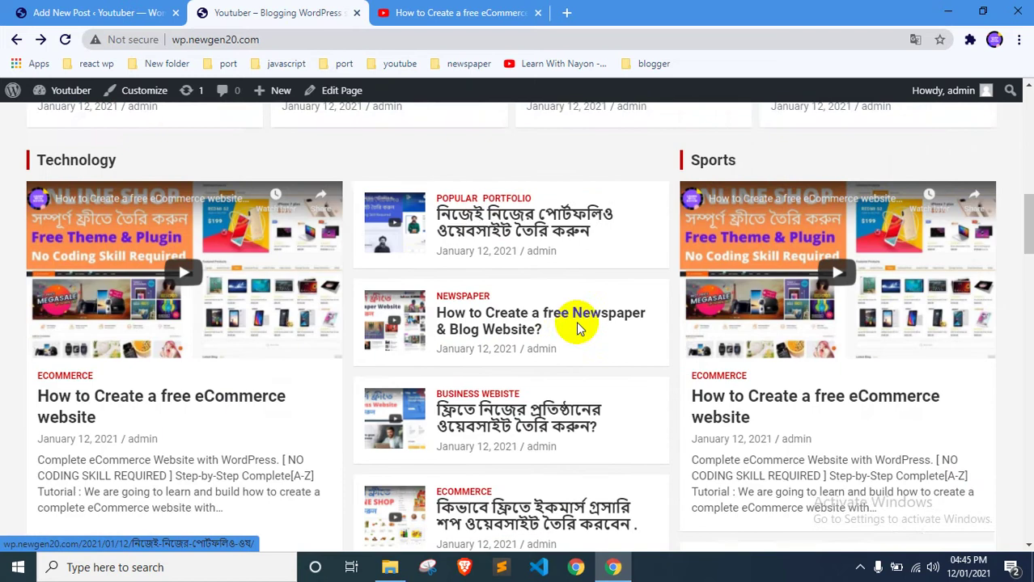
click(491, 194)
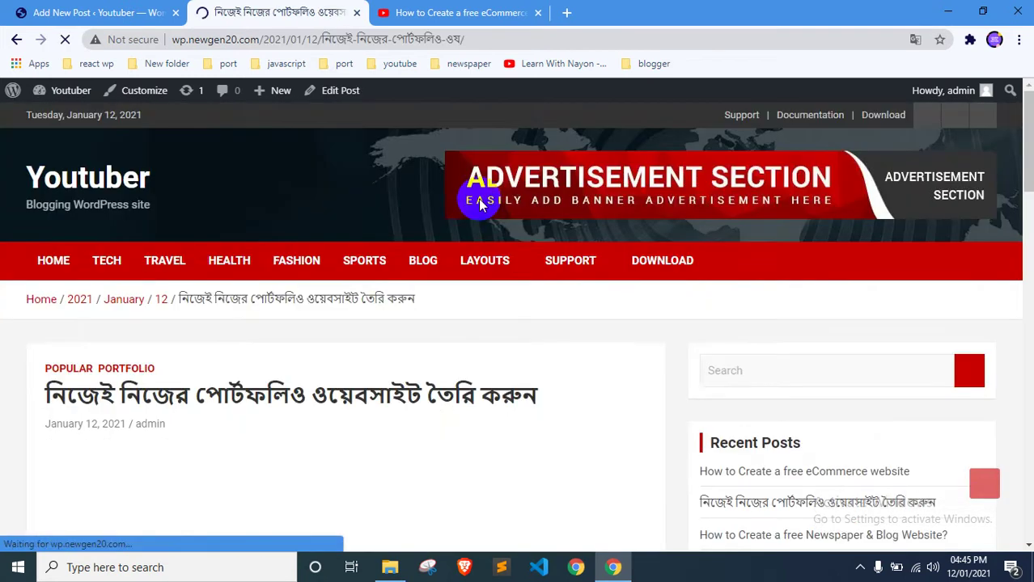
scroll(477, 201, down, 4)
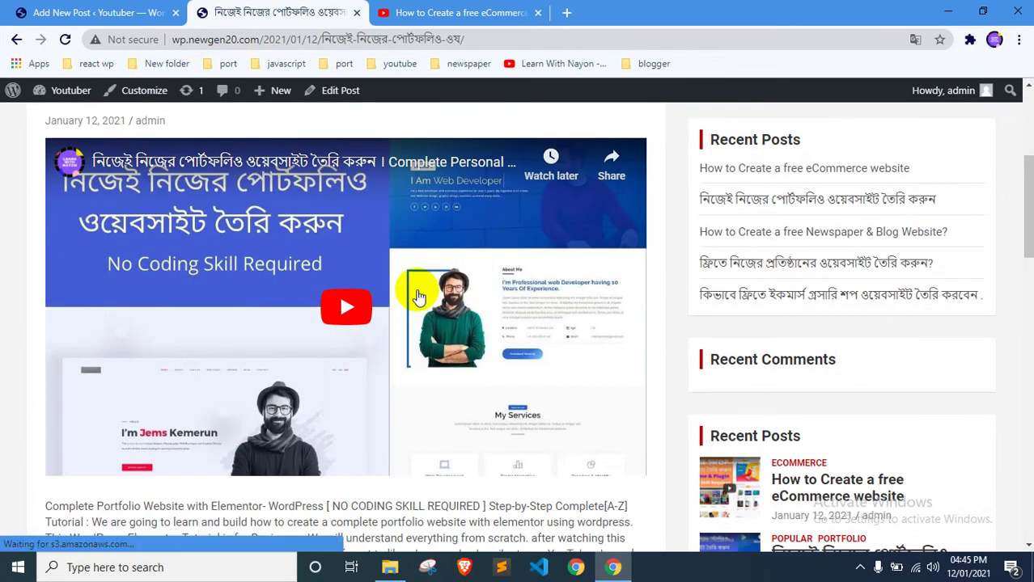
scroll(340, 267, down, 1)
scroll(338, 275, down, 3)
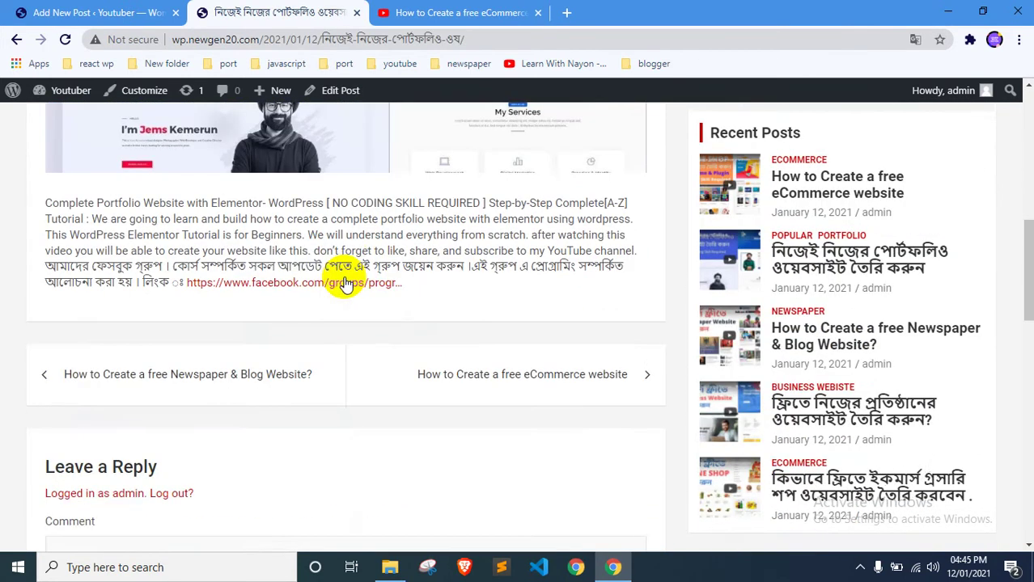
scroll(323, 266, up, 6)
scroll(324, 267, down, 6)
scroll(311, 296, down, 1)
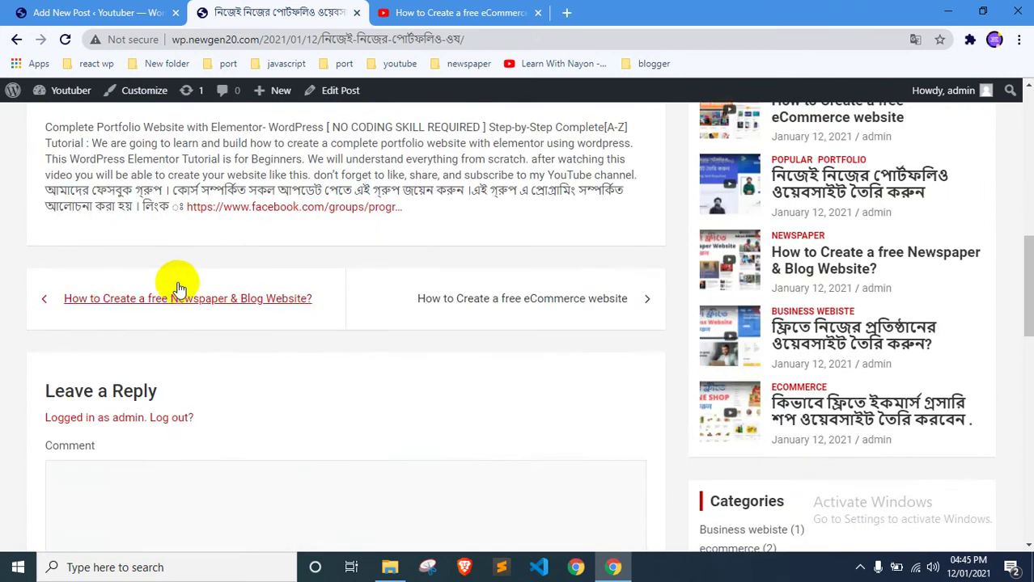
scroll(176, 282, up, 2)
scroll(111, 266, down, 4)
scroll(161, 272, up, 6)
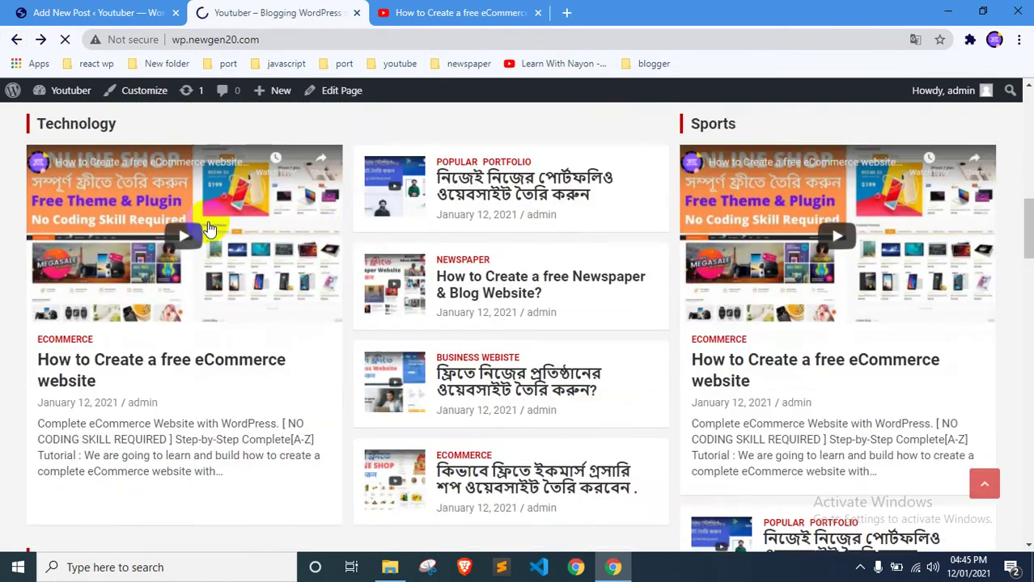
Close the YouTube video page and return to the top of the blog's homepage
scroll(346, 243, up, 10)
click(511, 13)
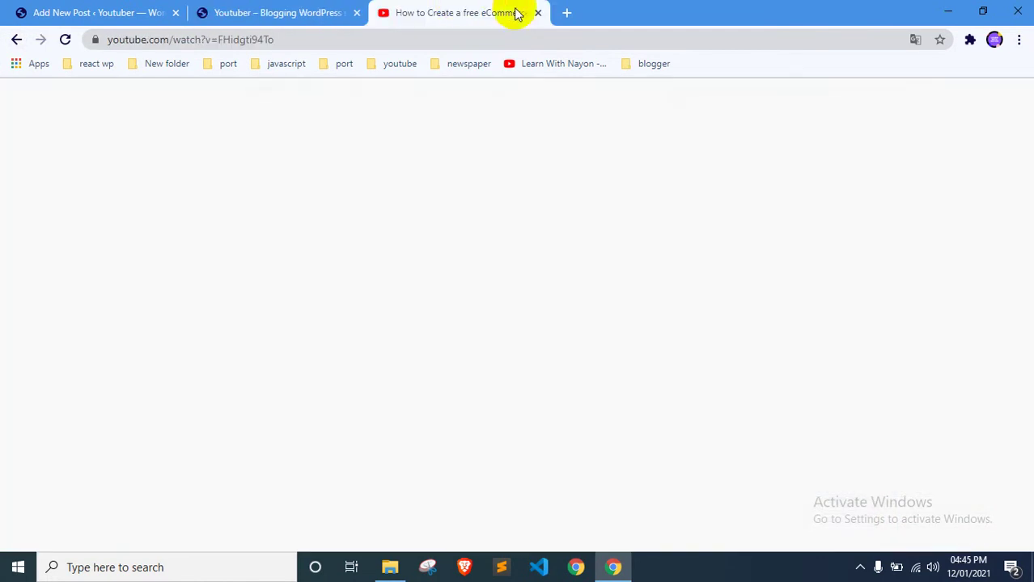
click(537, 13)
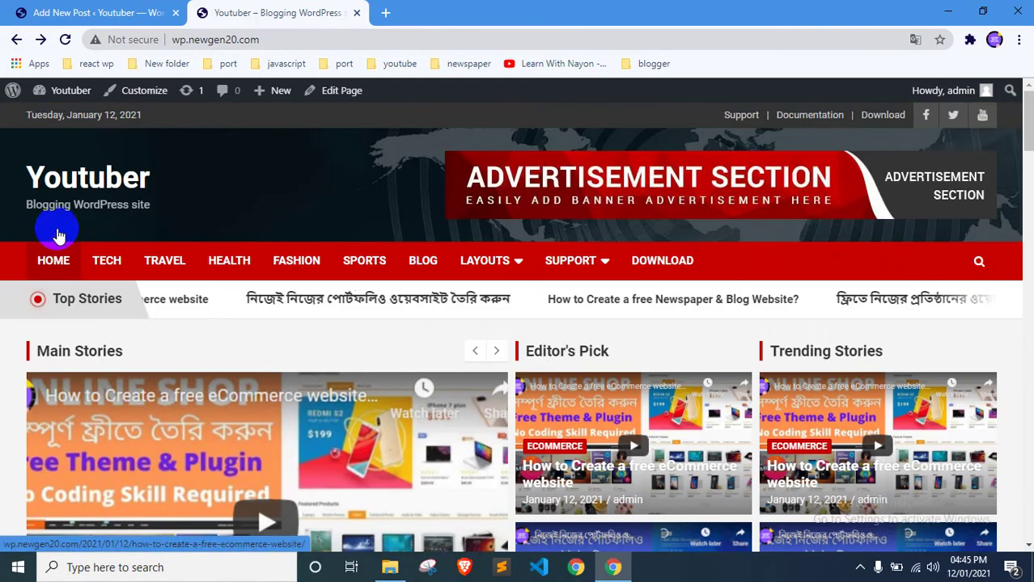
Examine how the published posts fill the homepage sections from Main Stories down to You may Missed
scroll(37, 270, down, 5)
scroll(37, 270, up, 5)
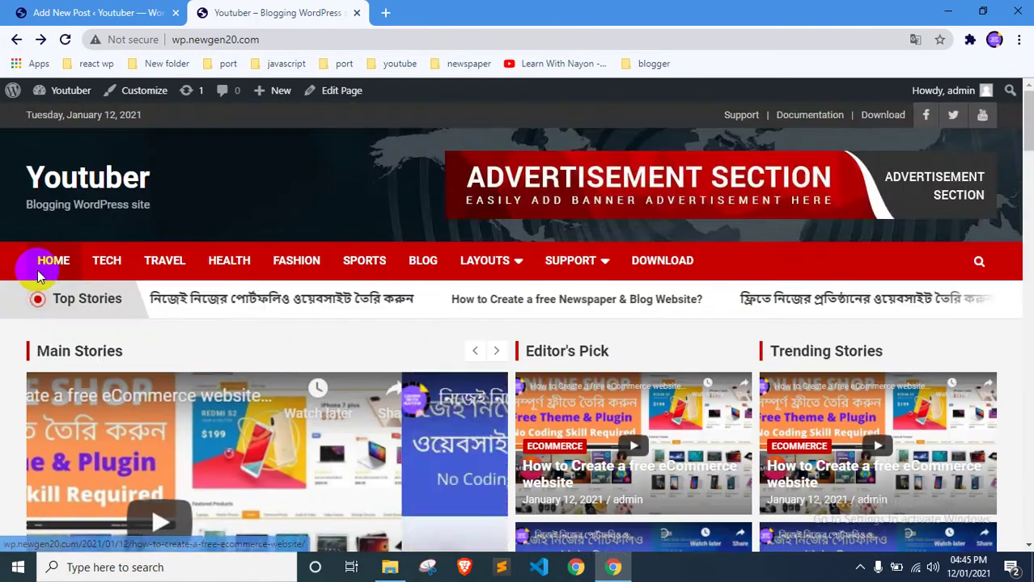
scroll(37, 269, down, 5)
scroll(527, 323, up, 2)
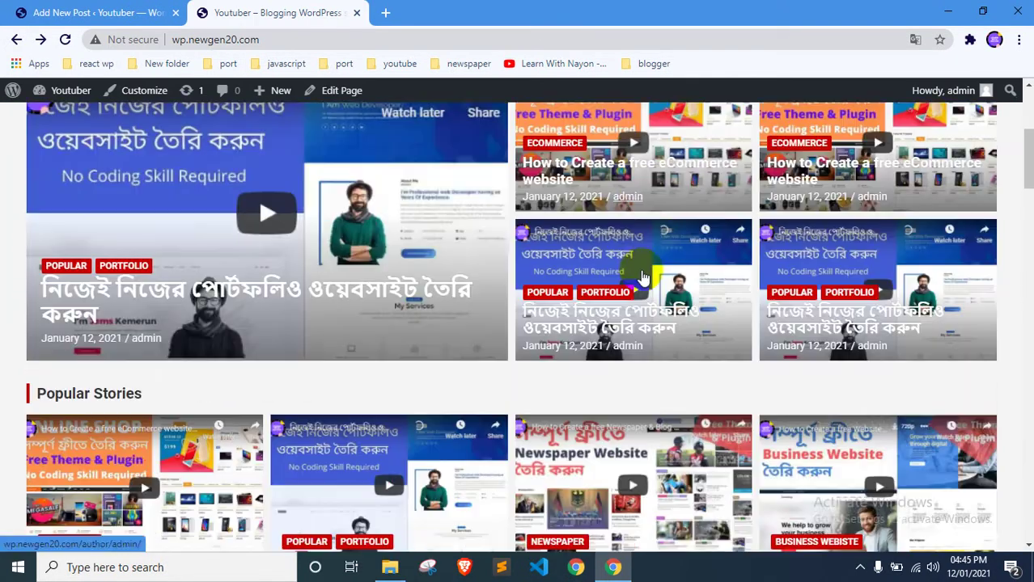
scroll(643, 279, down, 6)
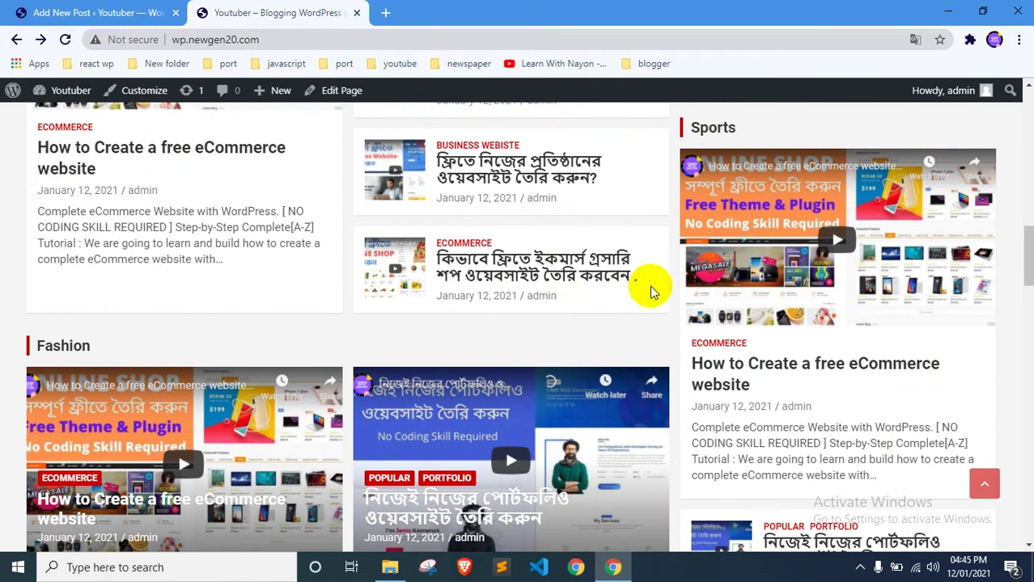
scroll(335, 279, down, 4)
scroll(336, 284, down, 2)
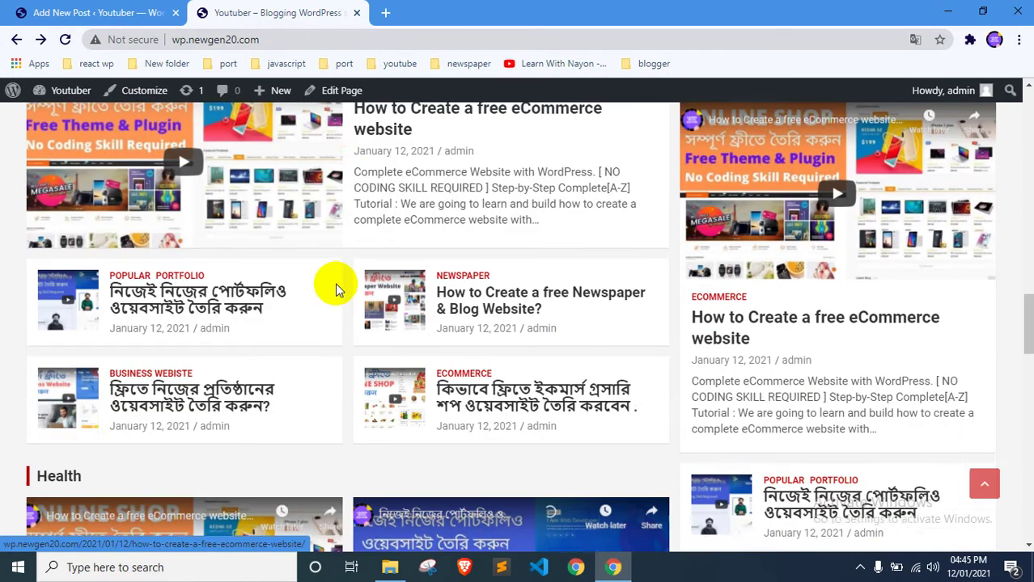
scroll(336, 287, down, 10)
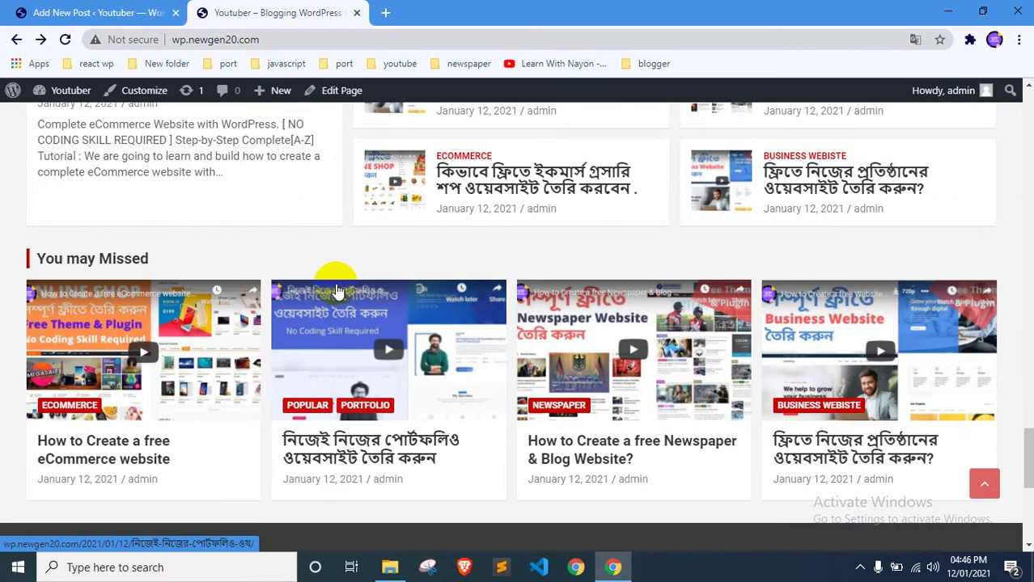
scroll(496, 289, up, 5)
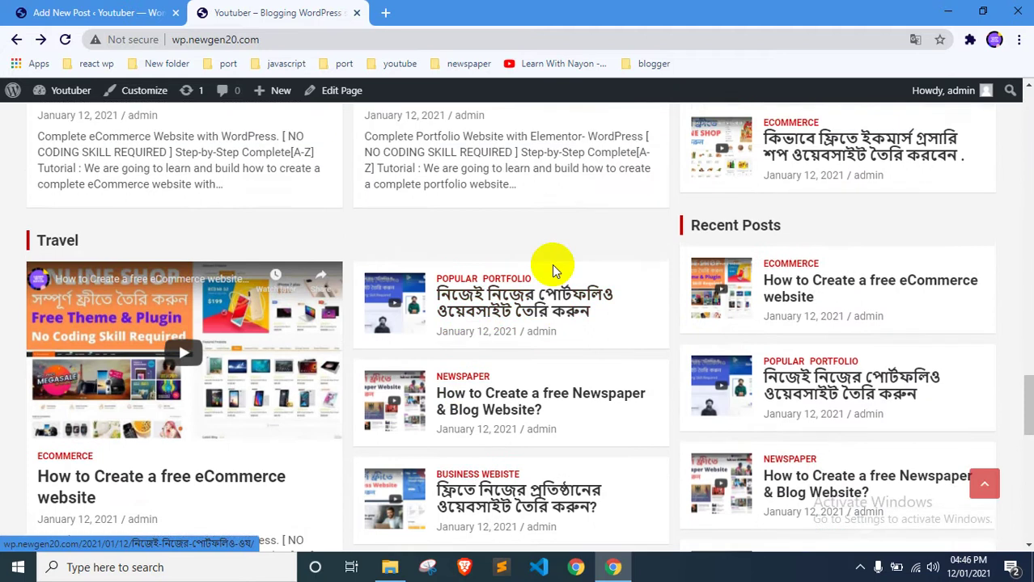
scroll(552, 263, up, 6)
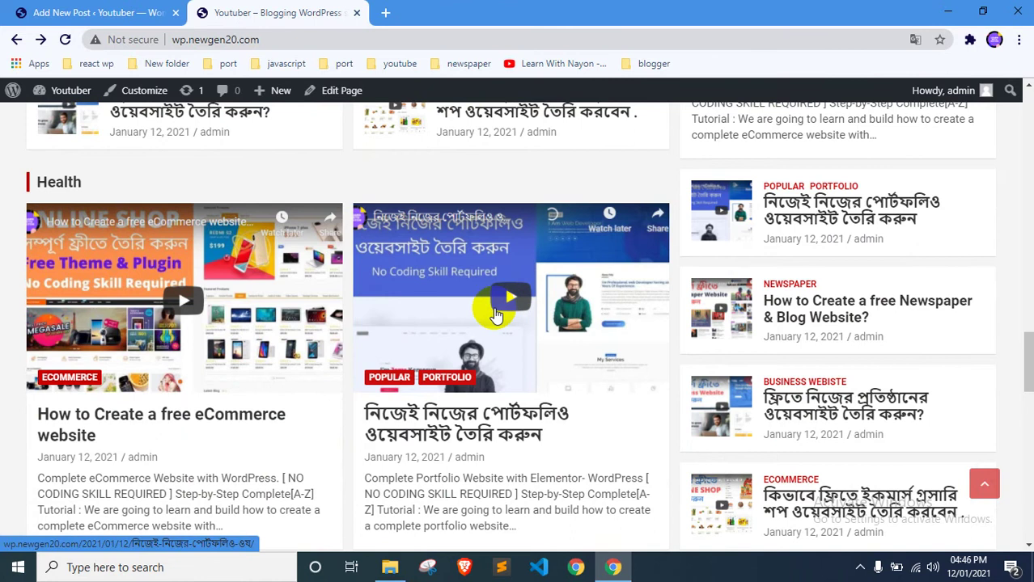
Open the eCommerce post from the homepage's Health section and examine its embedded video and description
click(215, 297)
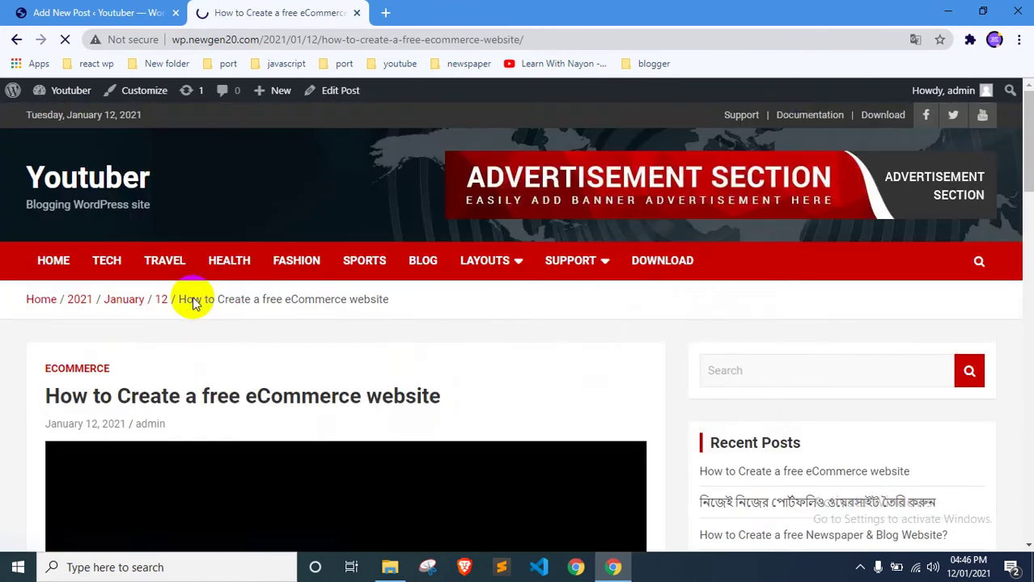
scroll(193, 296, down, 4)
scroll(240, 345, up, 3)
scroll(241, 345, down, 4)
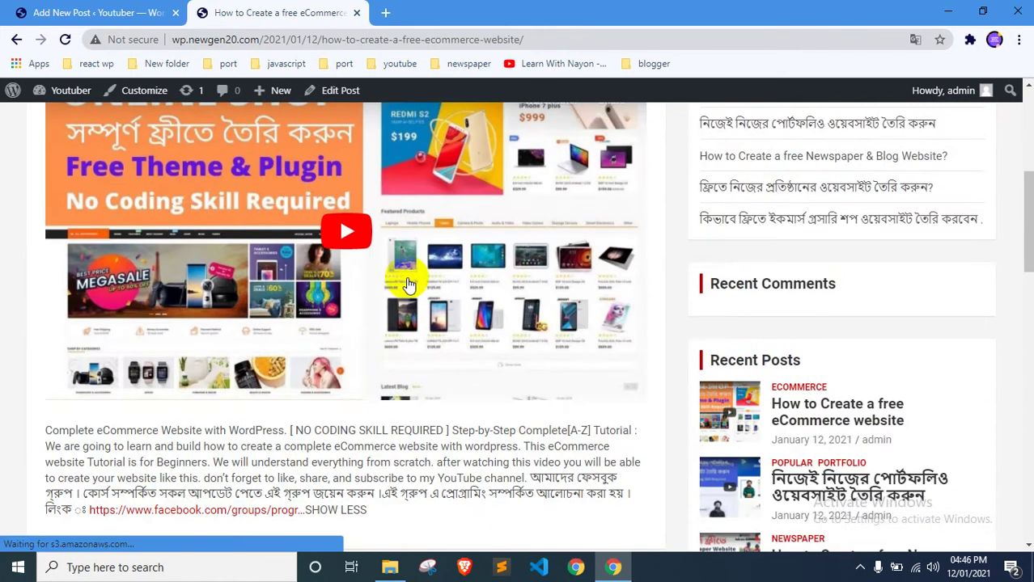
scroll(339, 291, up, 1)
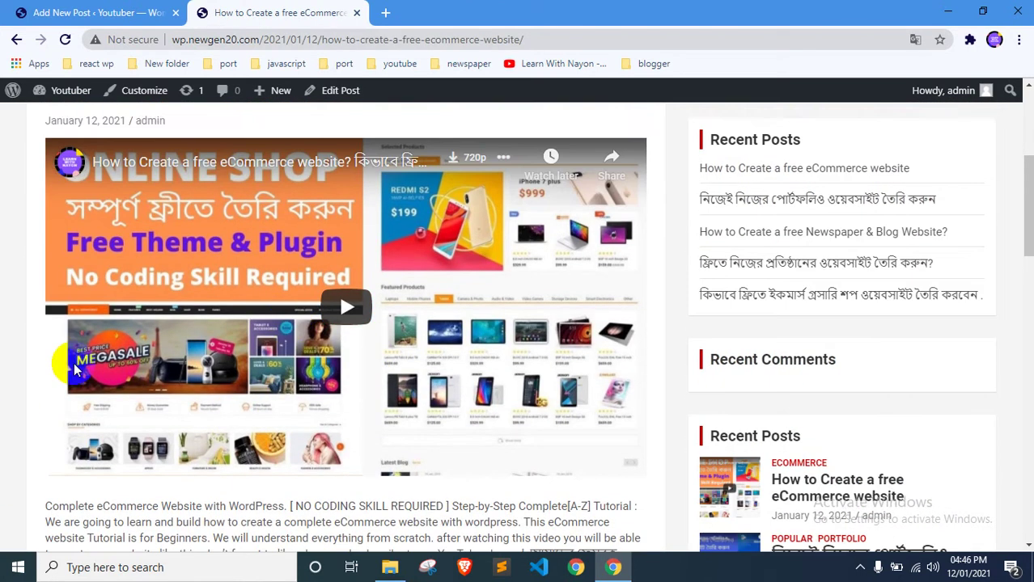
scroll(272, 295, down, 3)
scroll(331, 234, up, 3)
scroll(332, 235, up, 4)
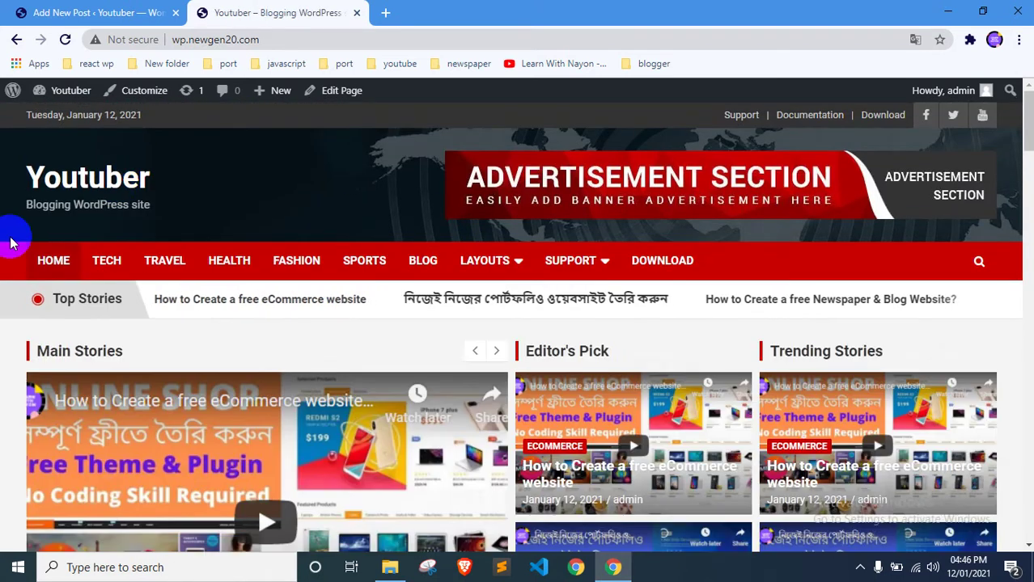
Look over the homepage's Popular Stories again and leave the post editor for the admin list of all posts
scroll(8, 259, down, 5)
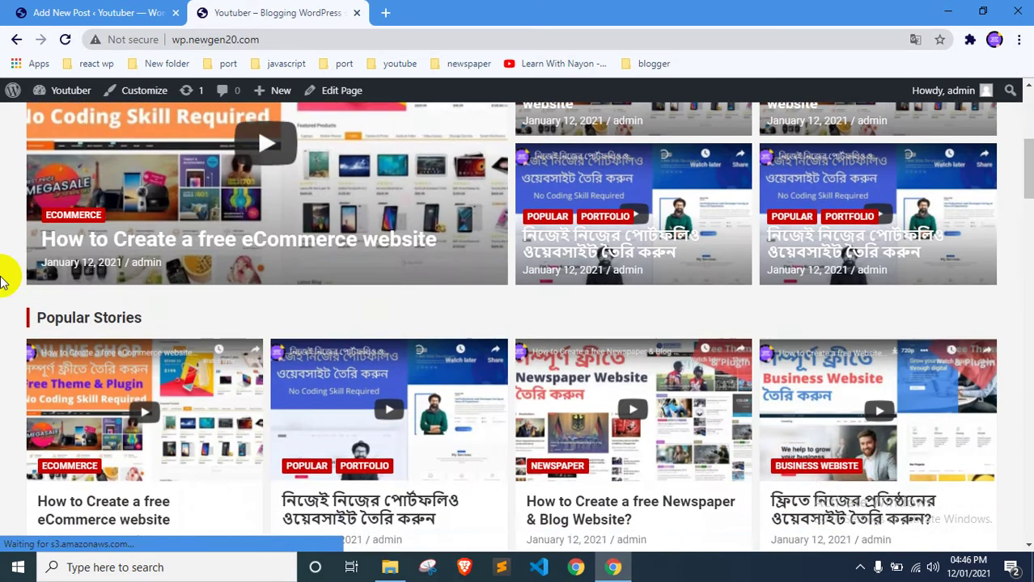
scroll(13, 162, up, 3)
click(22, 8)
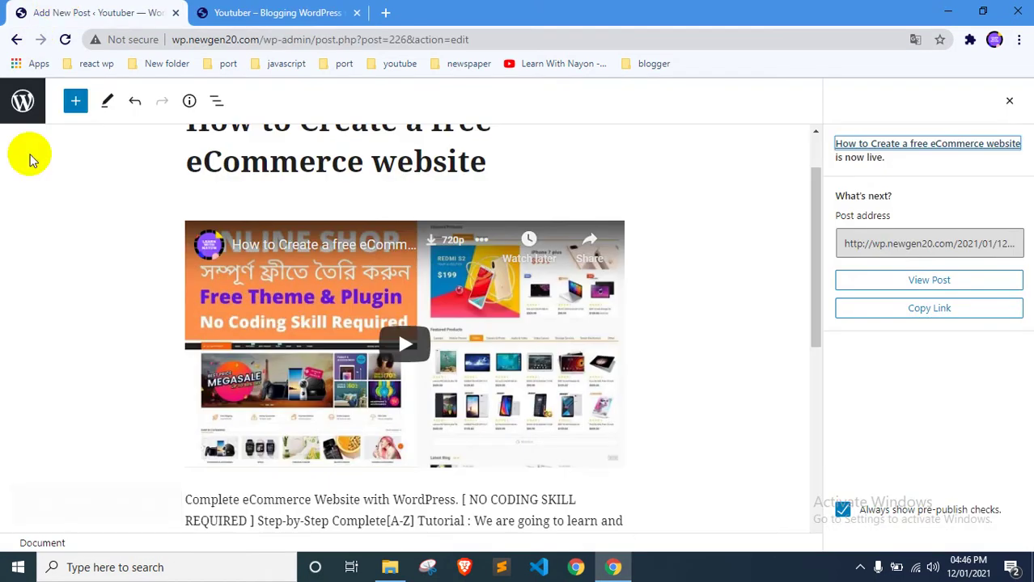
click(22, 104)
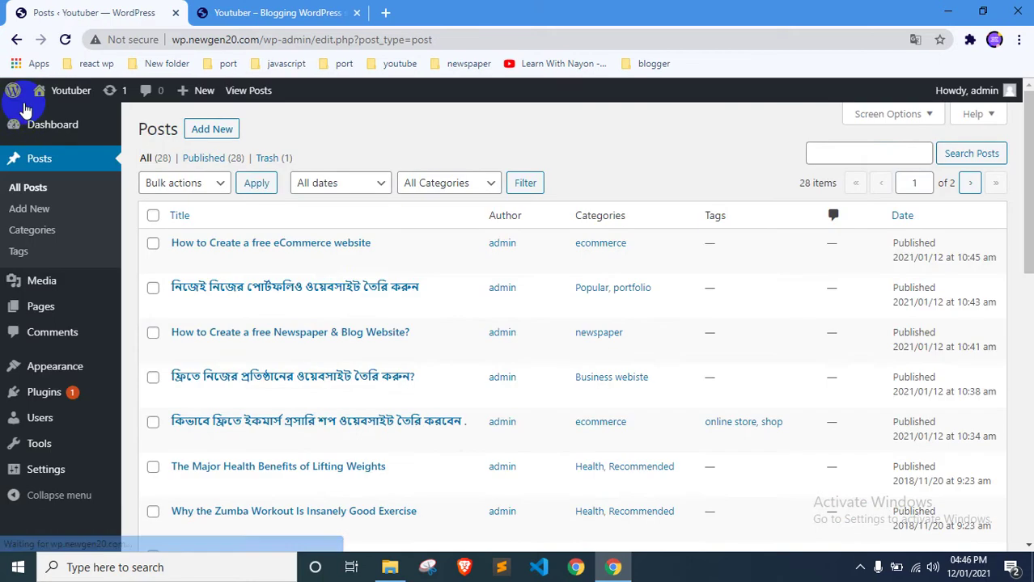
Add the portfolio category to the post "ফ্রিতে নিজের প্রতিষ্ঠানের ওয়েবসাইট তৈরি করুন?", save the update and return to the posts list
scroll(335, 295, down, 1)
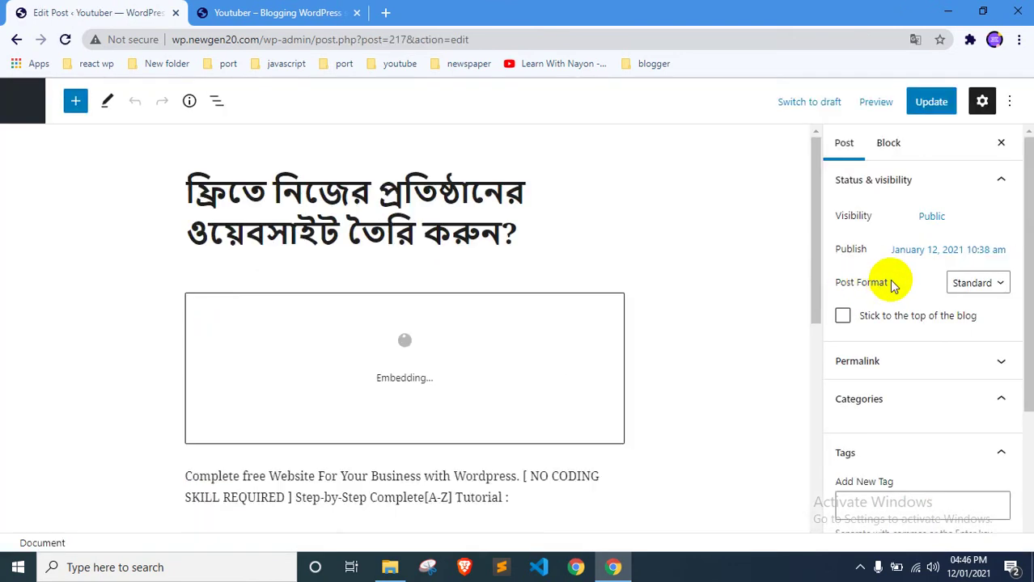
scroll(891, 282, down, 3)
scroll(882, 311, down, 2)
scroll(872, 341, down, 3)
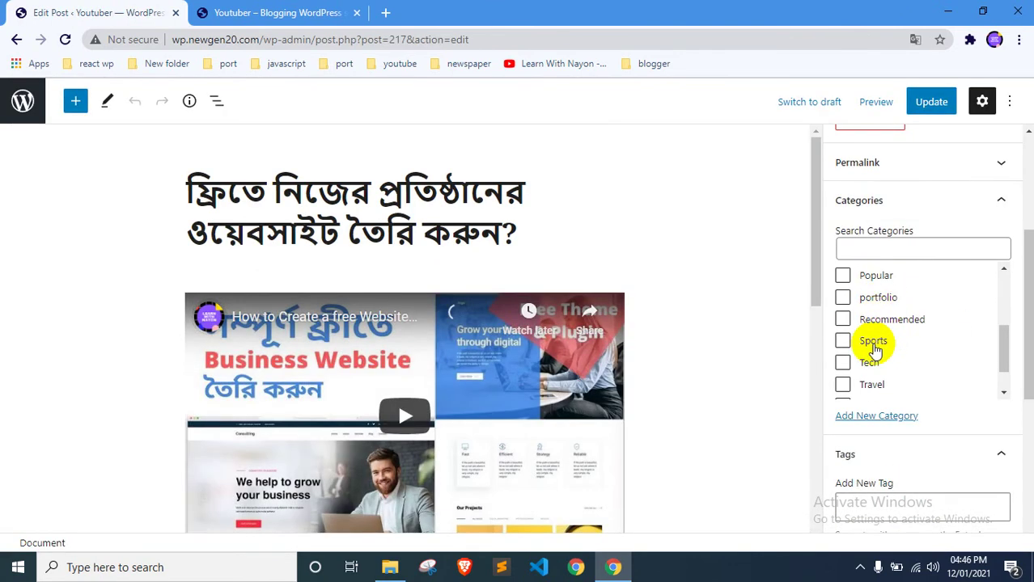
scroll(872, 341, up, 2)
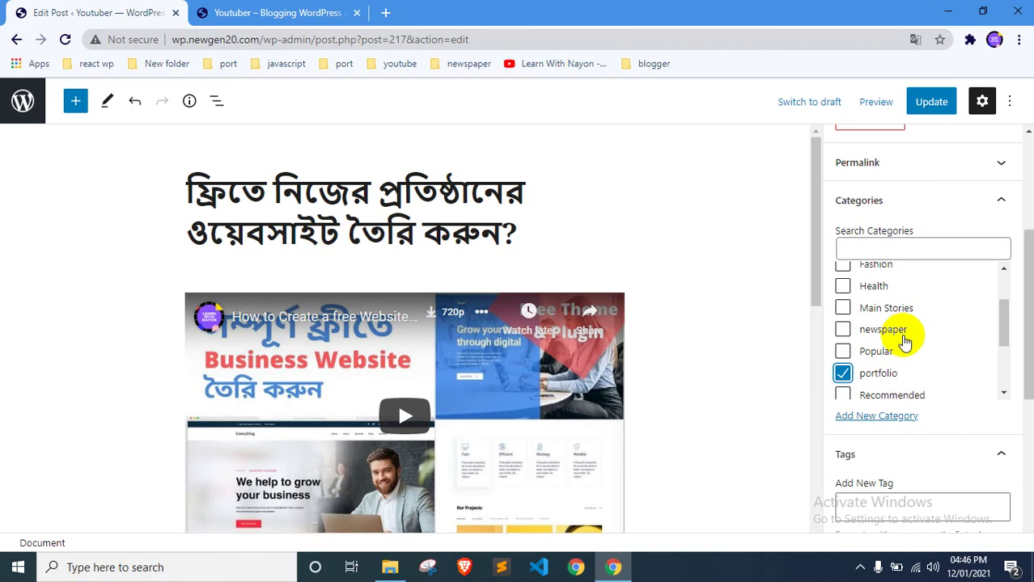
click(23, 101)
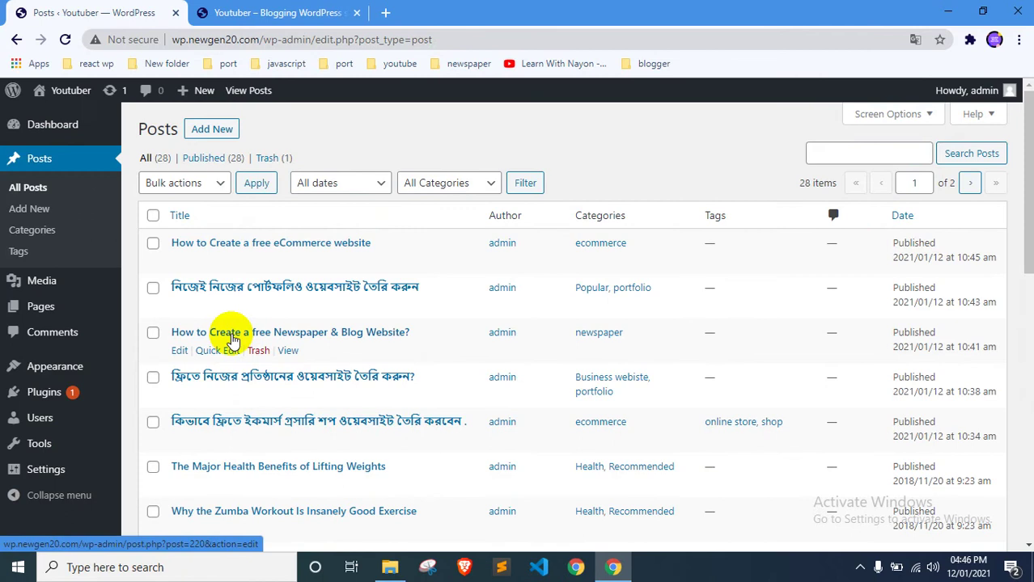
Open the post "How to Create a free Newspaper & Blog Website?" for editing and assign it the portfolio category
scroll(180, 287, down, 2)
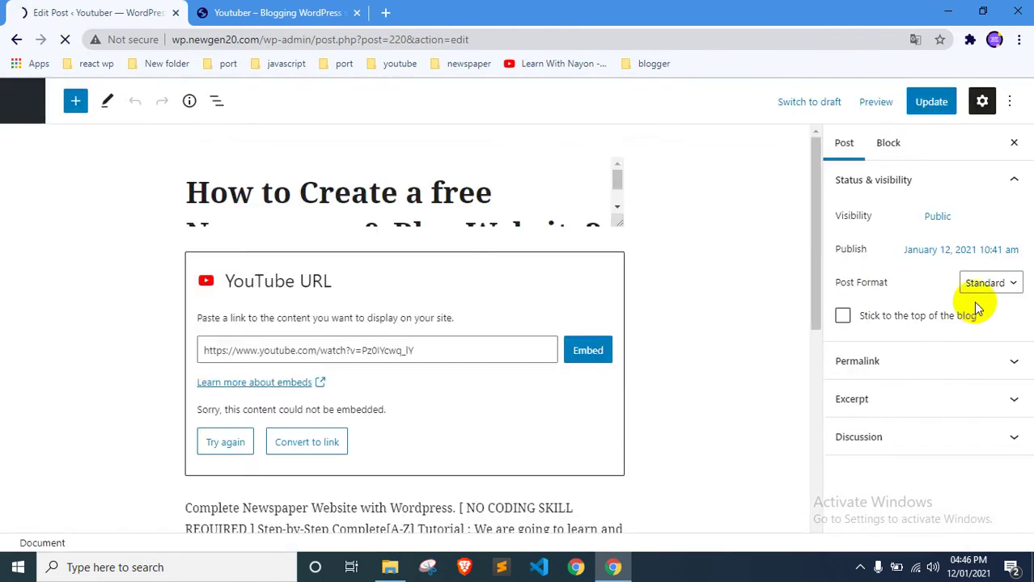
click(882, 397)
scroll(880, 398, down, 2)
scroll(880, 396, down, 1)
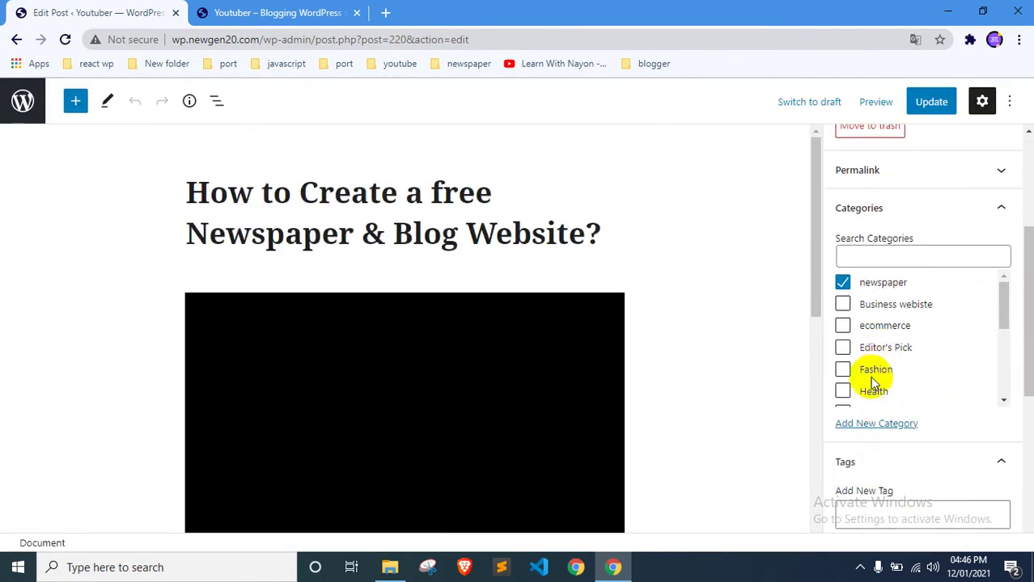
scroll(878, 348, down, 3)
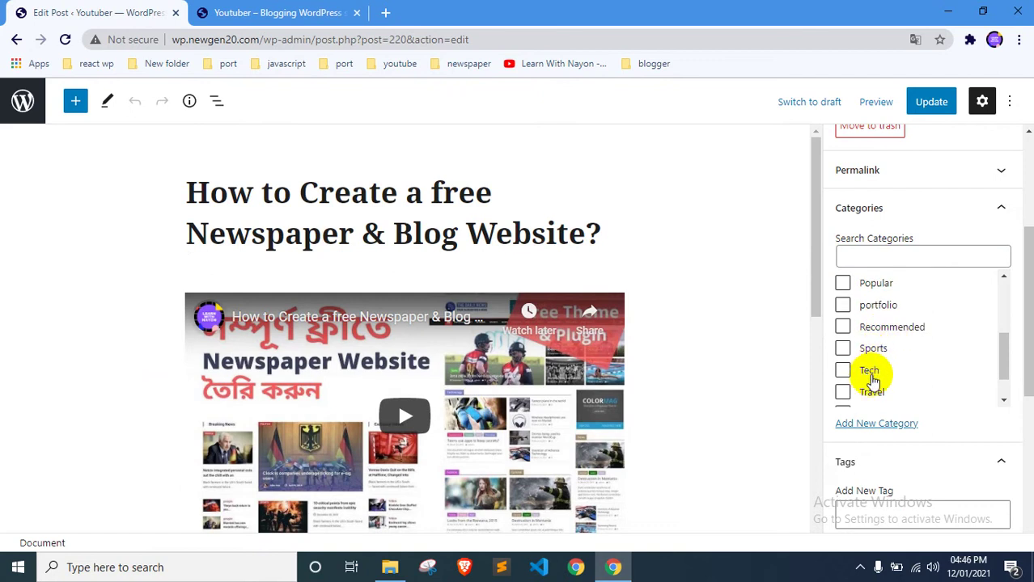
scroll(873, 380, up, 2)
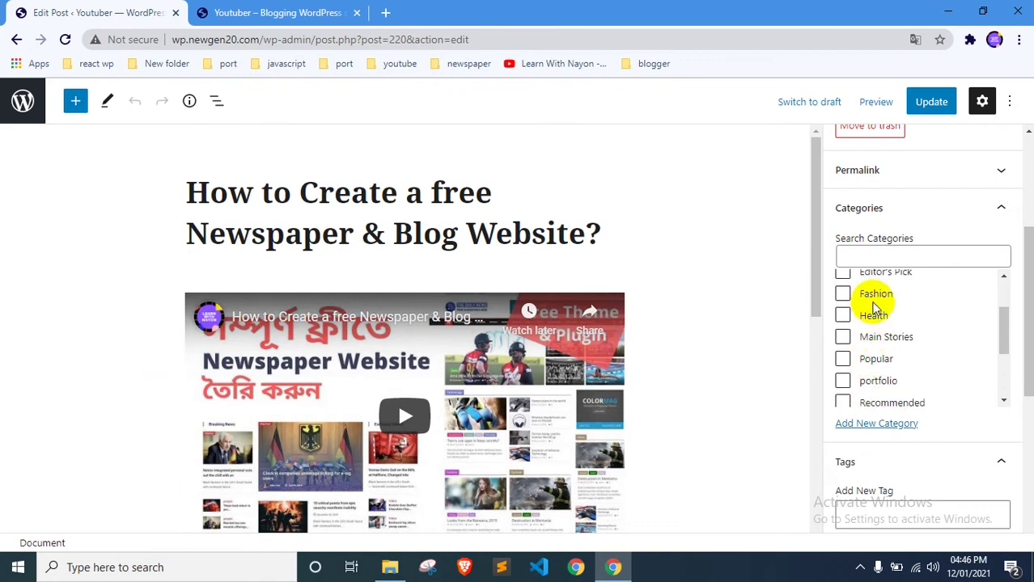
scroll(875, 310, up, 2)
scroll(877, 346, down, 4)
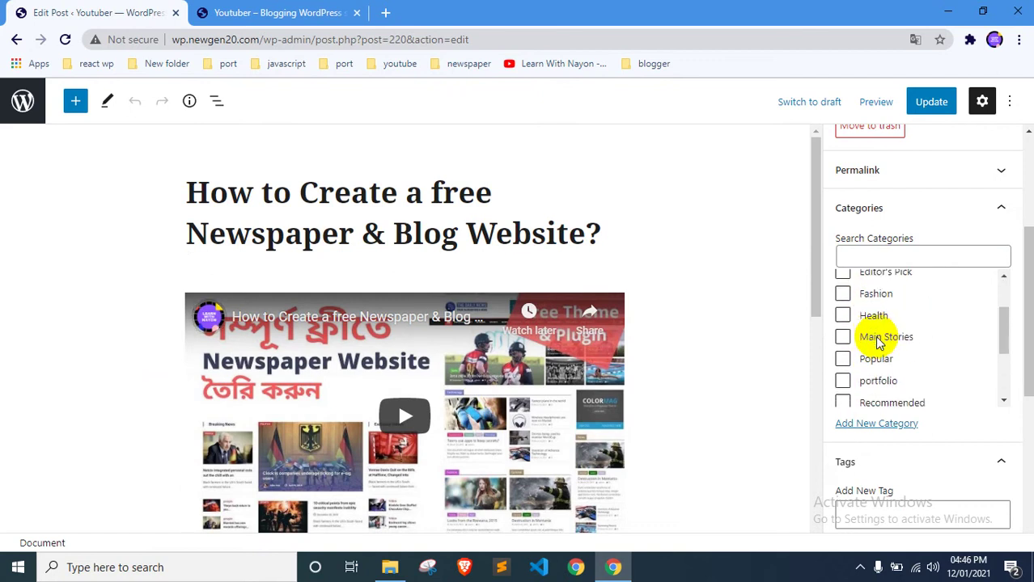
scroll(878, 352, up, 2)
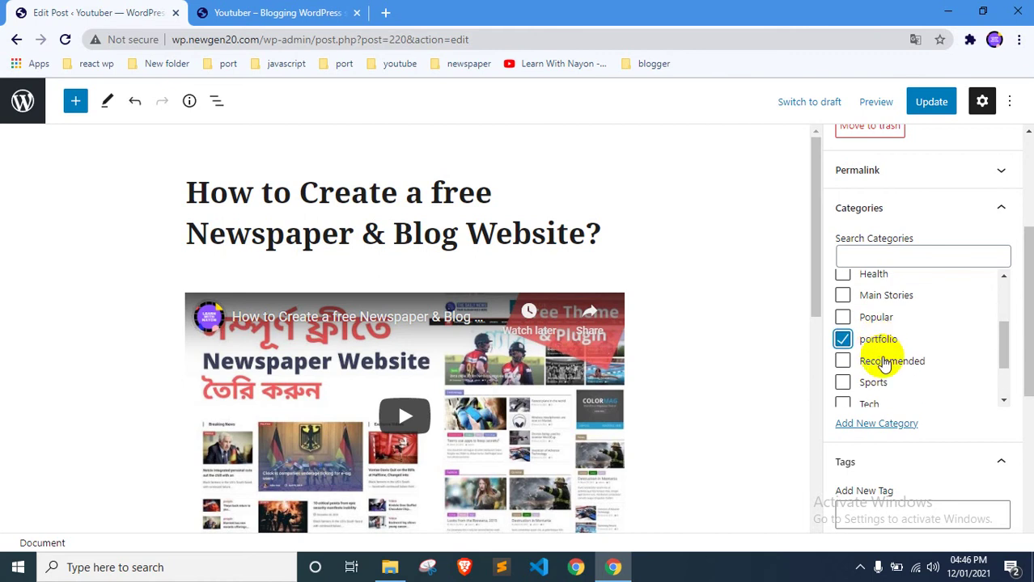
Assign the Popular category to the newspaper post as well and update the post
scroll(884, 364, down, 4)
scroll(881, 356, up, 5)
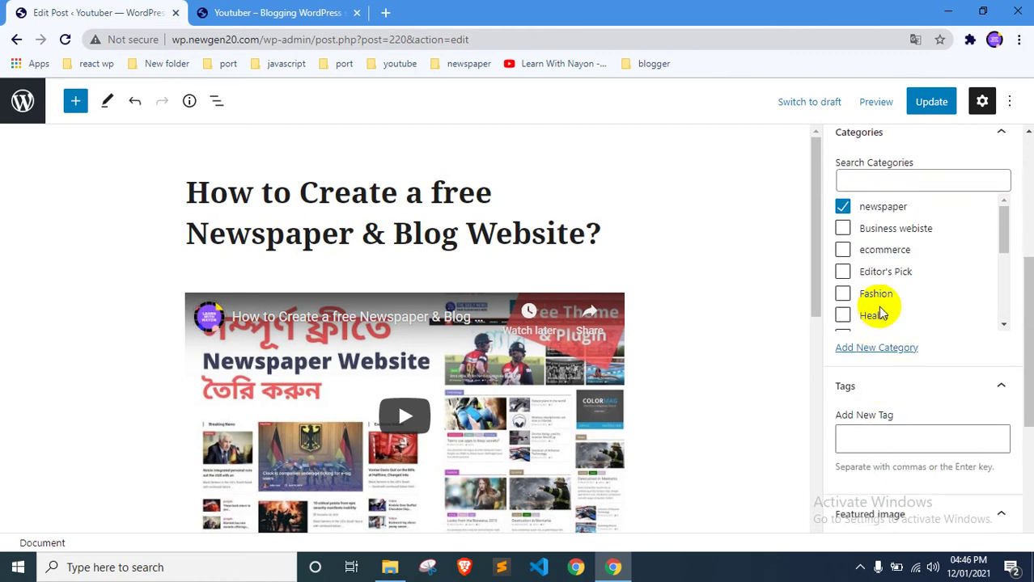
scroll(887, 267, down, 2)
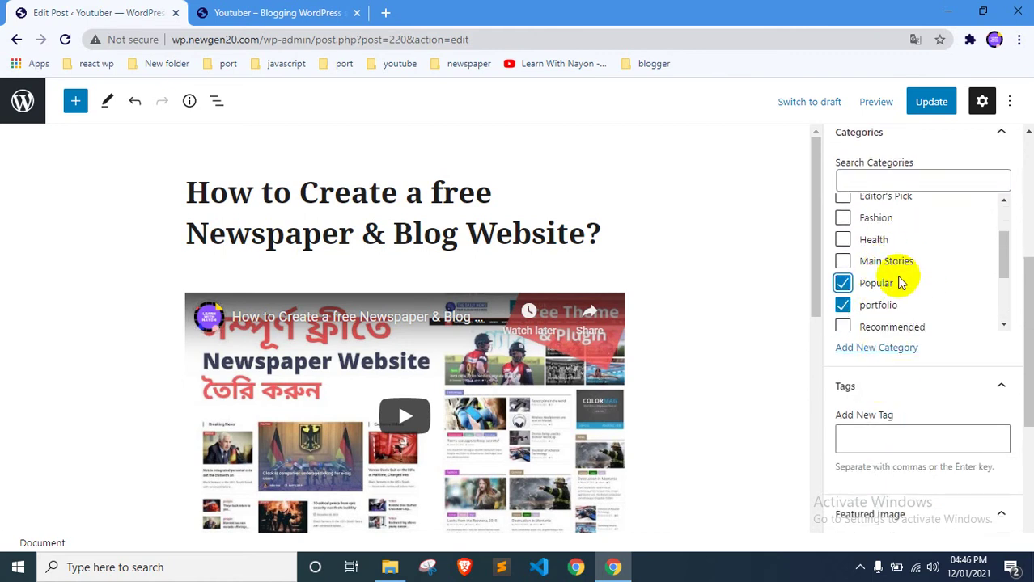
click(930, 104)
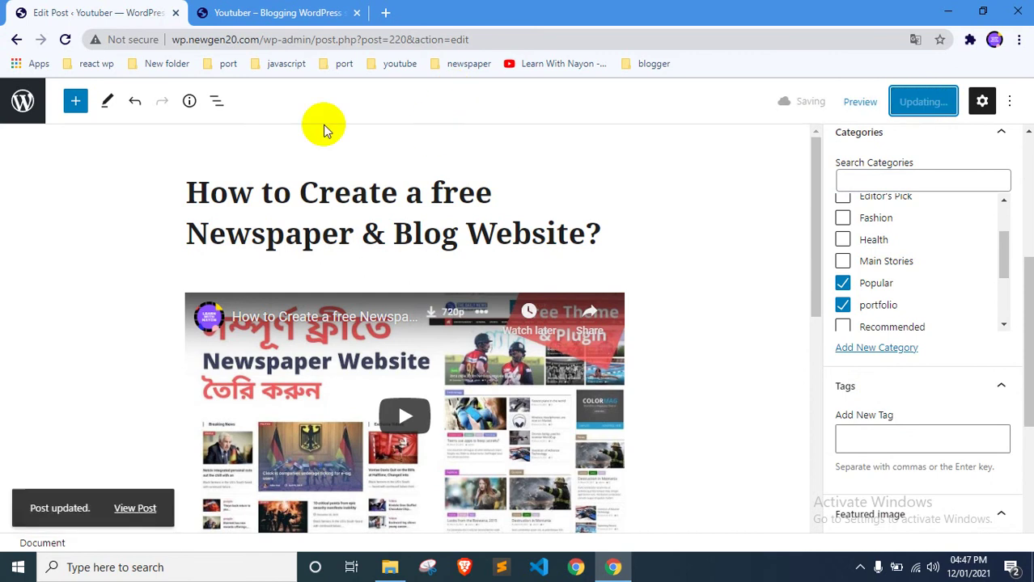
Open the portfolio post from the homepage's Top Stories ticker, examine its embedded video and description, and return to the homepage
key(ctrl+Tab)
right_click(4, 227)
click(20, 290)
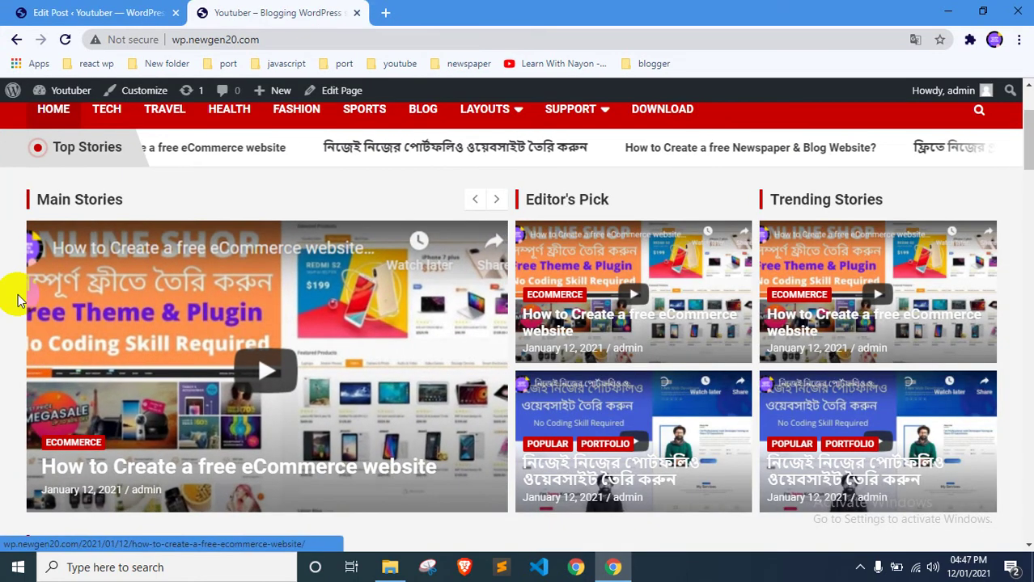
scroll(18, 295, up, 3)
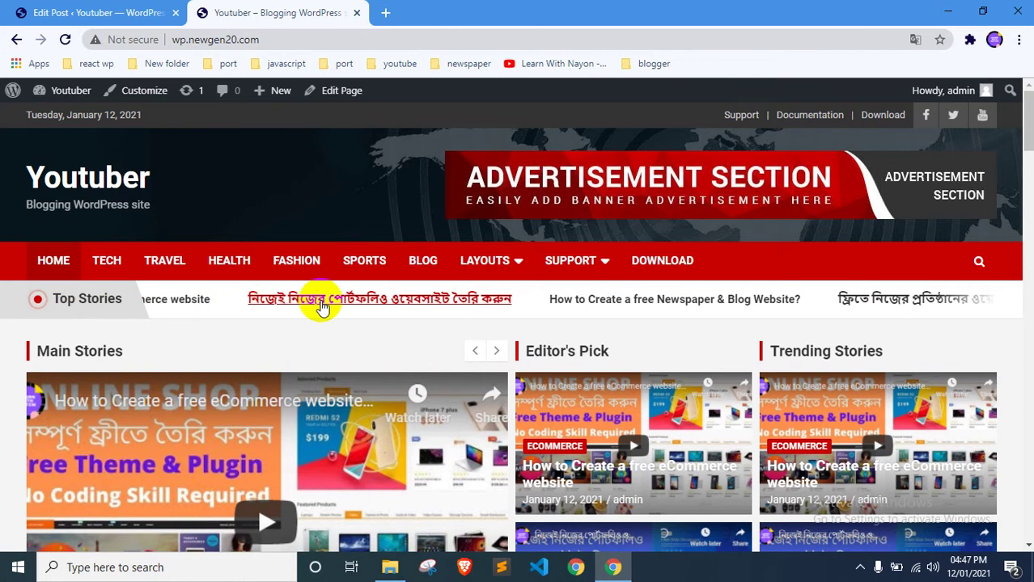
click(357, 307)
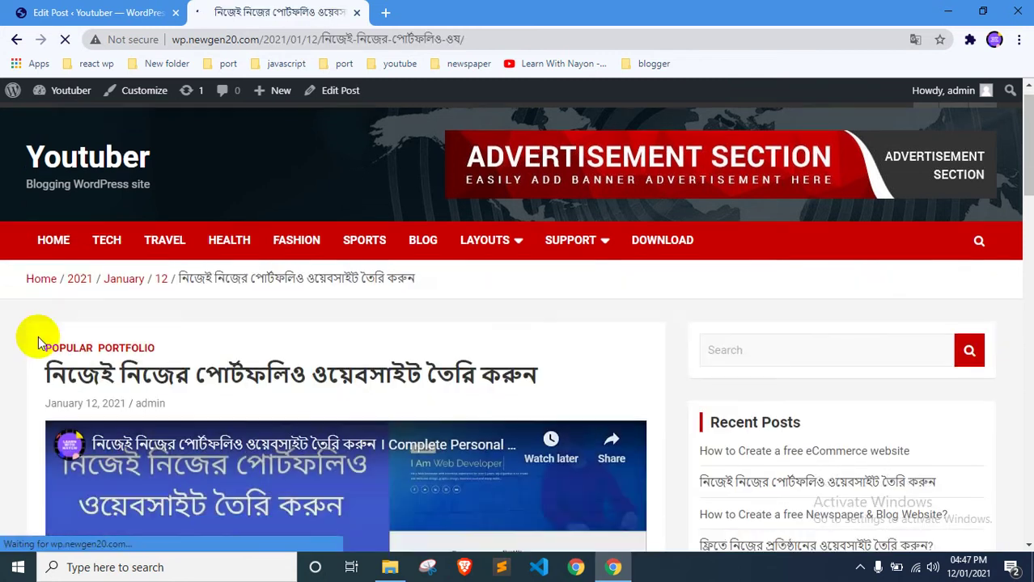
scroll(289, 330, down, 5)
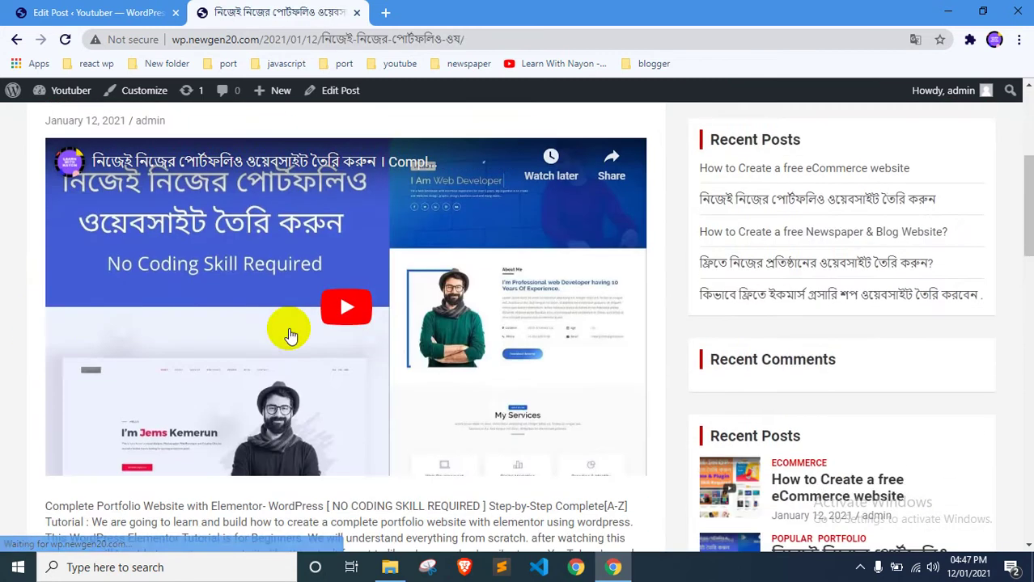
scroll(180, 230, up, 5)
click(129, 180)
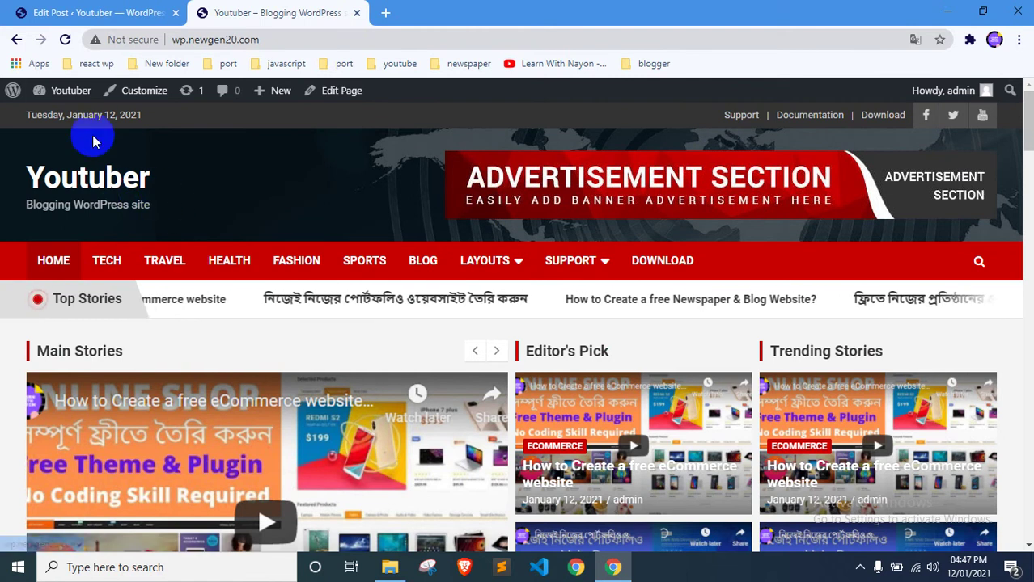
Leave the post editor for the posts list and open the theme Customizer in a separate tab alongside the homepage
click(142, 91)
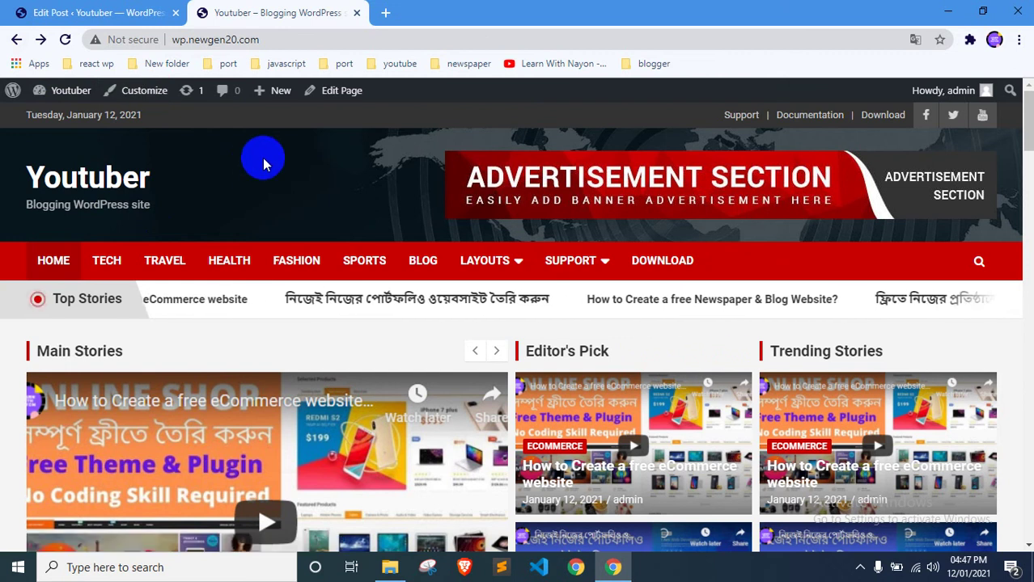
click(93, 11)
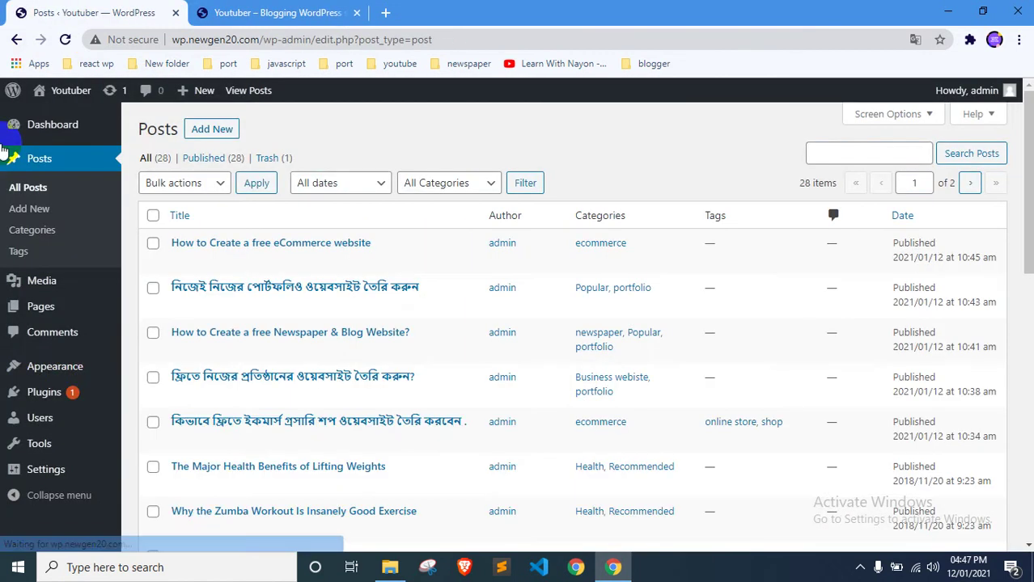
mouse_move(49, 365)
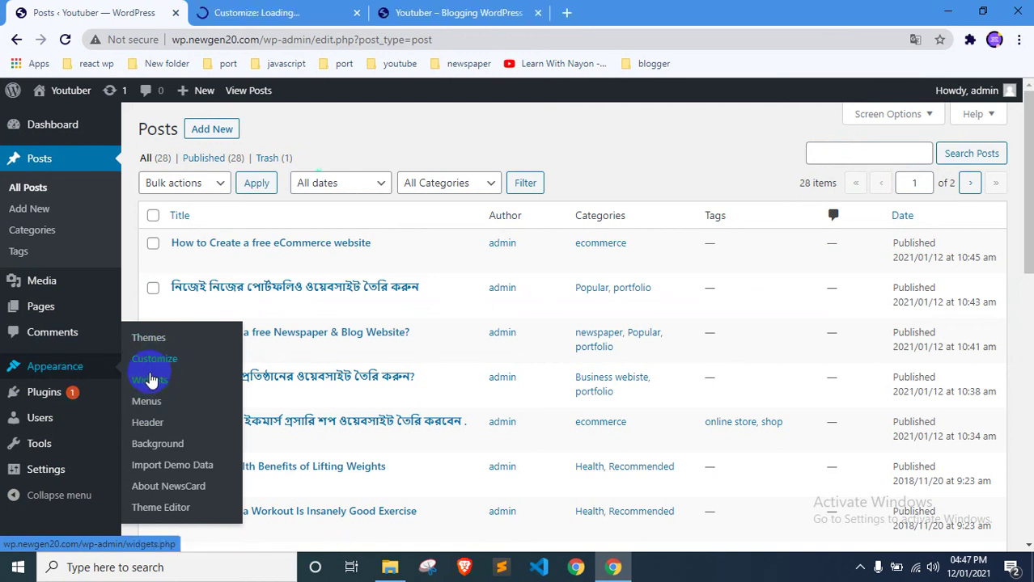
click(400, 13)
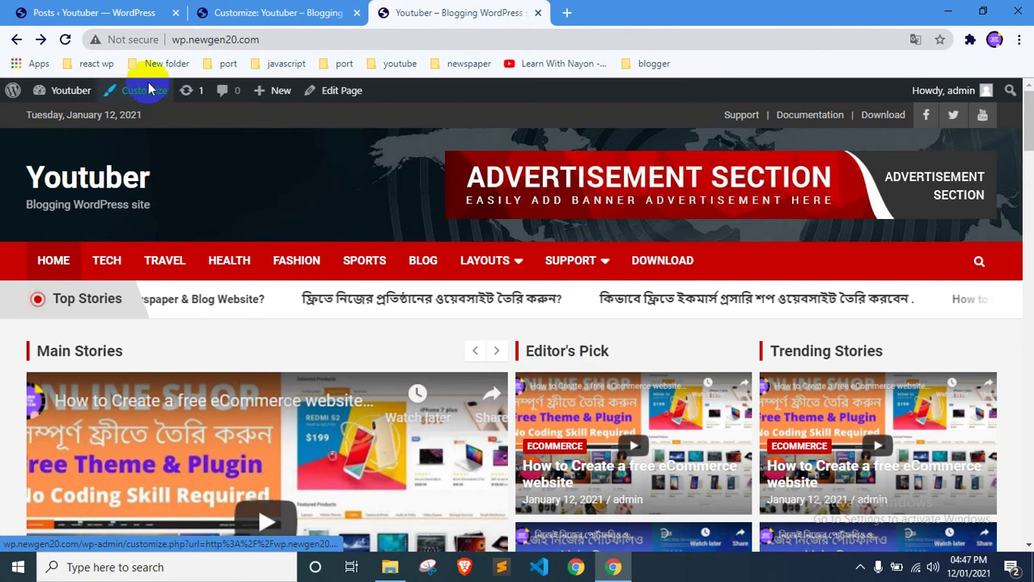
click(247, 10)
Examine the site preview and the Customizer's list of sections from Site Identity down to Additional CSS
scroll(358, 392, down, 5)
scroll(363, 389, up, 5)
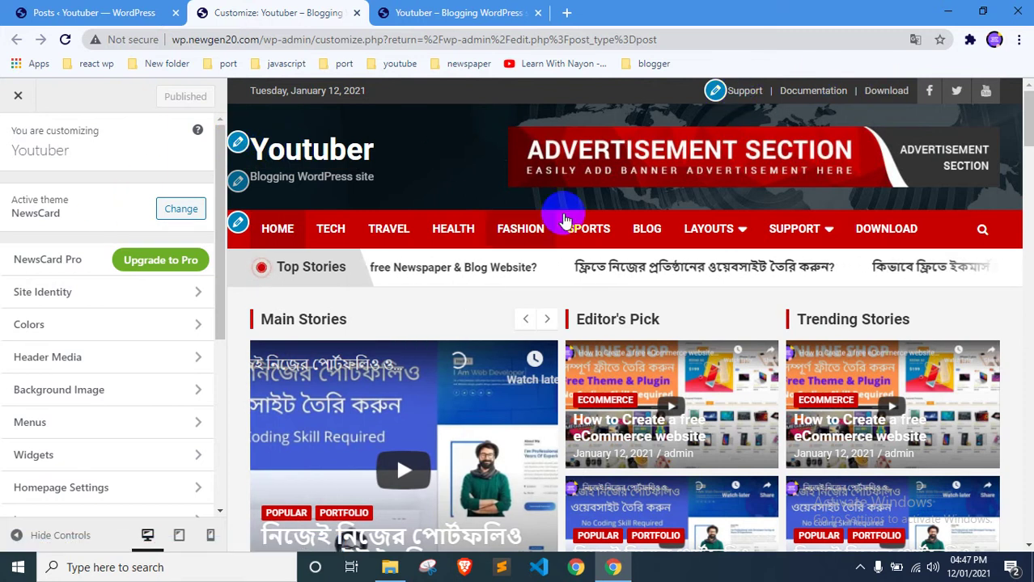
scroll(89, 380, down, 4)
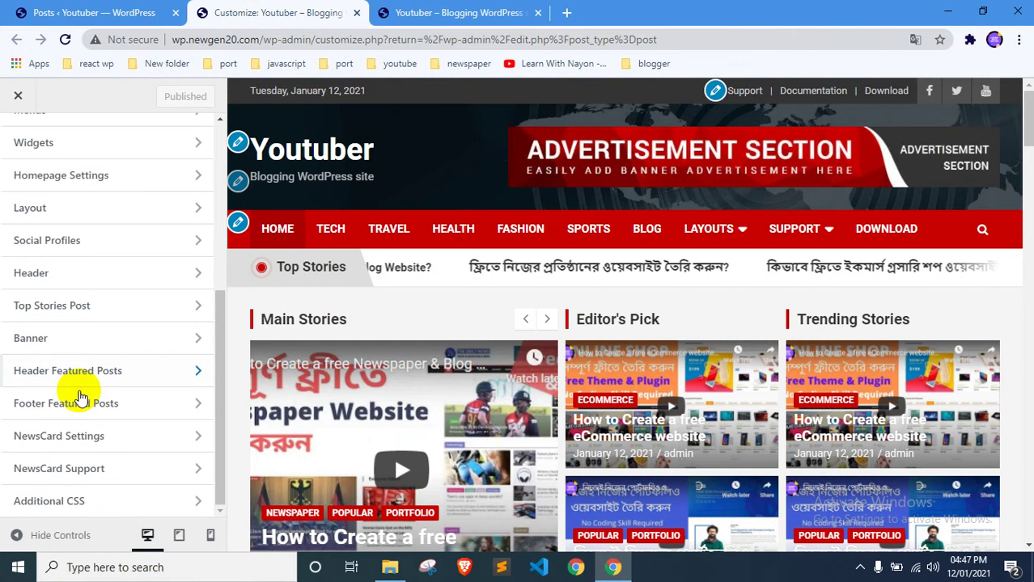
scroll(70, 224, up, 4)
scroll(51, 293, down, 4)
scroll(65, 334, up, 4)
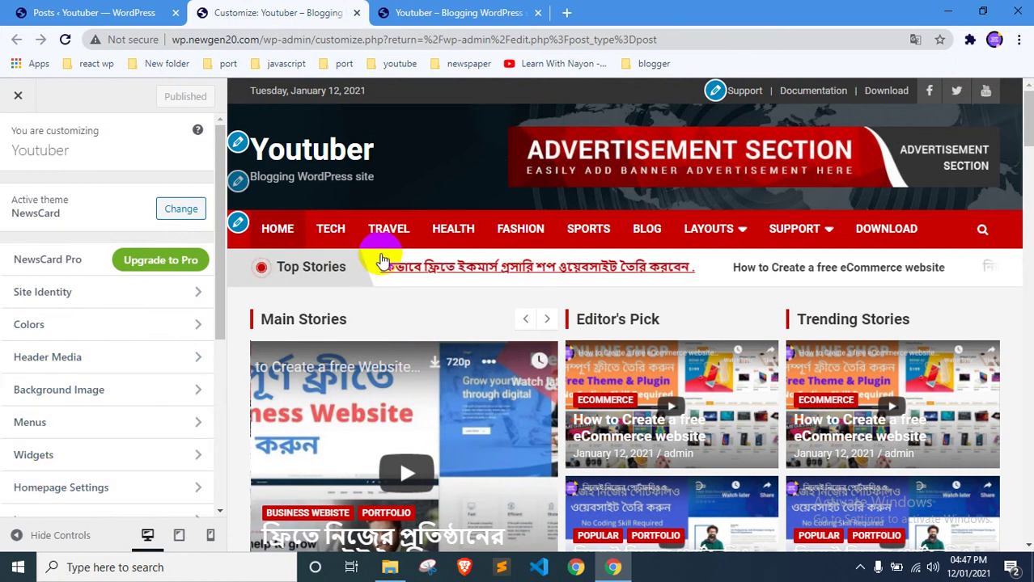
In Site Identity, try the channel's name as site title and an empty tagline, and restore "Youtuber" and "Blogging WordPress site"
click(117, 298)
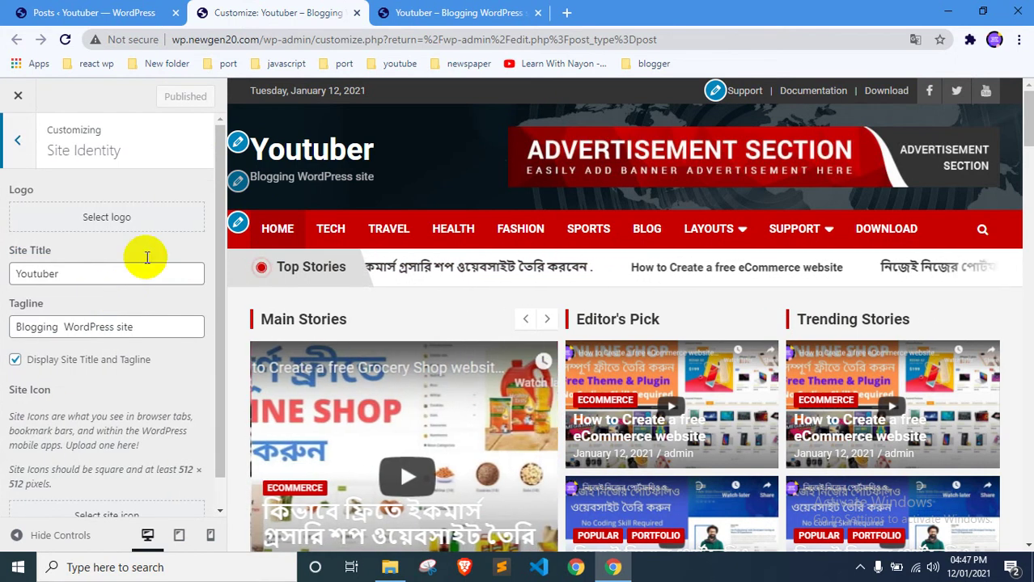
drag(61, 274, 3, 279)
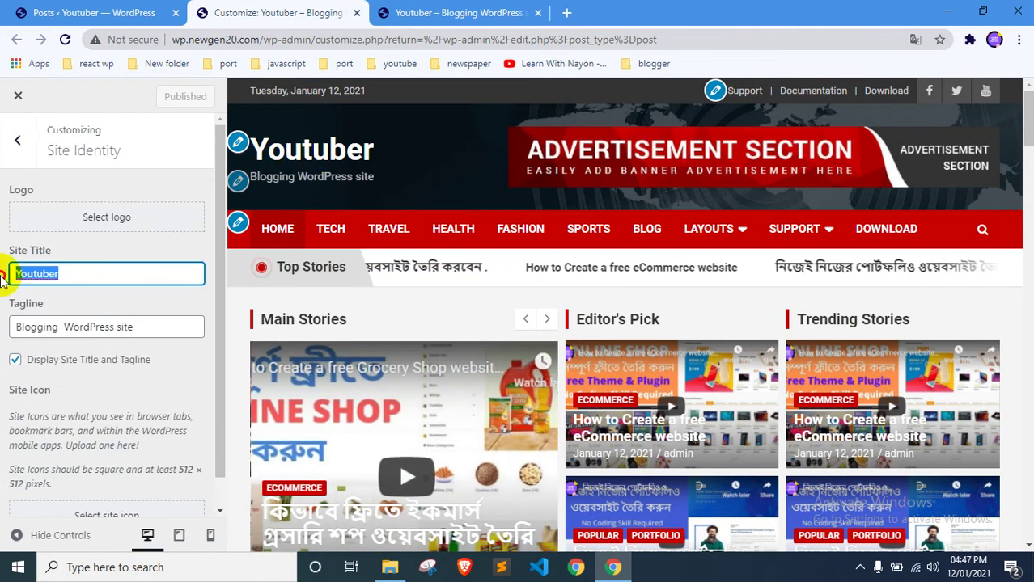
text(Learn)
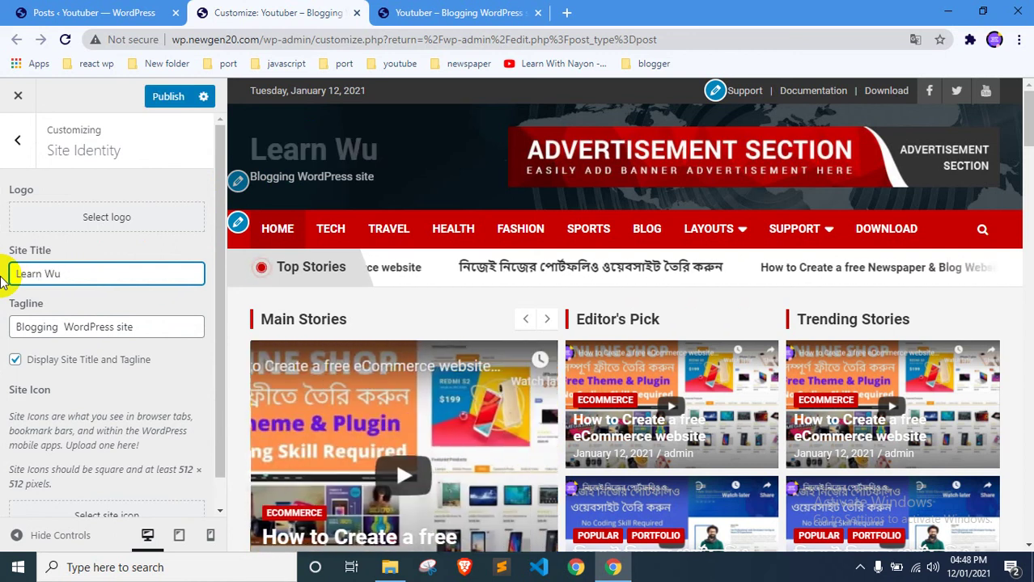
text(With )
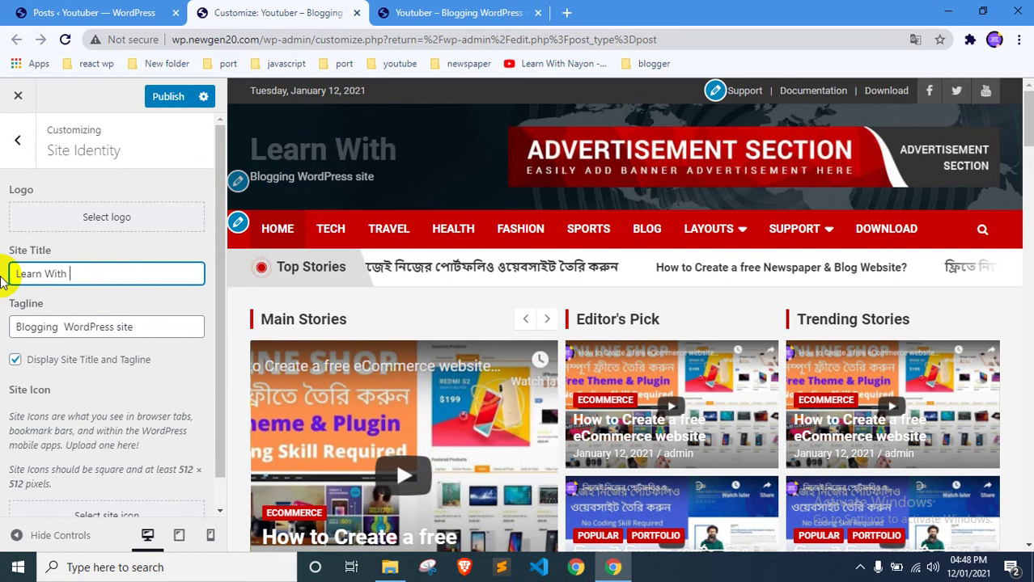
text(Nayon)
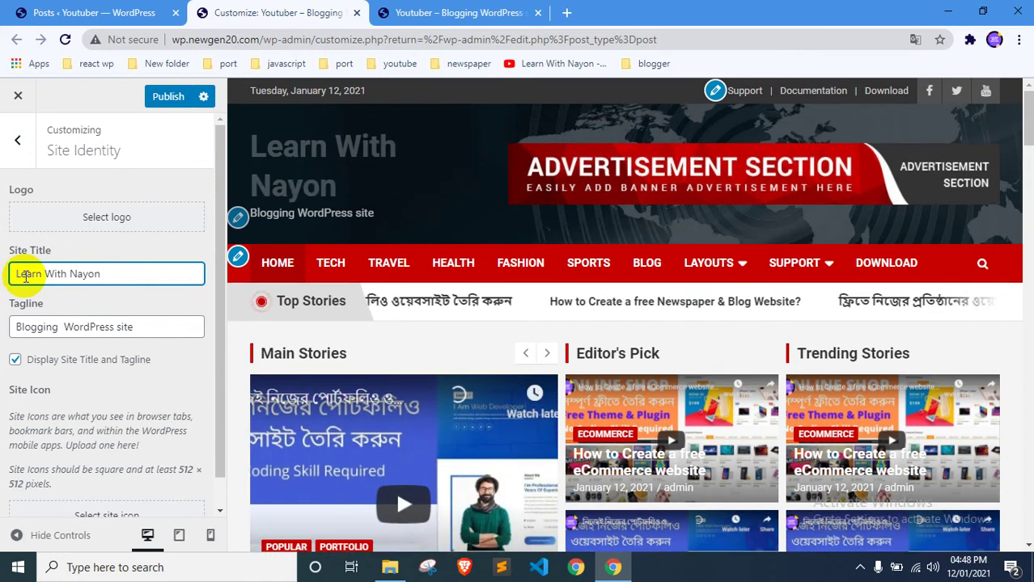
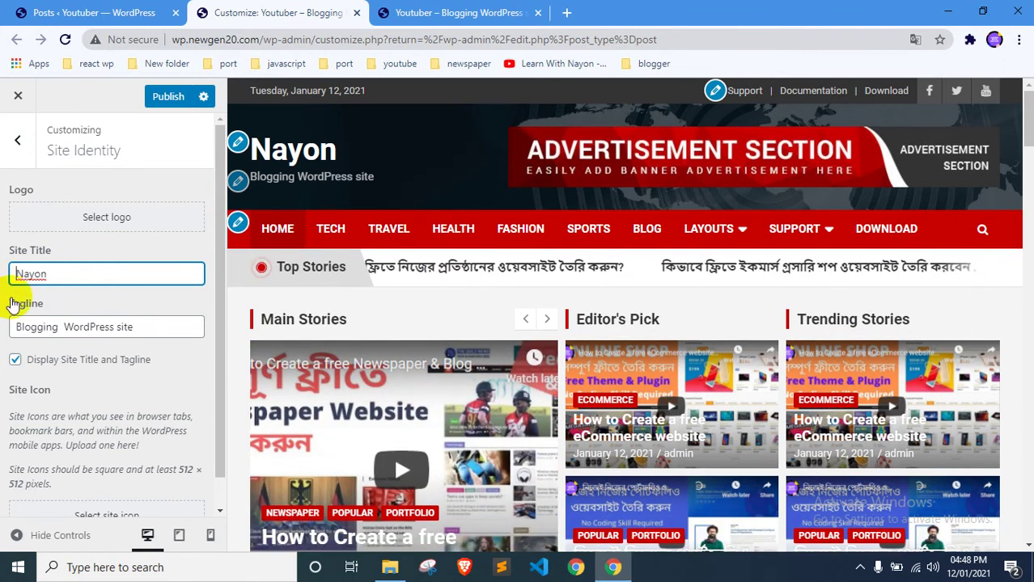
drag(69, 273, 4, 277)
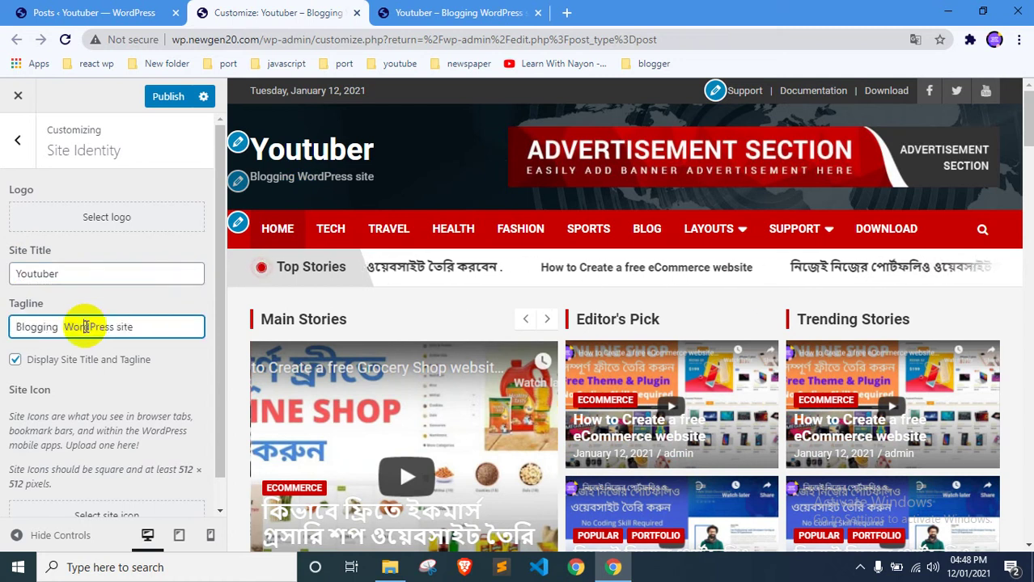
key(BackSpace)
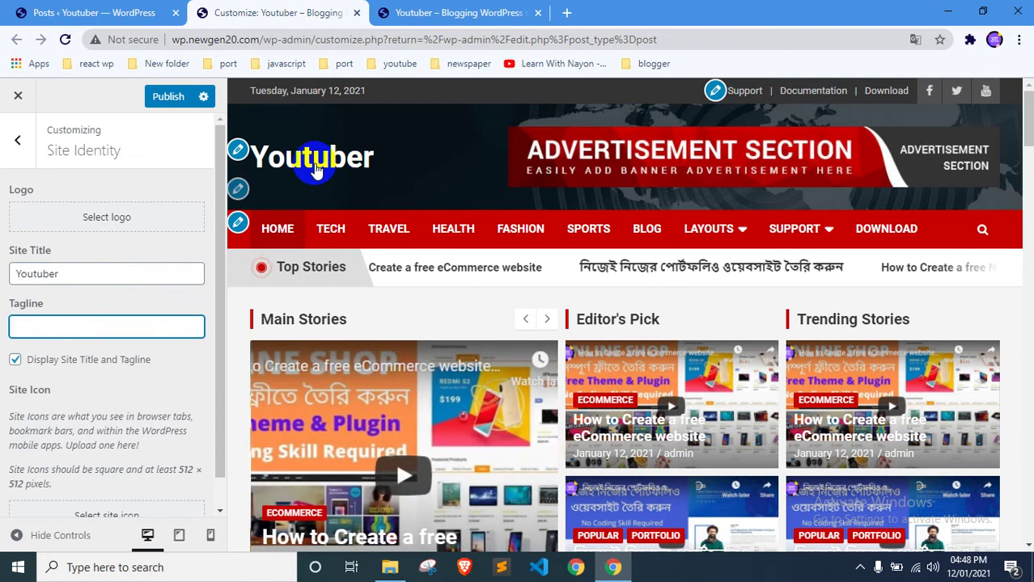
text(Blogging  WordPress site)
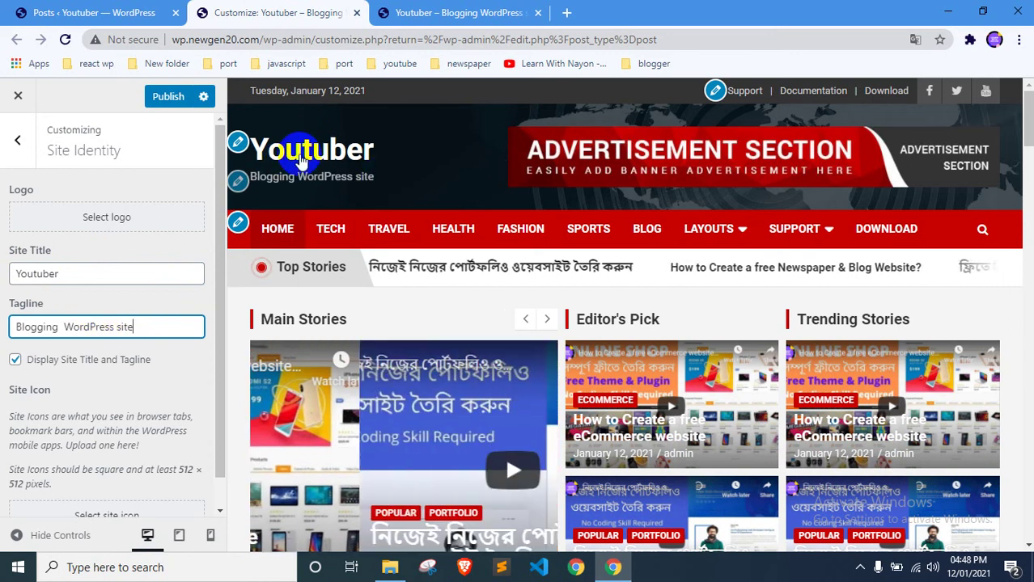
click(970, 40)
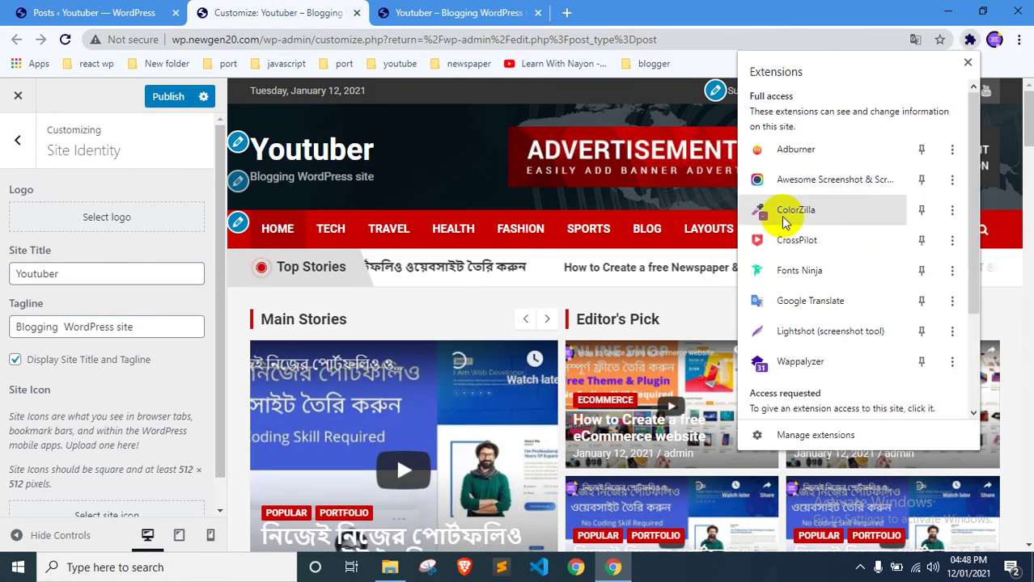
click(793, 338)
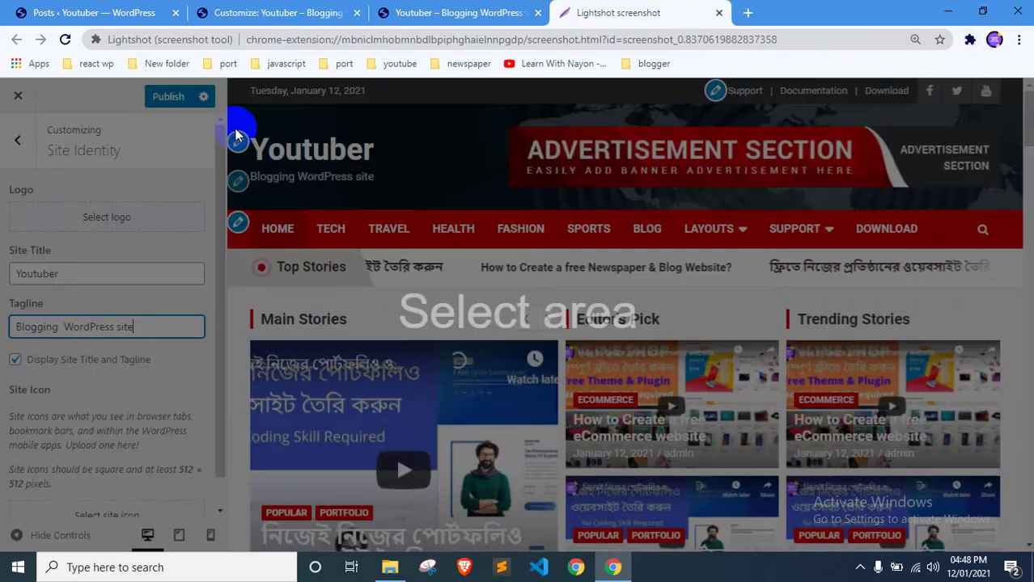
drag(243, 131, 385, 190)
Capture the homepage's site title and tagline with Lightshot as an area of about 181x80 pixels and save it as a PNG file
click(406, 22)
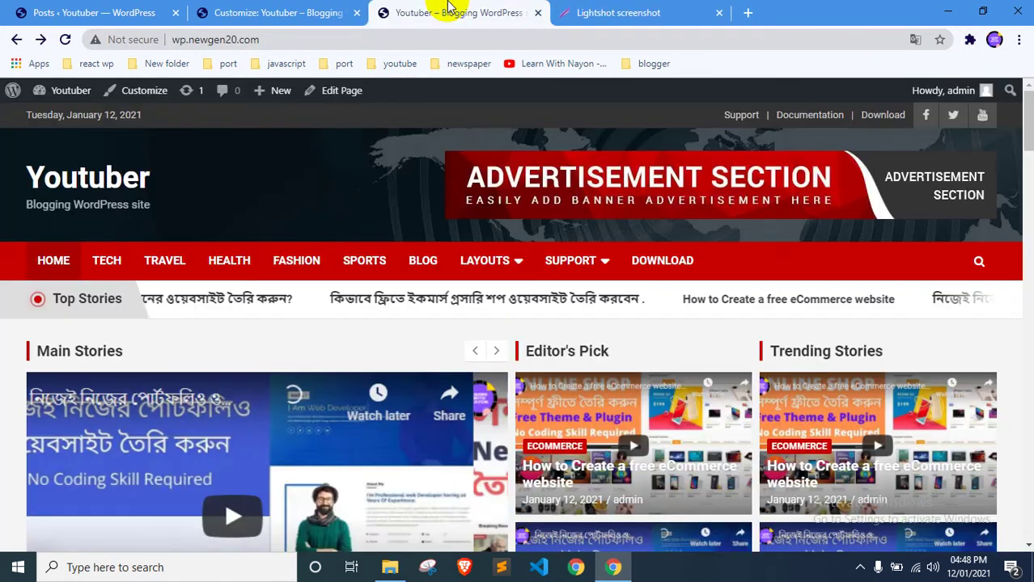
click(969, 40)
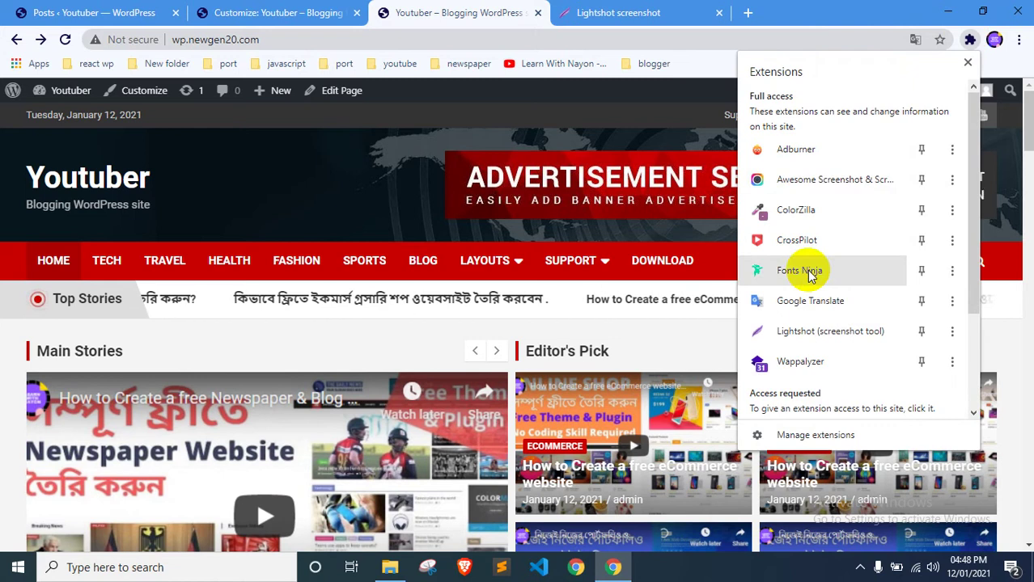
click(793, 330)
drag(22, 160, 160, 220)
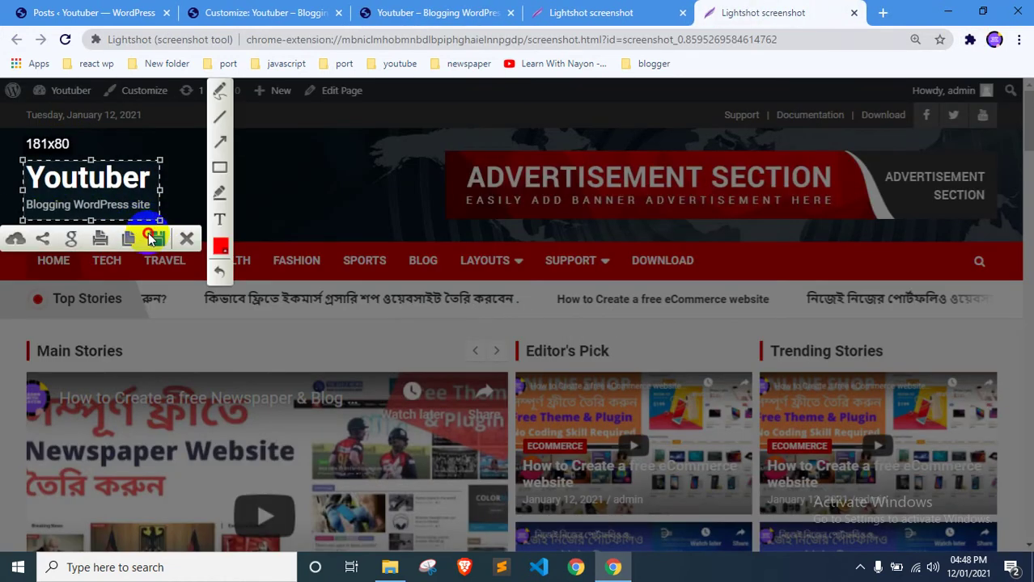
click(158, 239)
click(503, 427)
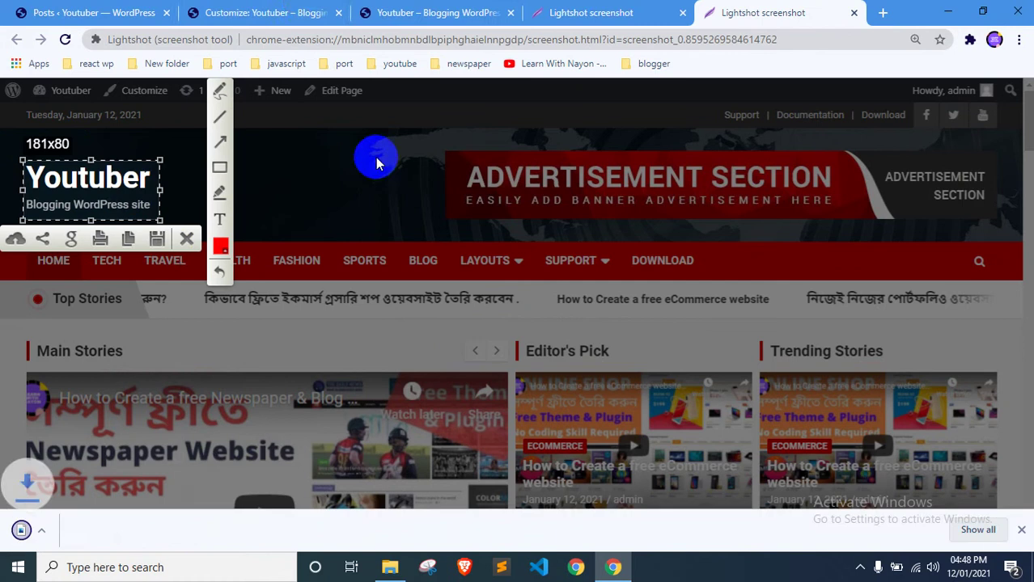
In the Customizer's Site Identity, upload Screenshot (37).png from Downloads and set it as the logo without cropping
click(247, 10)
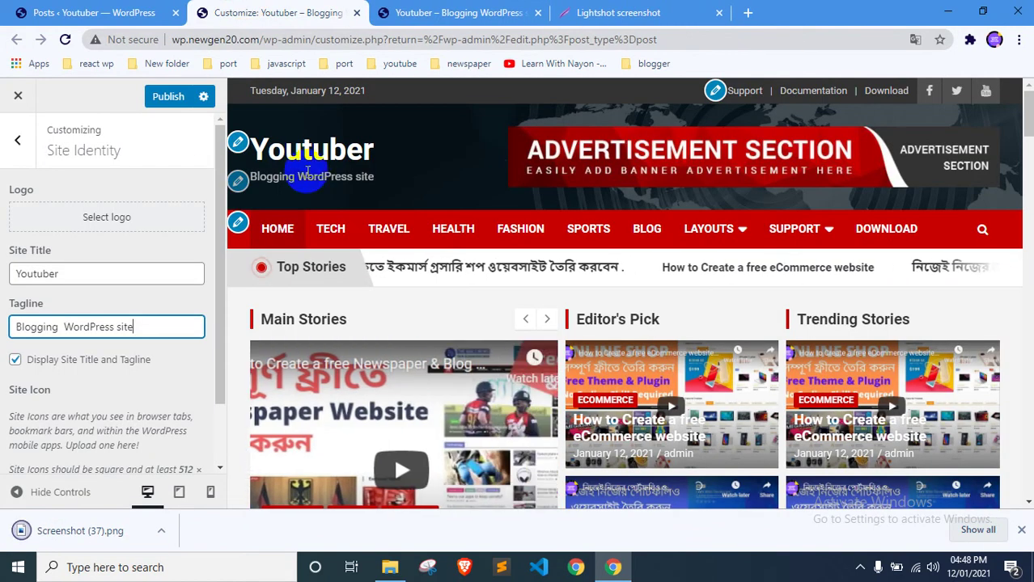
click(109, 218)
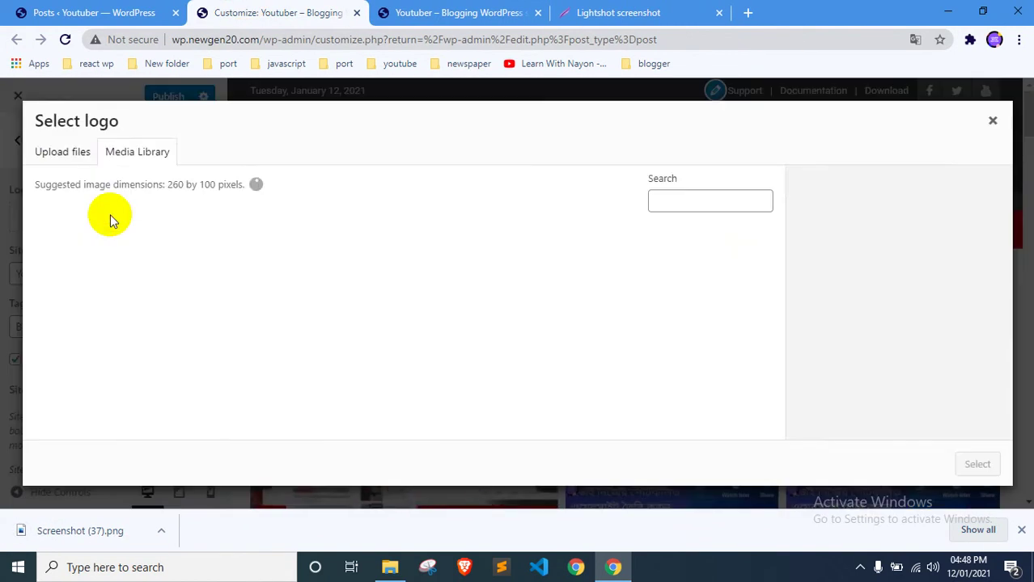
click(510, 328)
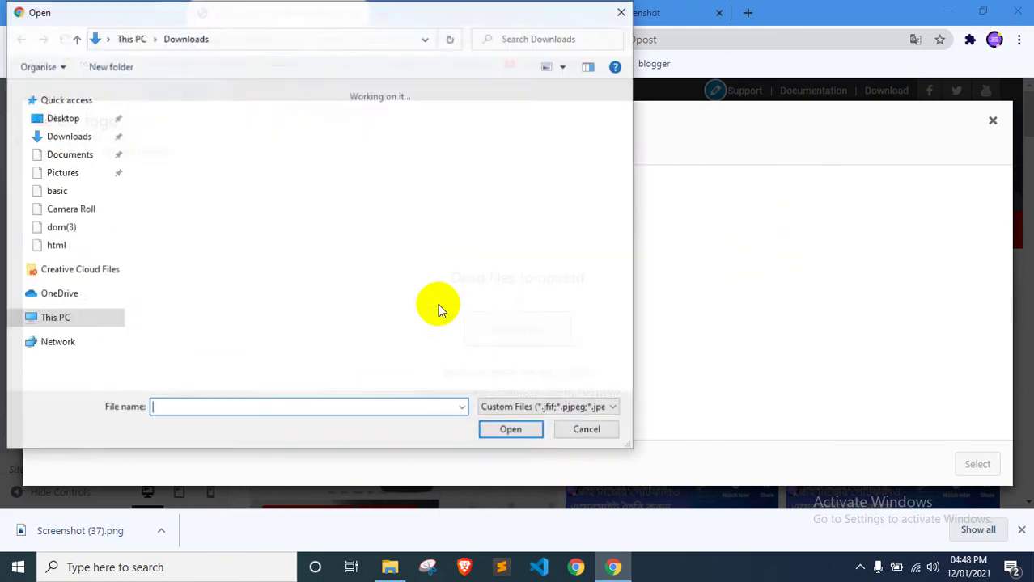
click(172, 164)
double_click(172, 164)
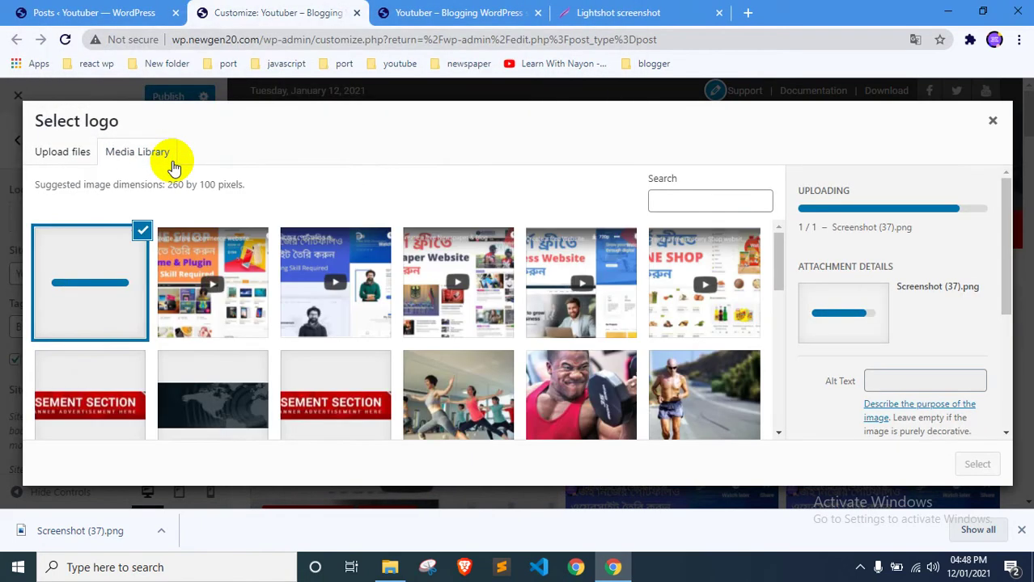
click(976, 465)
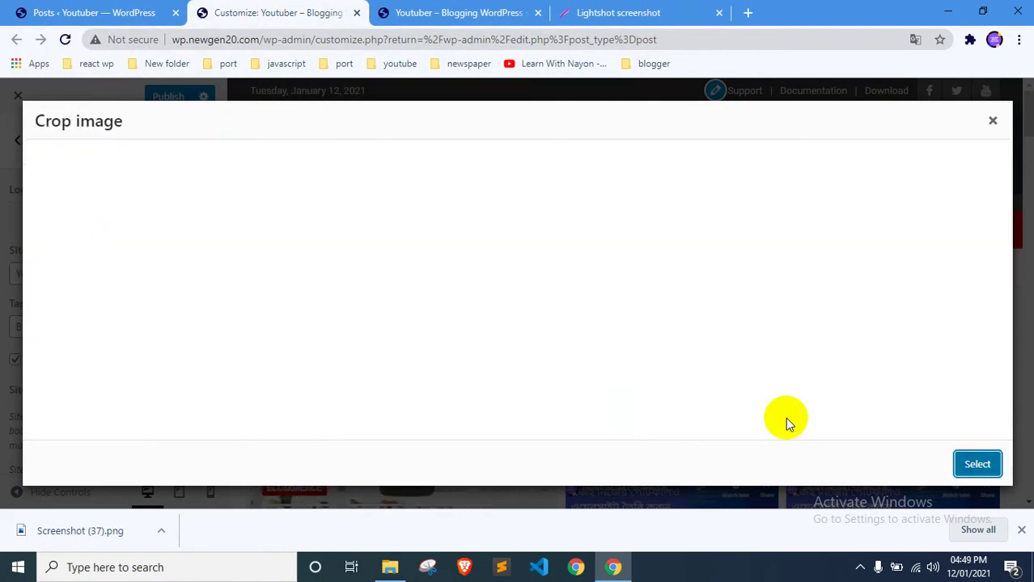
click(881, 464)
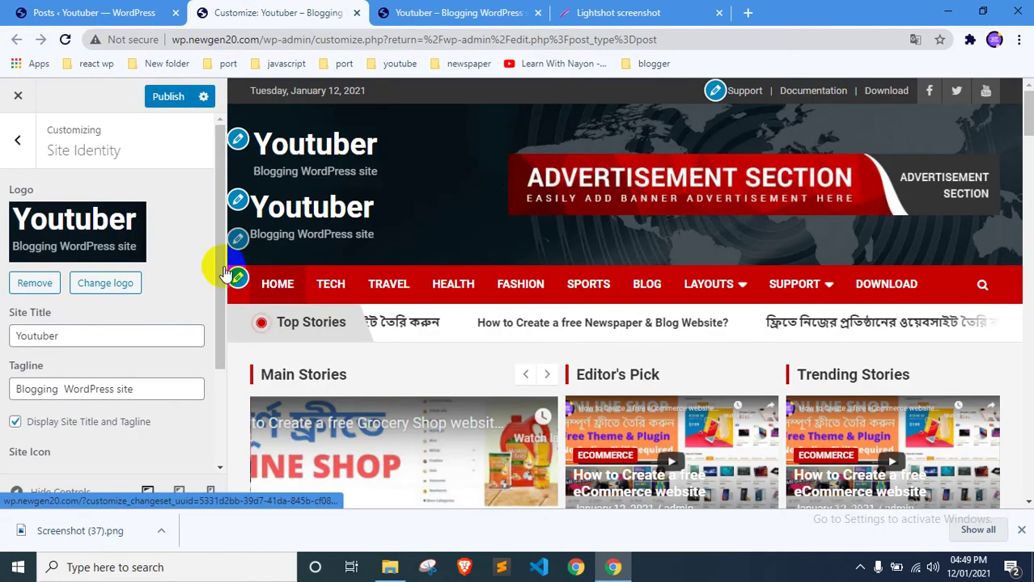
Turn off the display of the site title and tagline and publish the changes
click(50, 429)
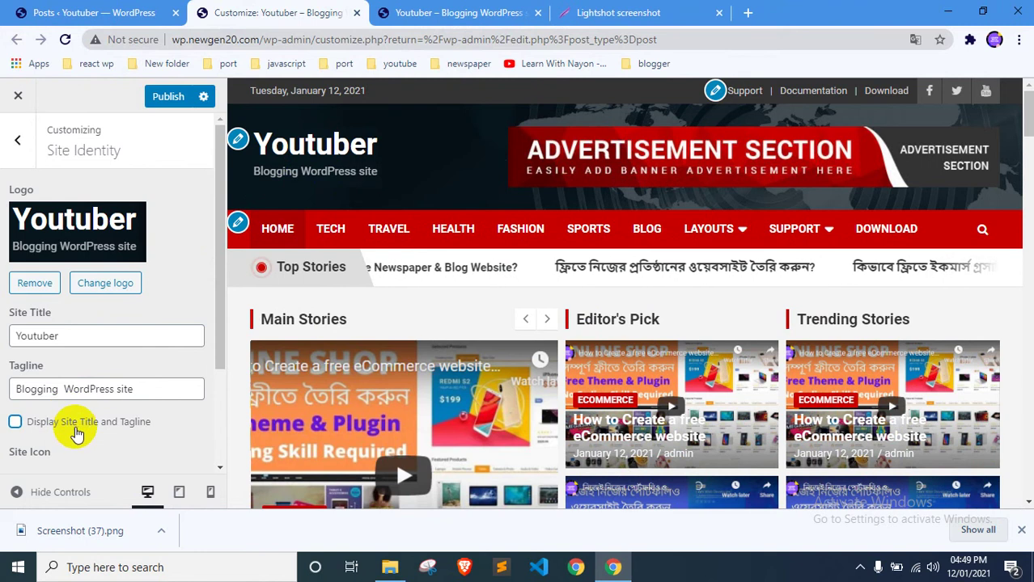
click(79, 422)
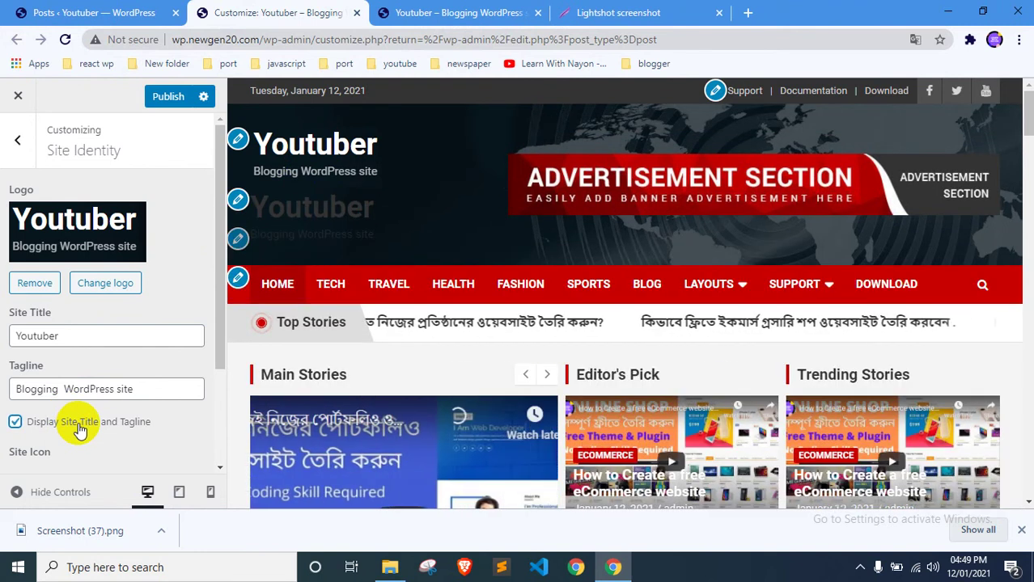
click(76, 422)
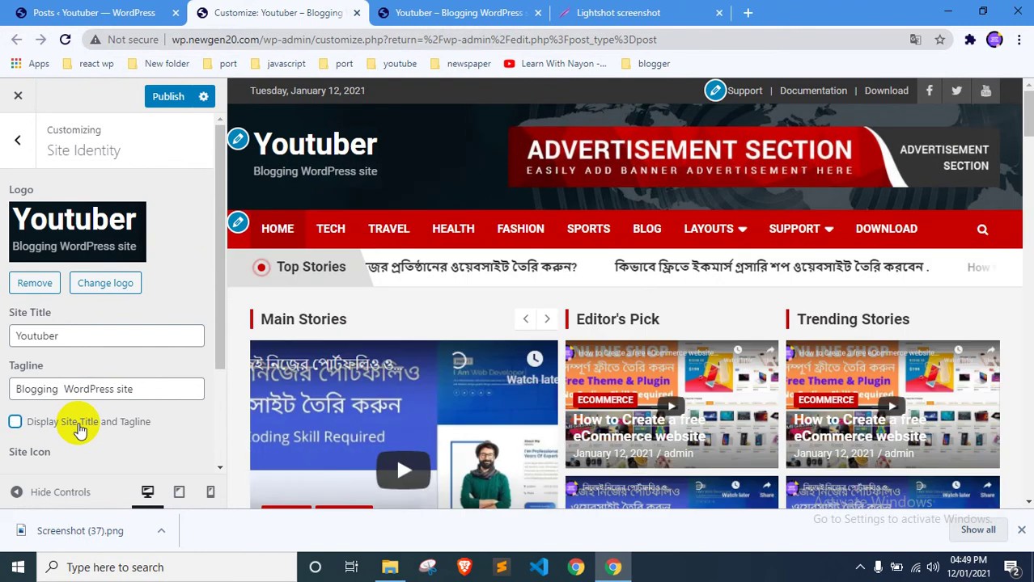
click(167, 96)
Reload the homepage, examine the logo image in its header, and return to the Customizer
click(384, 12)
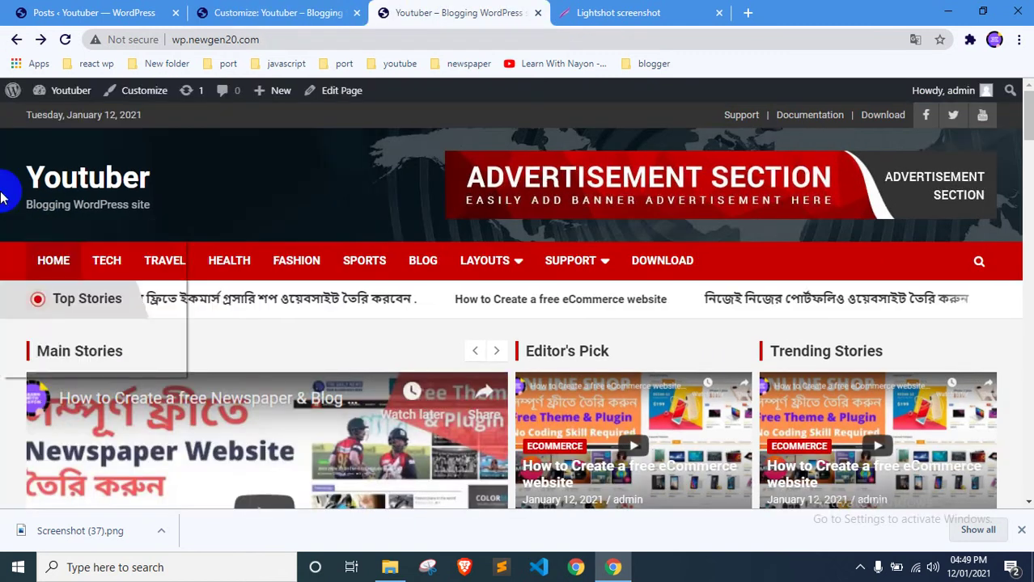
right_click(12, 194)
click(32, 237)
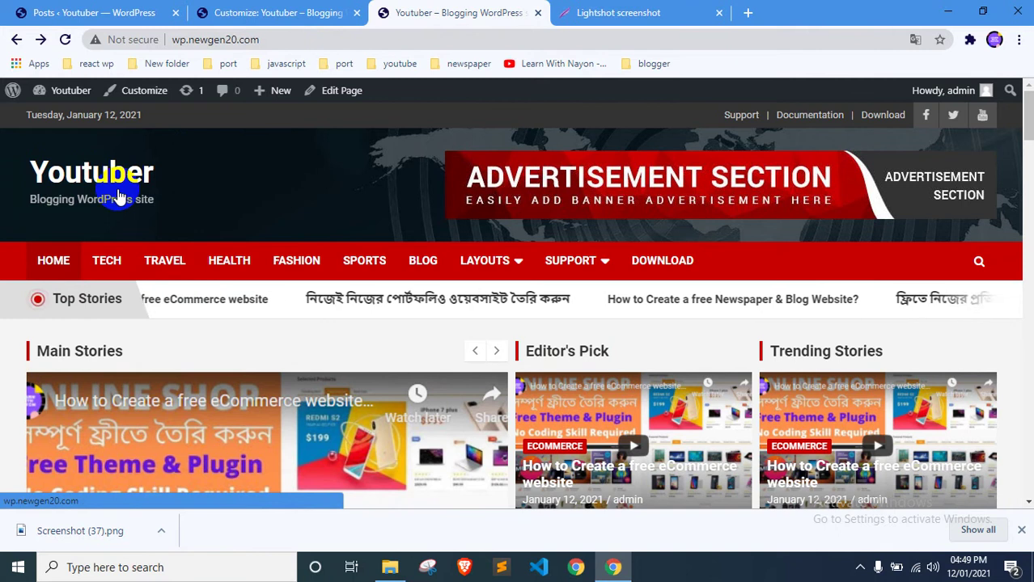
drag(125, 174, 360, 195)
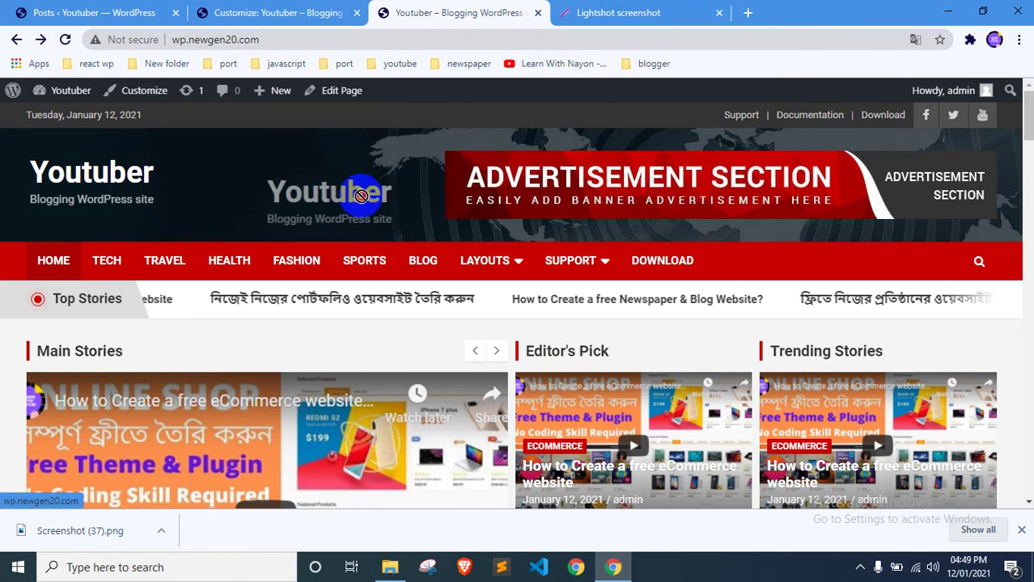
drag(217, 192, 101, 218)
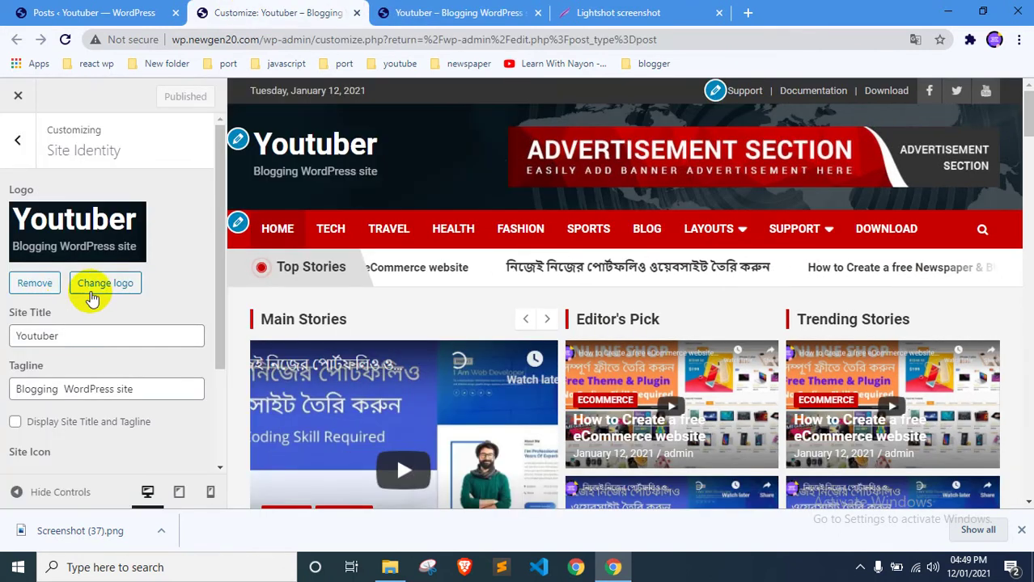
Remove the logo, publish with the site title and tagline displayed again, and reload the homepage
click(47, 288)
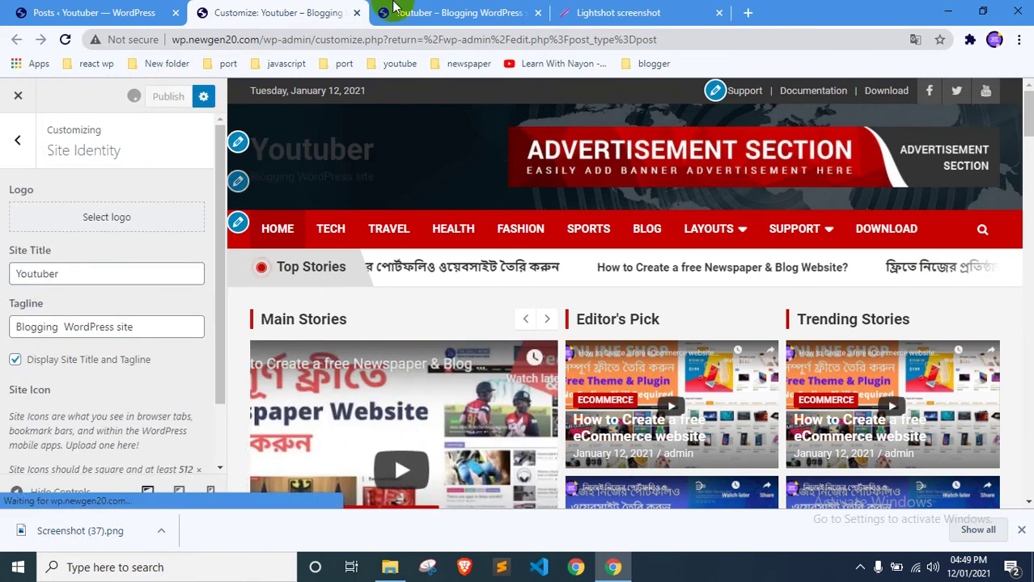
click(459, 12)
right_click(8, 208)
click(2, 255)
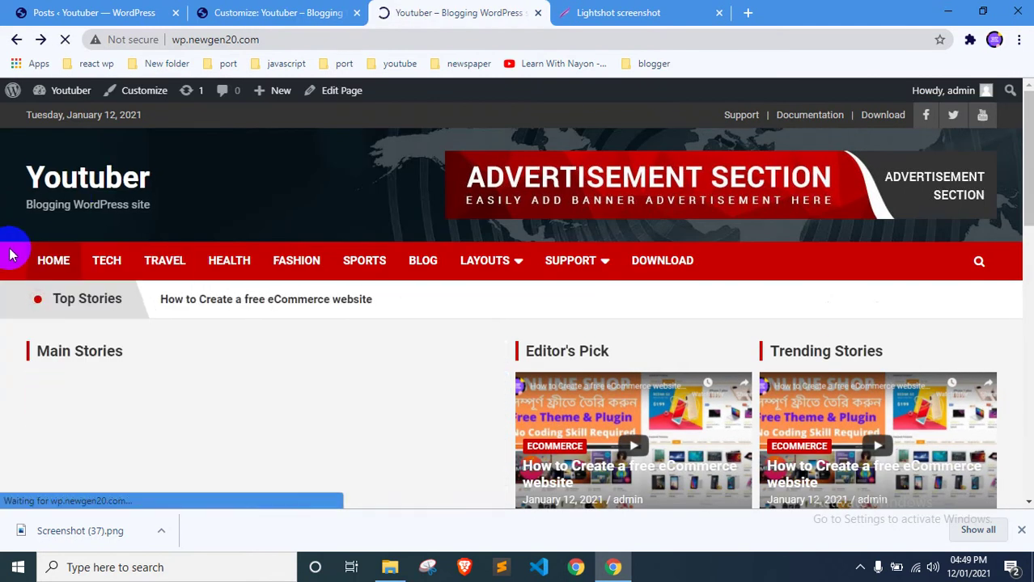
Examine the text title and tagline in the homepage header and return to the Customizer
drag(201, 203, 87, 192)
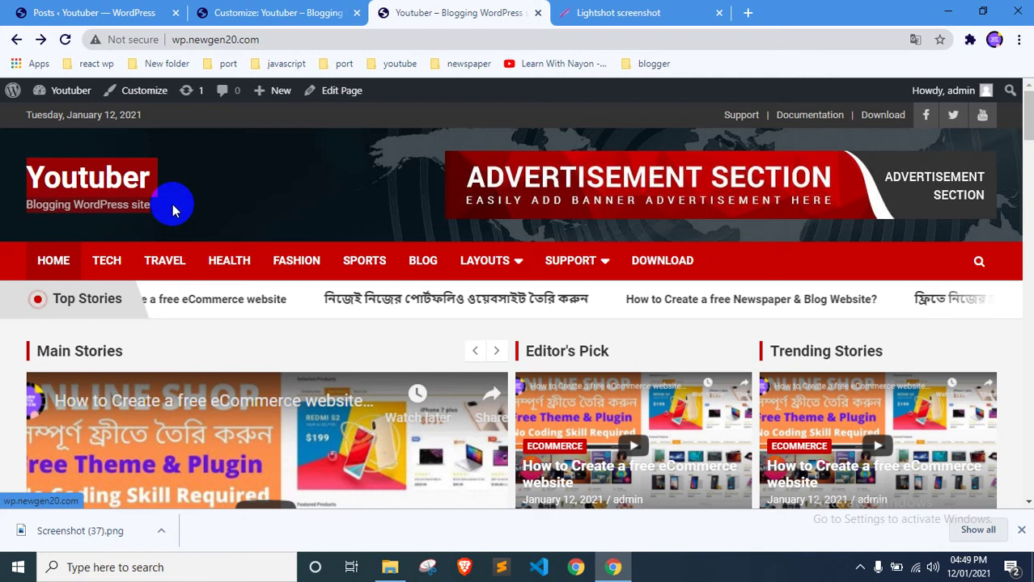
click(358, 219)
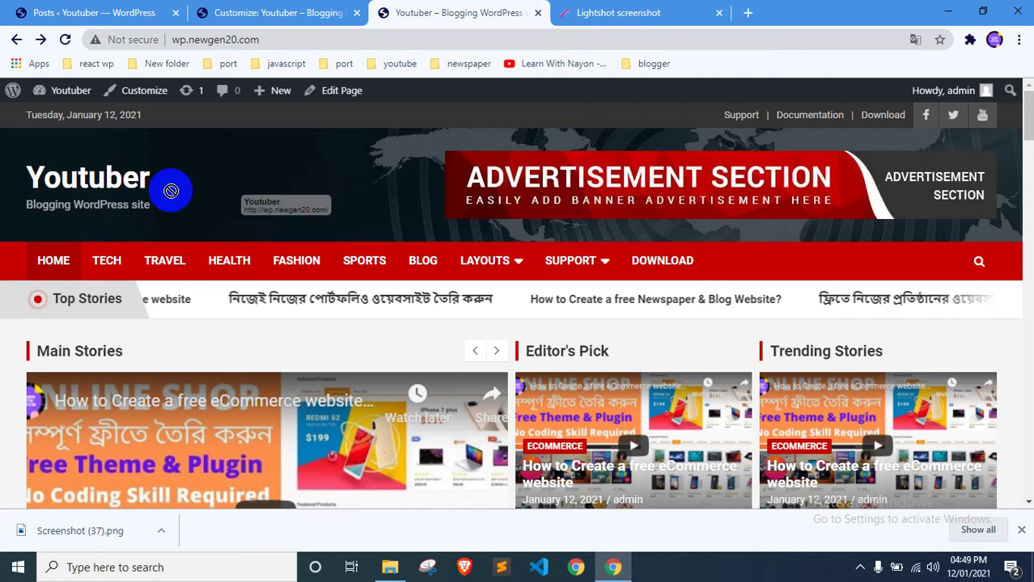
drag(170, 190, 273, 10)
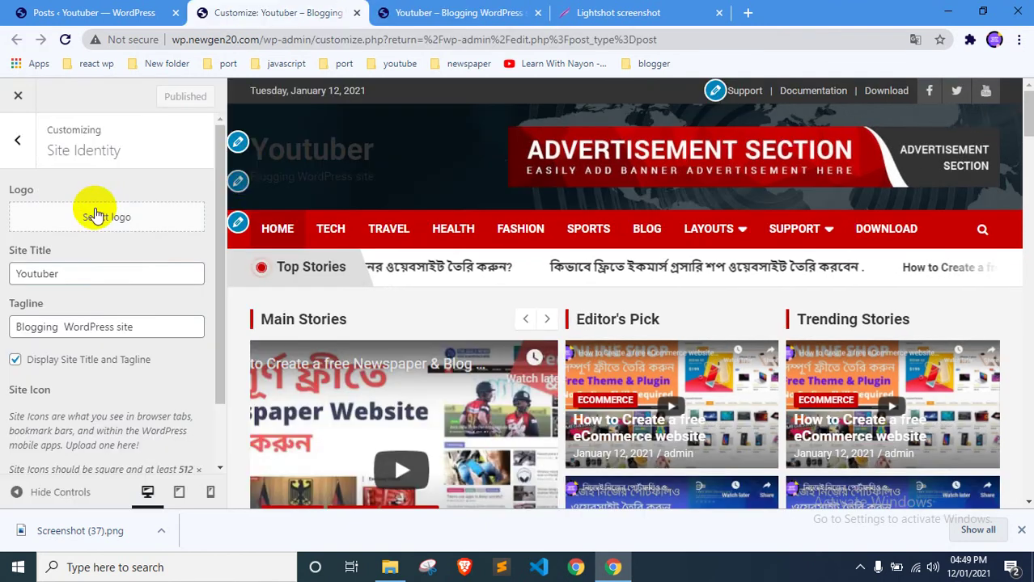
Examine the Site Title and Tagline fields in Site Identity alongside the header preview
click(235, 146)
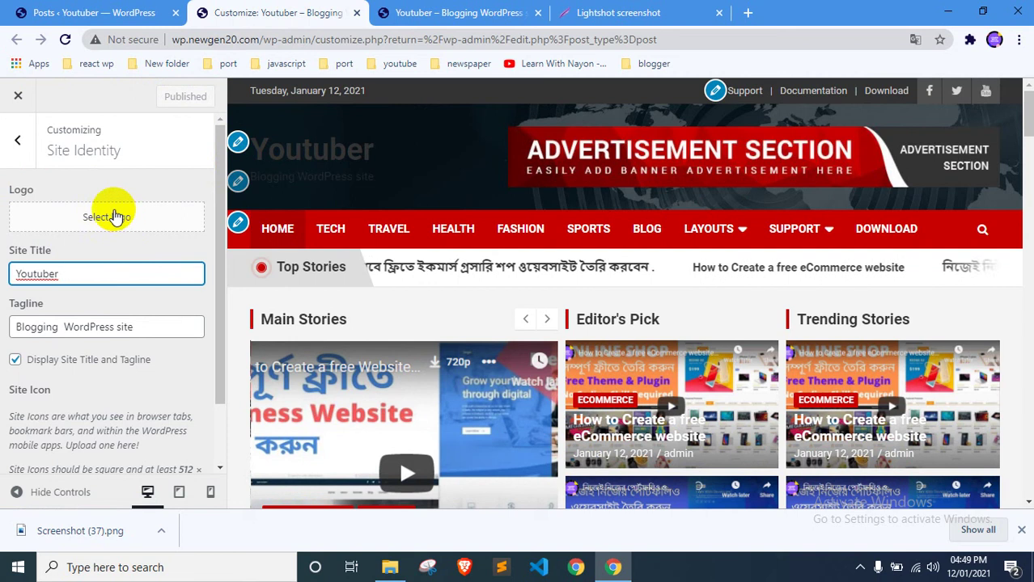
click(270, 150)
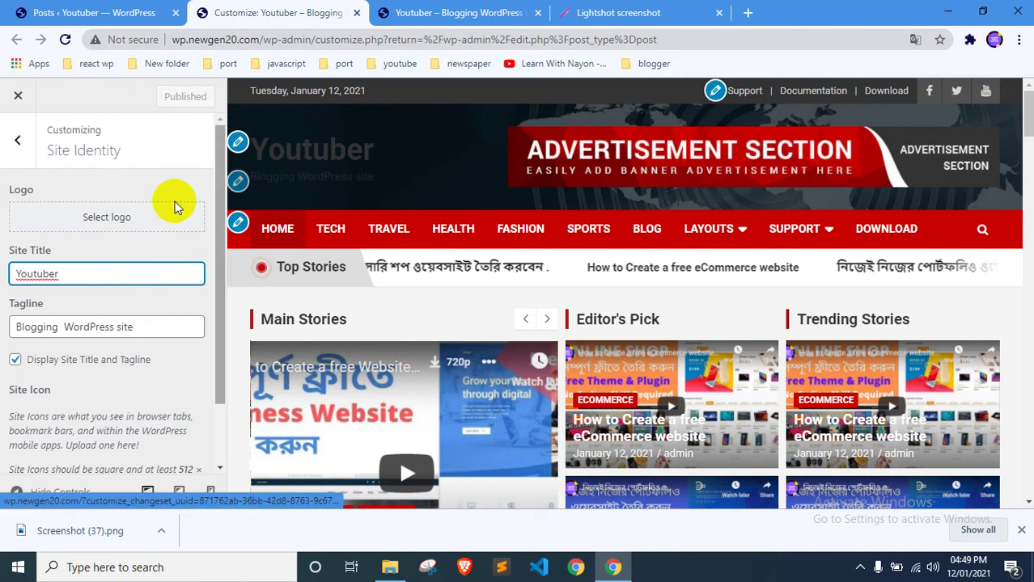
scroll(102, 247, down, 1)
scroll(44, 273, up, 1)
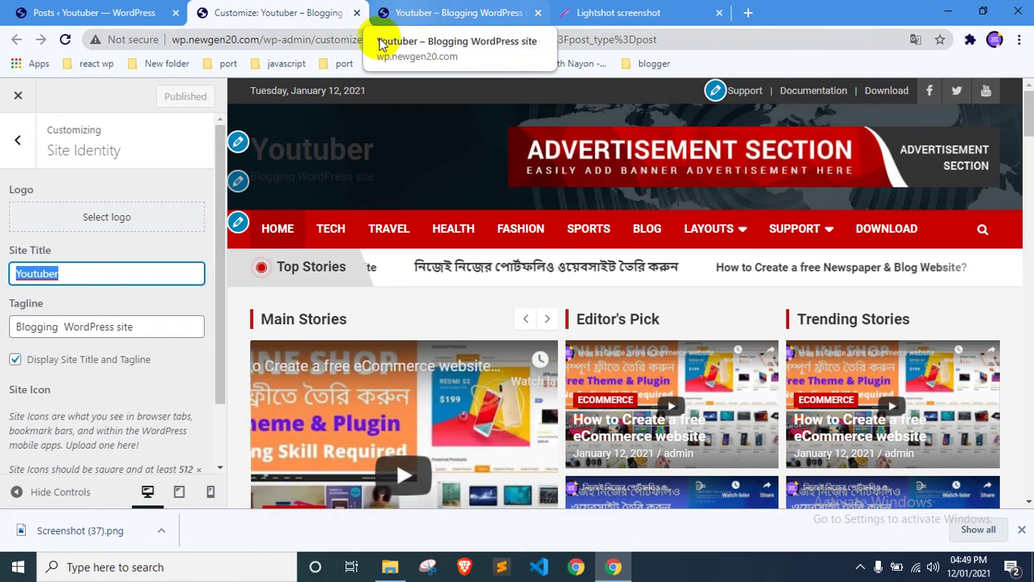
drag(63, 328, 133, 328)
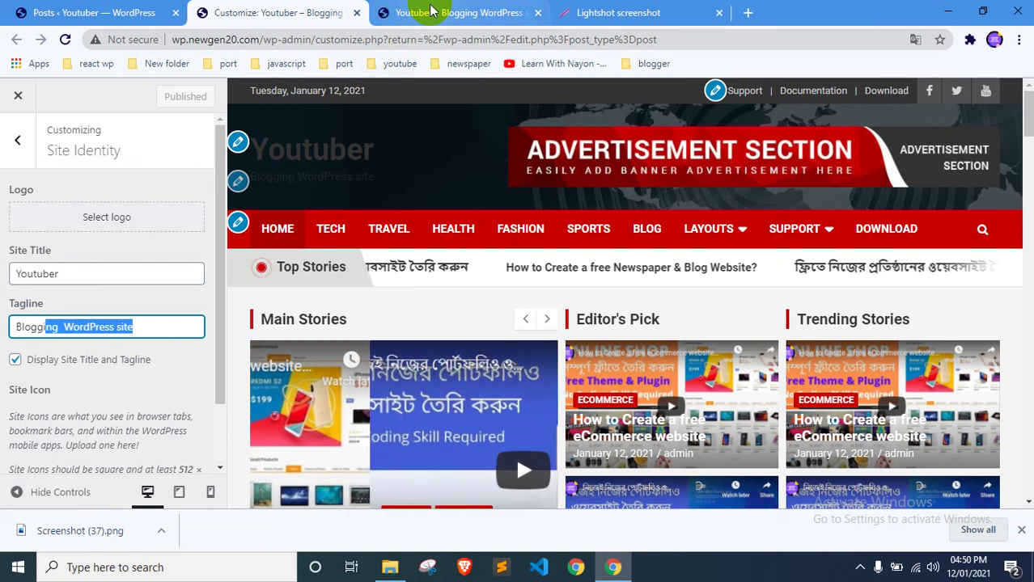
Upload Screenshot (18).png from the Downloads folder and set it as the site icon
scroll(41, 364, down, 1)
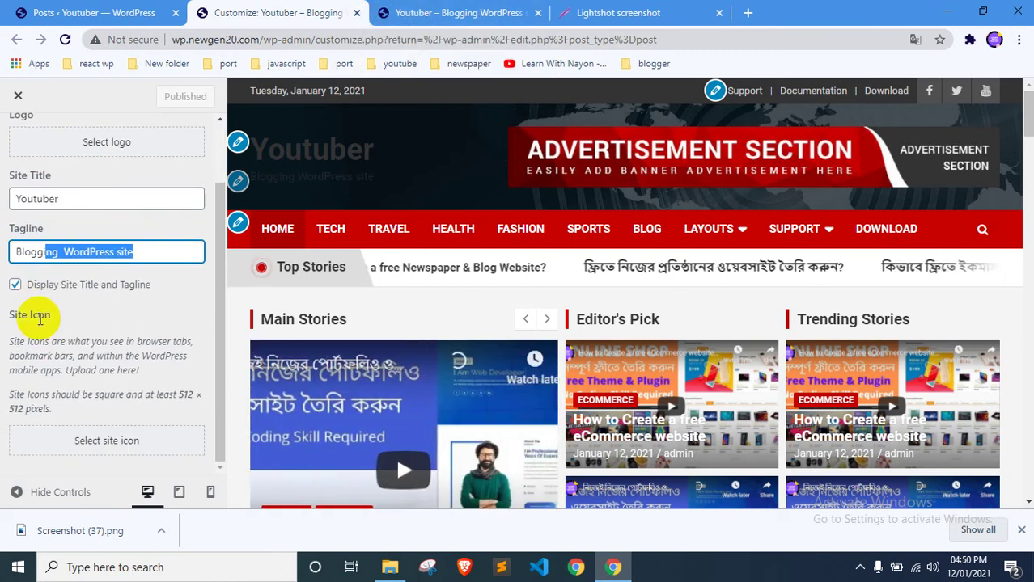
click(111, 441)
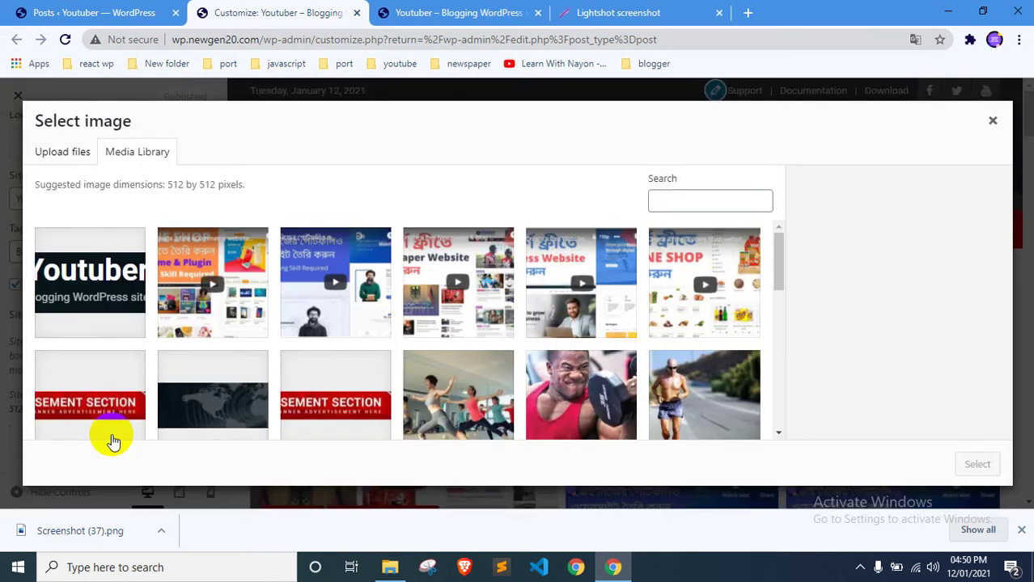
click(97, 161)
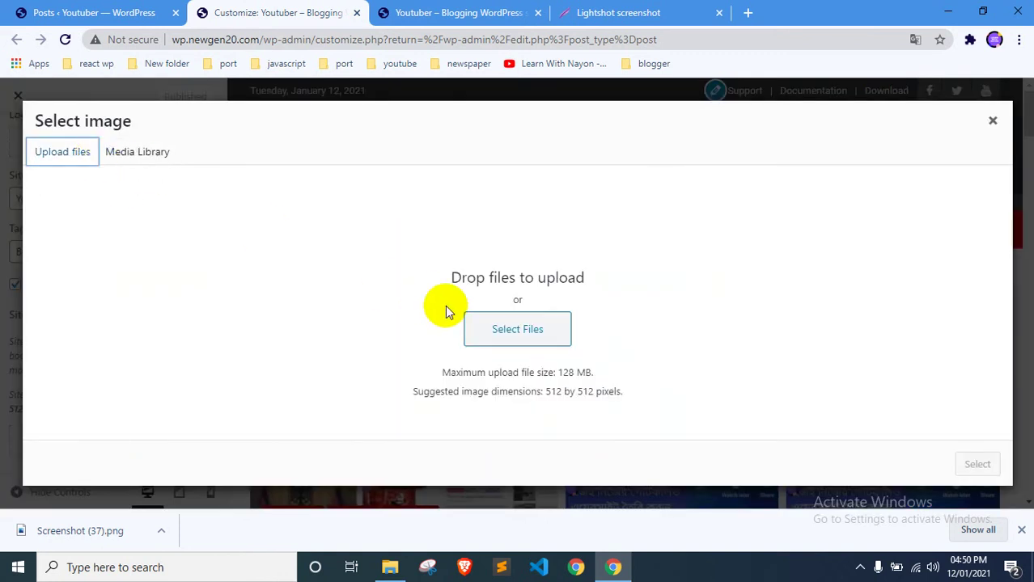
click(491, 313)
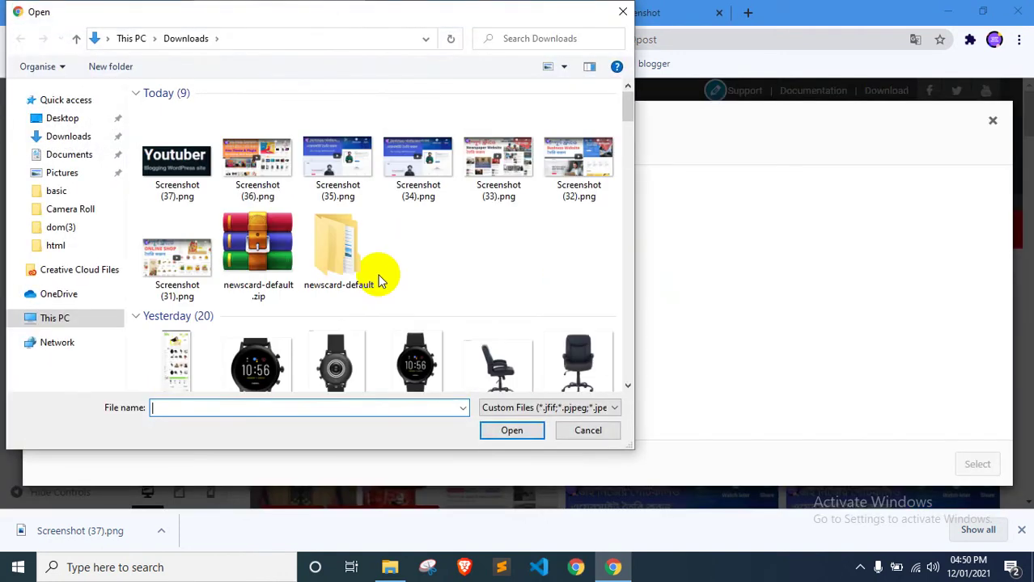
scroll(375, 276, down, 7)
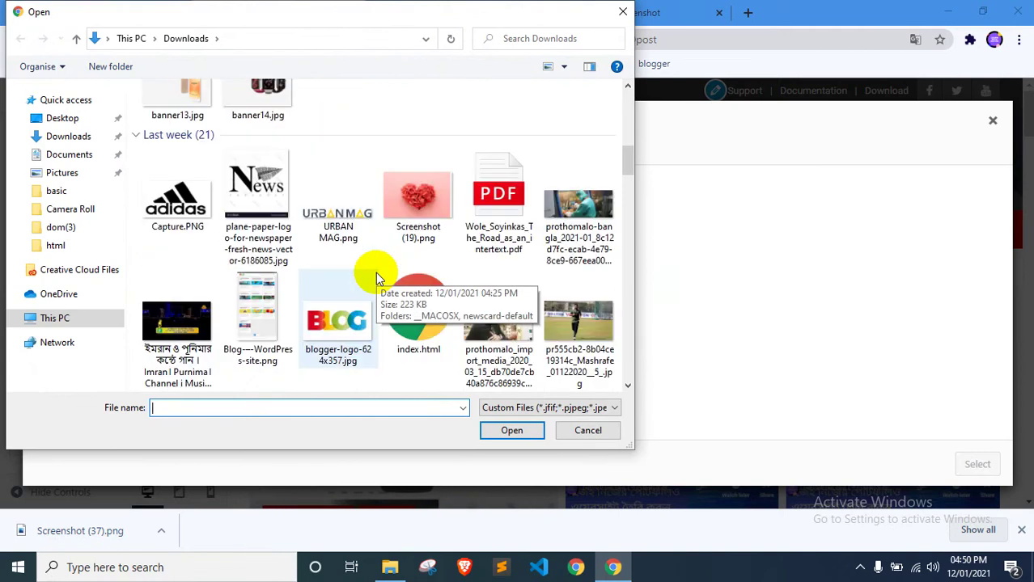
scroll(375, 275, up, 3)
scroll(376, 272, down, 8)
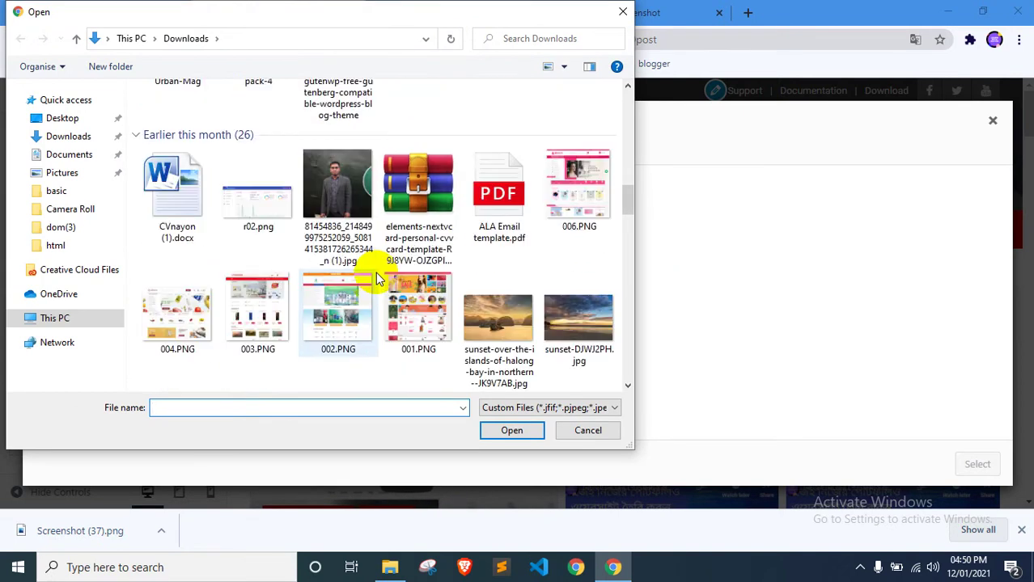
scroll(480, 233, up, 3)
double_click(578, 137)
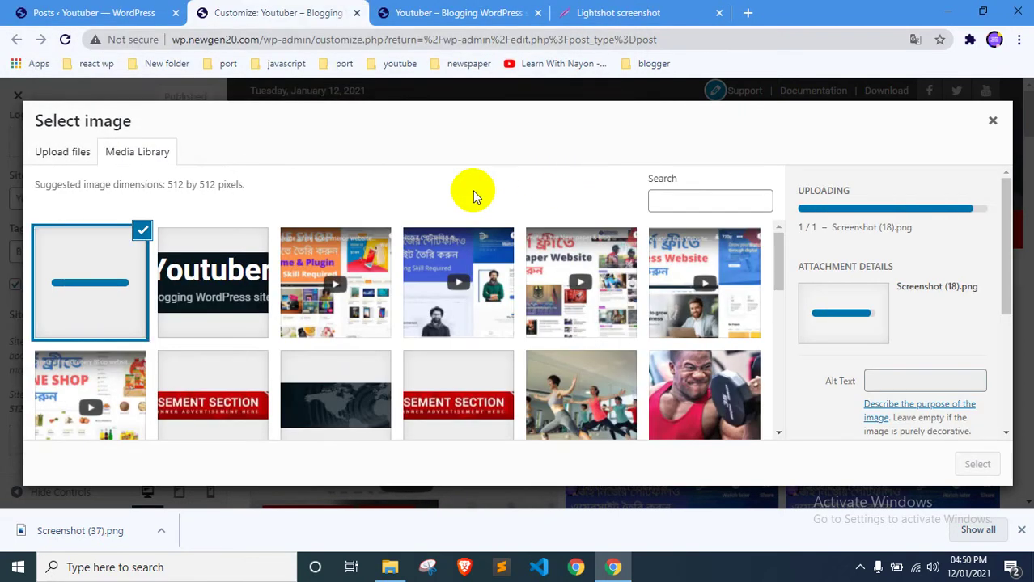
click(973, 459)
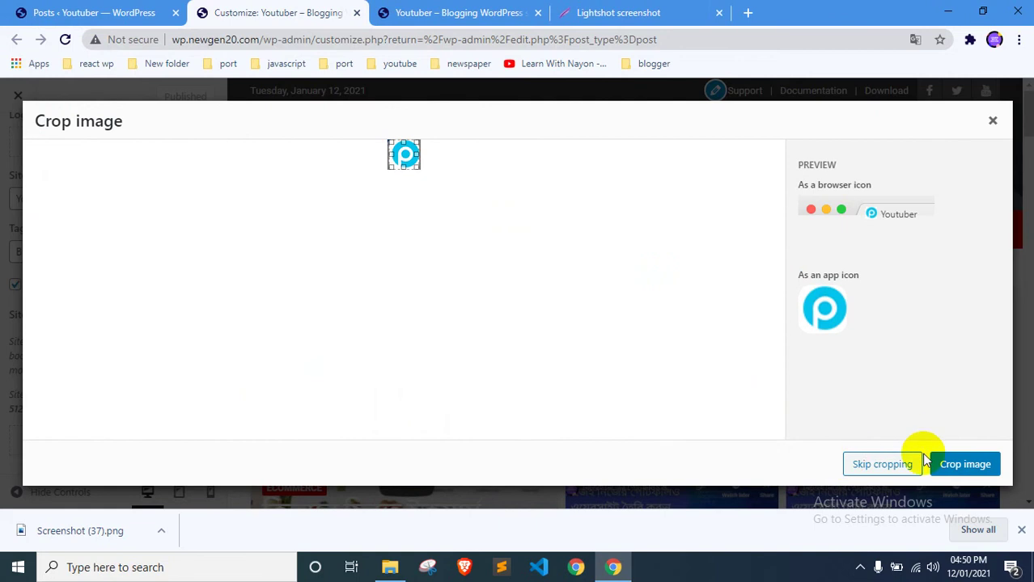
click(924, 459)
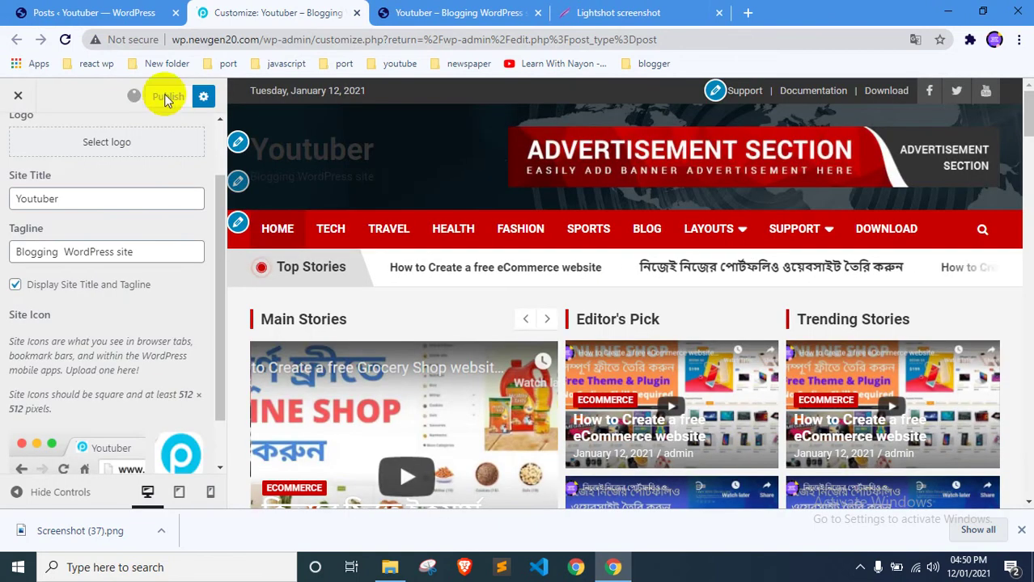
Publish the new site icon and reload the homepage to check the icon in its browser tab
click(384, 8)
right_click(16, 199)
click(27, 241)
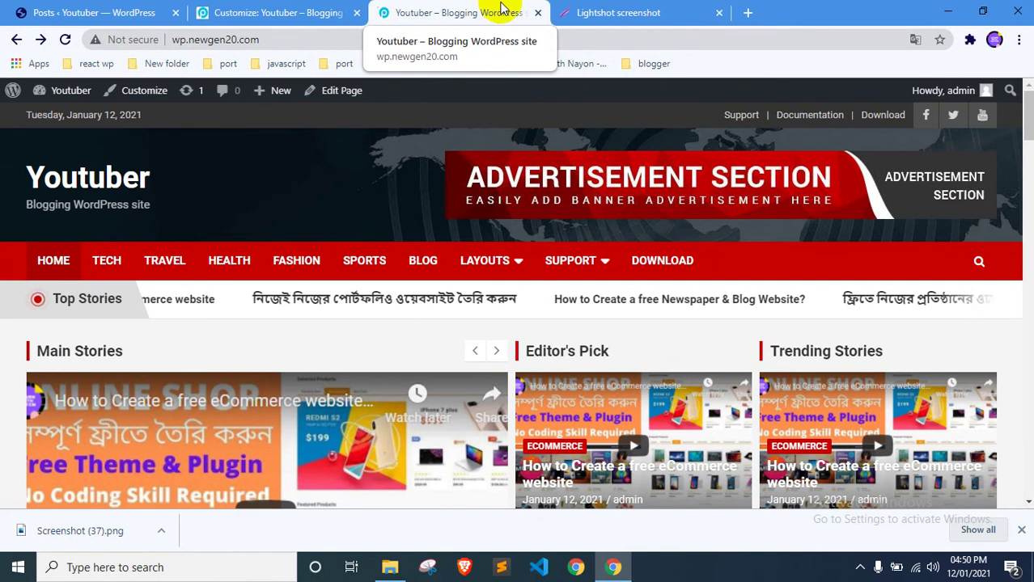
Return to the Customizer and examine which menu is assigned to the Top Bar Navigation location
click(273, 12)
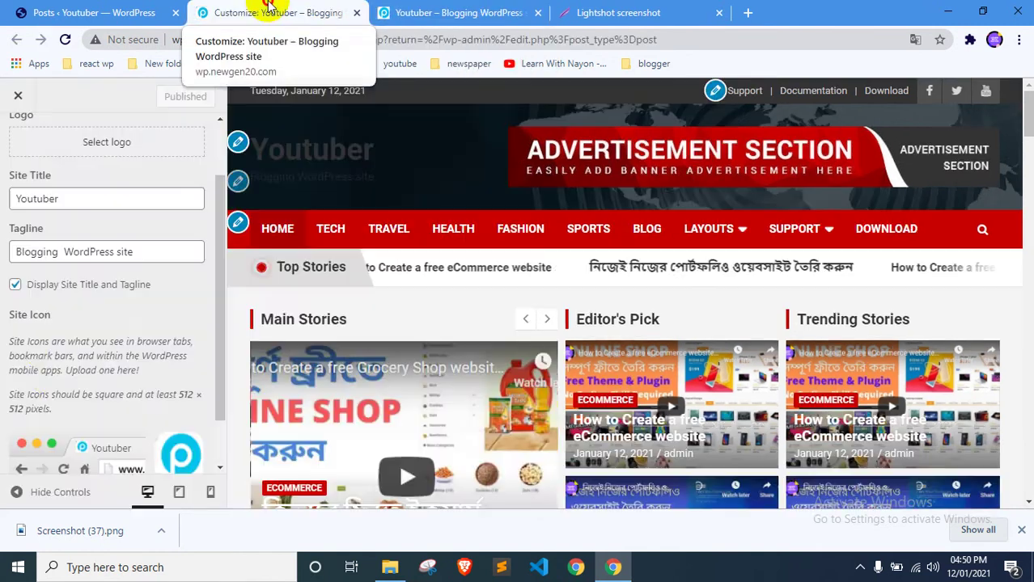
scroll(51, 368, down, 1)
scroll(51, 371, up, 3)
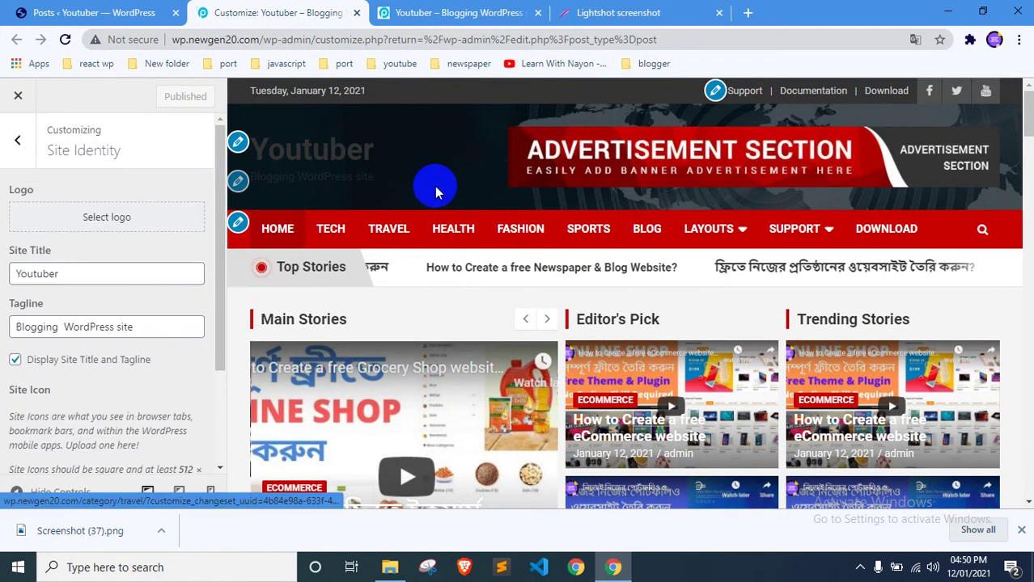
click(17, 140)
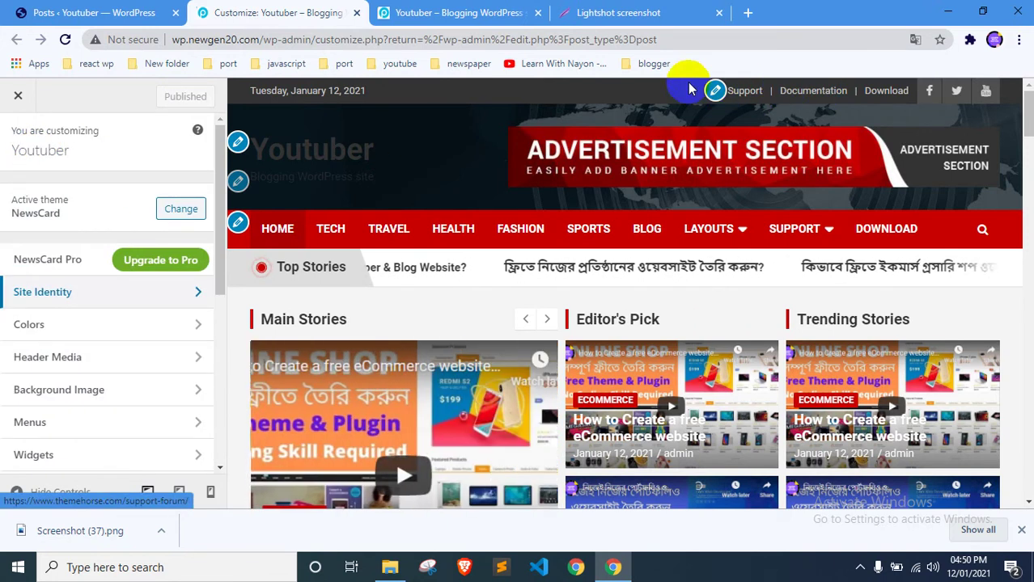
click(713, 90)
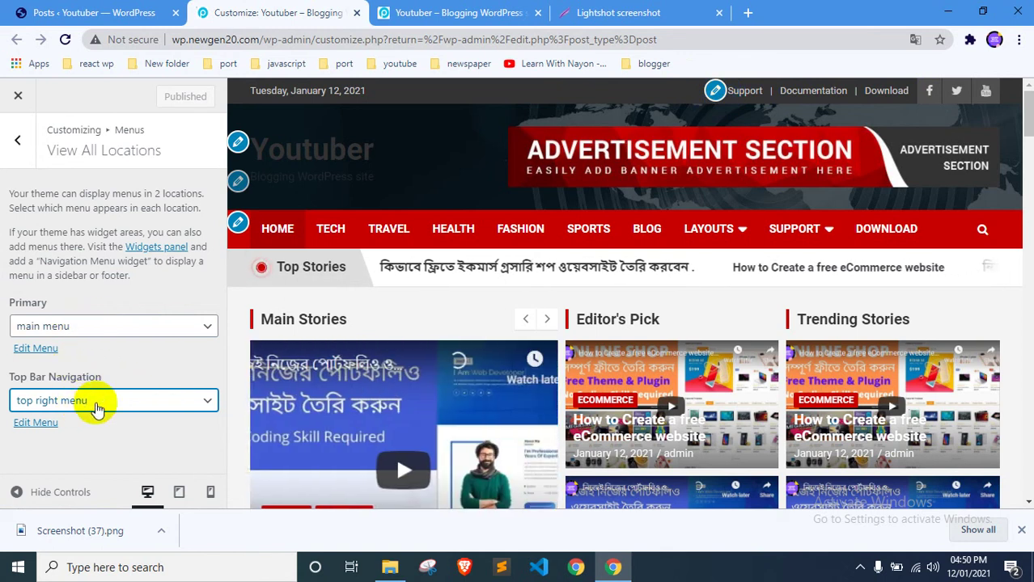
Open the WordPress Menus page in the dashboard and load top right menu (Top Bar Navigation) for editing
click(99, 13)
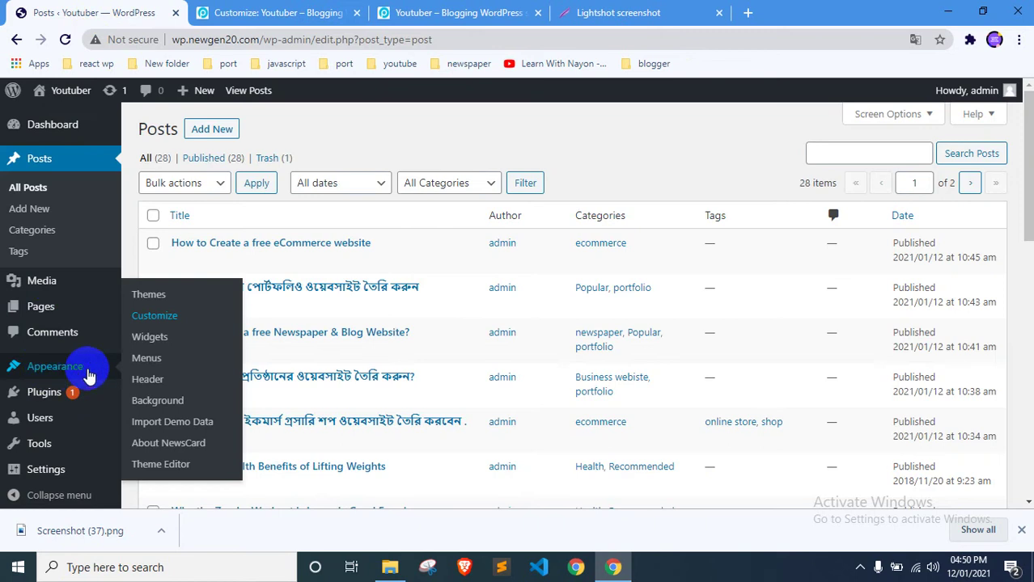
click(148, 358)
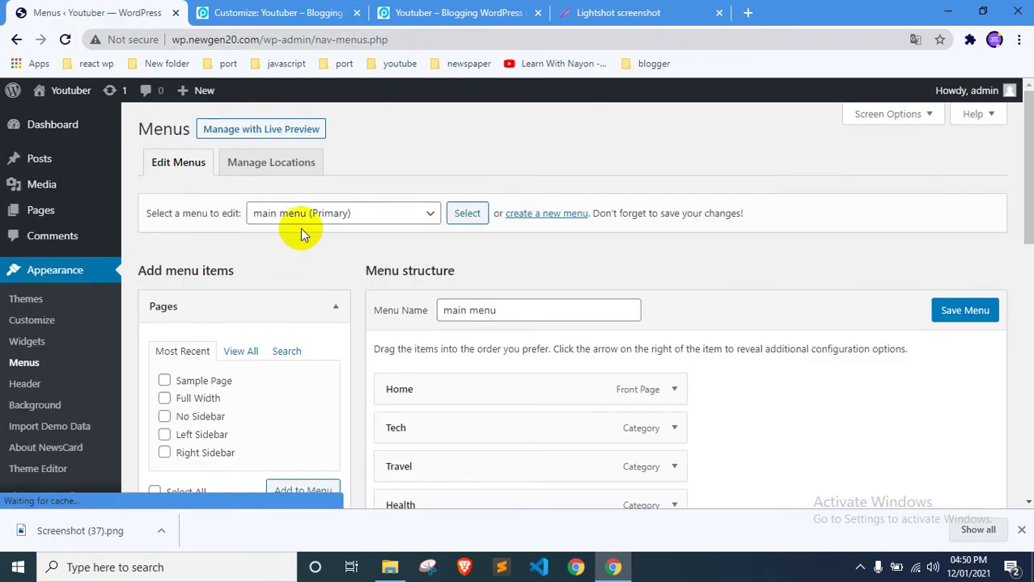
click(302, 220)
click(315, 247)
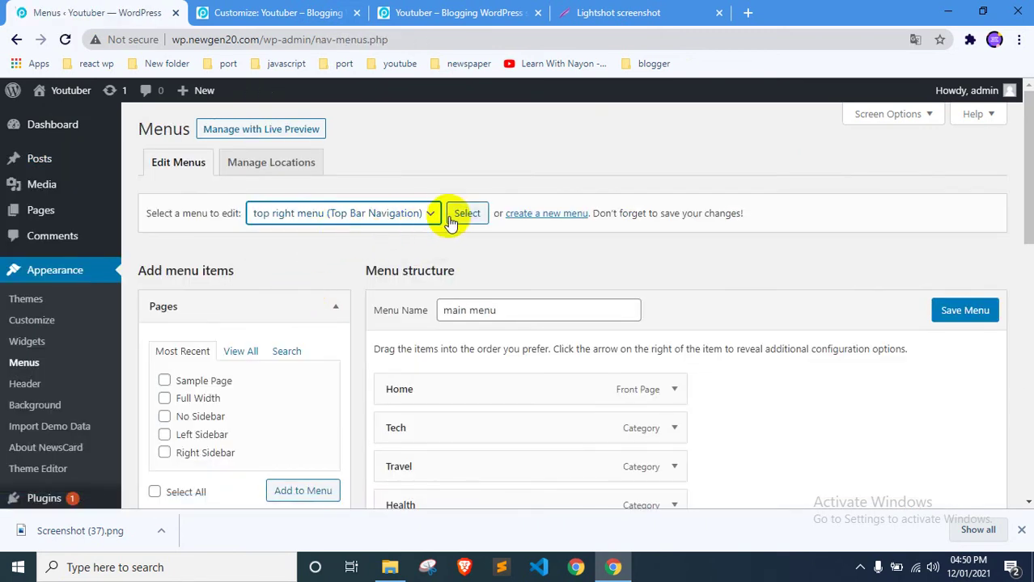
click(353, 212)
click(345, 247)
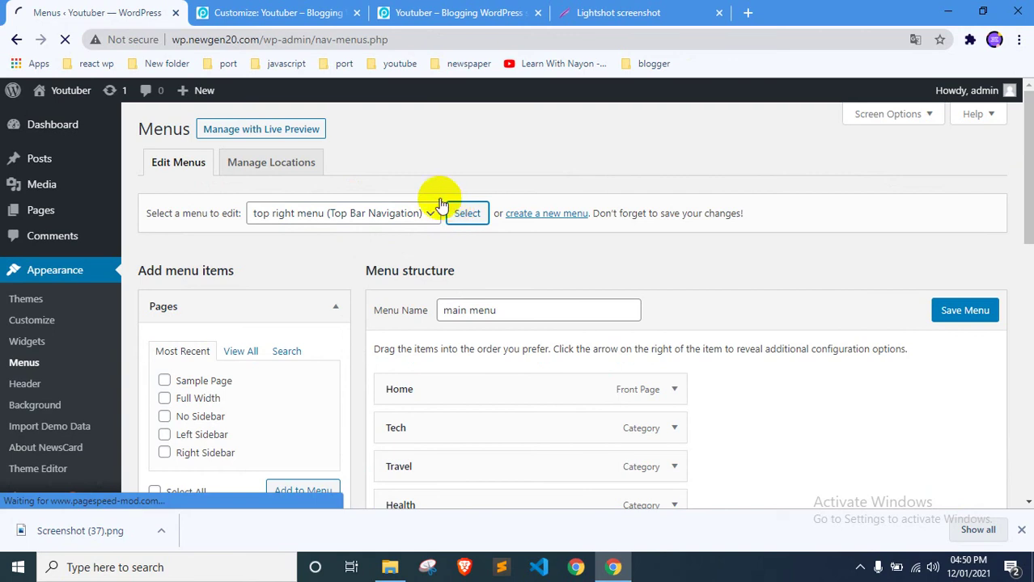
Add Sample Page to the top right menu, save it, and reload the homepage
scroll(404, 243, down, 3)
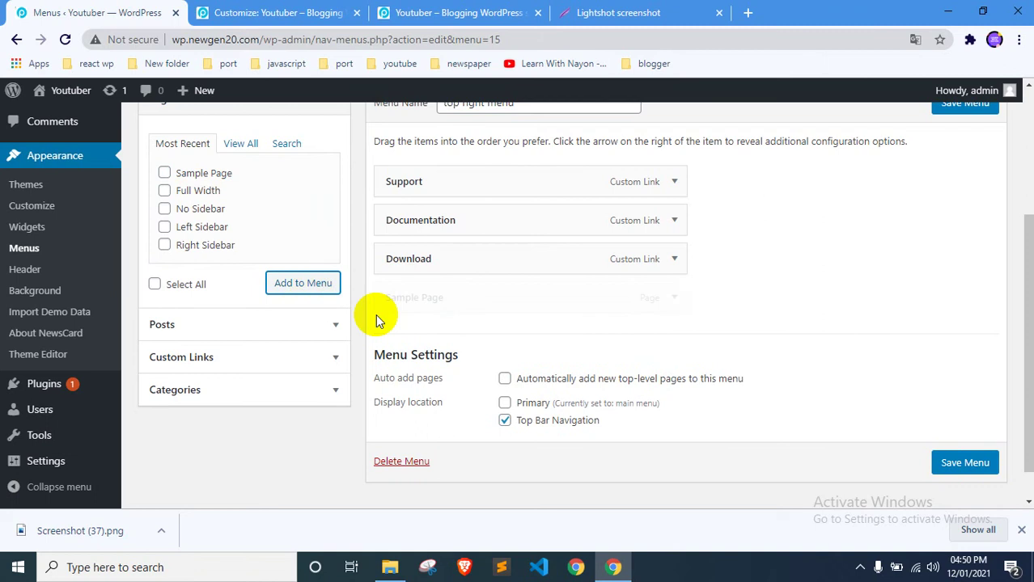
click(962, 462)
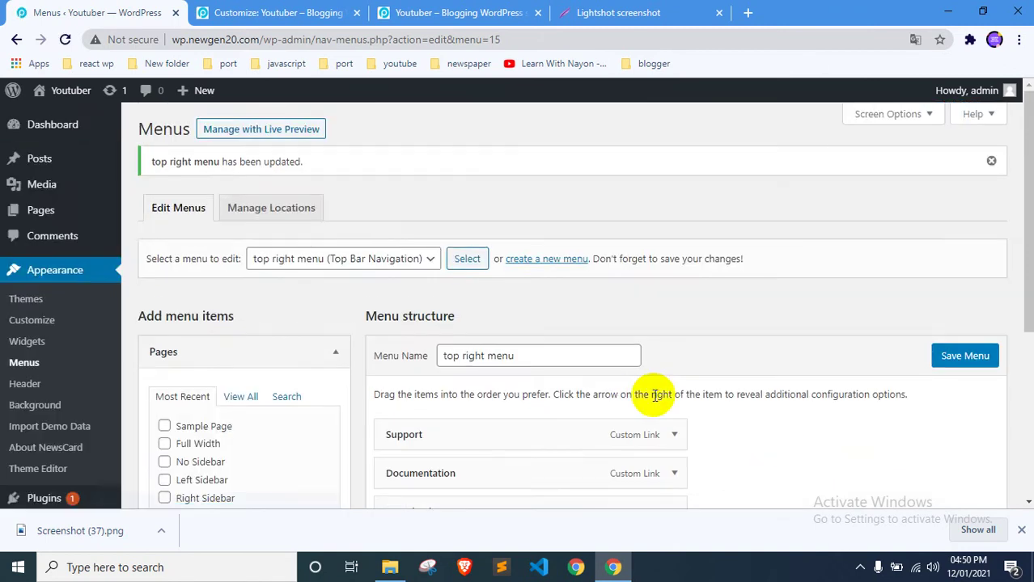
scroll(631, 395, down, 4)
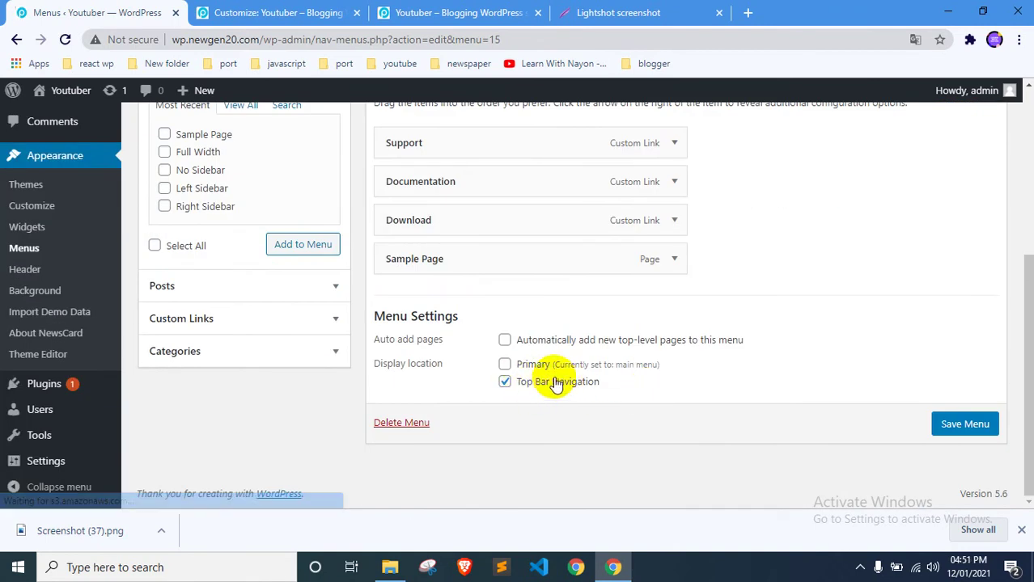
click(404, 12)
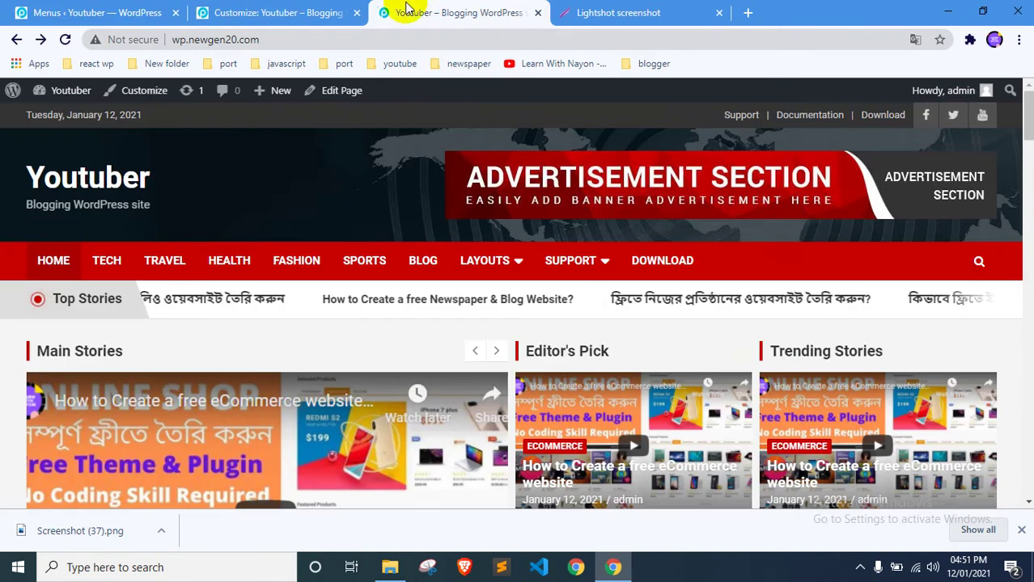
right_click(12, 232)
click(30, 282)
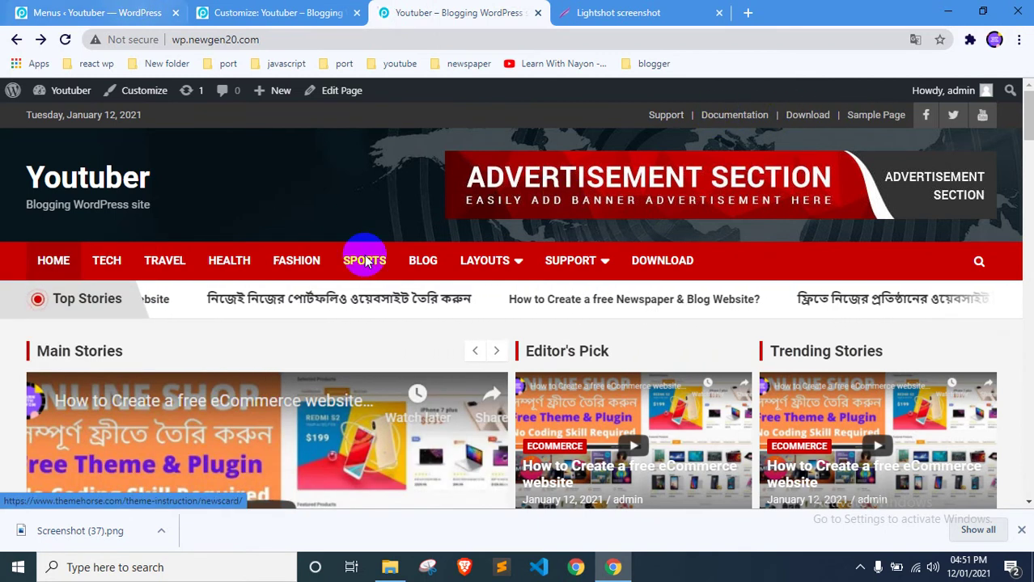
Remove the Download item from the top right menu and save the menu
click(134, 12)
scroll(558, 338, down, 1)
scroll(604, 273, down, 2)
scroll(676, 293, up, 1)
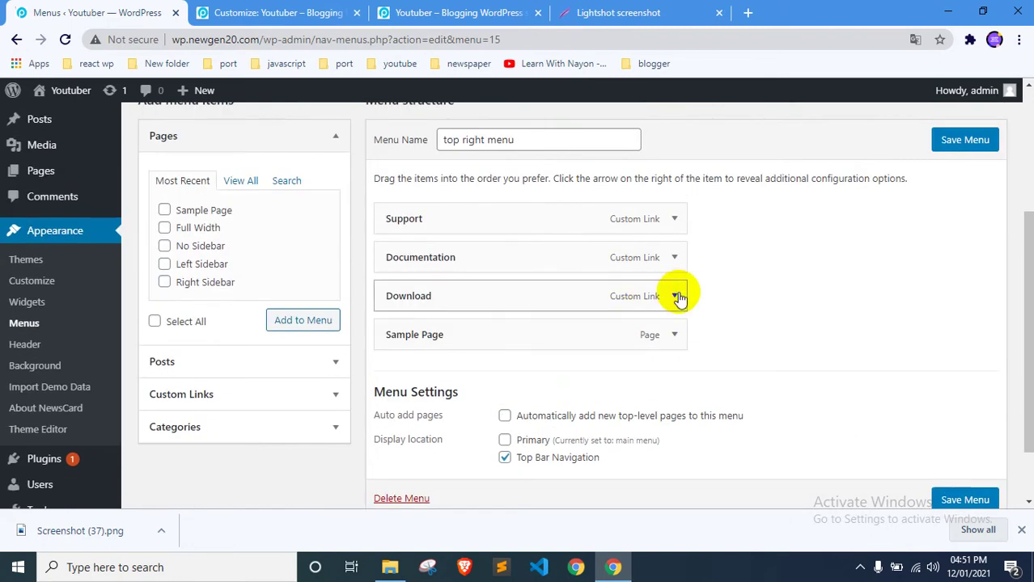
click(675, 292)
scroll(421, 344, down, 2)
click(398, 296)
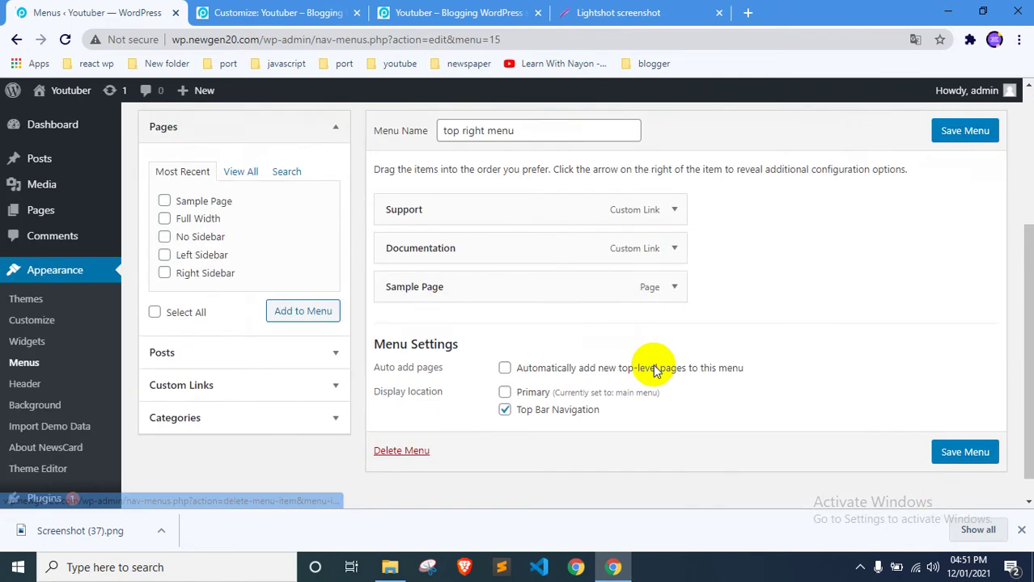
scroll(808, 308, up, 2)
click(938, 257)
Reload the homepage and check the items in its top bar menu
click(334, 12)
click(457, 13)
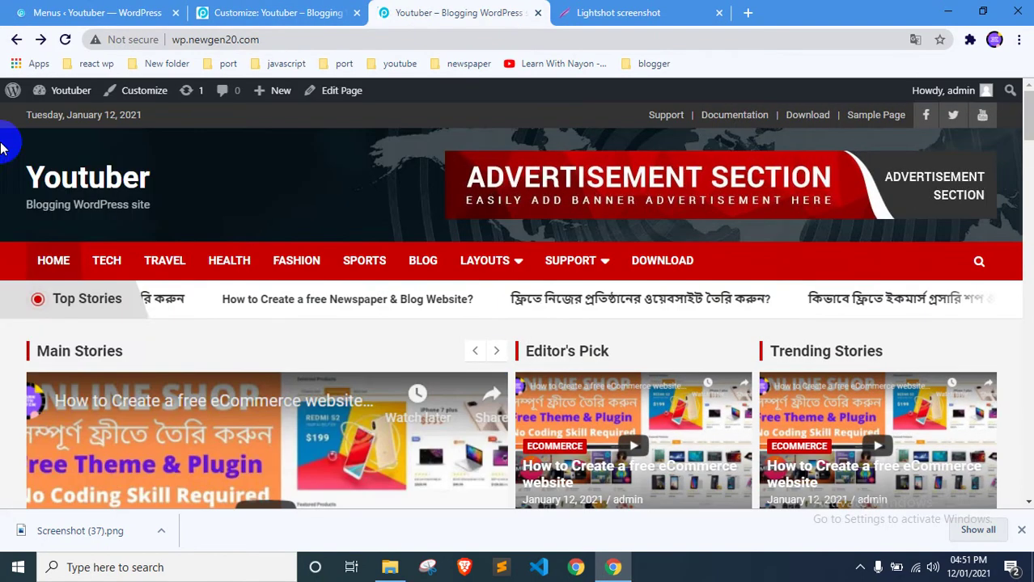
right_click(7, 162)
click(35, 208)
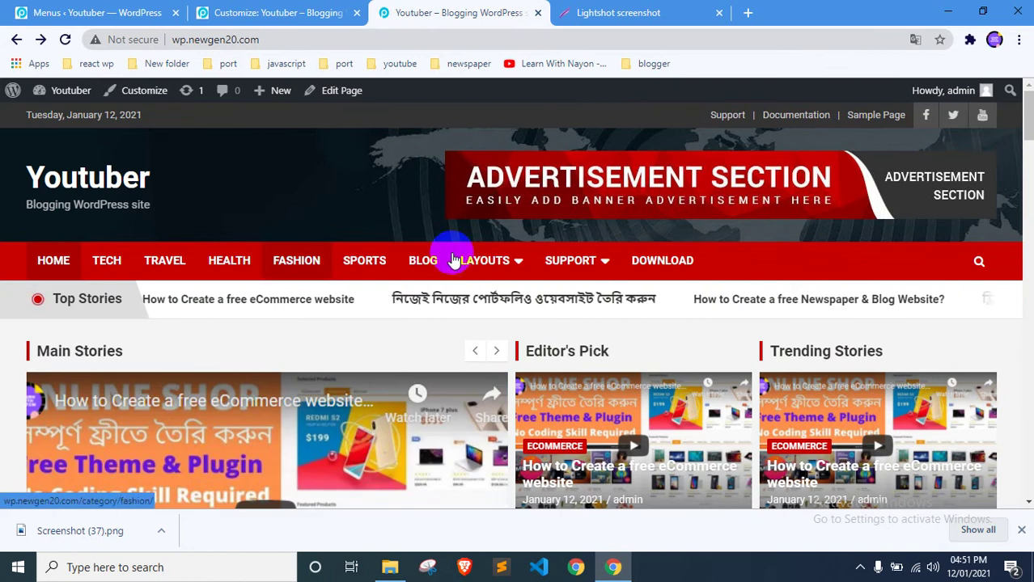
Return to the Customizer's main section list and look through the available theme settings
click(243, 12)
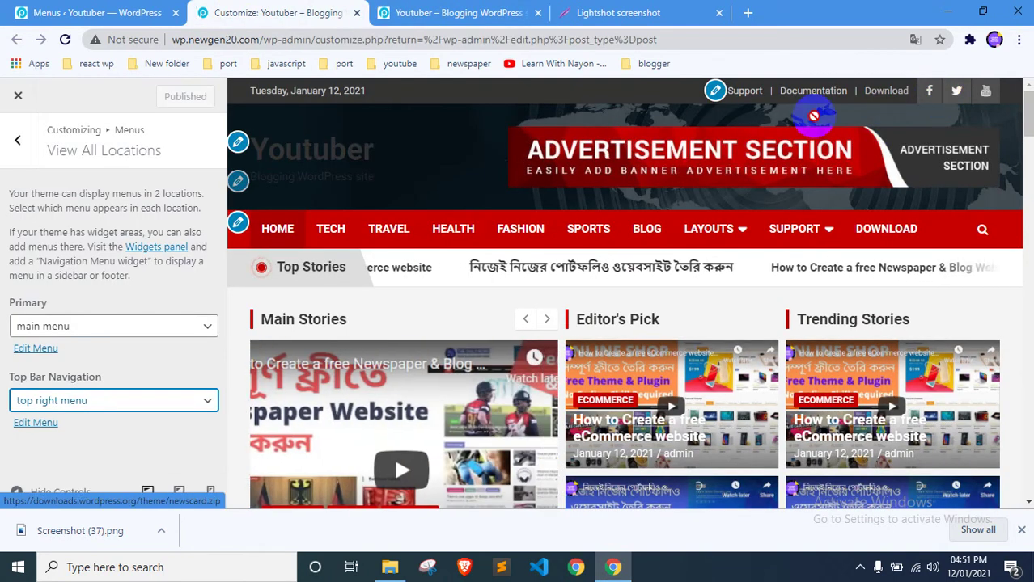
click(20, 141)
click(19, 139)
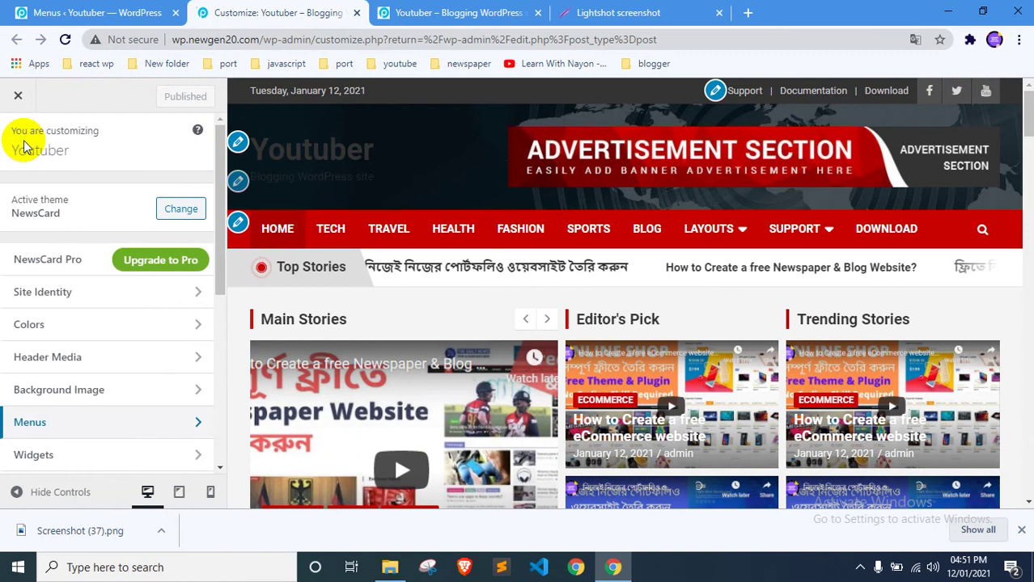
scroll(51, 253, down, 2)
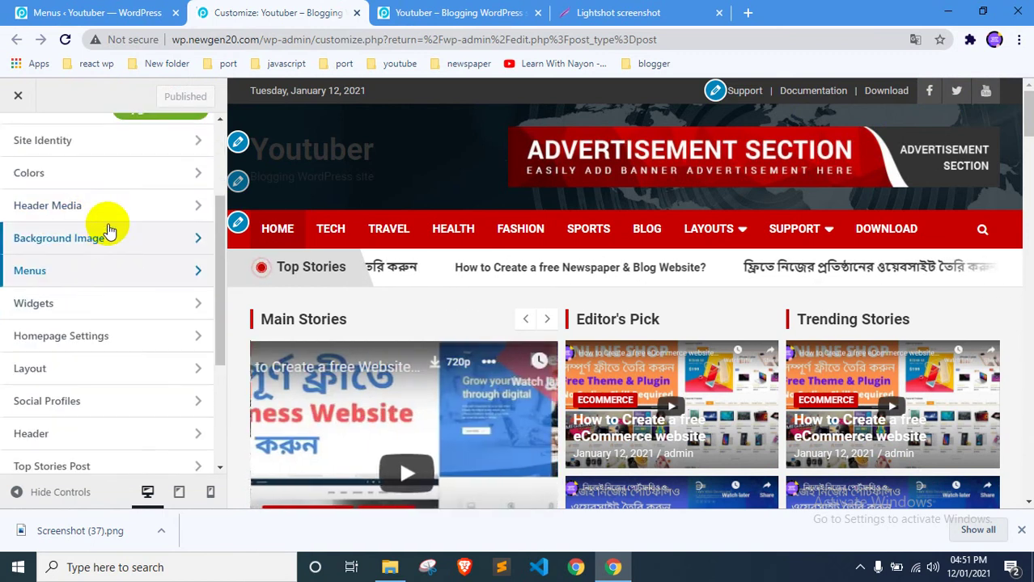
scroll(109, 222, down, 2)
scroll(101, 246, down, 1)
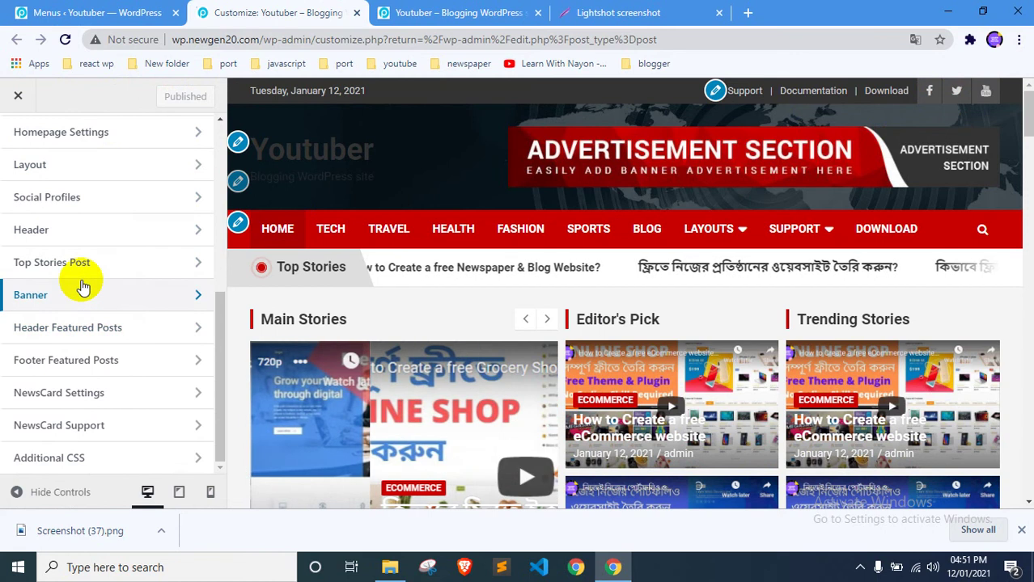
scroll(81, 275, up, 5)
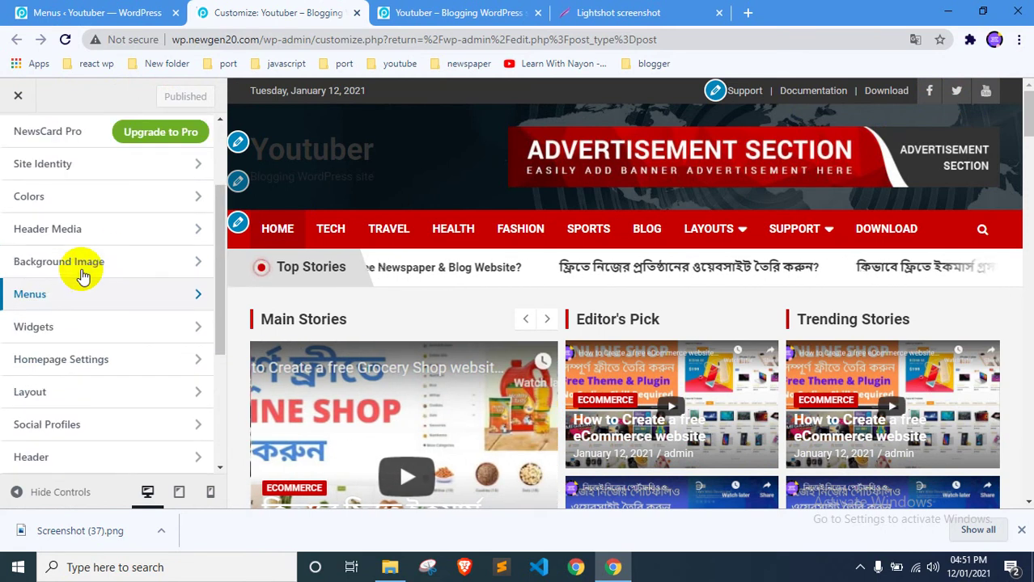
Examine the Header Media and Background Image sections and return to the Customizer's section list
click(108, 230)
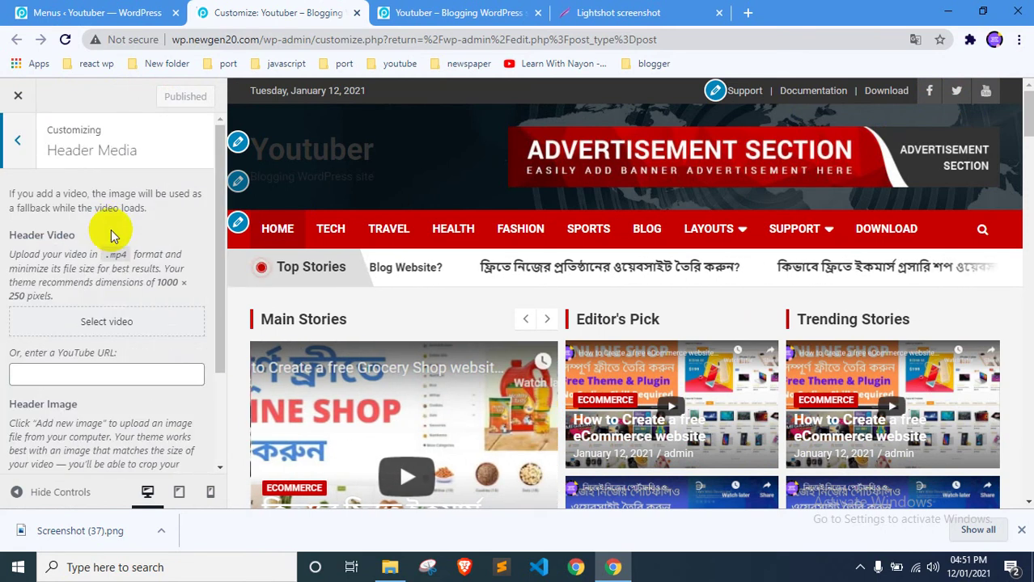
click(23, 140)
click(142, 263)
click(23, 141)
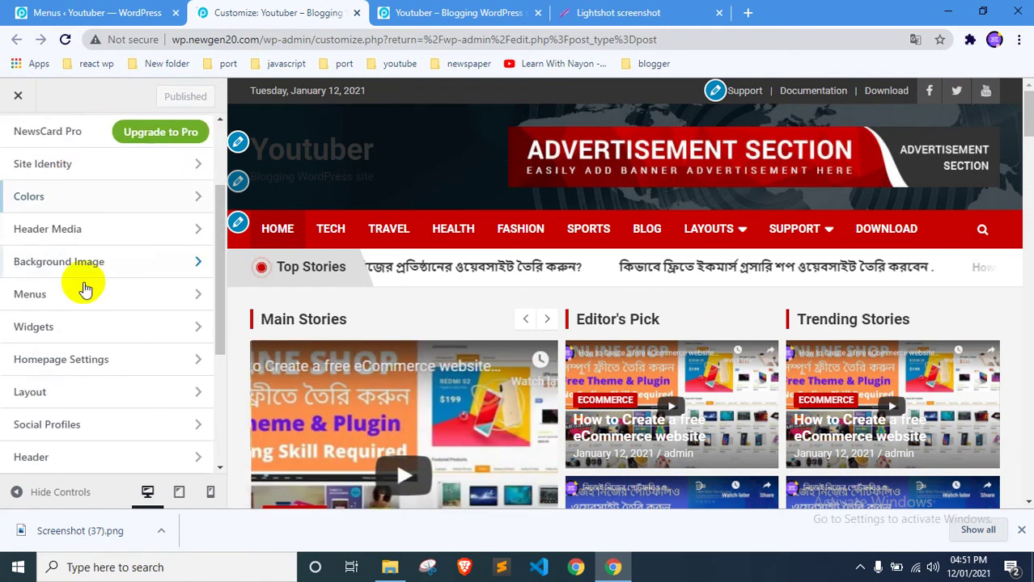
scroll(121, 364, down, 2)
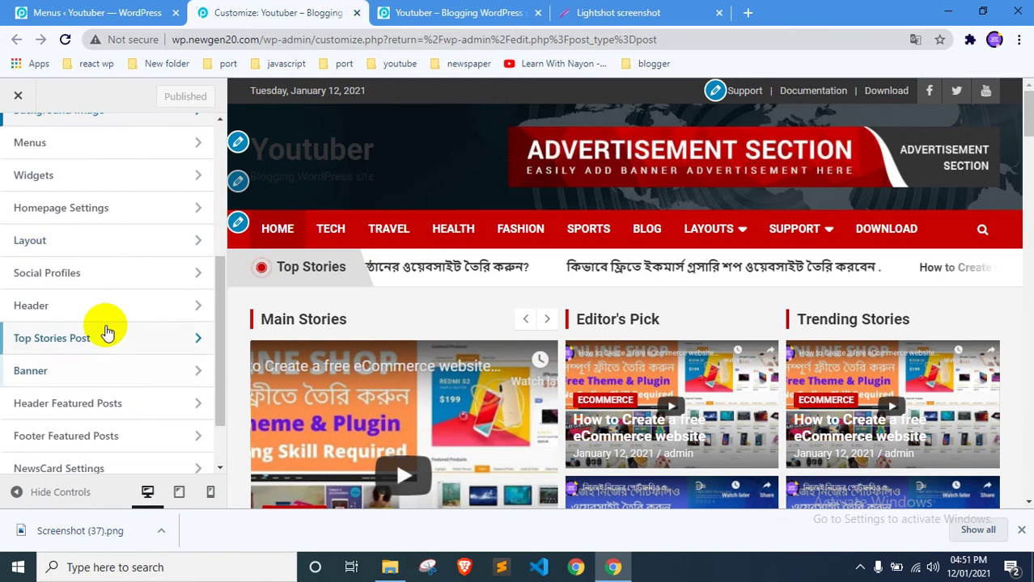
Examine the Social Profiles section's link list in an enlarged text box and return to the Customizer's section list
click(117, 281)
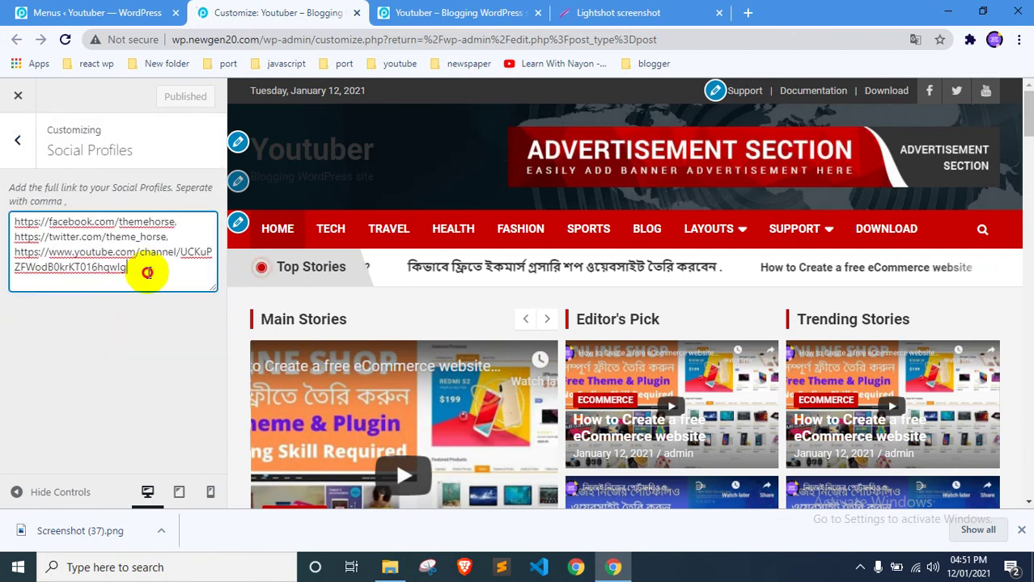
drag(148, 272, 41, 224)
click(134, 252)
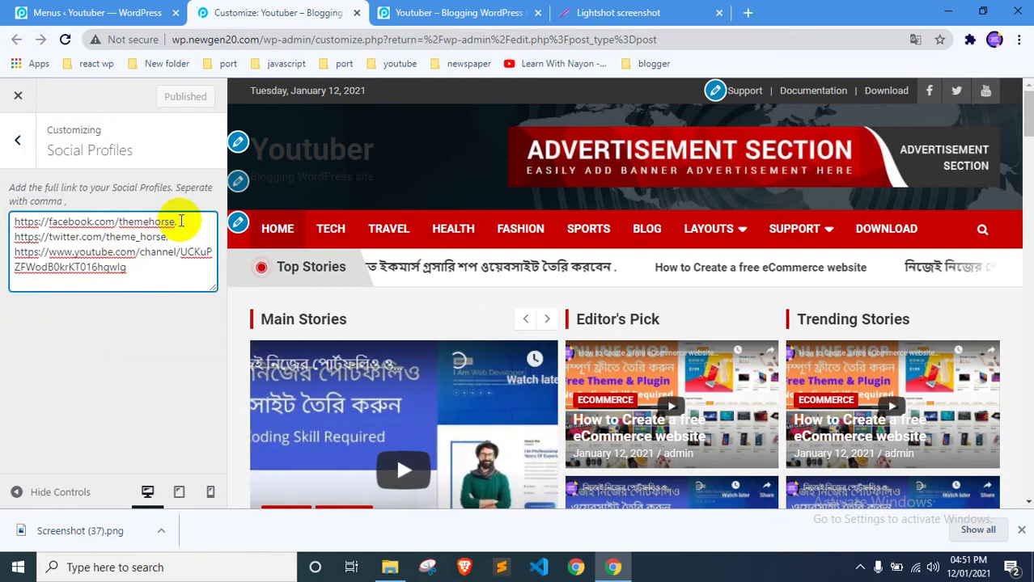
drag(212, 281, 214, 436)
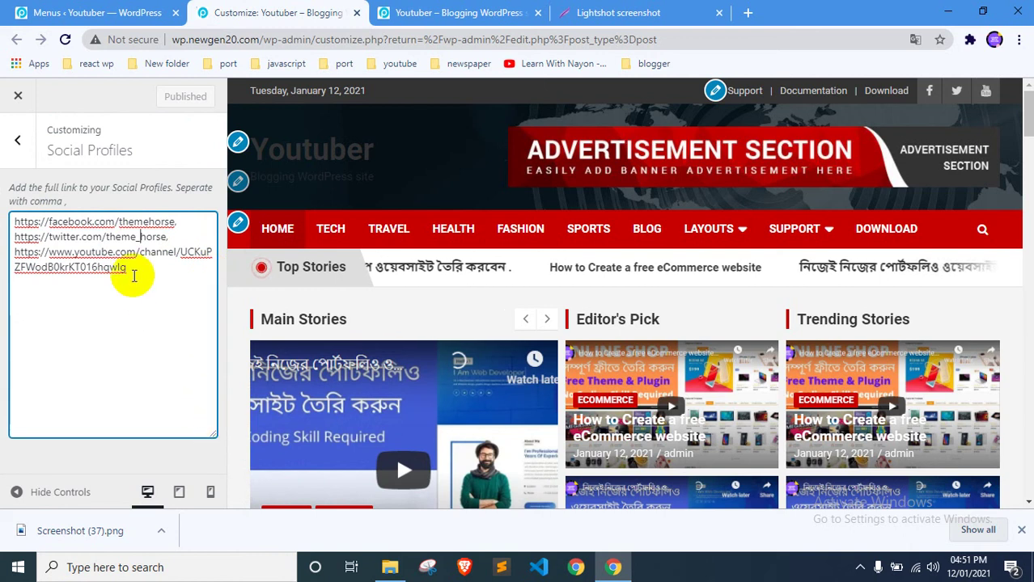
click(70, 236)
drag(158, 226, 214, 231)
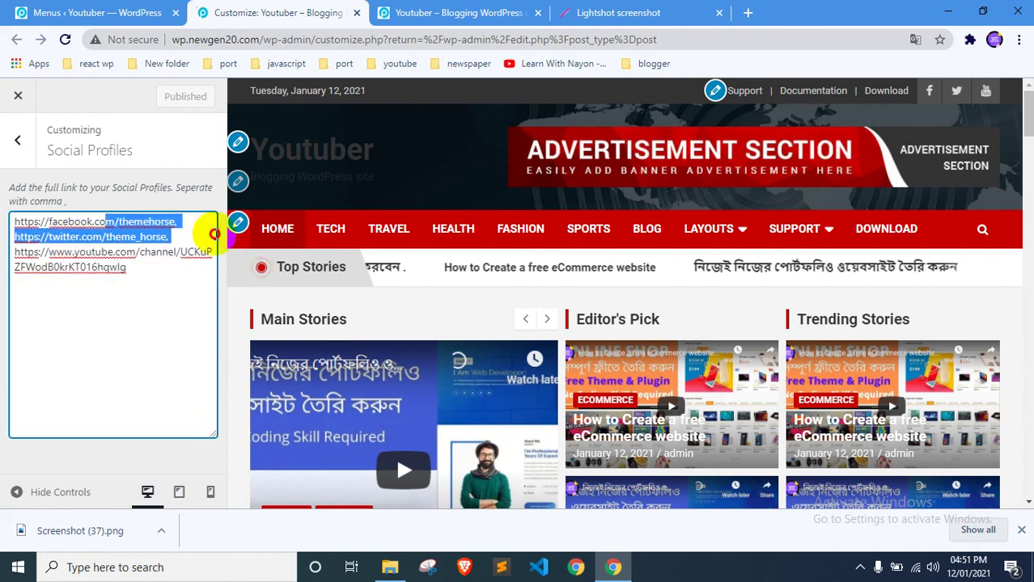
click(107, 236)
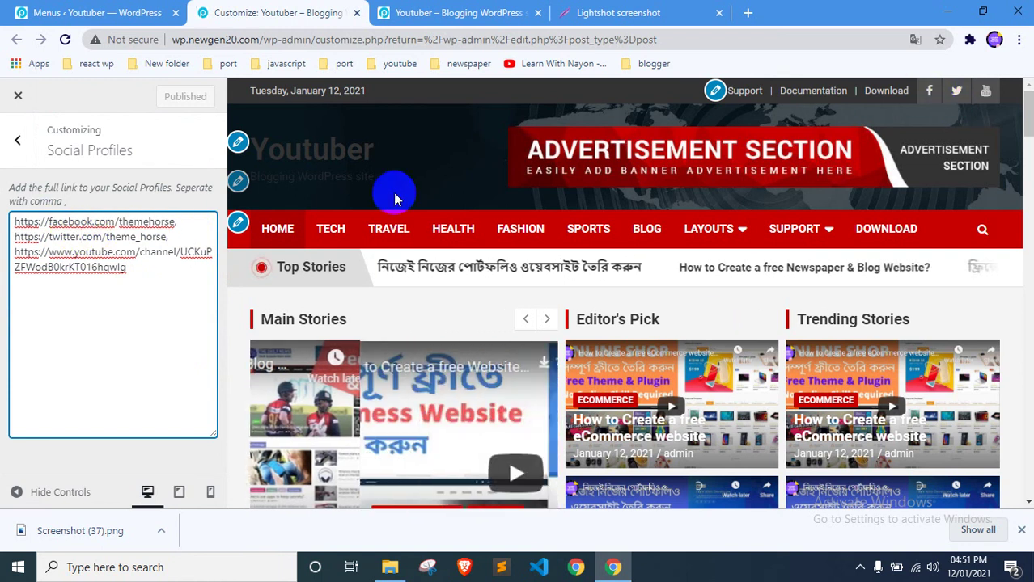
drag(145, 262, 8, 237)
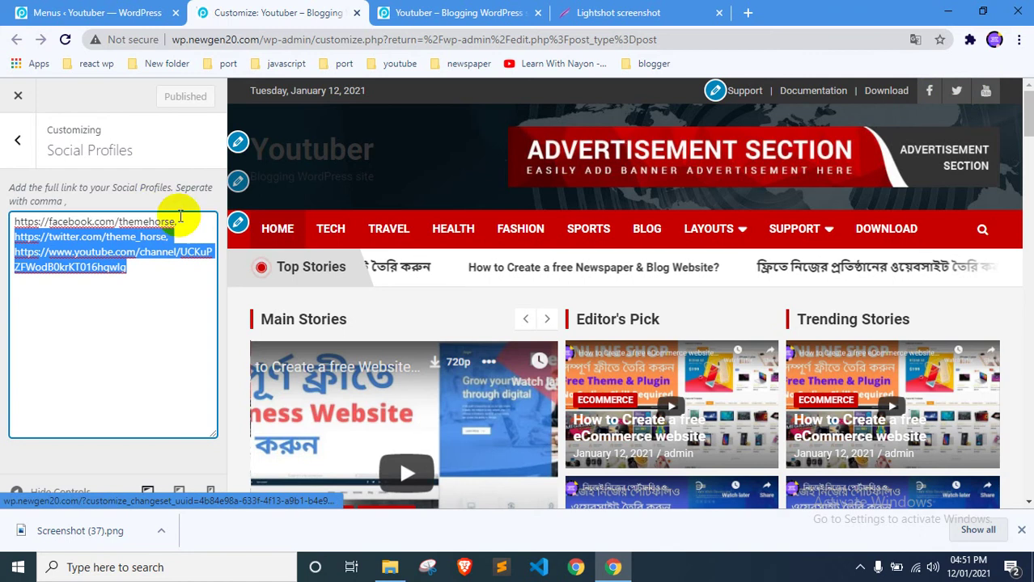
click(18, 140)
Remove the current background image in the Customizer's Header section
scroll(93, 271, up, 3)
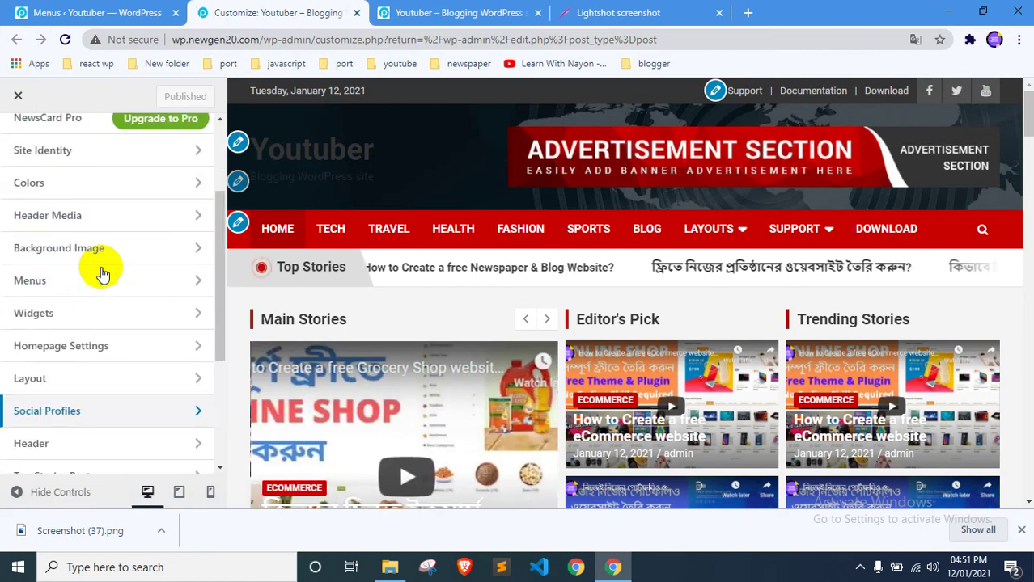
scroll(85, 210, down, 1)
scroll(88, 283, down, 1)
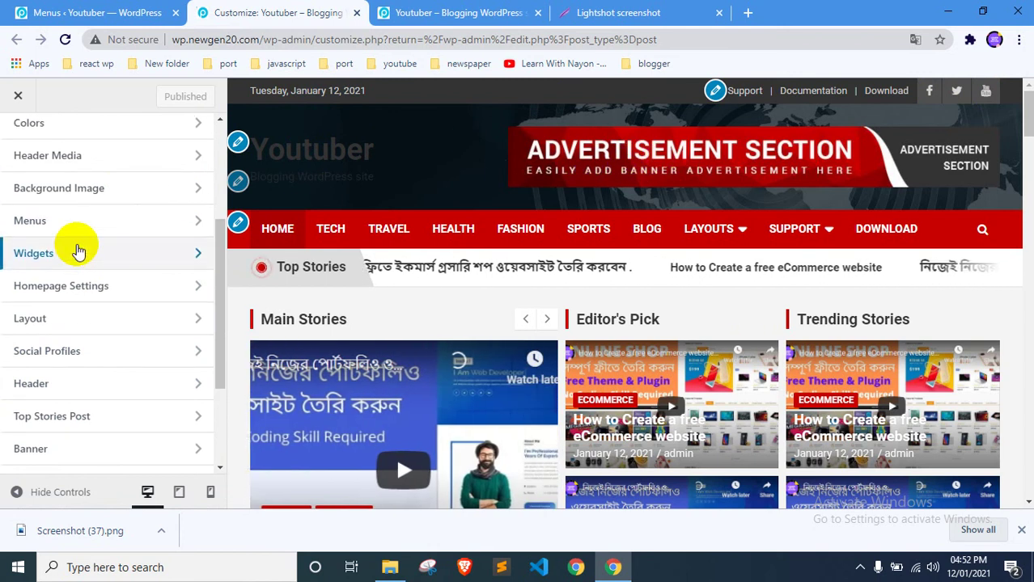
scroll(79, 252, up, 1)
scroll(41, 258, up, 2)
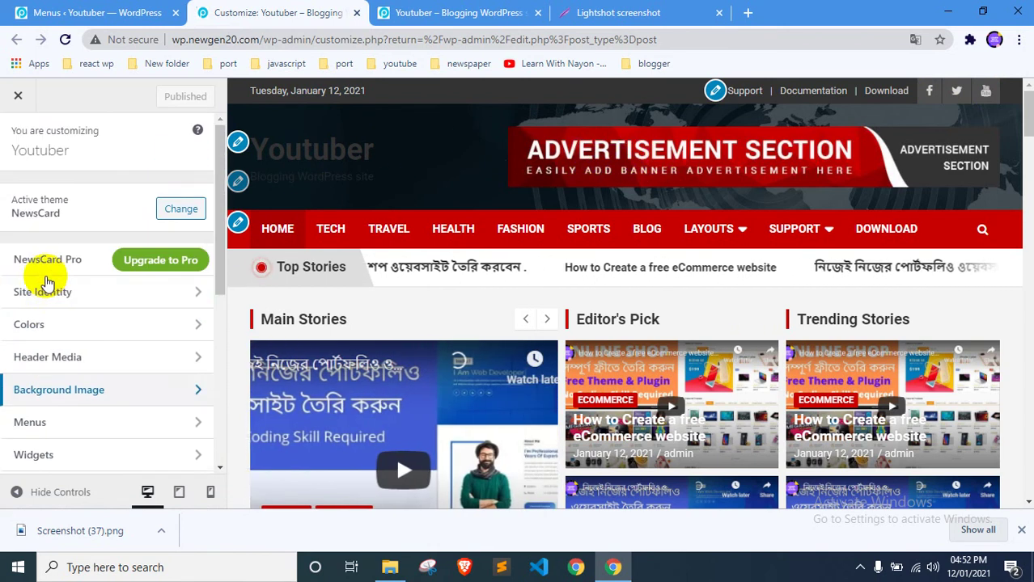
scroll(58, 275, down, 1)
scroll(57, 275, down, 1)
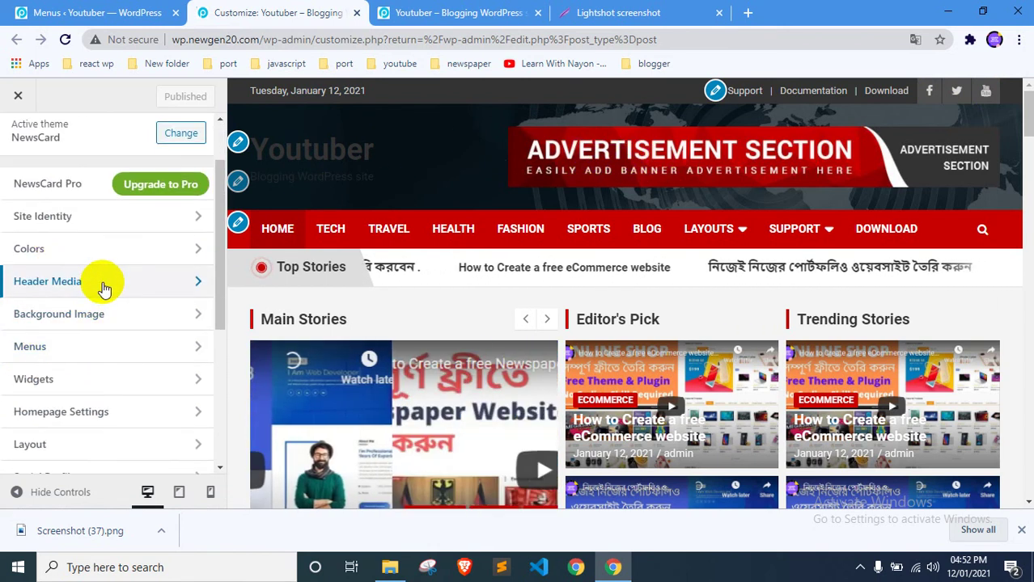
scroll(80, 312, down, 1)
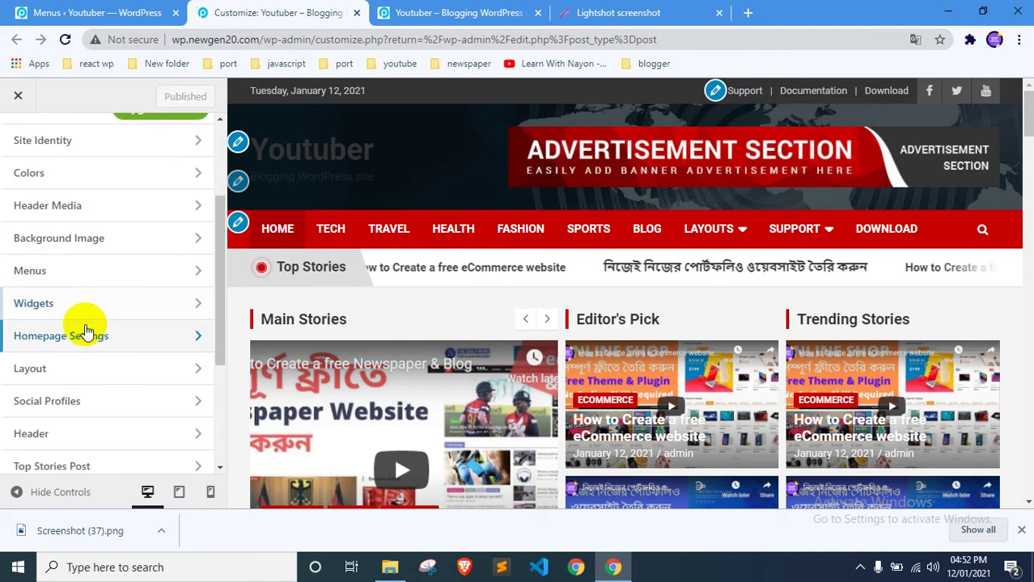
scroll(84, 332, down, 2)
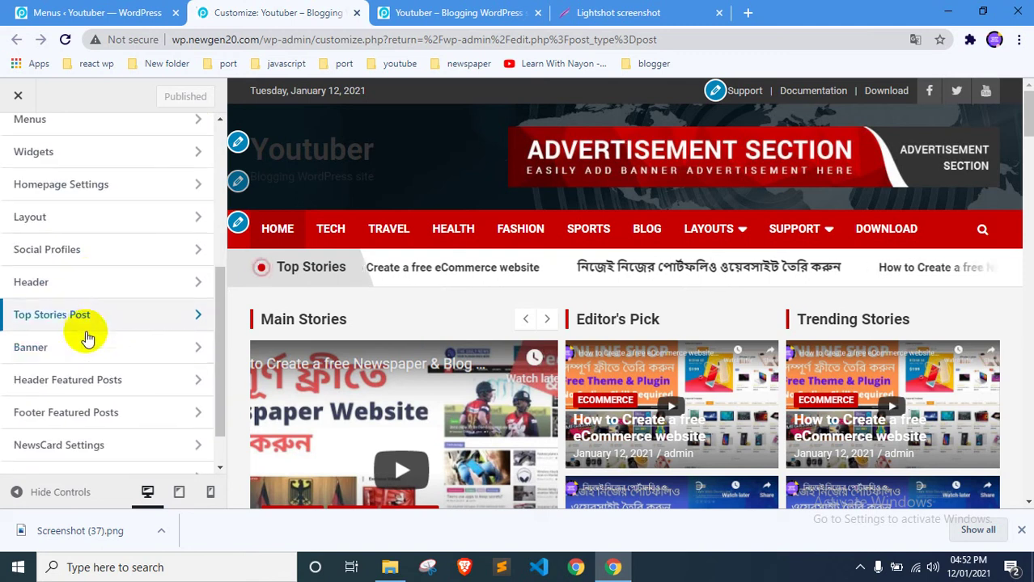
click(134, 289)
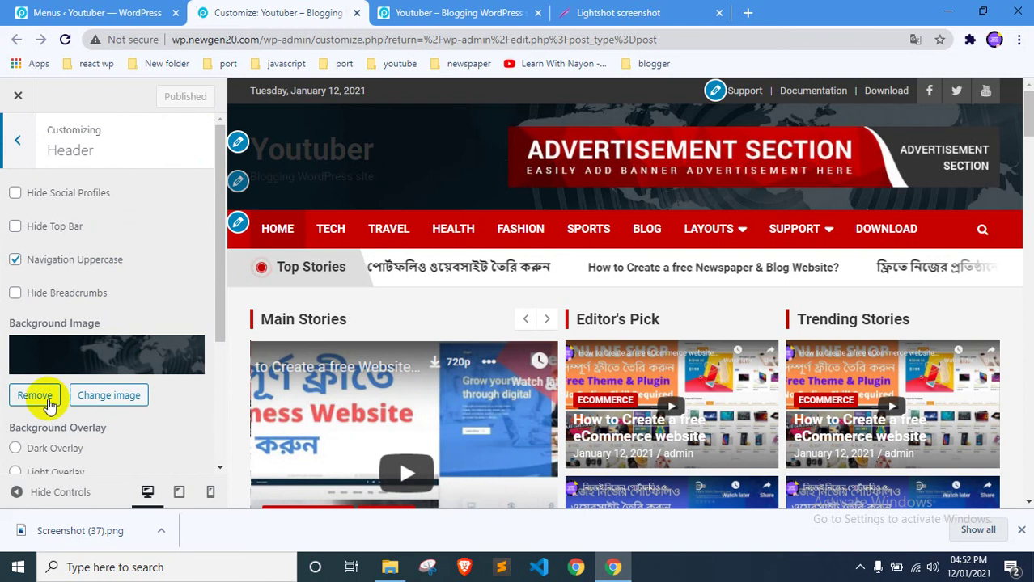
click(45, 400)
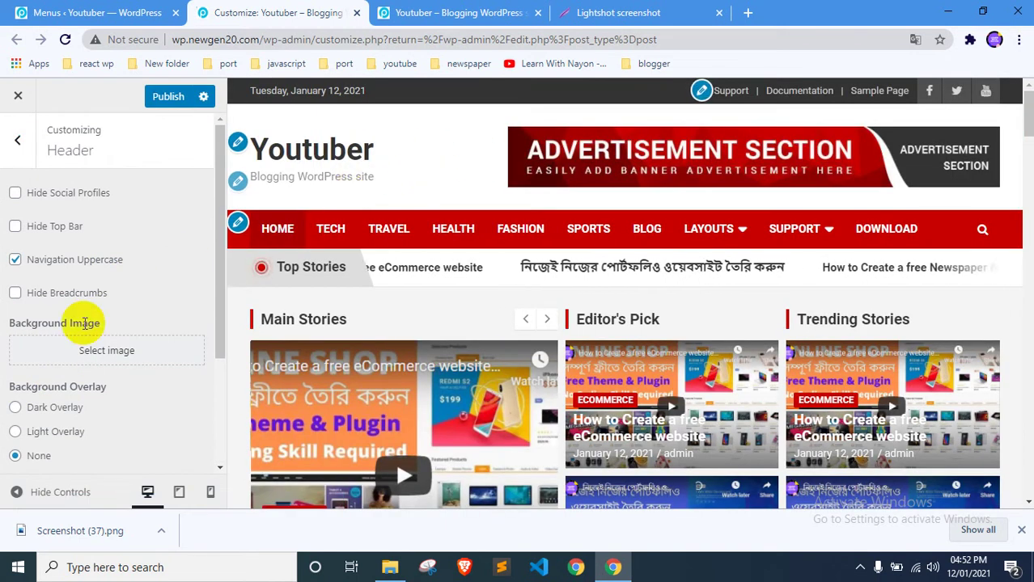
Upload blog1.jpg from the Downloads folder and set it as the header's background image
click(101, 350)
click(60, 161)
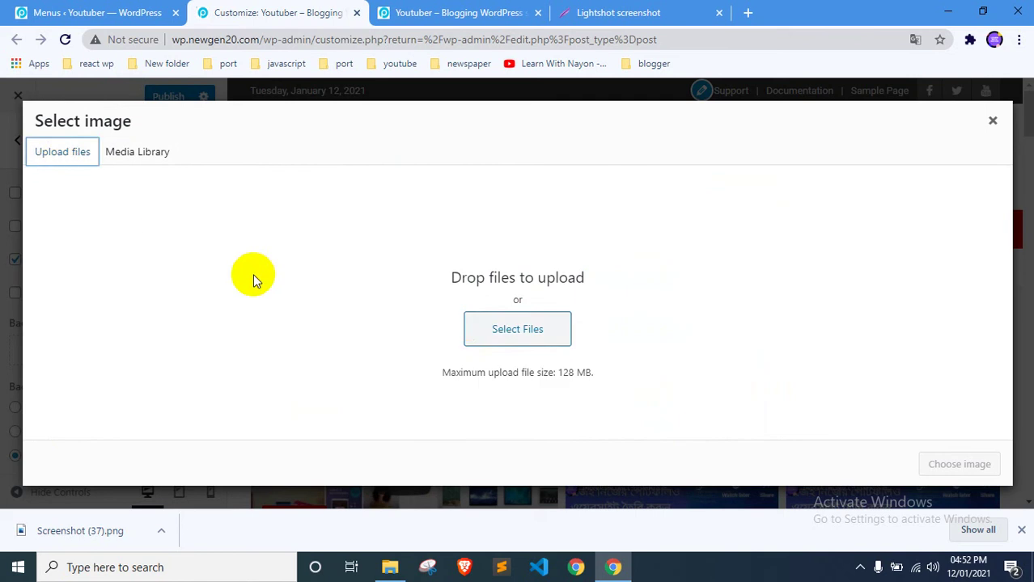
click(471, 324)
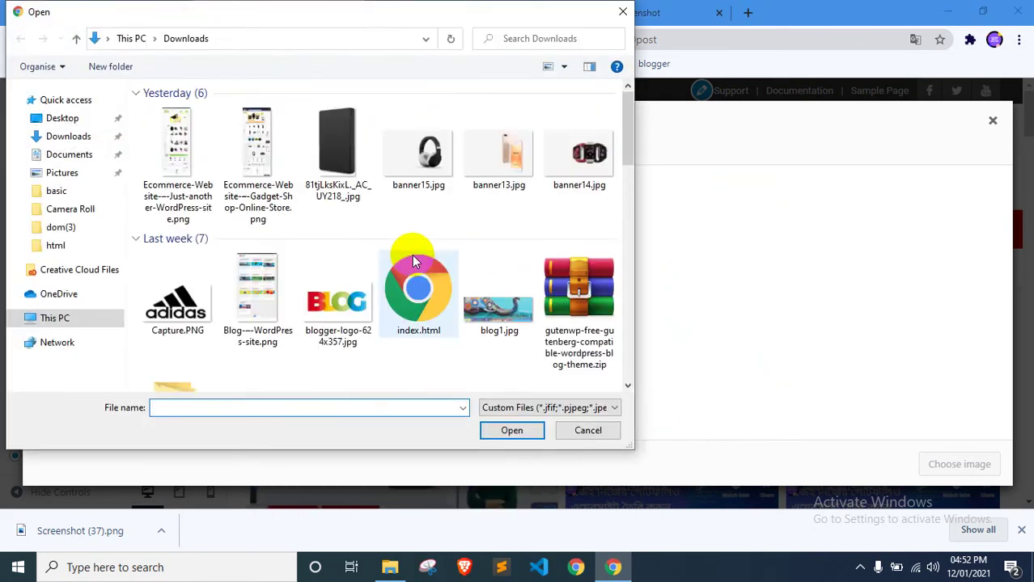
scroll(410, 255, down, 5)
scroll(410, 257, down, 2)
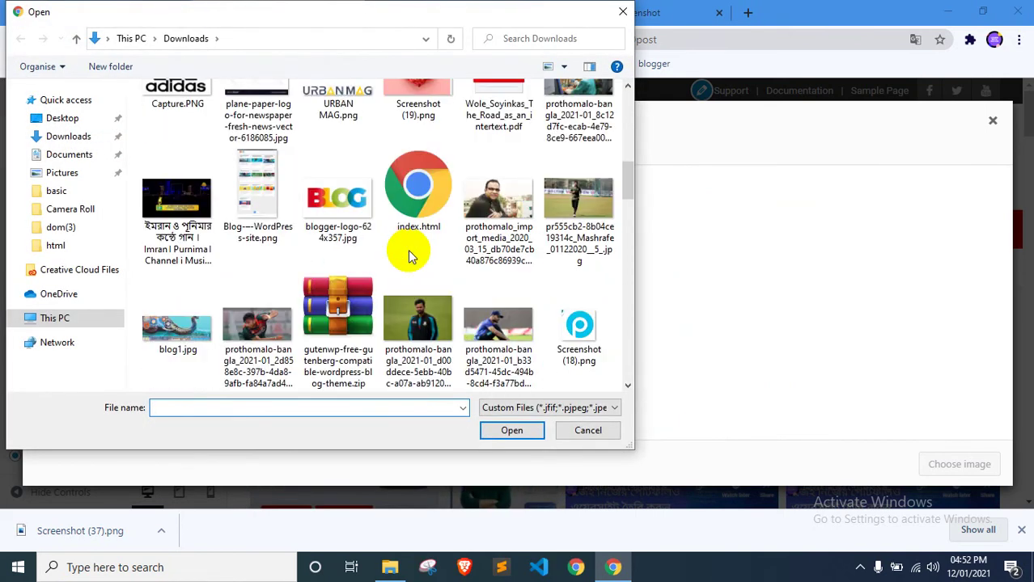
double_click(193, 326)
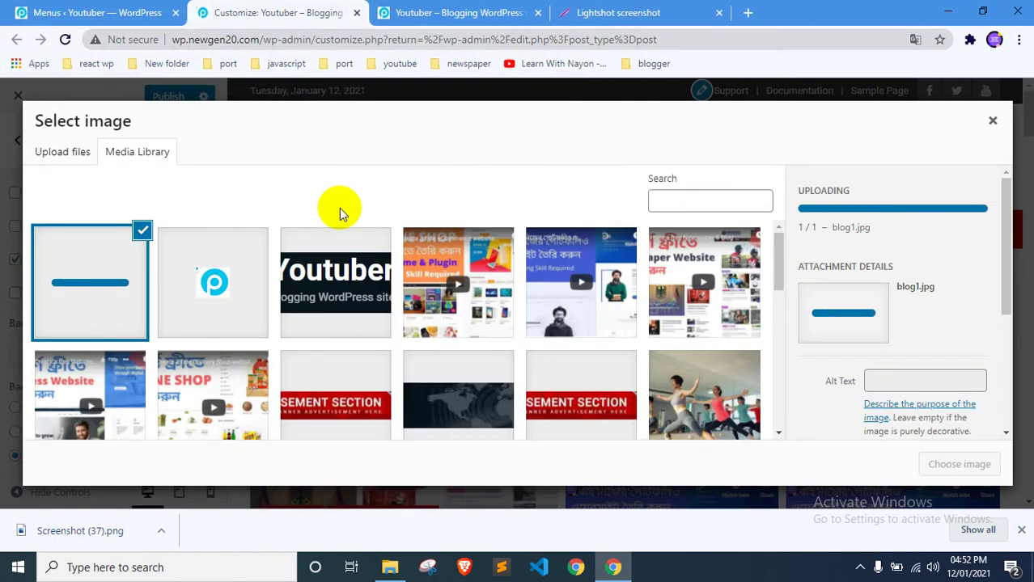
click(954, 464)
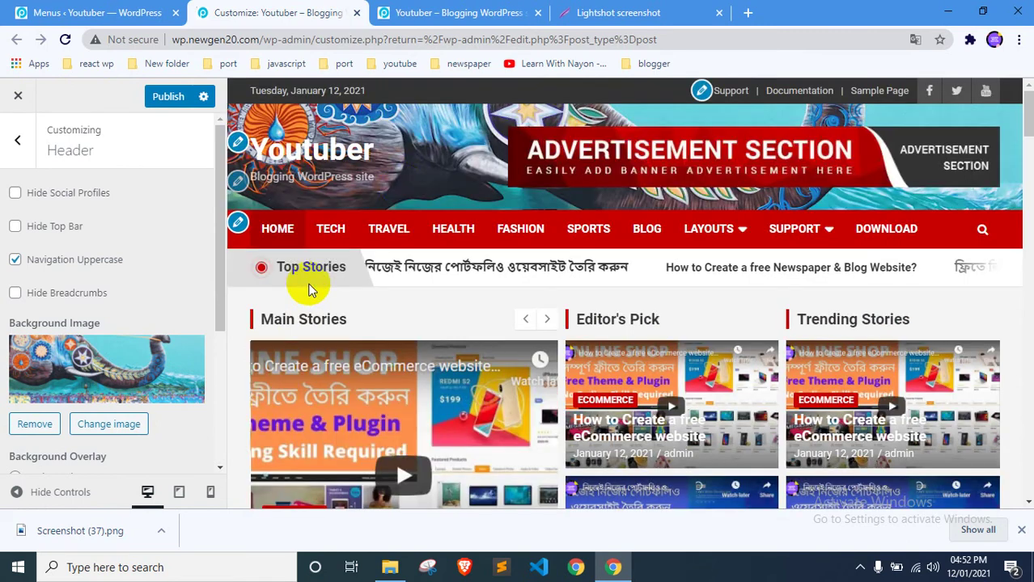
Remove the blog1.jpg background image from the header
scroll(418, 173, down, 2)
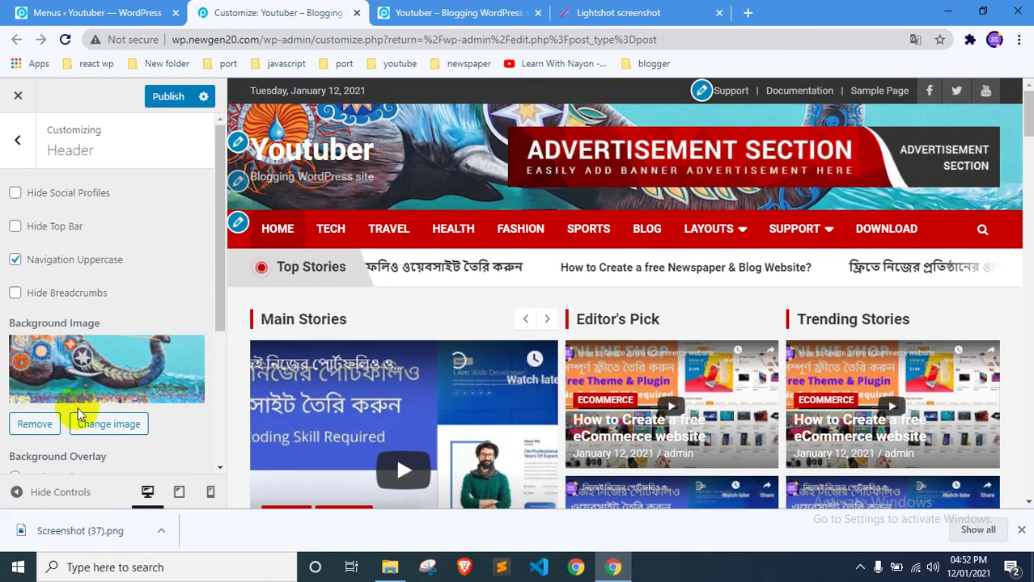
scroll(113, 380, down, 2)
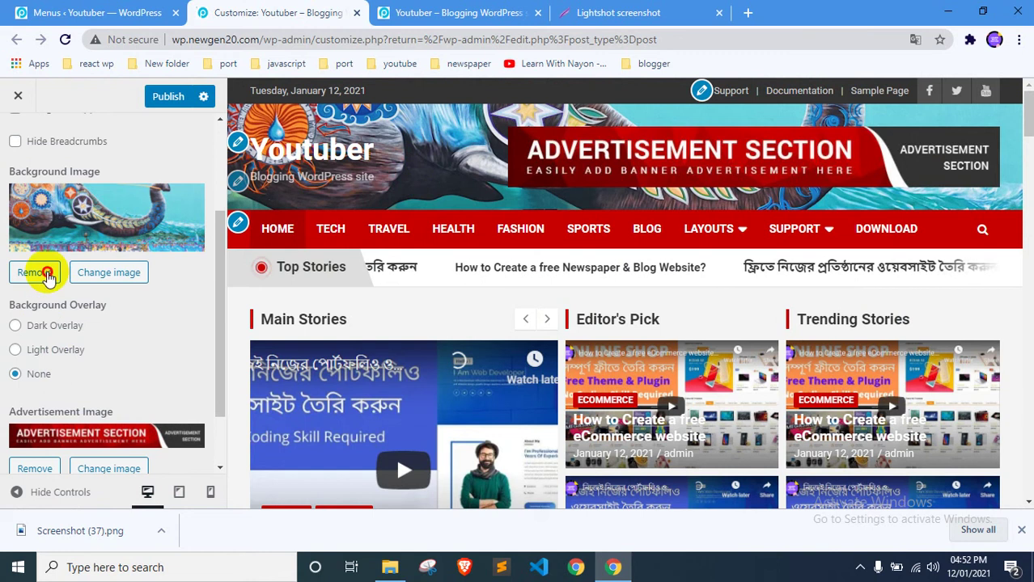
click(42, 273)
Upload beauty-sunset-with-big-sun-and-evening-fog-6W5495E.jpg from the Downloads folder for the header's background image
click(87, 205)
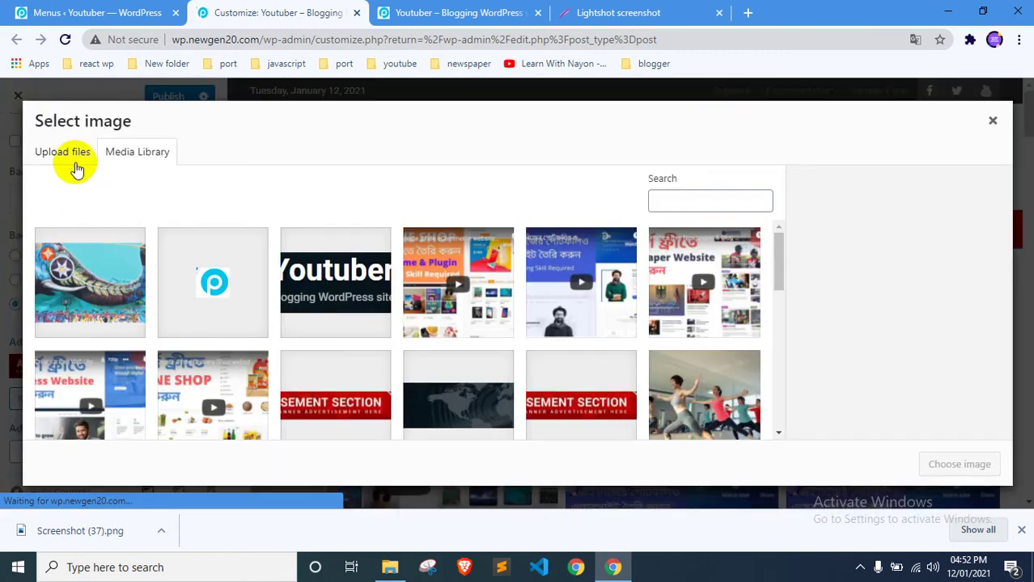
click(69, 155)
click(488, 316)
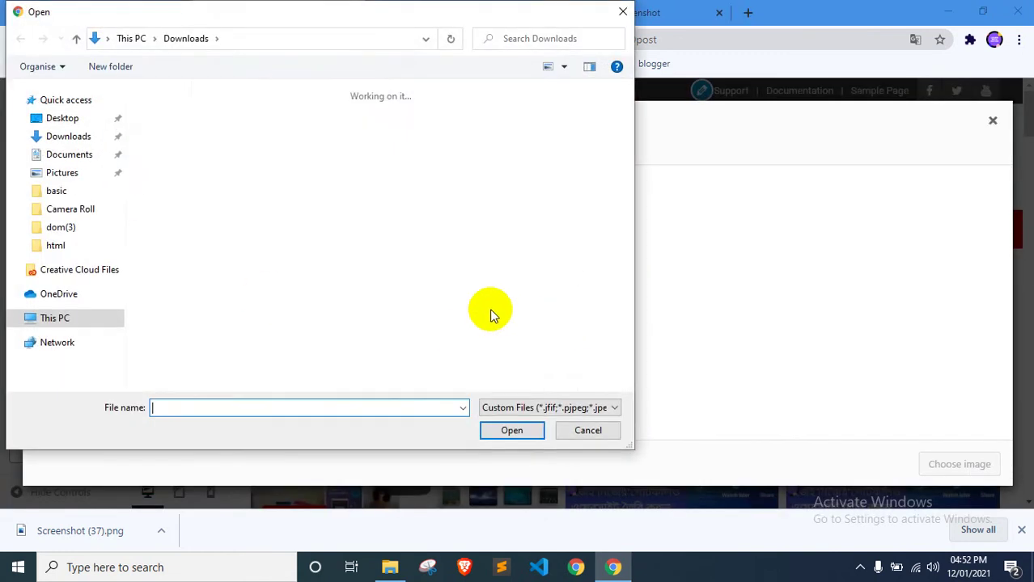
scroll(406, 277, down, 6)
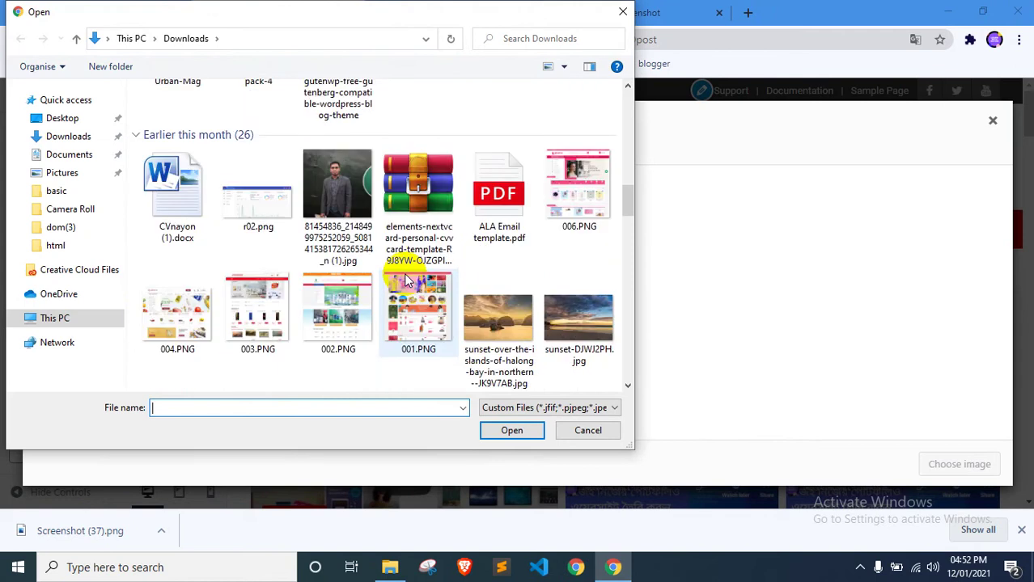
scroll(406, 276, up, 3)
scroll(406, 276, down, 5)
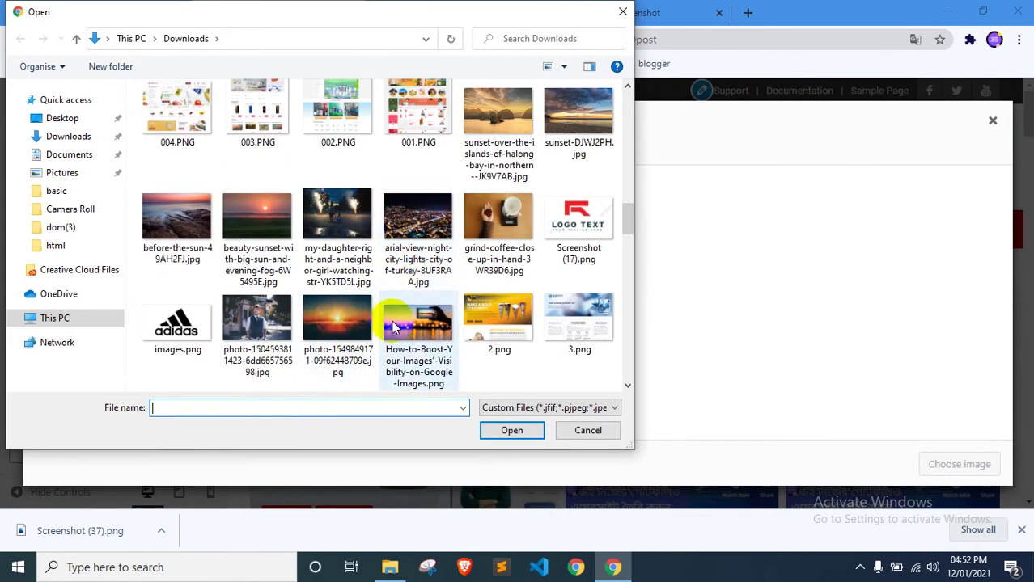
double_click(275, 237)
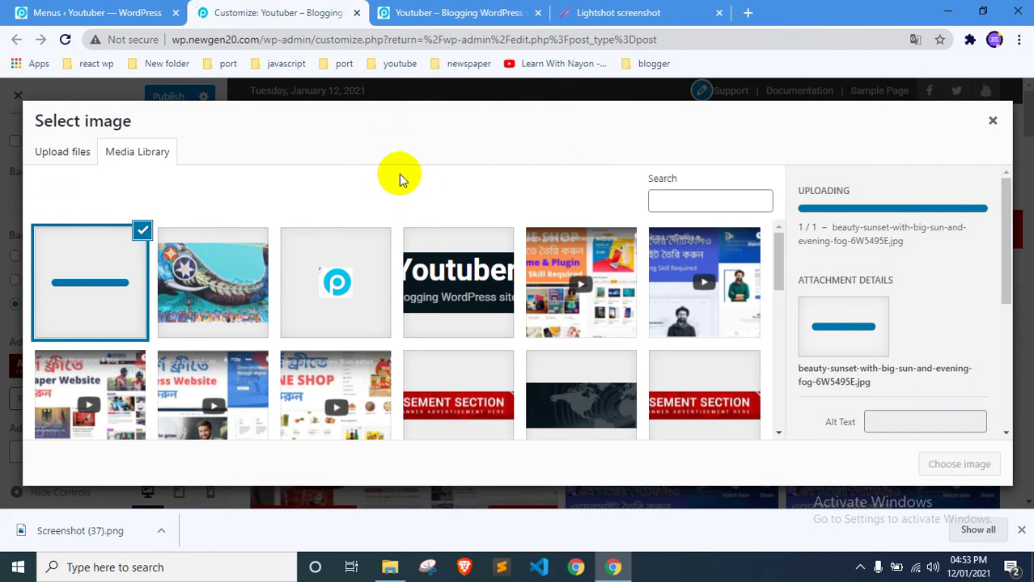
scroll(412, 287, down, 5)
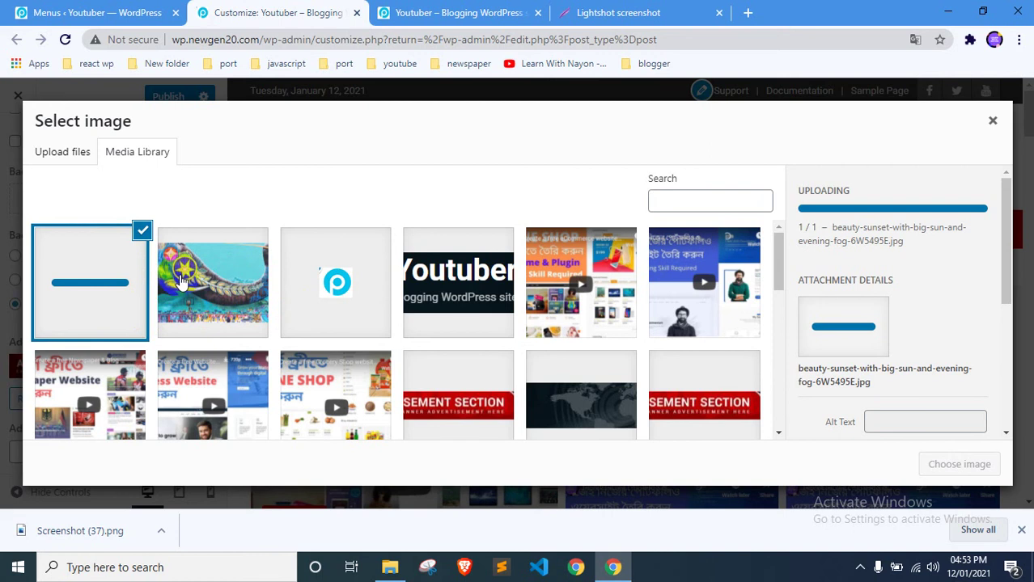
Upload How-to-Boost-Your-Images’-Visibility-on-Google-Images.png from the Downloads folder as another candidate for the header background
click(61, 152)
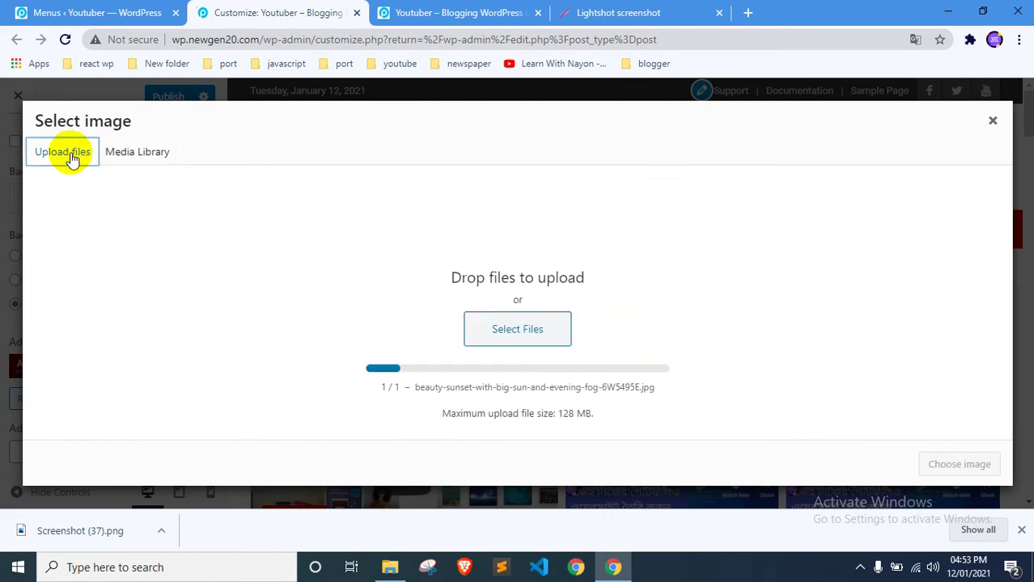
click(527, 324)
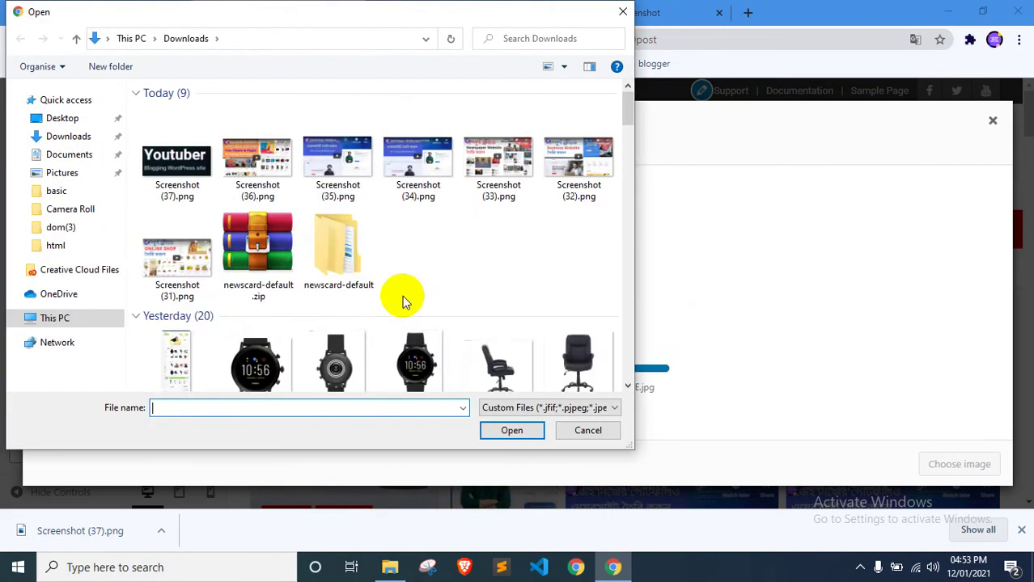
scroll(402, 295, down, 10)
scroll(402, 298, up, 1)
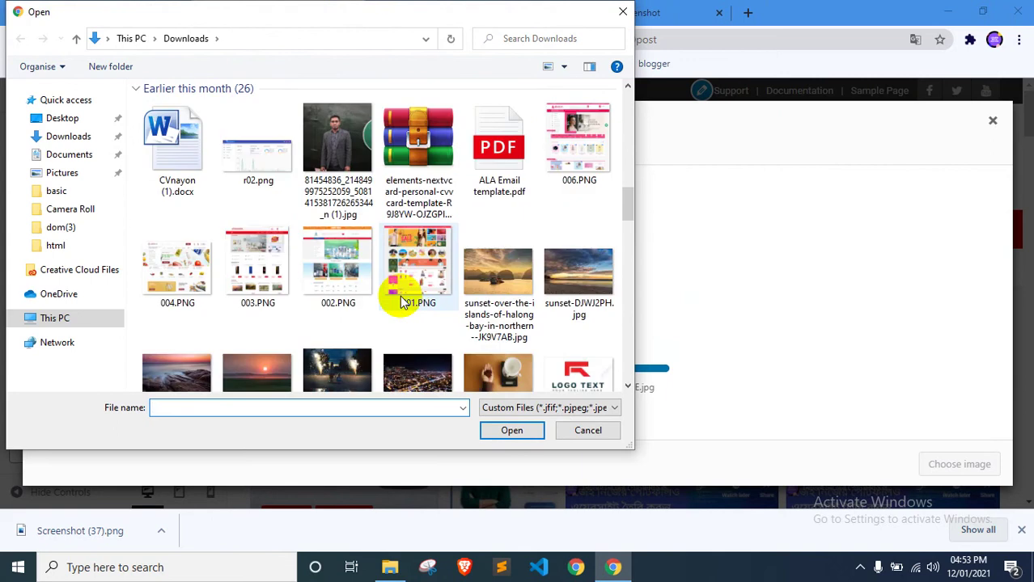
scroll(402, 301, down, 3)
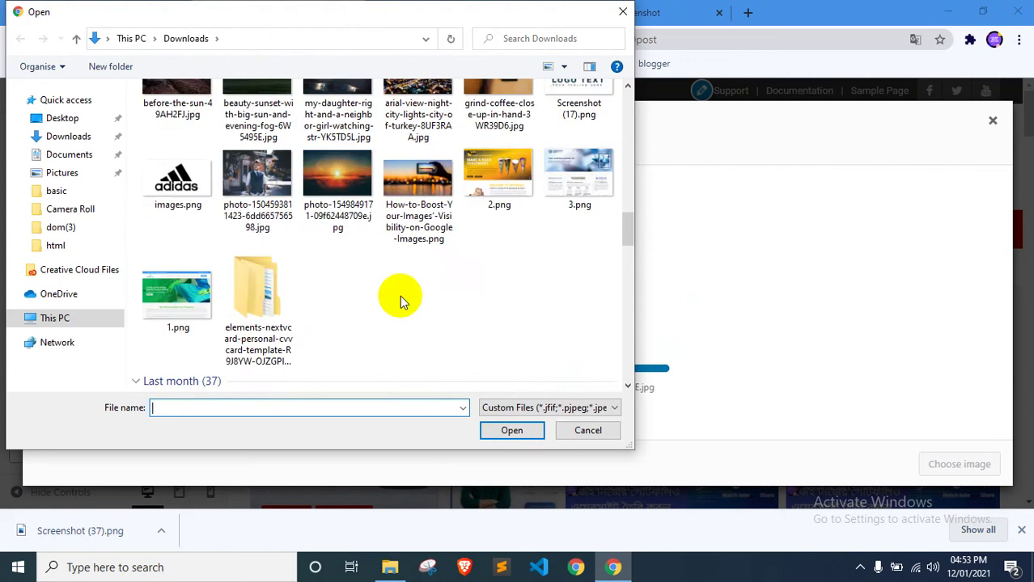
double_click(417, 164)
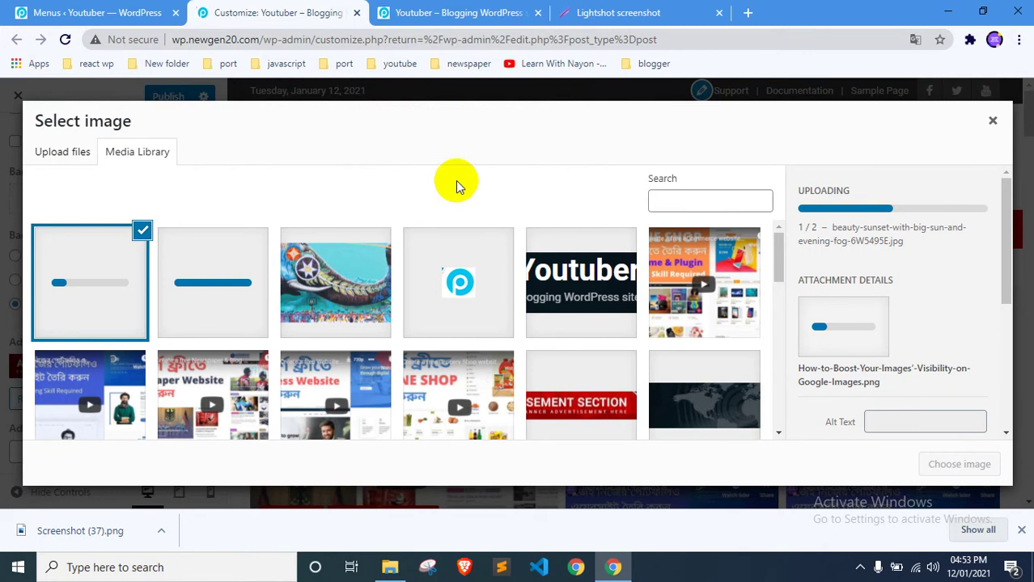
Select the beauty-sunset image in the media library and dismiss the browser's downloads bar
click(214, 257)
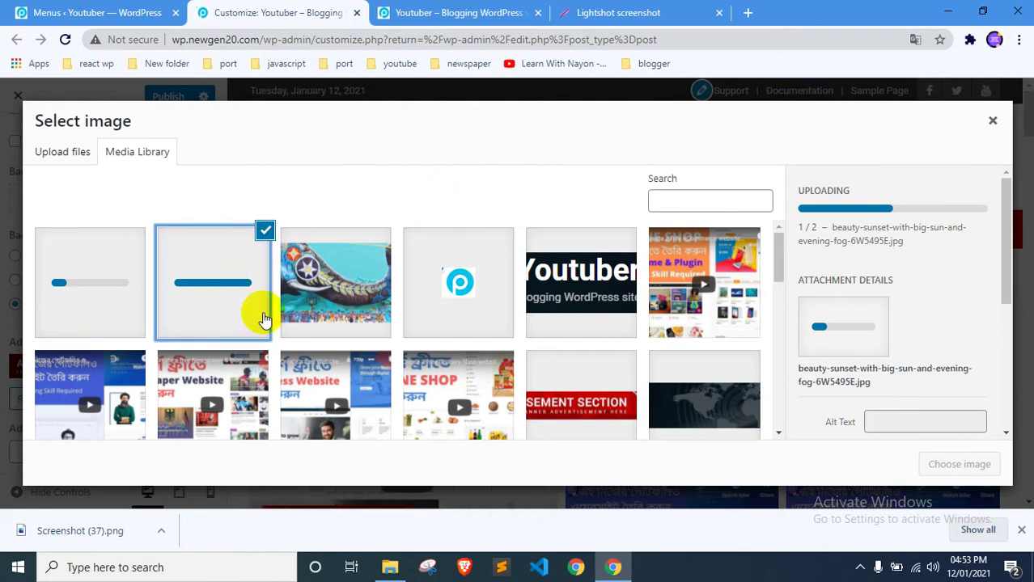
click(1021, 531)
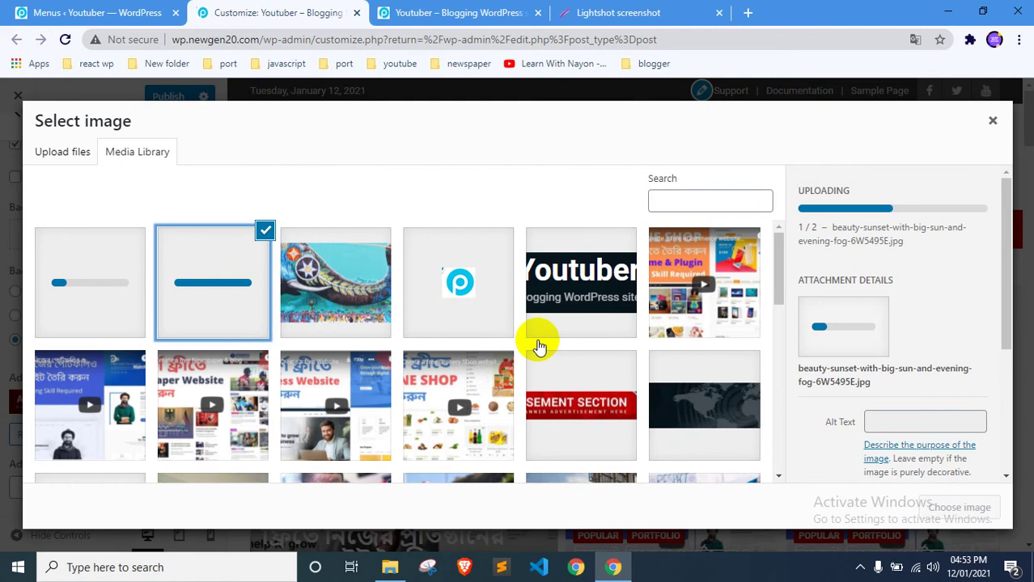
click(75, 301)
click(184, 297)
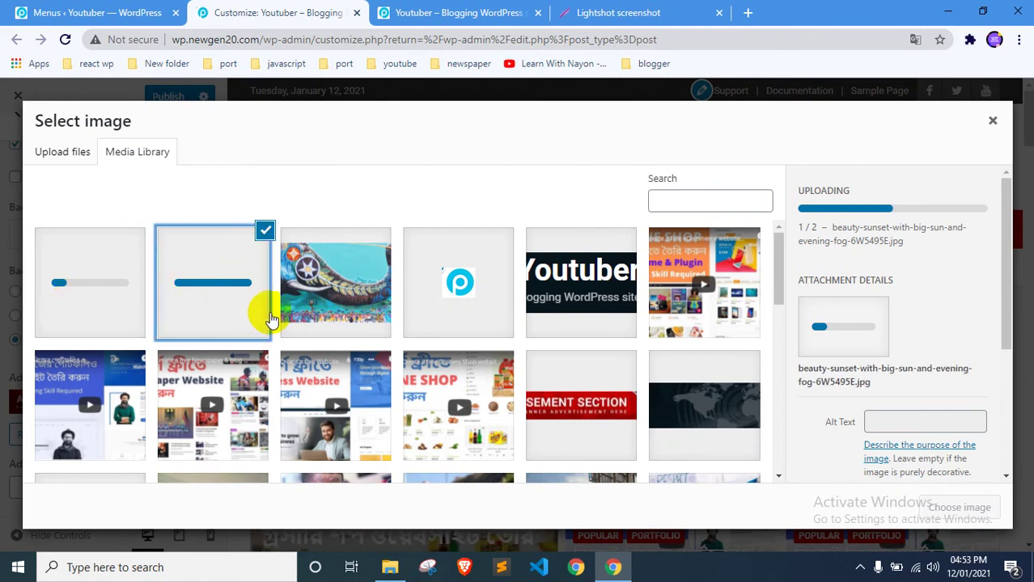
click(118, 300)
click(202, 277)
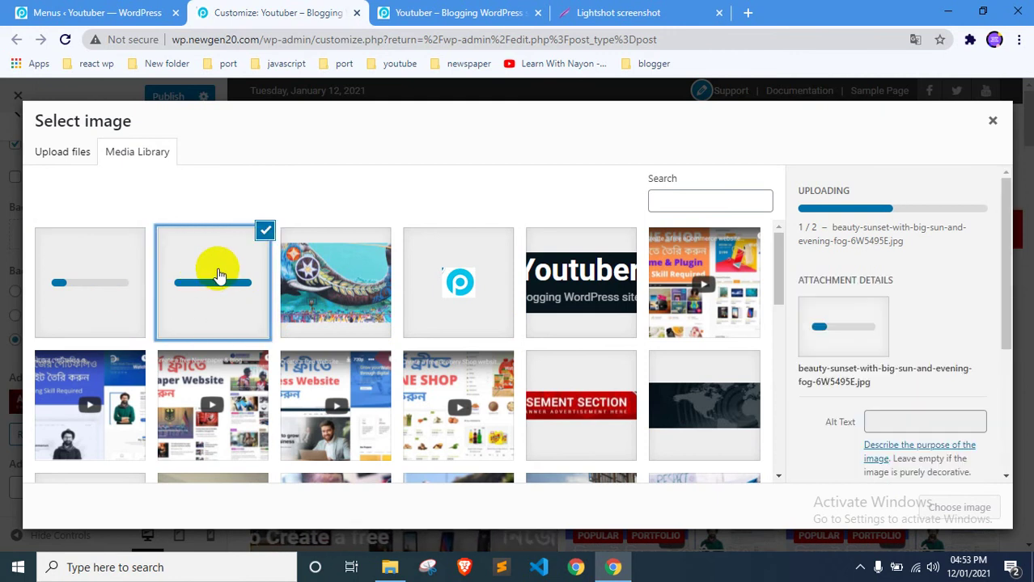
click(862, 565)
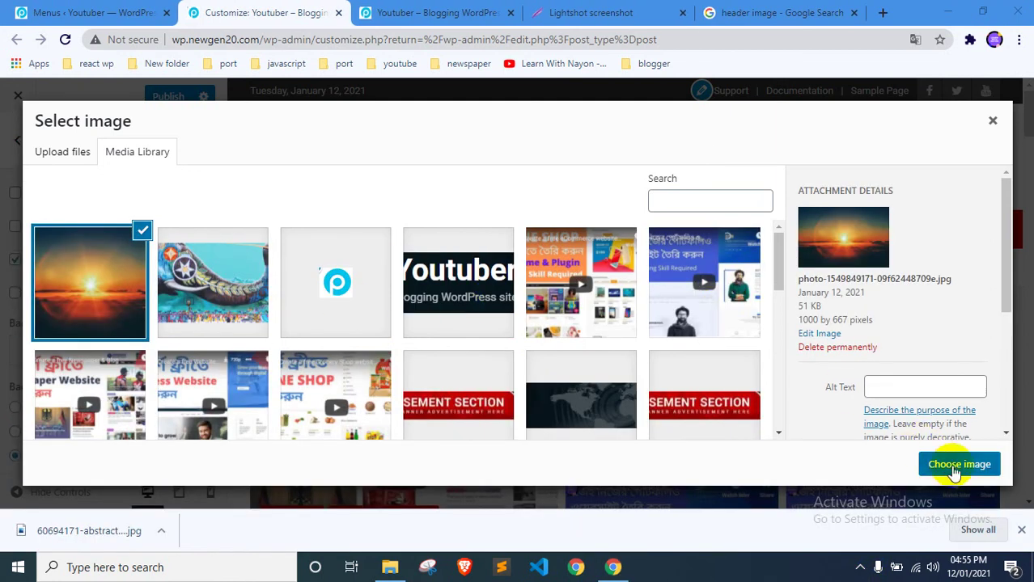
click(958, 465)
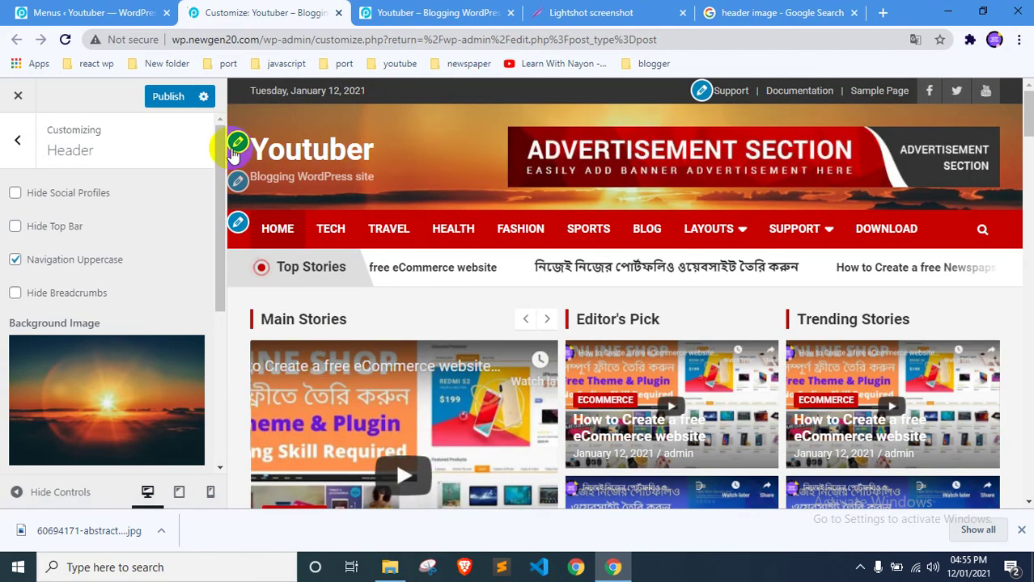
click(164, 97)
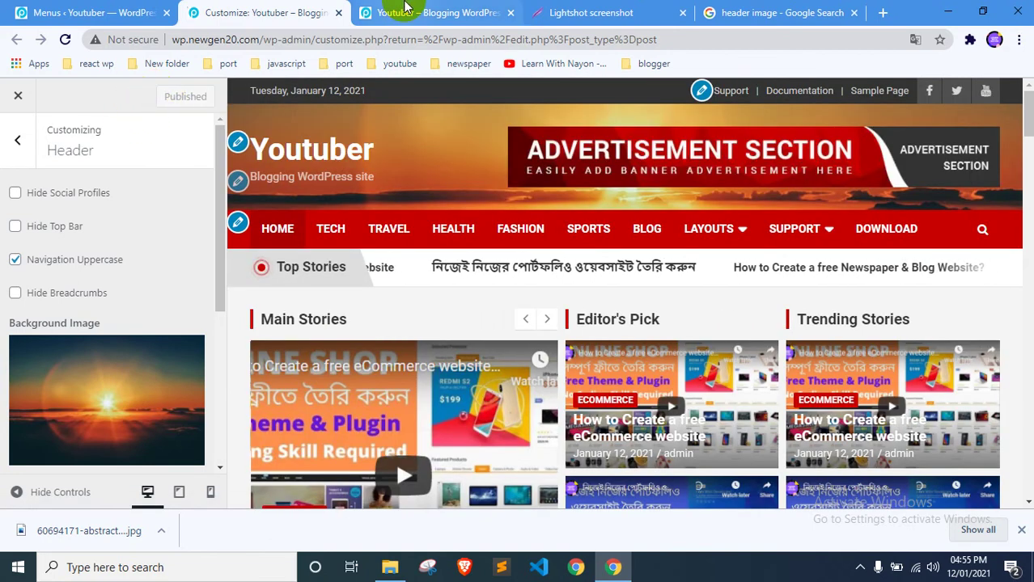
click(395, 12)
right_click(9, 247)
click(28, 285)
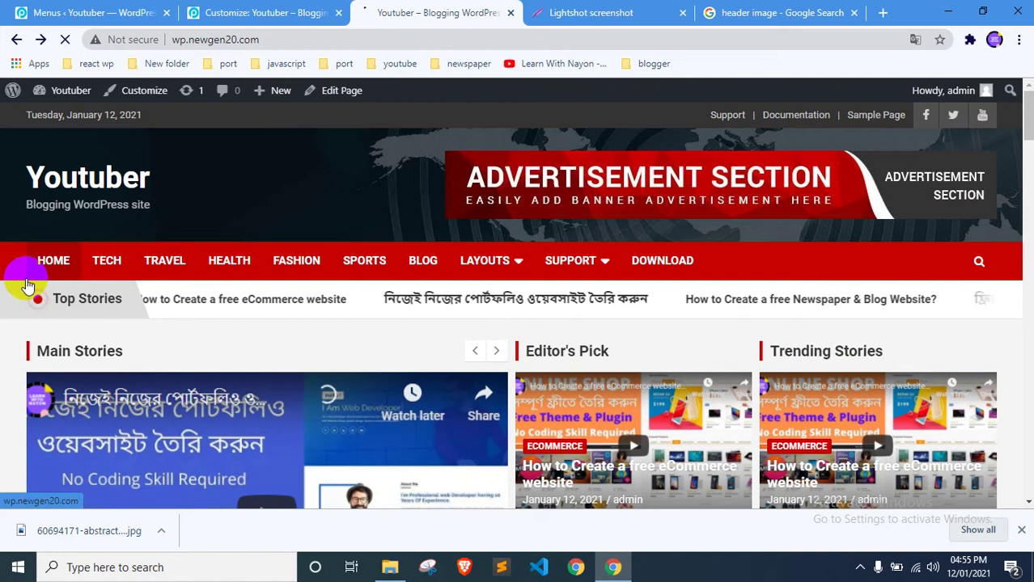
Close the Lightshot screenshot and header image search tabs and dismiss the browser's downloads bar
click(667, 12)
click(681, 12)
click(684, 12)
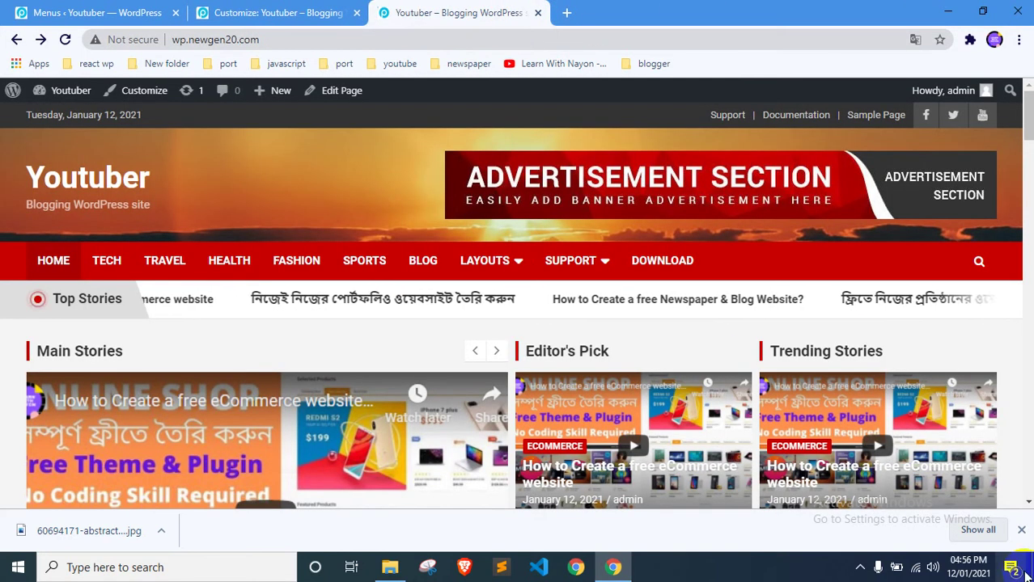
click(1021, 530)
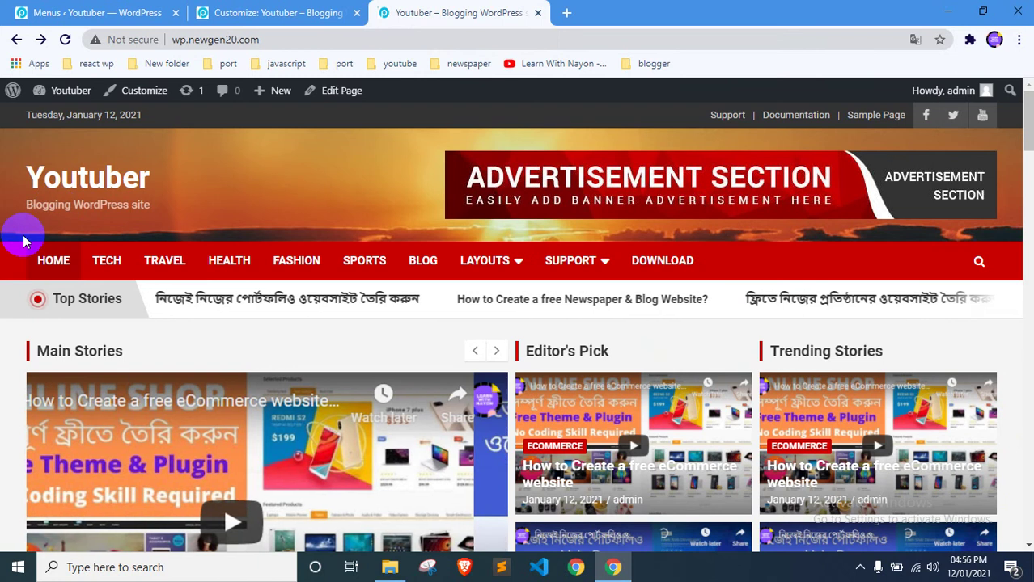
Return to the customizer's Header settings and remove the advertisement image
click(233, 10)
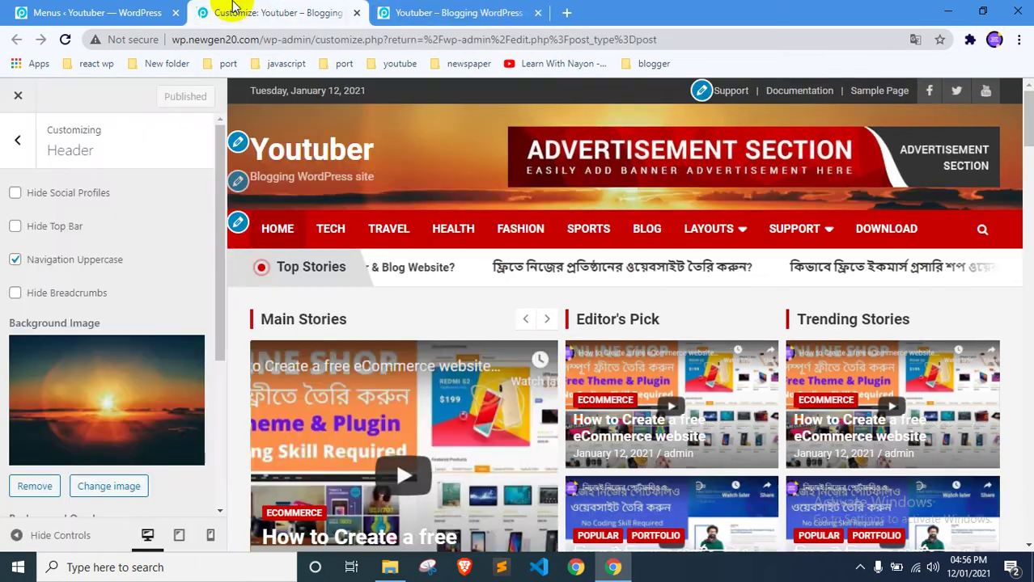
click(18, 140)
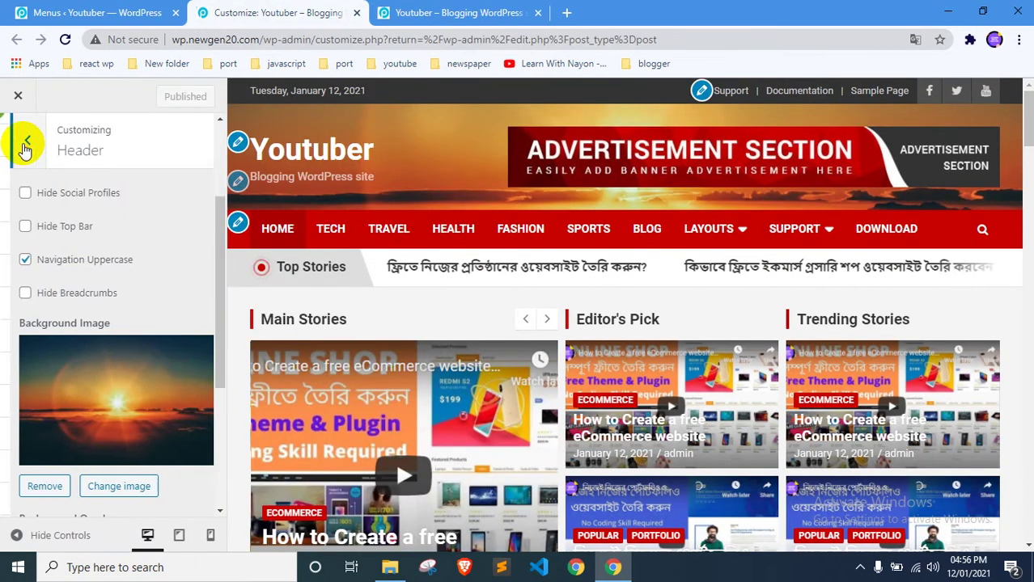
click(92, 434)
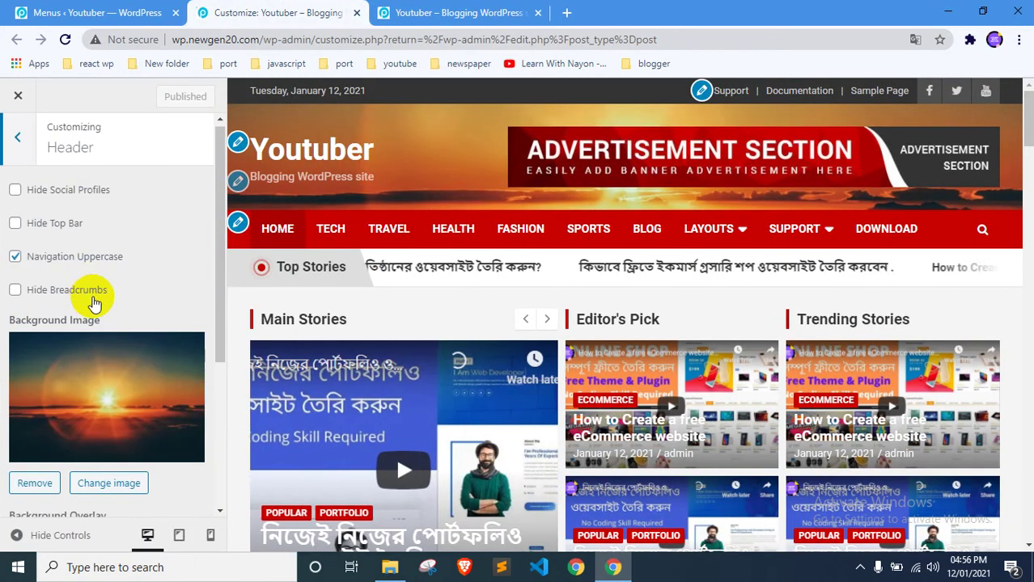
scroll(105, 348, down, 3)
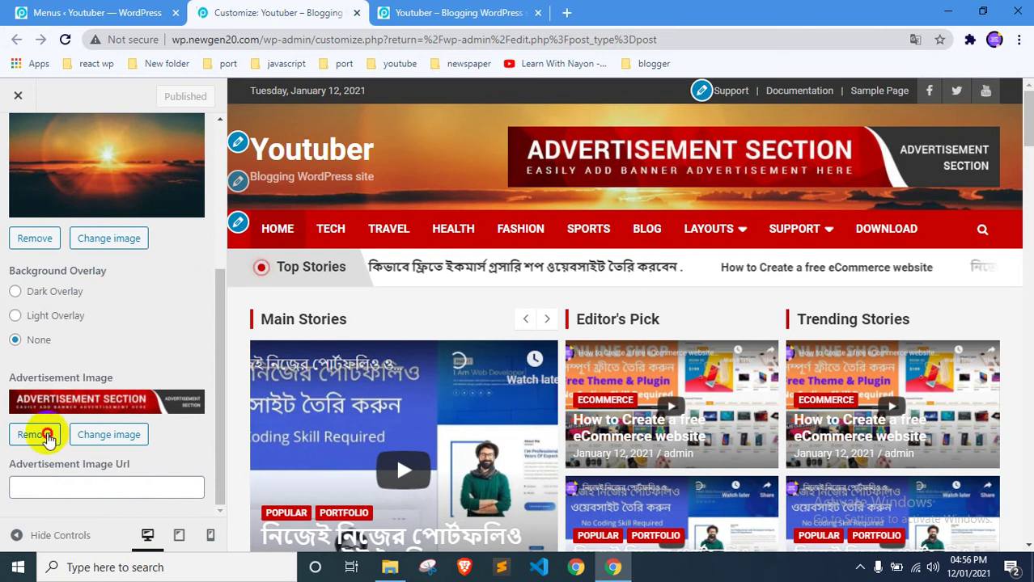
click(41, 433)
Choose sample-add.jpg from the media library as the header's advertisement image and publish the change
click(87, 430)
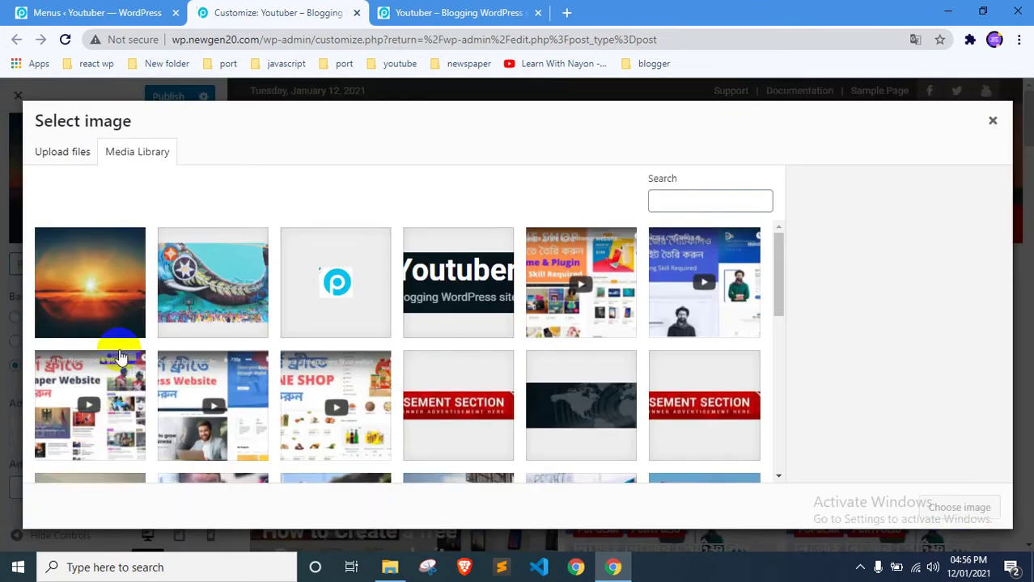
scroll(485, 308, down, 1)
click(676, 338)
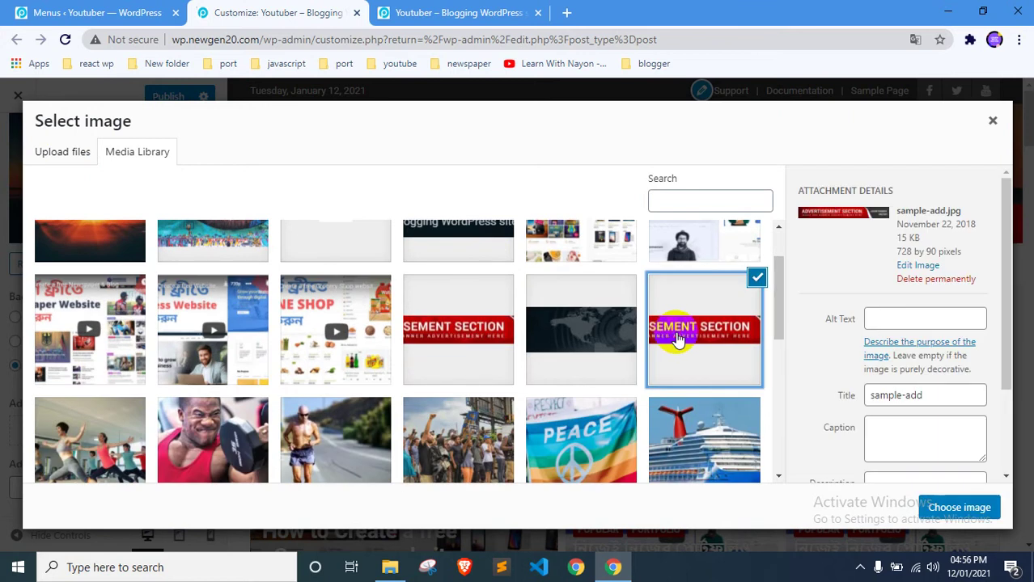
click(959, 508)
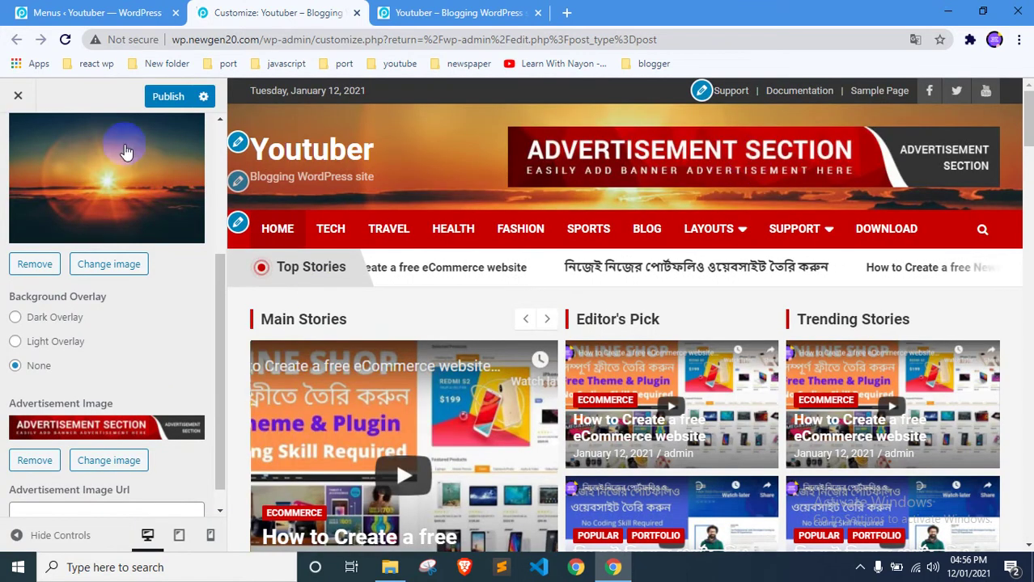
click(154, 105)
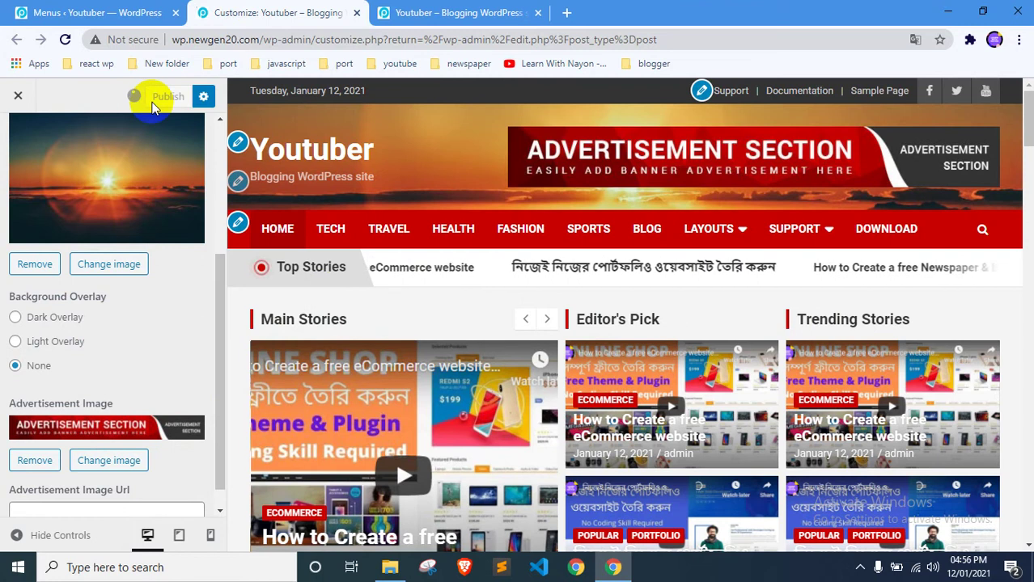
Reload the live site to check its header and advertisement banner
key(ctrl+Tab)
right_click(7, 288)
click(24, 333)
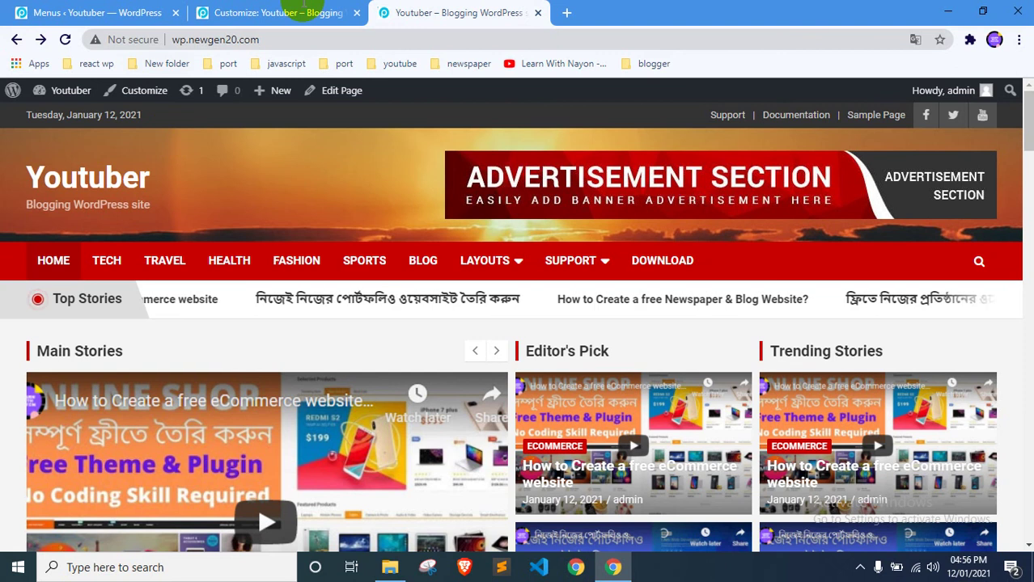
Try hiding the social profiles in the customizer's Header settings and restore them
click(304, 6)
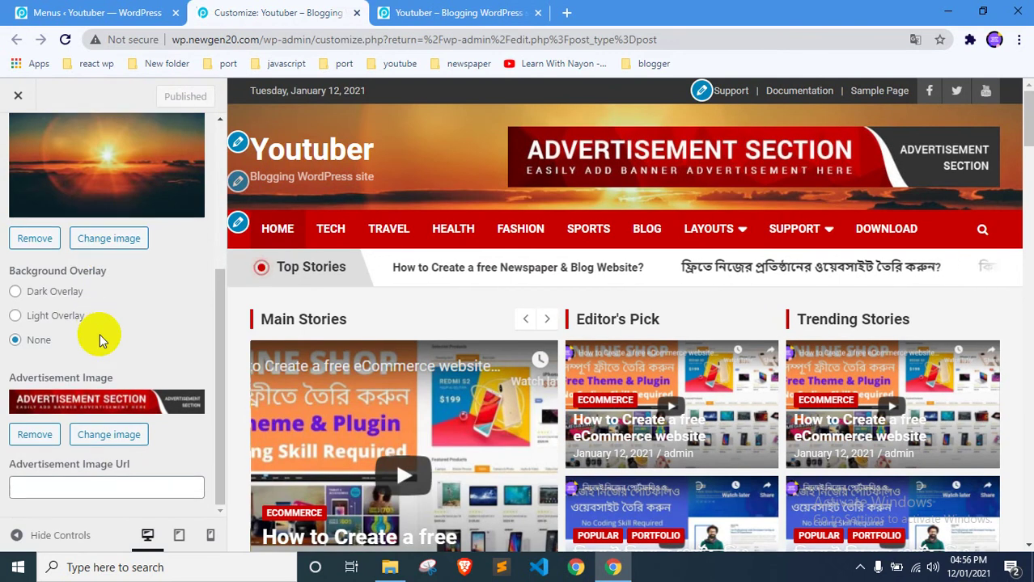
scroll(100, 334, up, 3)
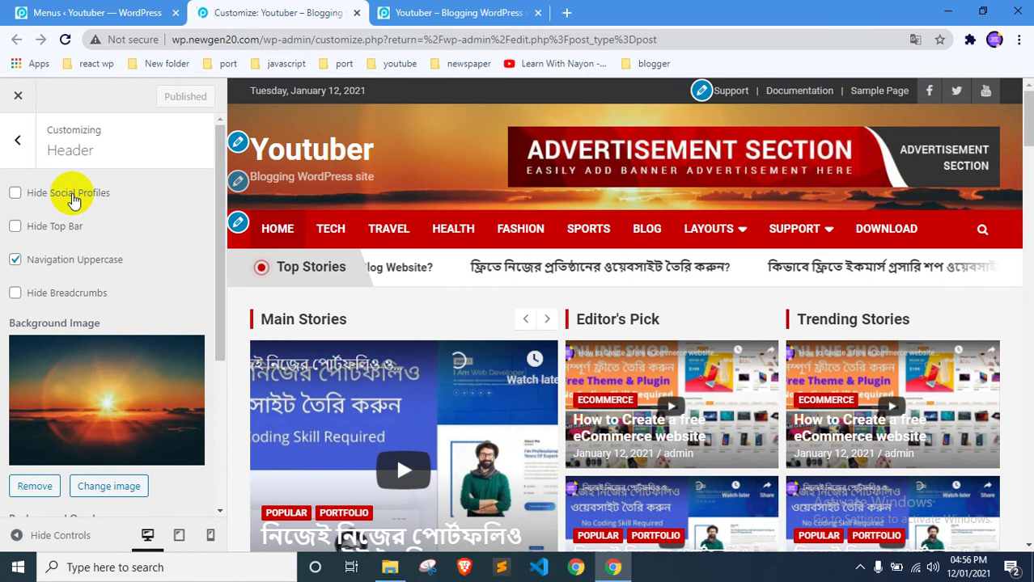
click(72, 196)
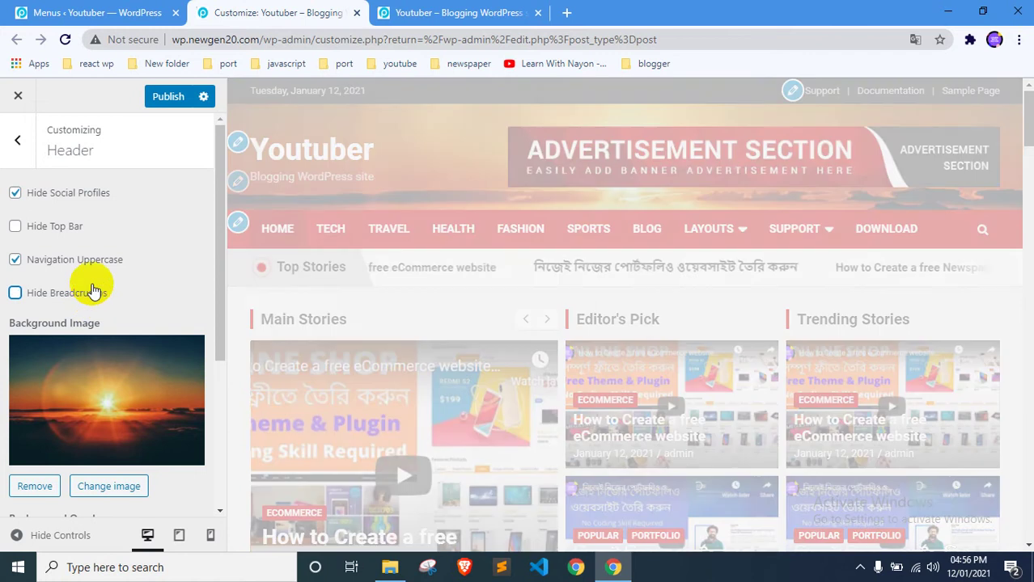
scroll(131, 265, down, 3)
scroll(131, 263, up, 3)
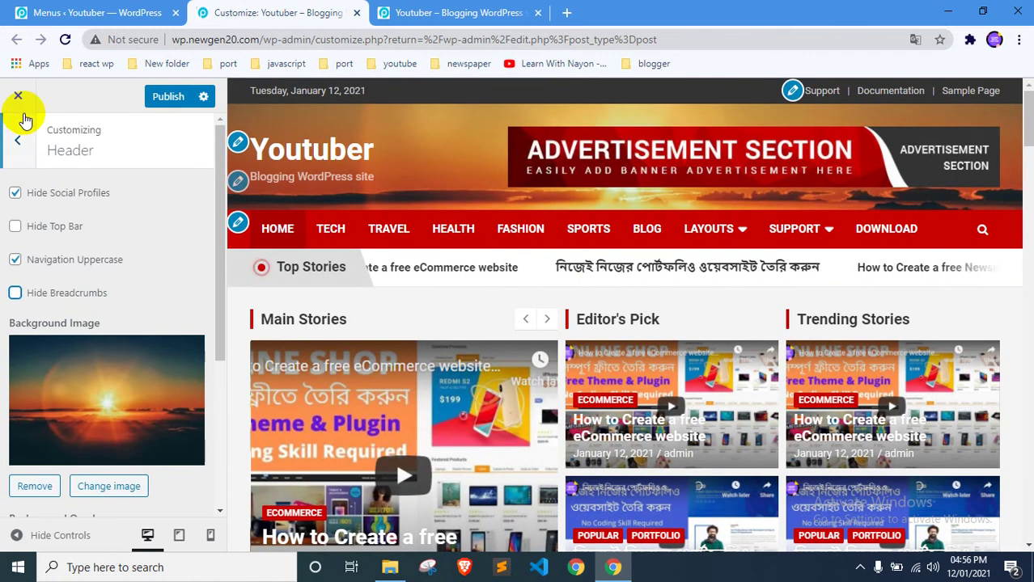
click(41, 187)
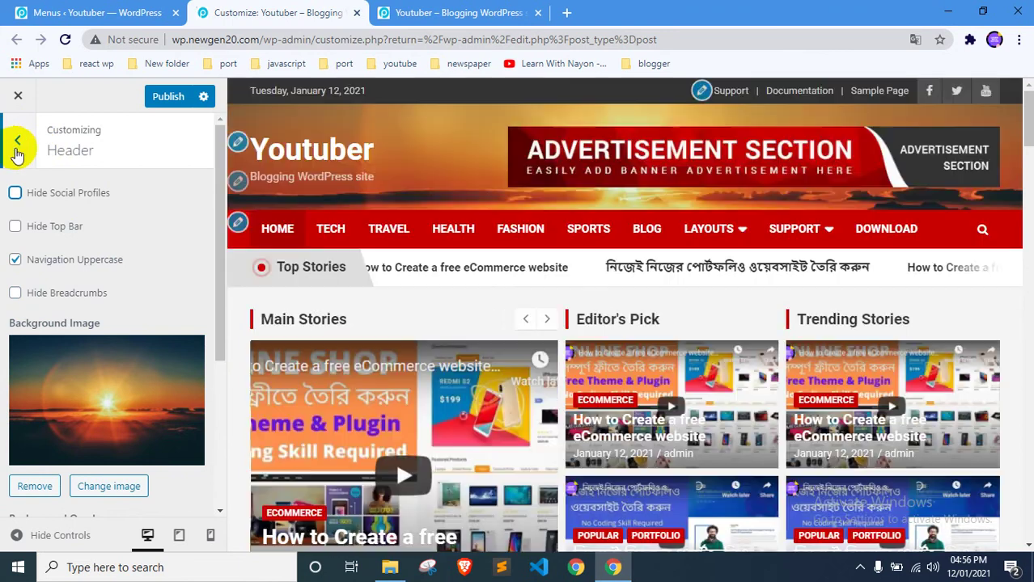
Leave the customizer's Header settings and open the main menu (Primary) for editing on the admin Menus page
click(17, 145)
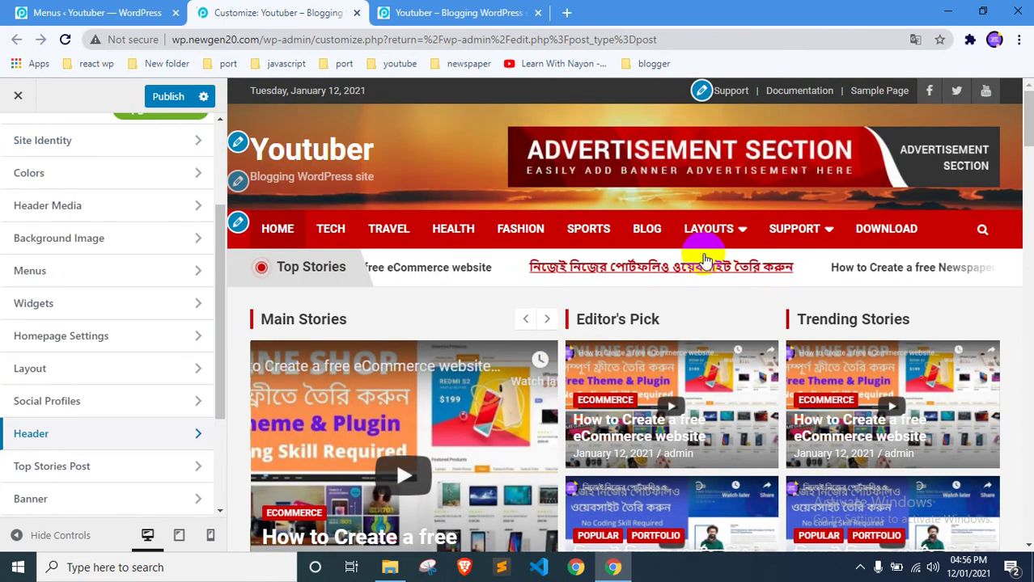
click(237, 222)
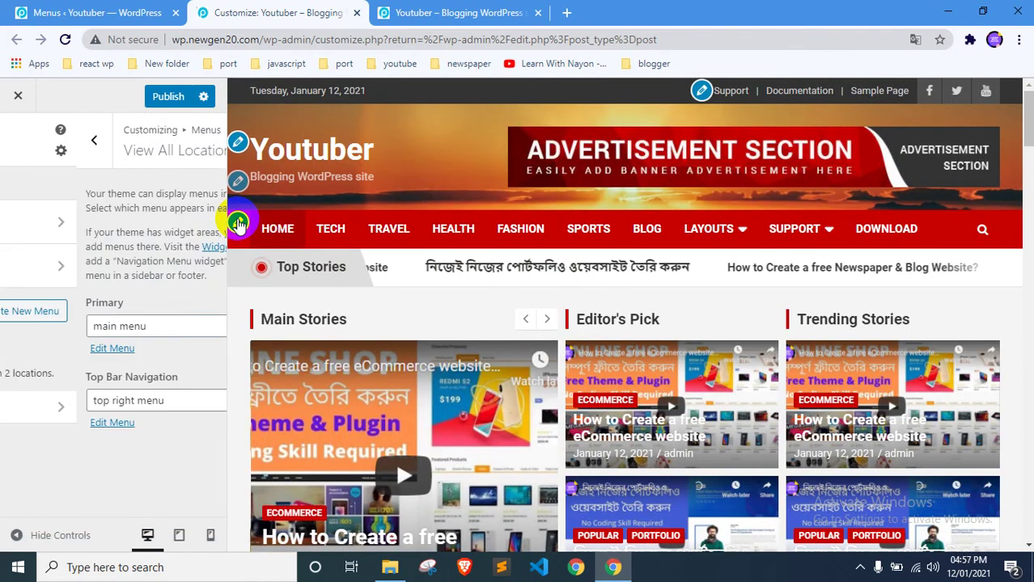
click(48, 10)
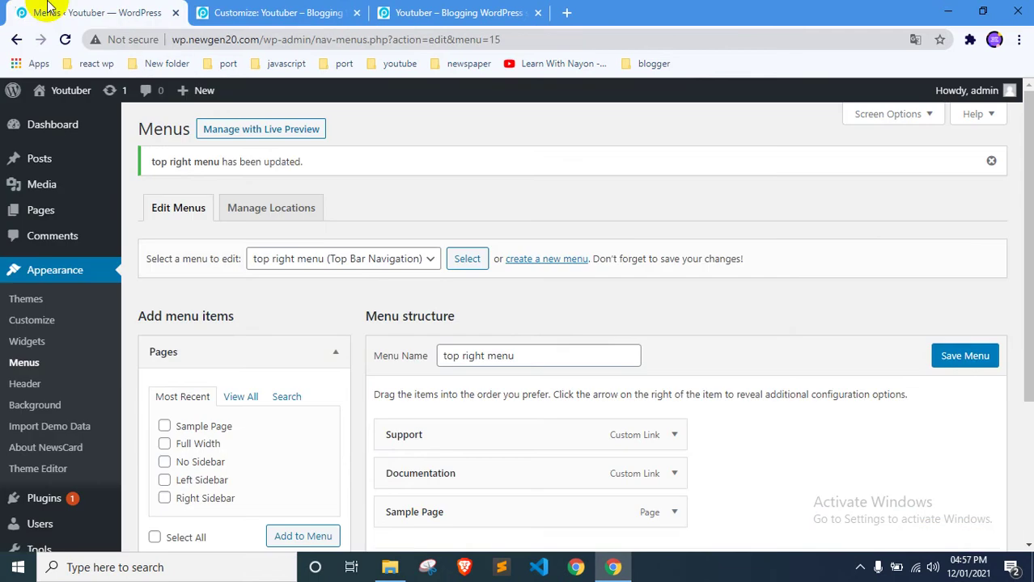
click(25, 270)
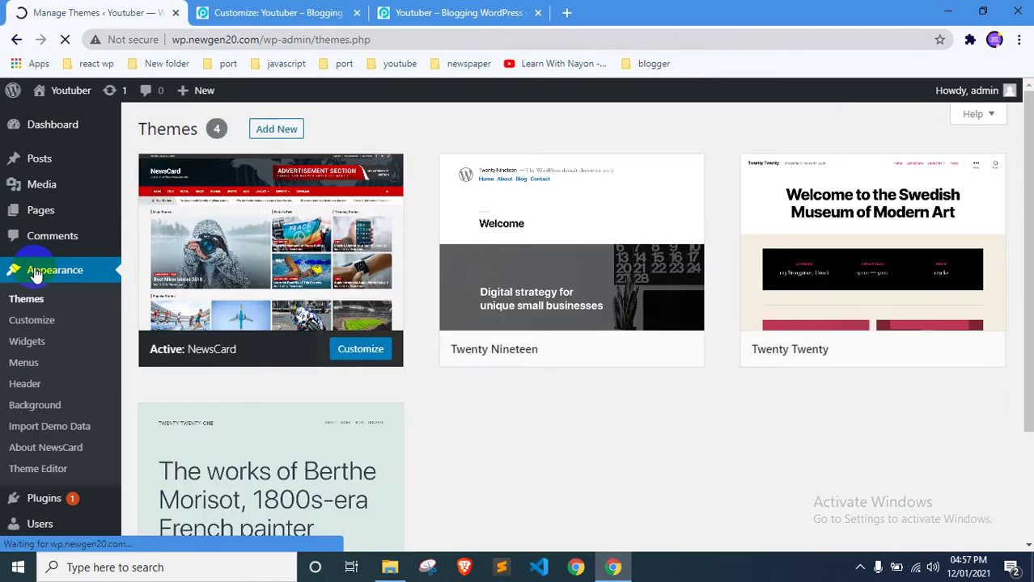
click(26, 368)
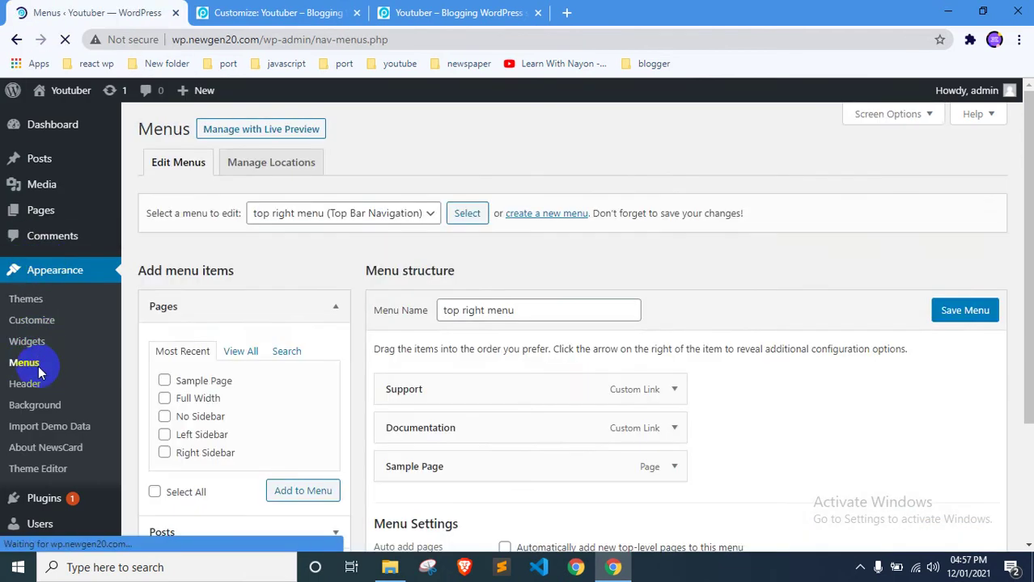
scroll(503, 299, down, 2)
scroll(356, 226, up, 2)
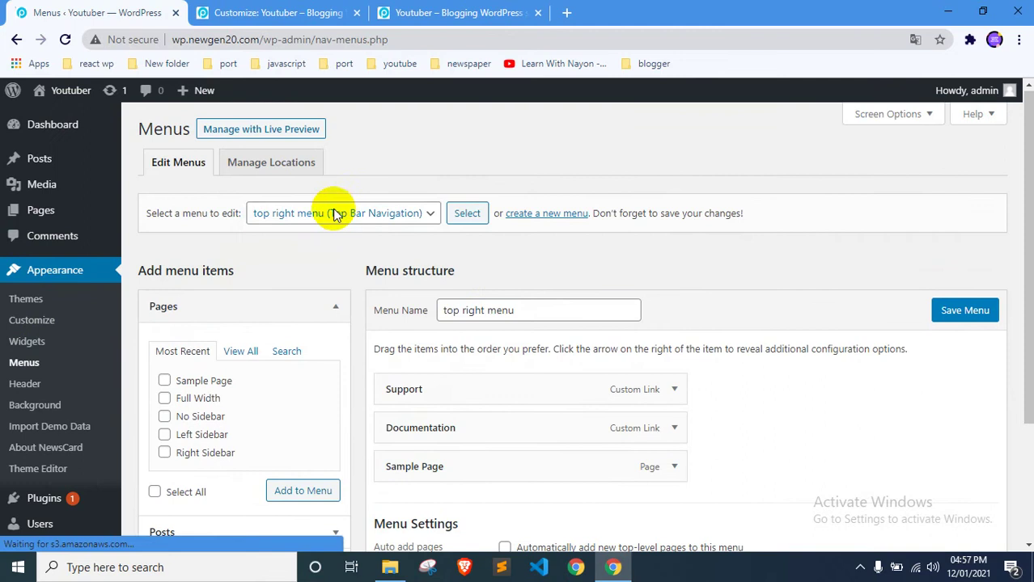
click(335, 213)
click(313, 235)
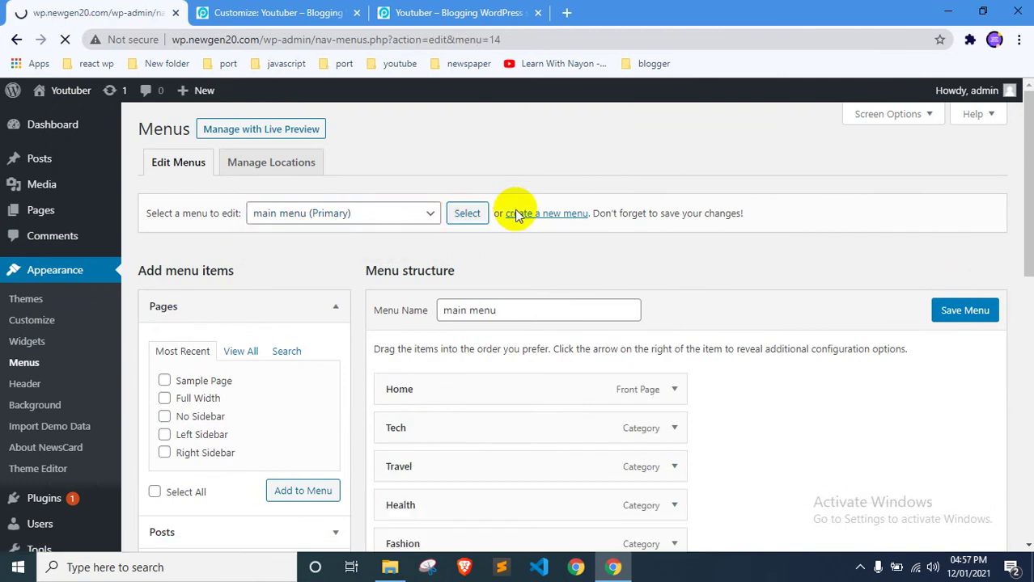
Remove the Layouts custom link from the main menu's structure
scroll(522, 254, down, 4)
scroll(477, 275, up, 1)
scroll(468, 234, down, 3)
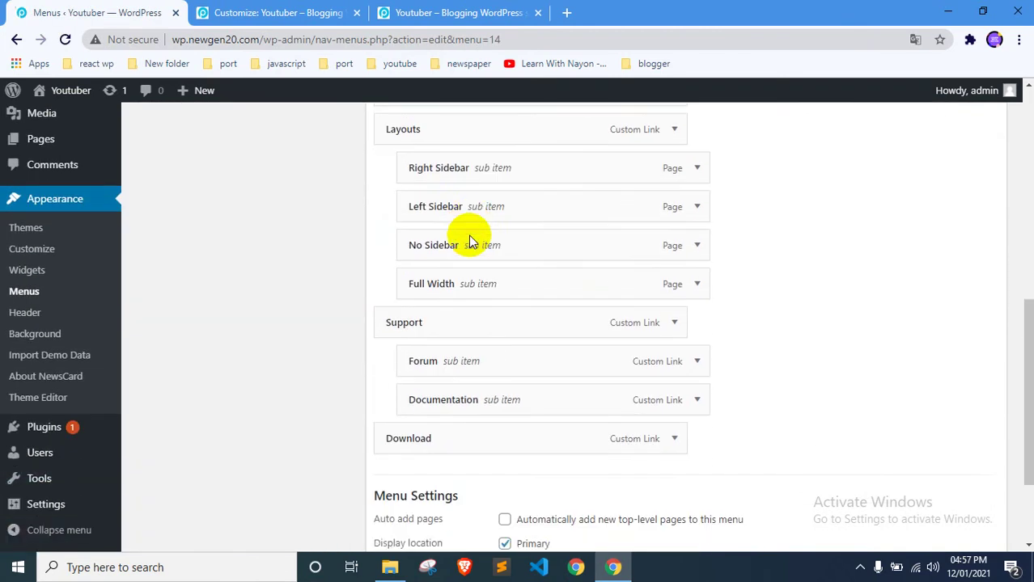
scroll(444, 283, up, 1)
click(675, 205)
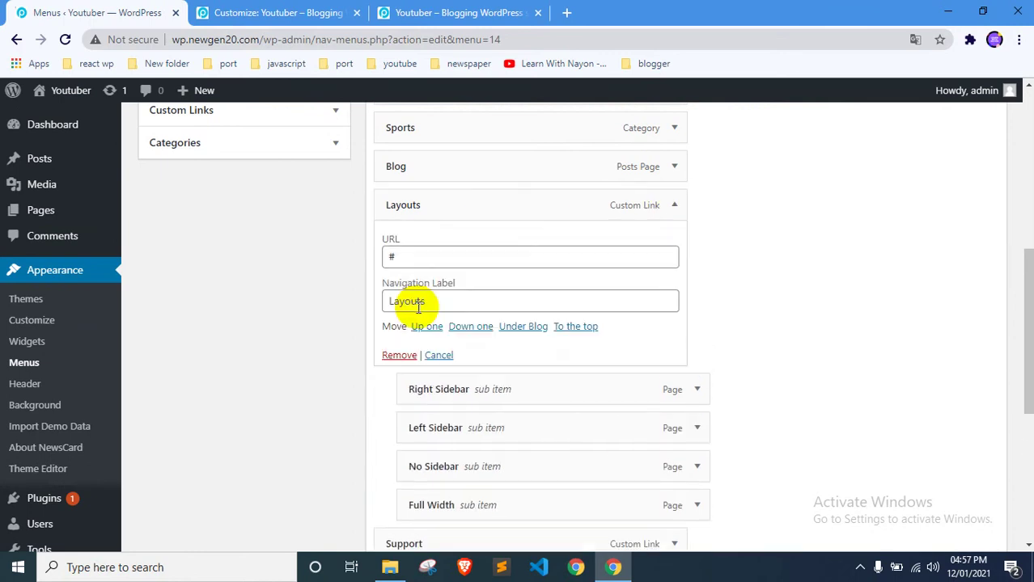
click(390, 361)
Remove the Right Sidebar, Left Sidebar, No Sidebar and Full Width pages from the main menu
click(676, 205)
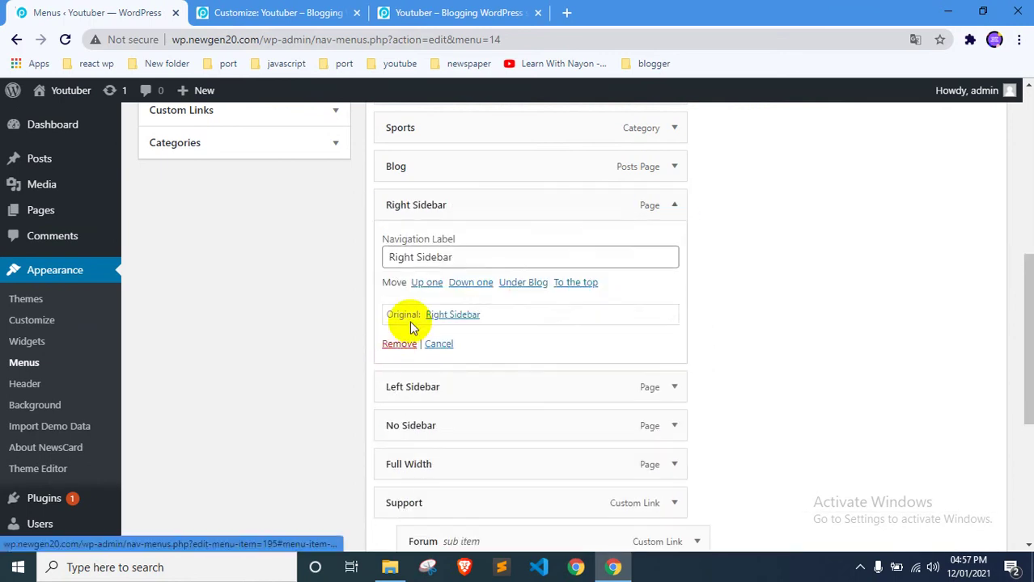
click(397, 342)
click(660, 206)
click(393, 341)
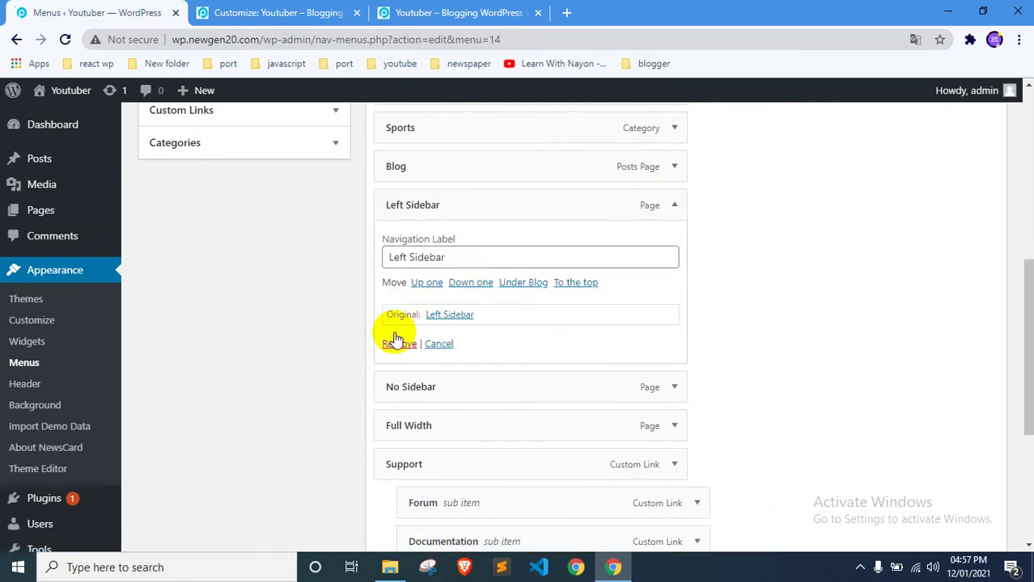
click(677, 205)
click(394, 342)
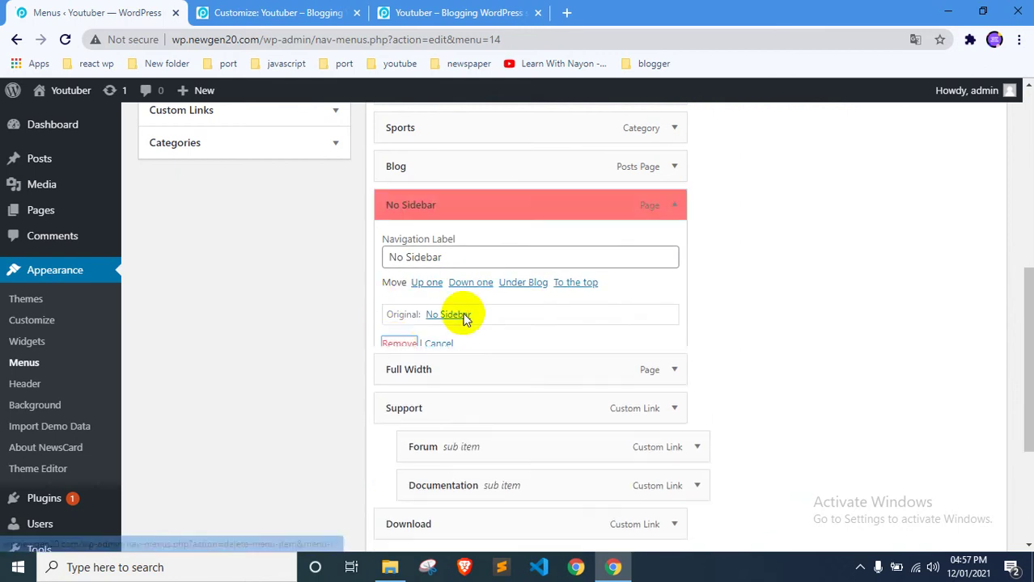
click(675, 206)
click(397, 343)
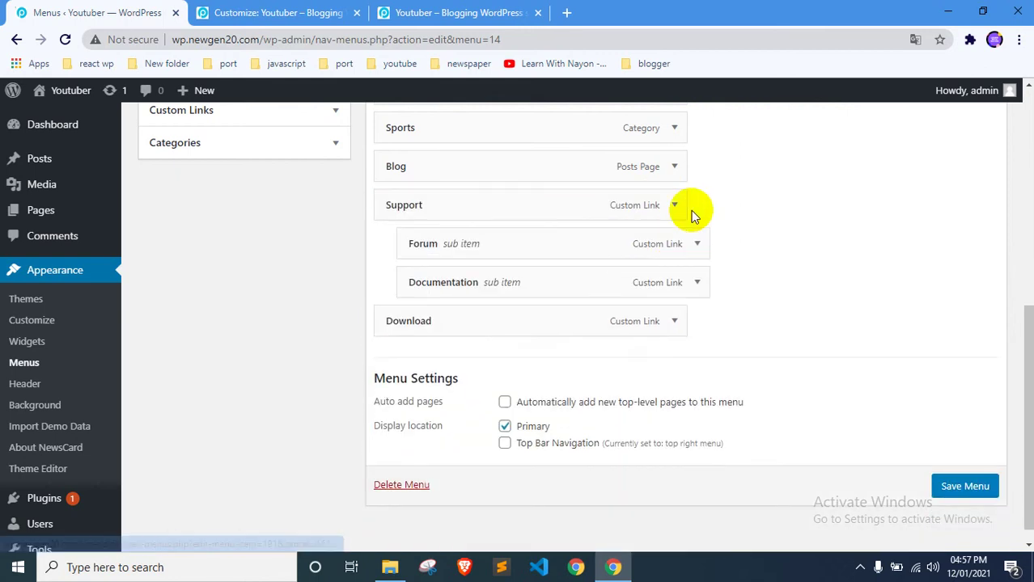
Remove the Support, Forum, Documentation and Download custom links from the main menu
click(675, 206)
click(390, 356)
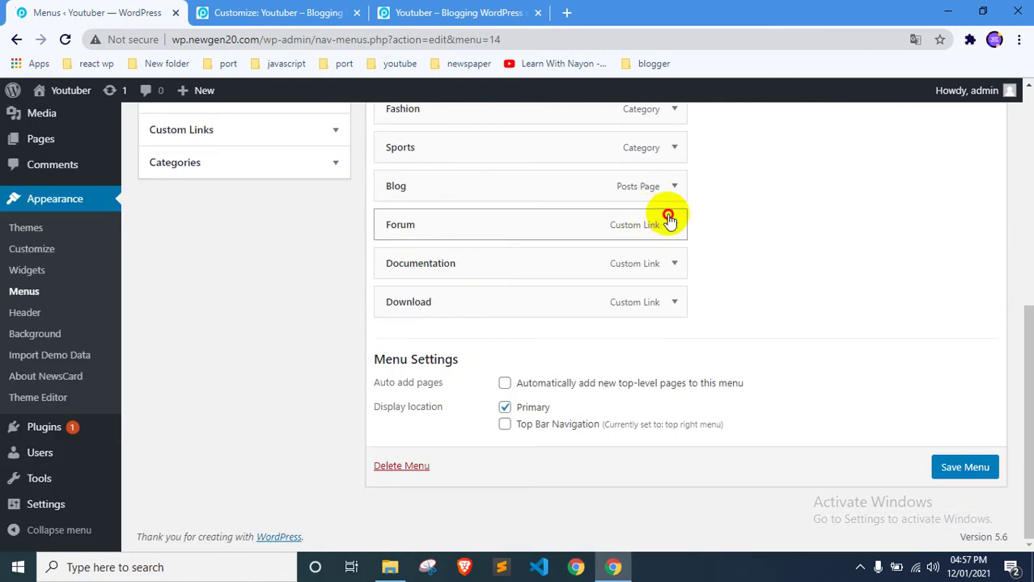
scroll(403, 277, up, 1)
click(674, 263)
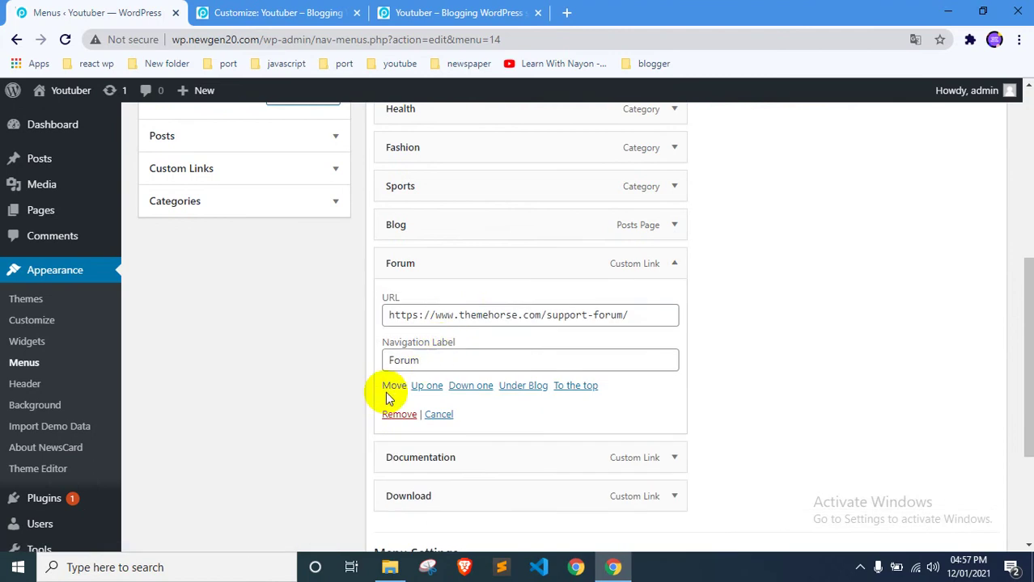
click(393, 416)
click(675, 263)
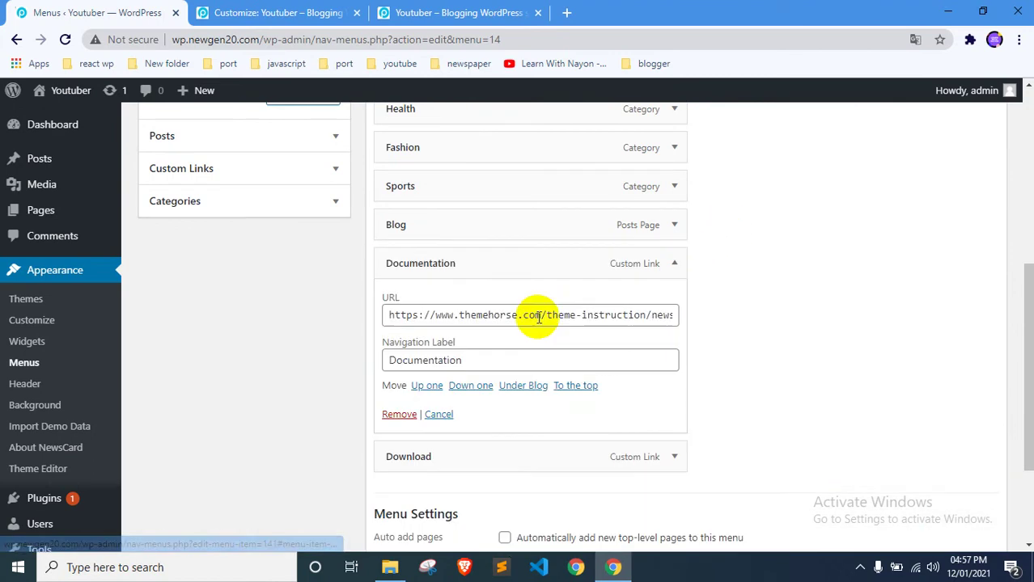
click(395, 417)
click(673, 263)
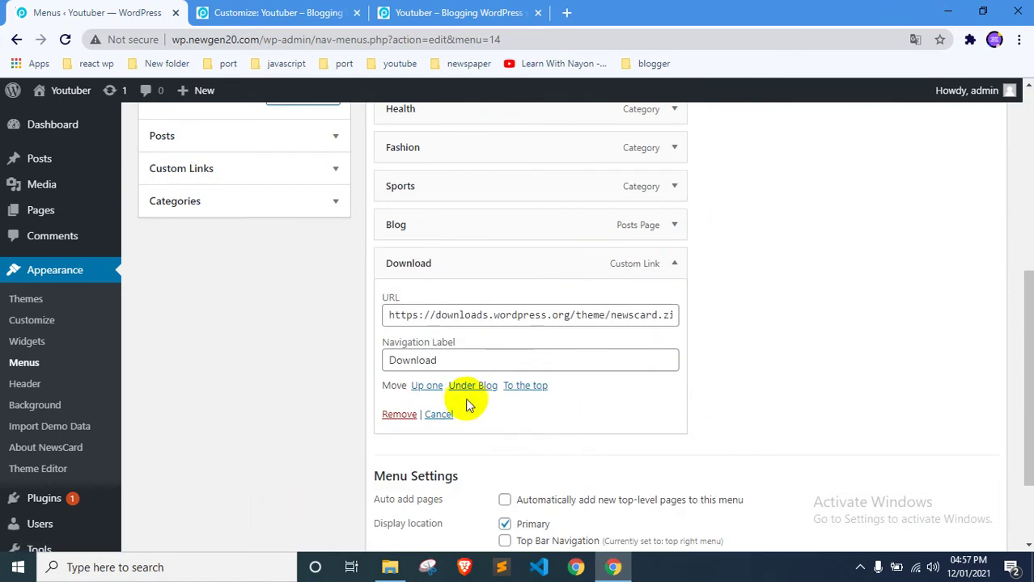
click(395, 418)
Remove the Home front page item and the Tech category from the main menu
scroll(566, 271, up, 4)
scroll(631, 235, down, 3)
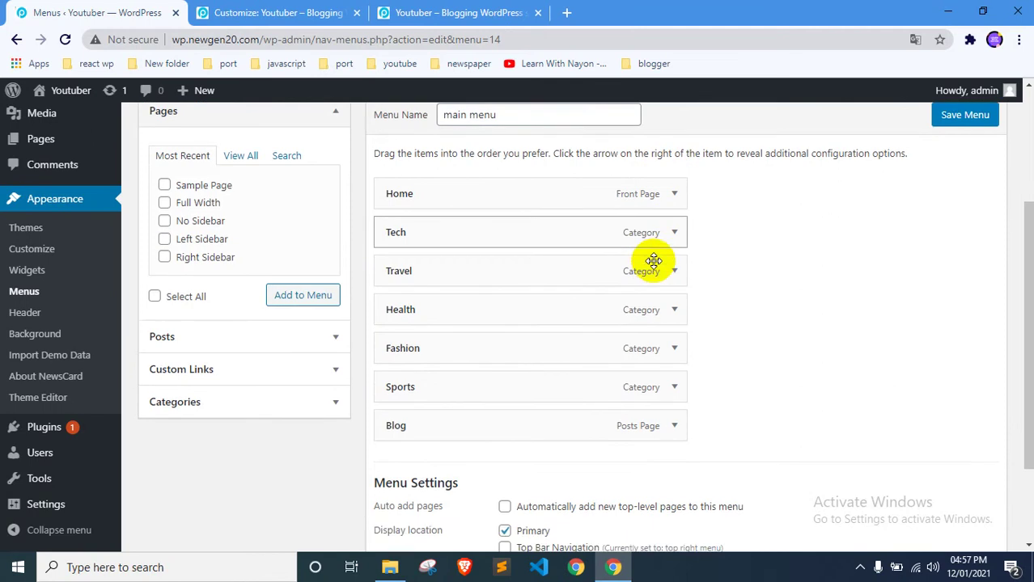
click(674, 145)
click(390, 279)
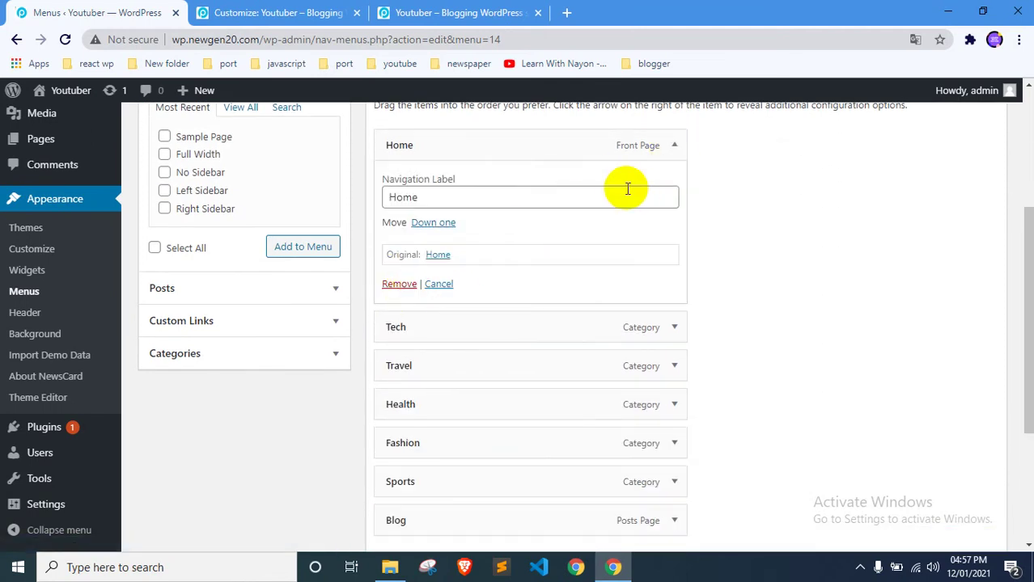
click(674, 146)
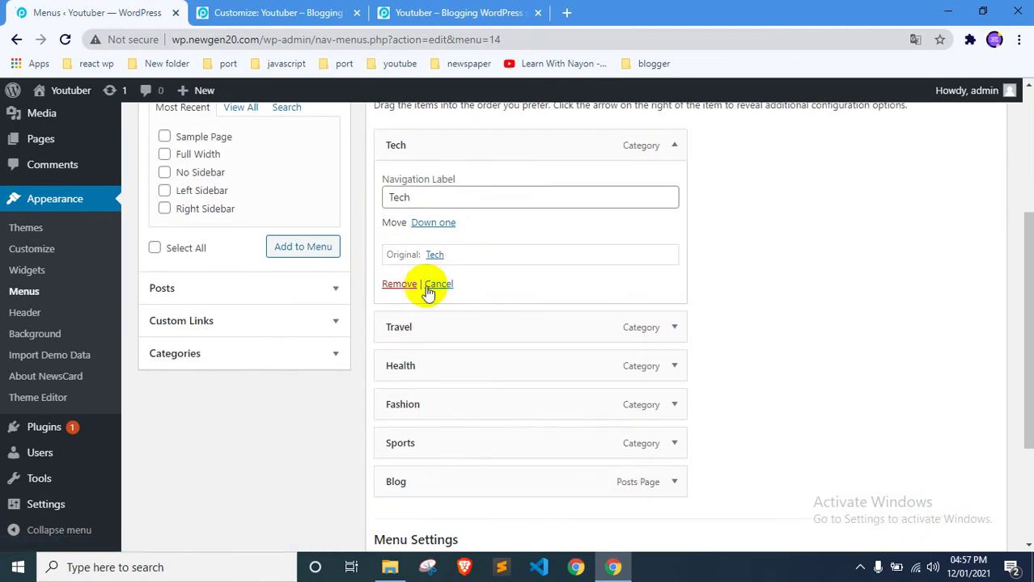
click(400, 283)
Check the available category items and the main menu in the customizer's live preview, ending back on the Menus page
scroll(485, 257, up, 3)
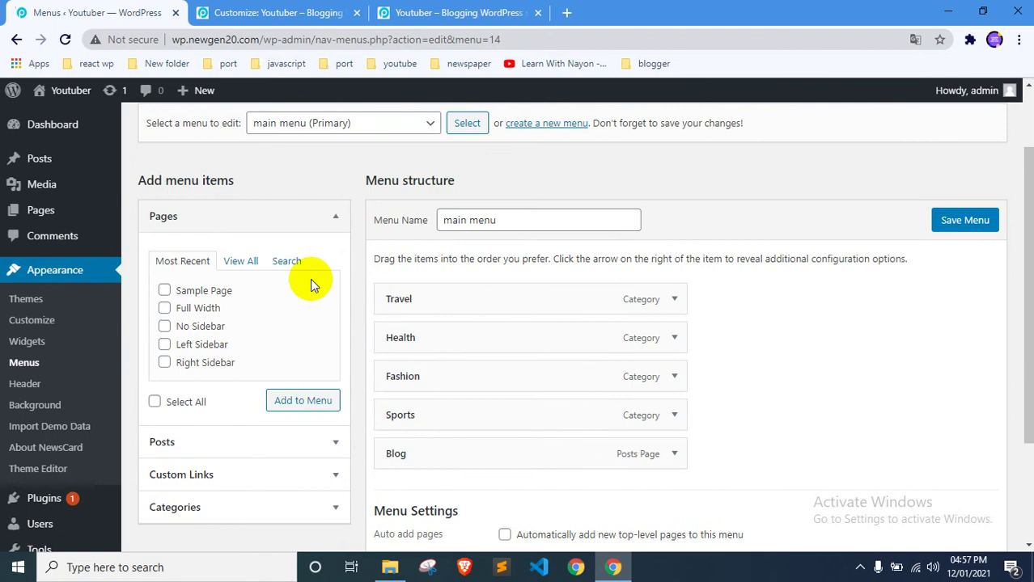
scroll(300, 287, down, 3)
click(327, 353)
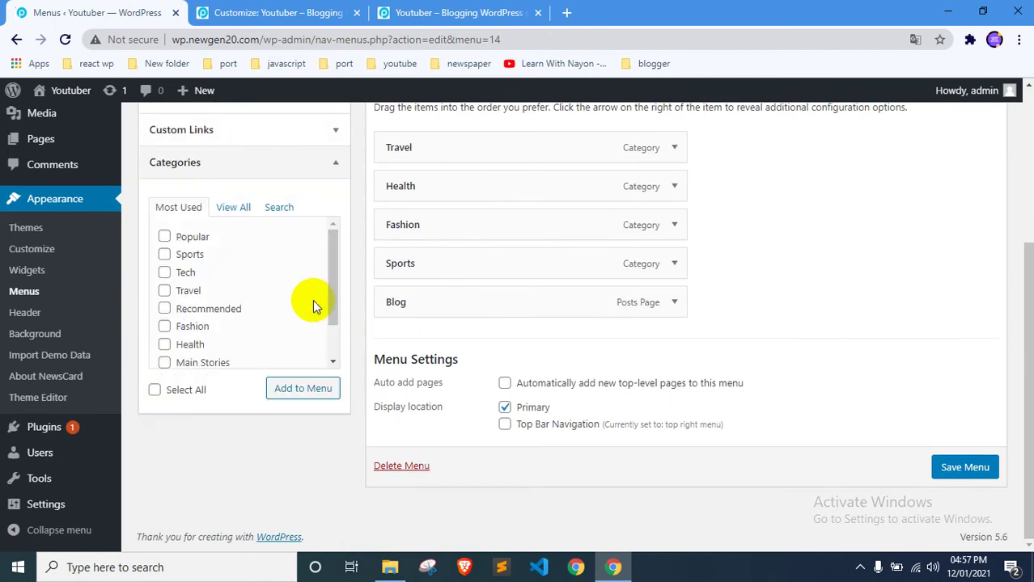
click(335, 163)
click(273, 12)
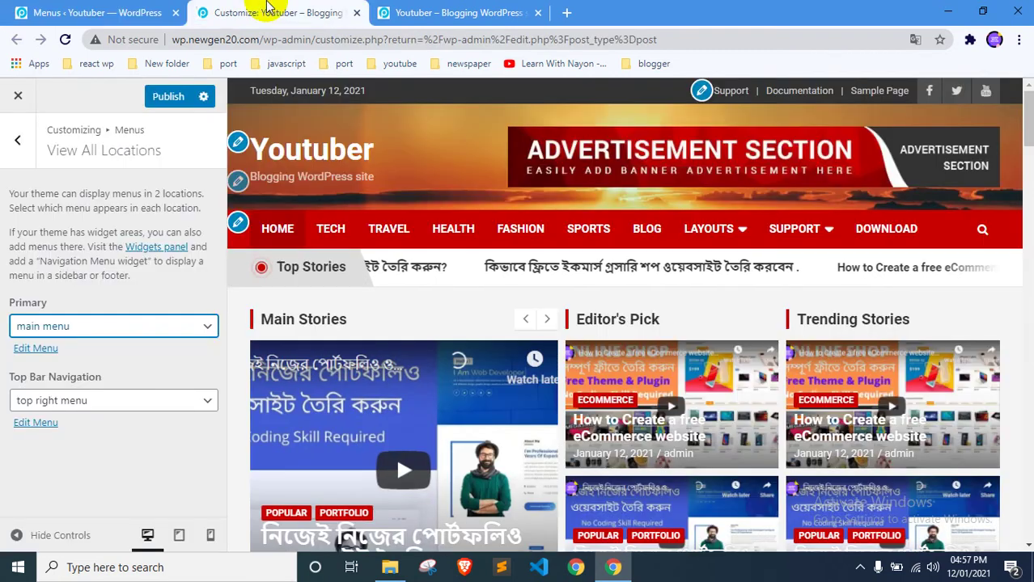
click(81, 11)
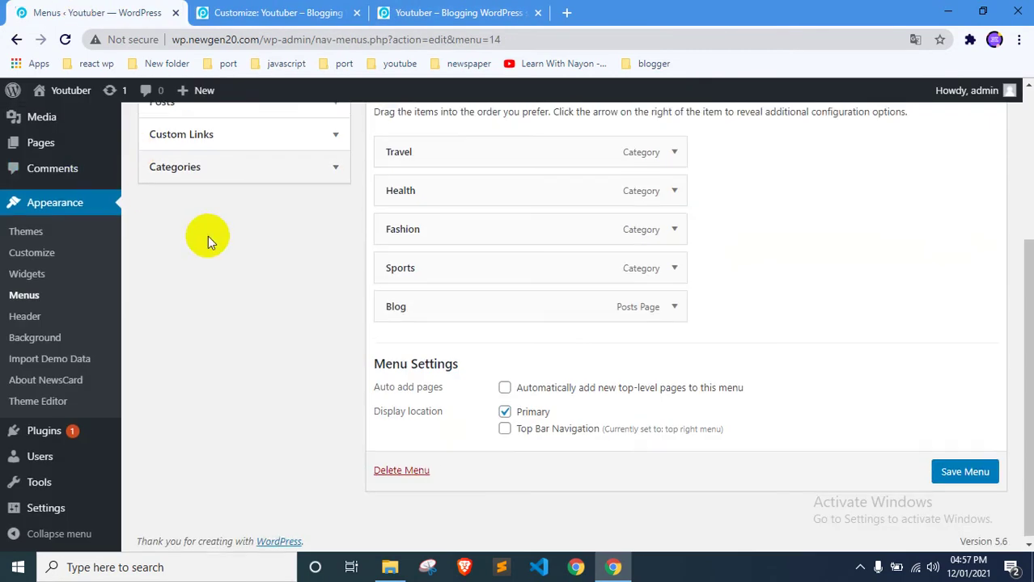
scroll(208, 236, up, 1)
scroll(211, 255, up, 2)
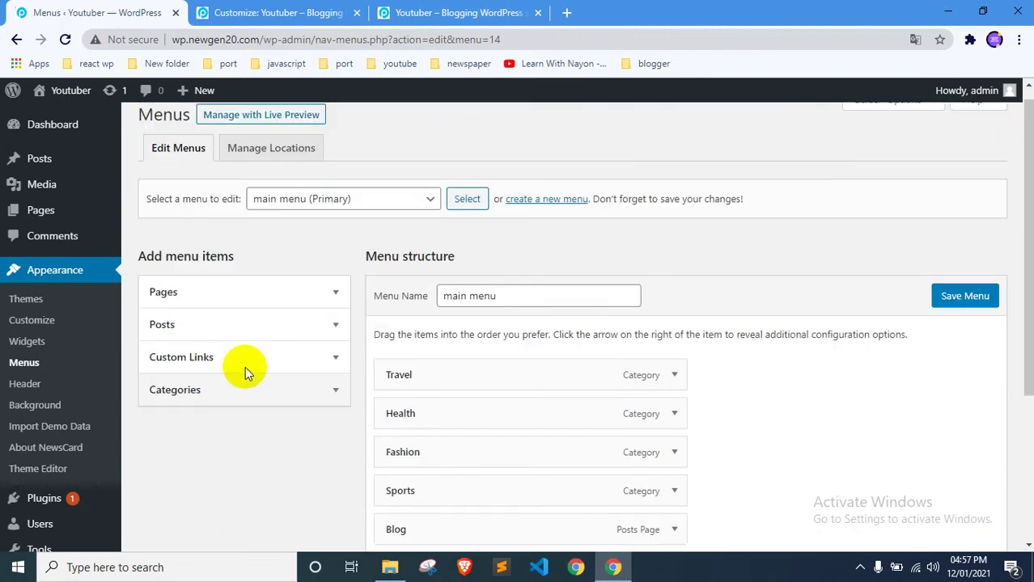
scroll(348, 226, down, 1)
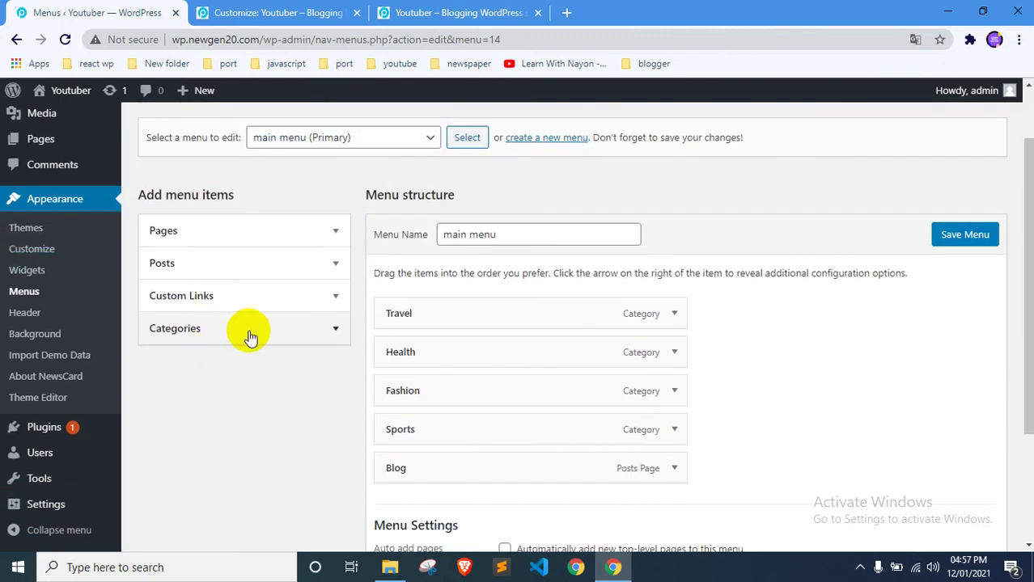
Add the Business webiste, ecommerce, newspaper, Popular and portfolio categories to the main menu from the full category list
click(341, 327)
scroll(226, 292, down, 2)
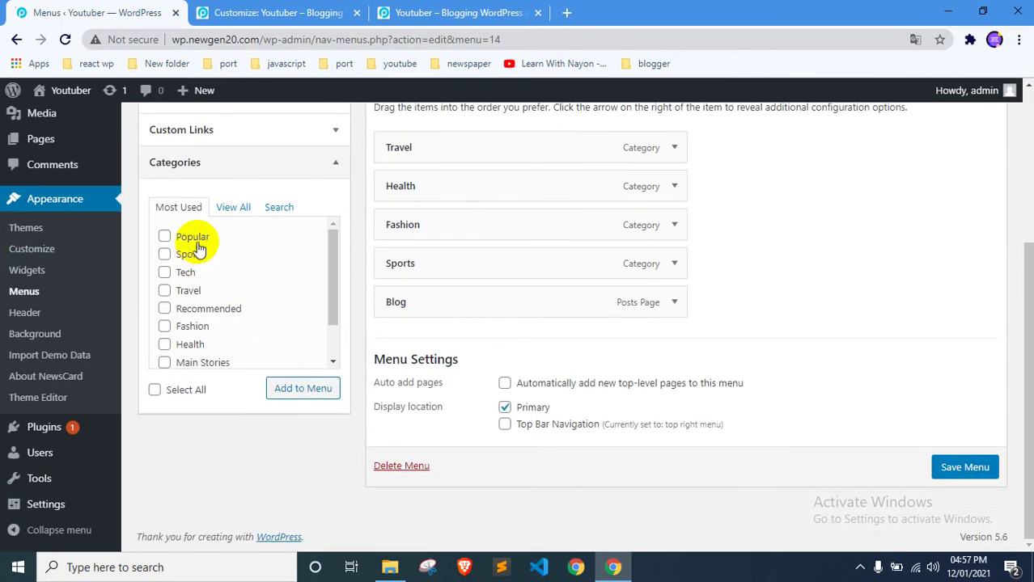
click(232, 208)
click(217, 236)
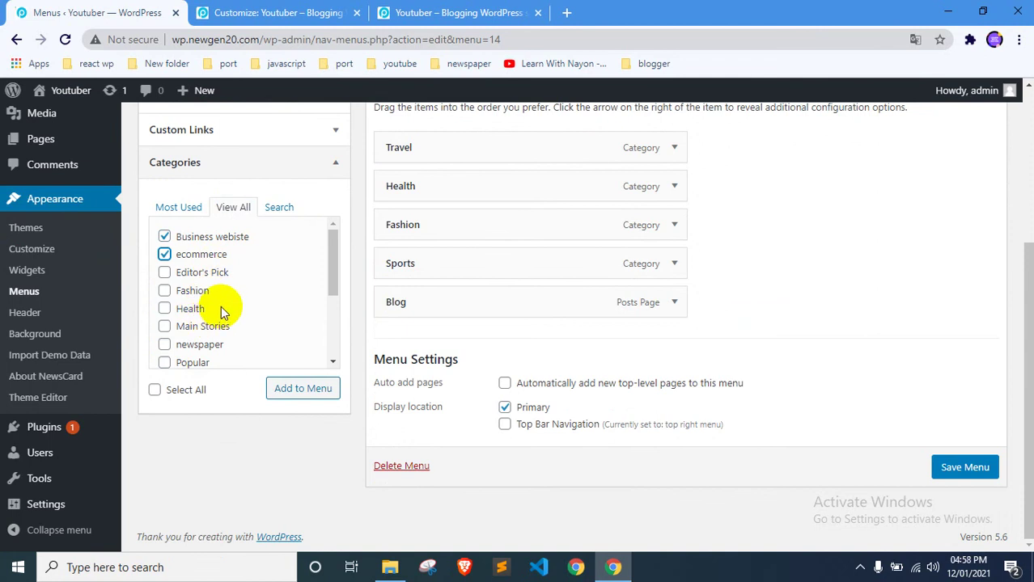
scroll(221, 305, down, 1)
click(200, 271)
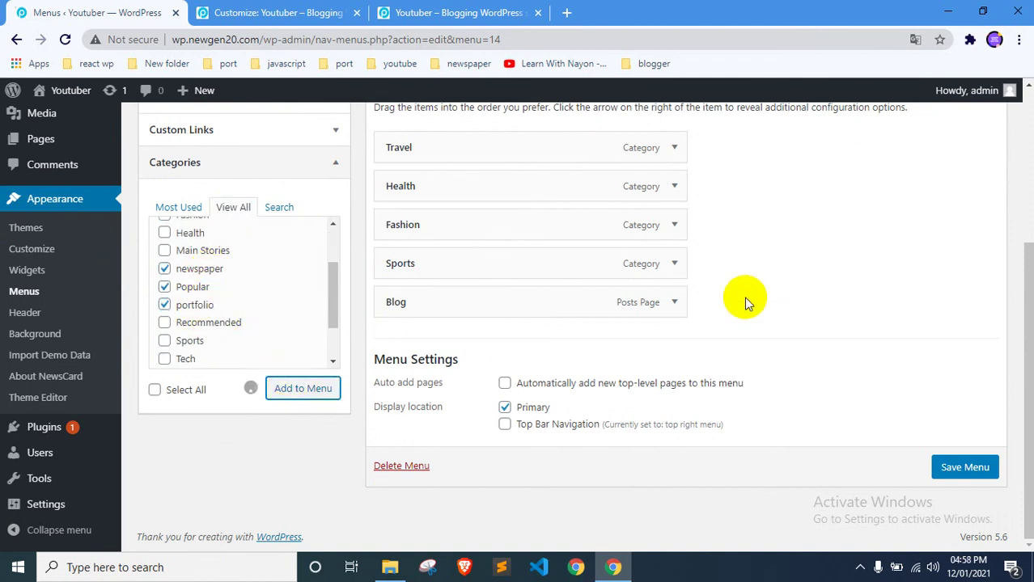
Remove the Blog posts page from the main menu
click(671, 303)
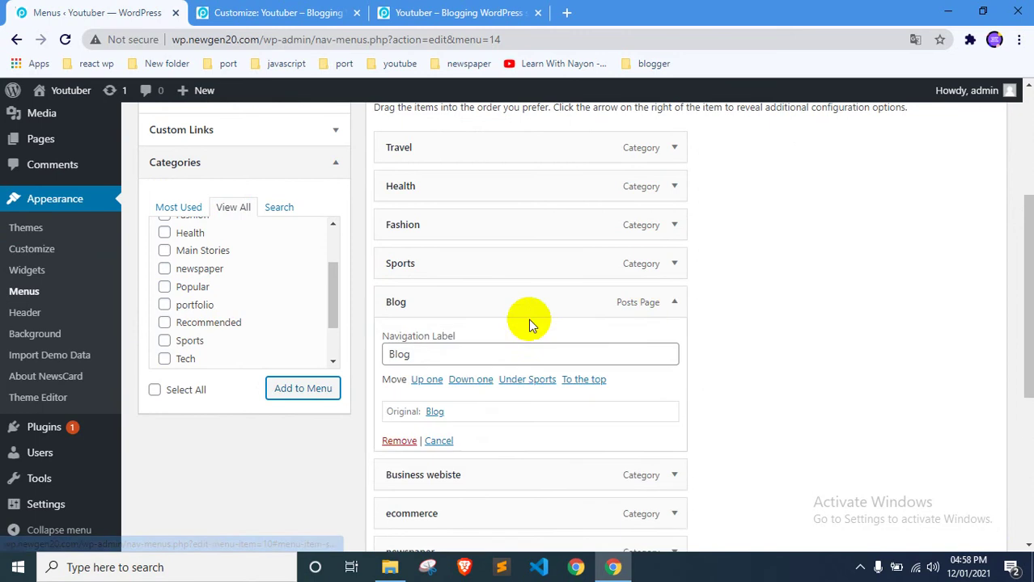
scroll(361, 362, down, 1)
click(390, 365)
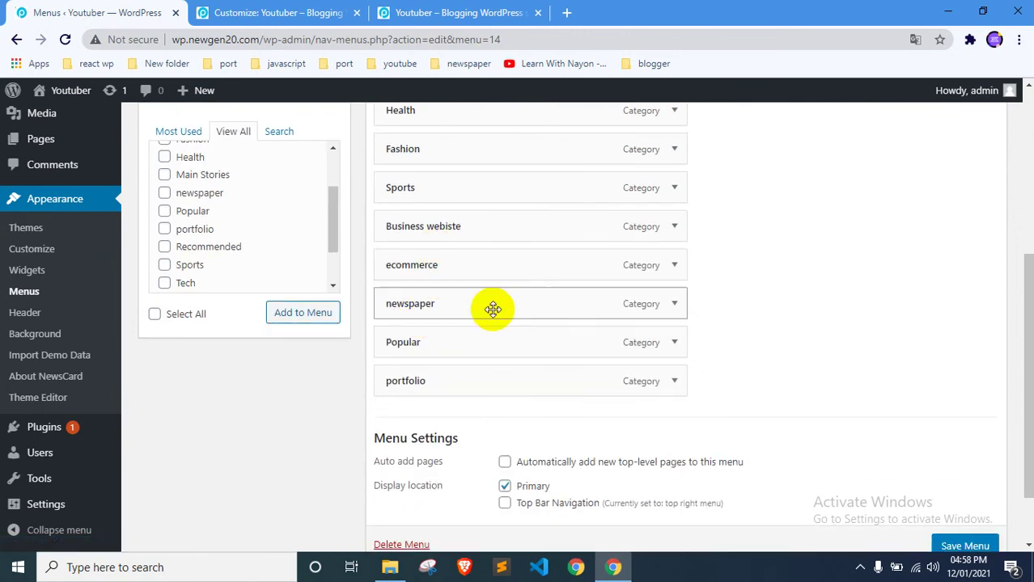
Reorder the main menu so it starts with portfolio, Popular, newspaper and ecommerce, ahead of Travel
scroll(490, 315, up, 1)
drag(441, 457, 438, 146)
drag(411, 454, 432, 194)
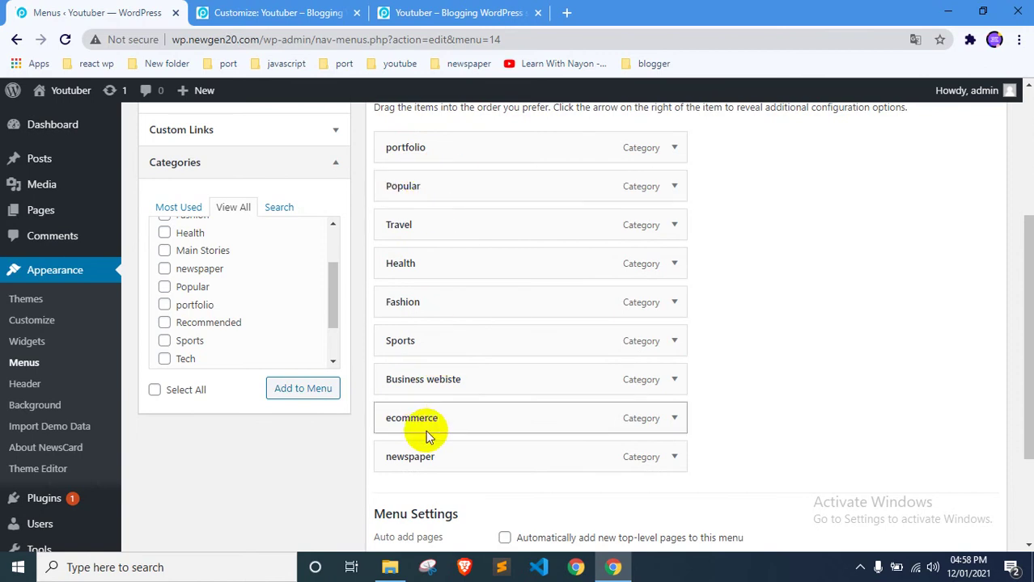
drag(421, 457, 437, 214)
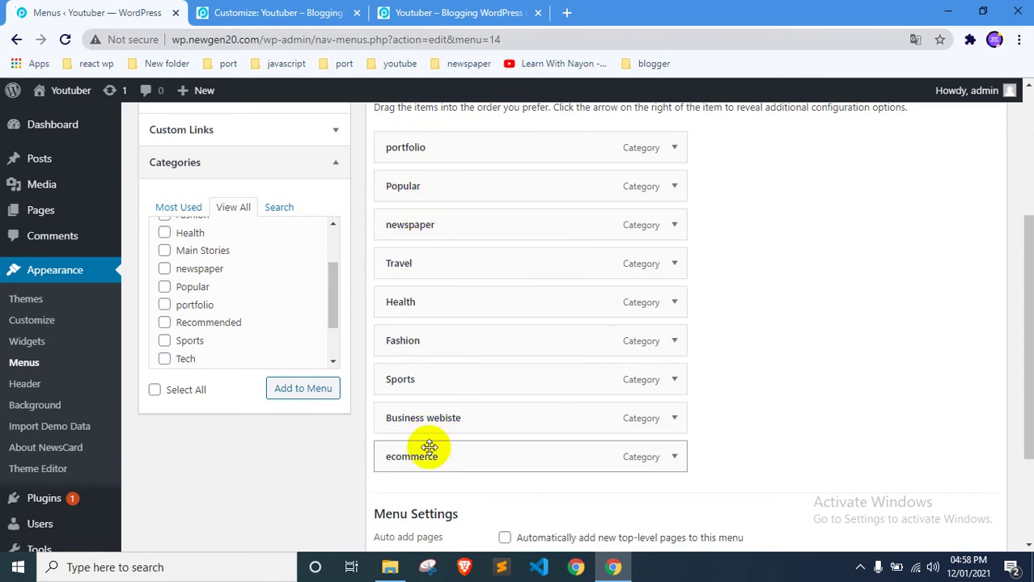
drag(429, 447, 441, 257)
Save the main menu and reload the site's homepage
scroll(916, 223, up, 2)
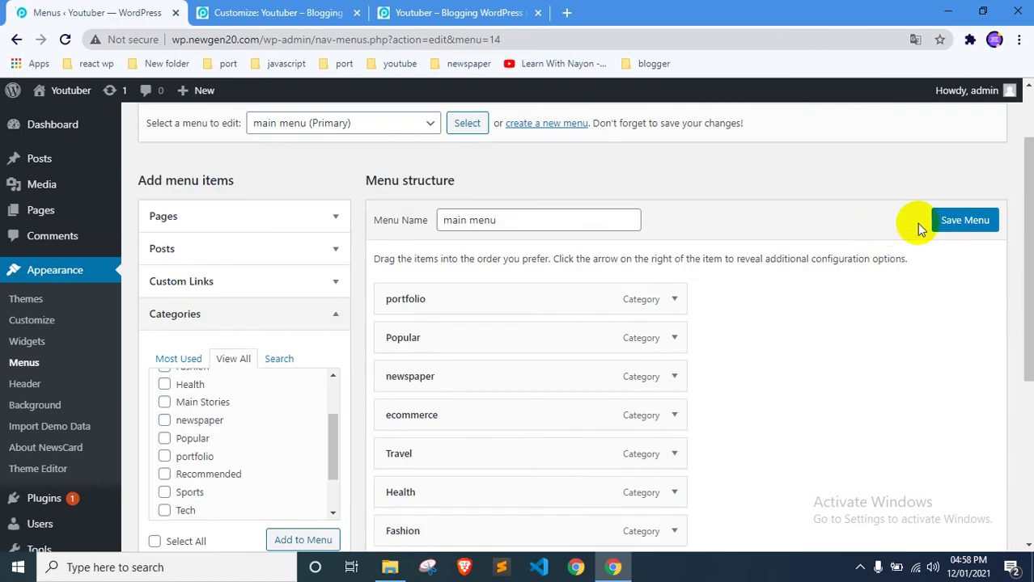
click(945, 226)
click(453, 12)
right_click(10, 159)
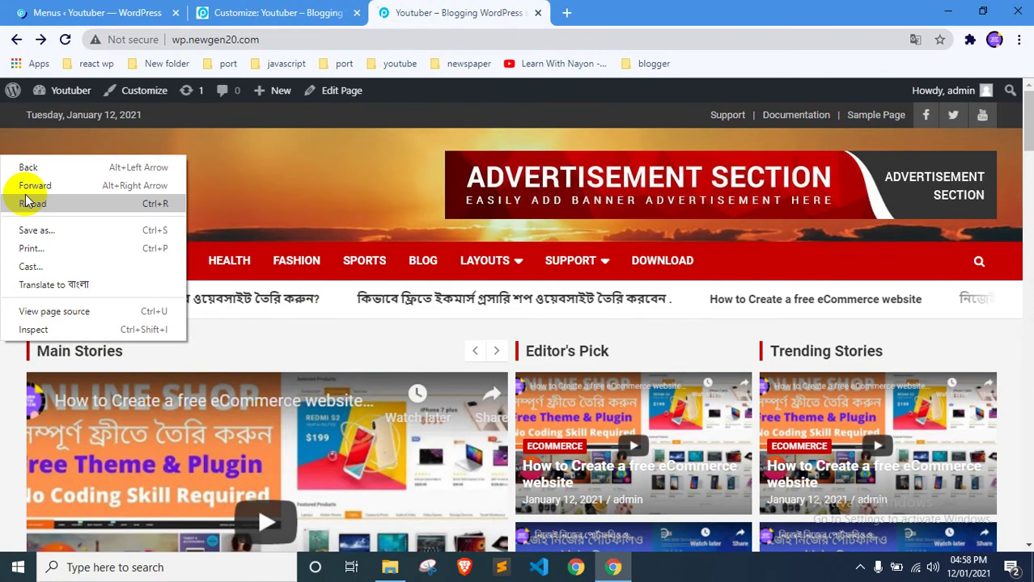
click(25, 199)
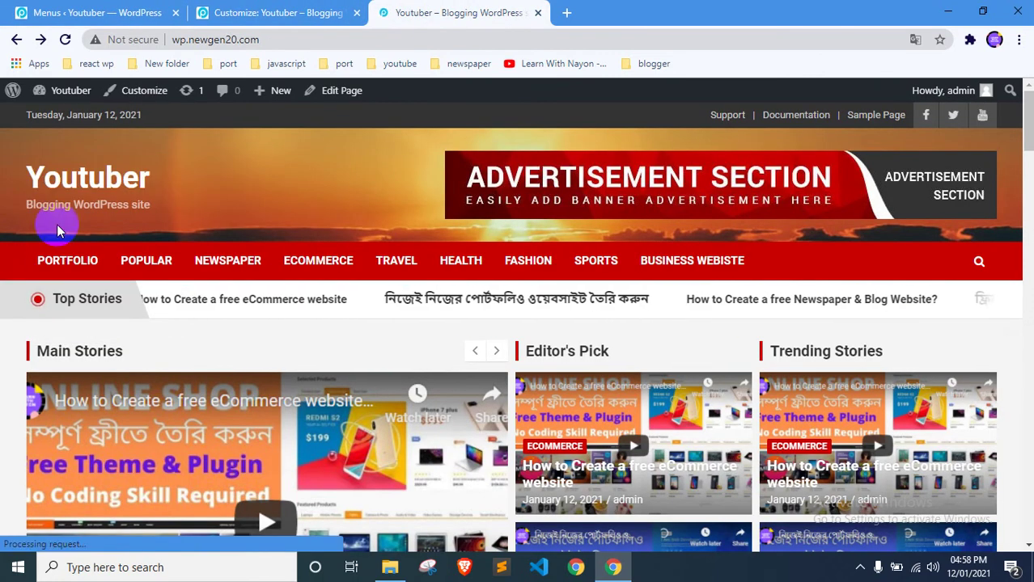
Open the portfolio category from the site's main menu, look through its posts and open the first one
click(63, 260)
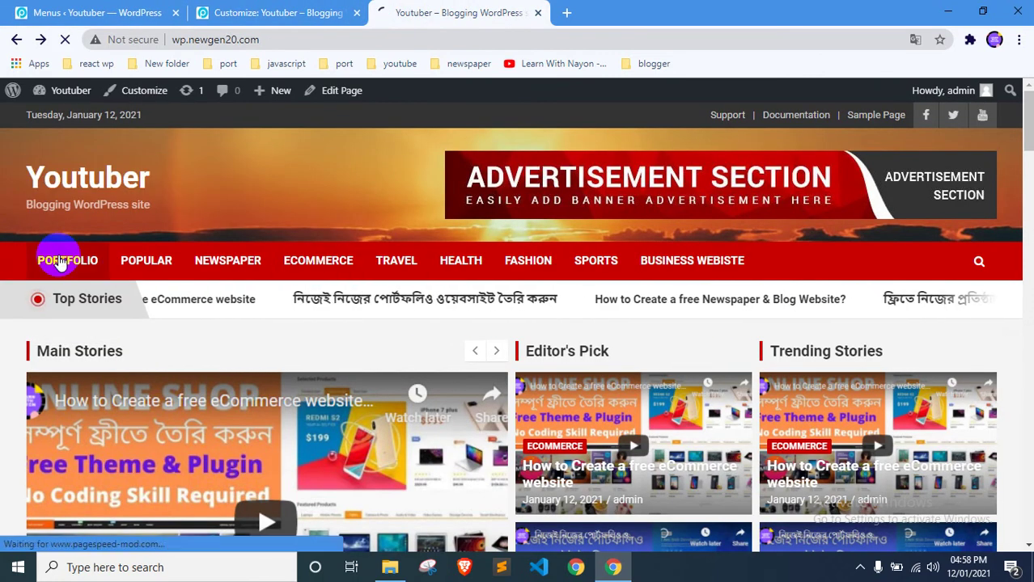
scroll(6, 275, down, 4)
scroll(7, 275, up, 1)
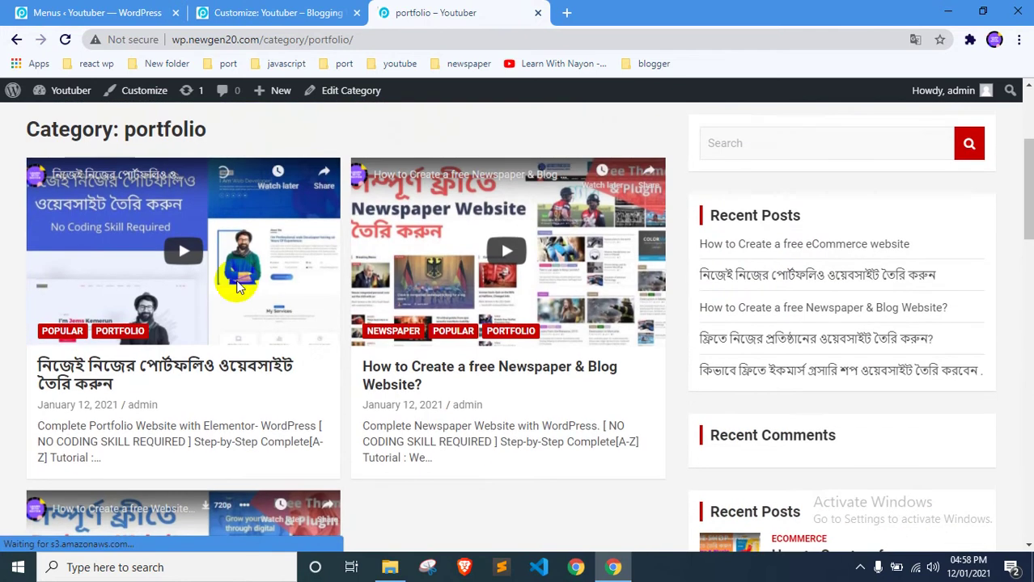
scroll(350, 303, down, 2)
scroll(350, 304, down, 4)
scroll(497, 295, up, 8)
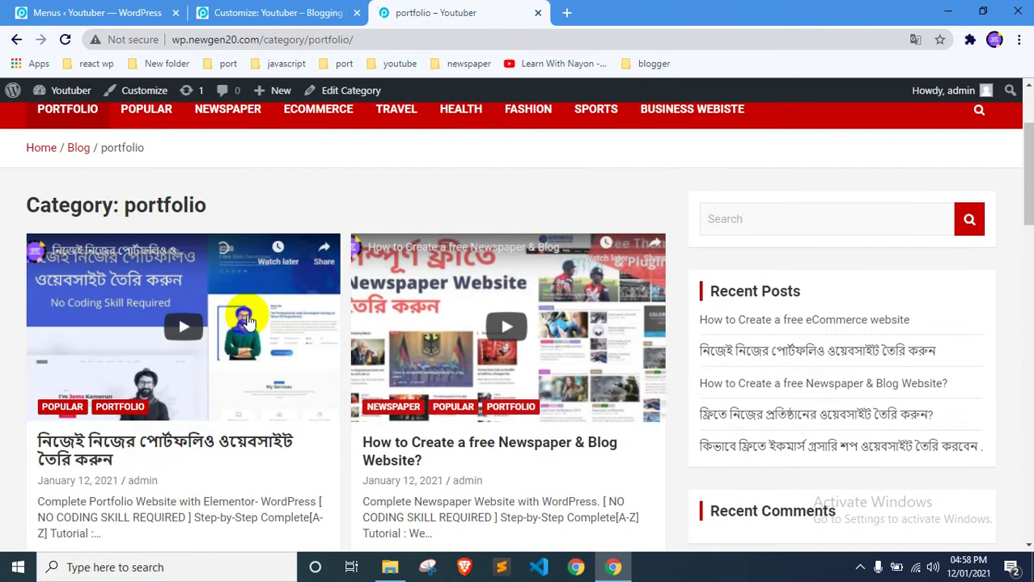
click(168, 440)
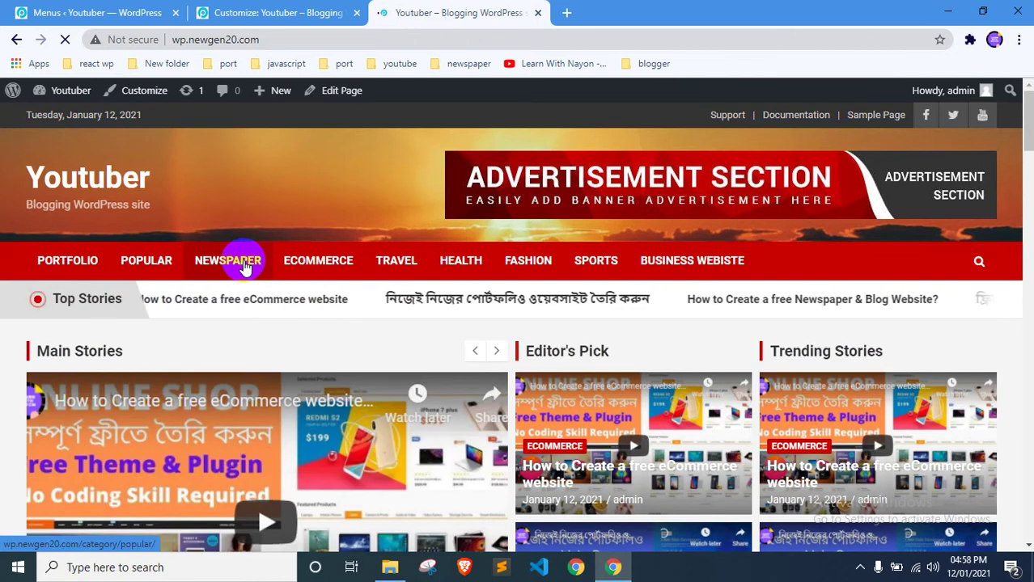
Open the newspaper category from the site's main menu and look through its posts
click(234, 261)
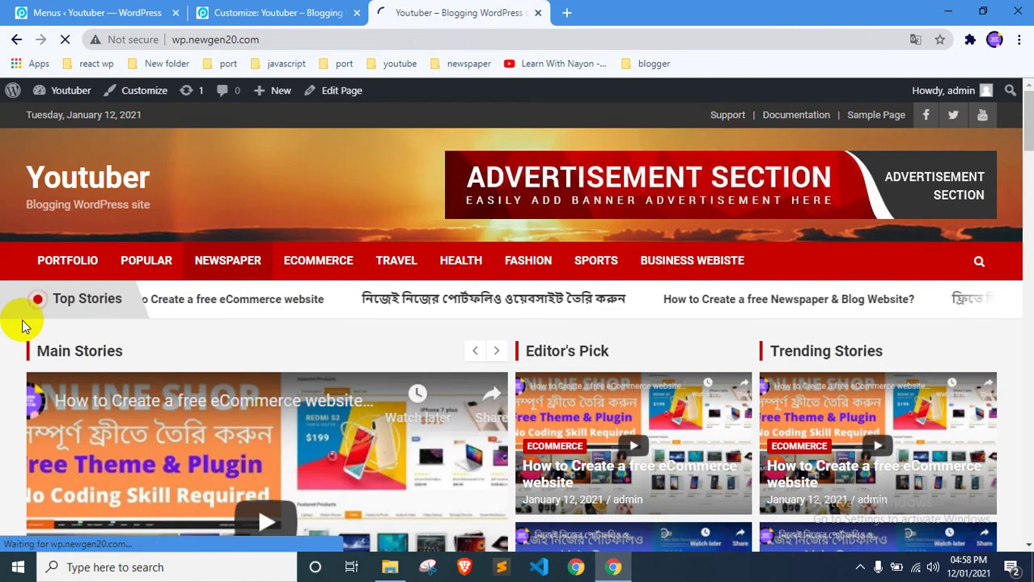
scroll(20, 320, down, 4)
scroll(173, 289, up, 3)
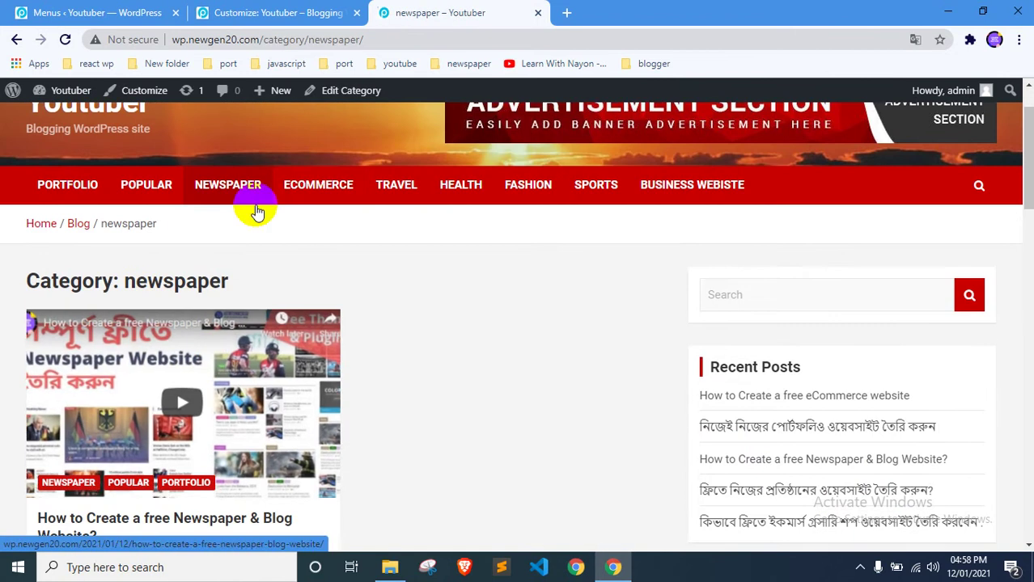
Open the ecommerce category from the site's main menu and look through its posts
scroll(373, 275, down, 3)
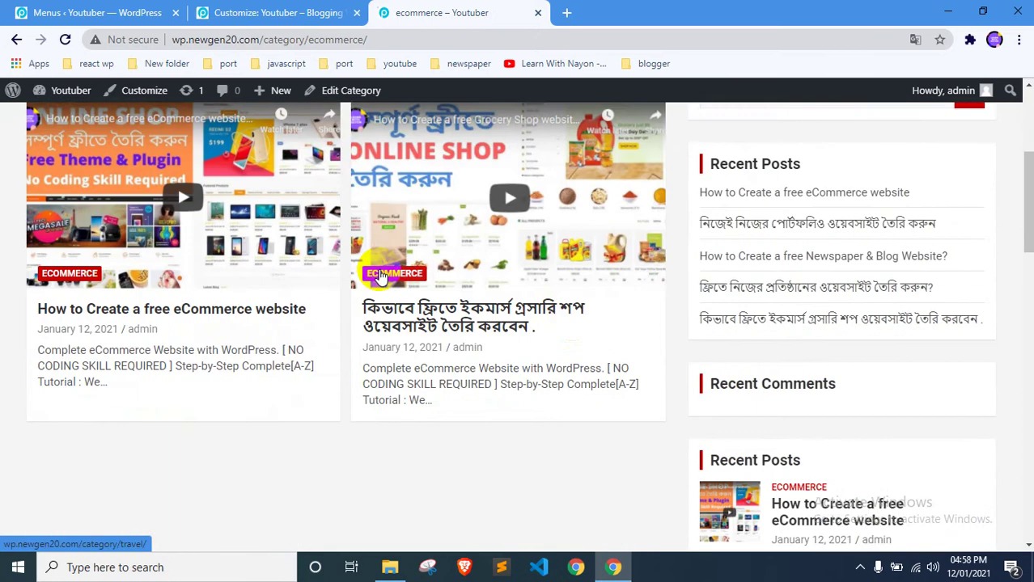
scroll(495, 317, up, 3)
scroll(499, 354, up, 2)
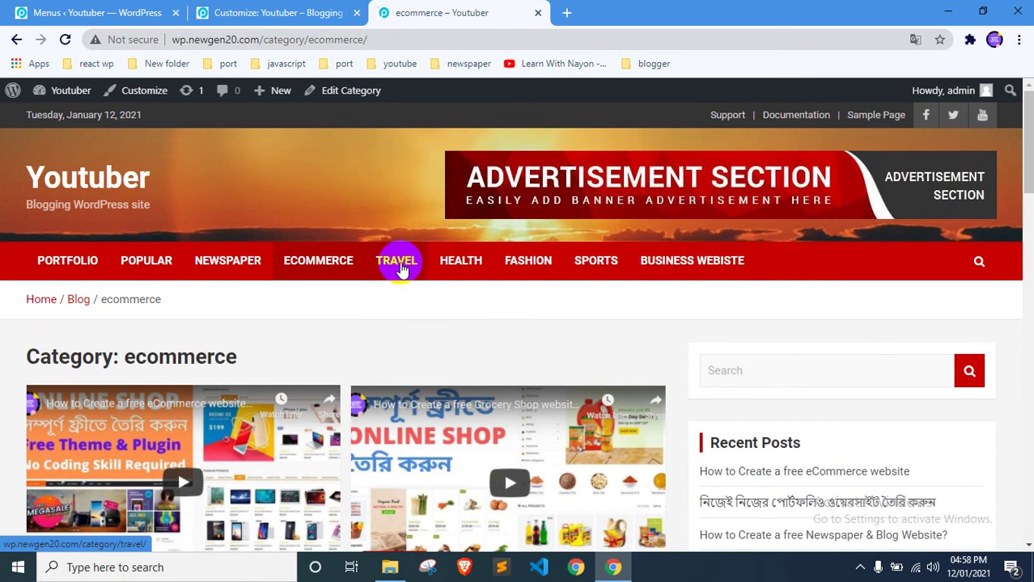
scroll(462, 252, down, 3)
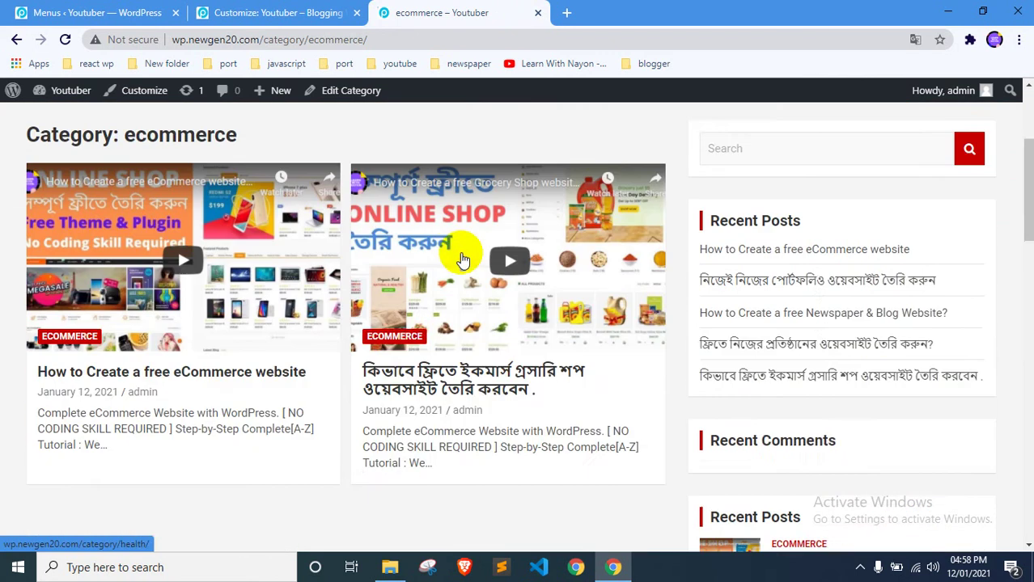
scroll(478, 324, up, 2)
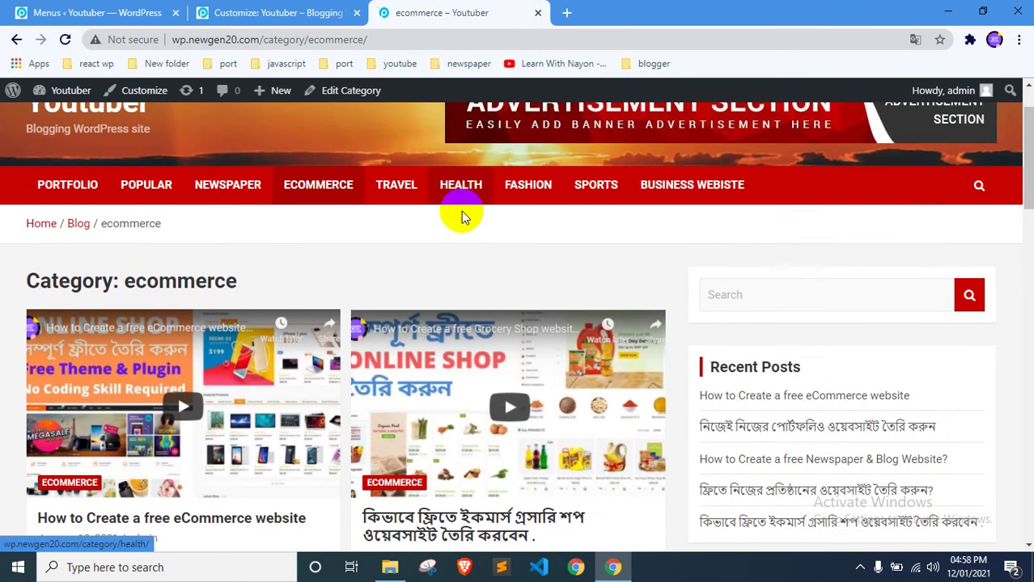
scroll(465, 243, down, 2)
Return to the site's homepage through the site title and review its main menu and story sections
scroll(389, 299, up, 3)
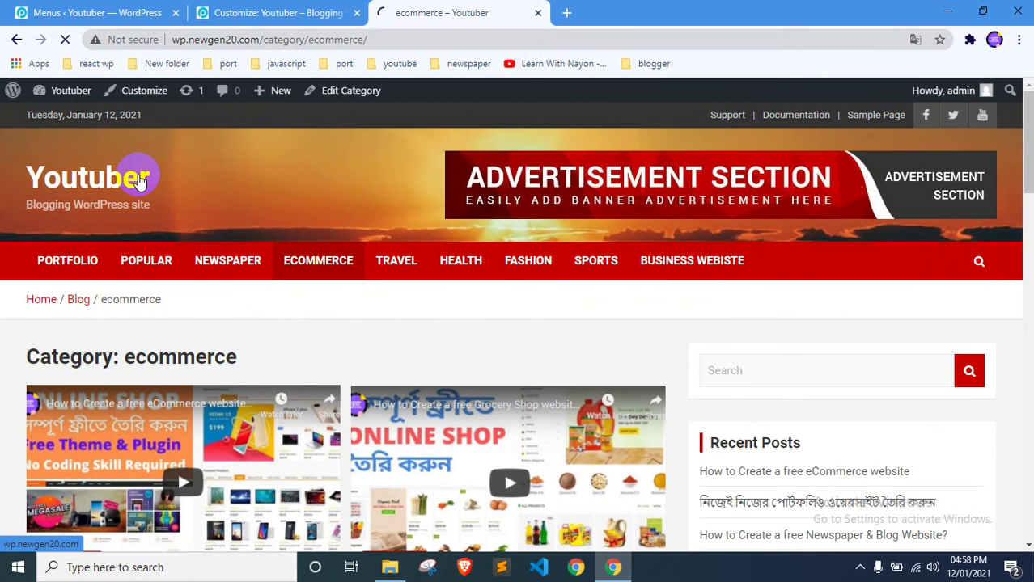
scroll(143, 196, down, 2)
scroll(227, 328, up, 1)
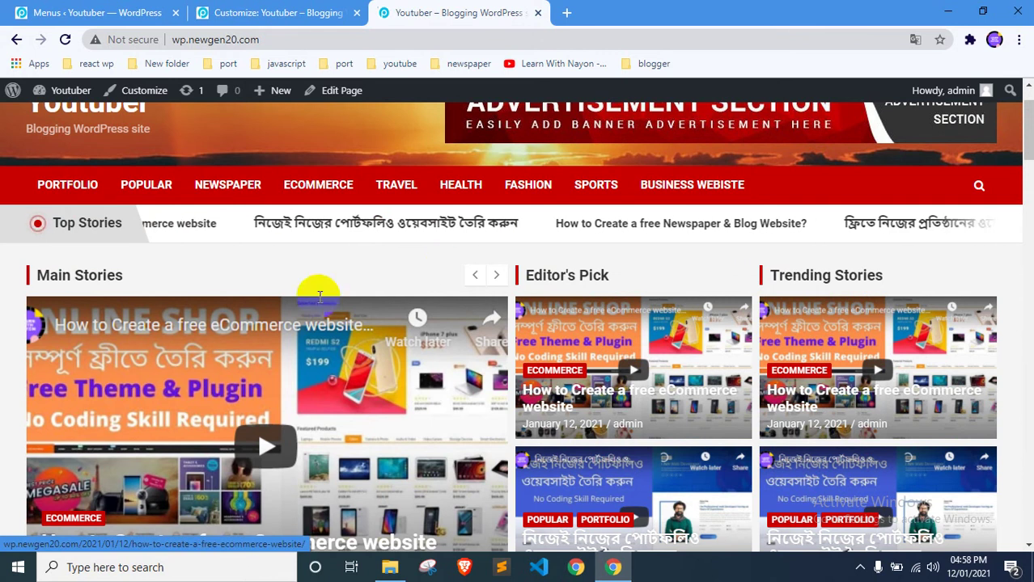
In the site customizer's Top Stories Post settings, show posts from a category and choose the Popular category
click(241, 12)
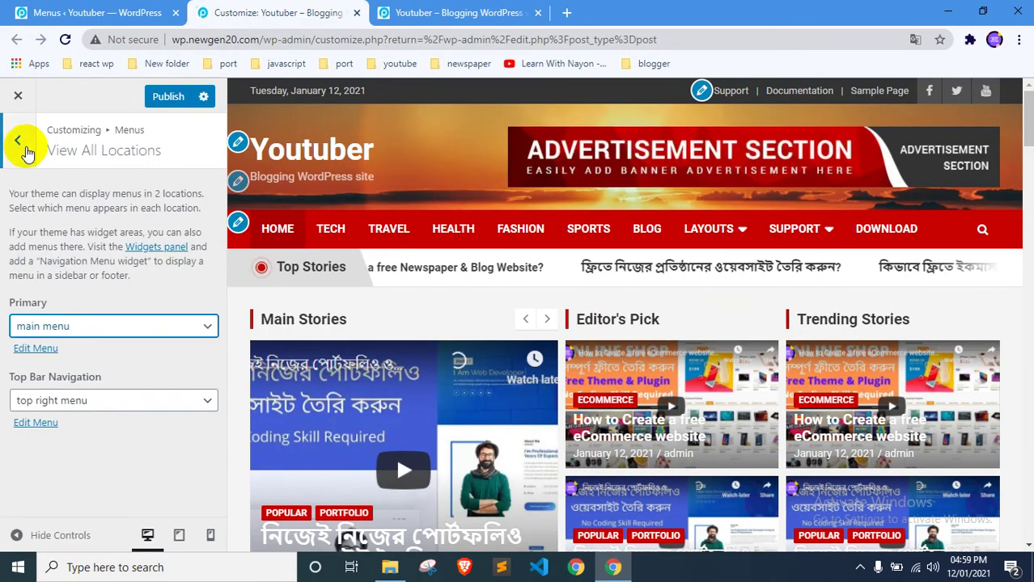
click(23, 148)
click(20, 144)
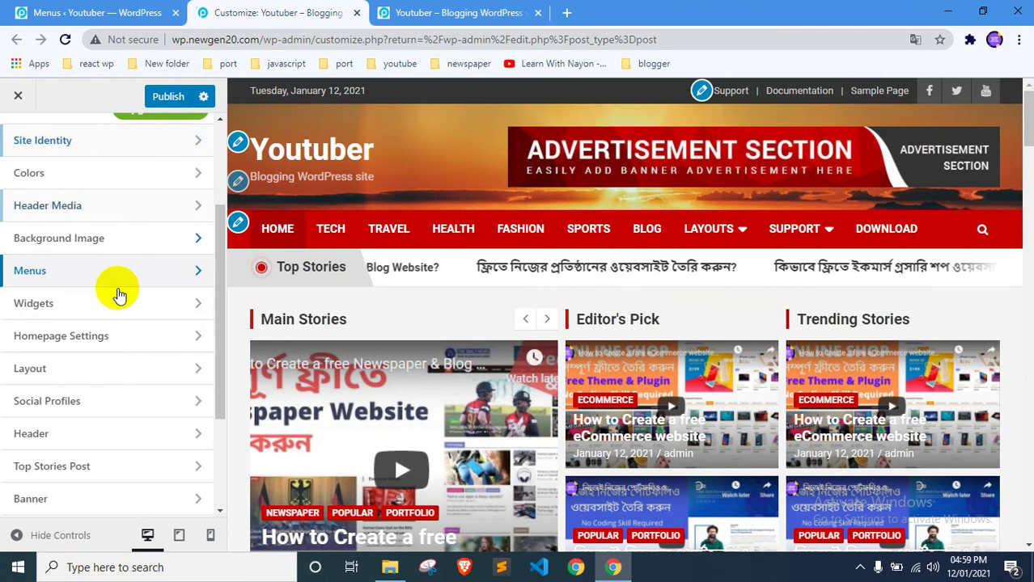
scroll(161, 324, down, 2)
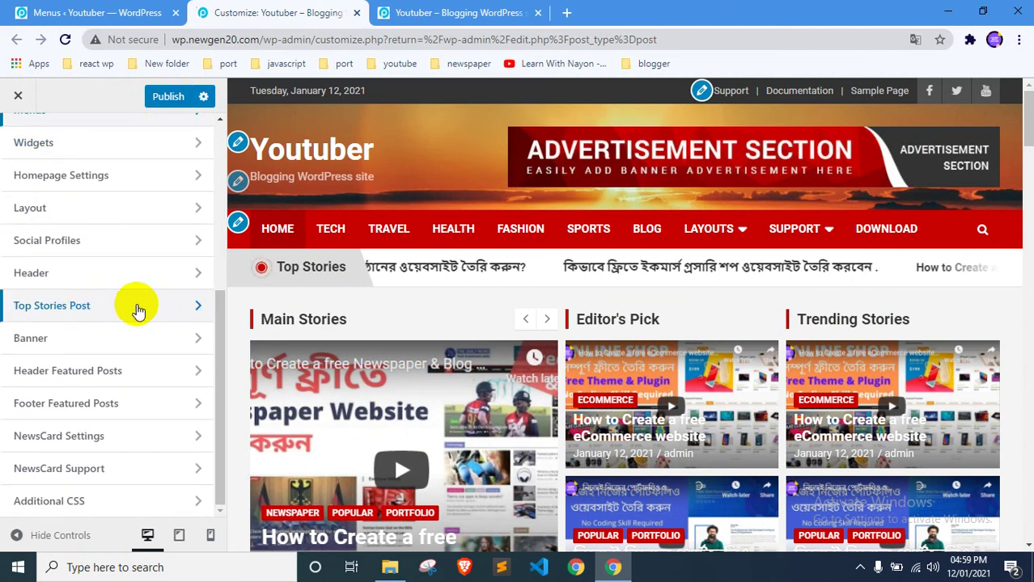
click(136, 306)
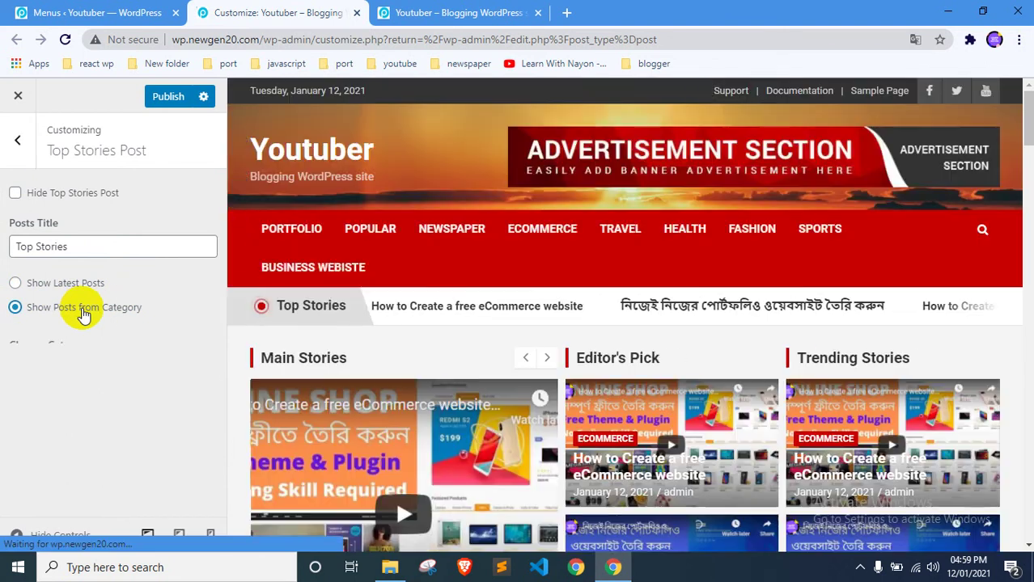
click(101, 366)
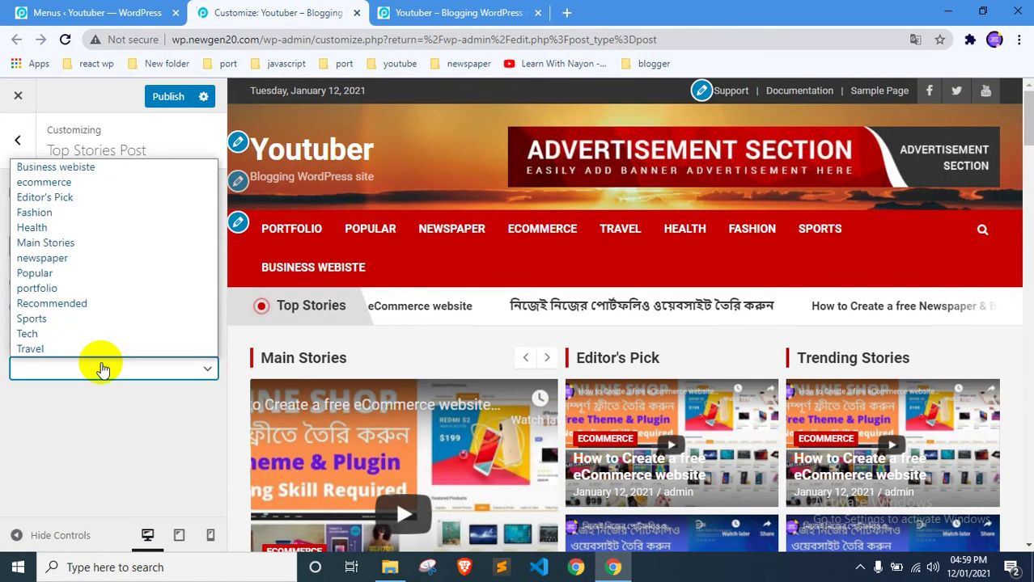
click(74, 275)
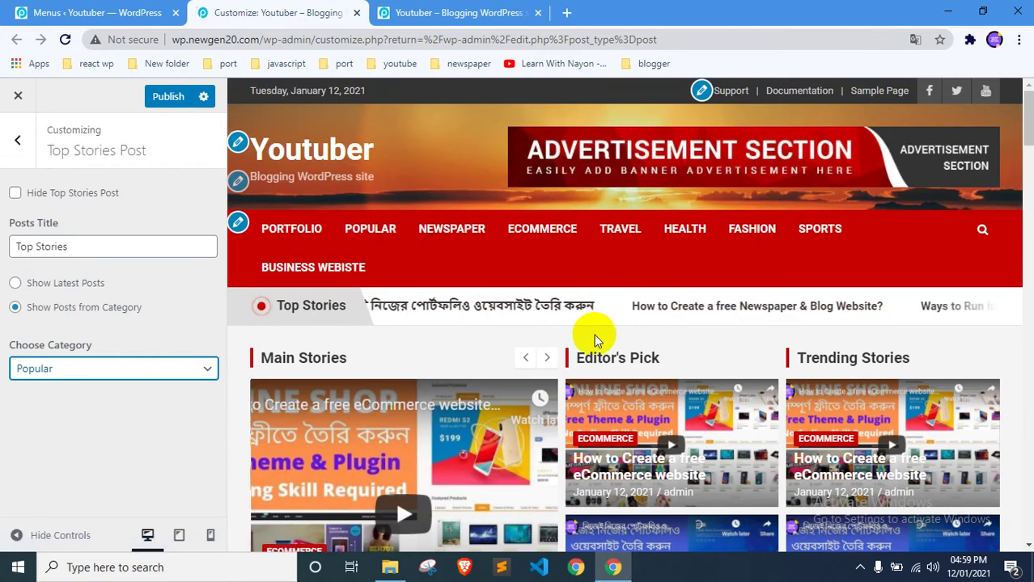
Set the Top Stories section to show the latest posts, return to the customizer's section list and review the homepage preview
click(48, 283)
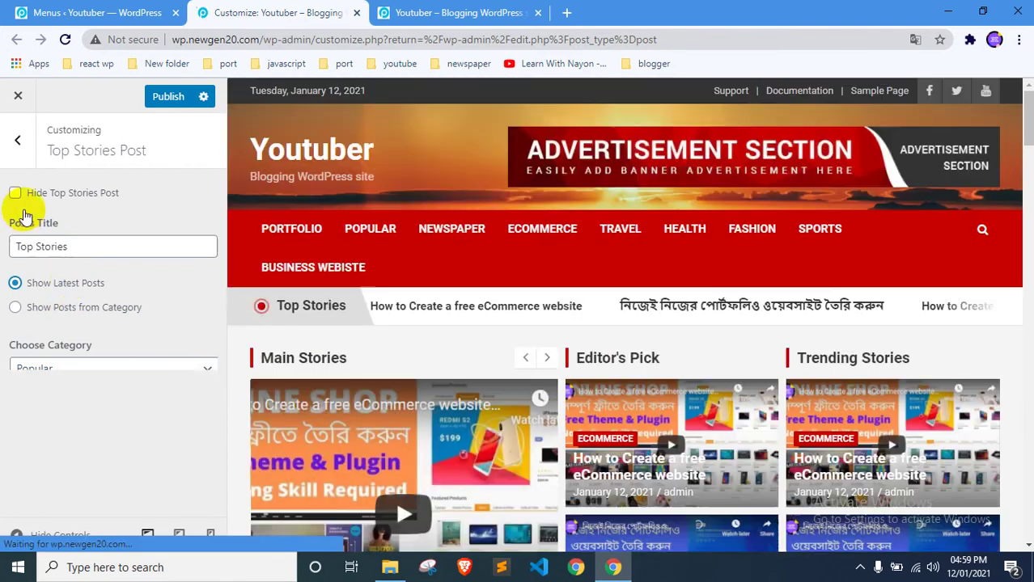
click(18, 140)
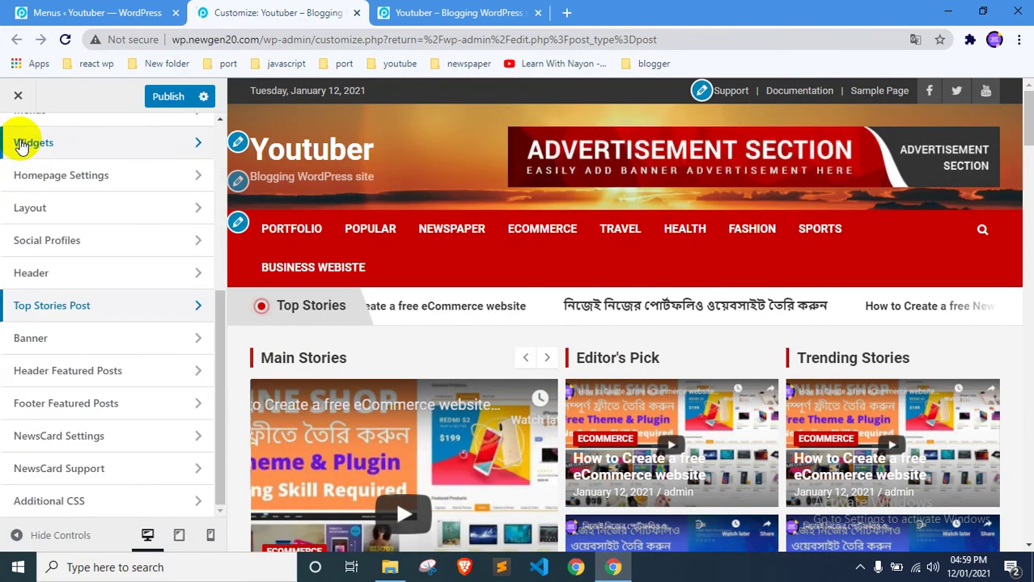
scroll(437, 360, down, 3)
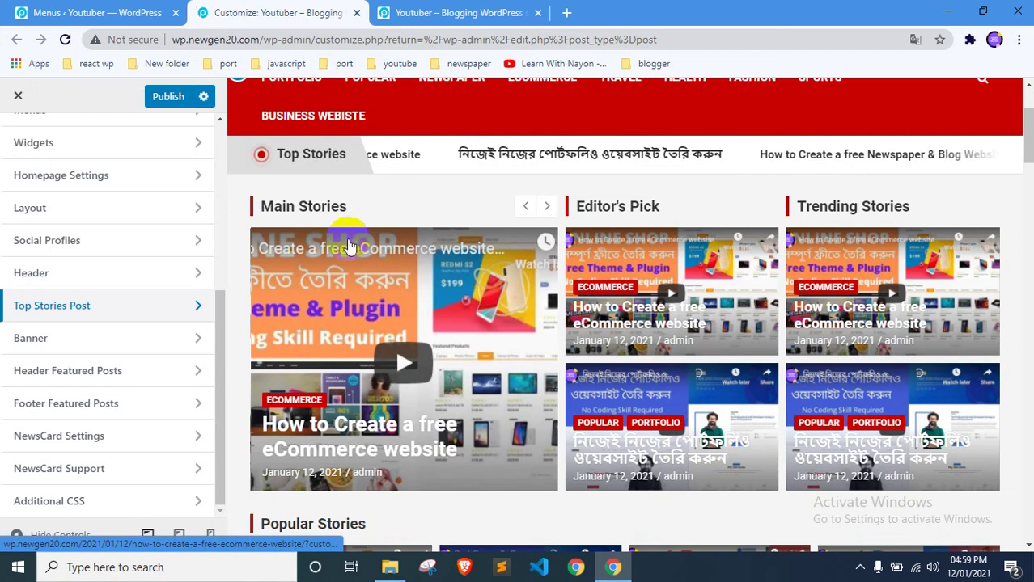